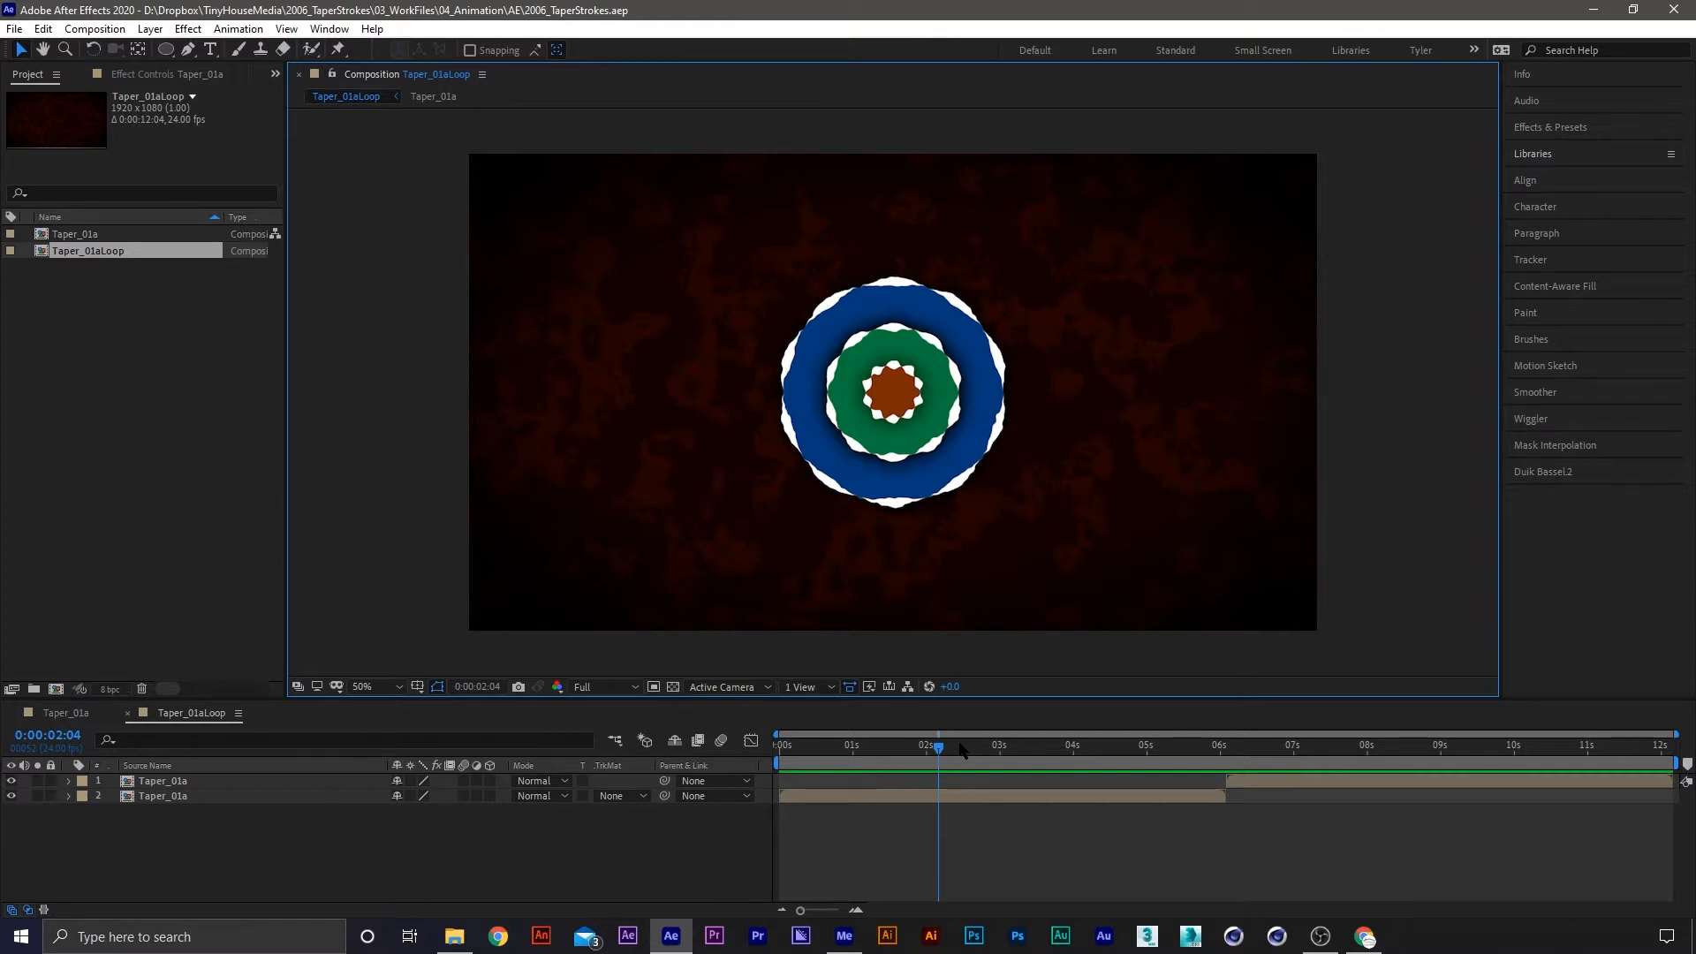
Play and scrub through the opening seconds of the Taper_01aLoop composition to review the finished stroke animation
left_click(939, 752)
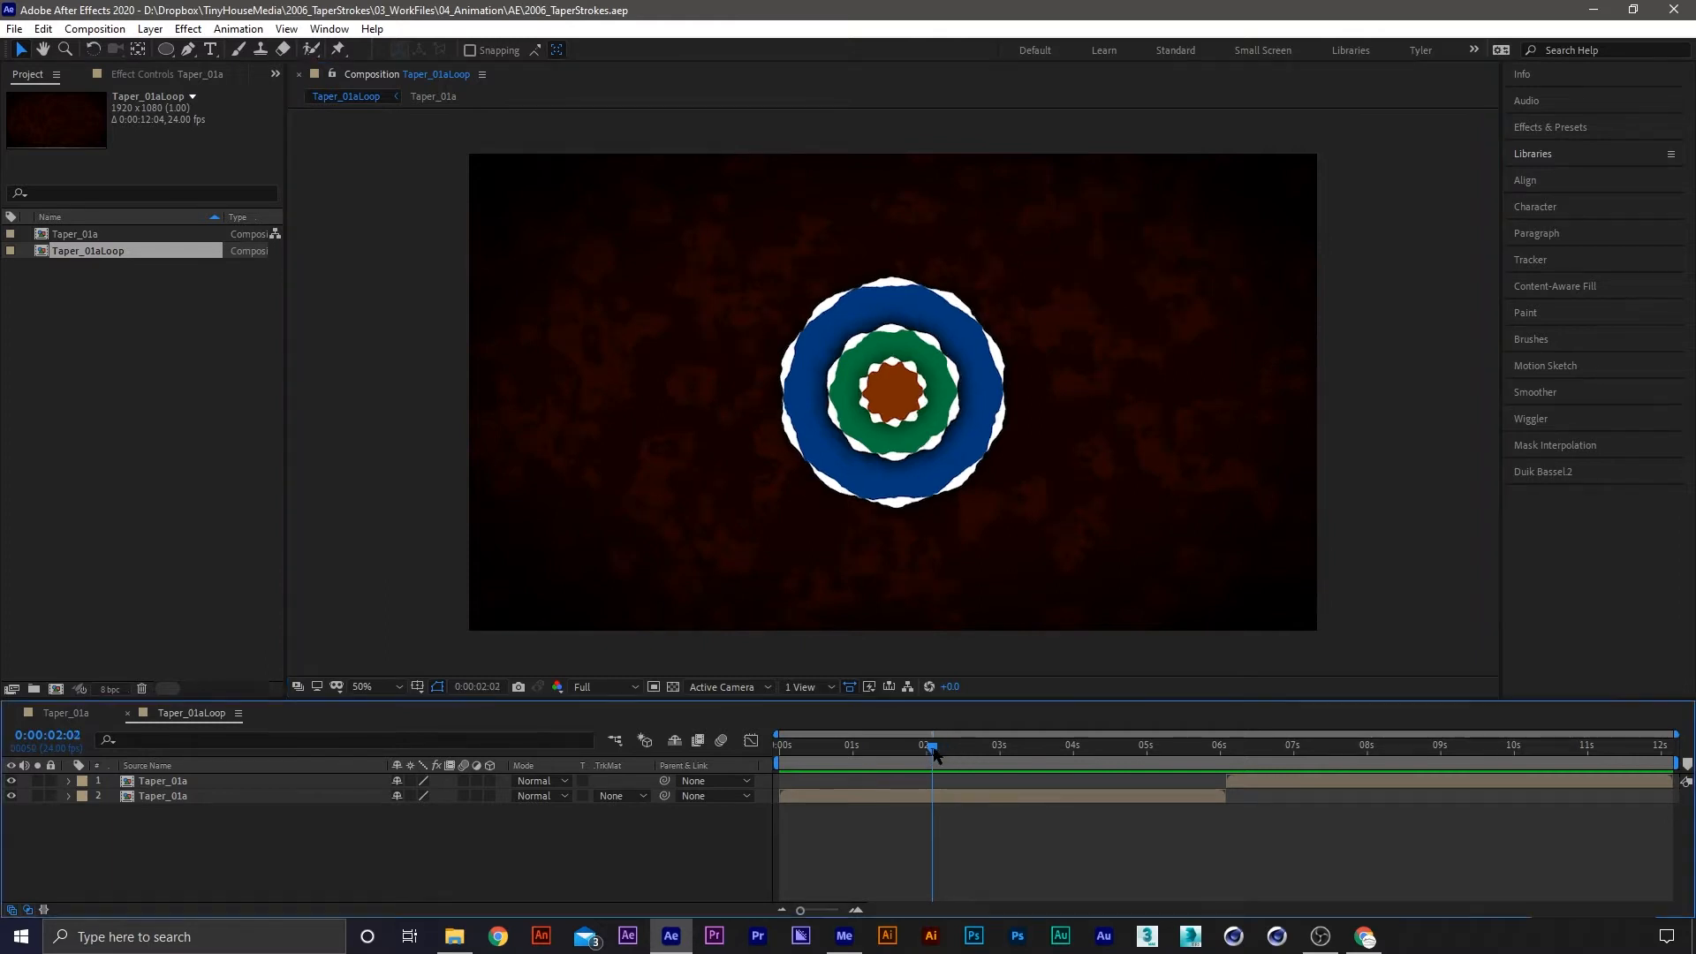
key("space")
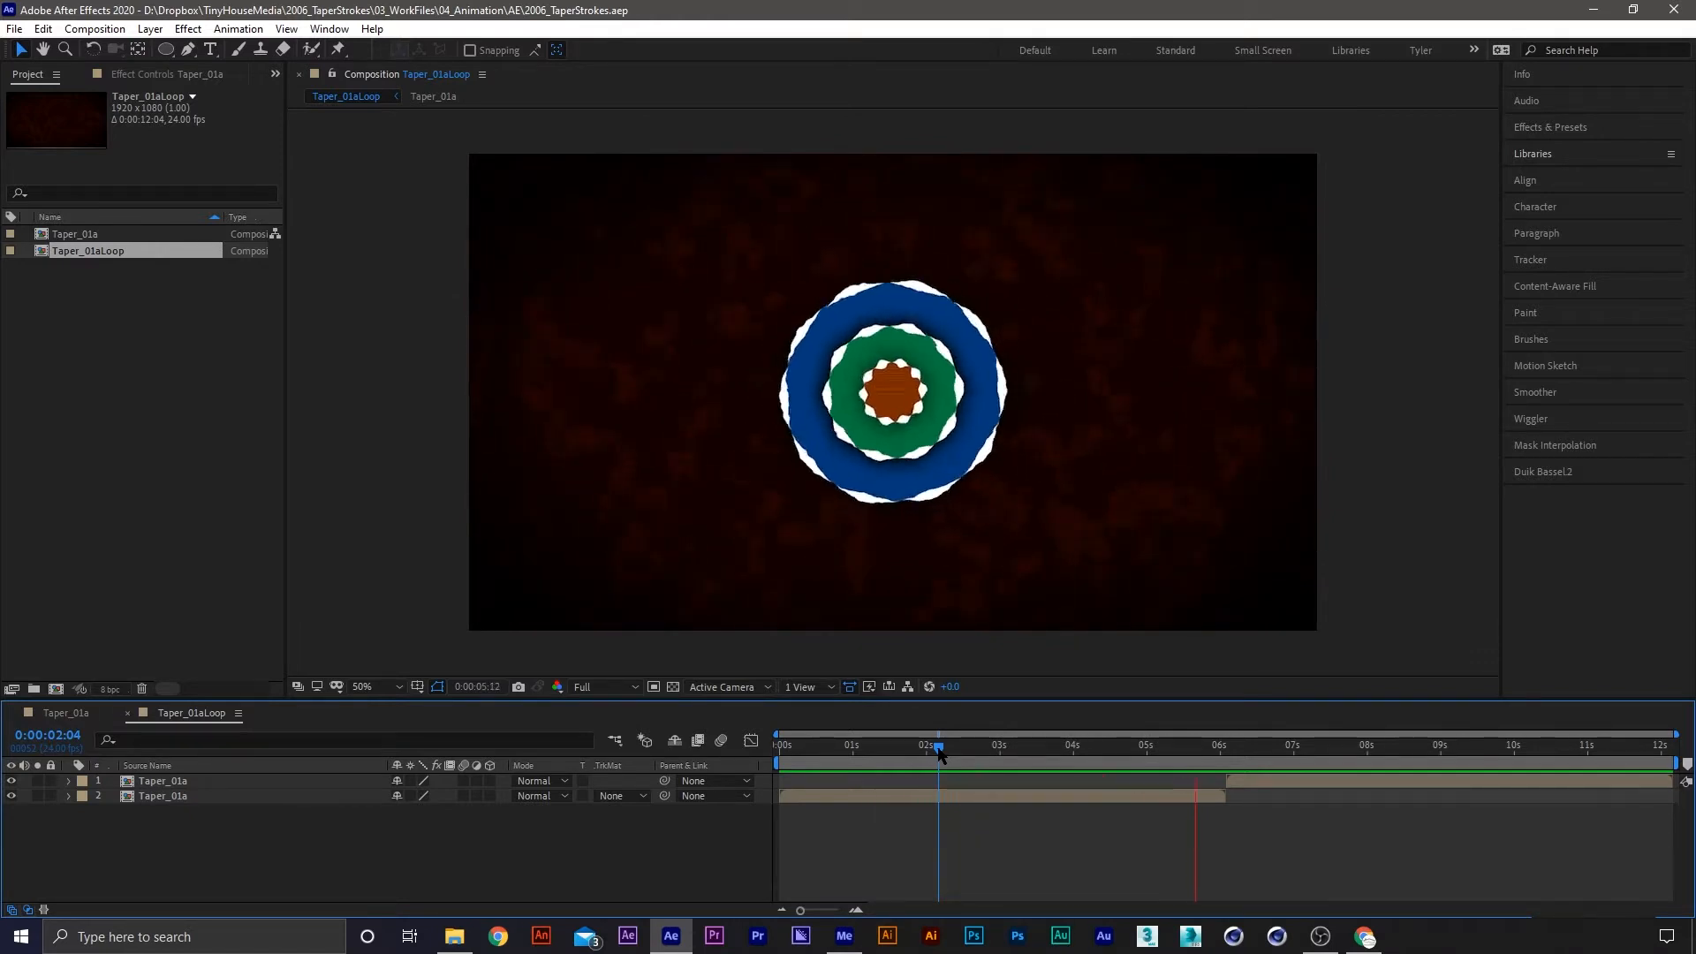
mouse_move(952, 753)
left_mouse_down()
mouse_move(826, 751)
mouse_move(863, 750)
left_mouse_up()
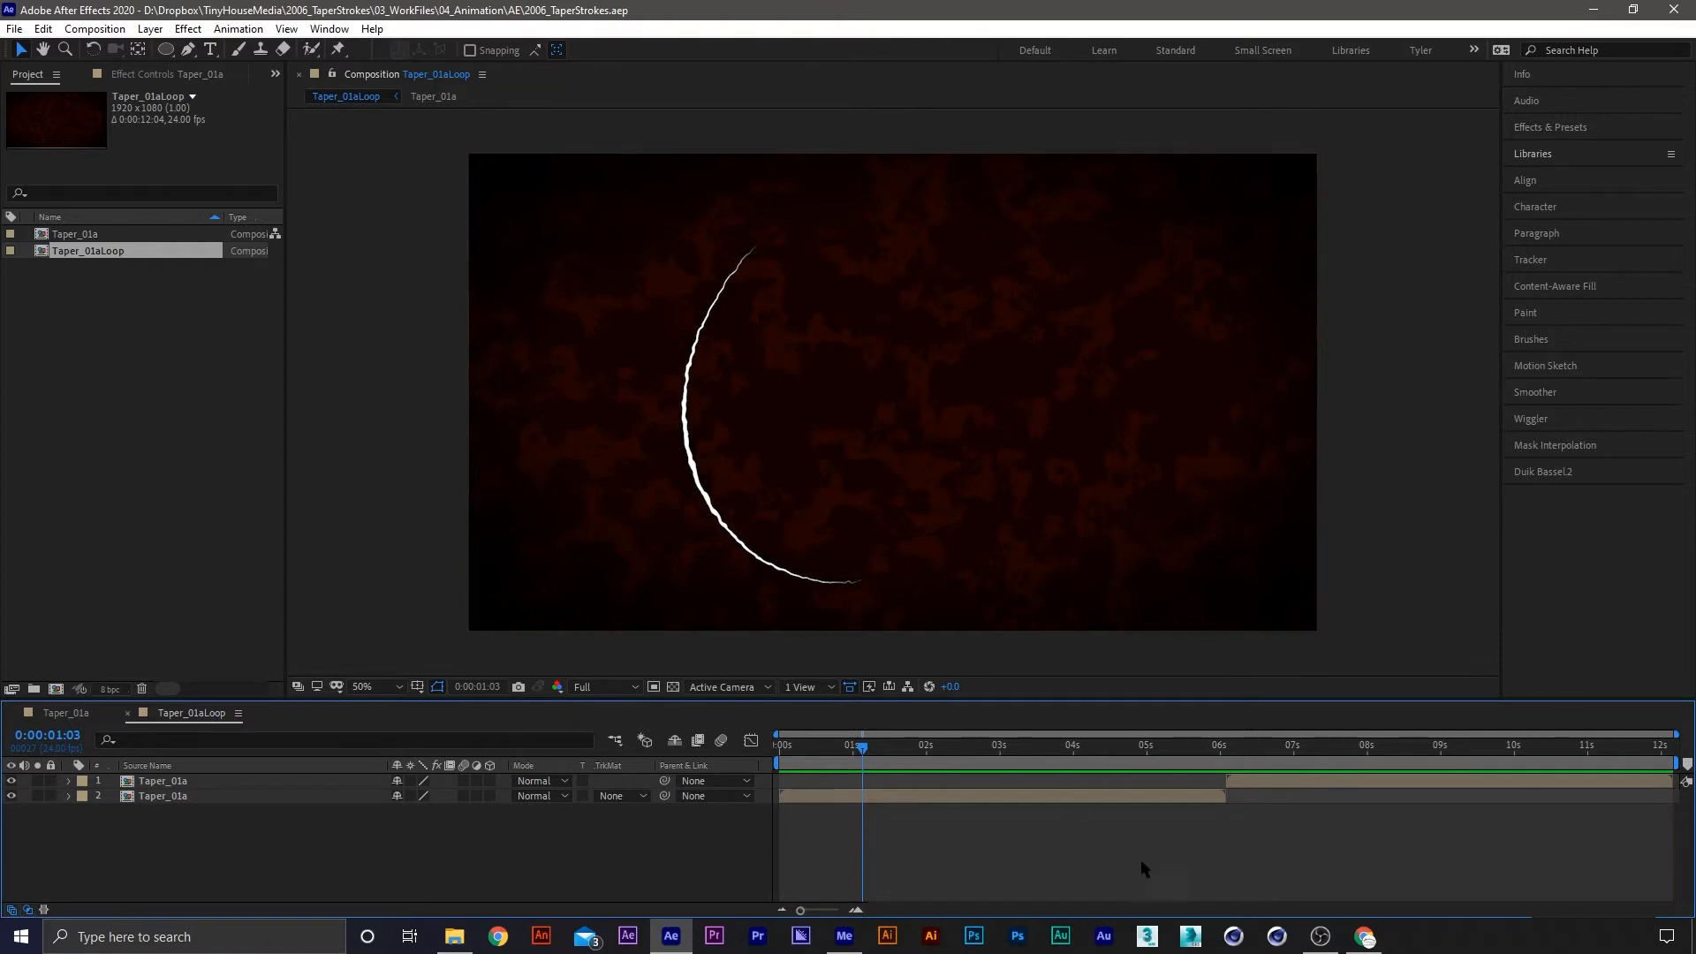
left_click_drag(901, 753, 971, 753)
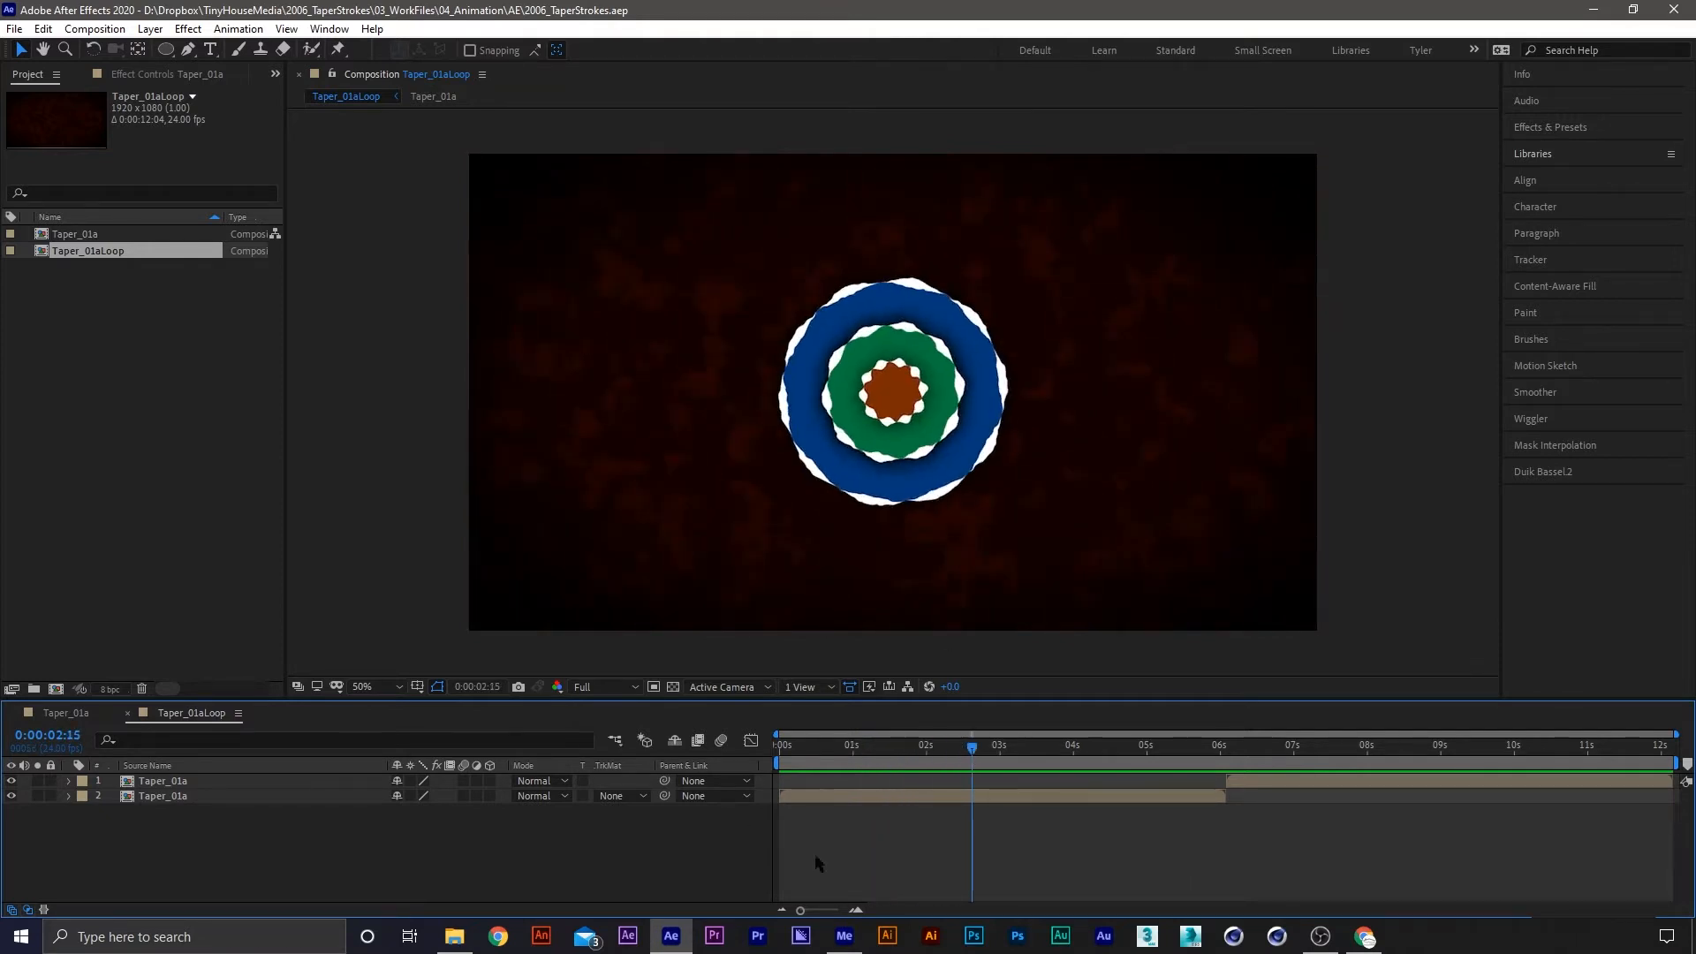
left_click(987, 800)
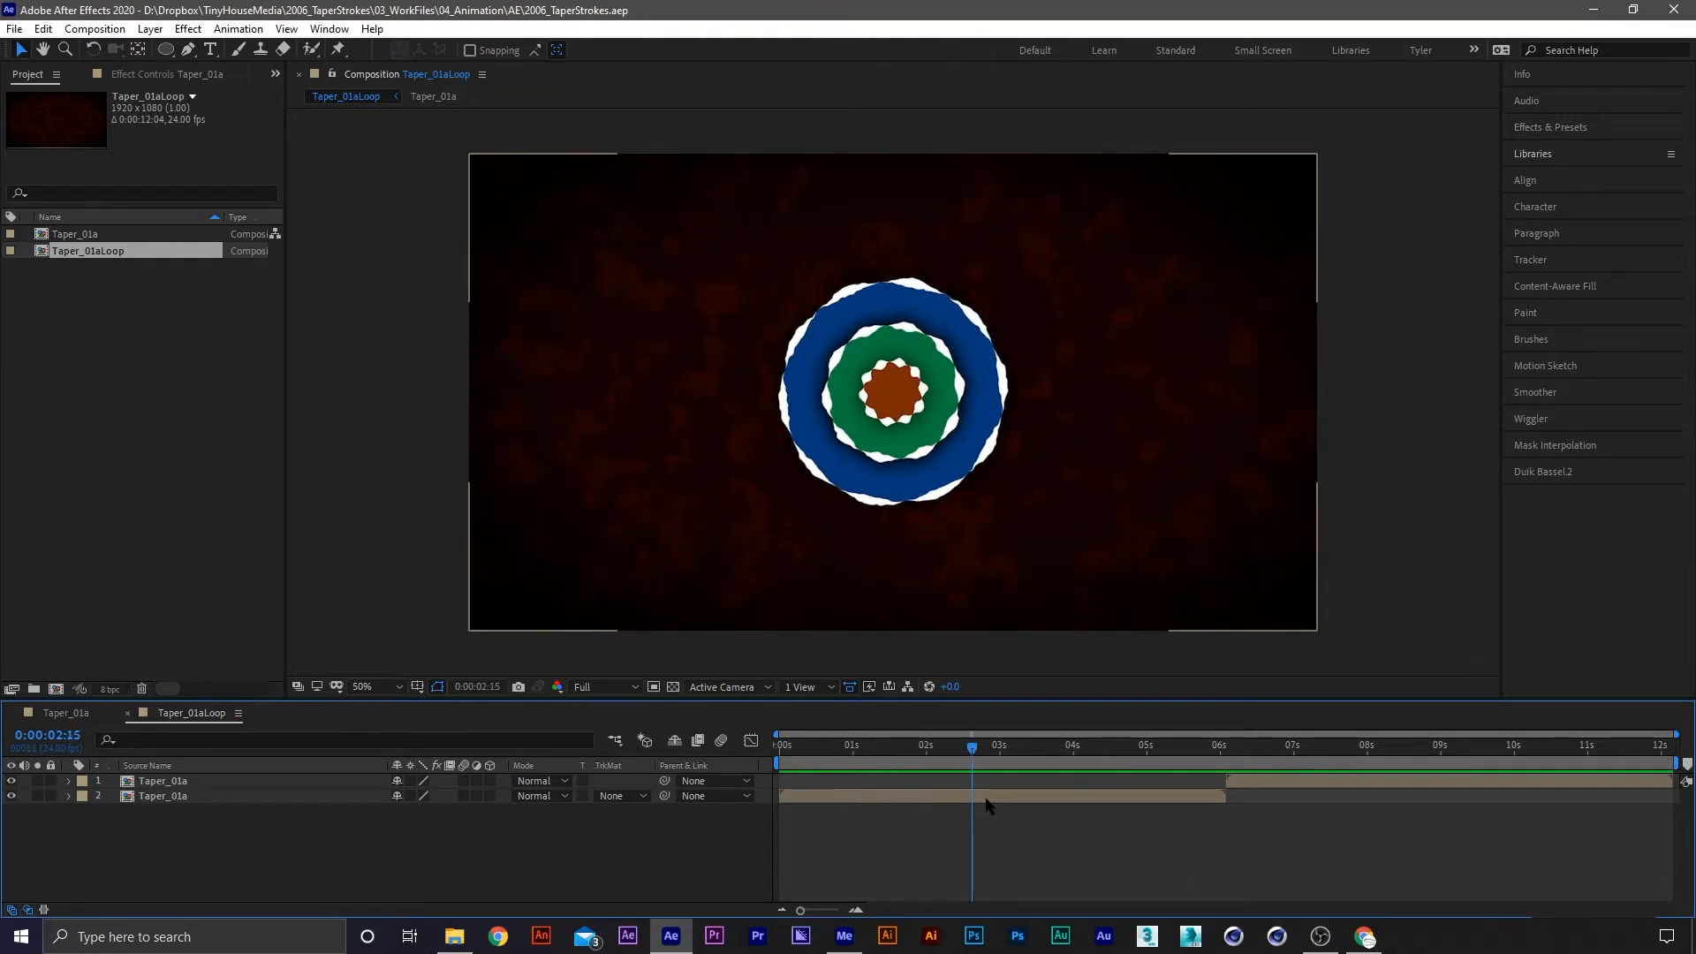
left_click_drag(938, 747, 885, 749)
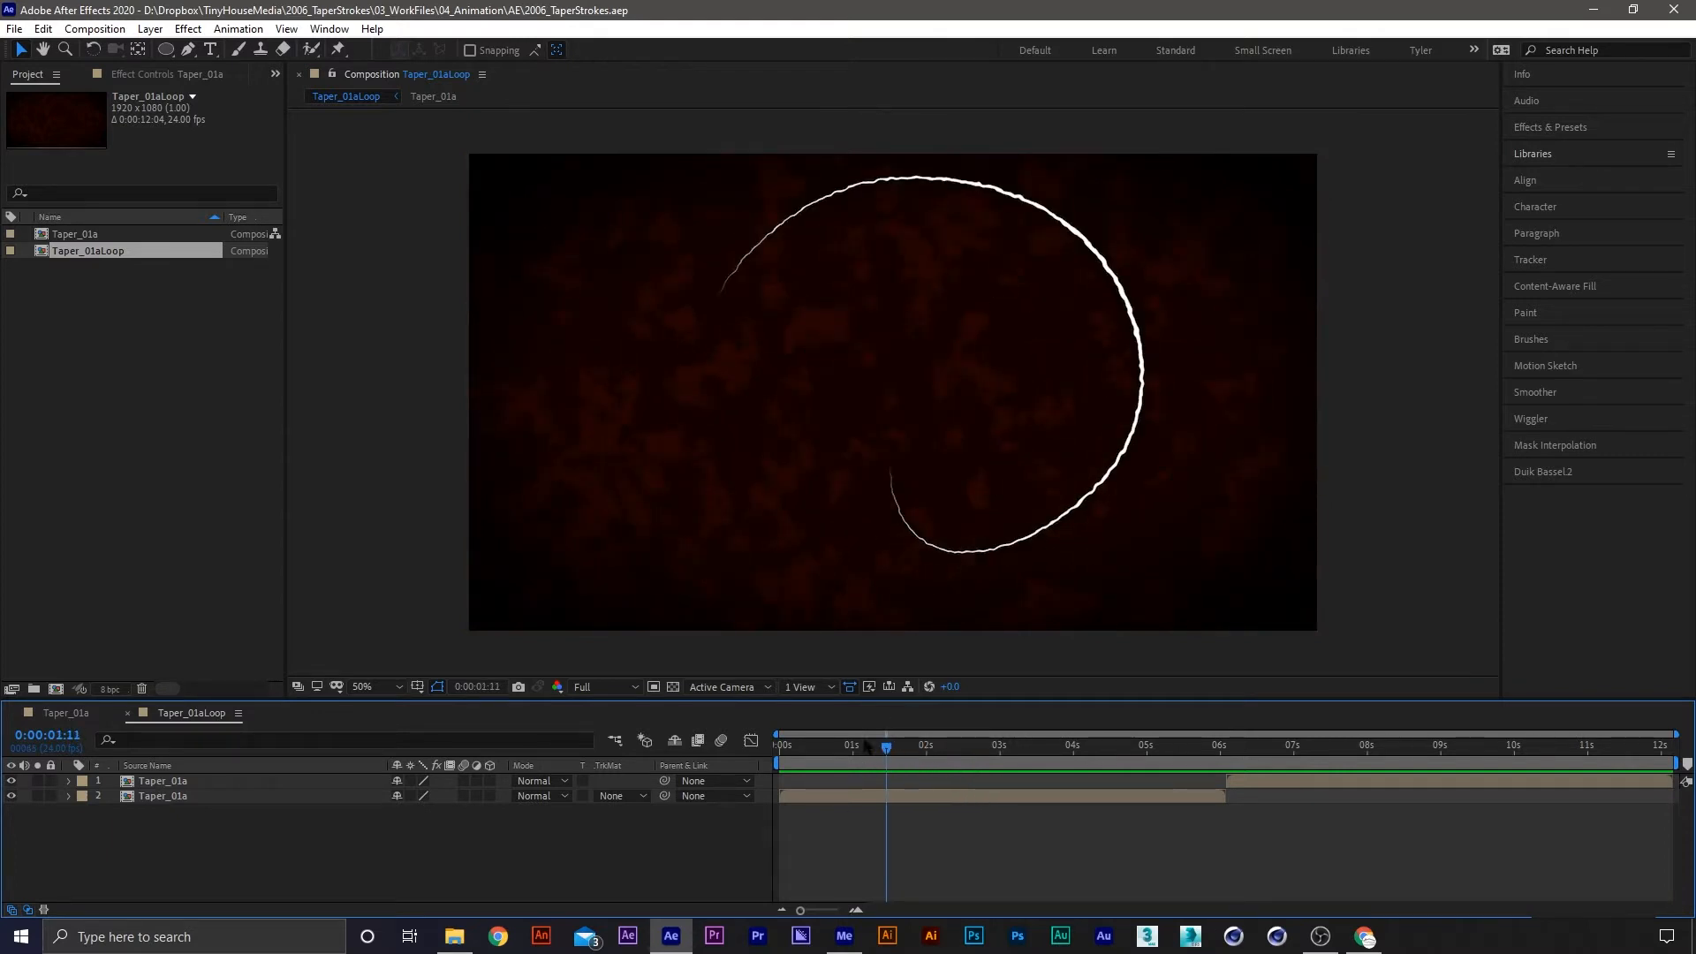
Open the nested Taper_01a composition and enlarge the timeline area to examine its layers at 0:00:02:13
double_click(863, 798)
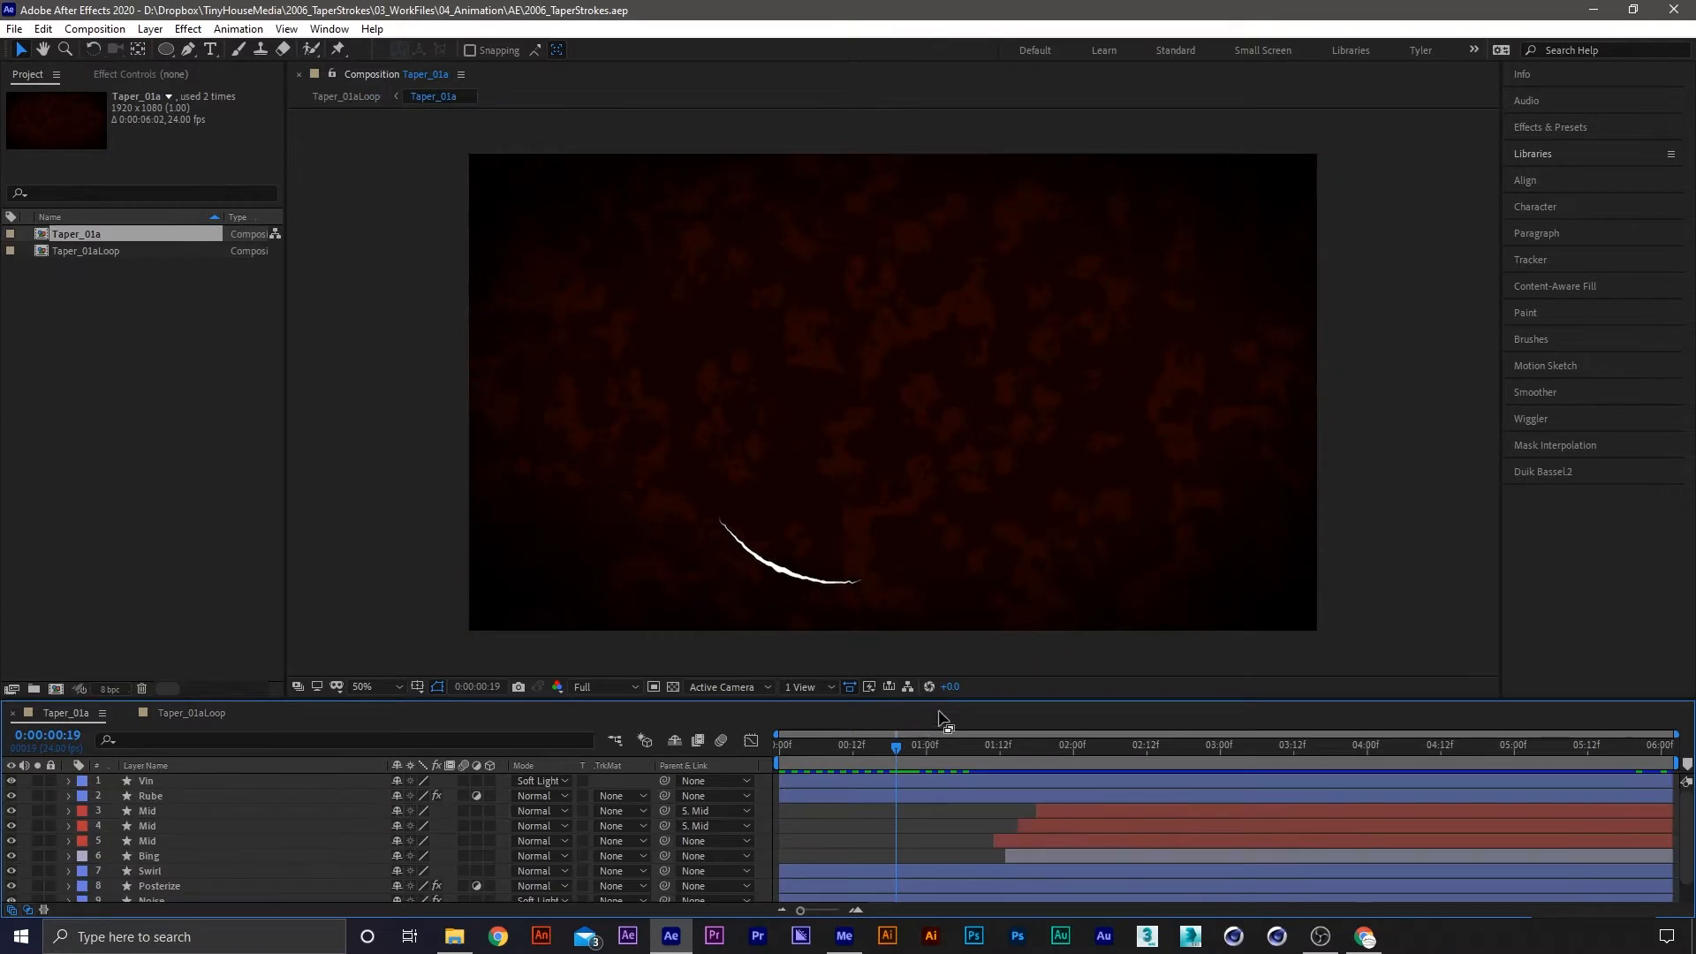
mouse_move(941, 704)
left_mouse_down()
mouse_move(942, 647)
mouse_move(846, 690)
mouse_move(1154, 715)
left_mouse_up()
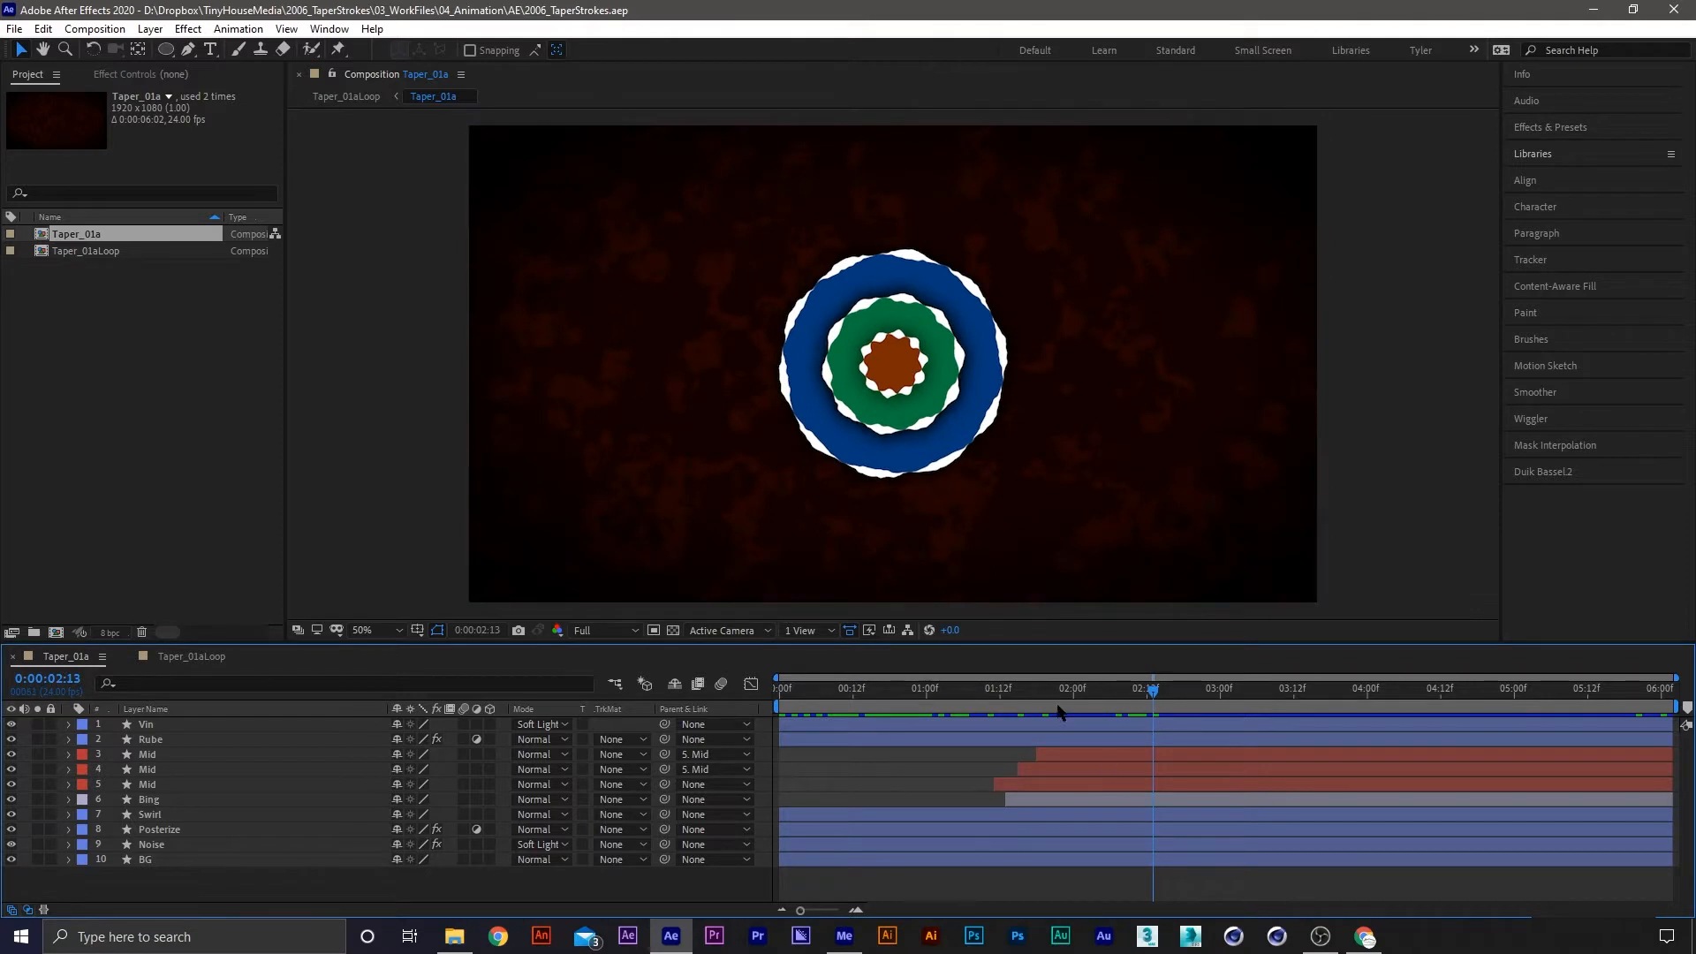
Create a new HDTV 1080 24 composition with a duration of 0:00:06:01
left_click(147, 388)
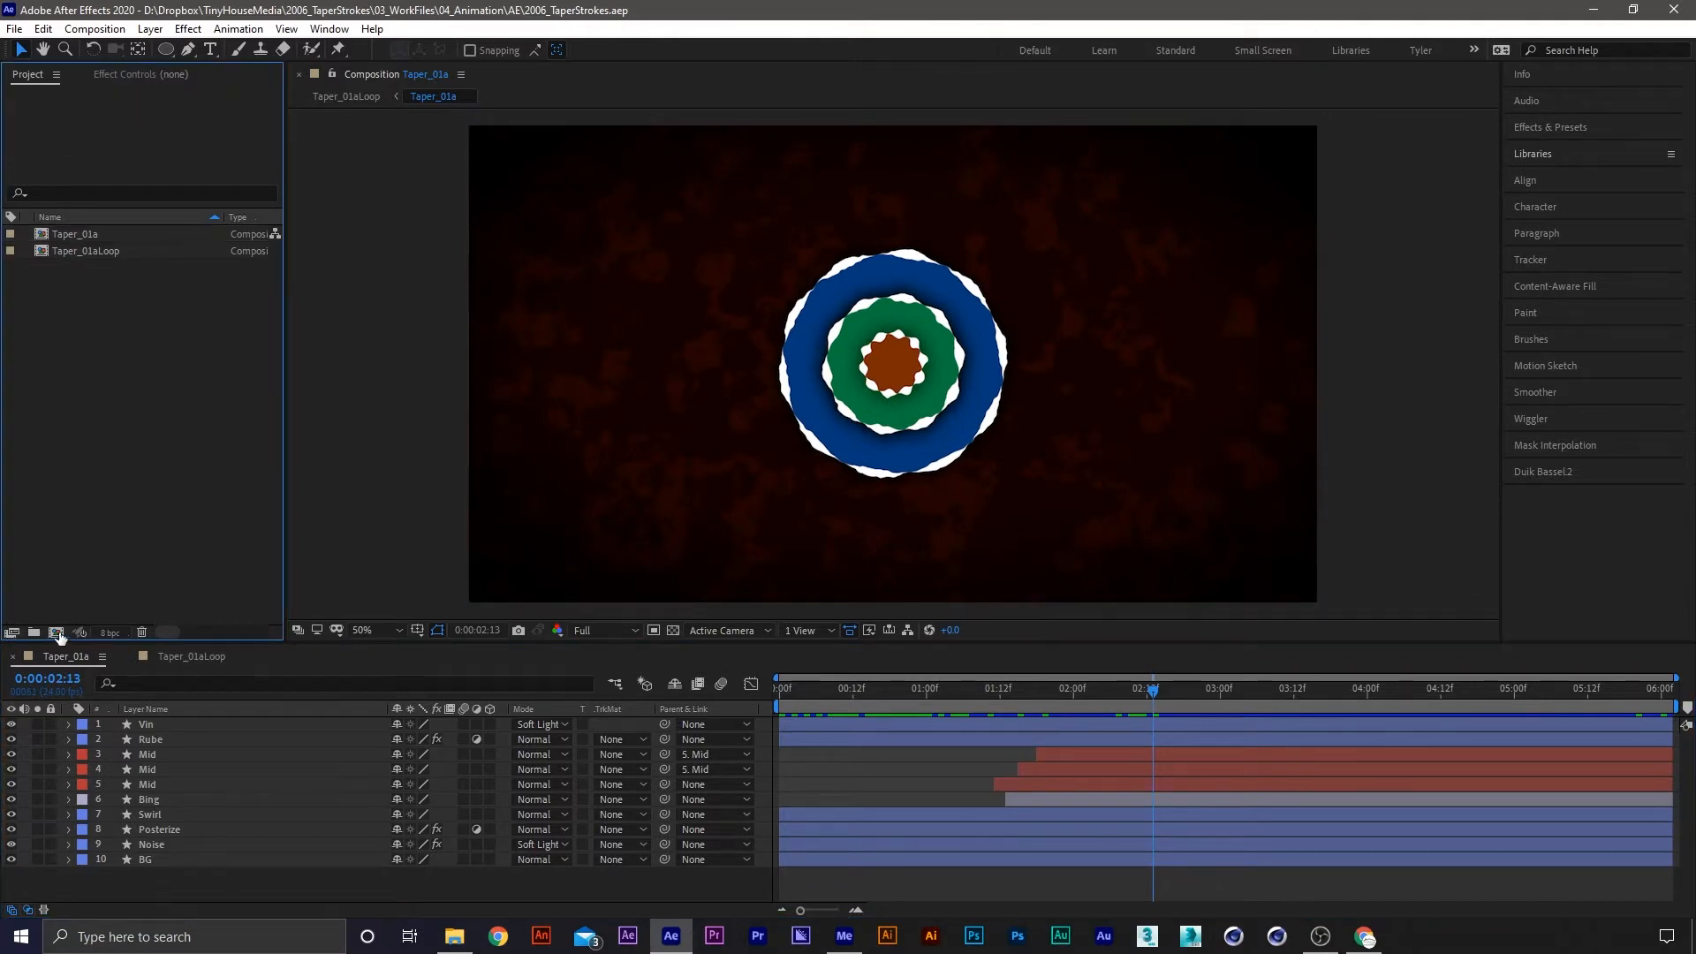
left_click(56, 633)
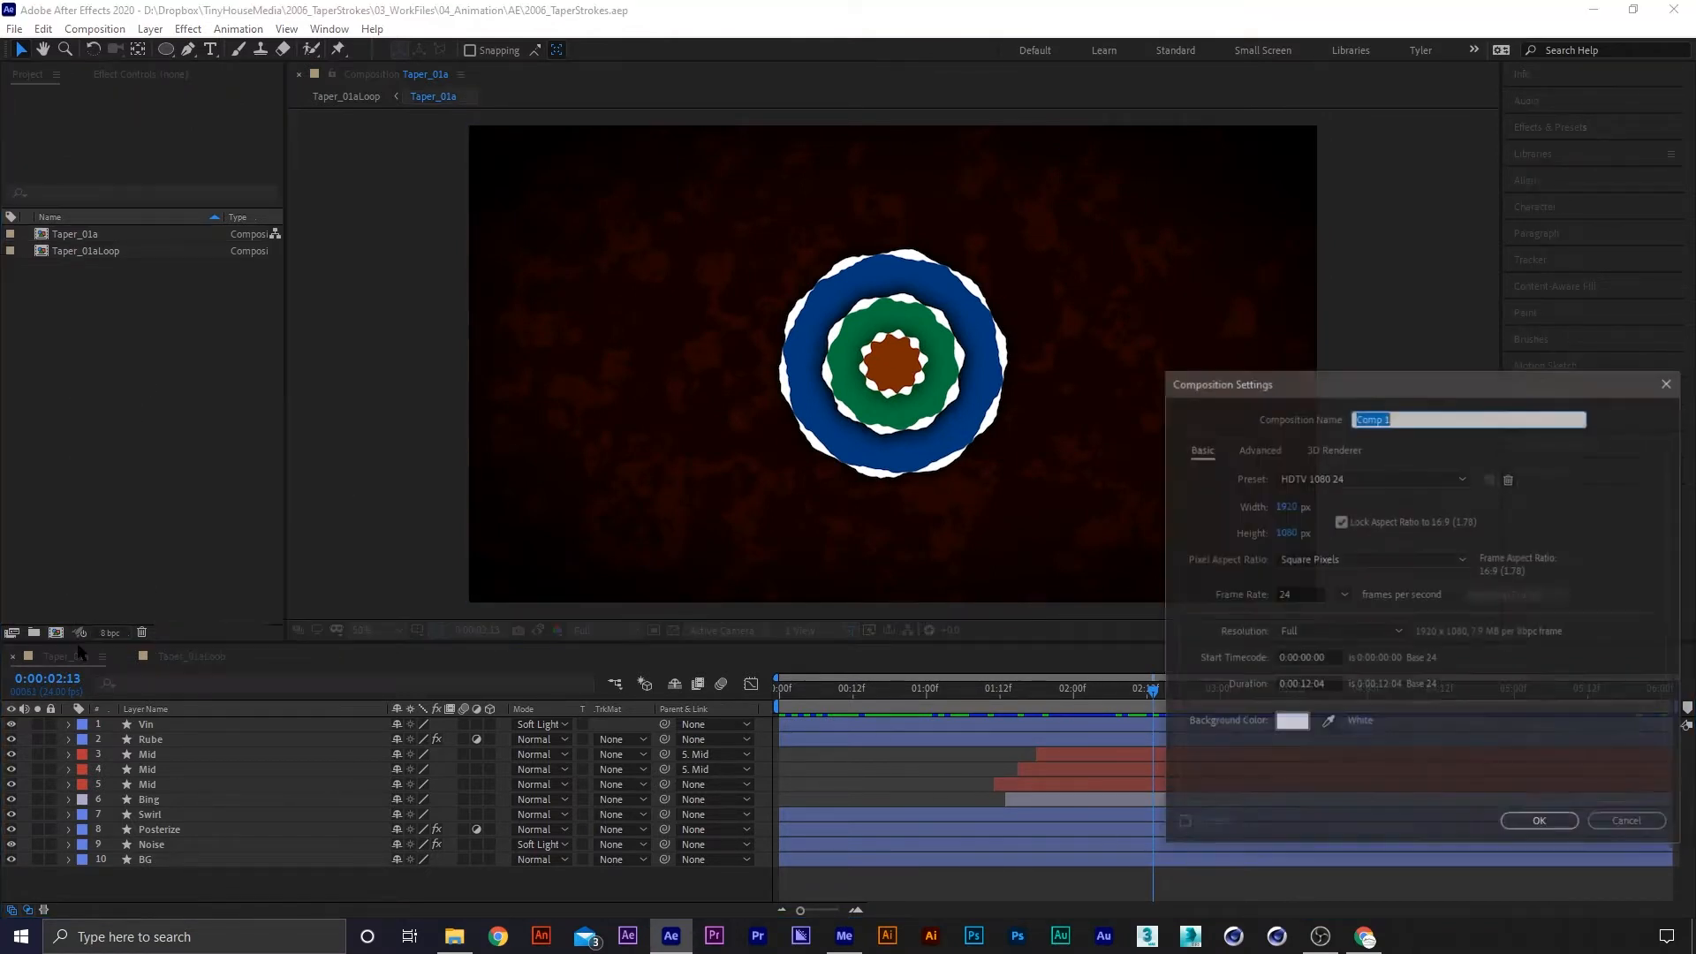
left_click(1310, 684)
key("BackSpace")
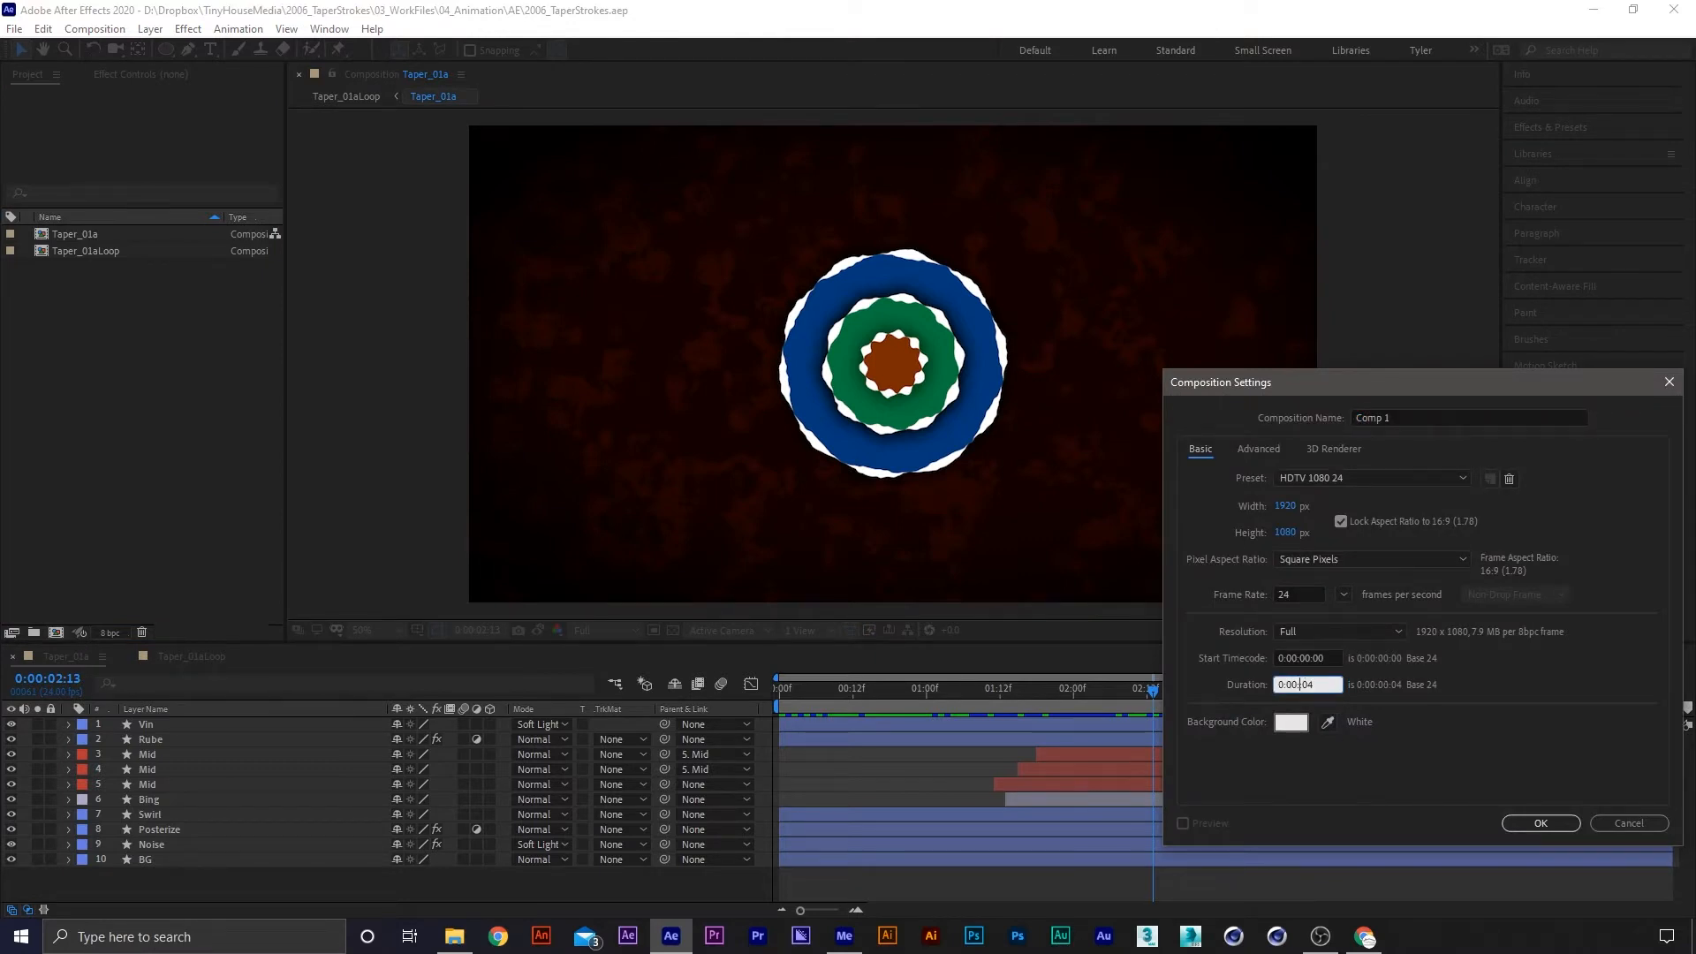
key("BackSpace")
type("1")
key("Return")
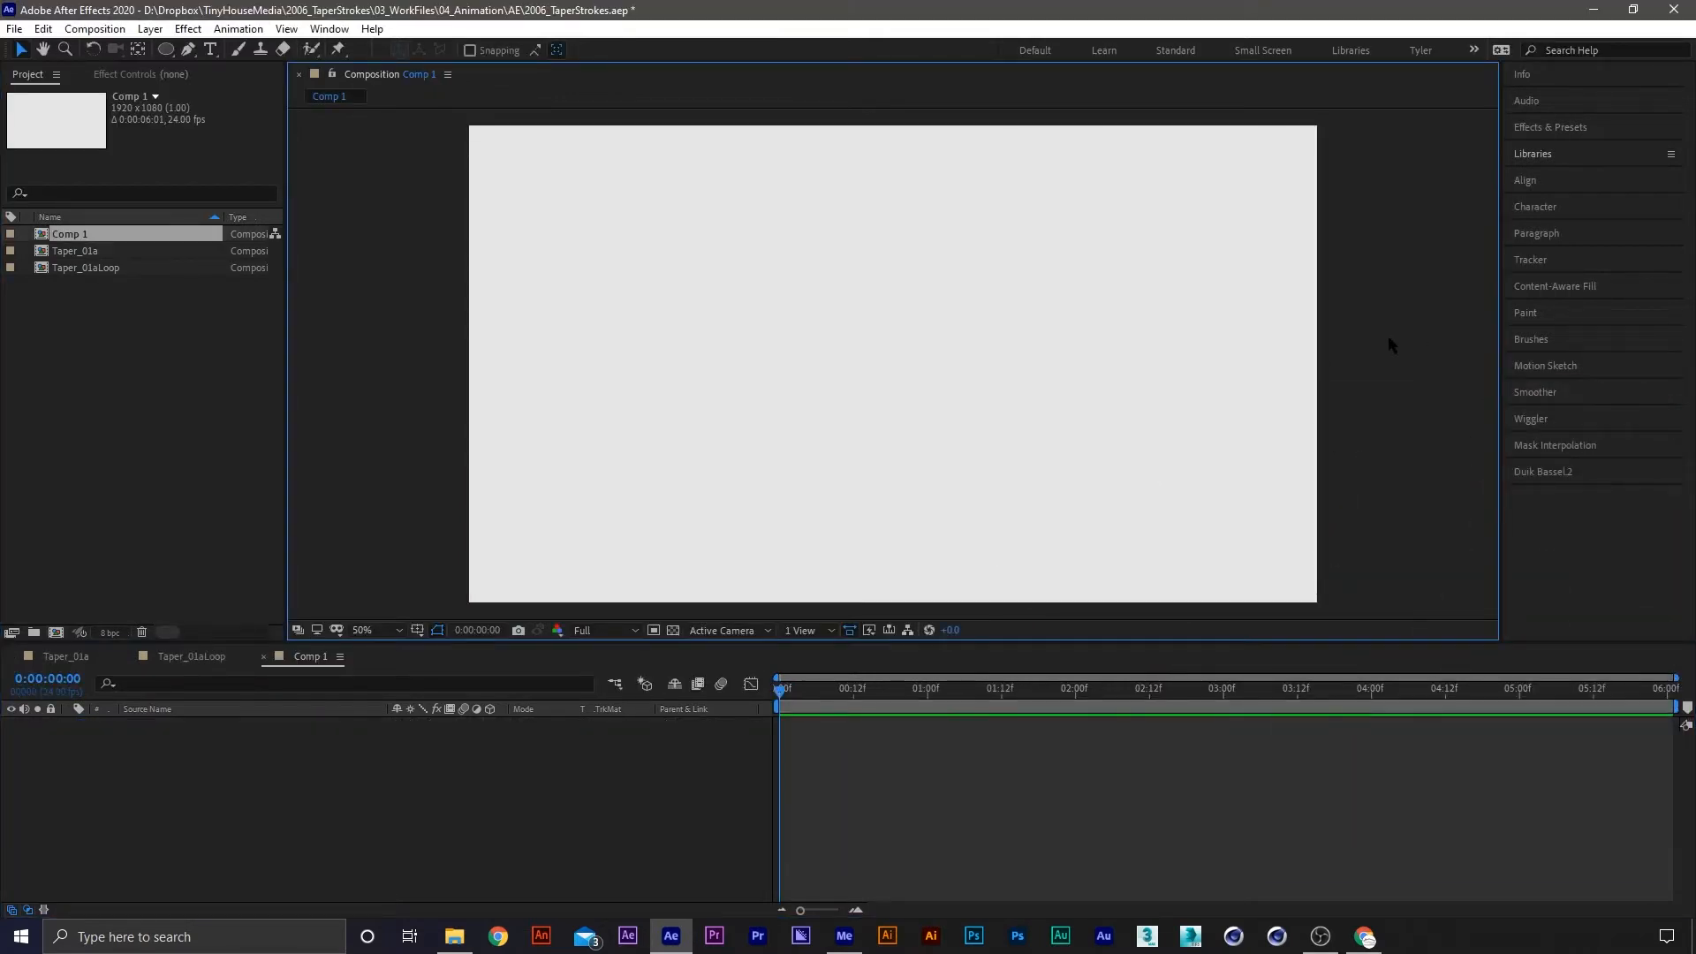
Set the new composition's background color to black (000000)
key("ctrl+k")
left_click(1291, 722)
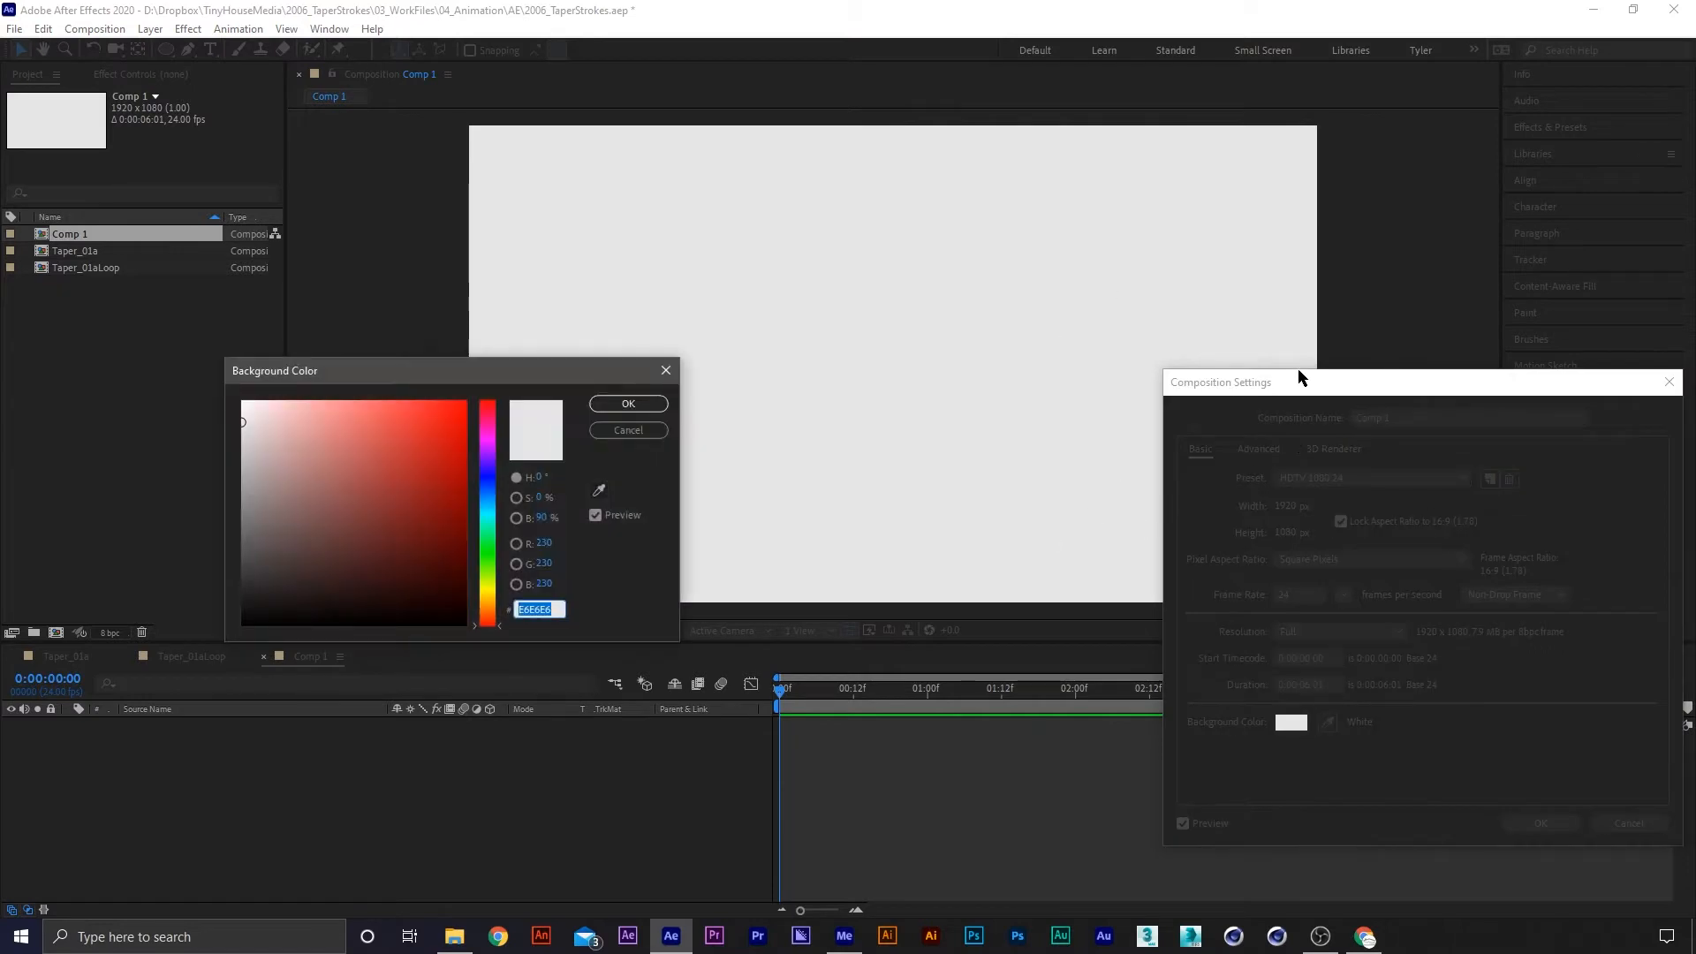
left_click_drag(302, 469, 209, 676)
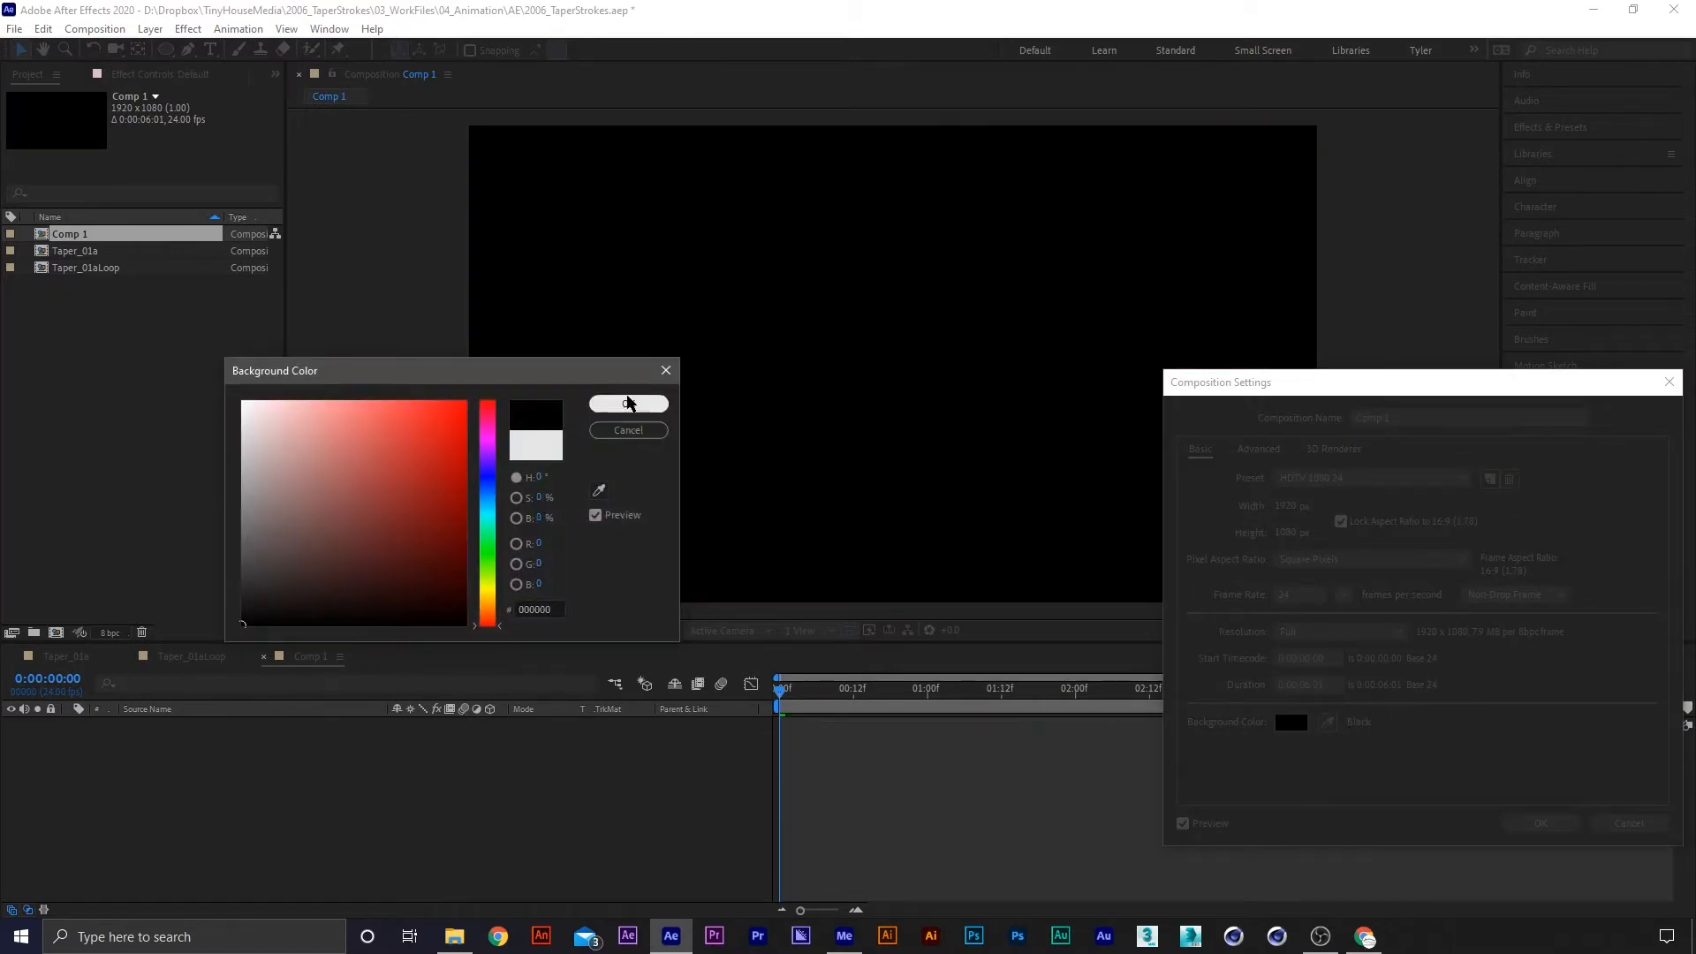
left_click(628, 403)
left_click(1541, 823)
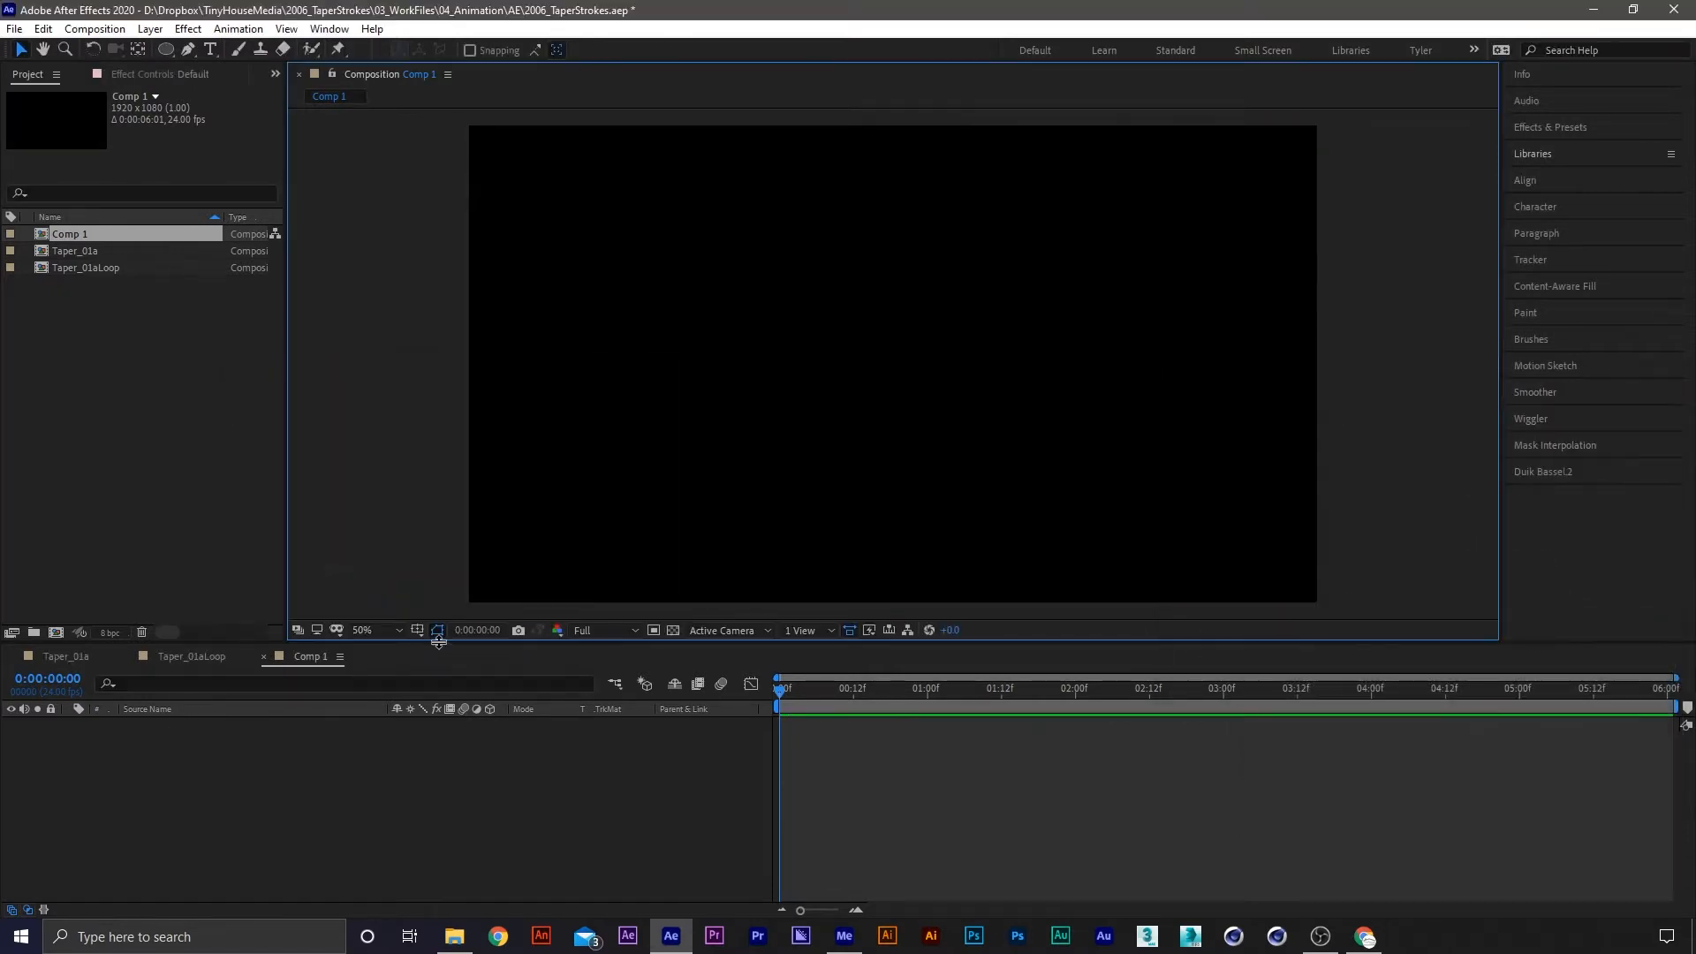
Rename the new composition Taper_02a in the project
left_click_drag(438, 642, 438, 664)
left_click(82, 235)
key("Return")
type("Taper_02")
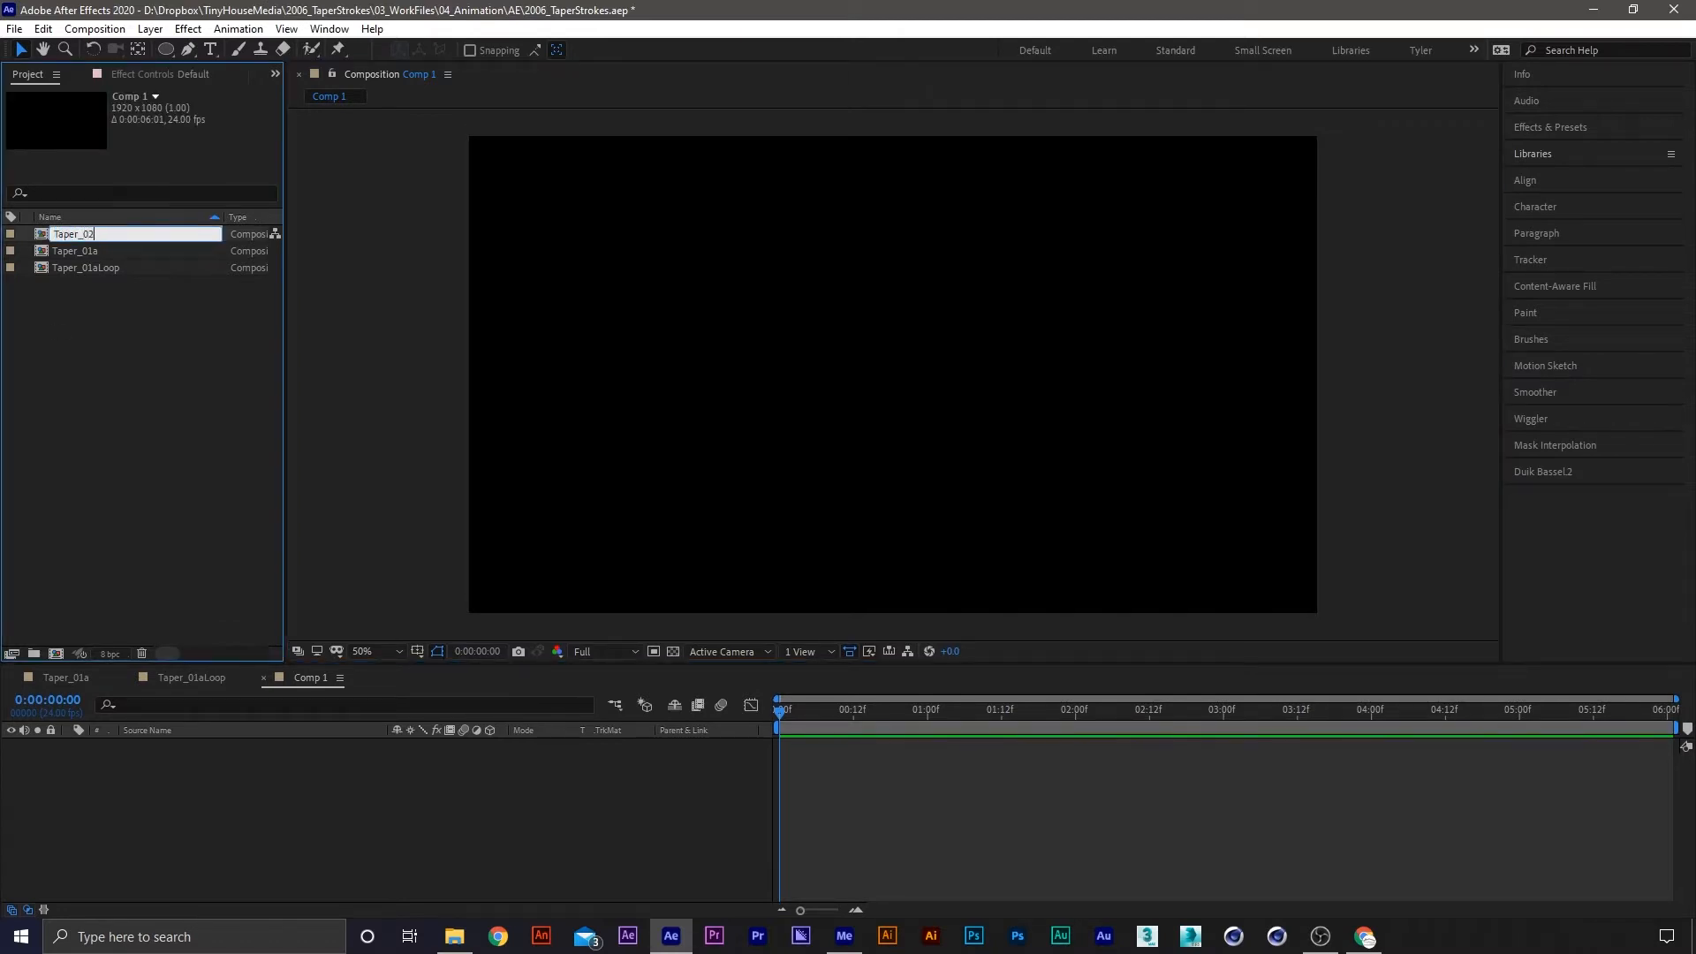
type("a")
key("Return")
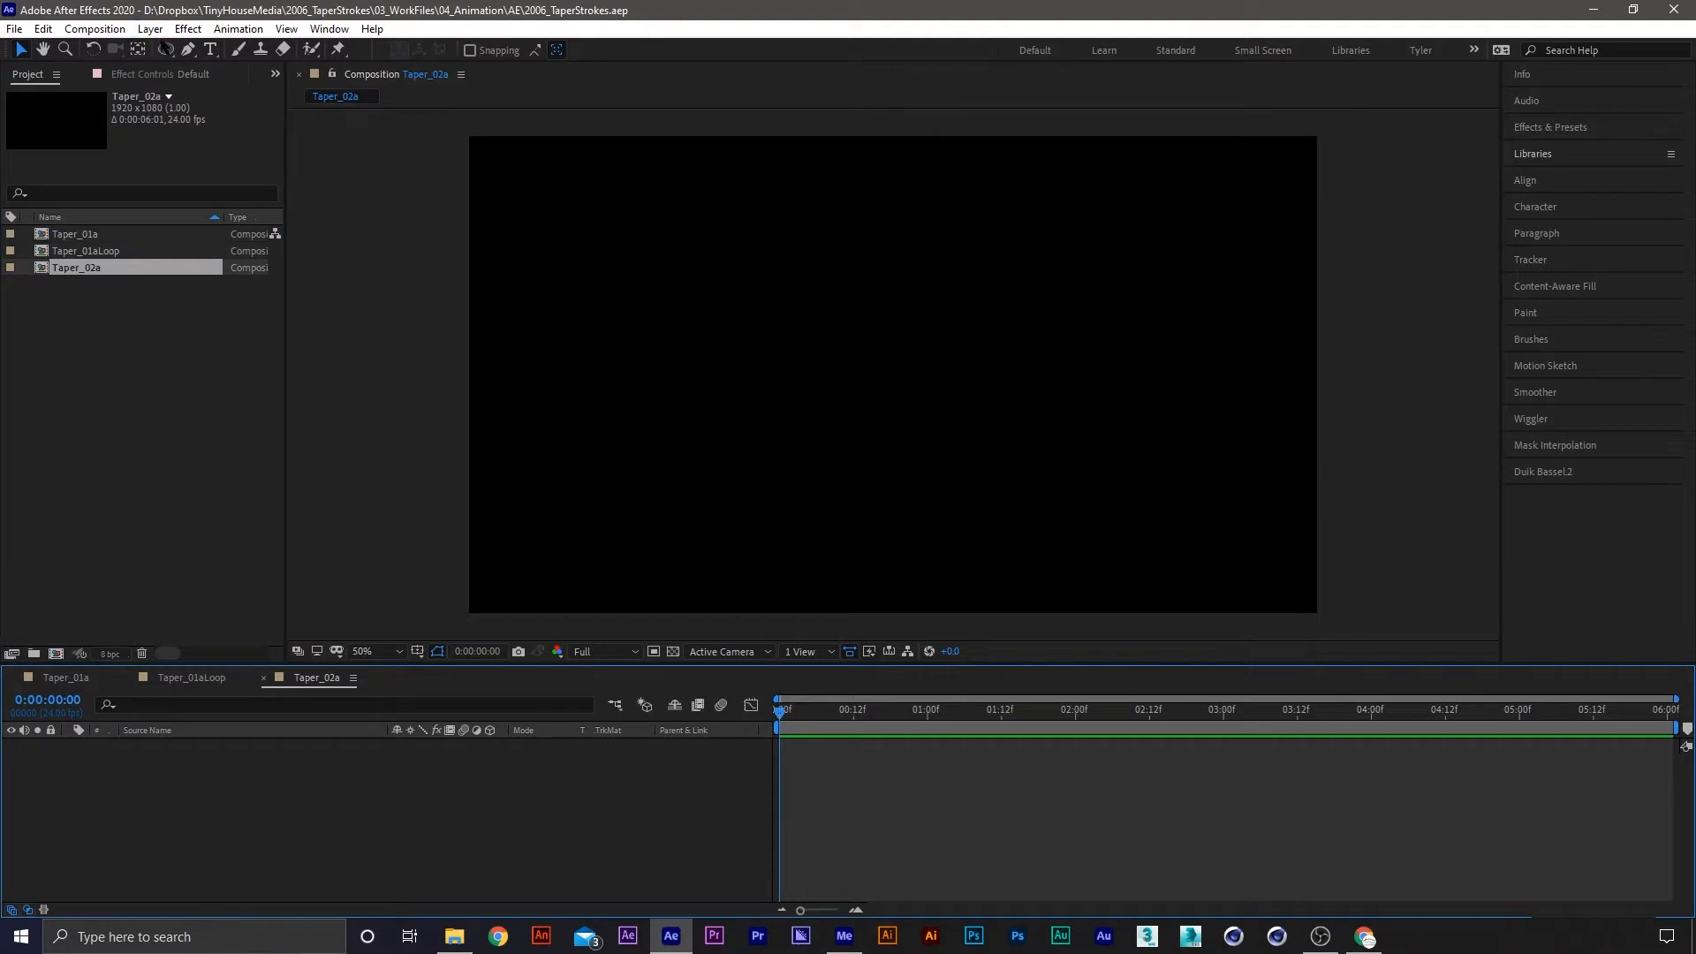
Add a rectangle shape layer that fills the entire Taper_02a frame
left_click(165, 49)
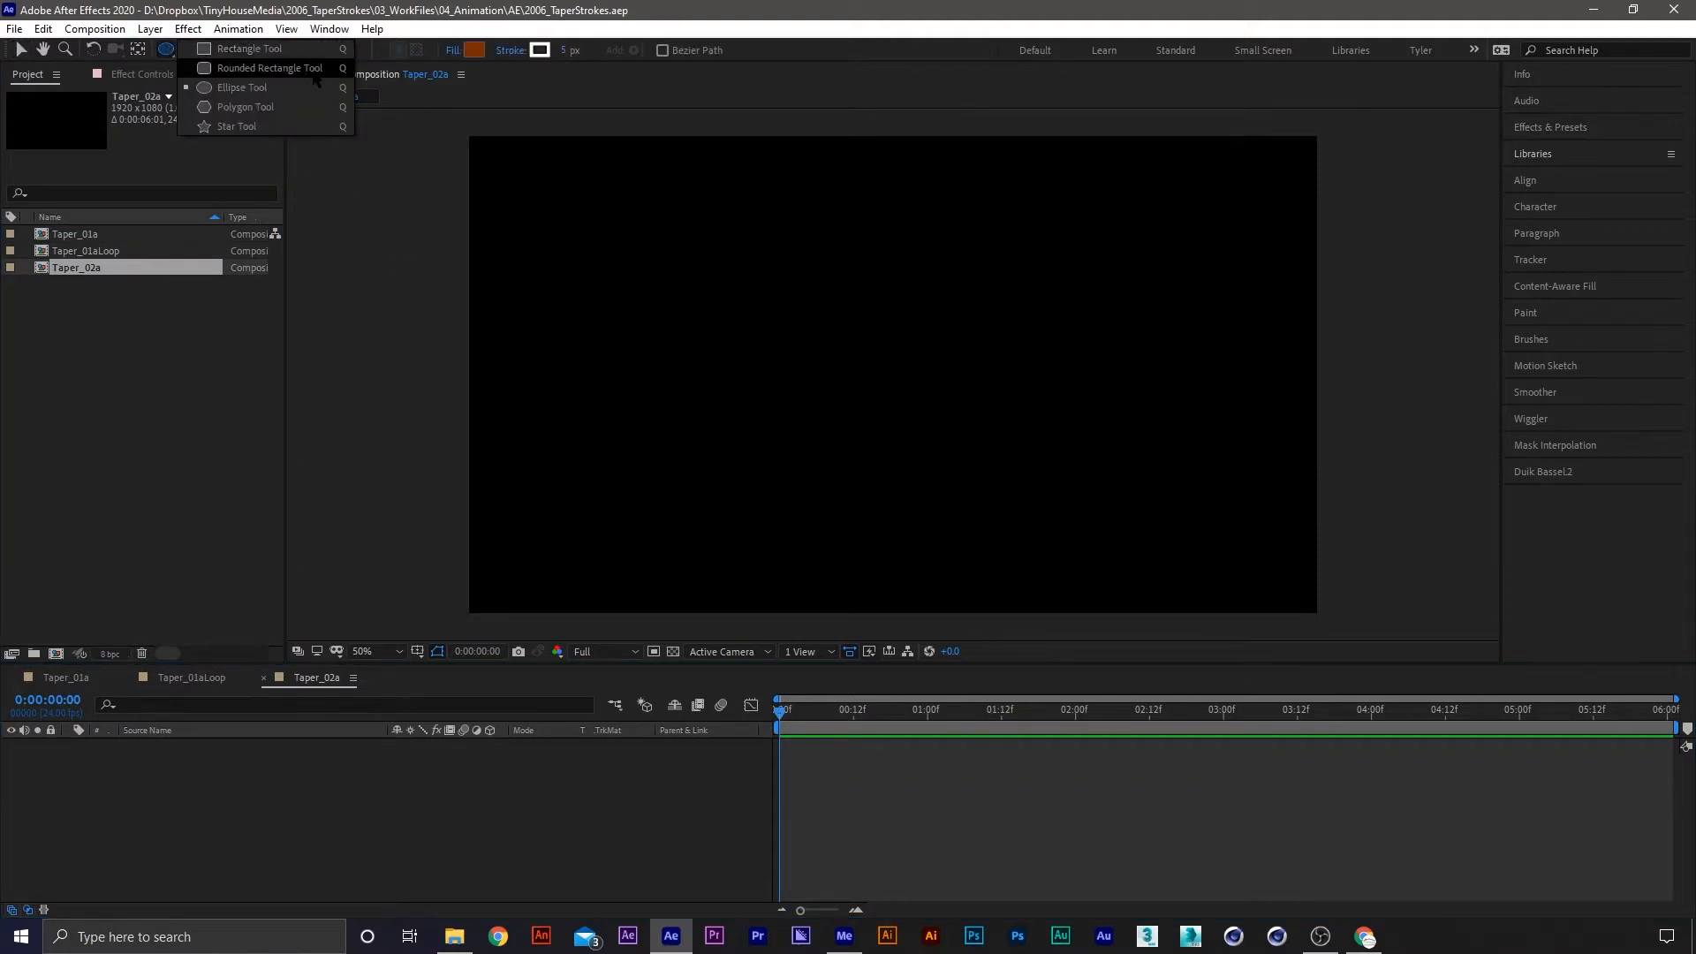
left_click(276, 50)
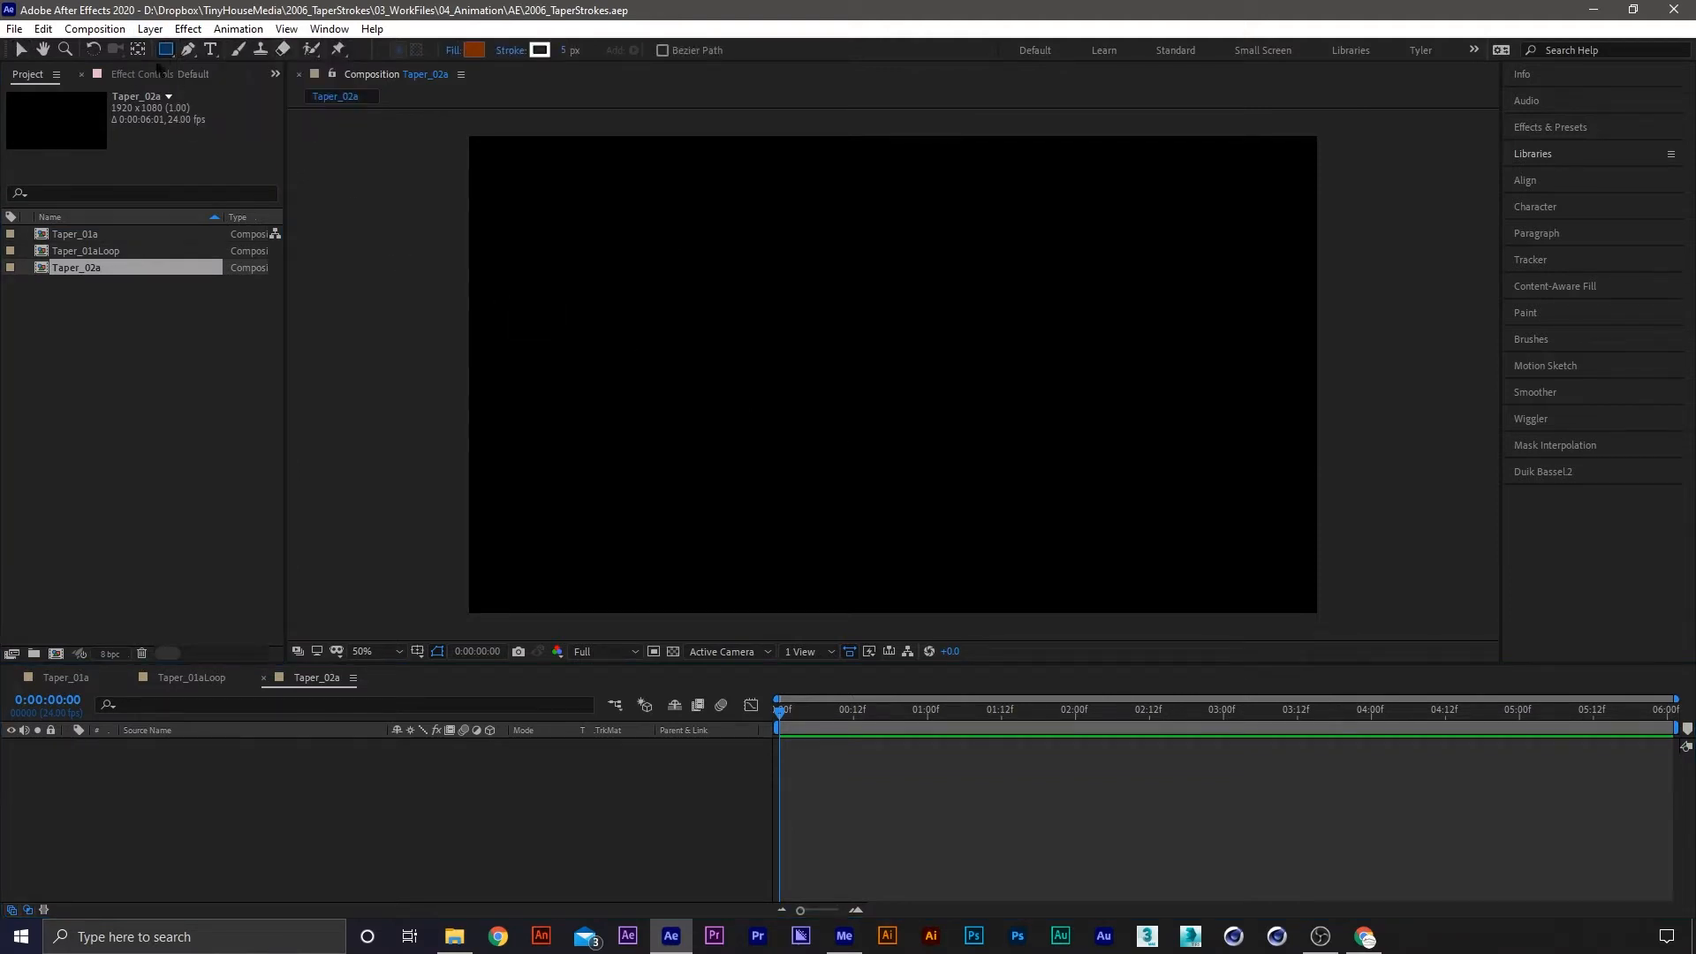
double_click(165, 50)
key("v")
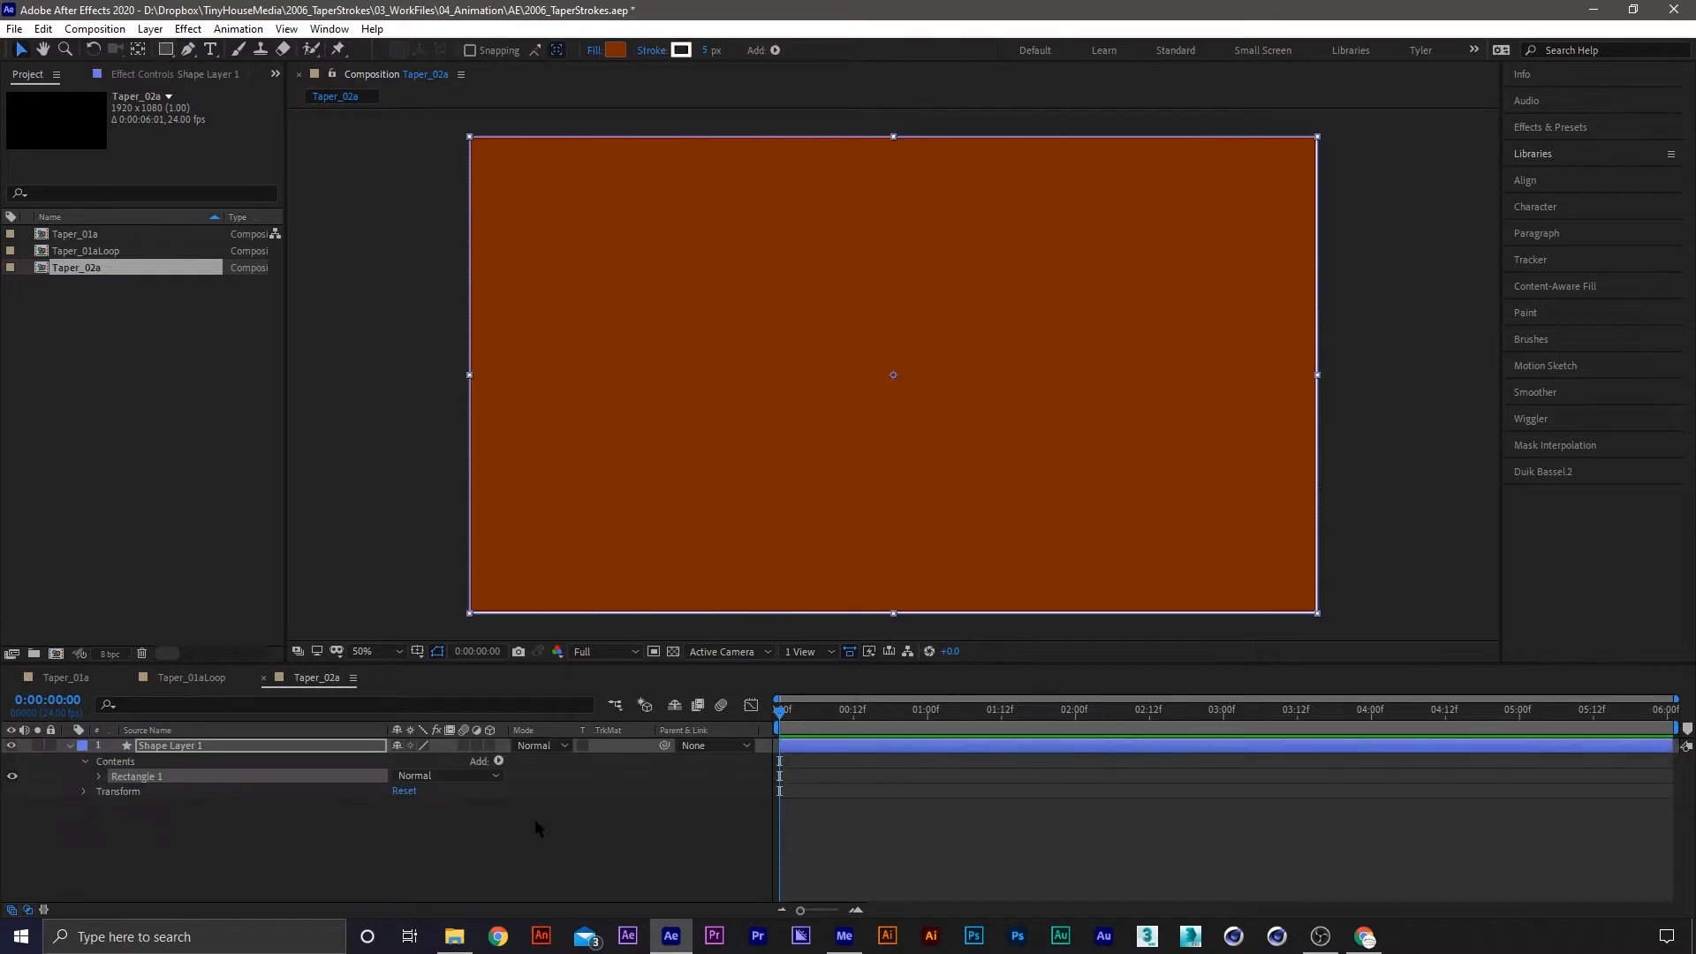
left_click(533, 818)
Rename the rectangle shape layer BG
left_click(224, 747)
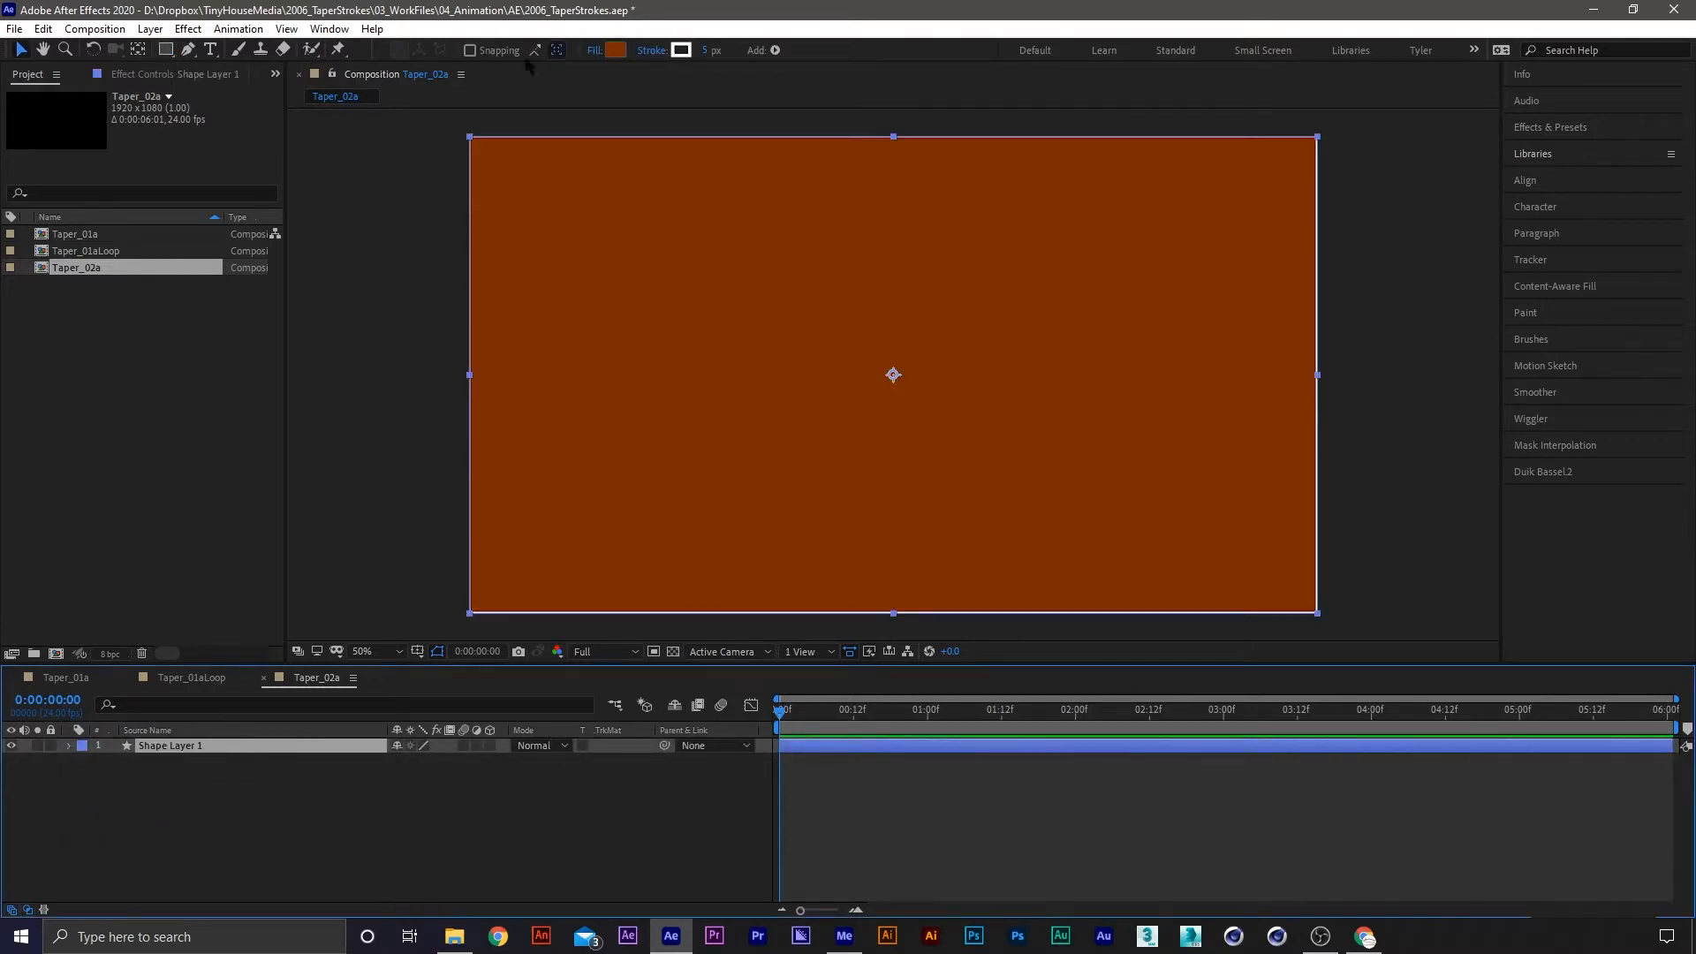
left_click(235, 760)
left_click(216, 746)
key("Return")
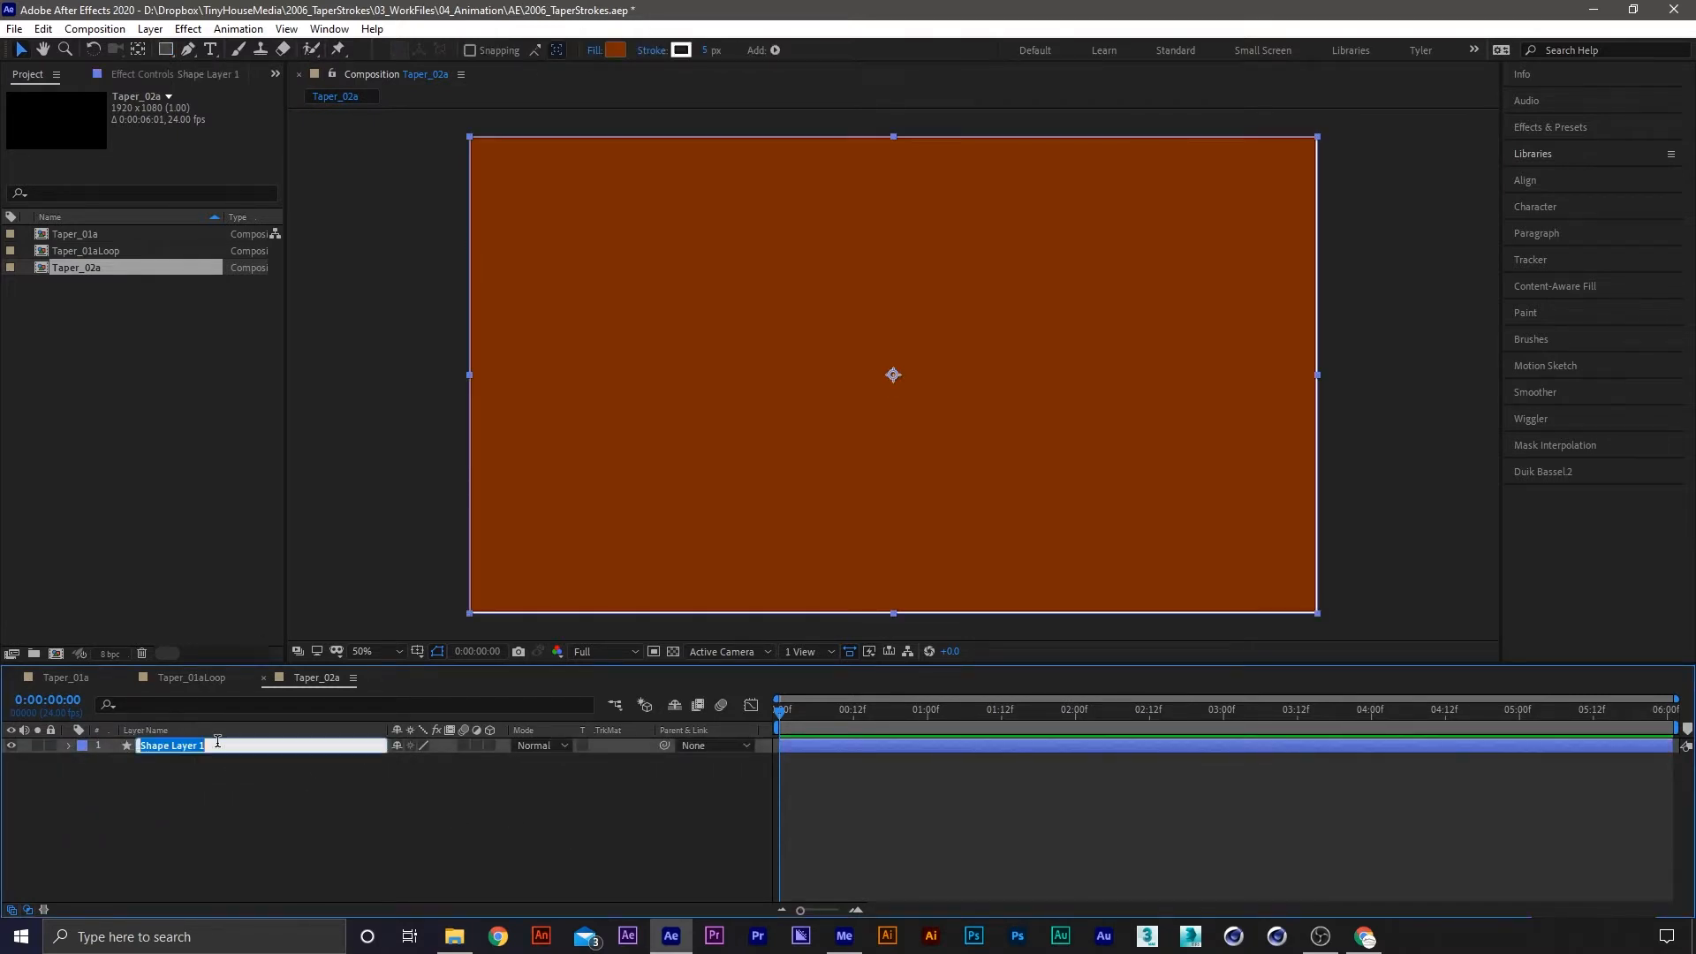
type("BG")
key("Return")
left_click(378, 398)
Create a comp-sized solid layer named dsfasdfasd
left_click(150, 29)
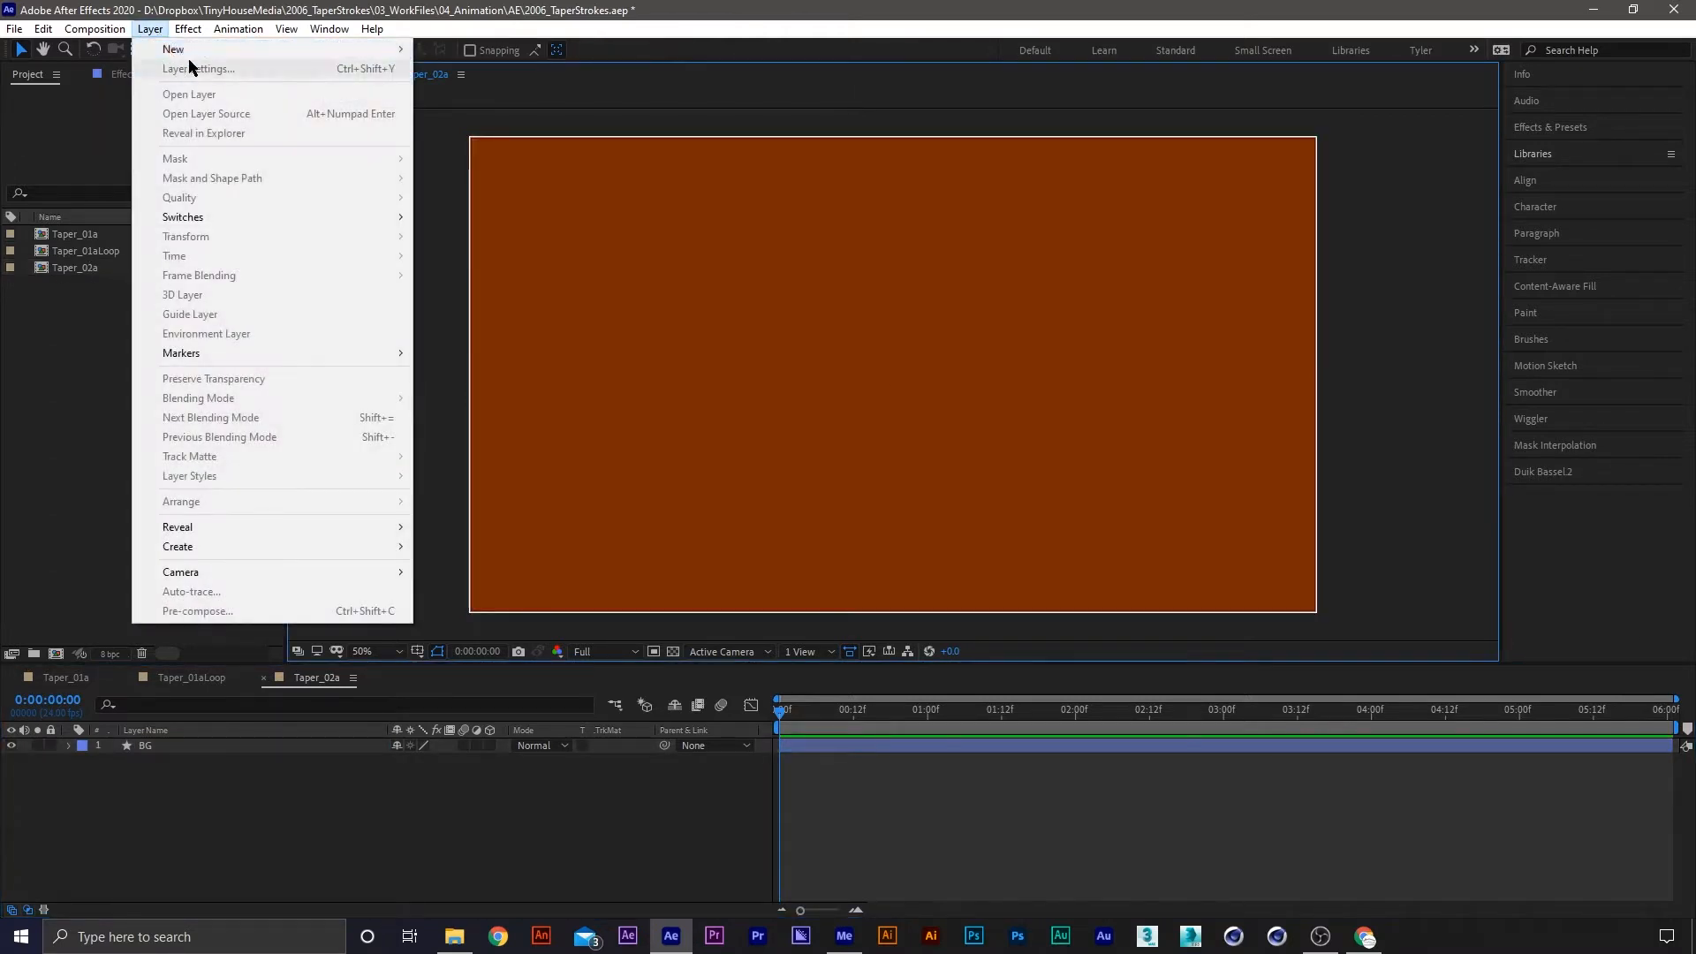
mouse_move(189, 54)
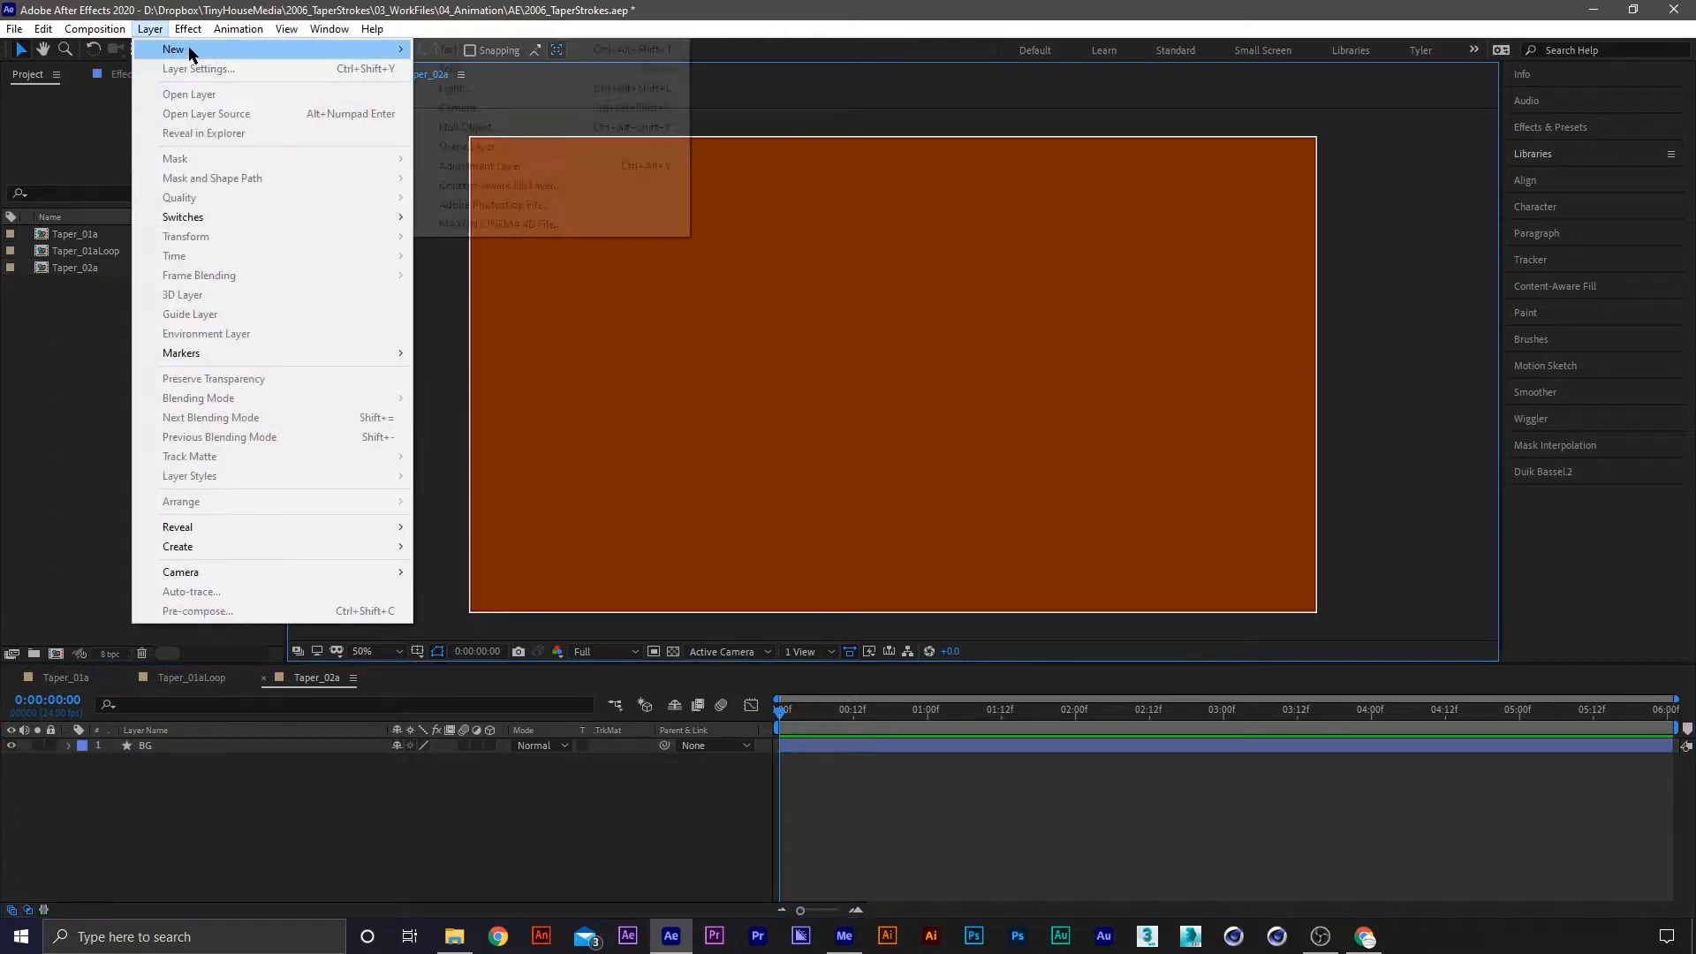
left_click(524, 74)
type("dsfasdfasd")
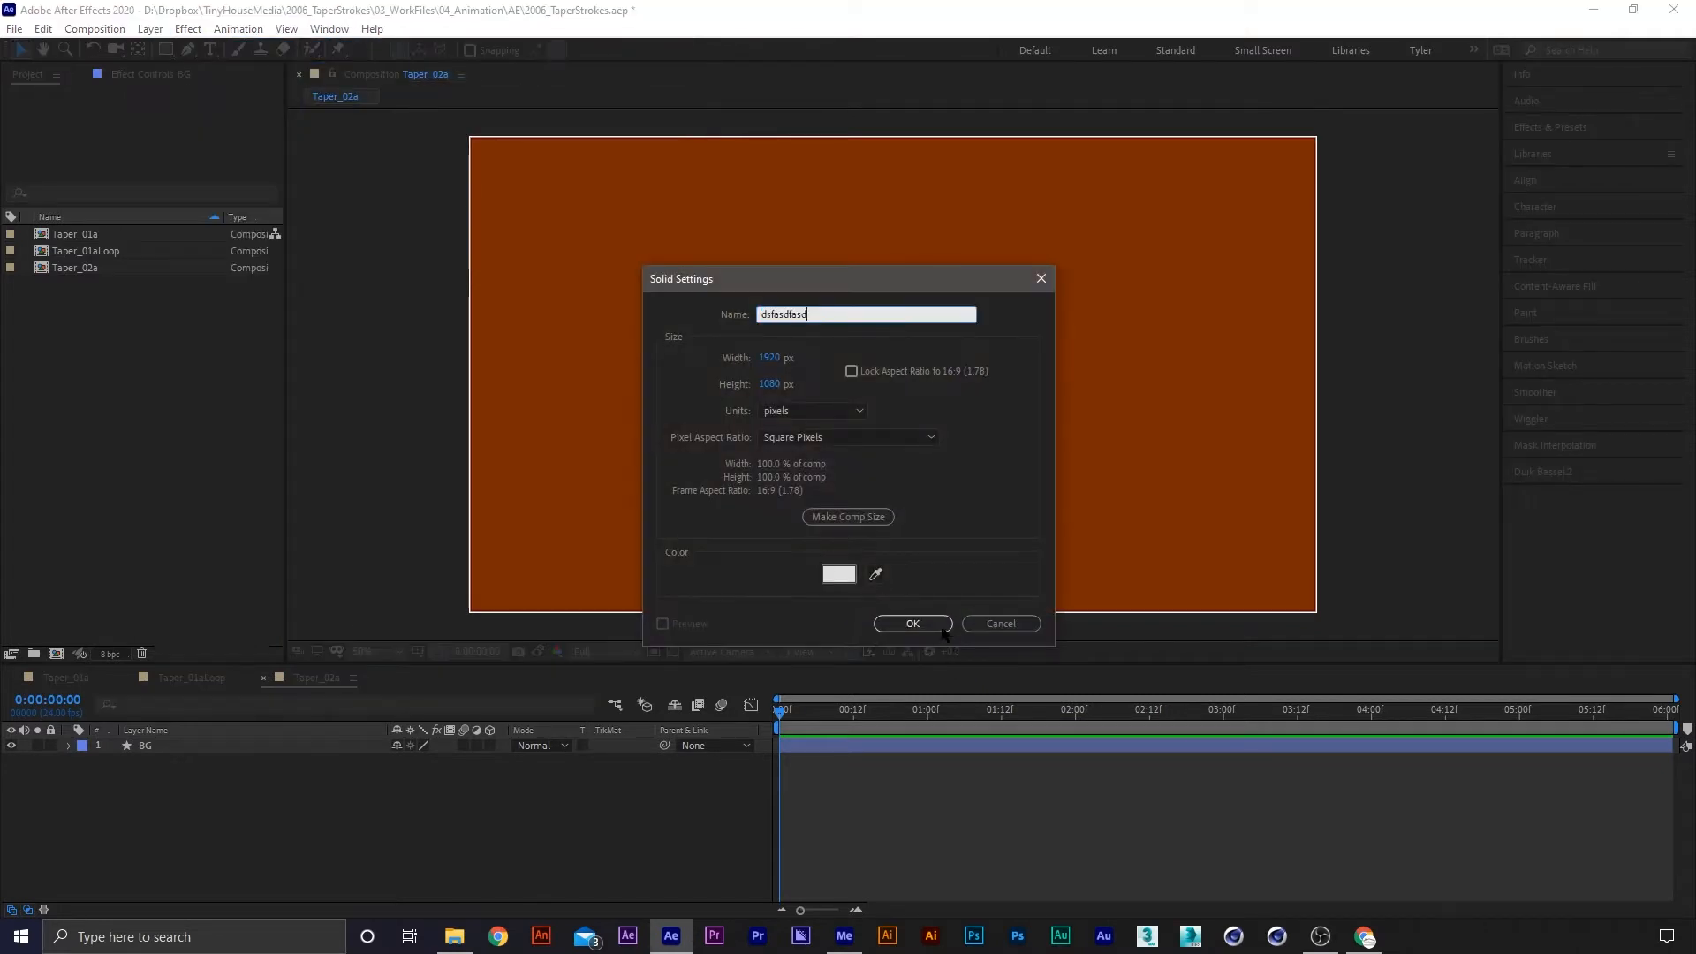
left_click(932, 624)
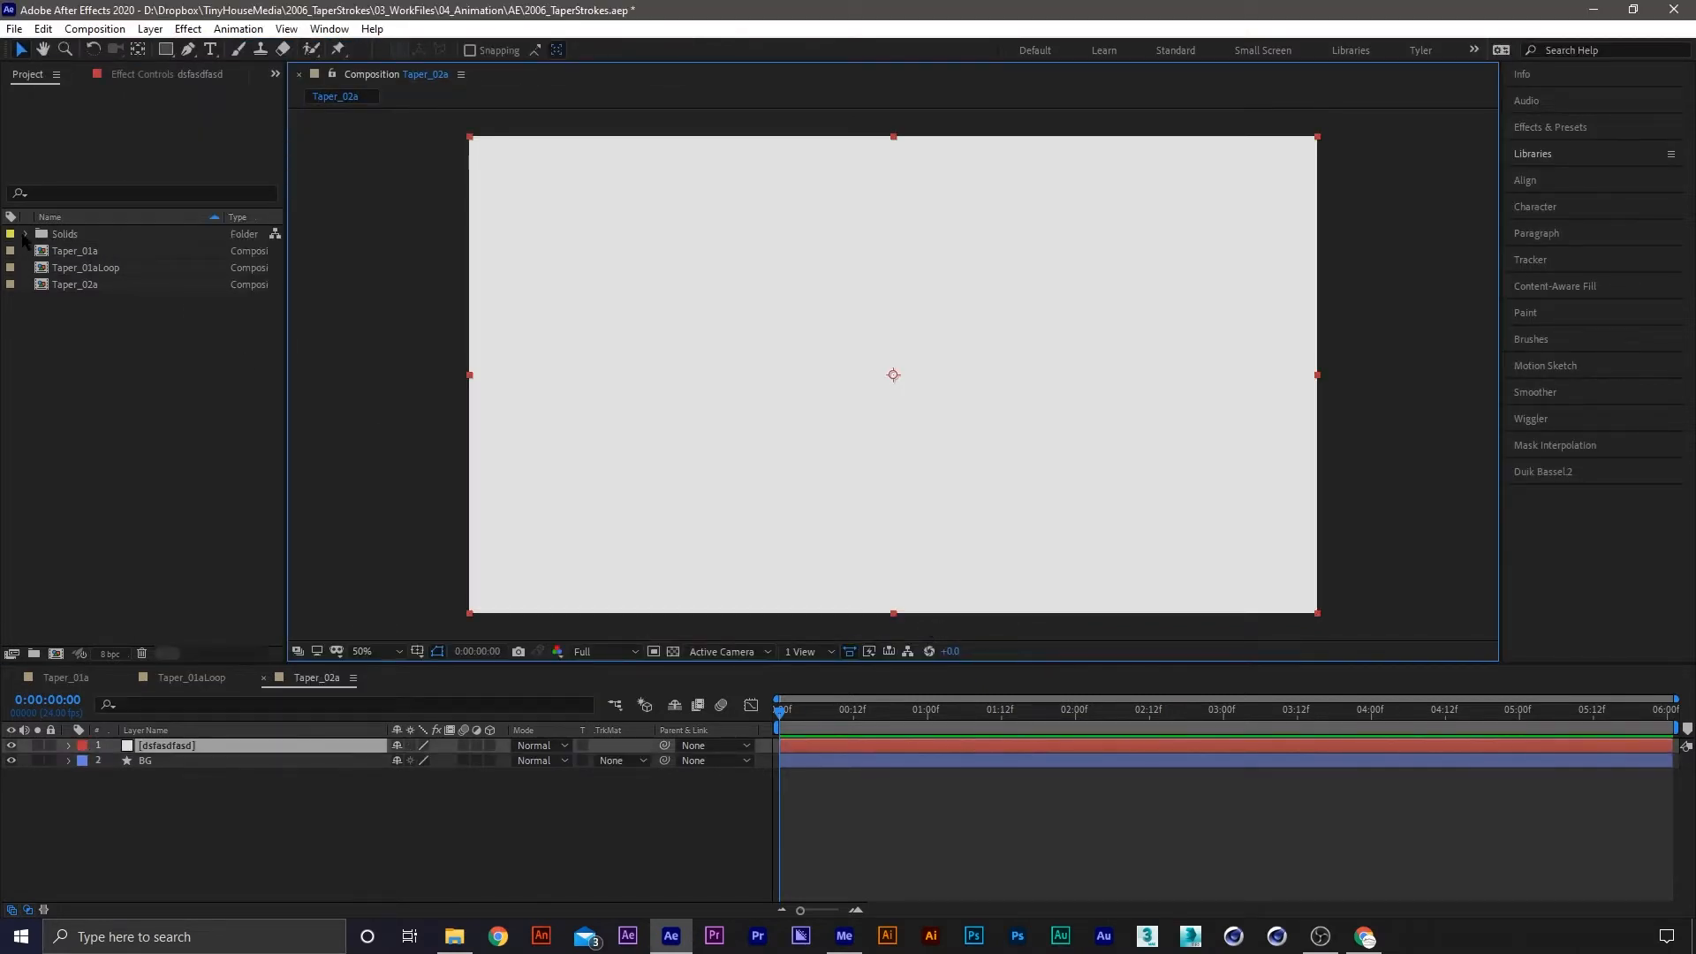
Add a second comp-sized white solid with its default name and settings
left_click(187, 29)
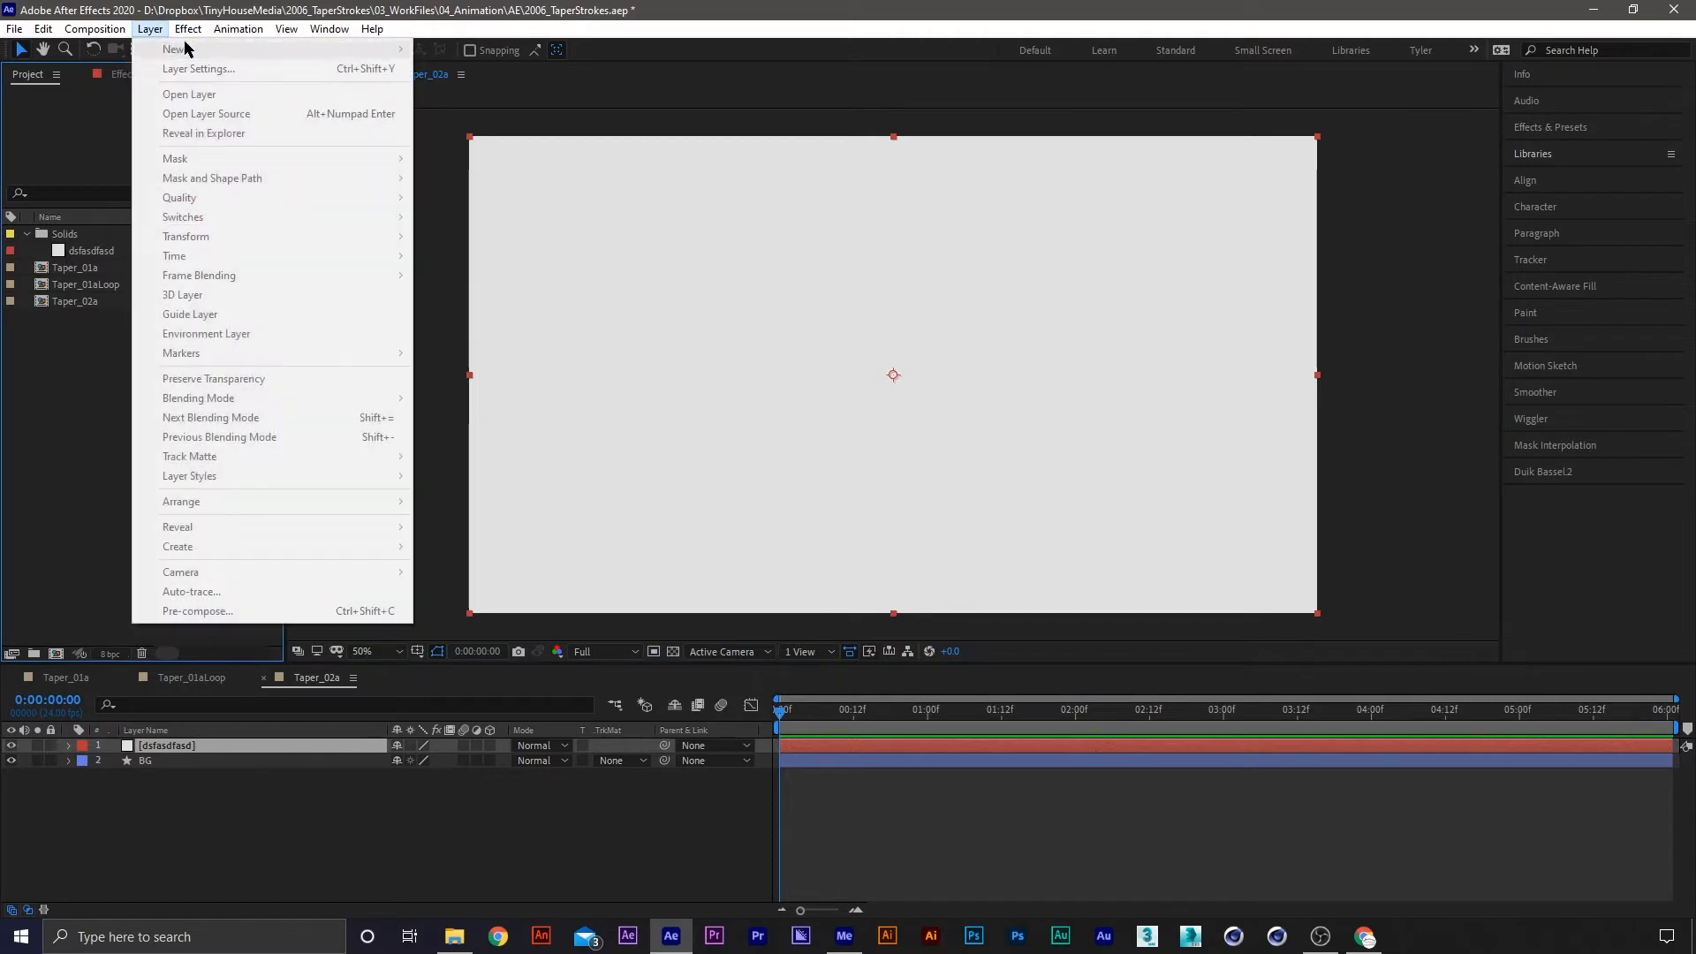
left_click(643, 215)
left_click(424, 156)
left_click(185, 30)
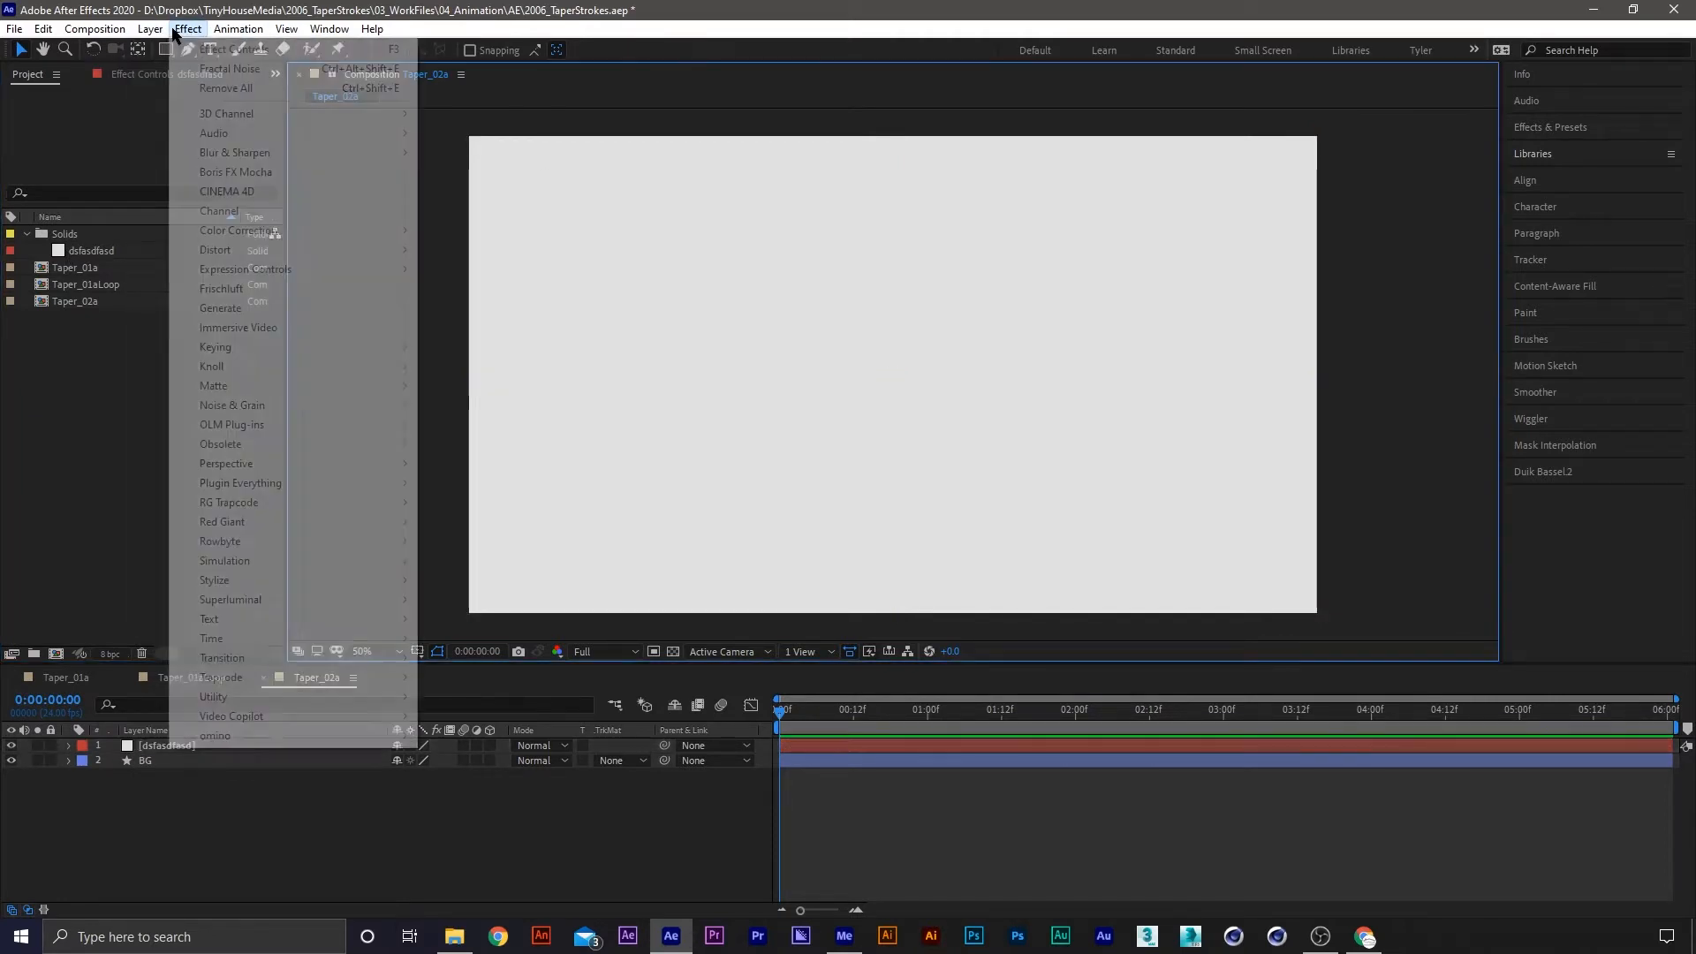
mouse_move(230, 47)
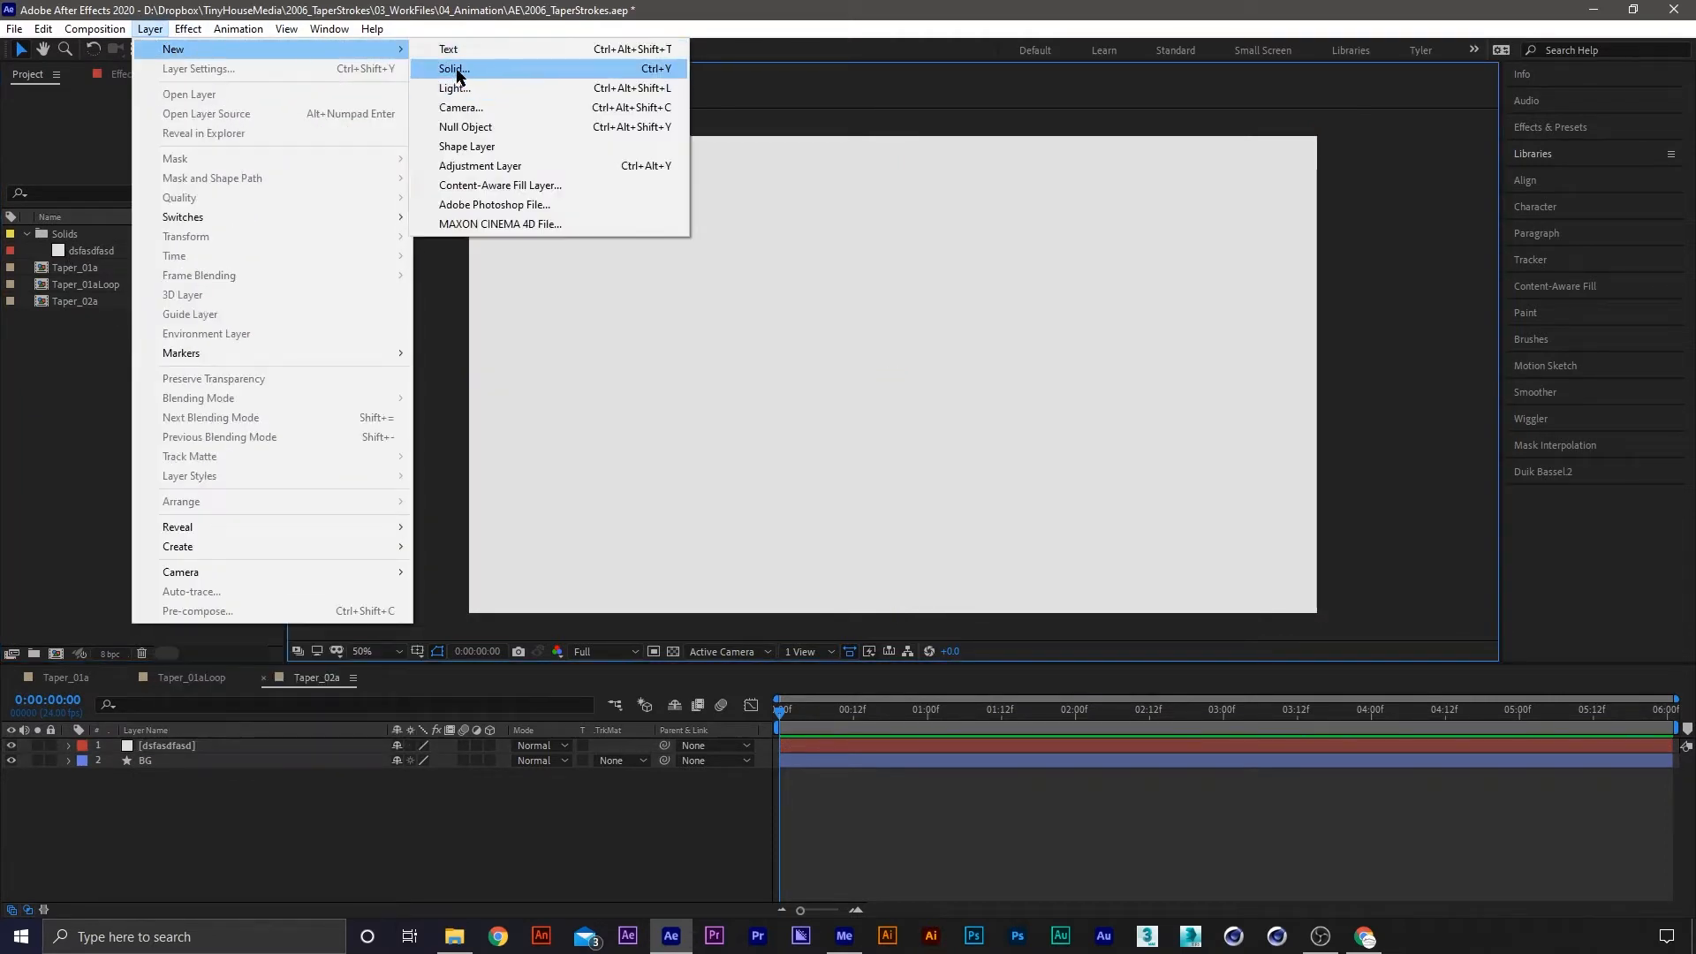
left_click(458, 69)
key("Return")
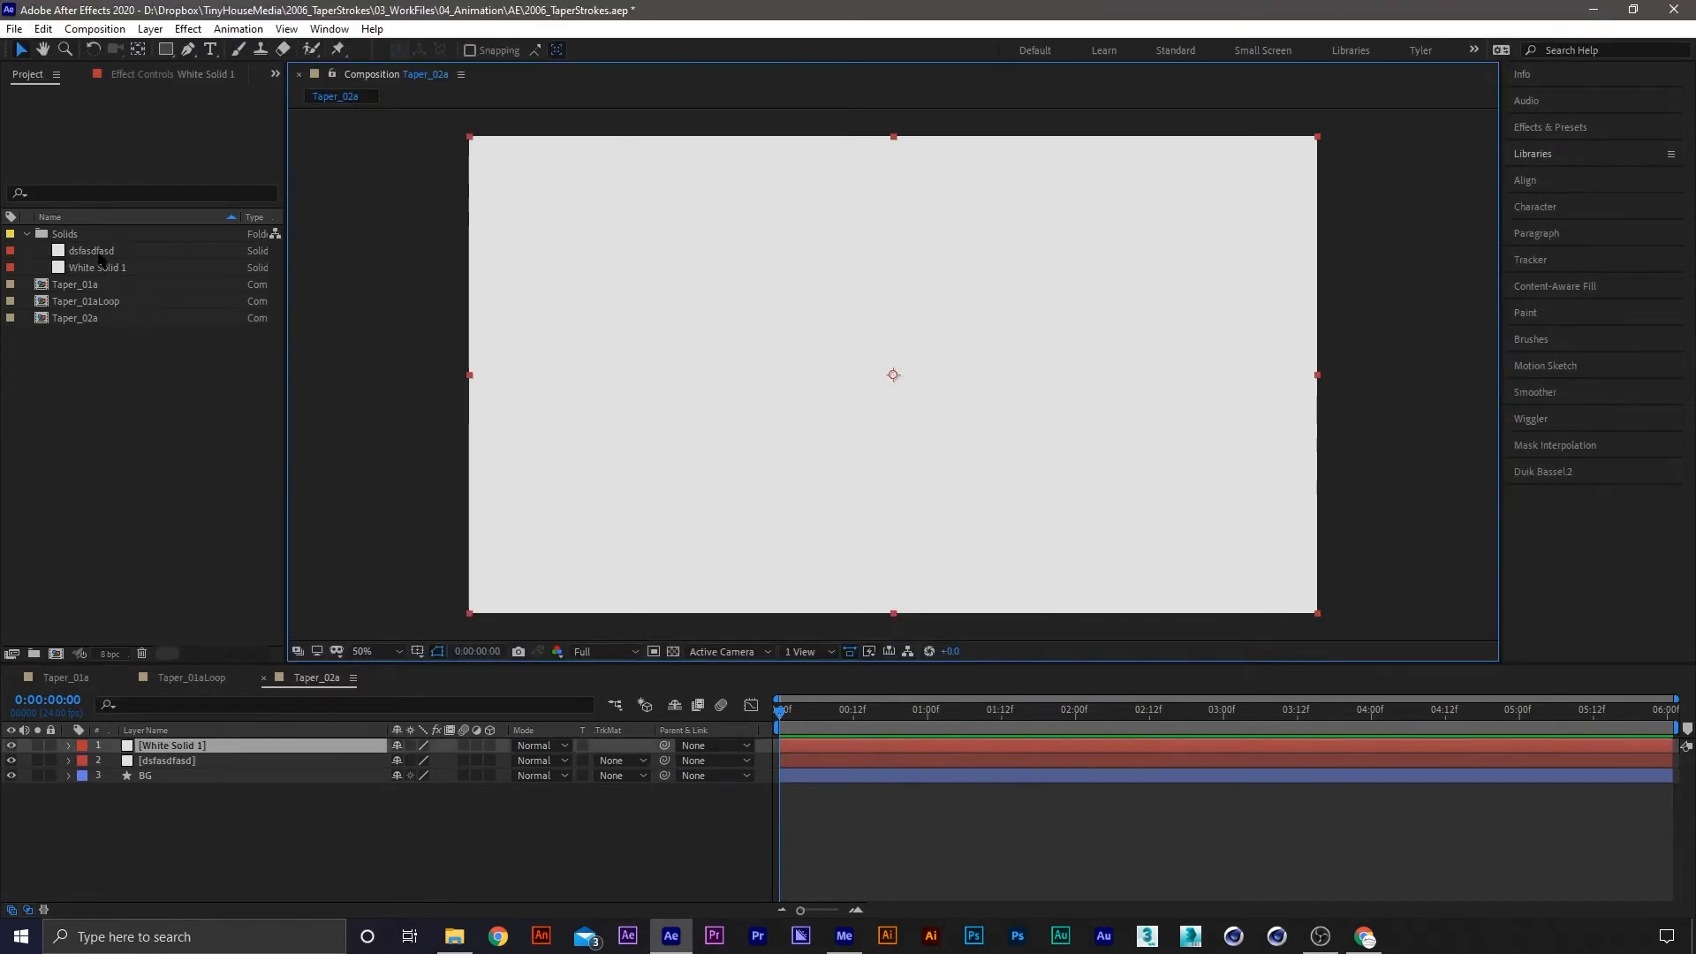
Undo the creation of both solid layers
key("ctrl+z")
key("ctrl+z")
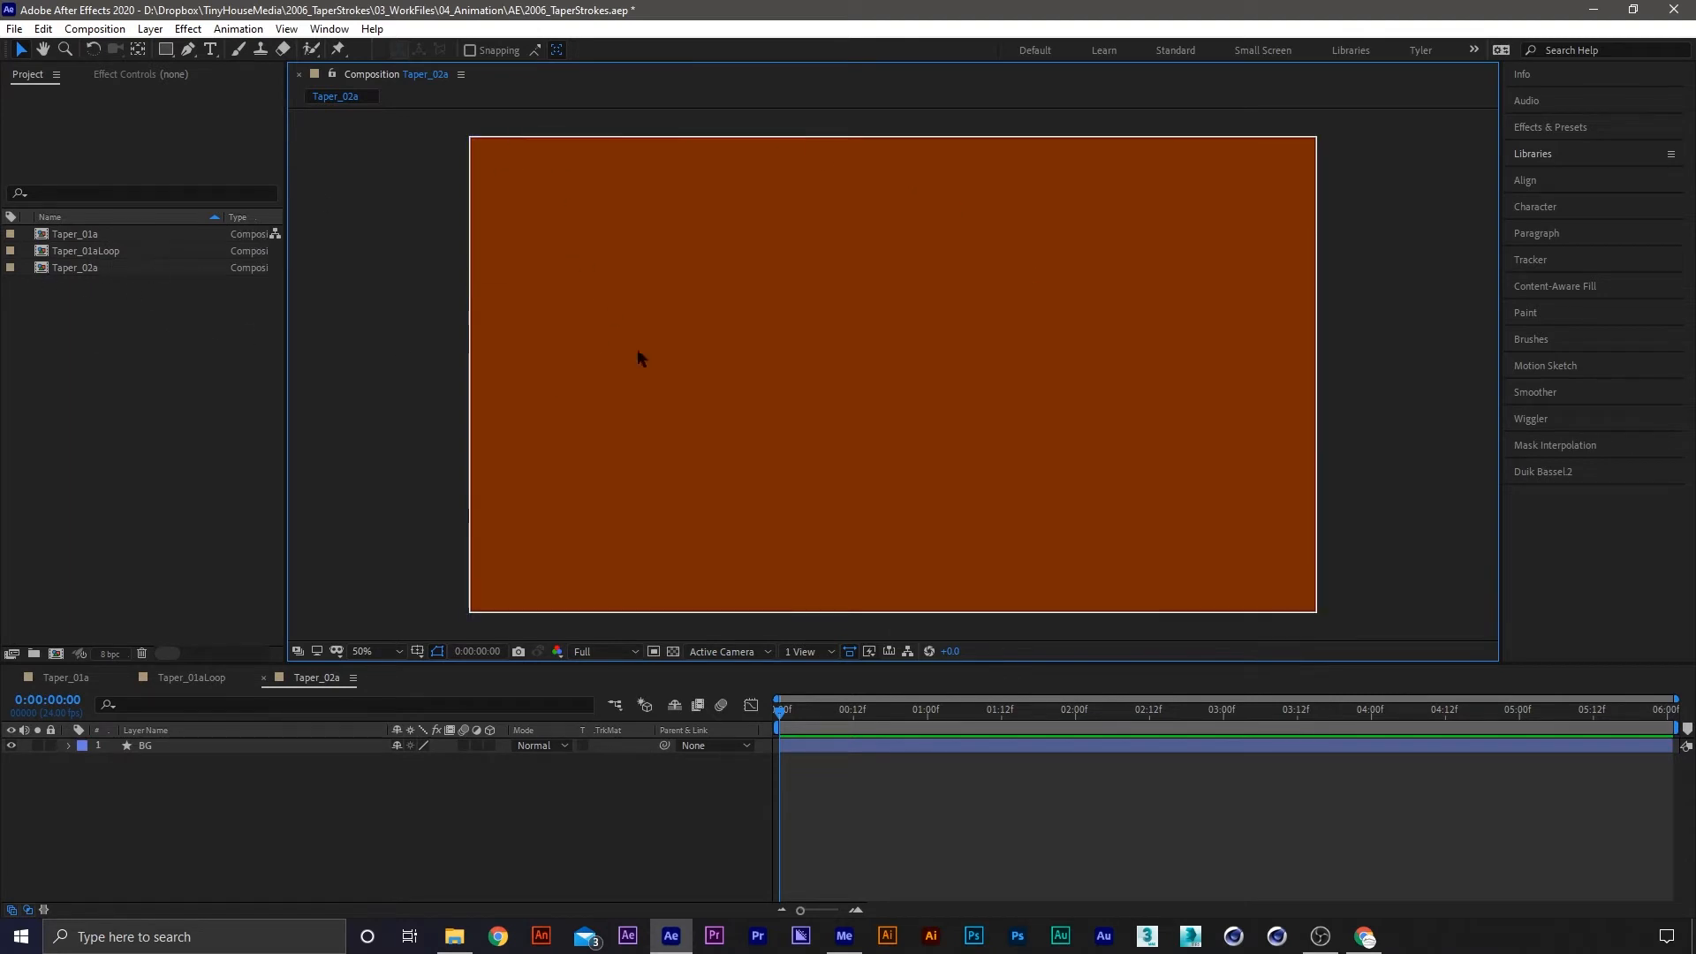
left_click(84, 344)
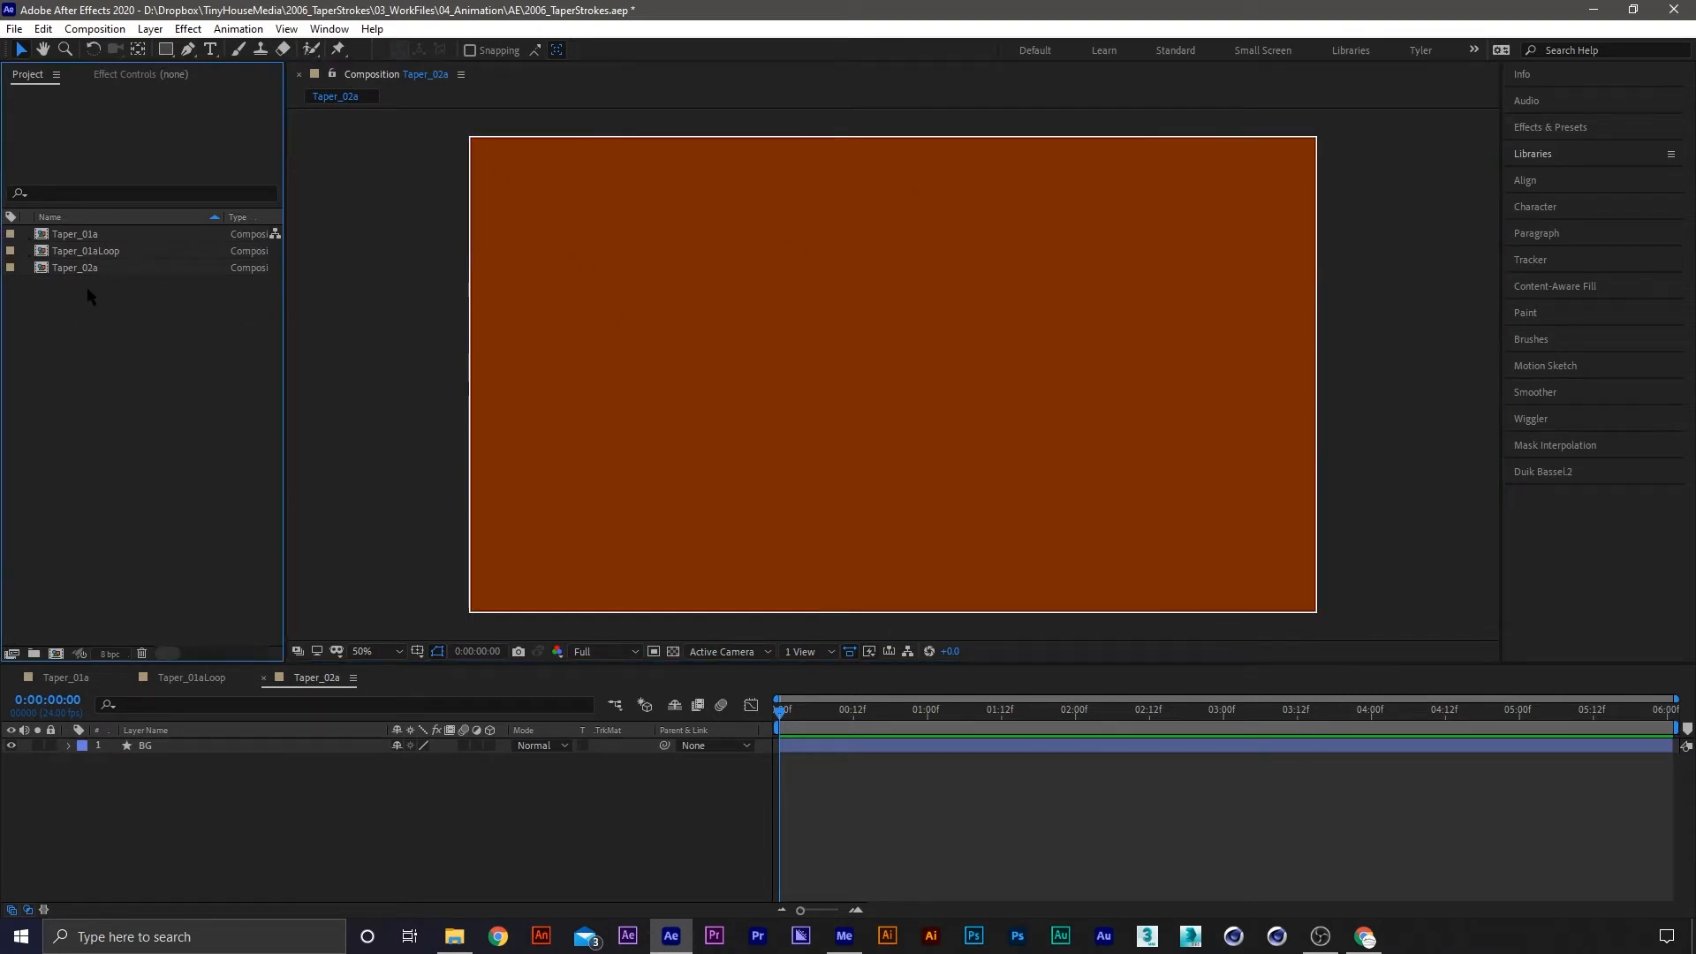
Remove the stroke from the BG shape layer, collapse its properties and deselect it
left_click(598, 822)
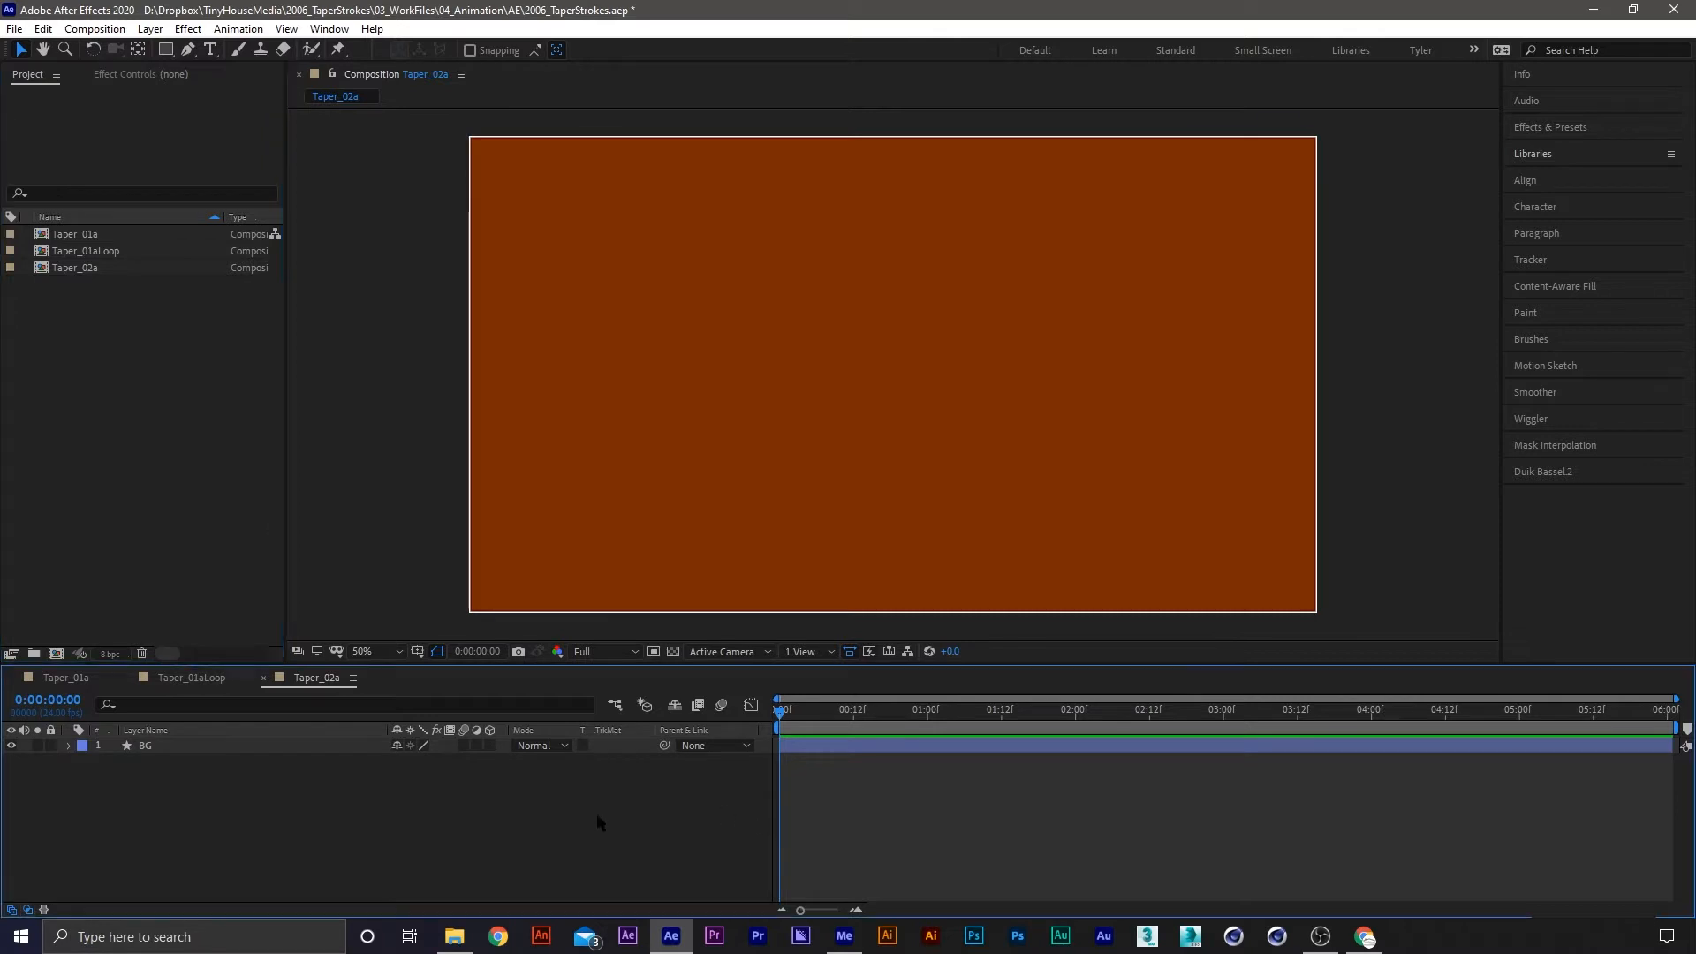
left_click(219, 745)
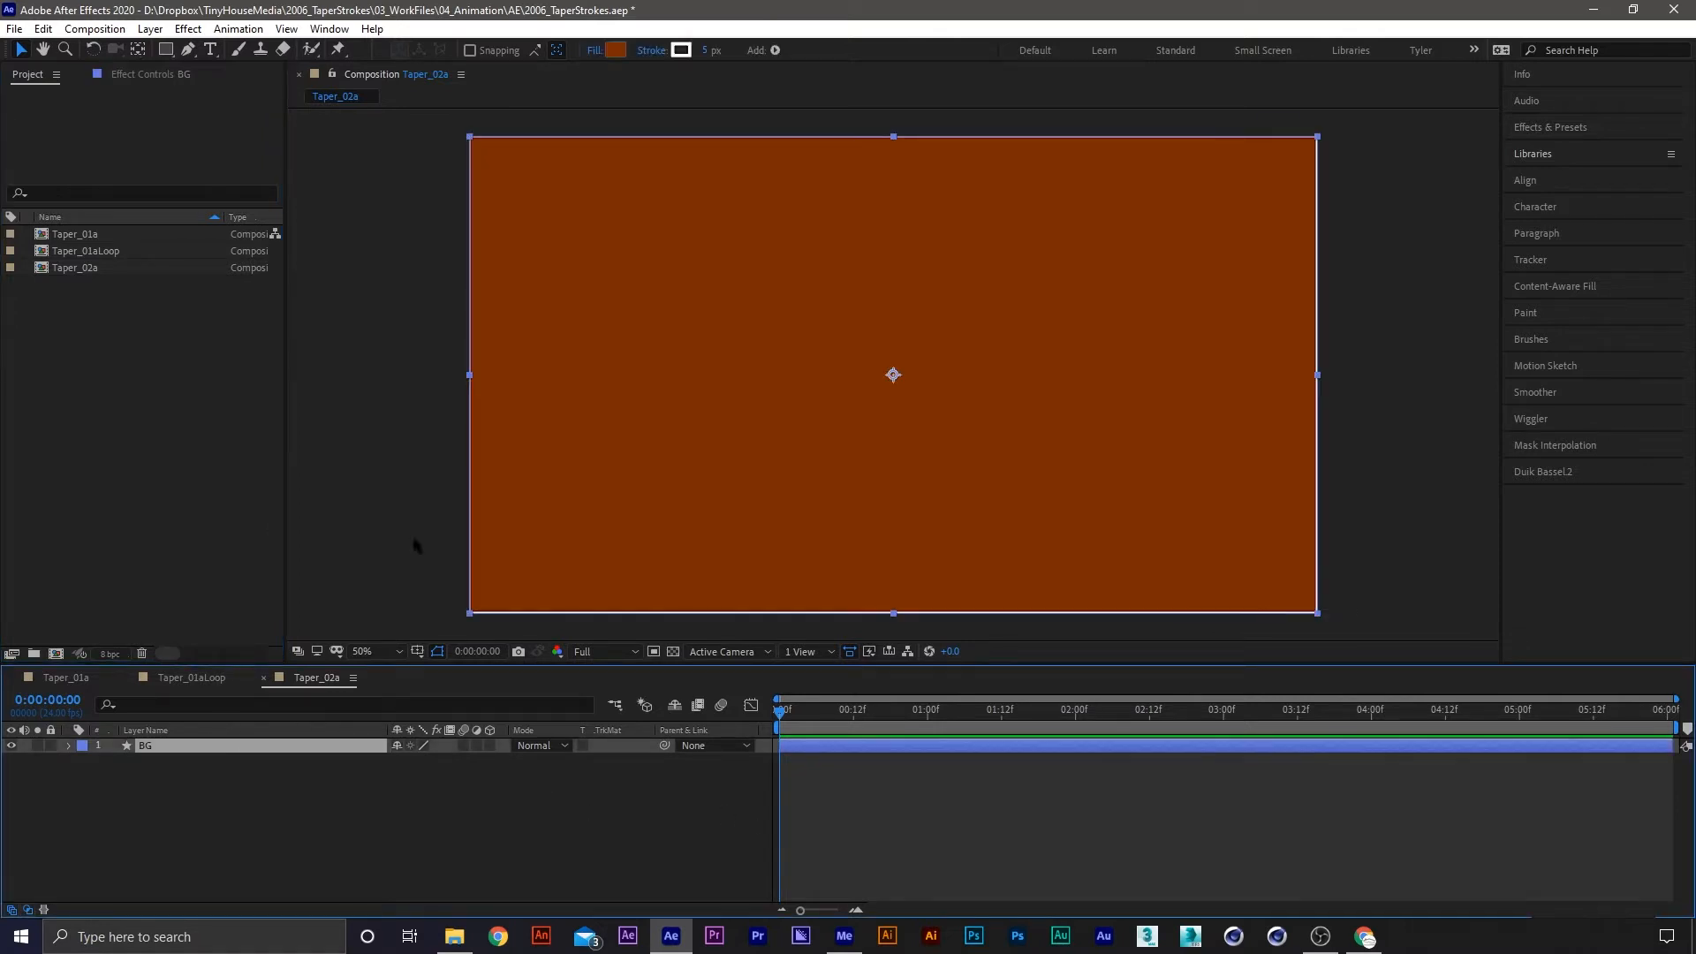
left_click(682, 51, "alt")
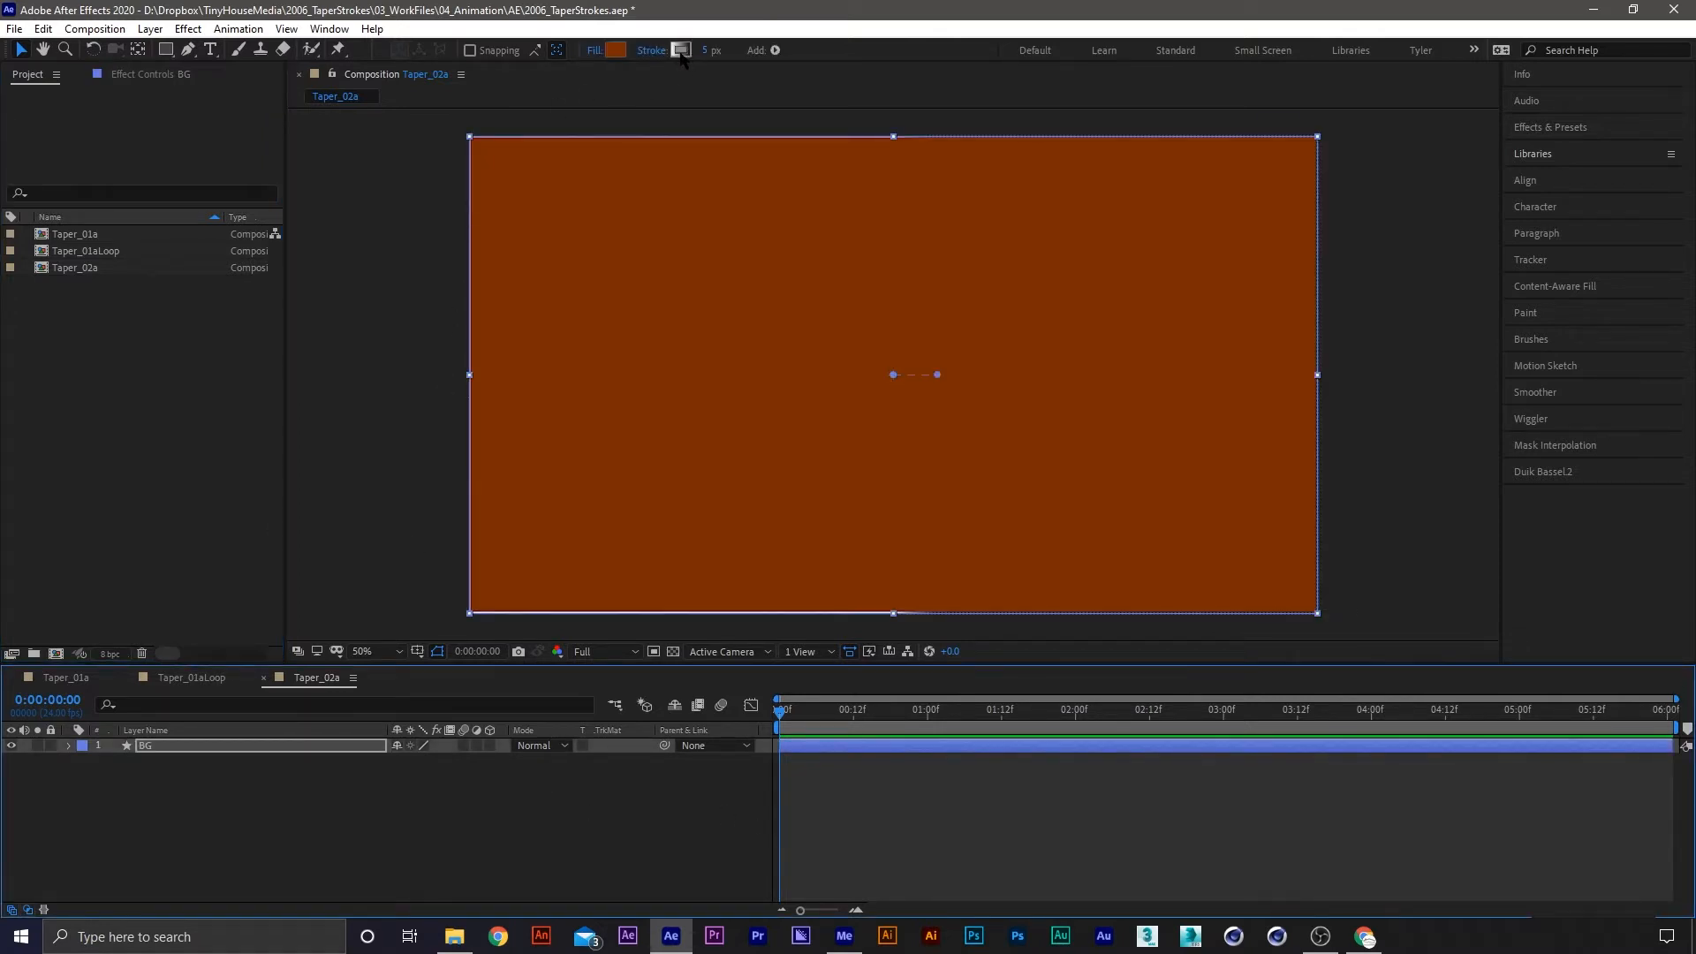
left_click(684, 55, "alt")
left_click(682, 53, "alt")
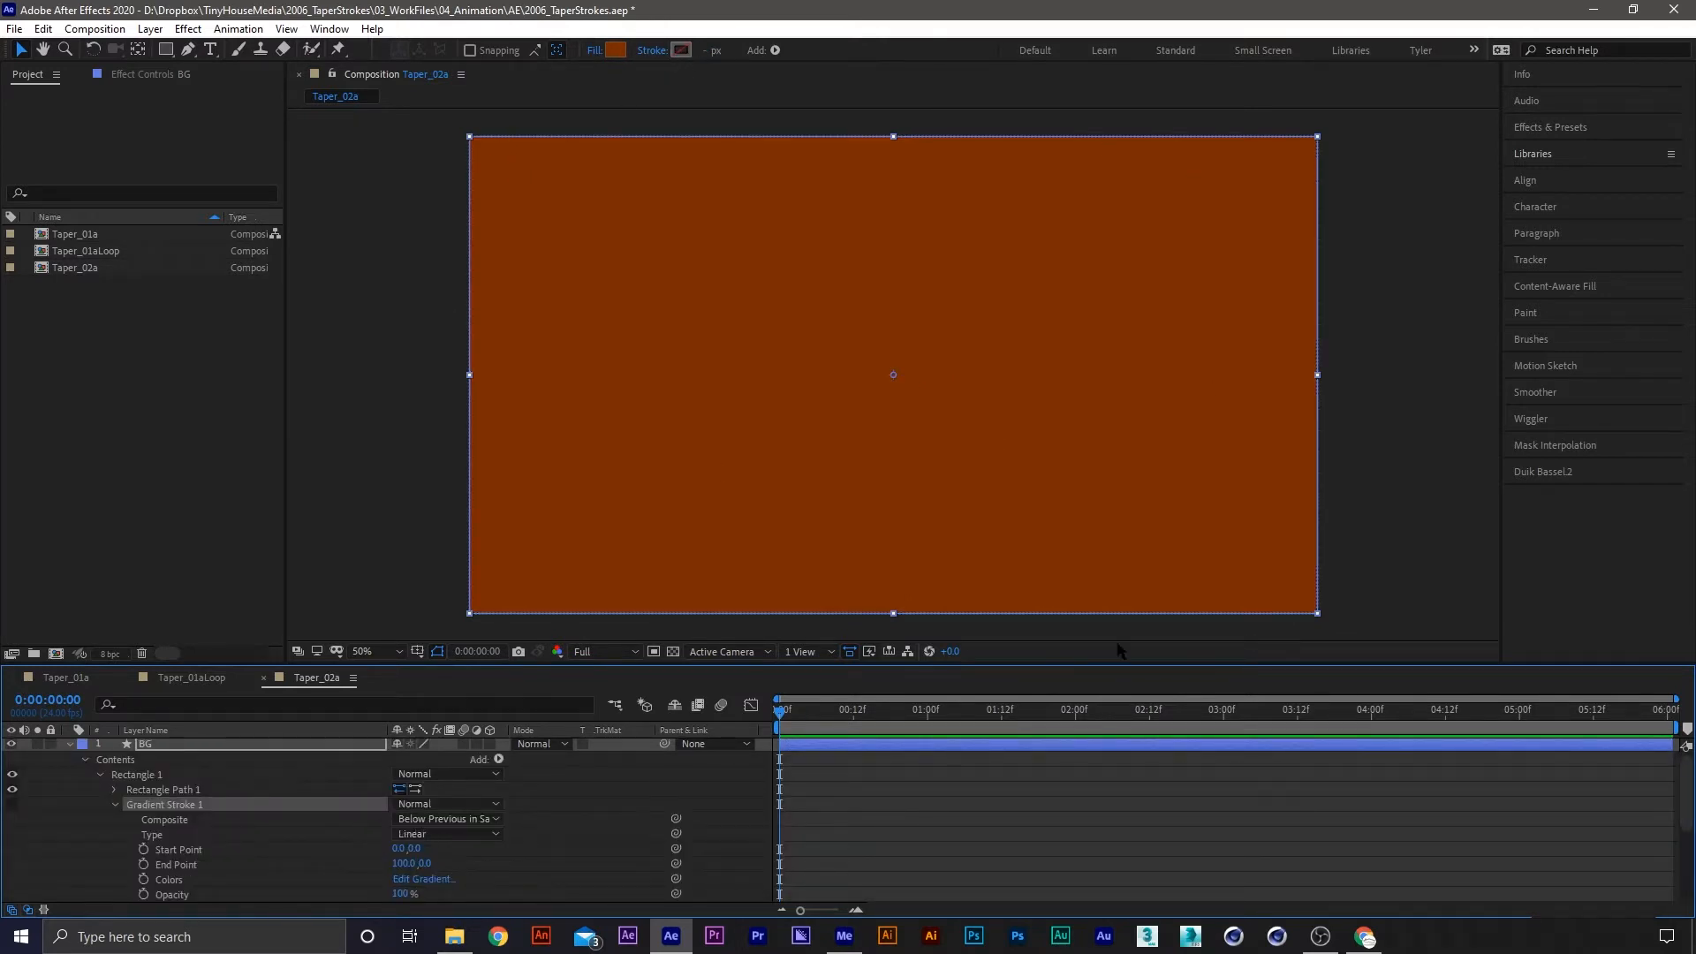
key("u")
left_click(354, 857)
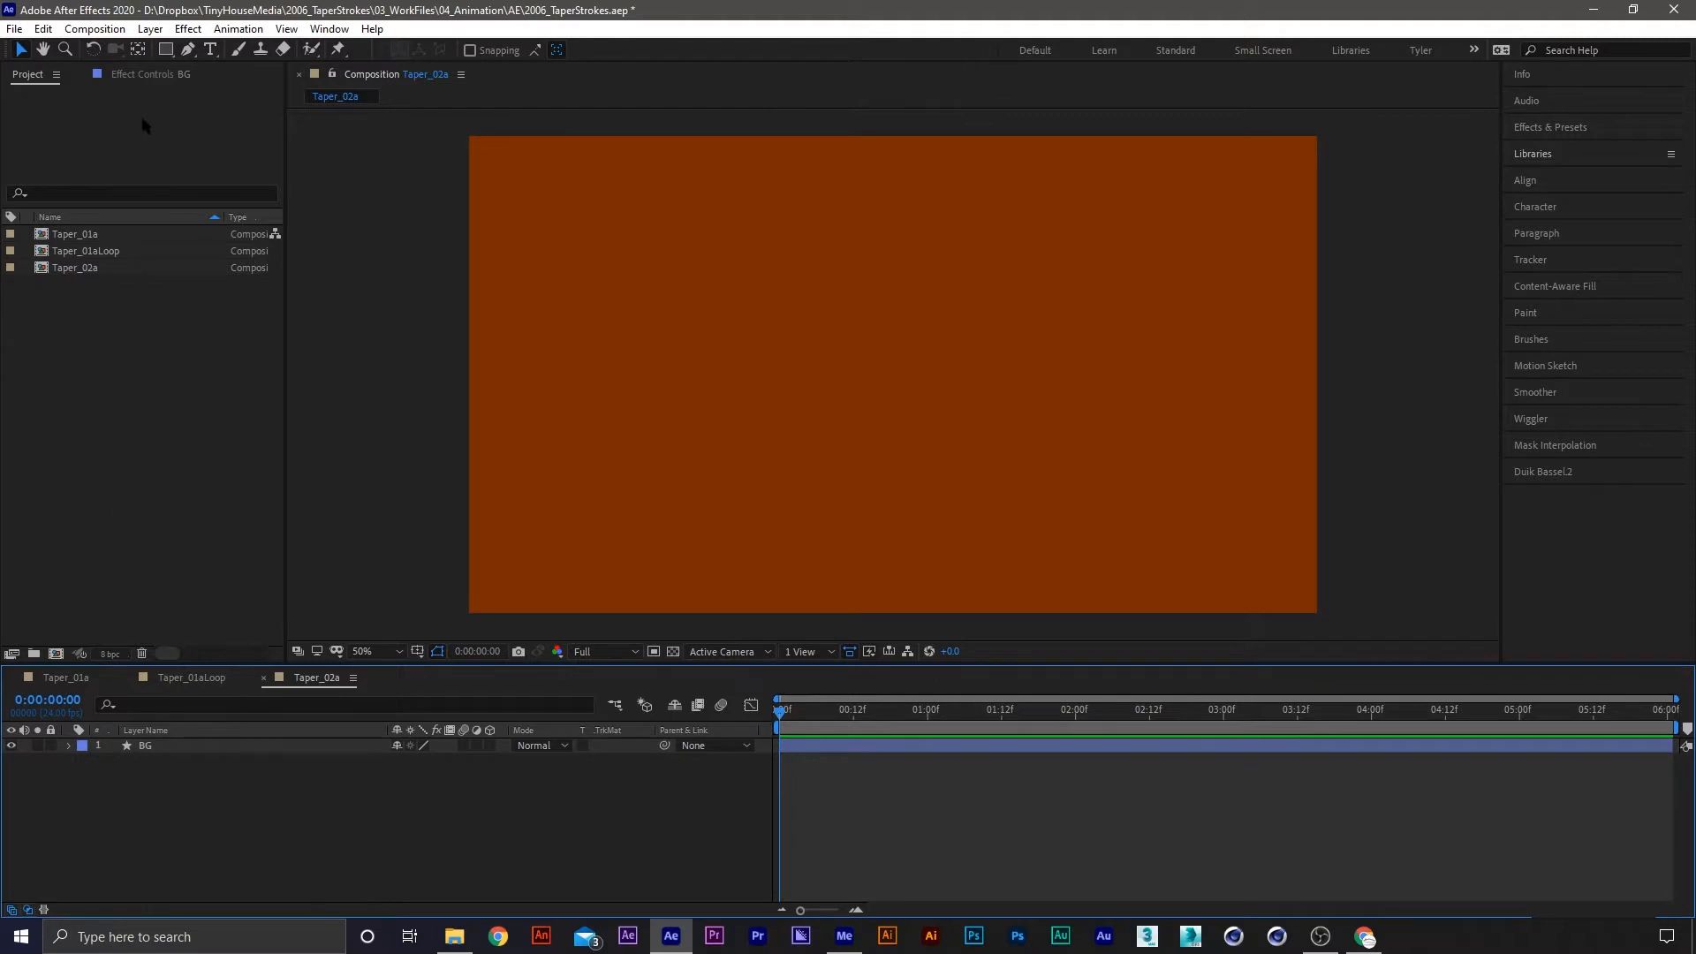
double_click(169, 52)
key("v")
key("ctrl+z")
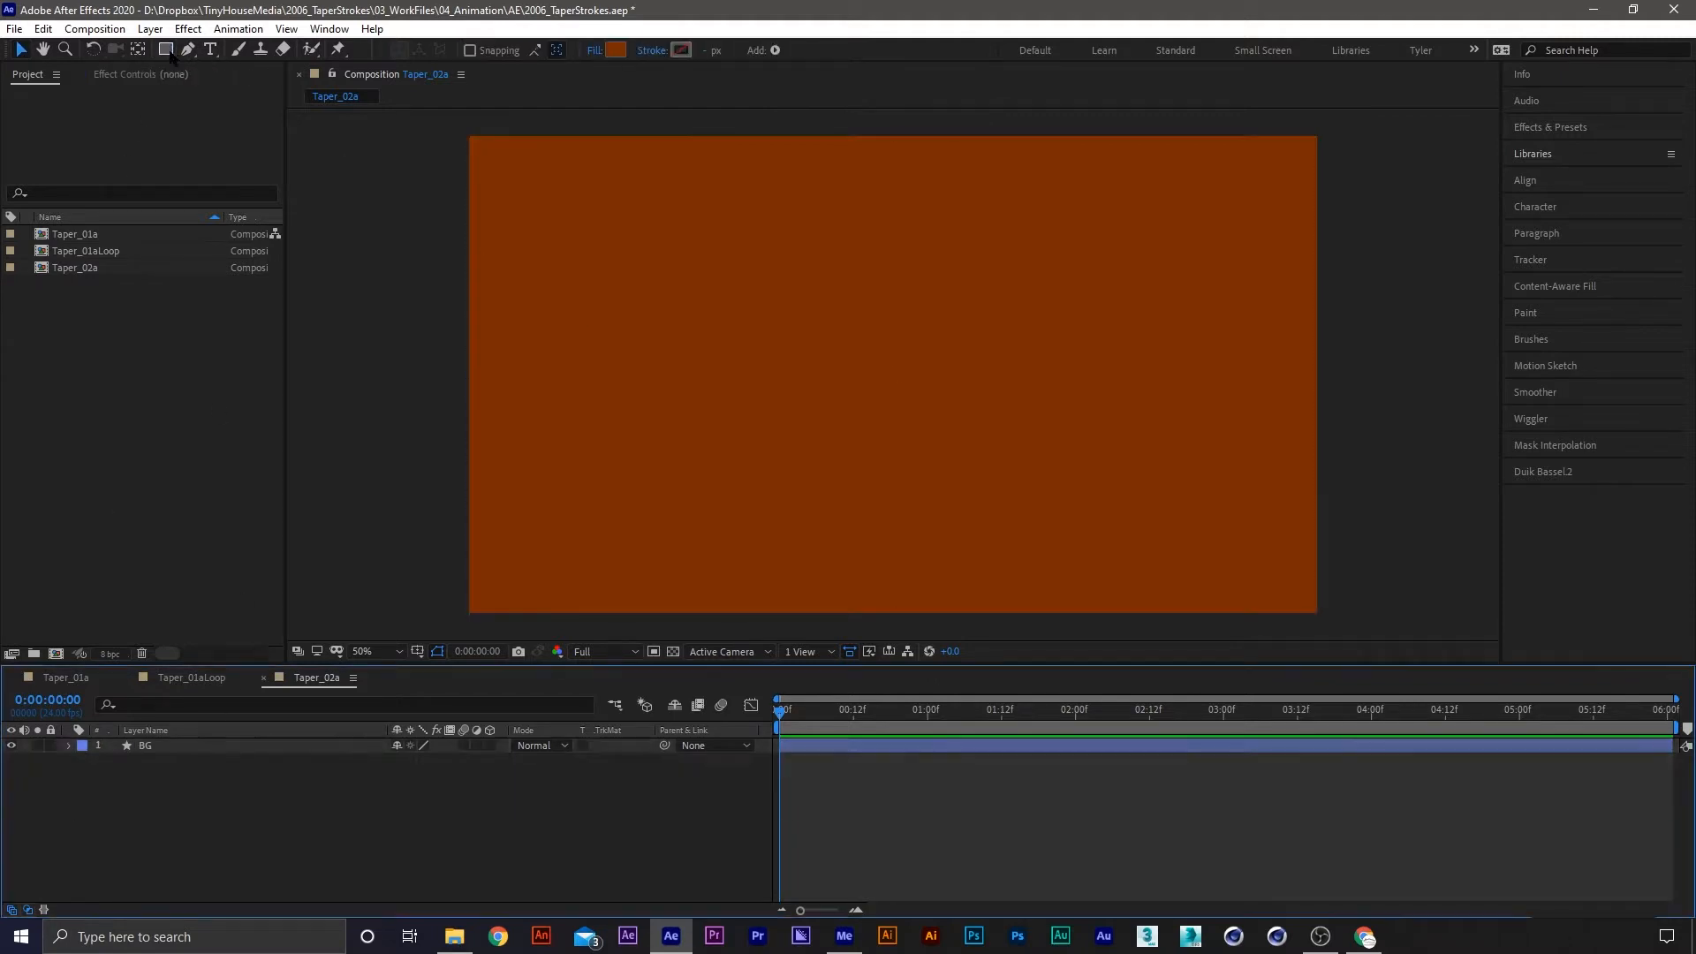
Draw an open five-point curved path with the Pen tool, sweeping clockwise from the lower middle of the frame and curling inward near the centre
left_click(189, 50)
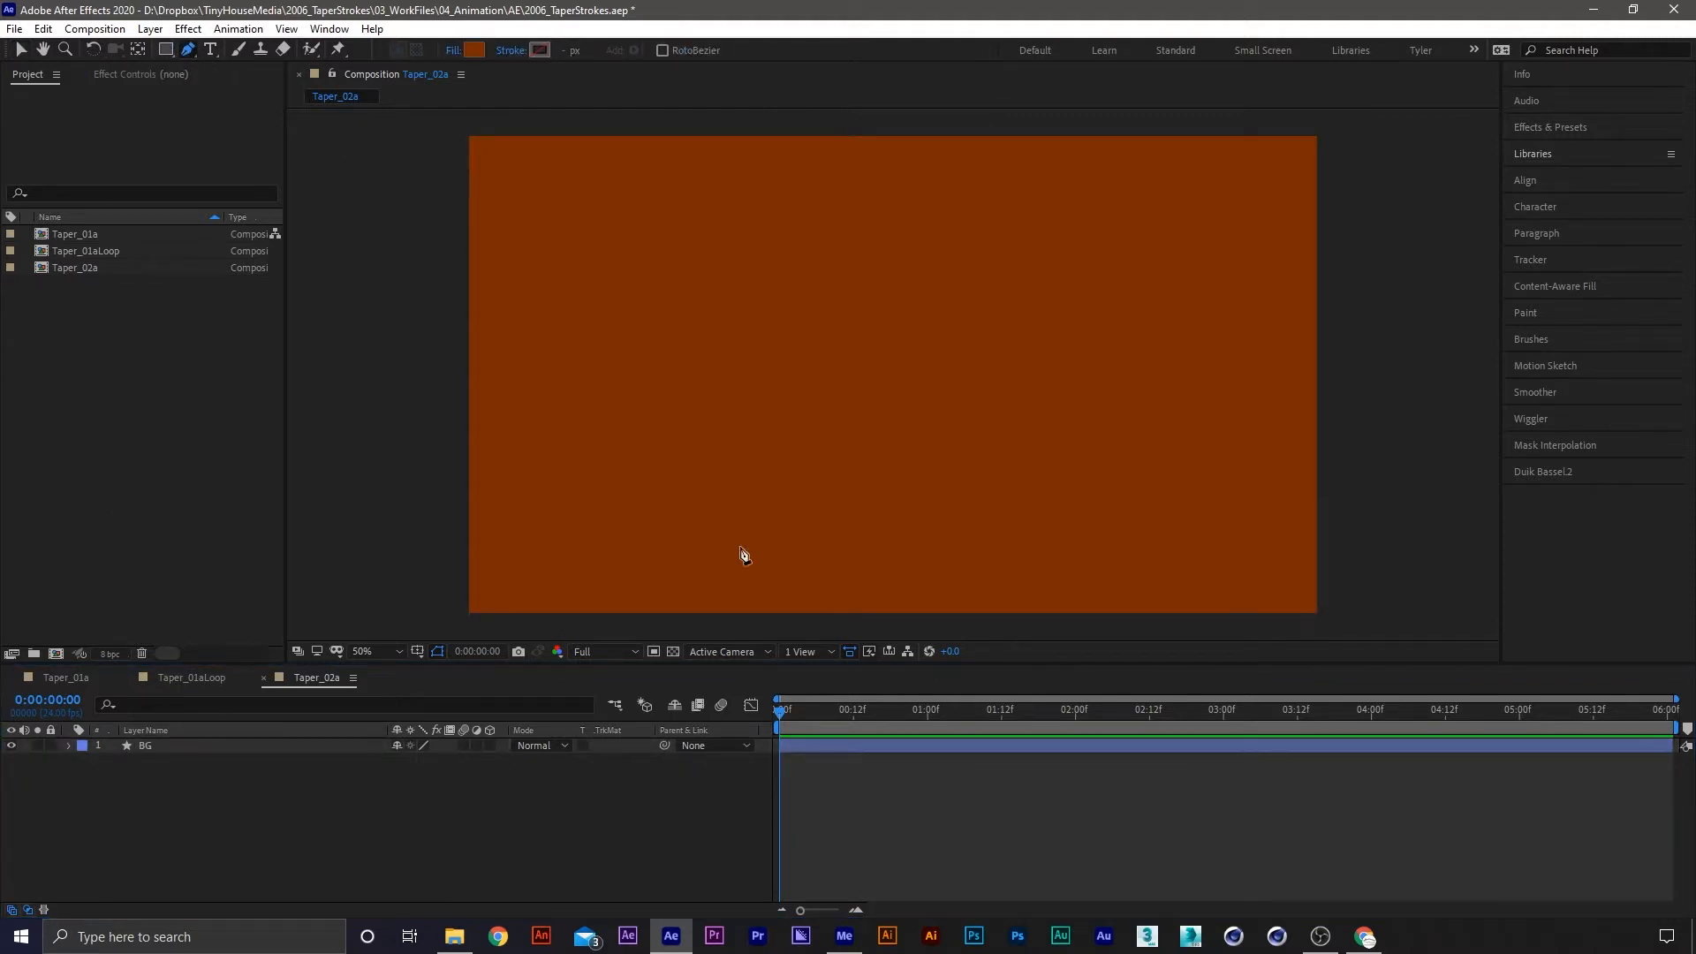
left_click(824, 562)
left_click_drag(599, 387, 642, 293)
left_click_drag(1008, 206, 1145, 287)
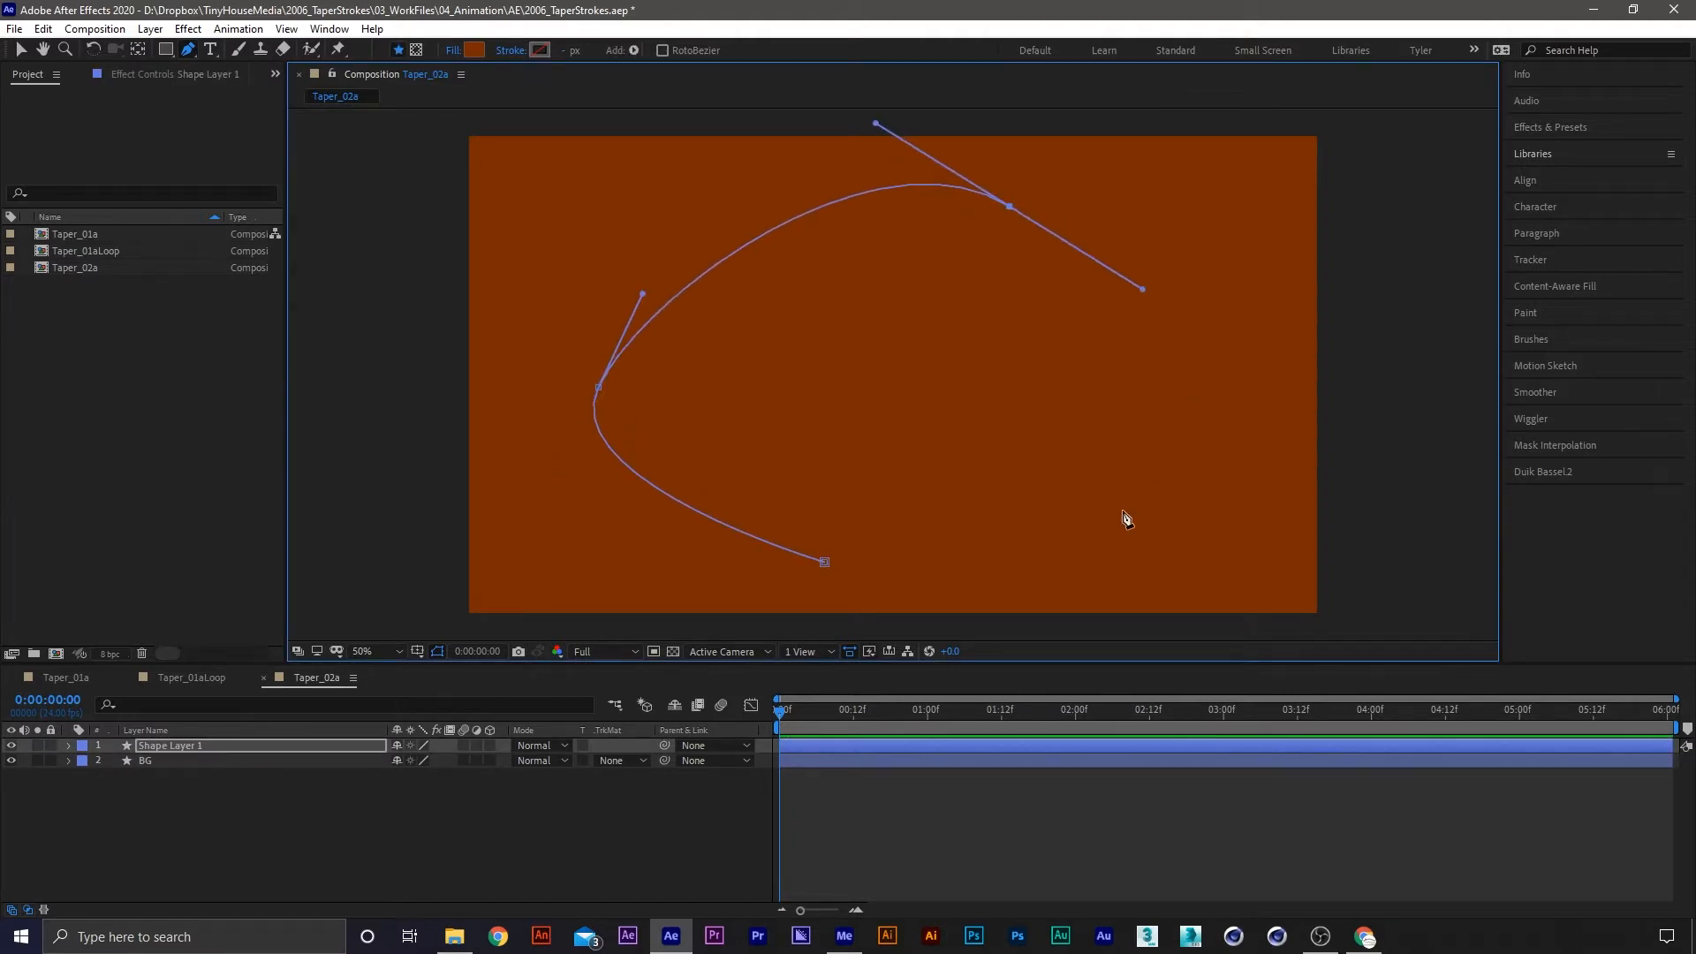
left_click_drag(1122, 513, 1234, 495)
left_click_drag(868, 401, 872, 364)
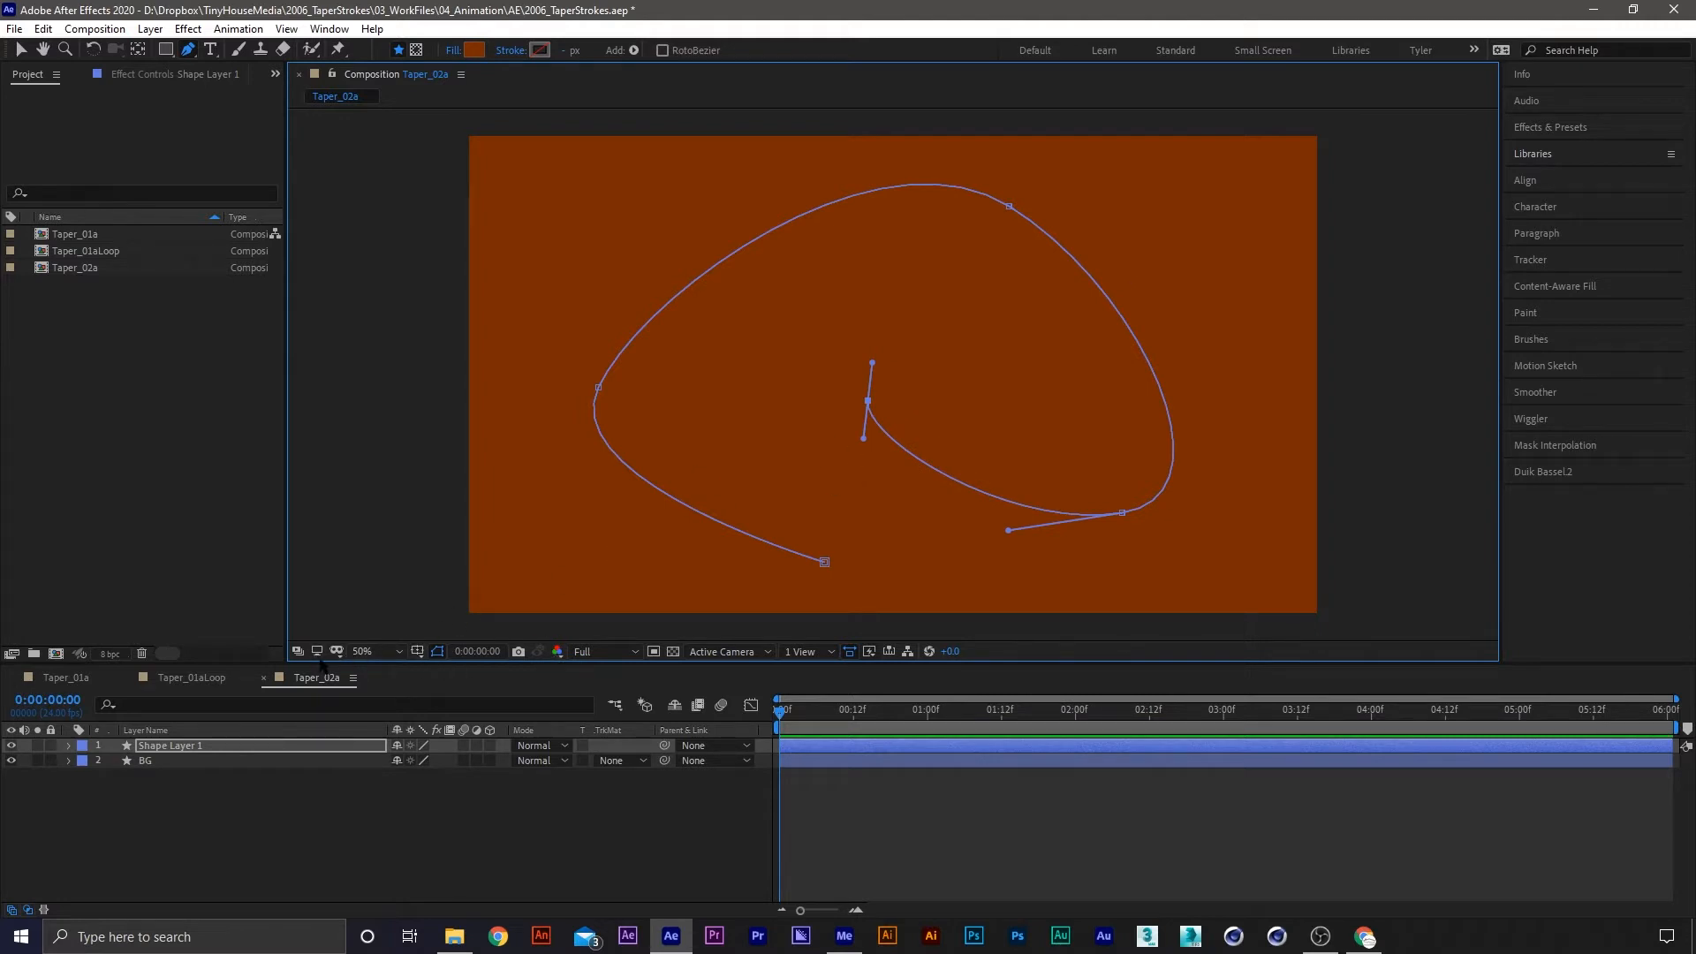
Show the Title/Action Safe guides and place the path's inner end point at the frame centre with a long downward handle
left_click(416, 652)
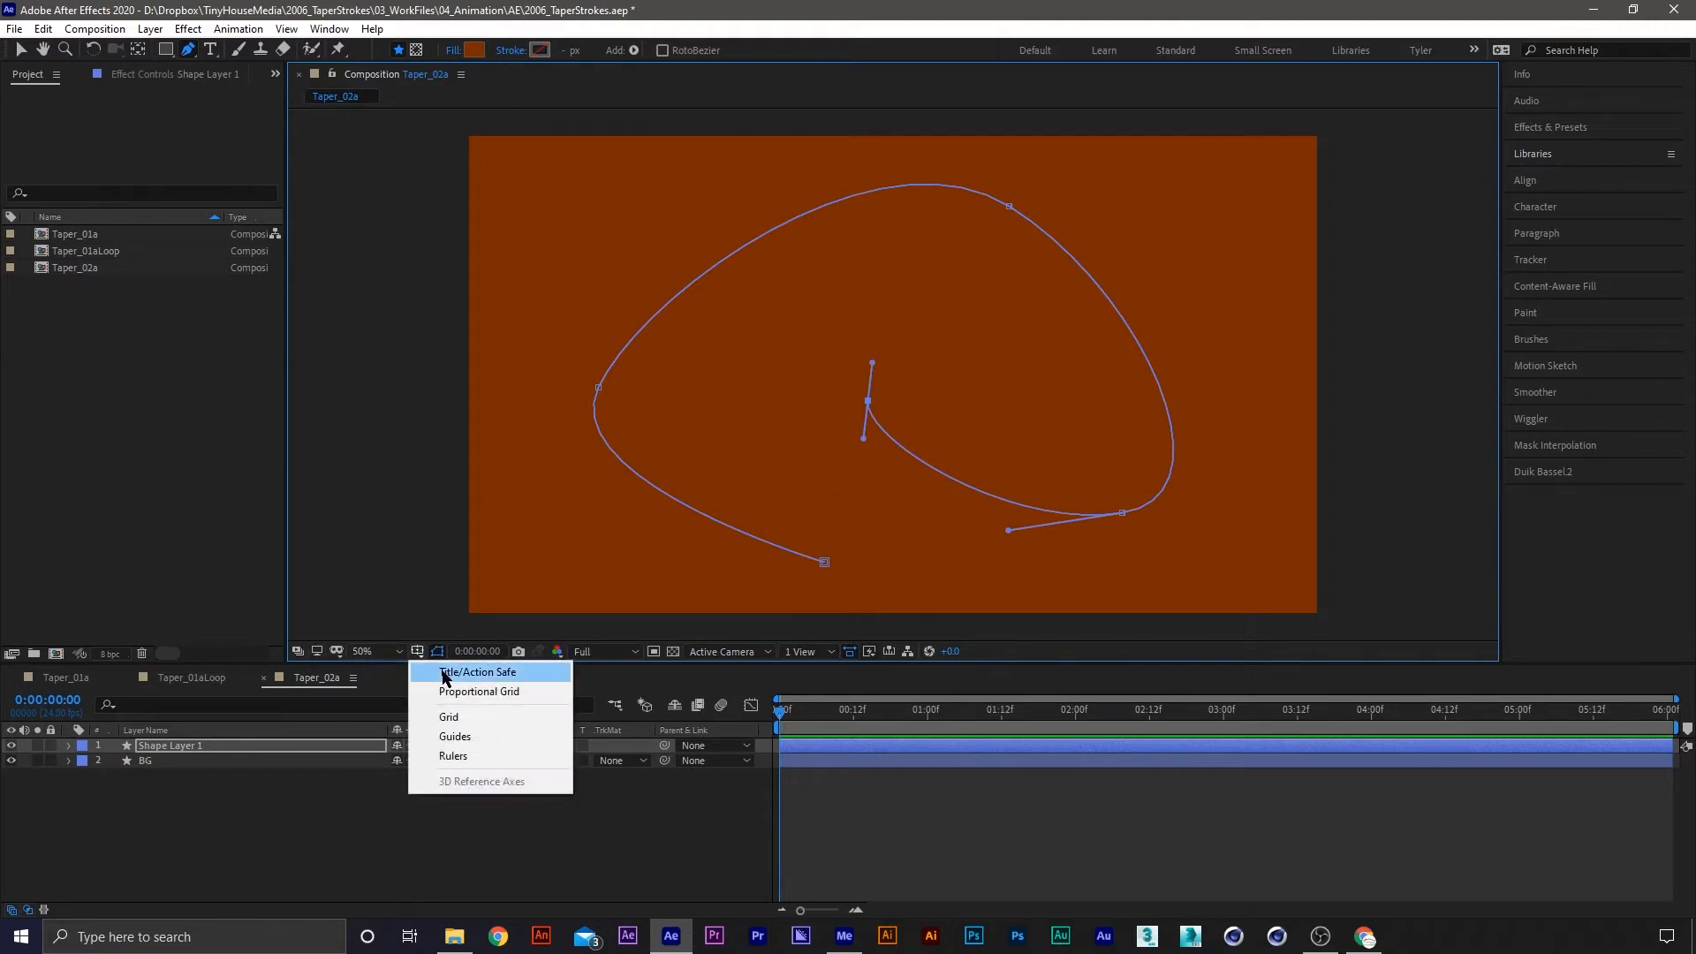
left_click(444, 674)
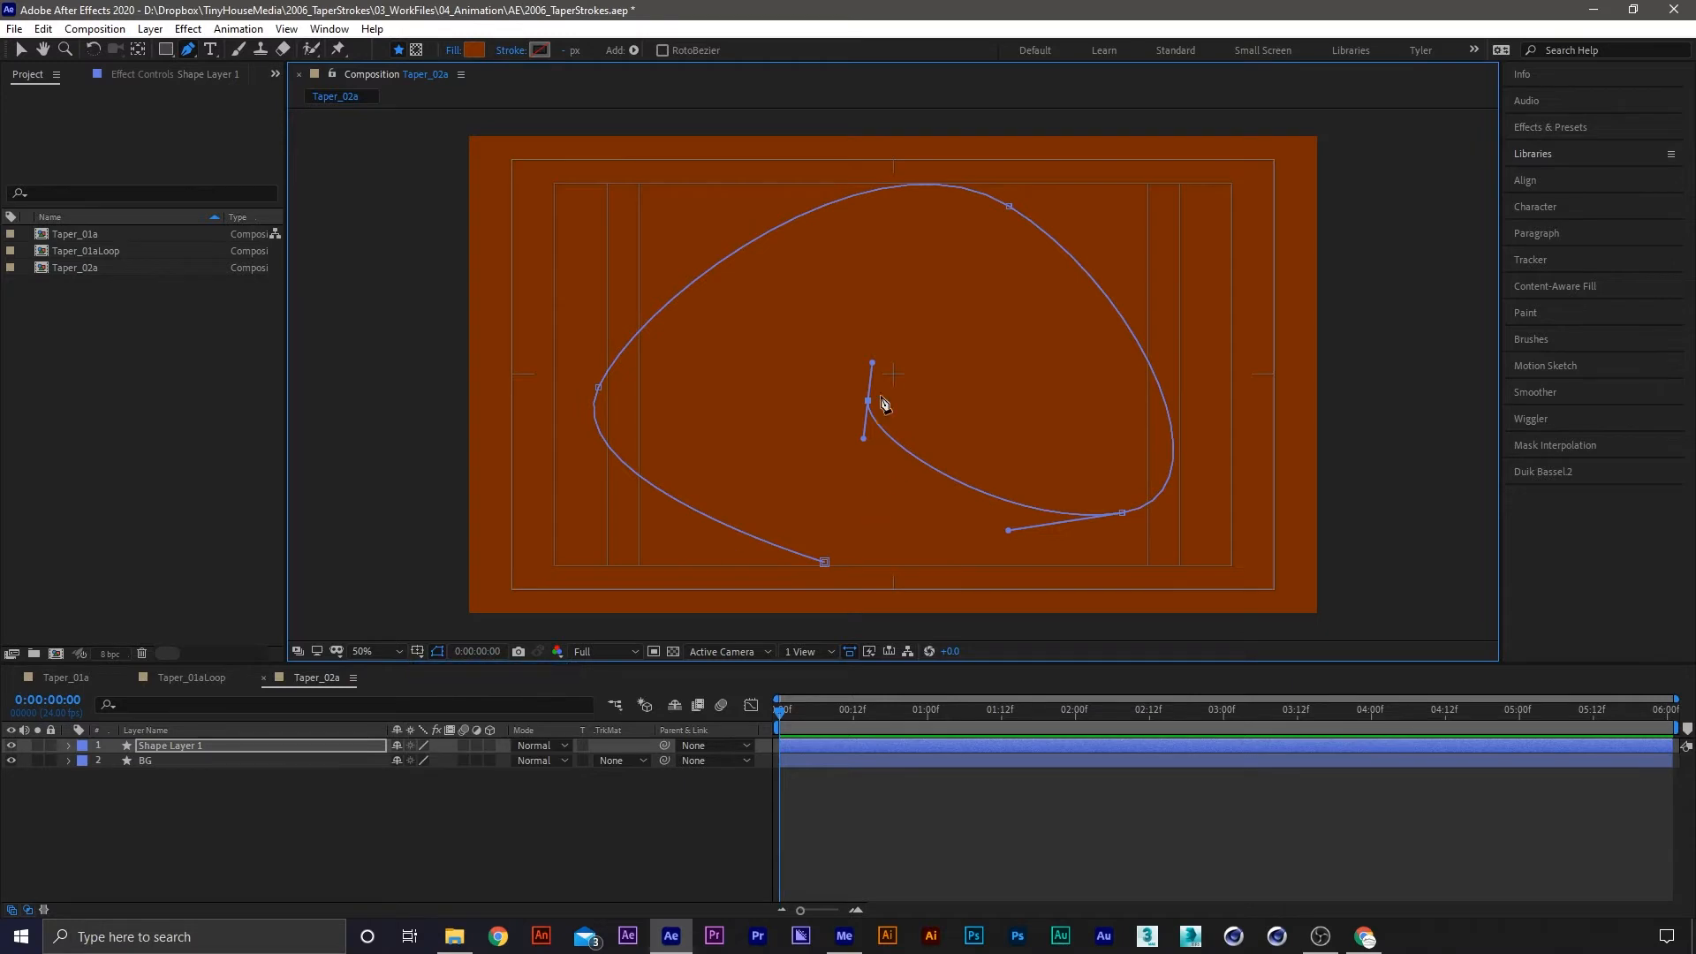
key("v")
left_click_drag(867, 400, 900, 557)
Reposition the path's lower-right and upper points and adjust their handles to round out that part of the spiral
left_click(1138, 512)
left_click_drag(1121, 513, 1162, 476)
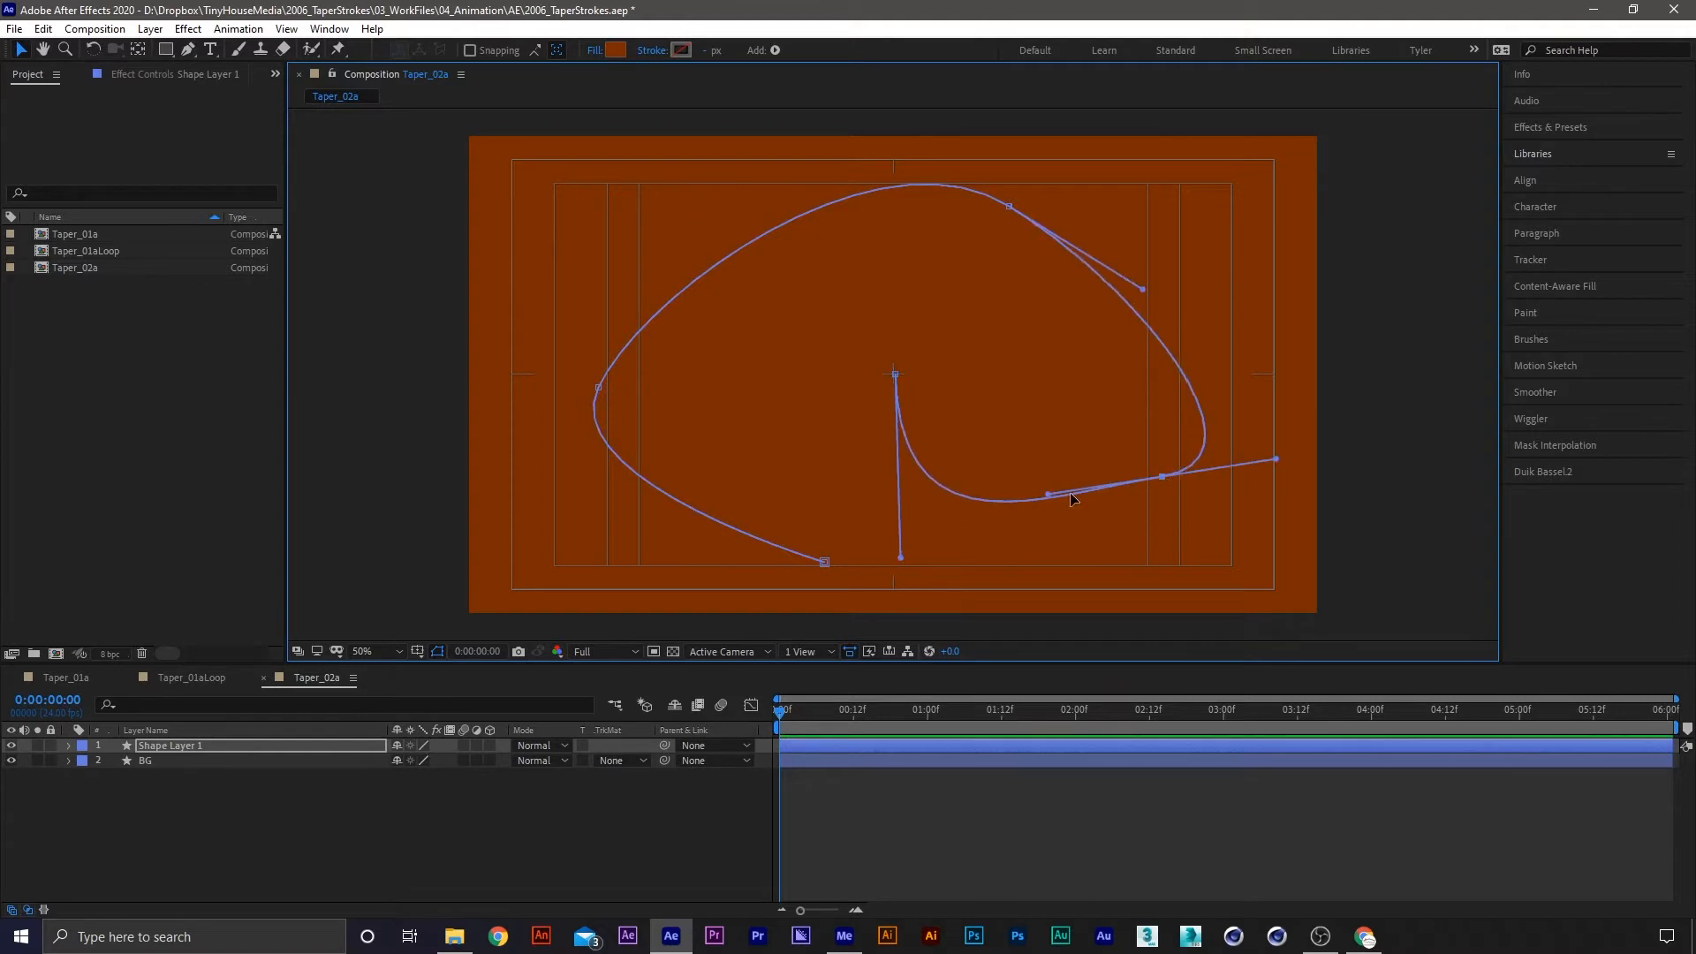
left_click_drag(1049, 494, 1128, 553)
left_click_drag(1009, 206, 946, 174)
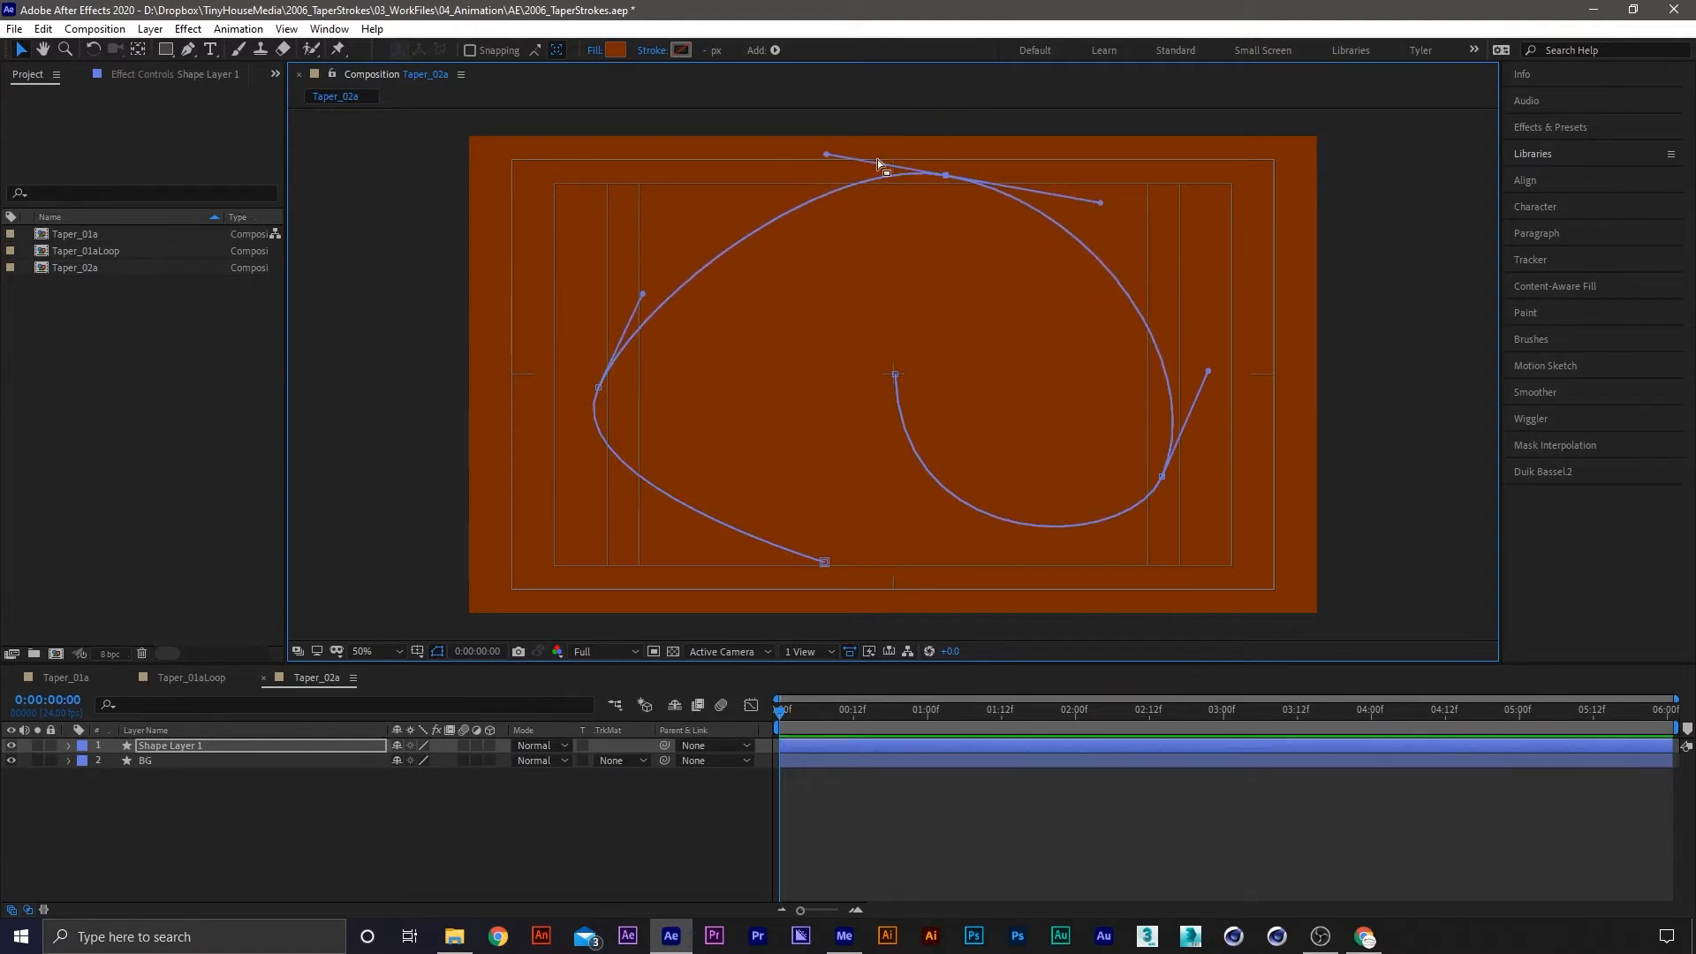
left_click_drag(826, 155, 724, 199)
Smooth the spiral's left curve by moving its left point and handles, then nudge the lower start point and the upper point
left_click_drag(597, 389, 613, 382)
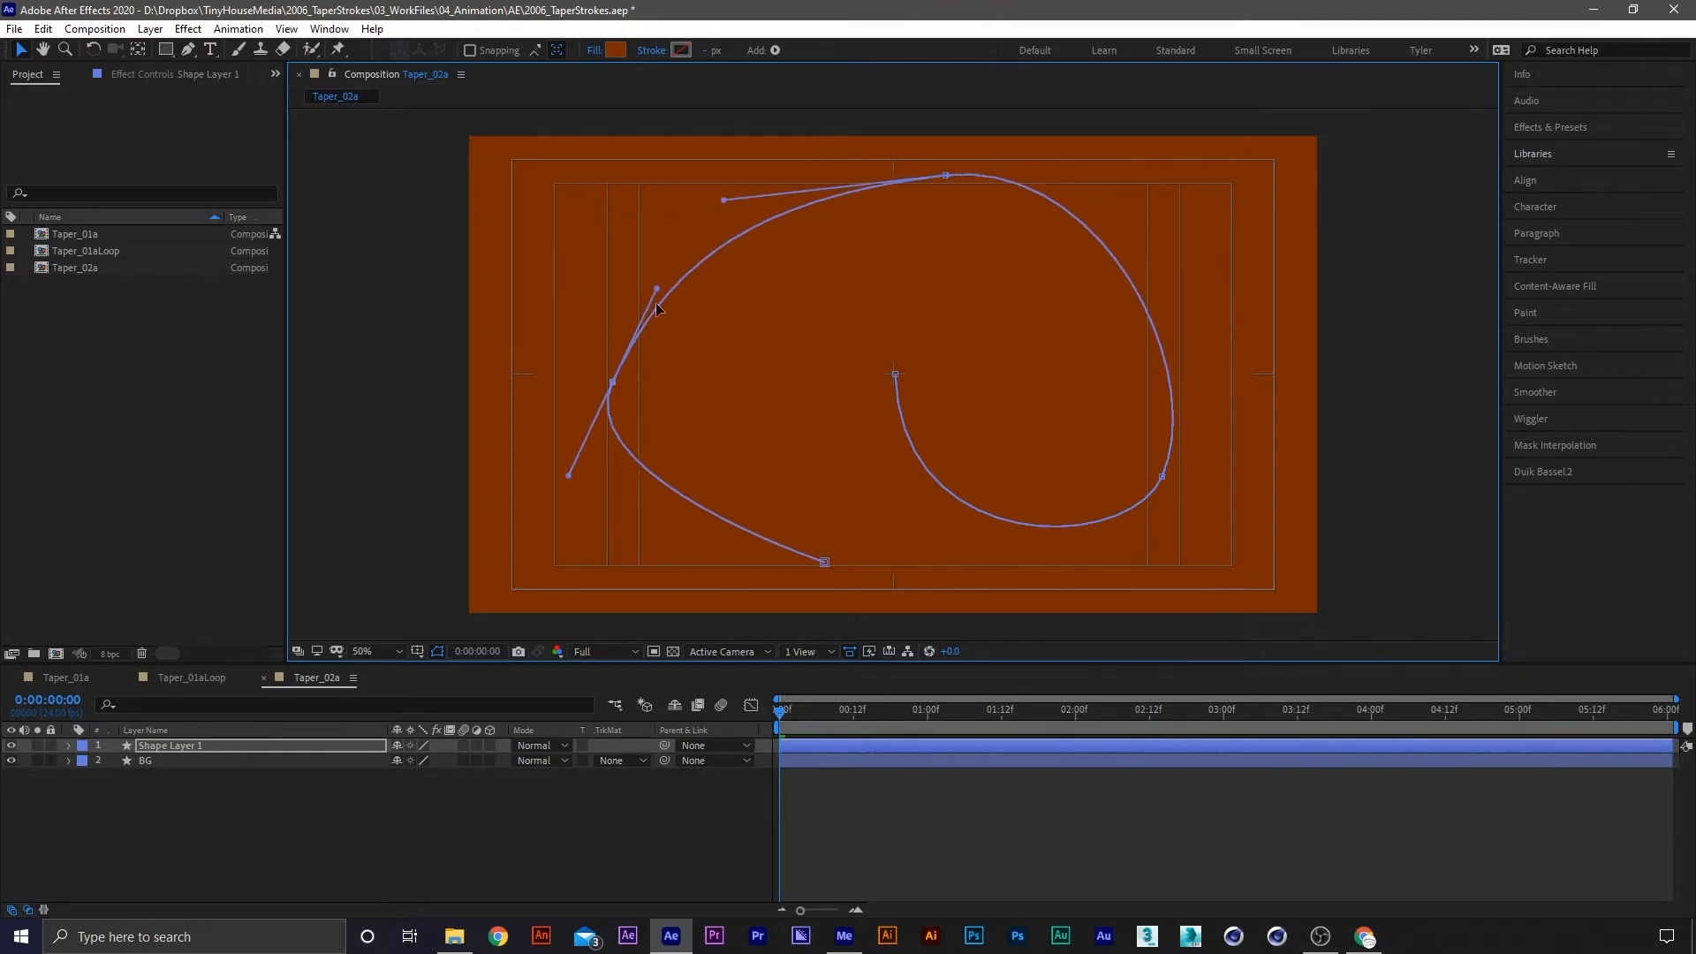
left_click_drag(656, 288, 583, 252)
left_click_drag(635, 482, 642, 581)
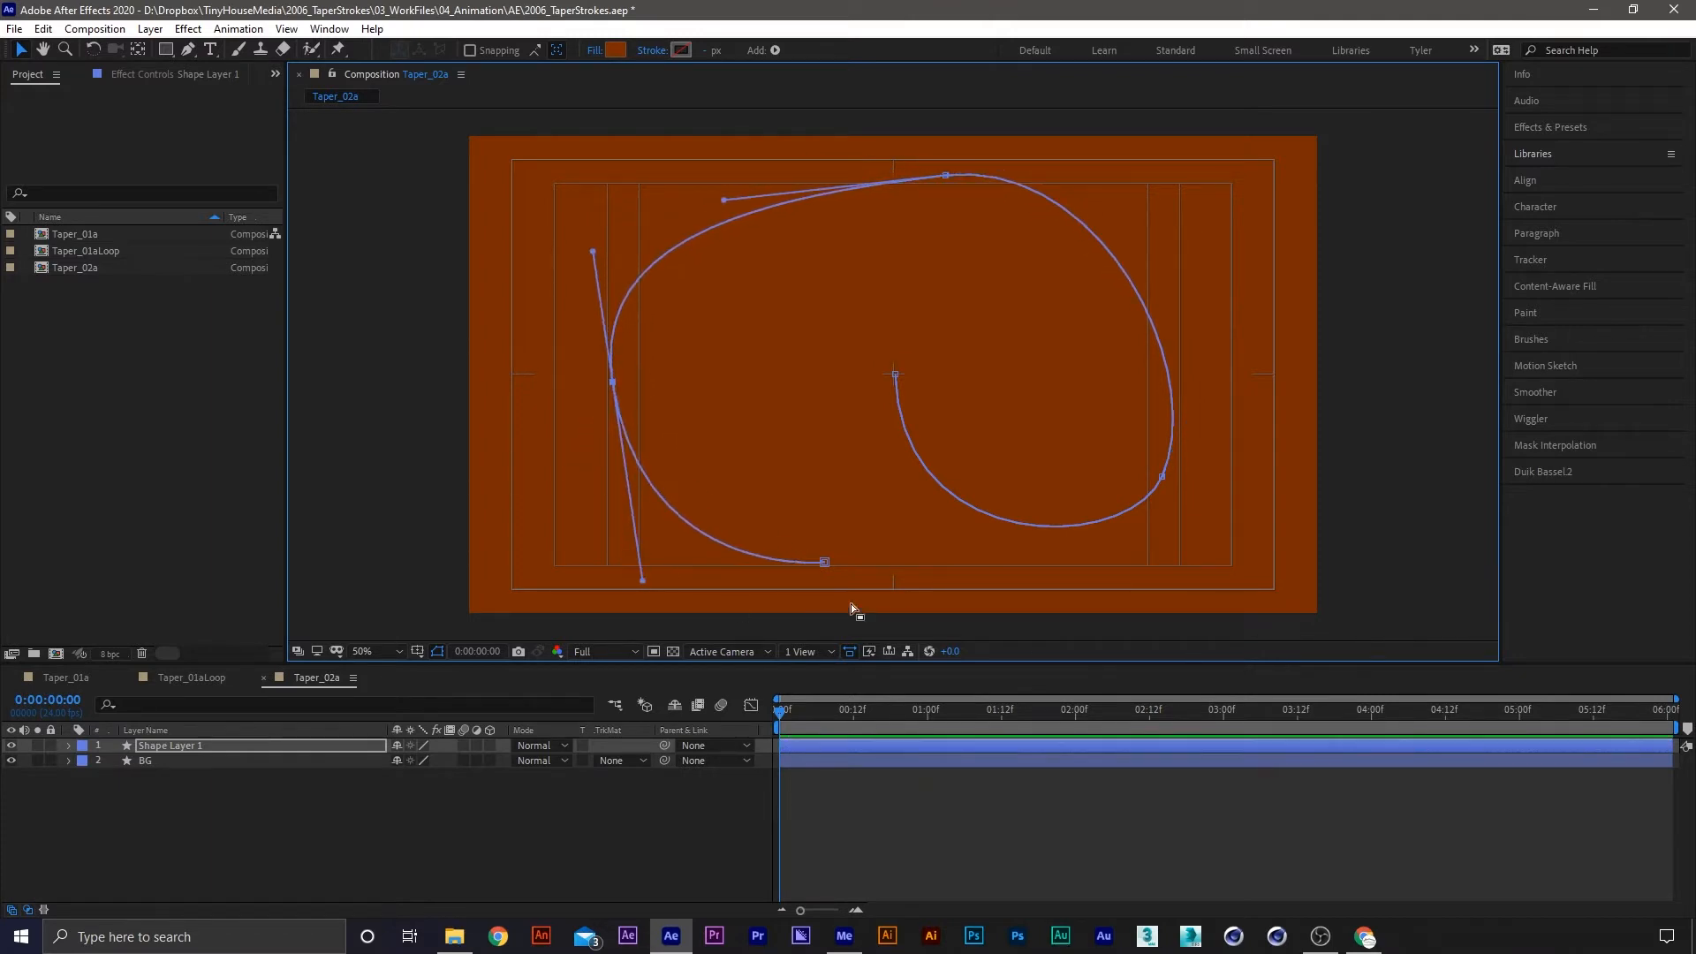
left_click_drag(825, 562, 865, 574)
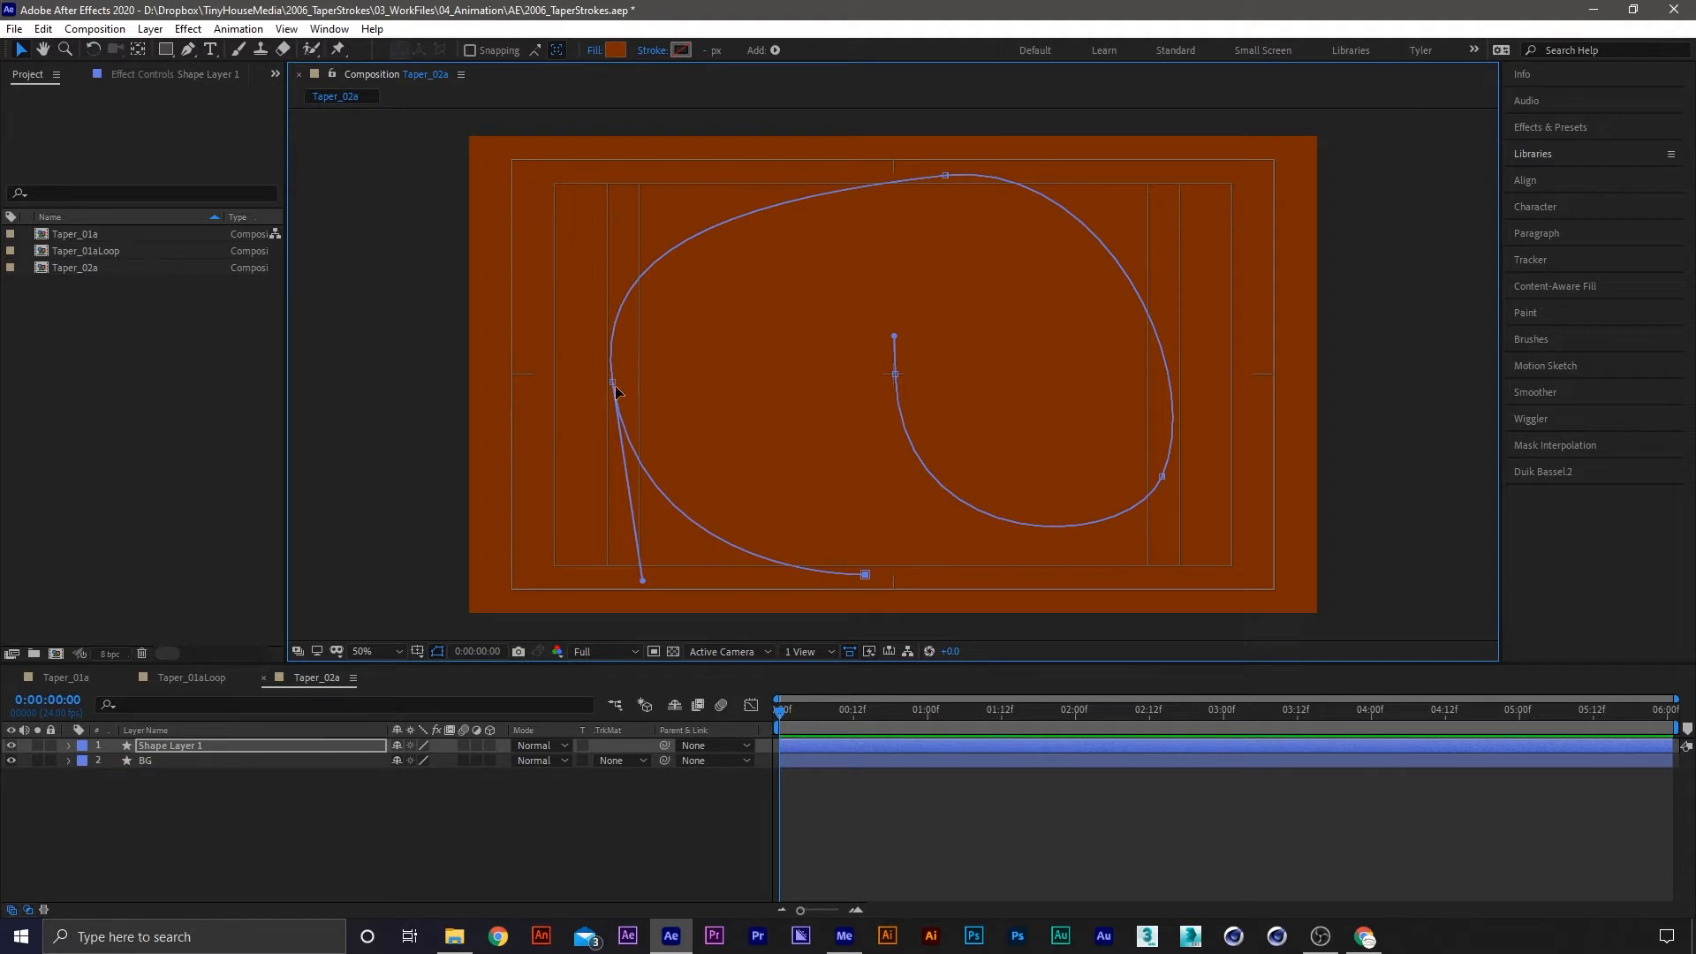
mouse_move(615, 386)
left_mouse_down()
mouse_move(632, 427)
mouse_move(633, 413)
left_mouse_up()
left_click(943, 177)
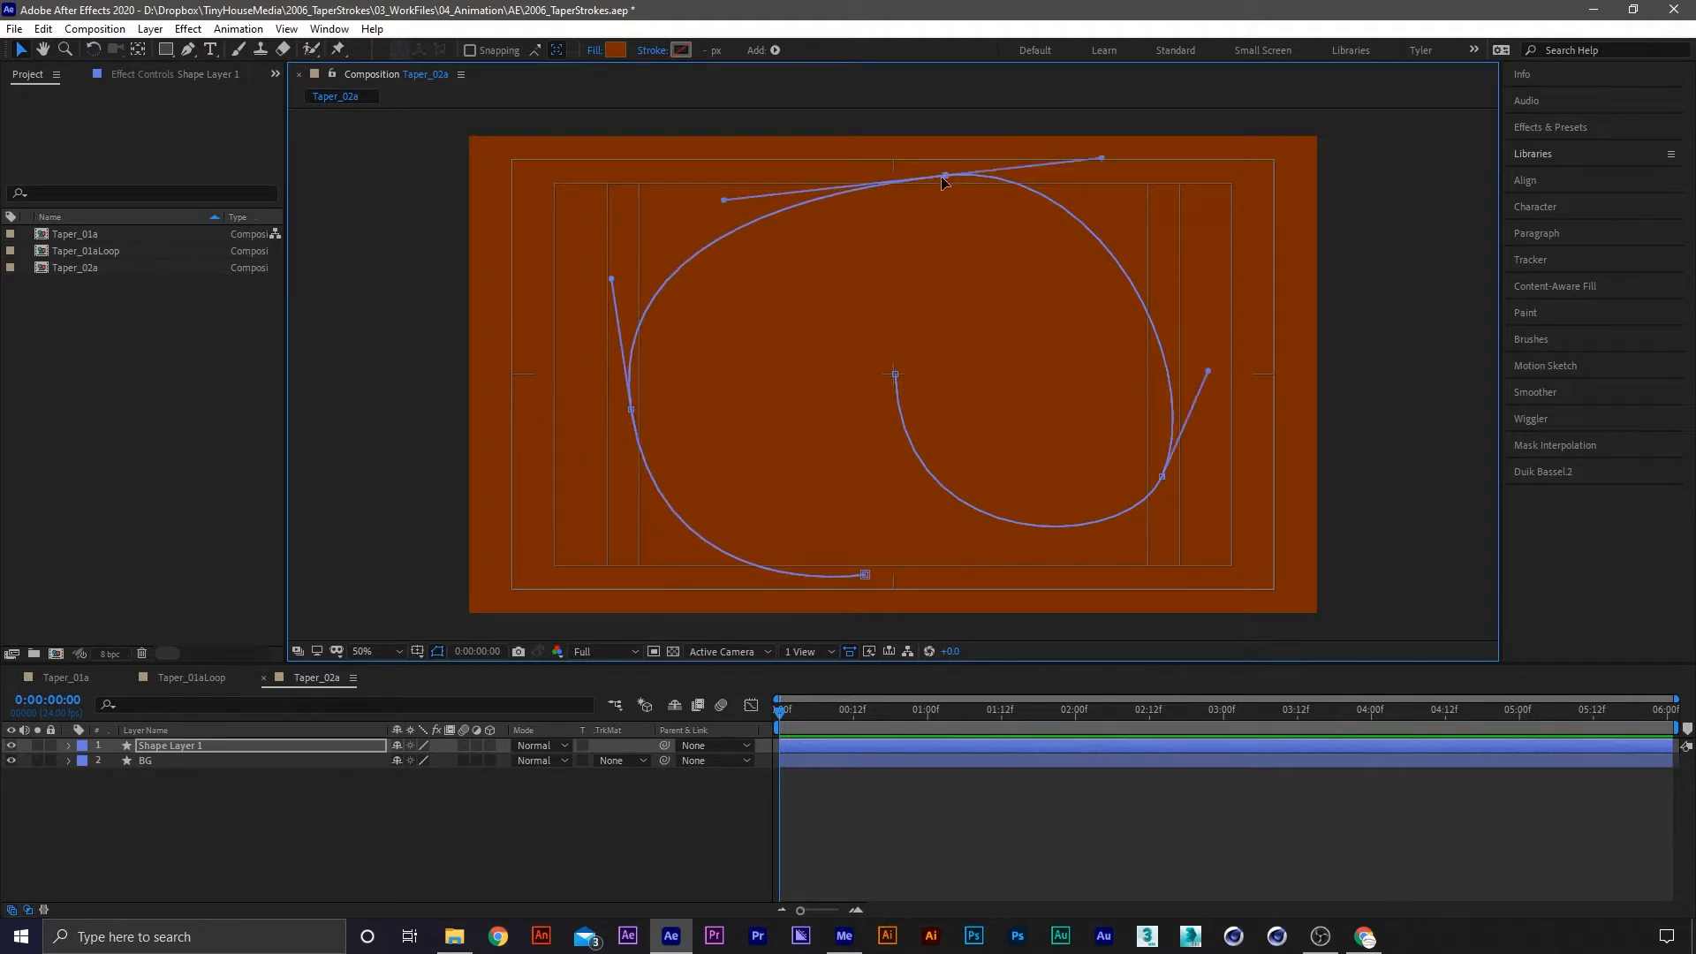
left_click_drag(943, 177, 936, 188)
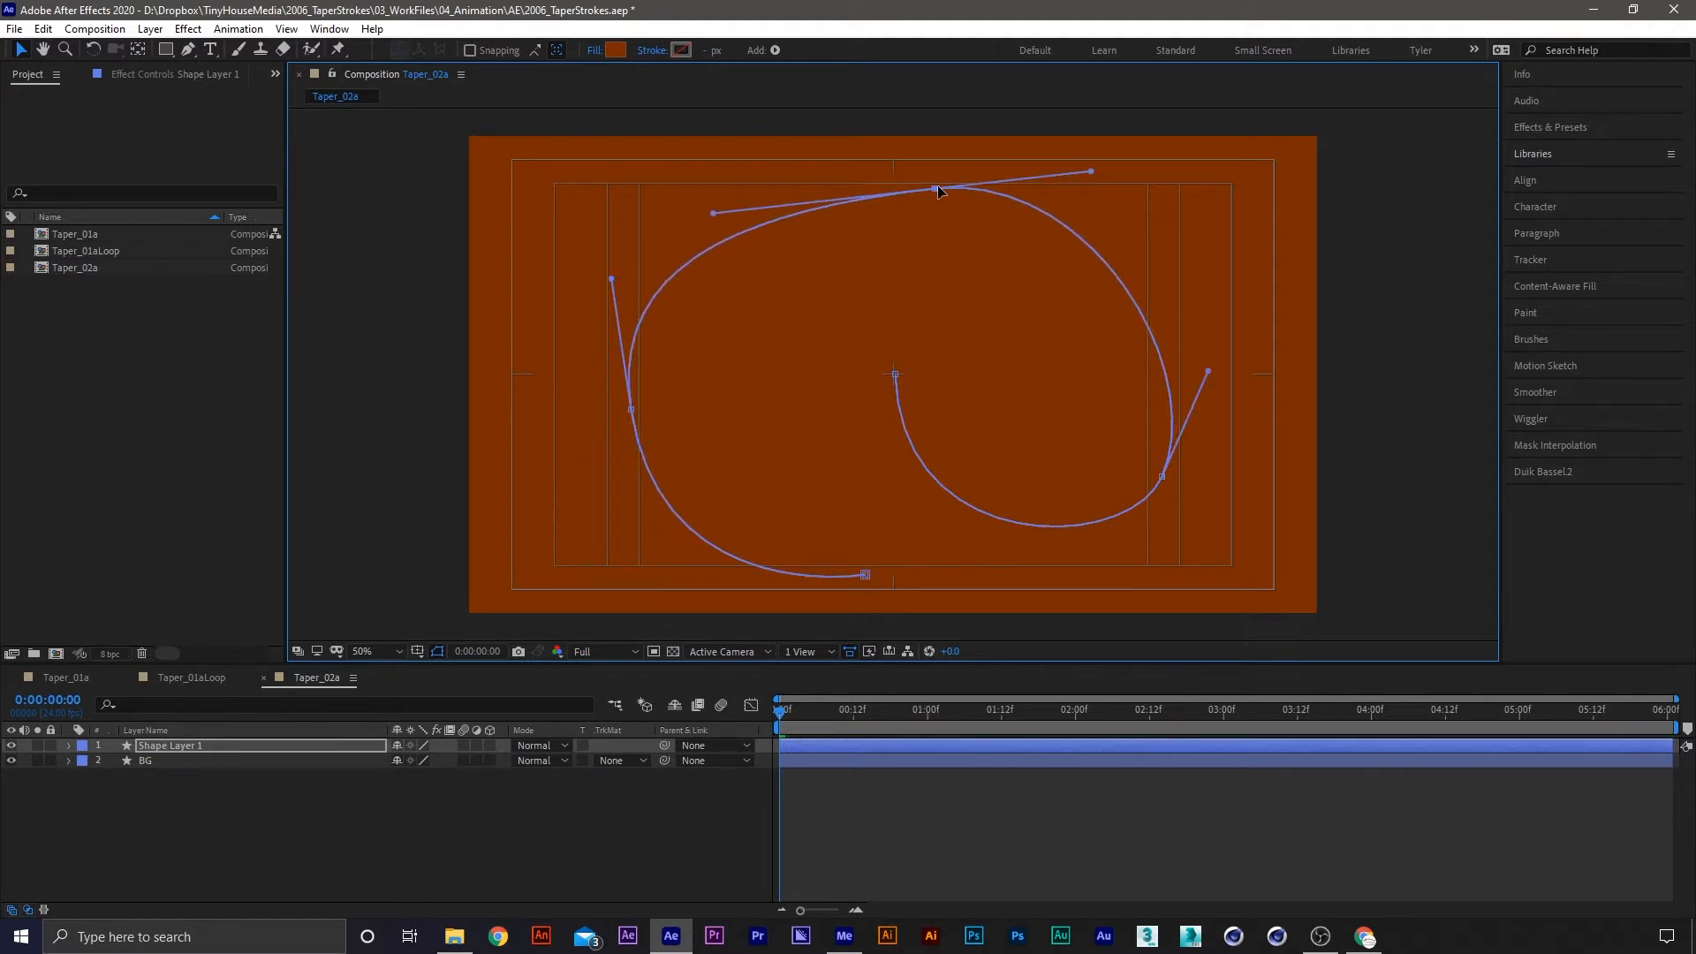
Rename the spiral path layer Stroke and give it no fill and a white stroke 10 px wide
left_click(686, 842)
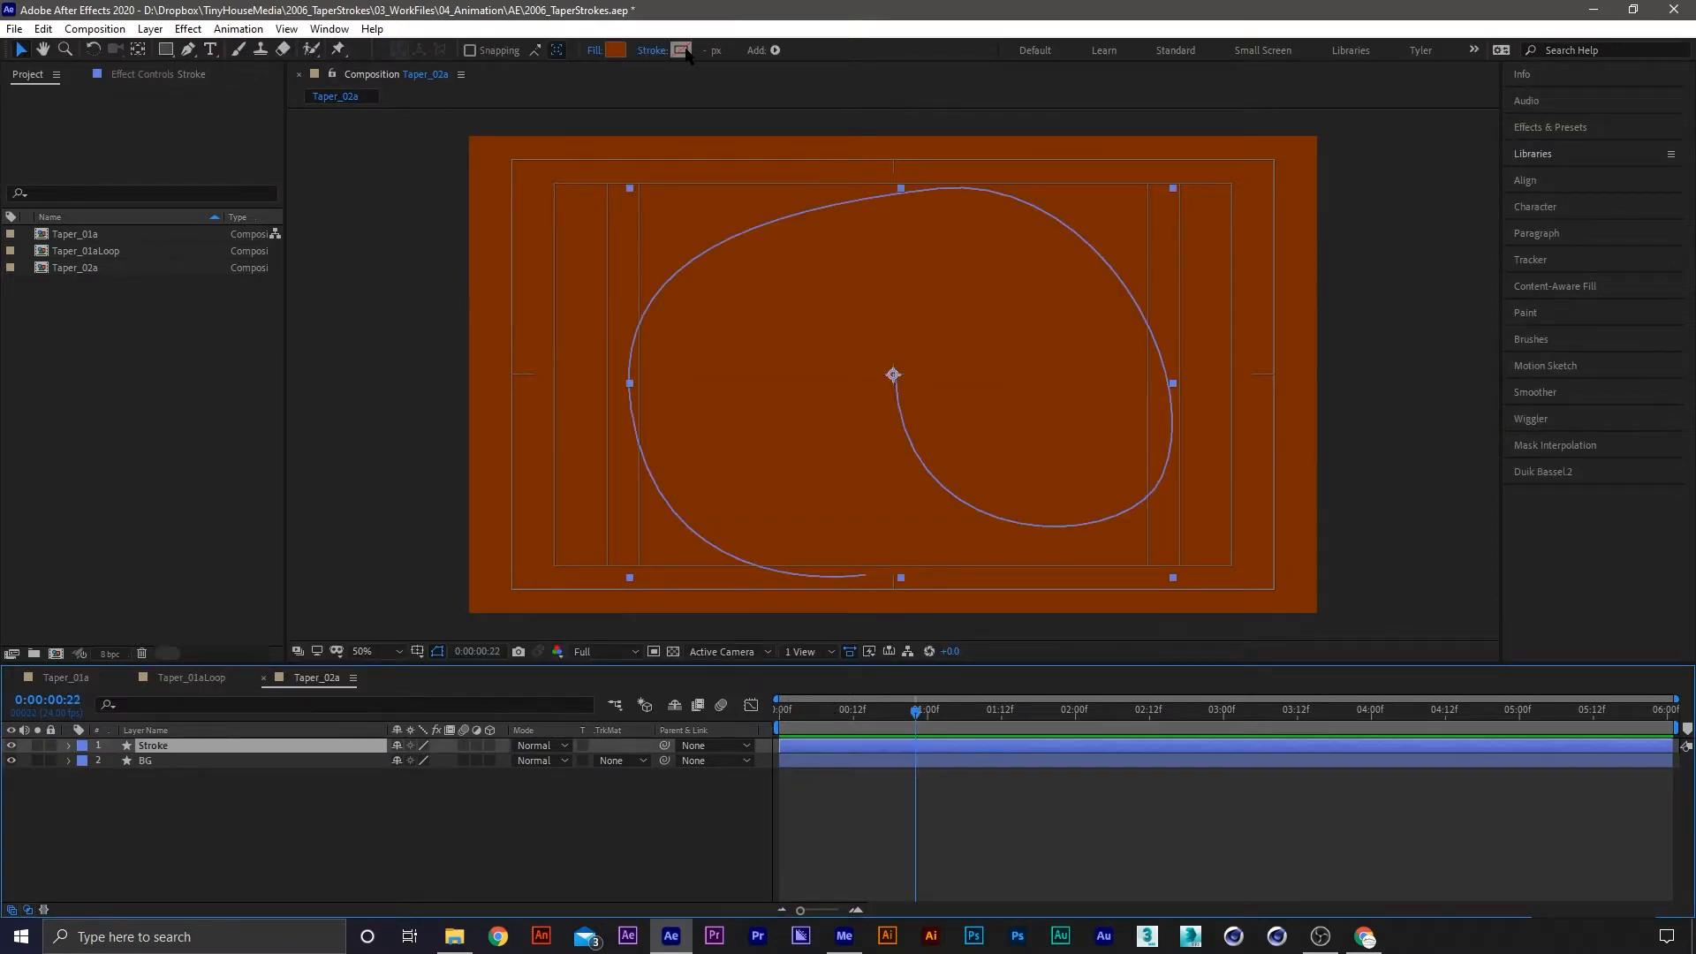
left_click(683, 51, "alt")
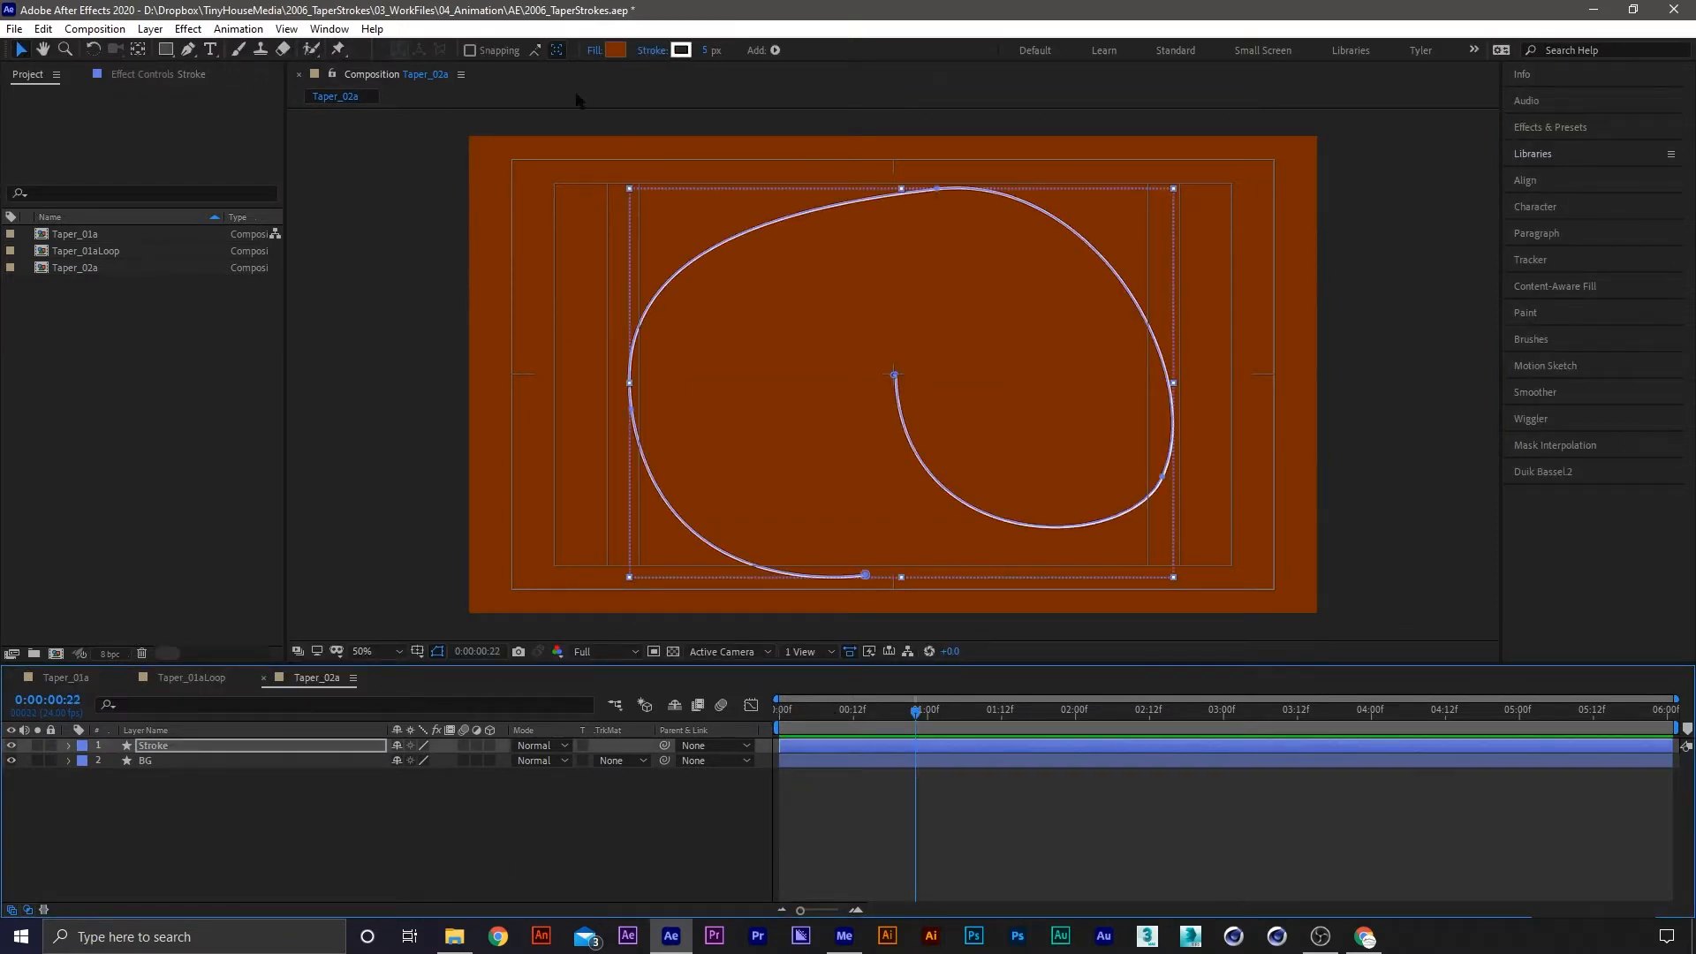
left_click(616, 50, "alt")
left_click(616, 50, "alt")
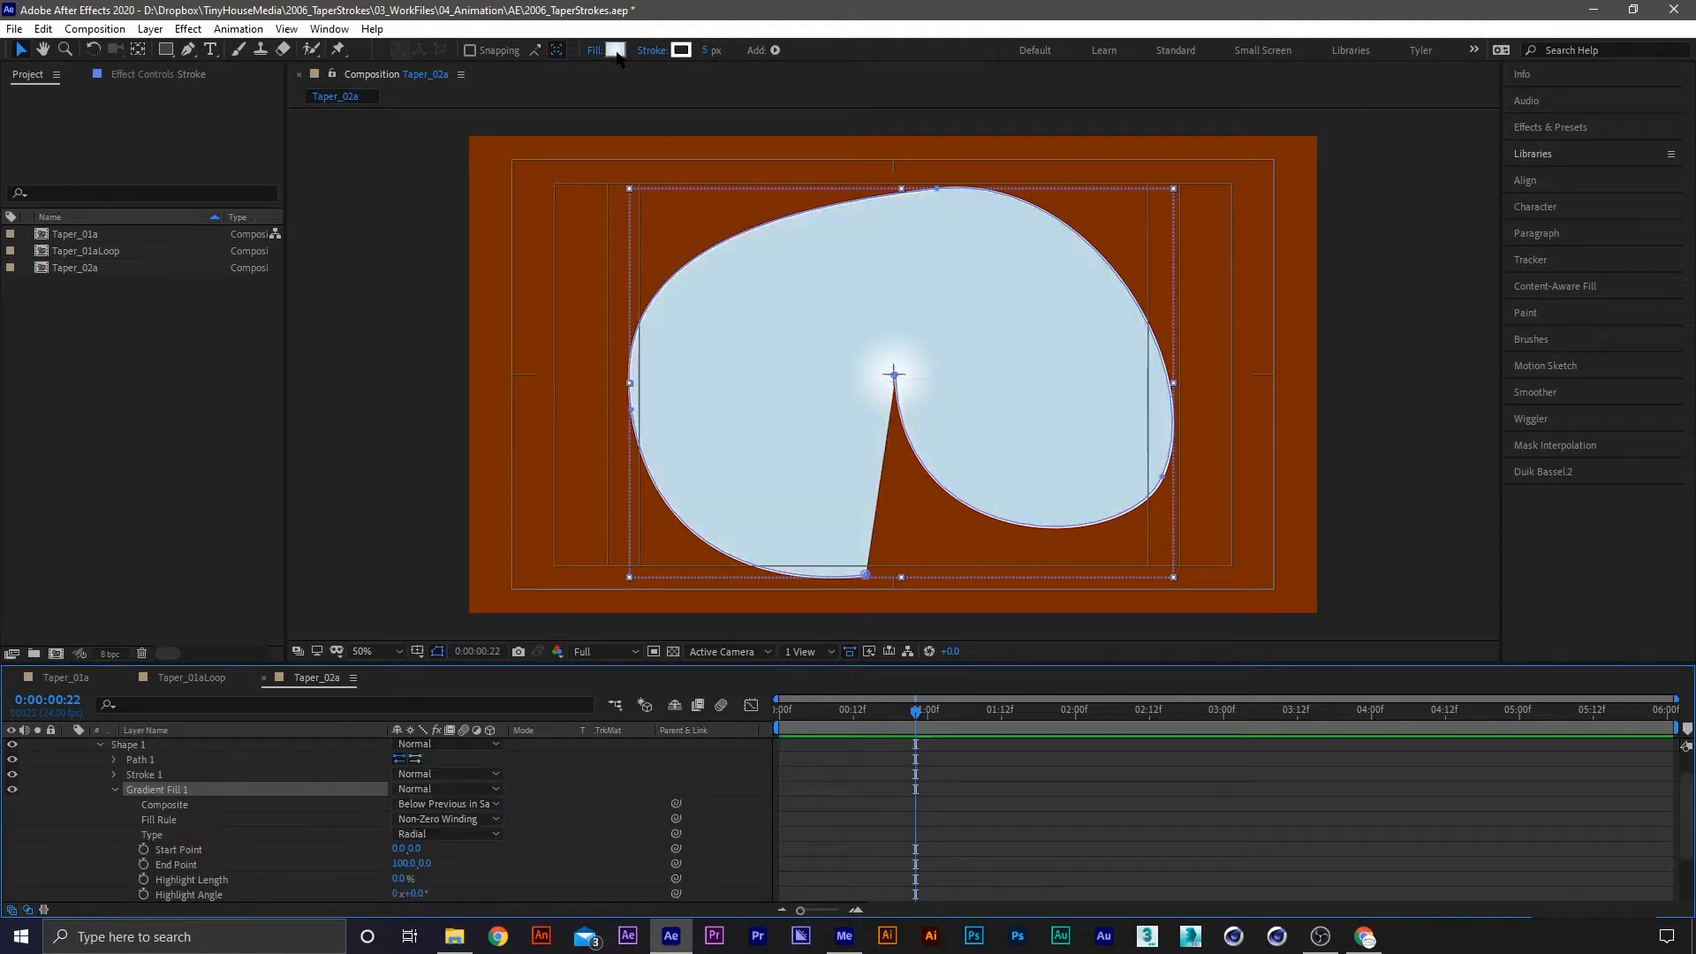
left_click(616, 50, "alt")
left_click(711, 50)
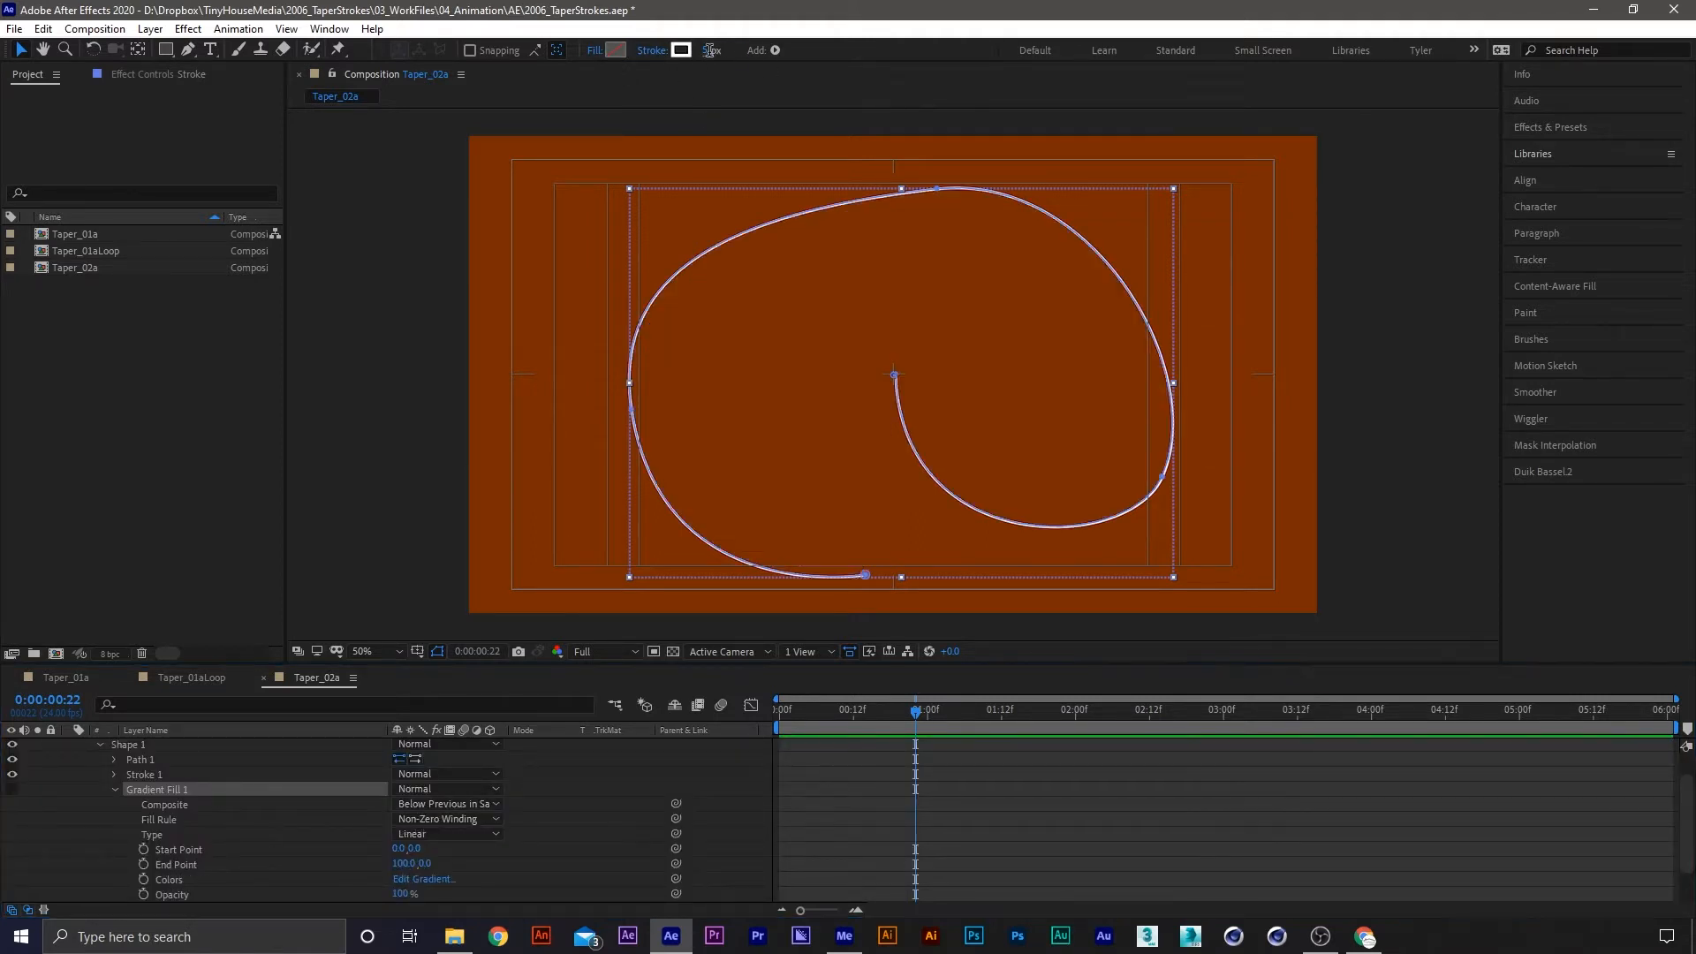
type("10")
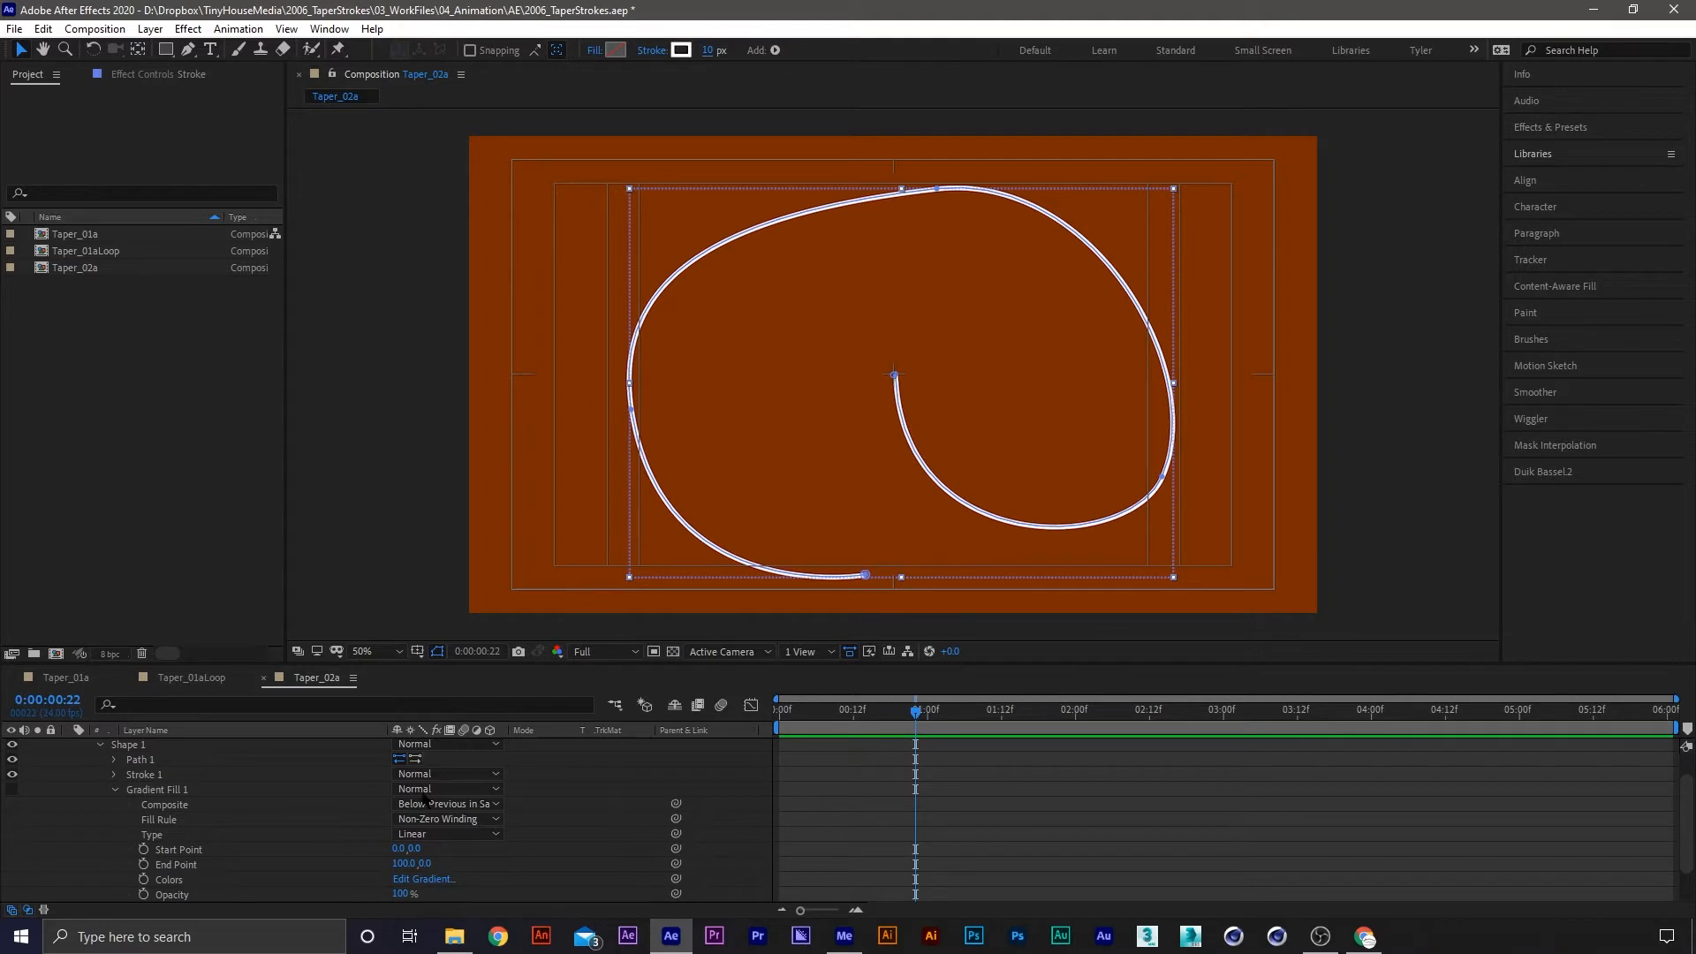
Enlarge the timeline area and set the composition view magnification to Fit up to 100%
left_click_drag(411, 663, 406, 557)
left_click(369, 545)
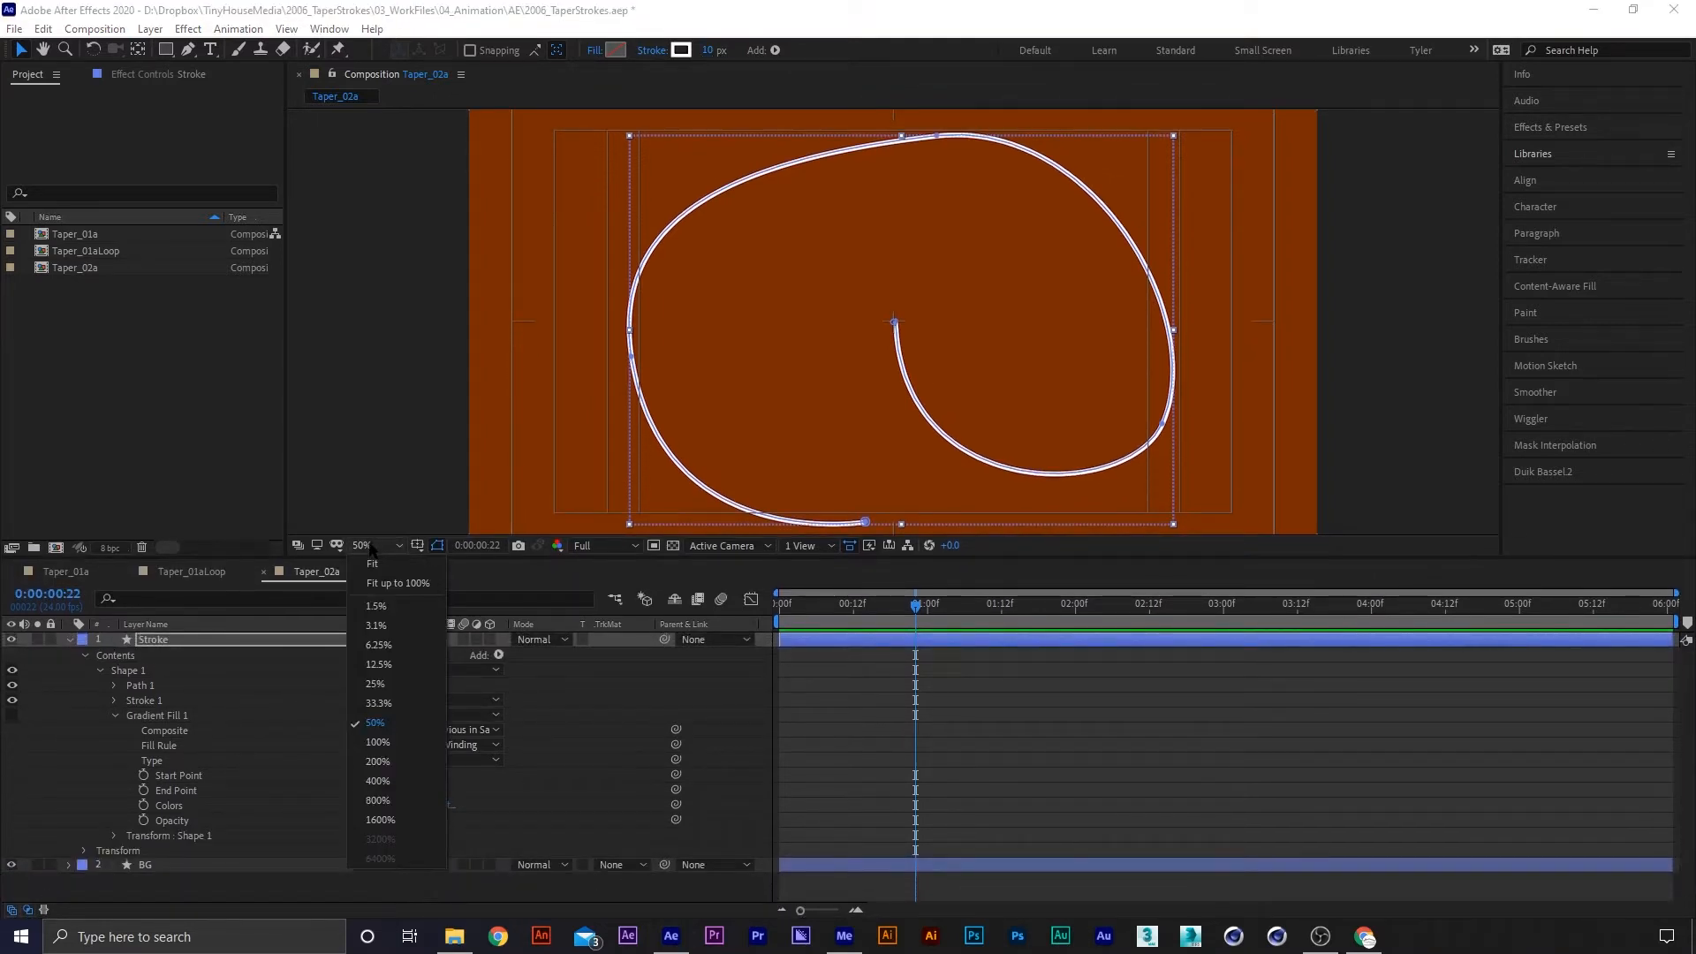
left_click(396, 583)
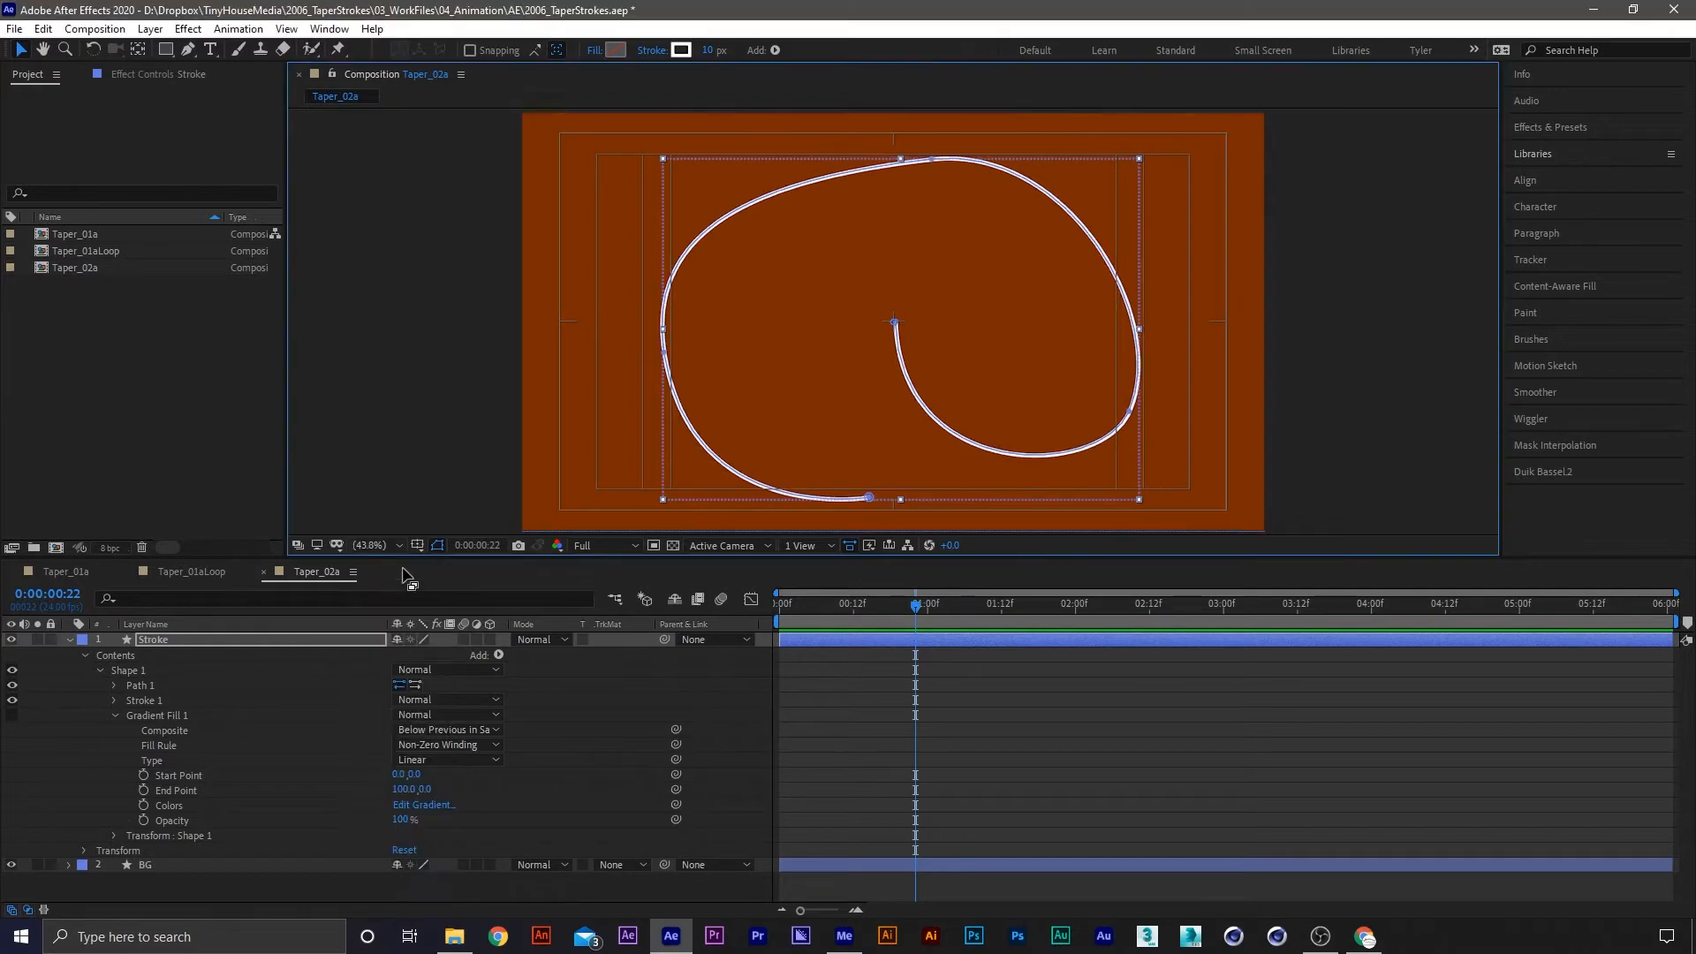
mouse_move(411, 556)
left_mouse_down()
mouse_move(414, 517)
mouse_move(445, 606)
mouse_move(445, 499)
mouse_move(445, 517)
left_mouse_up()
Delete the unused gradient fill from the Stroke layer's shape group
left_click(225, 670)
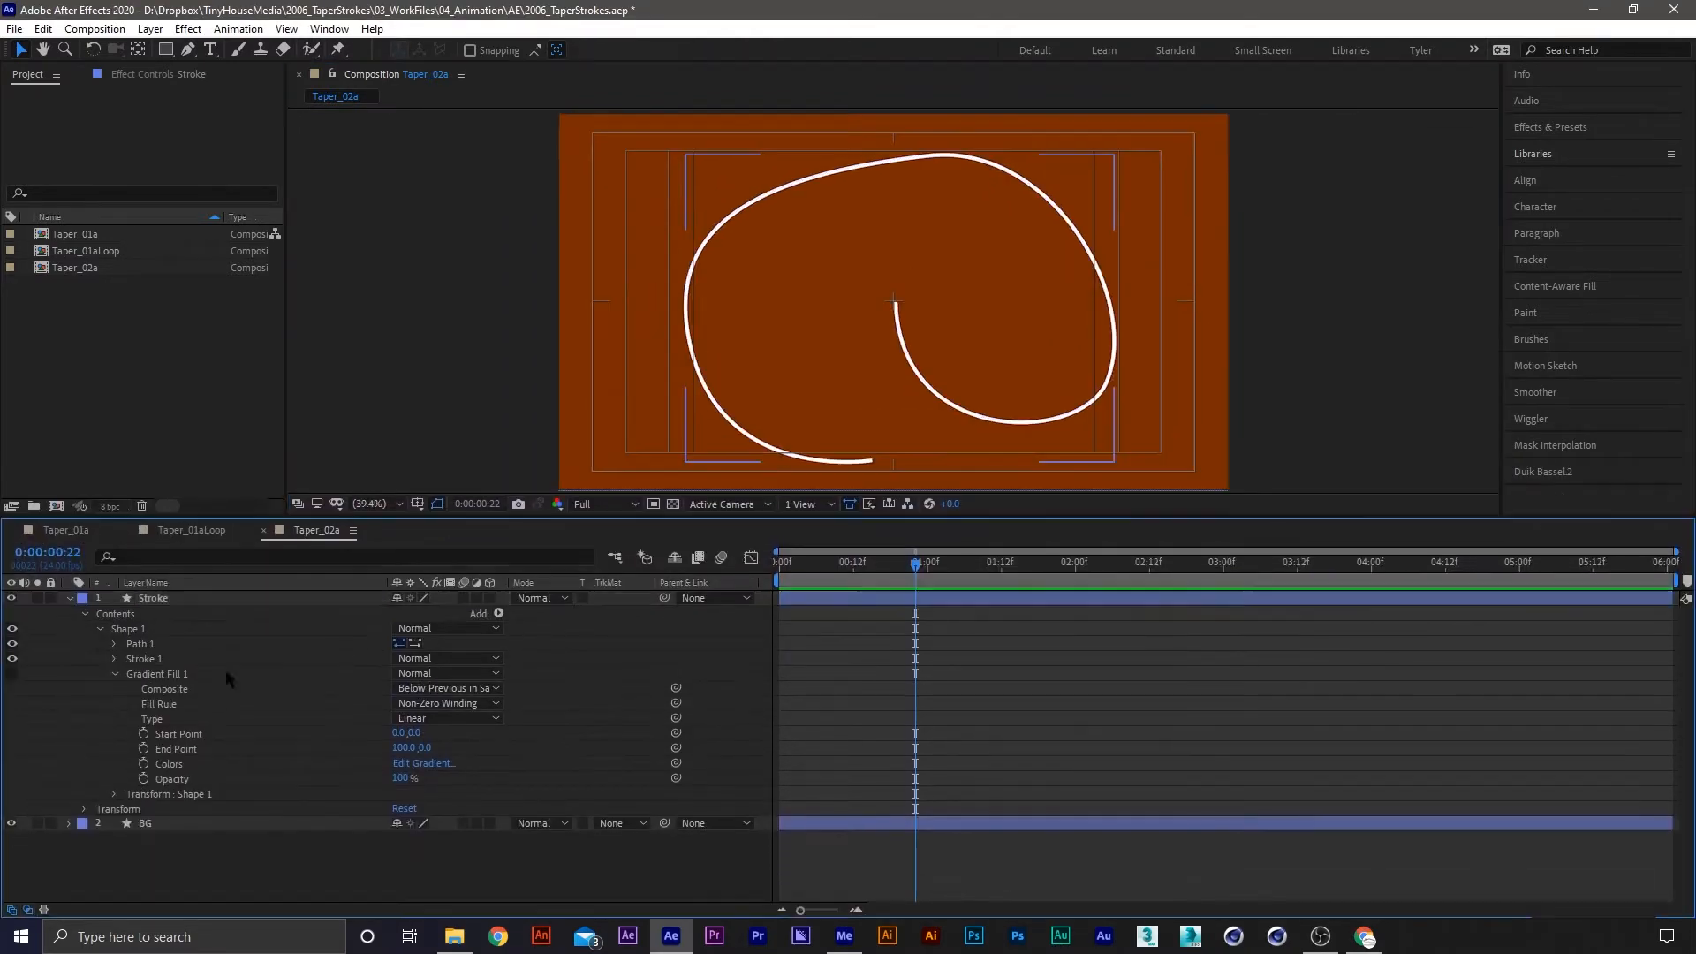
left_click(168, 676)
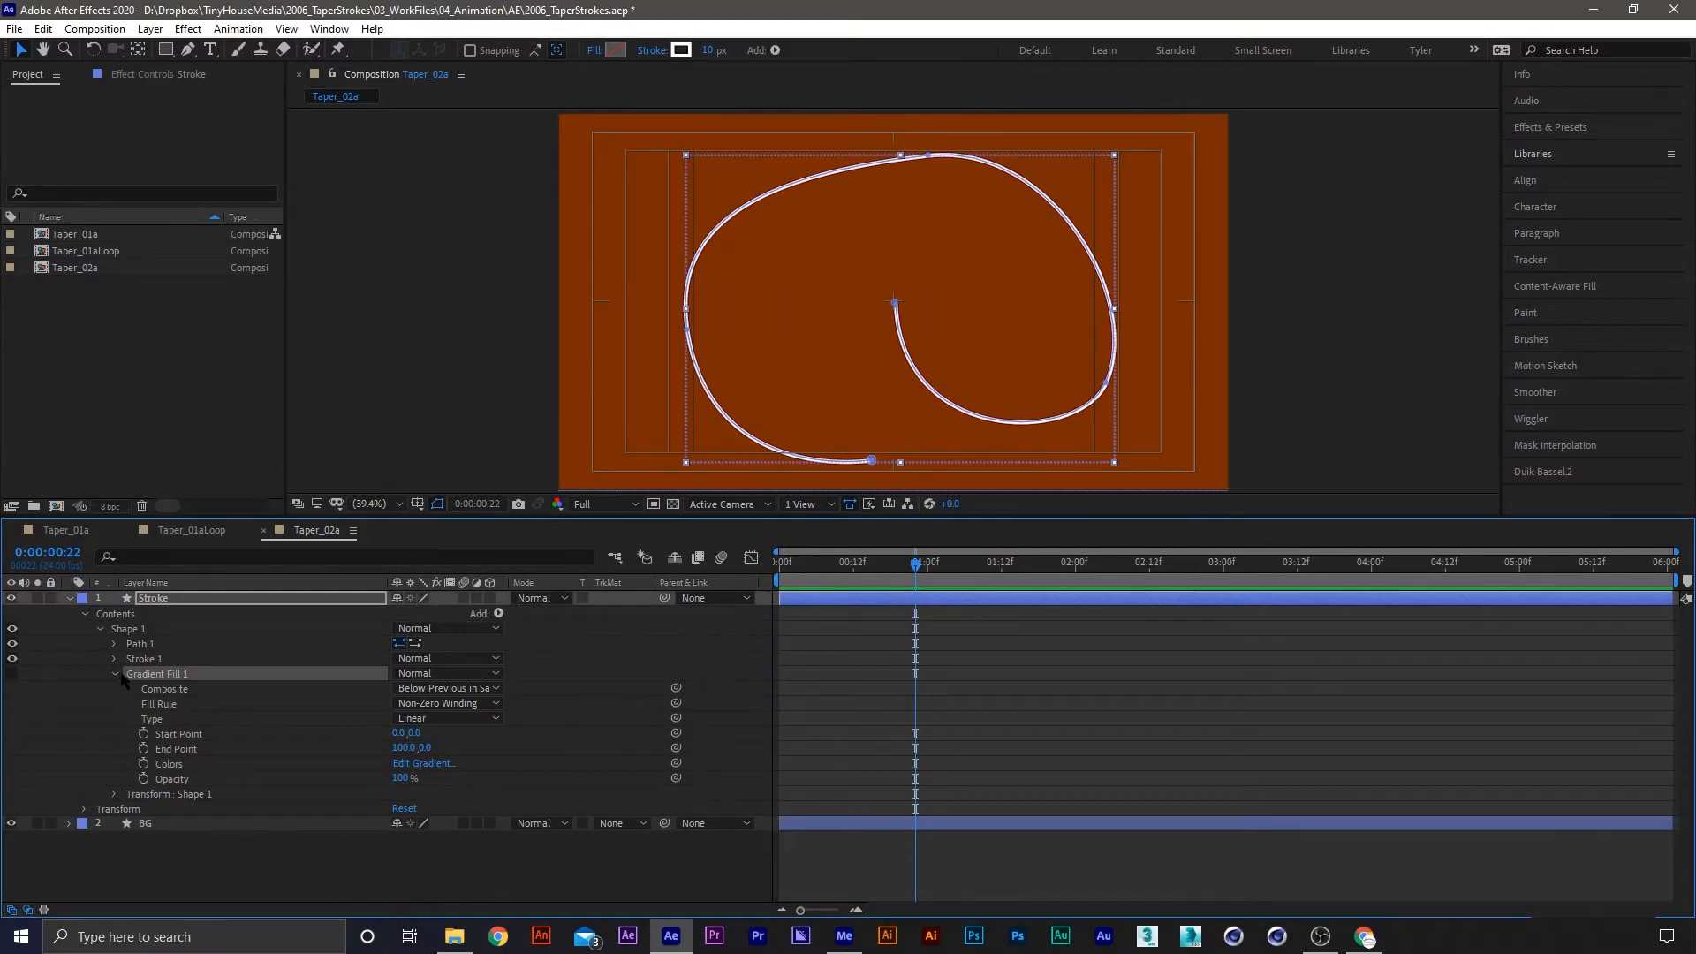
key("Delete")
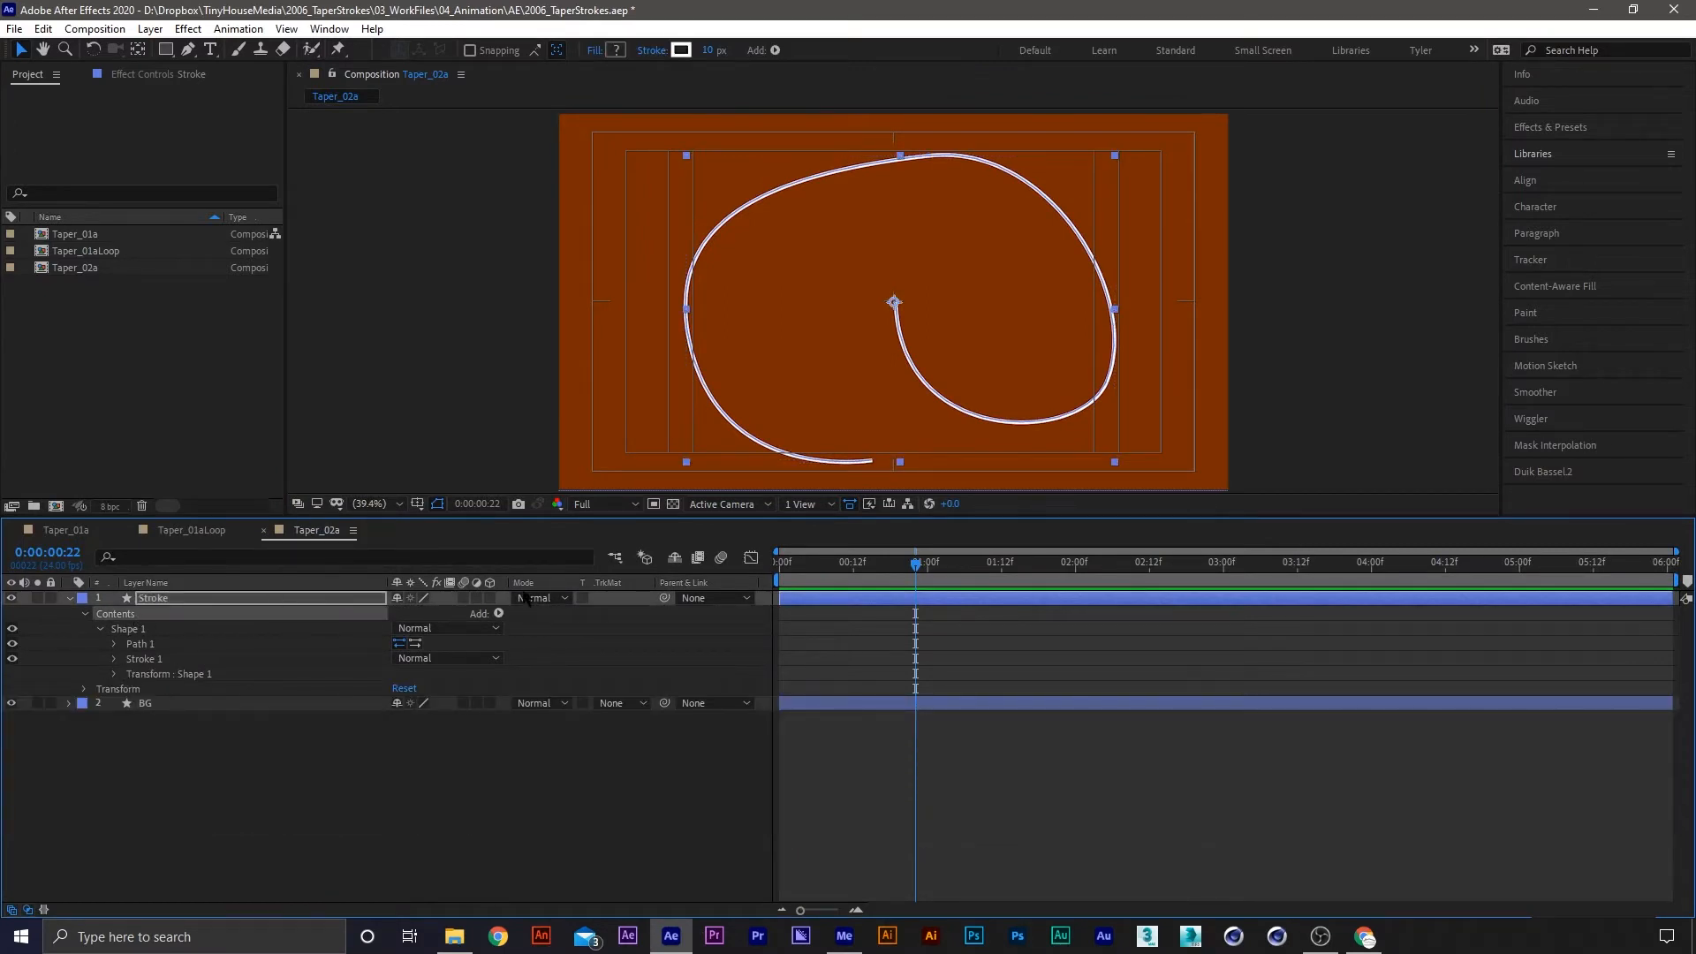
Add Trim Paths to the Stroke layer's contents and expand its properties
left_click(498, 613)
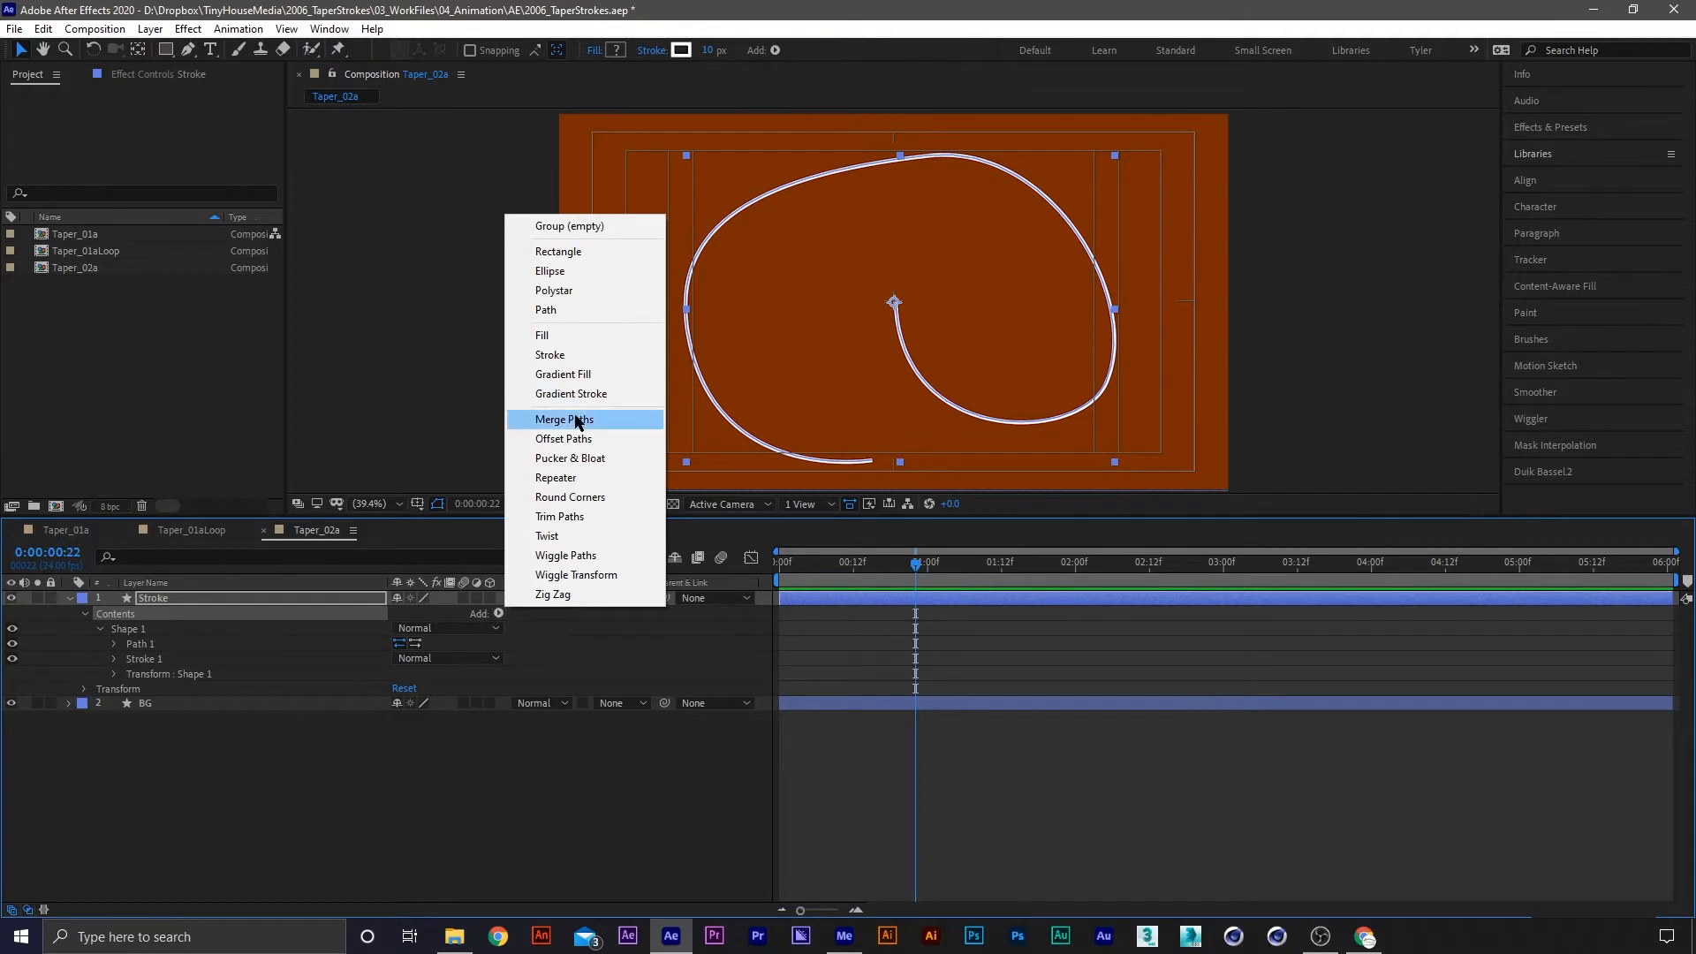
left_click(595, 517)
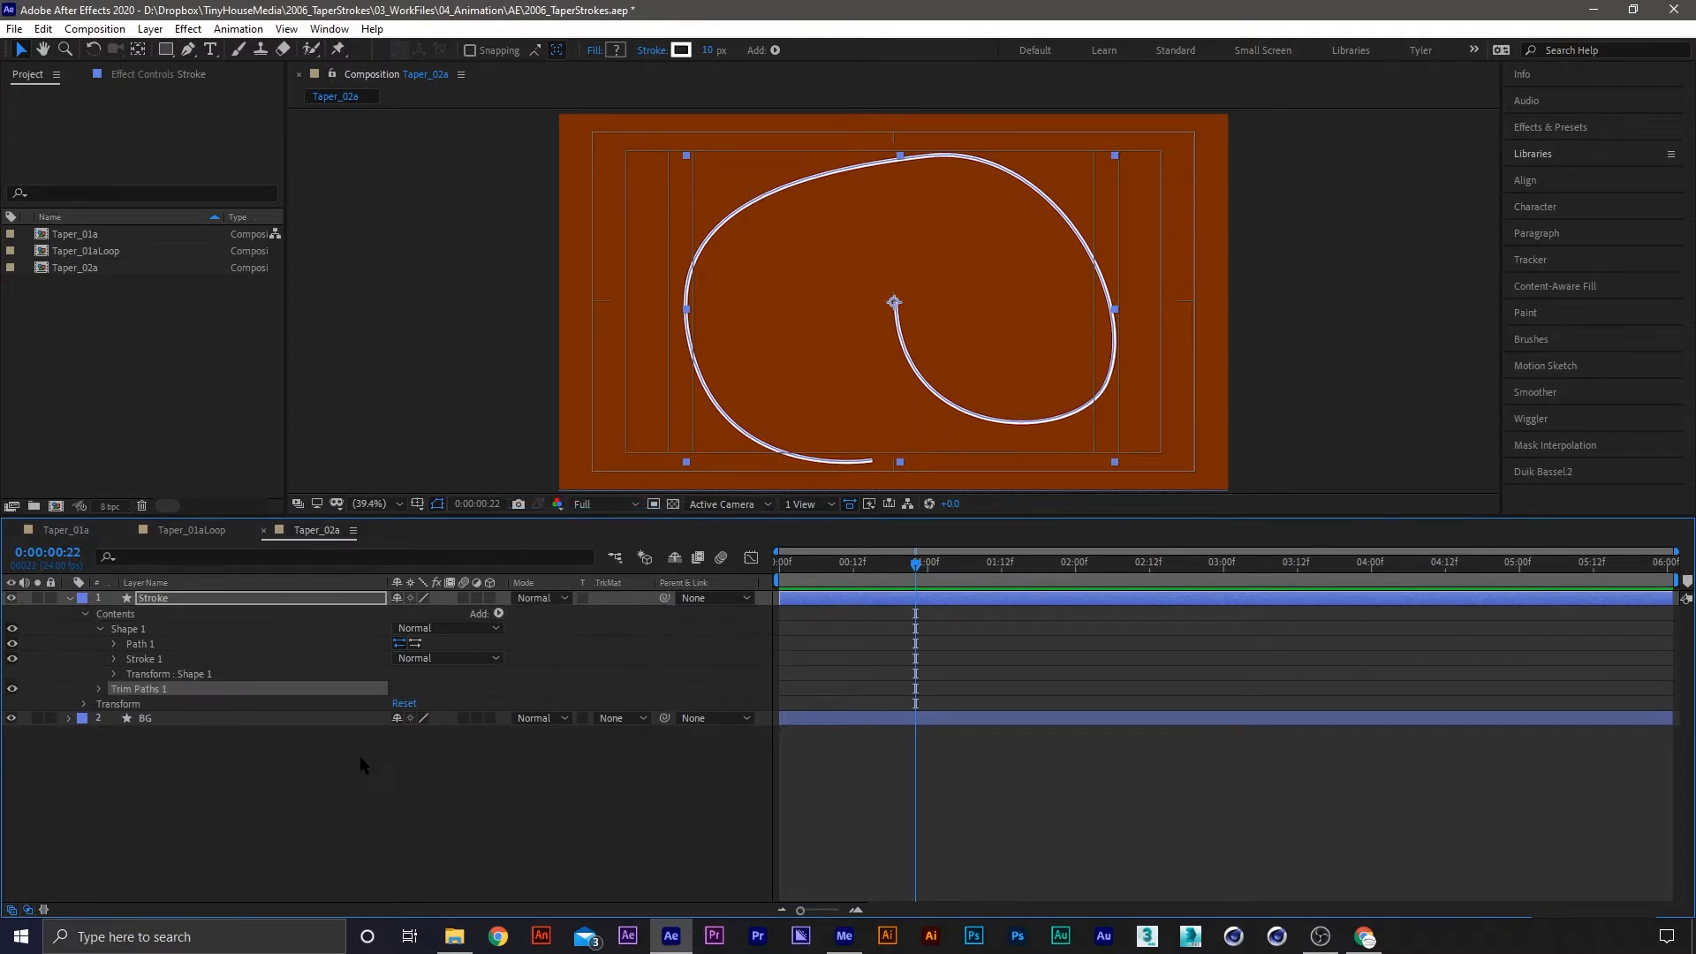
left_click(100, 688)
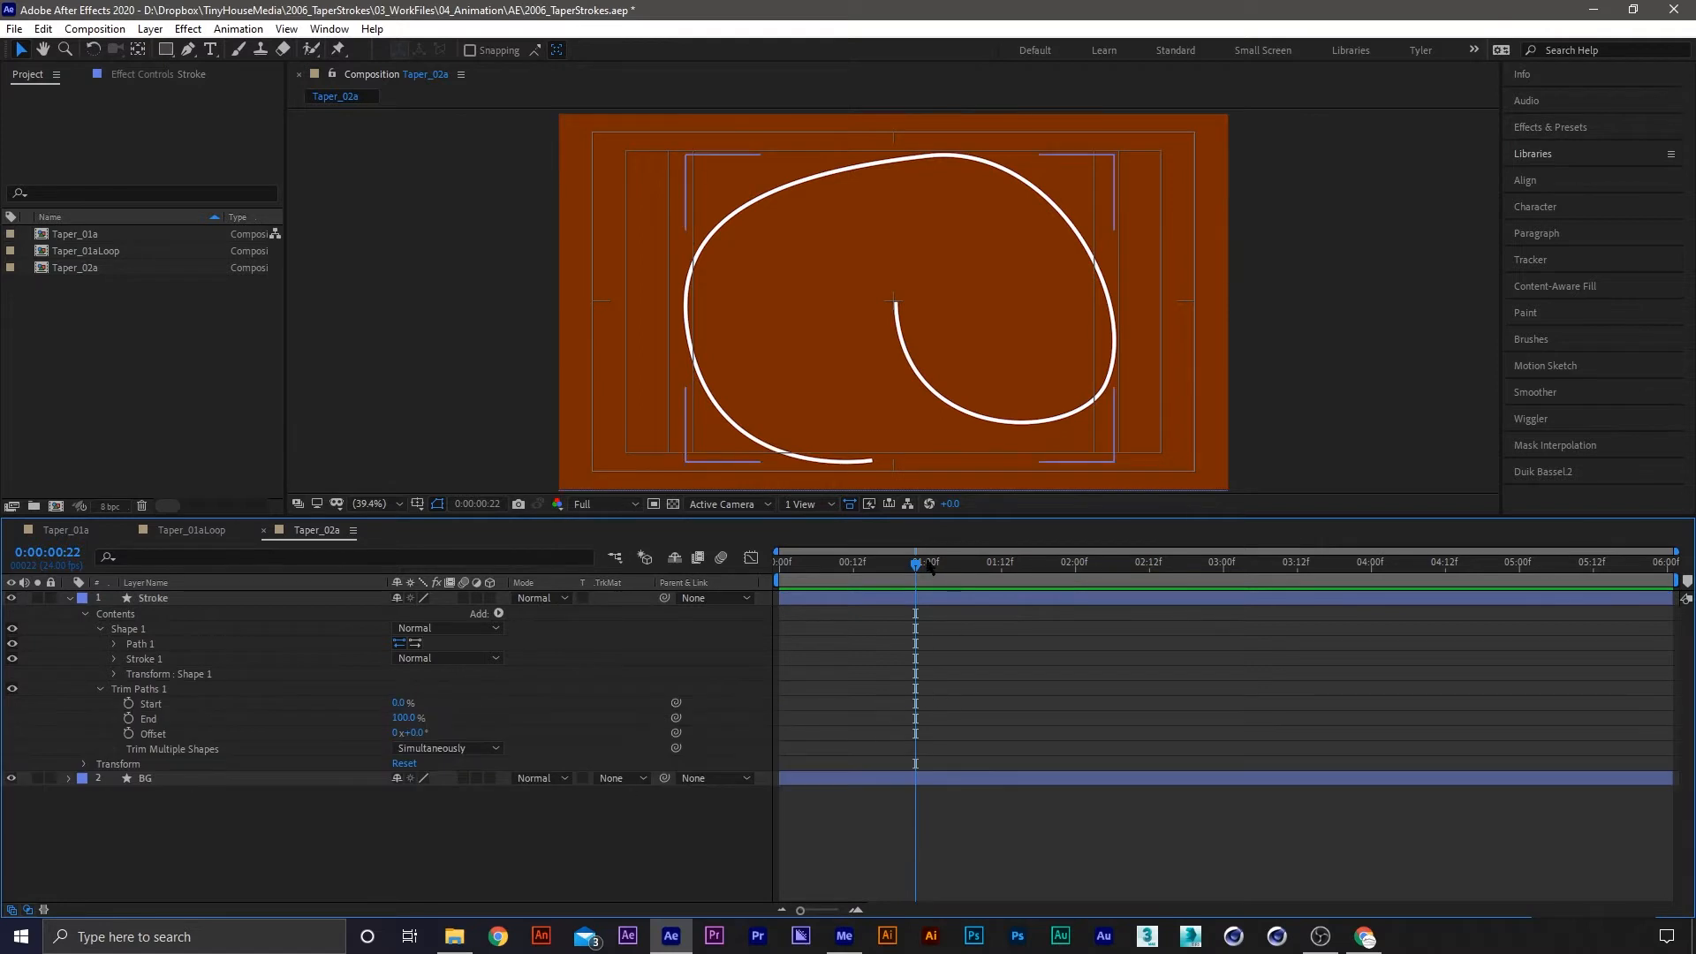
Keyframe the Trim Paths Start at 0% and End at 100% at the 2-second mark
left_click_drag(938, 565, 1059, 573)
left_click_drag(1080, 573, 1075, 572)
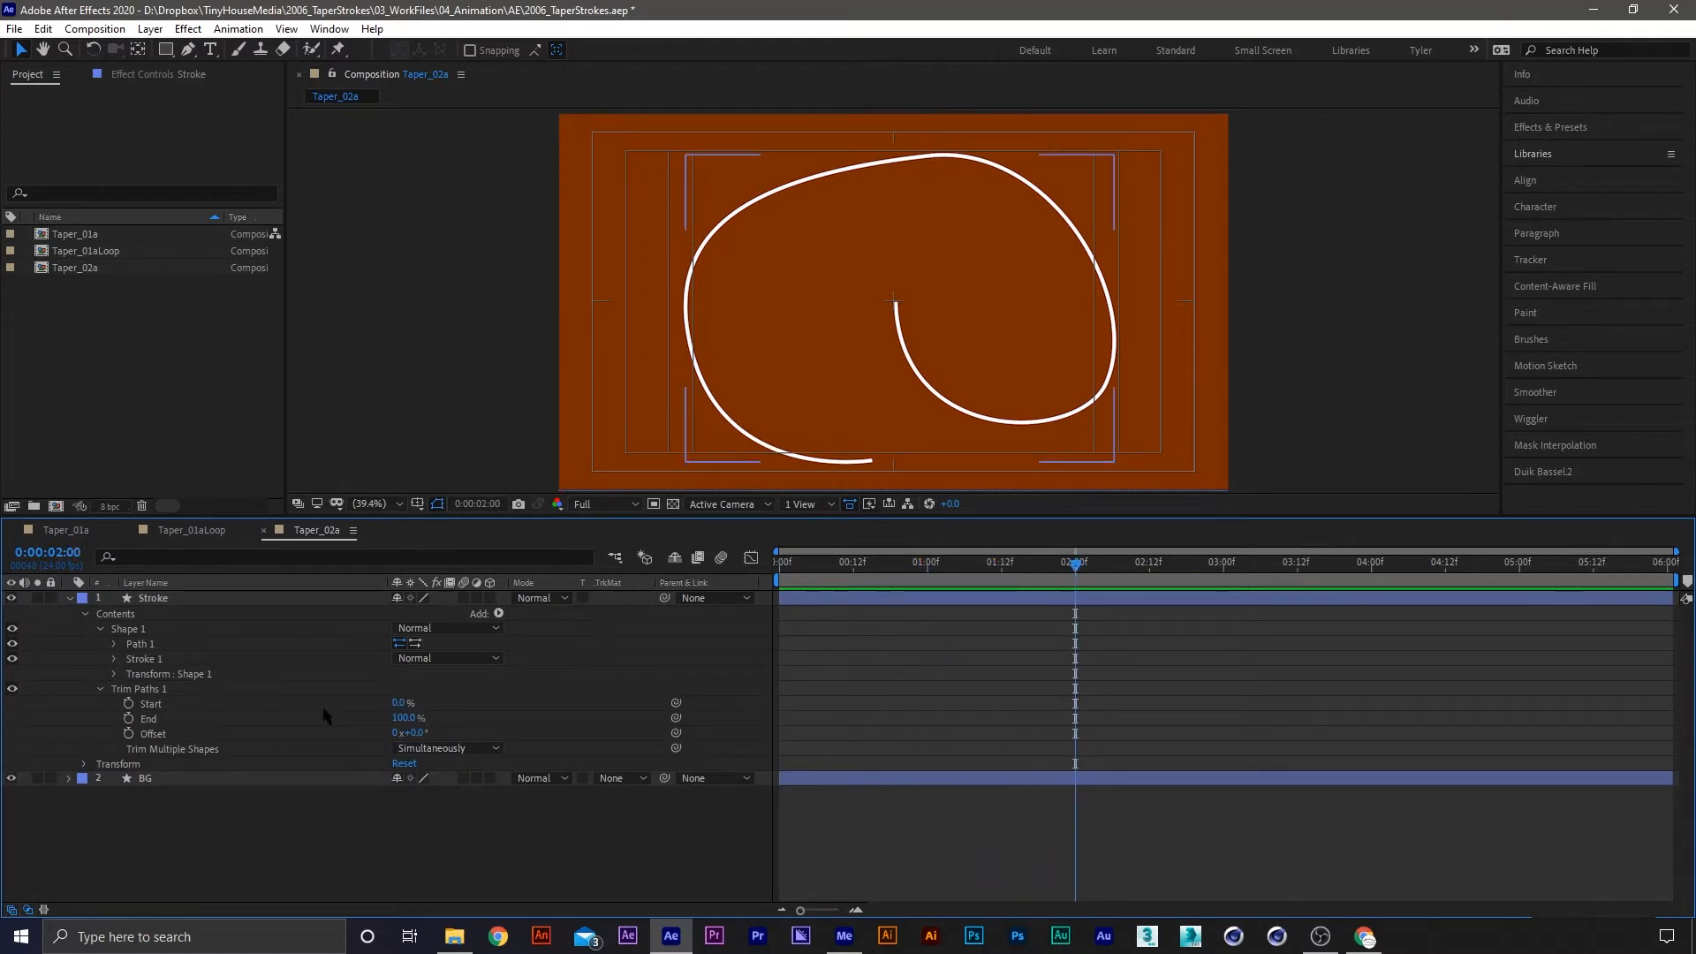
left_click_drag(128, 704, 129, 718)
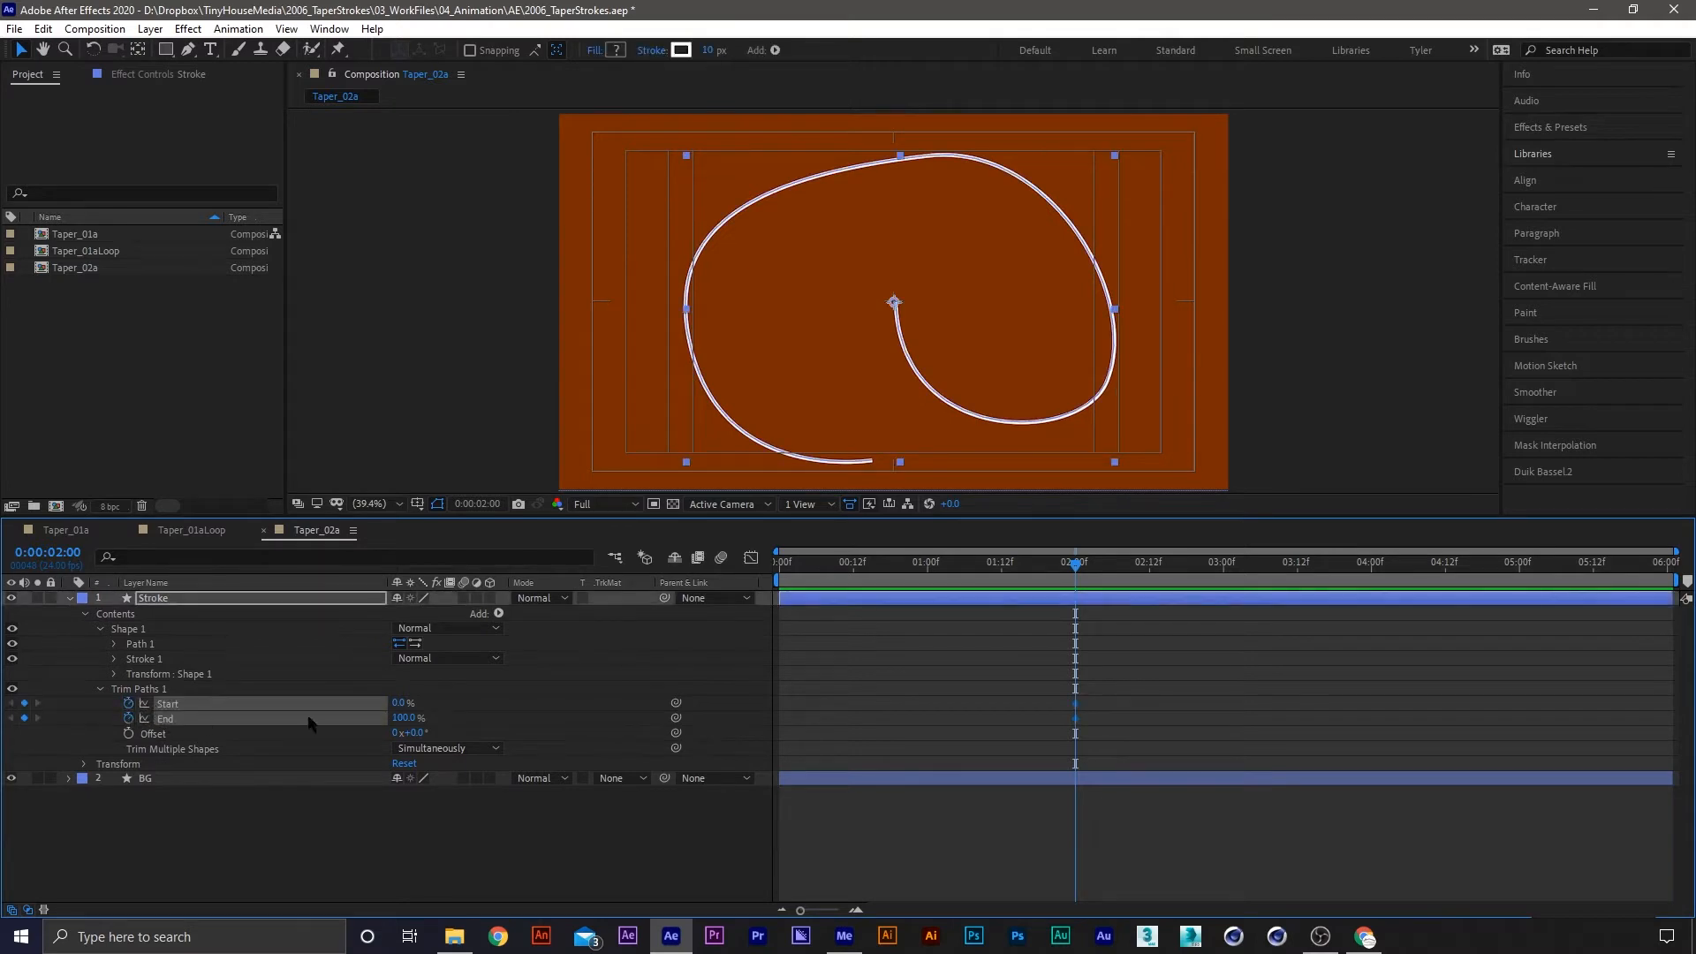
left_click(1226, 767)
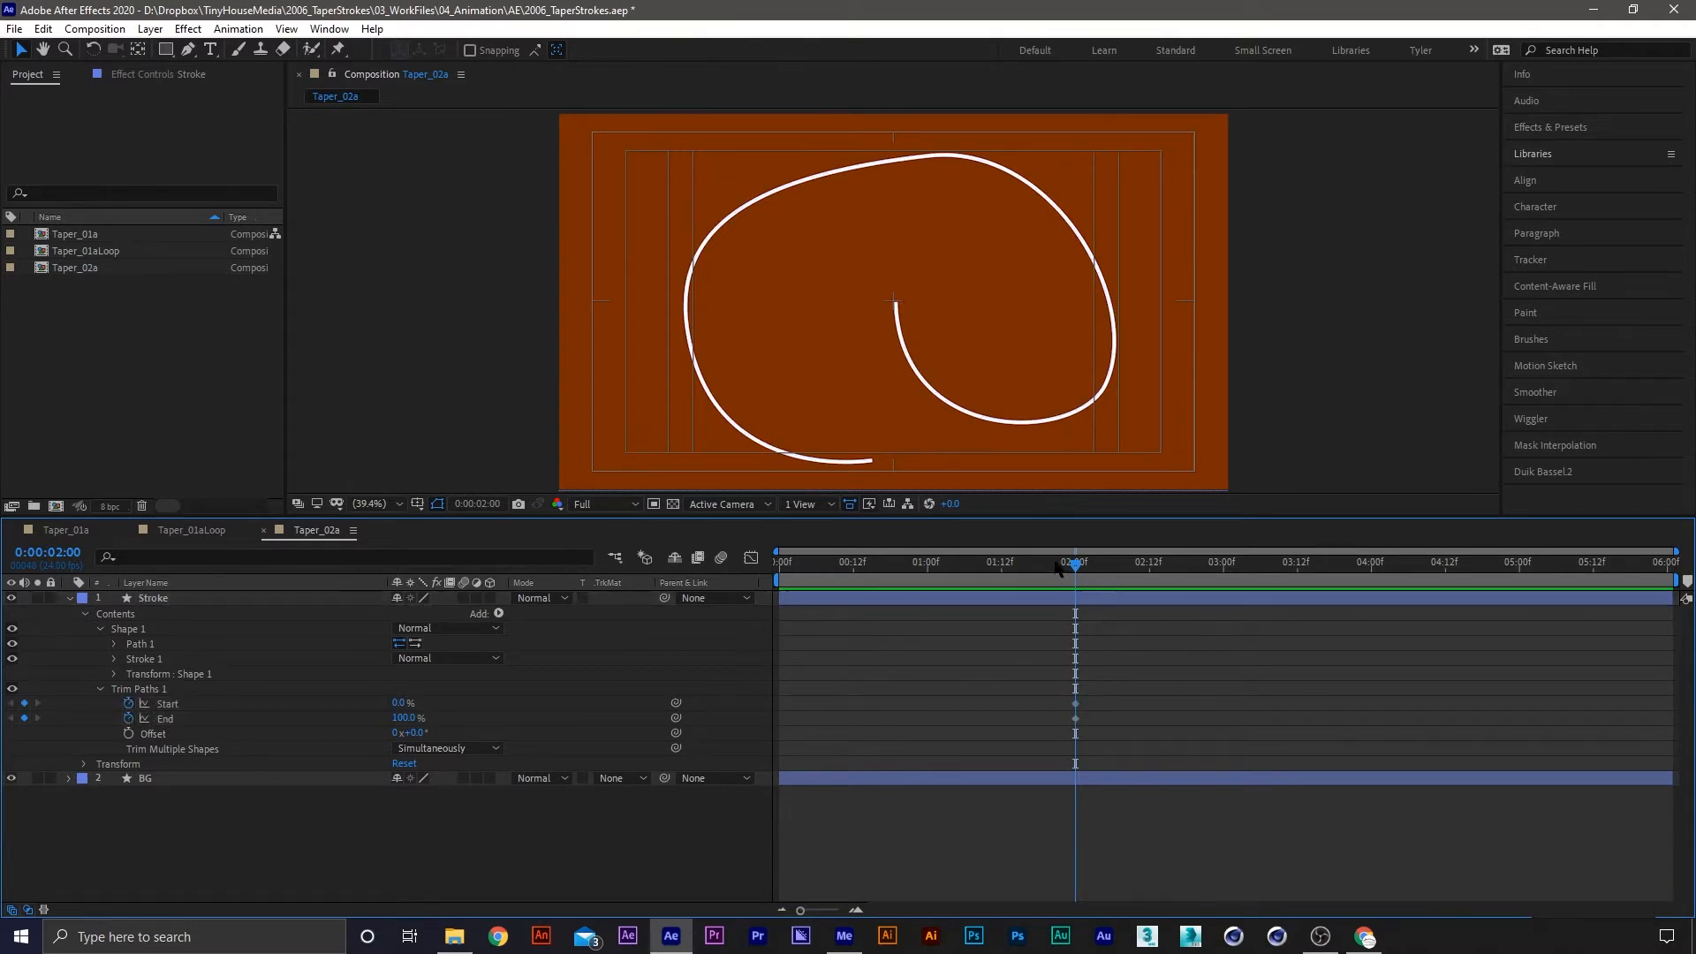
At the 1-second mark, keyframe the Stroke layer's Trim Paths Start at 0% and End at 0%
left_click_drag(934, 565, 927, 566)
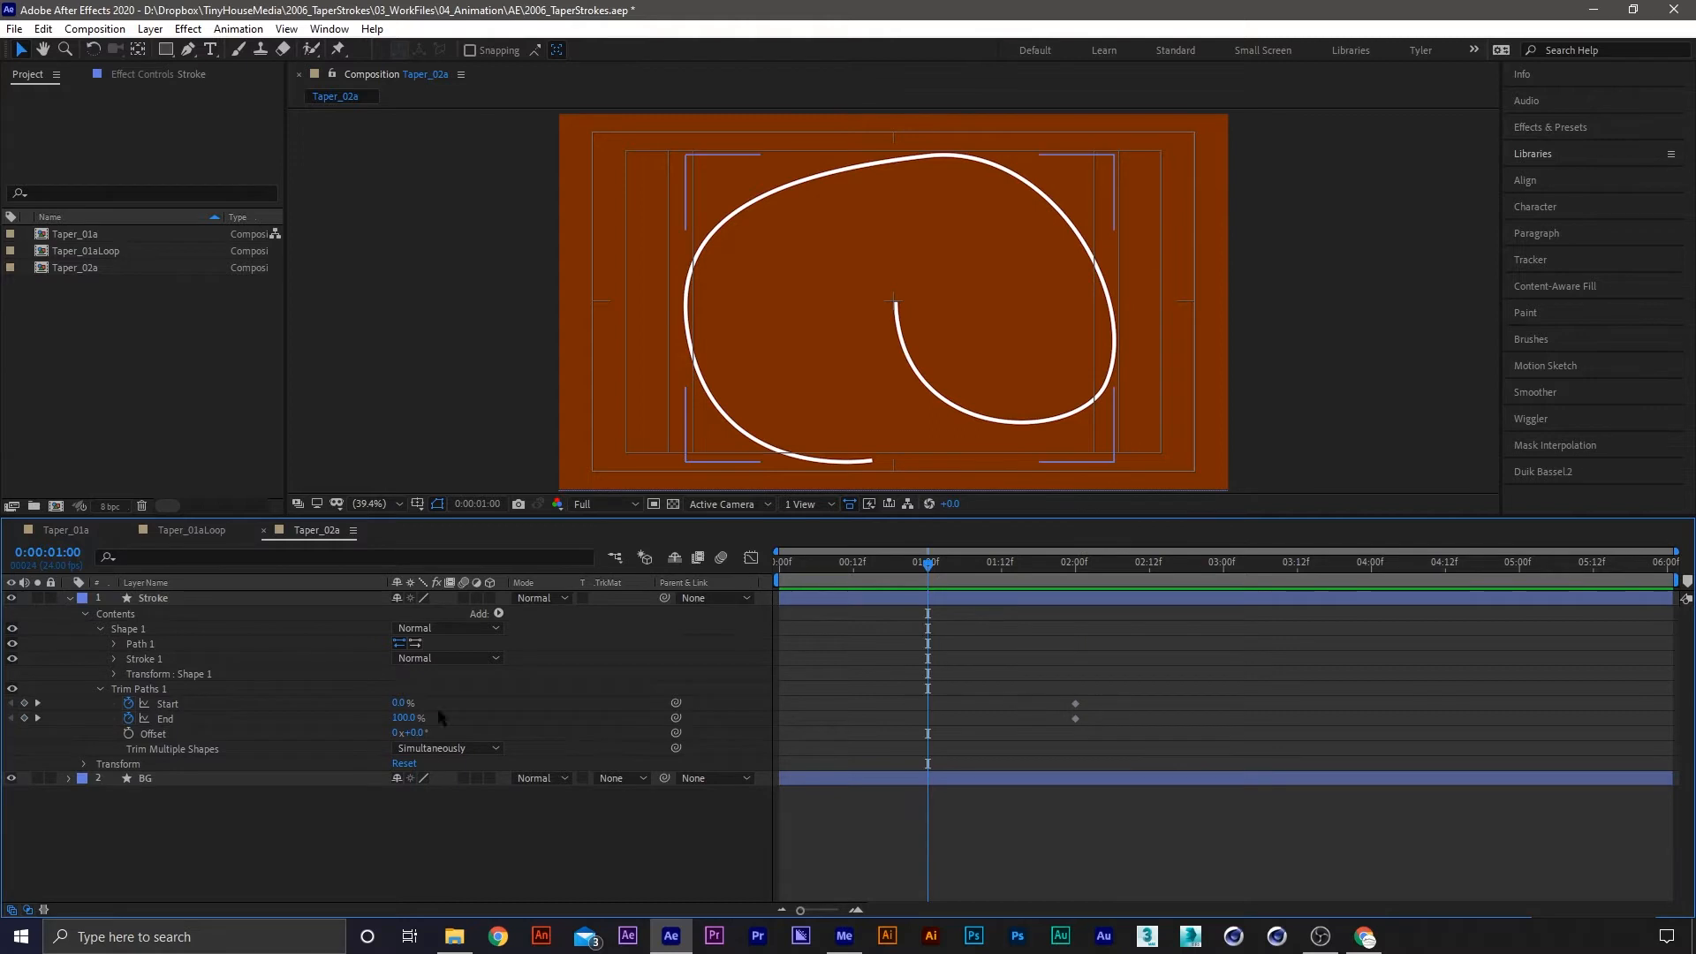
left_click(24, 703)
left_click(24, 718)
left_click(951, 655)
left_click_drag(408, 723, 167, 749)
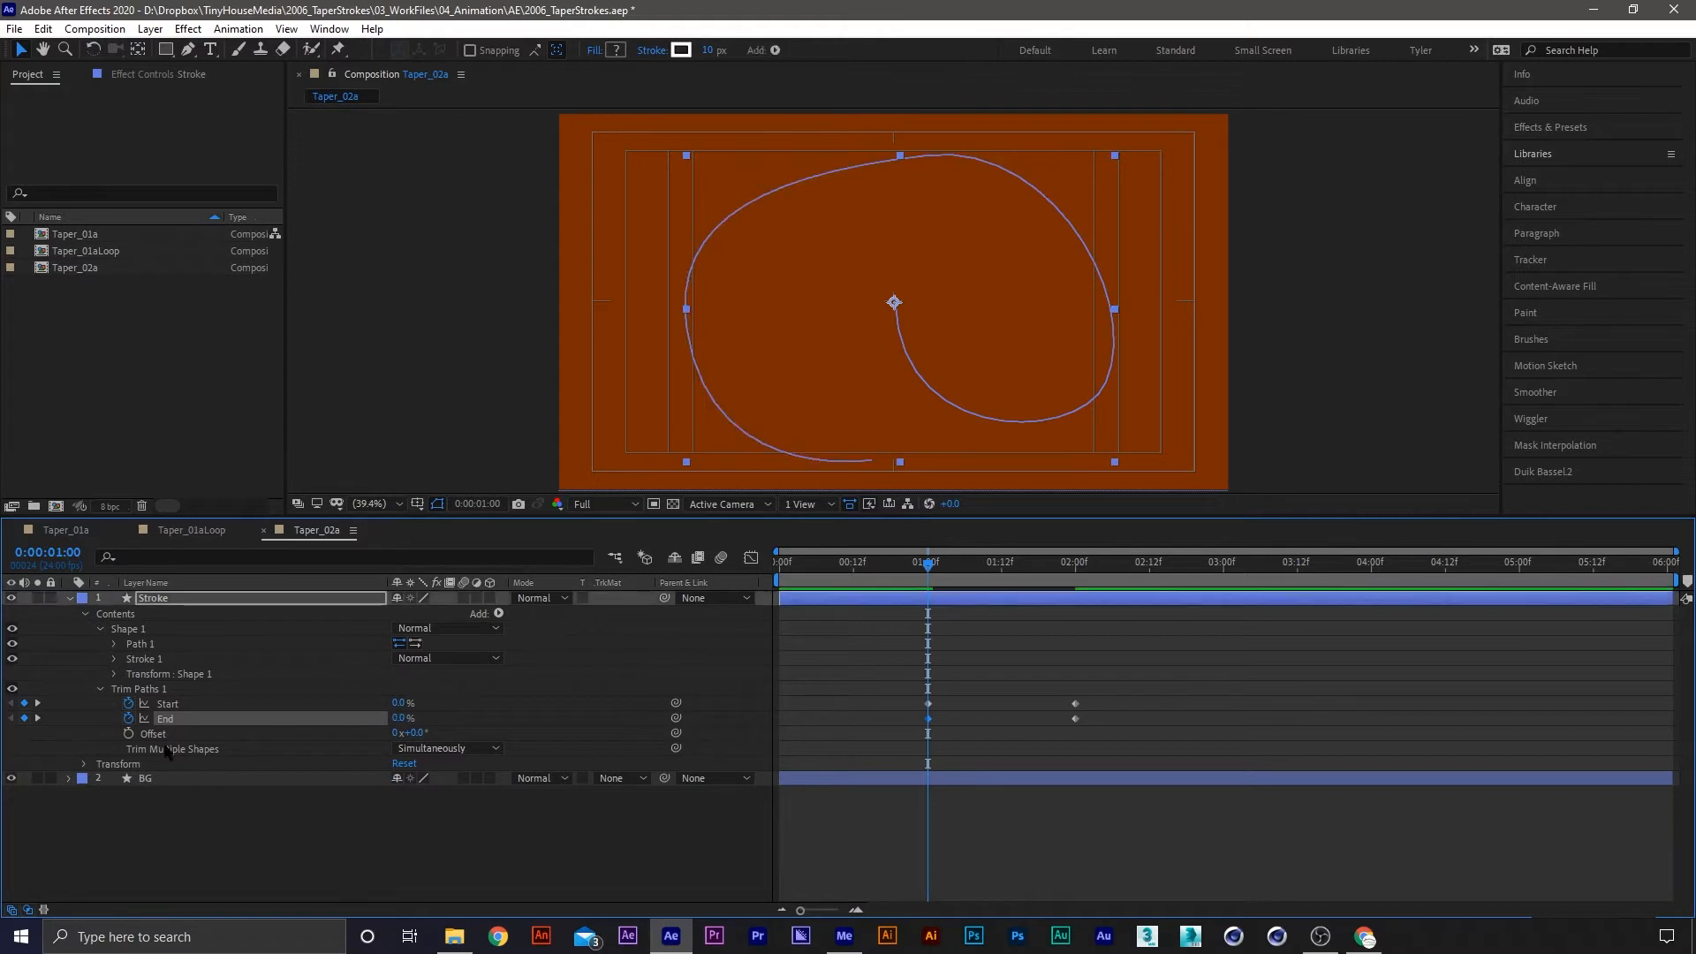
Shift both Trim Paths Start keyframes later, the first to just before 2 seconds and the last to 0:00:02:17, and set Start to 100% there
mouse_move(928, 563)
left_mouse_down()
mouse_move(1076, 574)
mouse_move(1011, 570)
mouse_move(1071, 573)
mouse_move(1045, 580)
left_mouse_up()
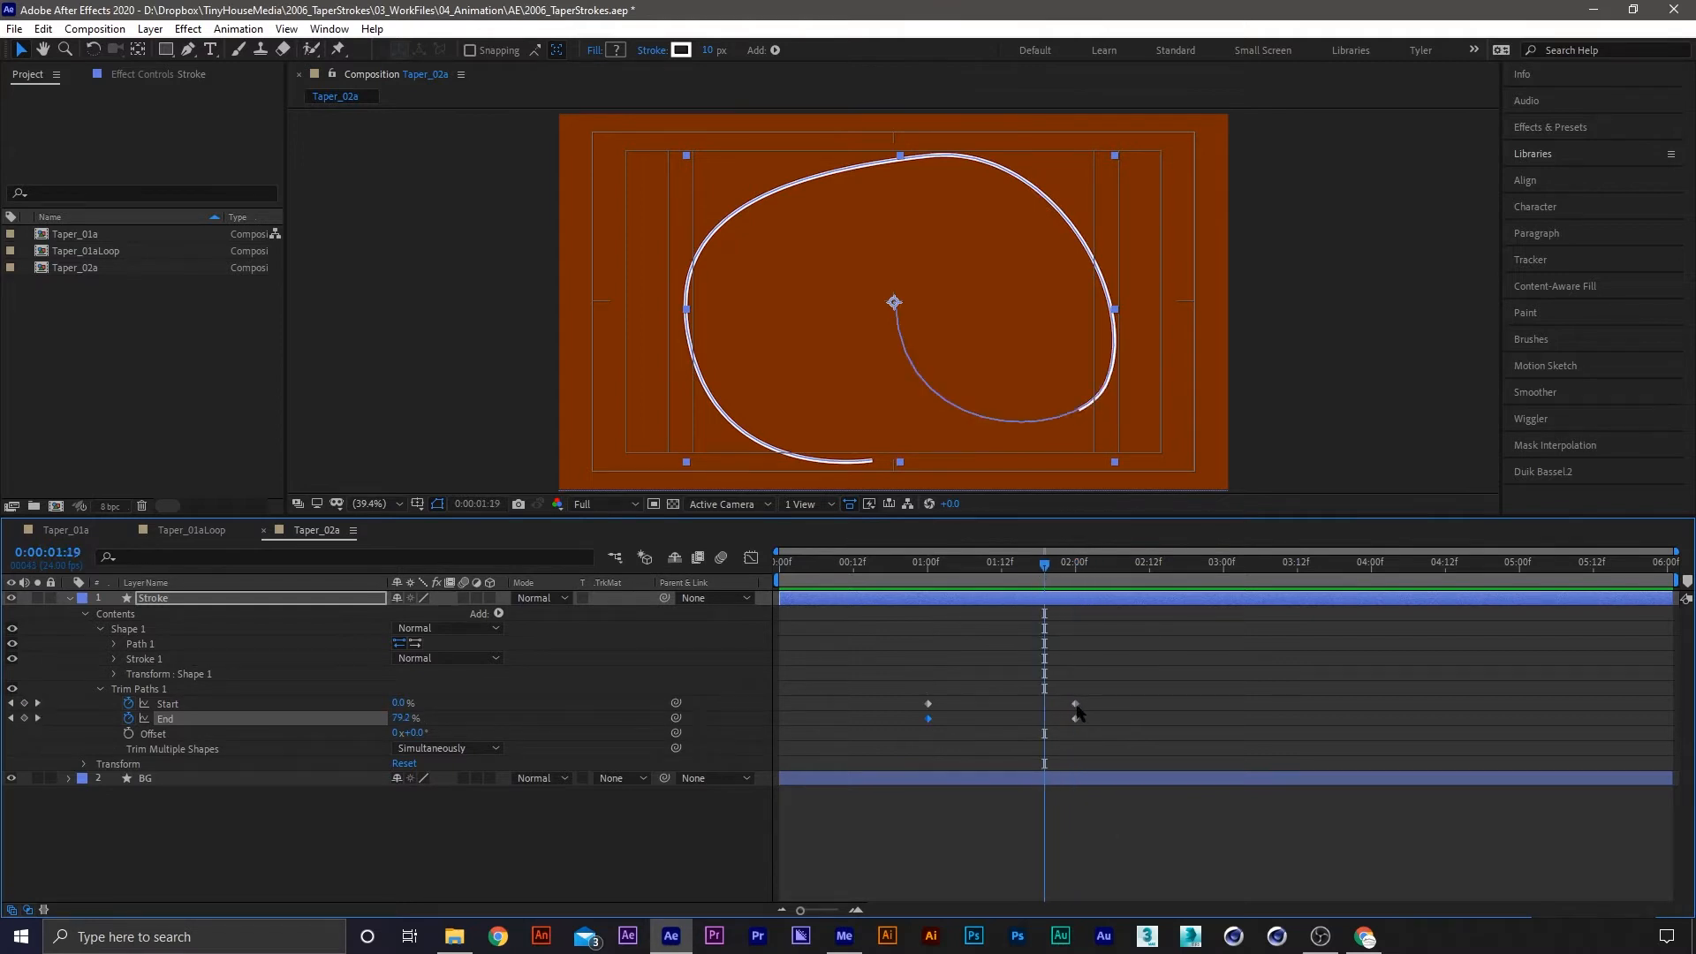
left_click(1075, 704)
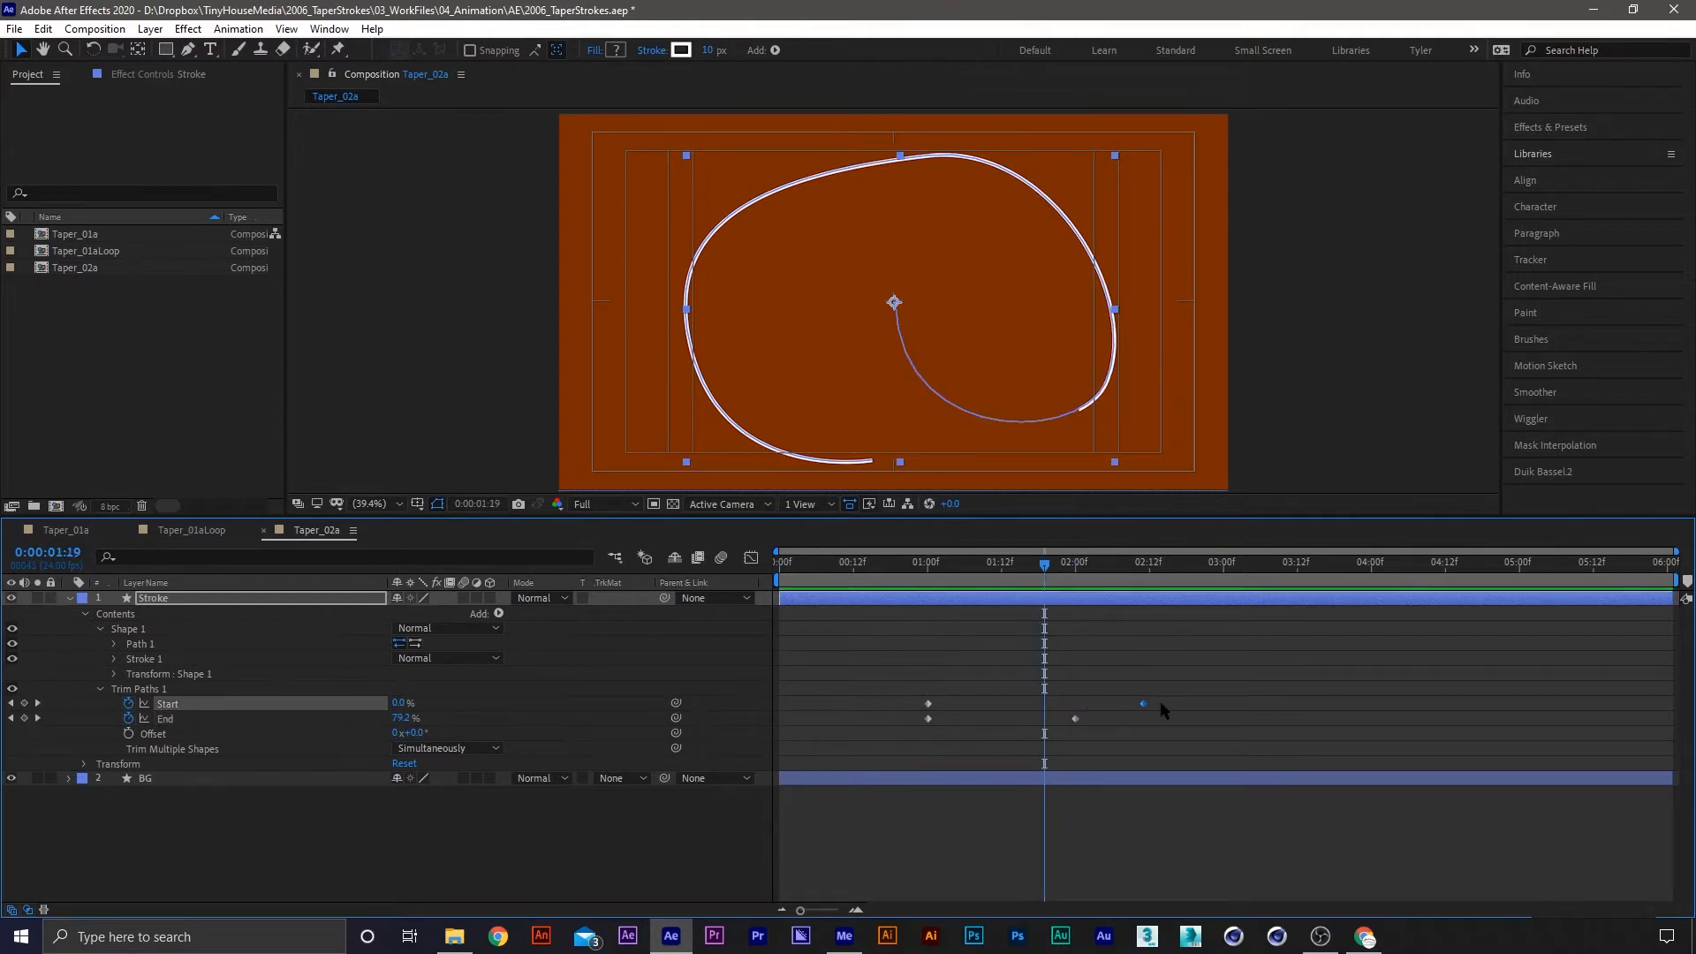
left_click_drag(1163, 711, 1200, 711)
left_click_drag(928, 704, 1057, 704)
mouse_move(1069, 574)
left_mouse_down()
mouse_move(1042, 573)
mouse_move(1180, 574)
left_mouse_up()
left_click_drag(408, 710, 507, 704)
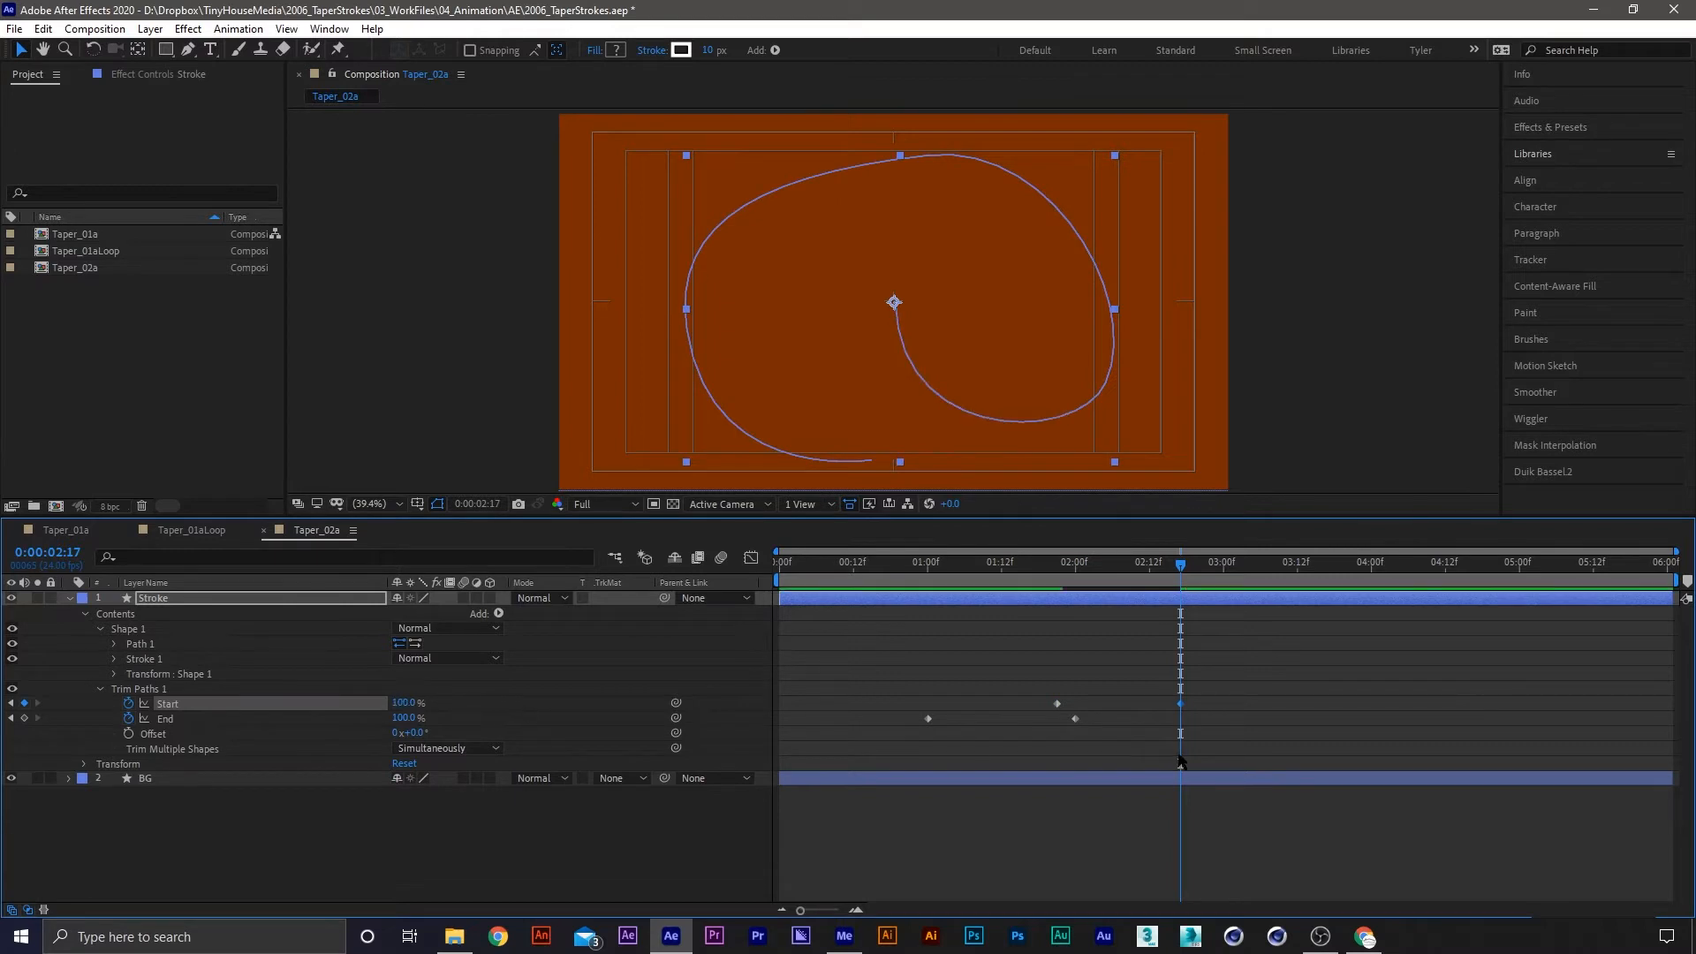
Preview the trimmed stroke animation from the 1-second mark and check how the stroke draws on and off
left_click(1222, 663)
left_click(946, 576)
mouse_move(947, 573)
left_mouse_down()
mouse_move(1109, 578)
mouse_move(926, 590)
left_mouse_up()
key("space")
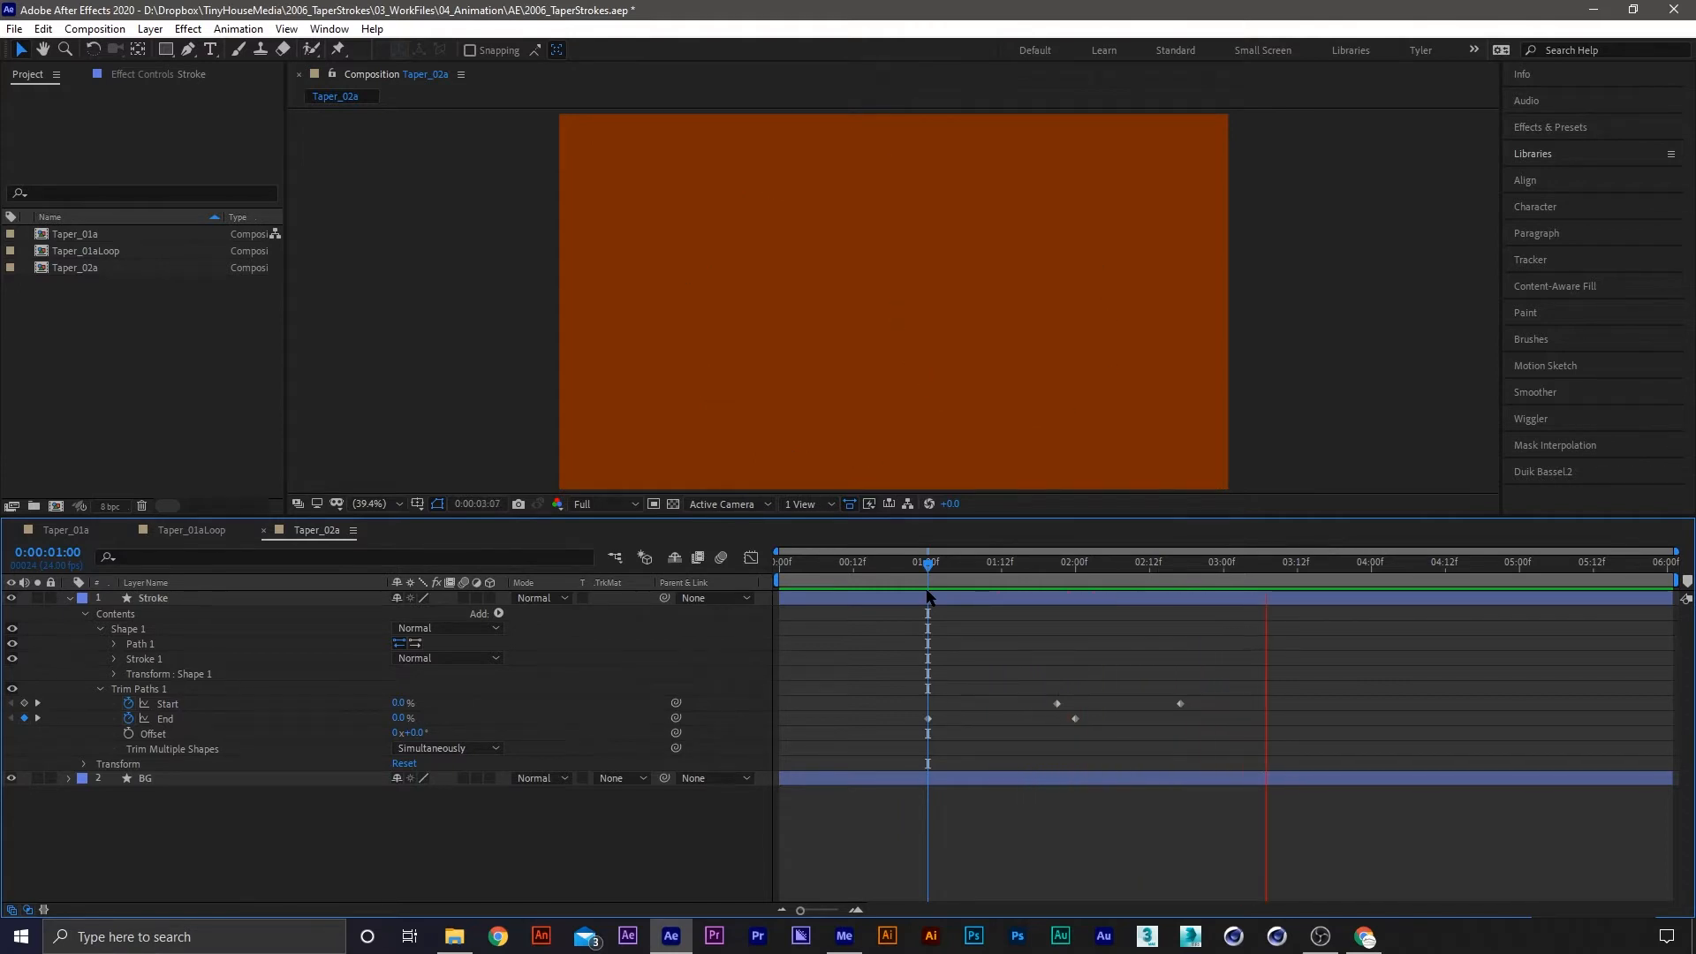
key("space")
mouse_move(958, 575)
left_mouse_down()
mouse_move(1069, 574)
mouse_move(998, 574)
mouse_move(1048, 574)
left_mouse_up()
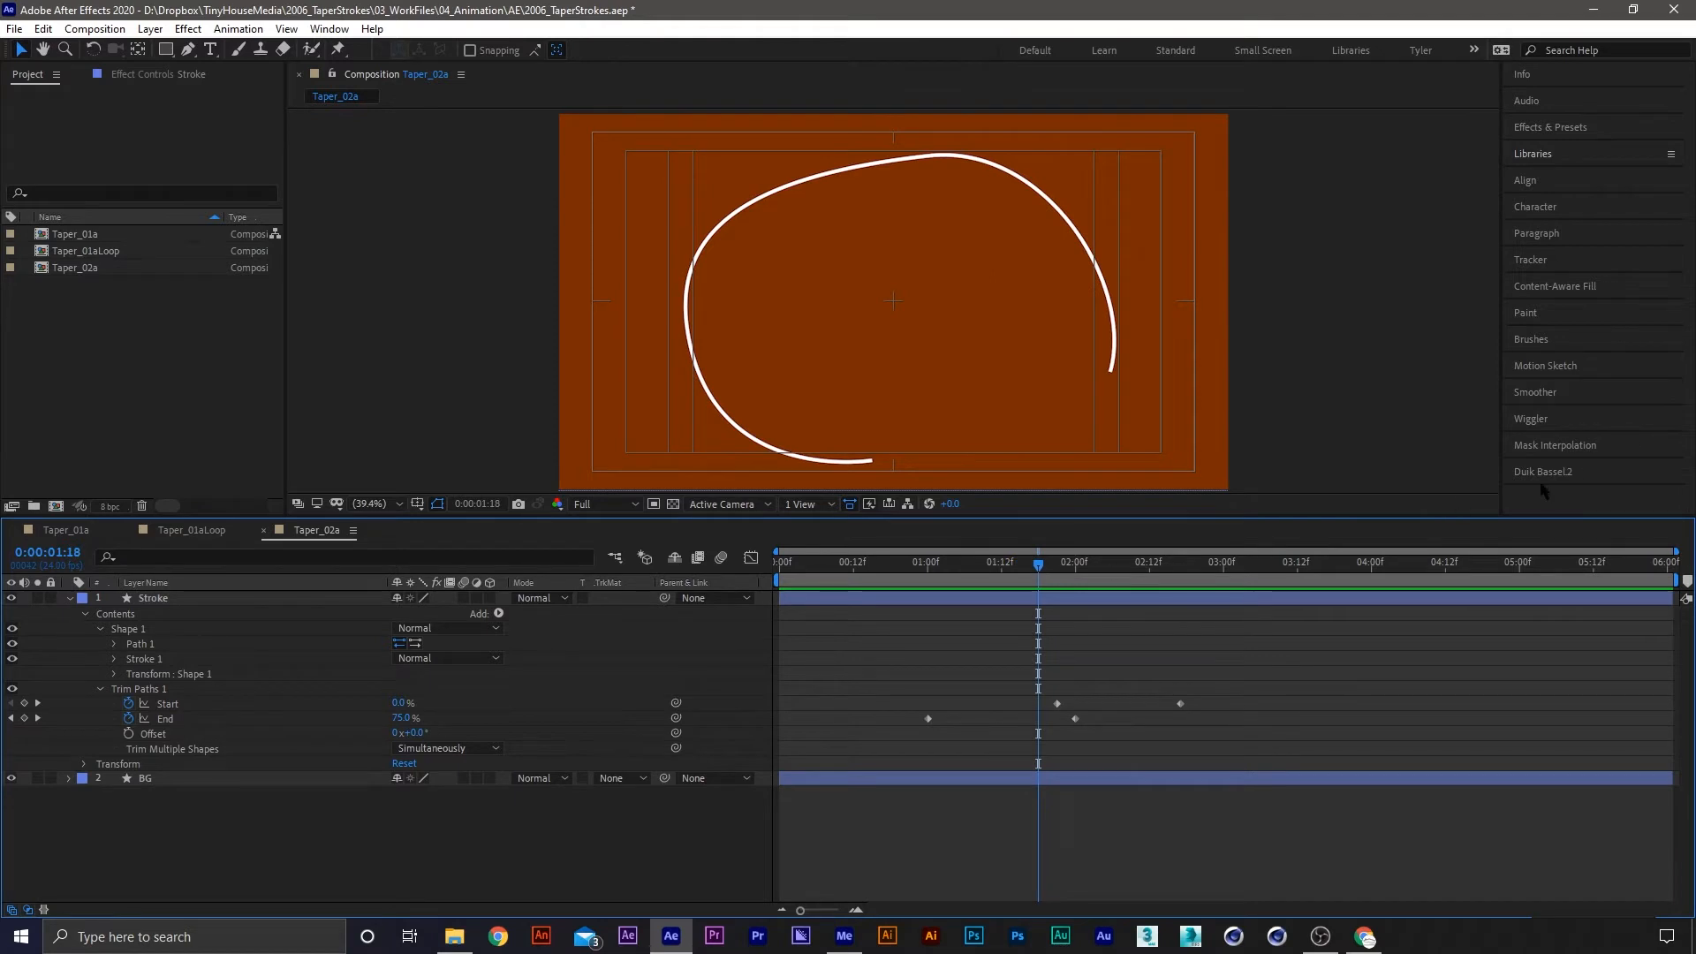
left_click_drag(1039, 564, 1077, 563)
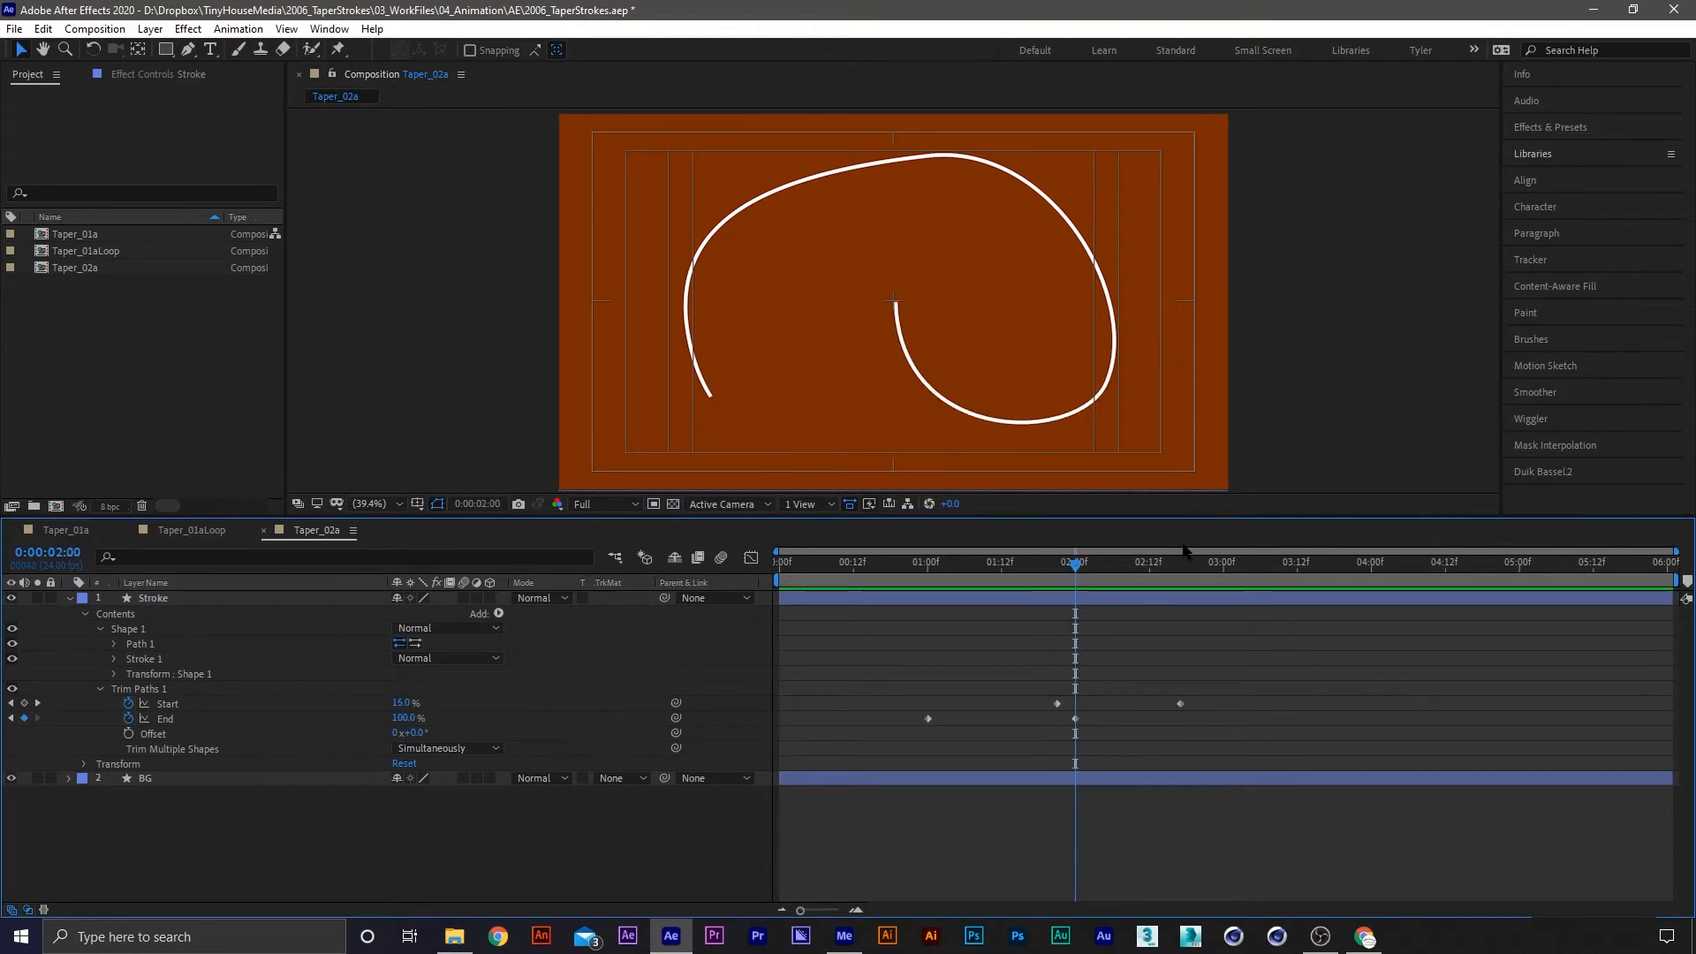
Save the project and bring up the Animation tools of Duik Bassel.2
key("ctrl+s")
left_click(1544, 472)
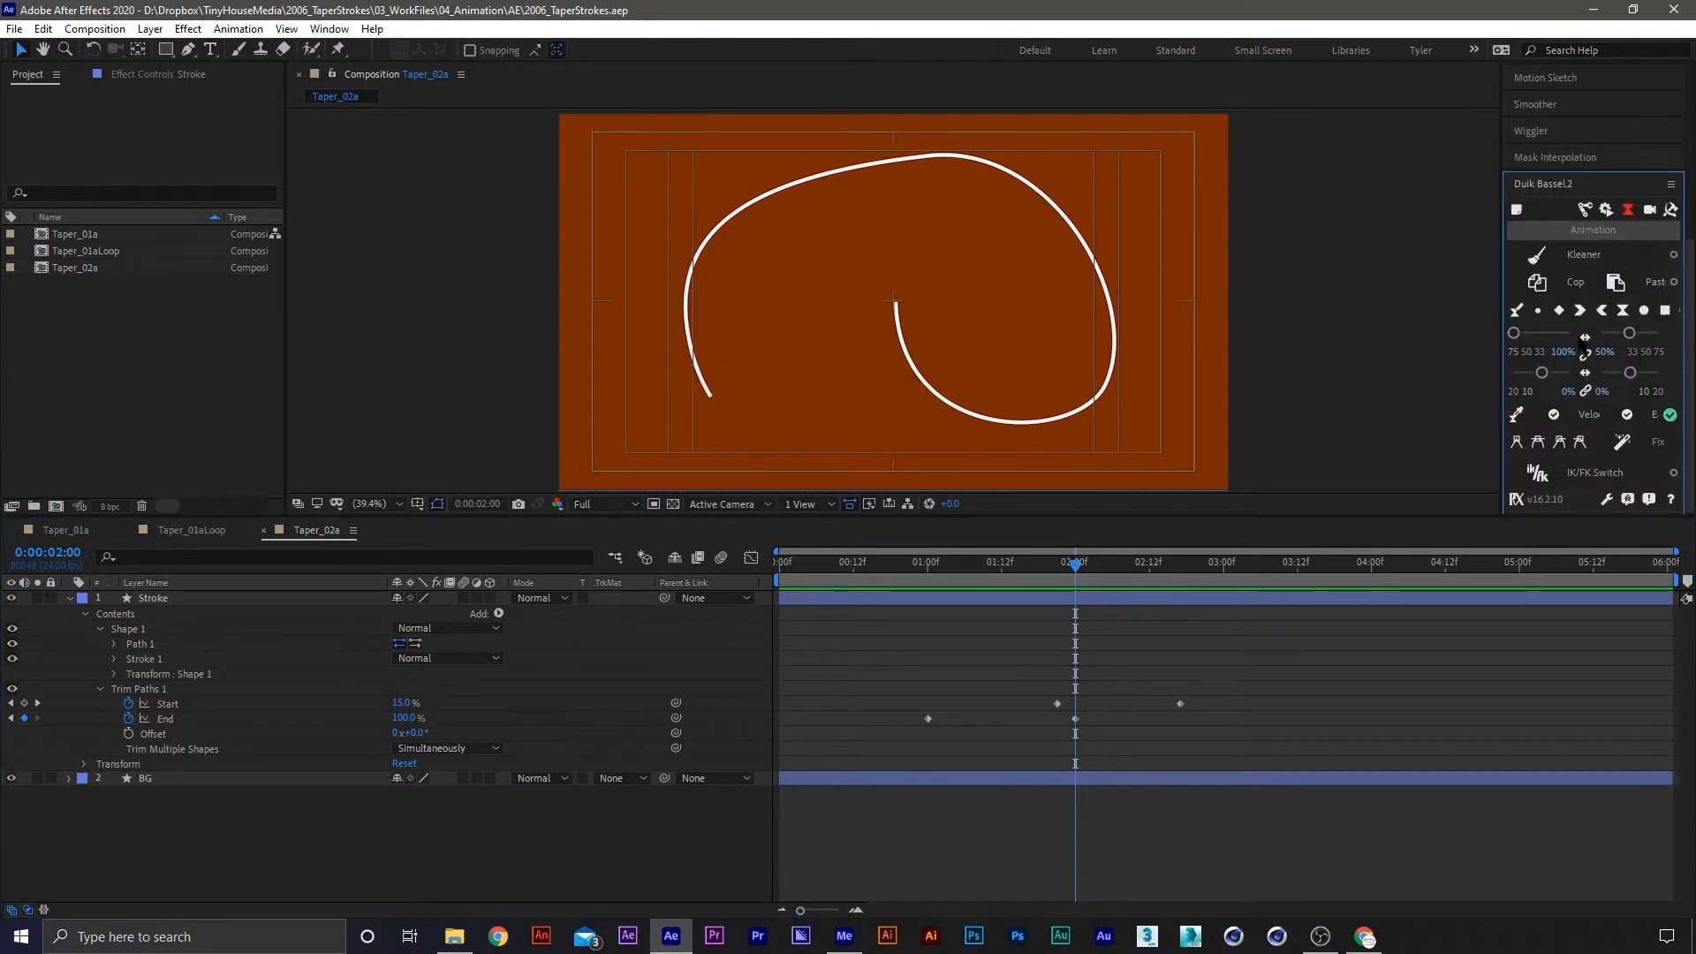
left_click(1585, 213)
left_click(1606, 212)
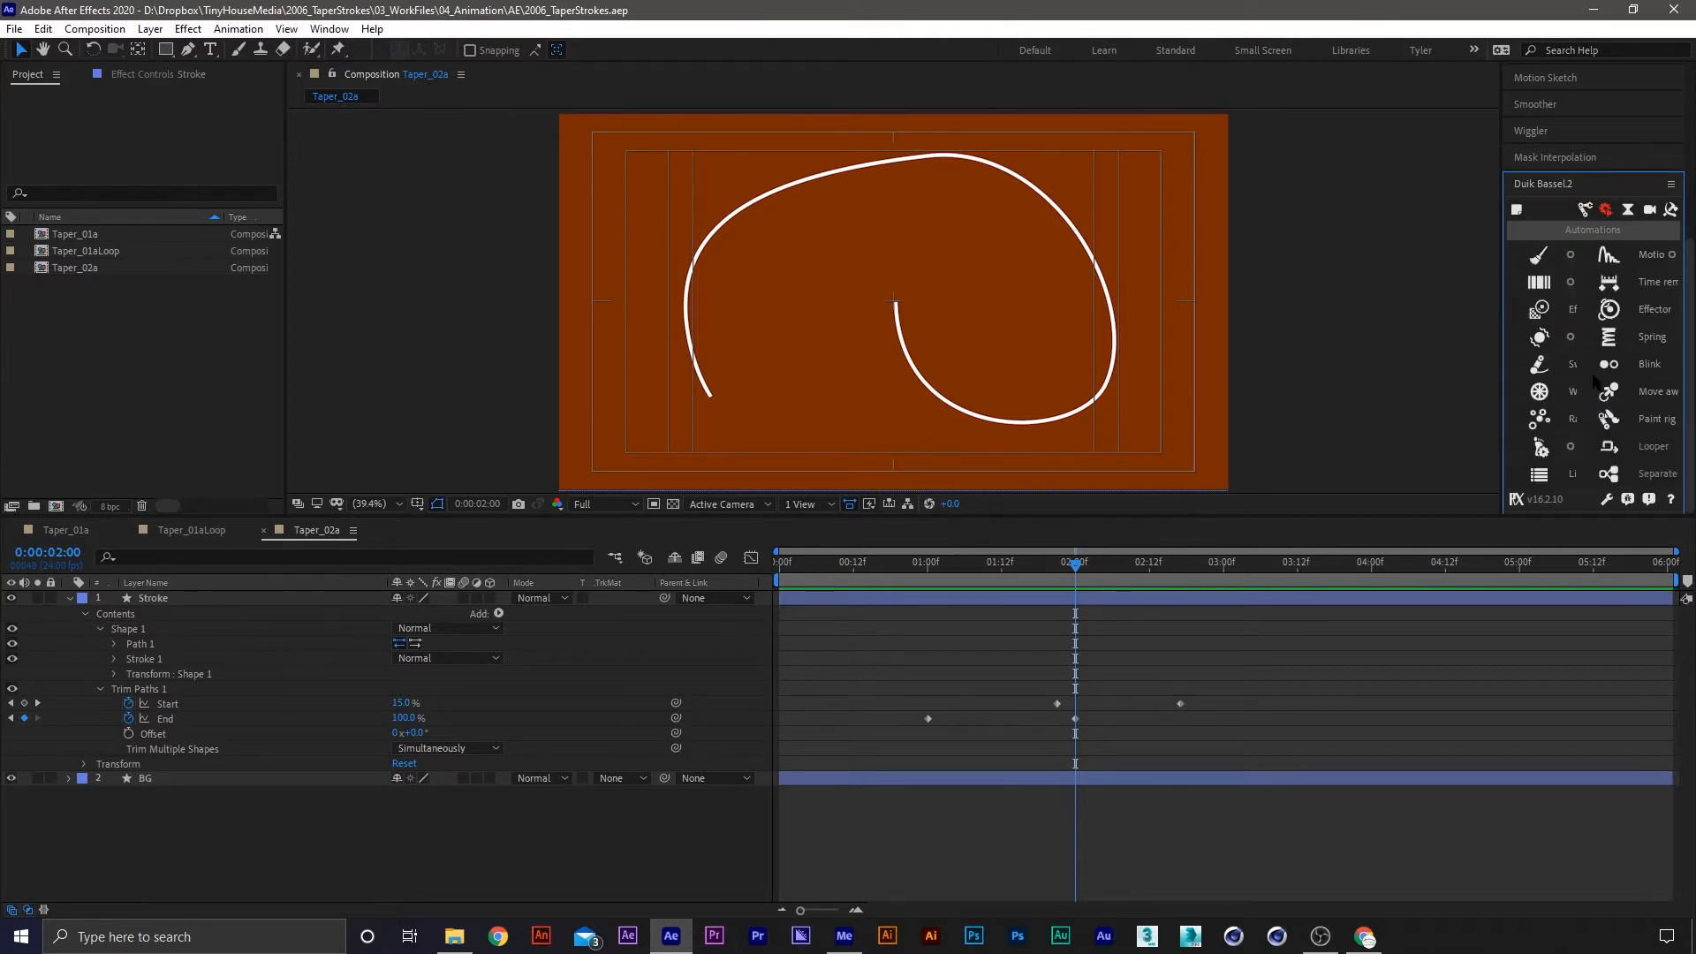
left_click(1628, 212)
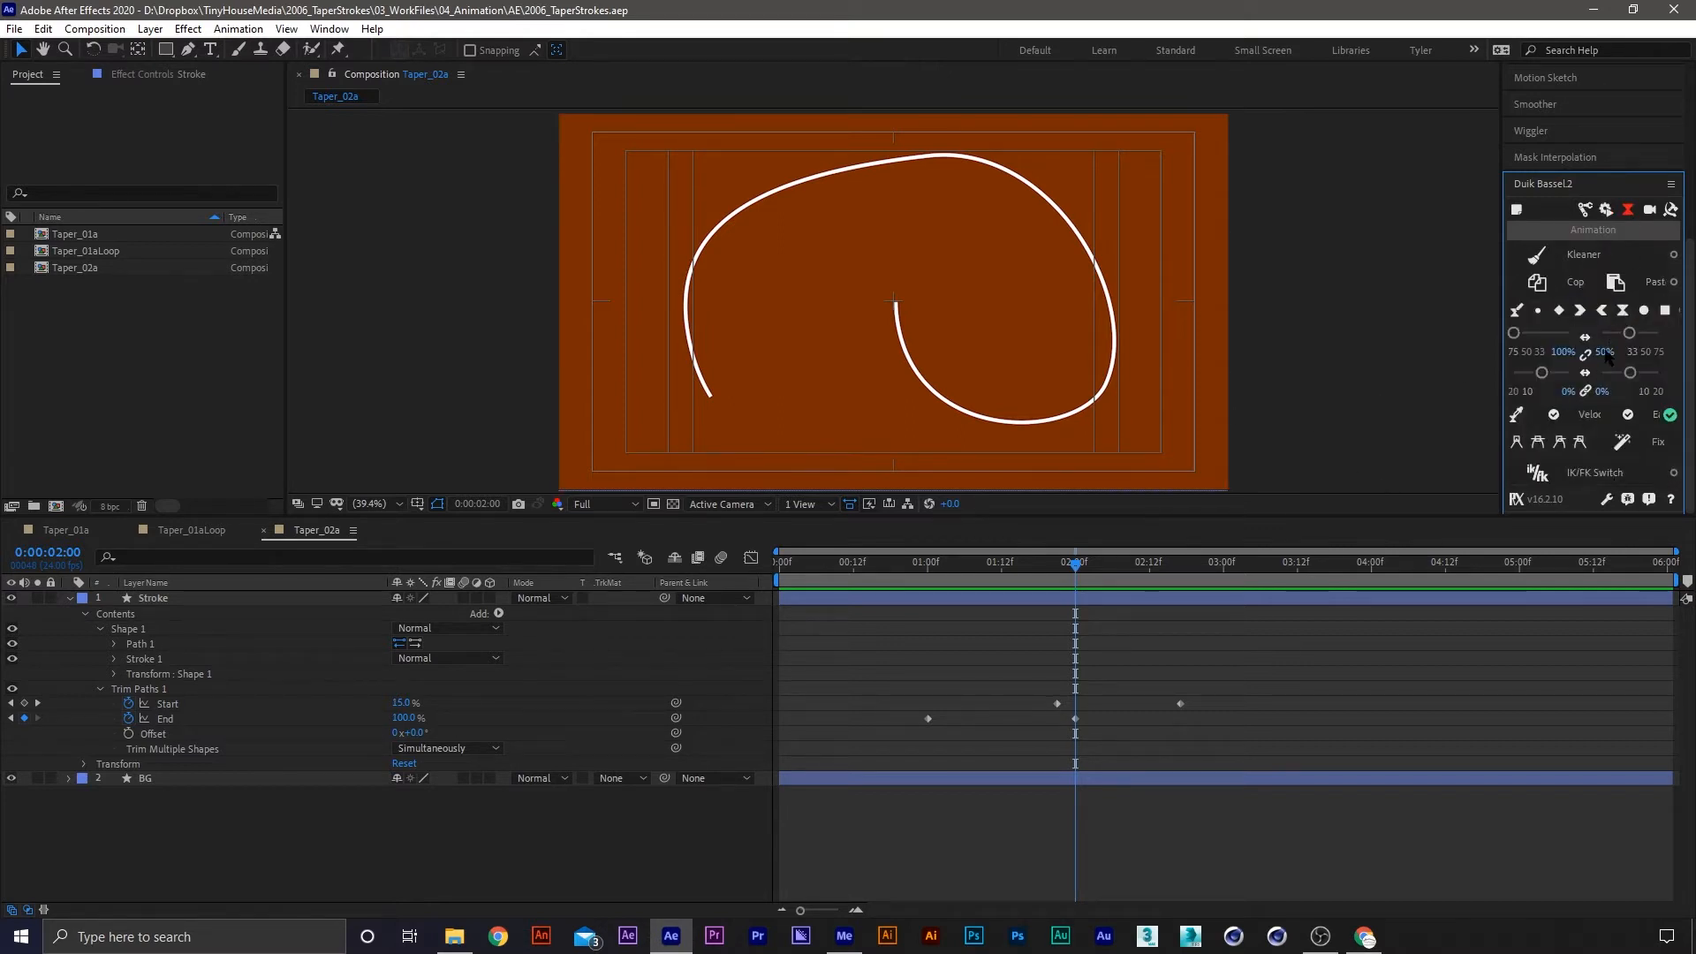
Ease the first Trim Paths End keyframe with Duik, using a 75% incoming value
left_click(989, 570)
mouse_move(950, 693)
left_mouse_down()
mouse_move(940, 725)
mouse_move(862, 779)
left_mouse_up()
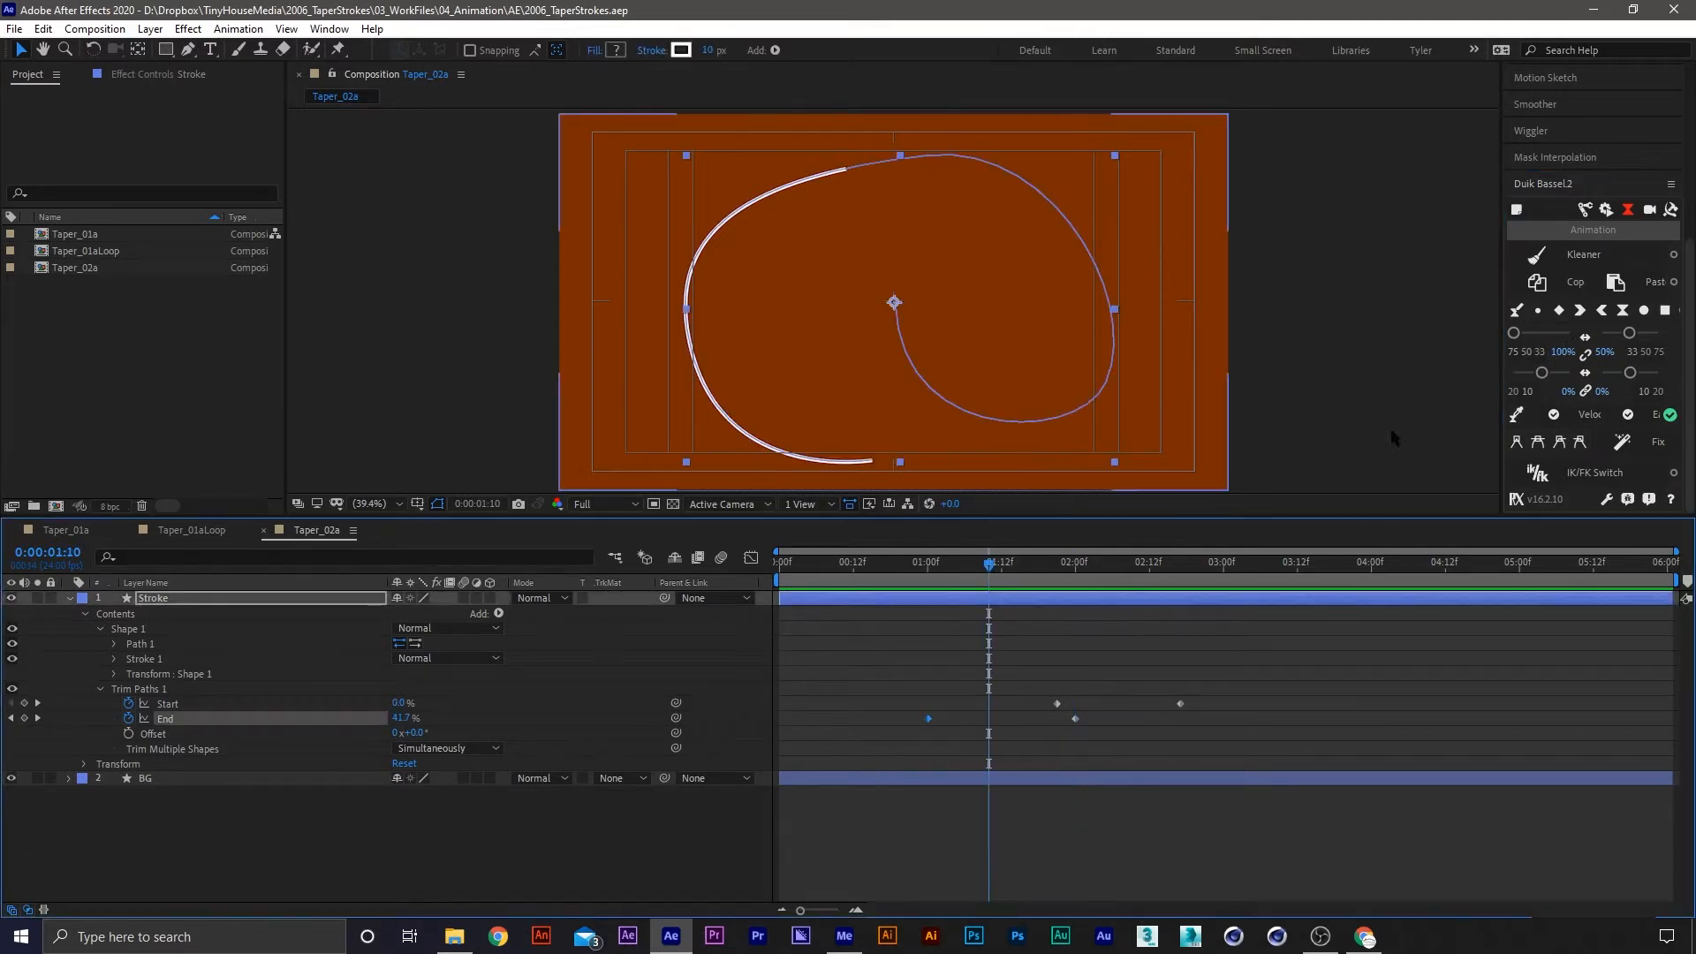
left_click(1563, 356)
type("75")
key("Return")
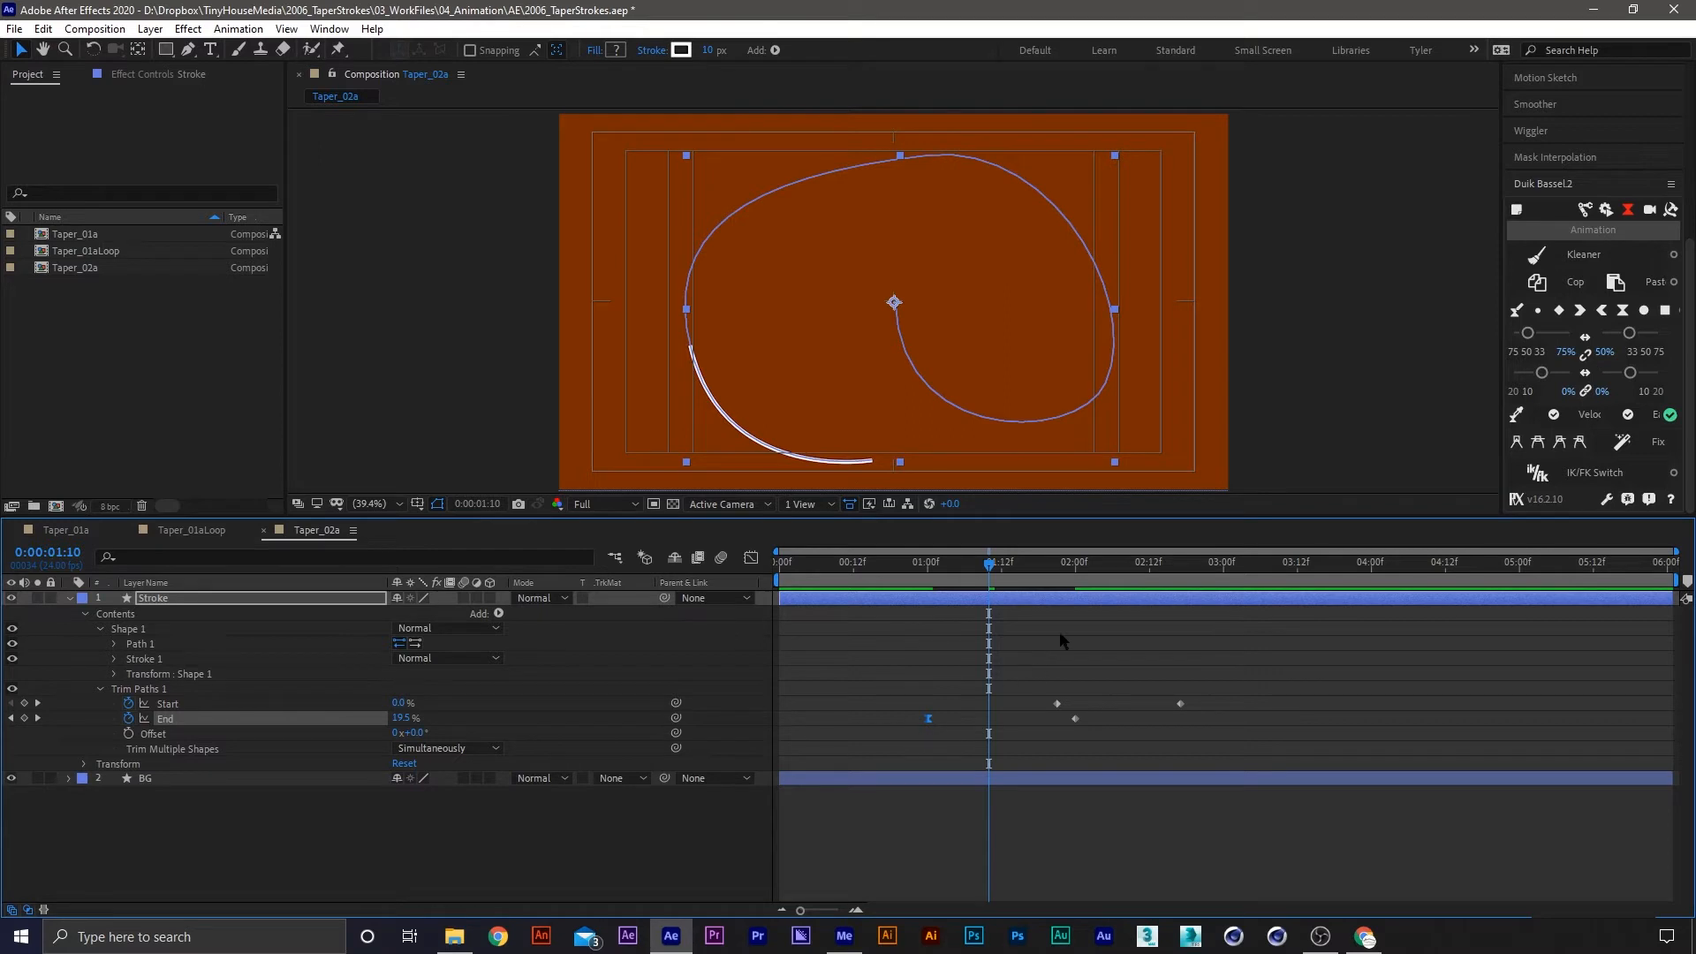
Try outgoing easing values of 75% and 50% on the first Trim Paths End keyframe
left_click(1604, 351)
type("75")
key("Return")
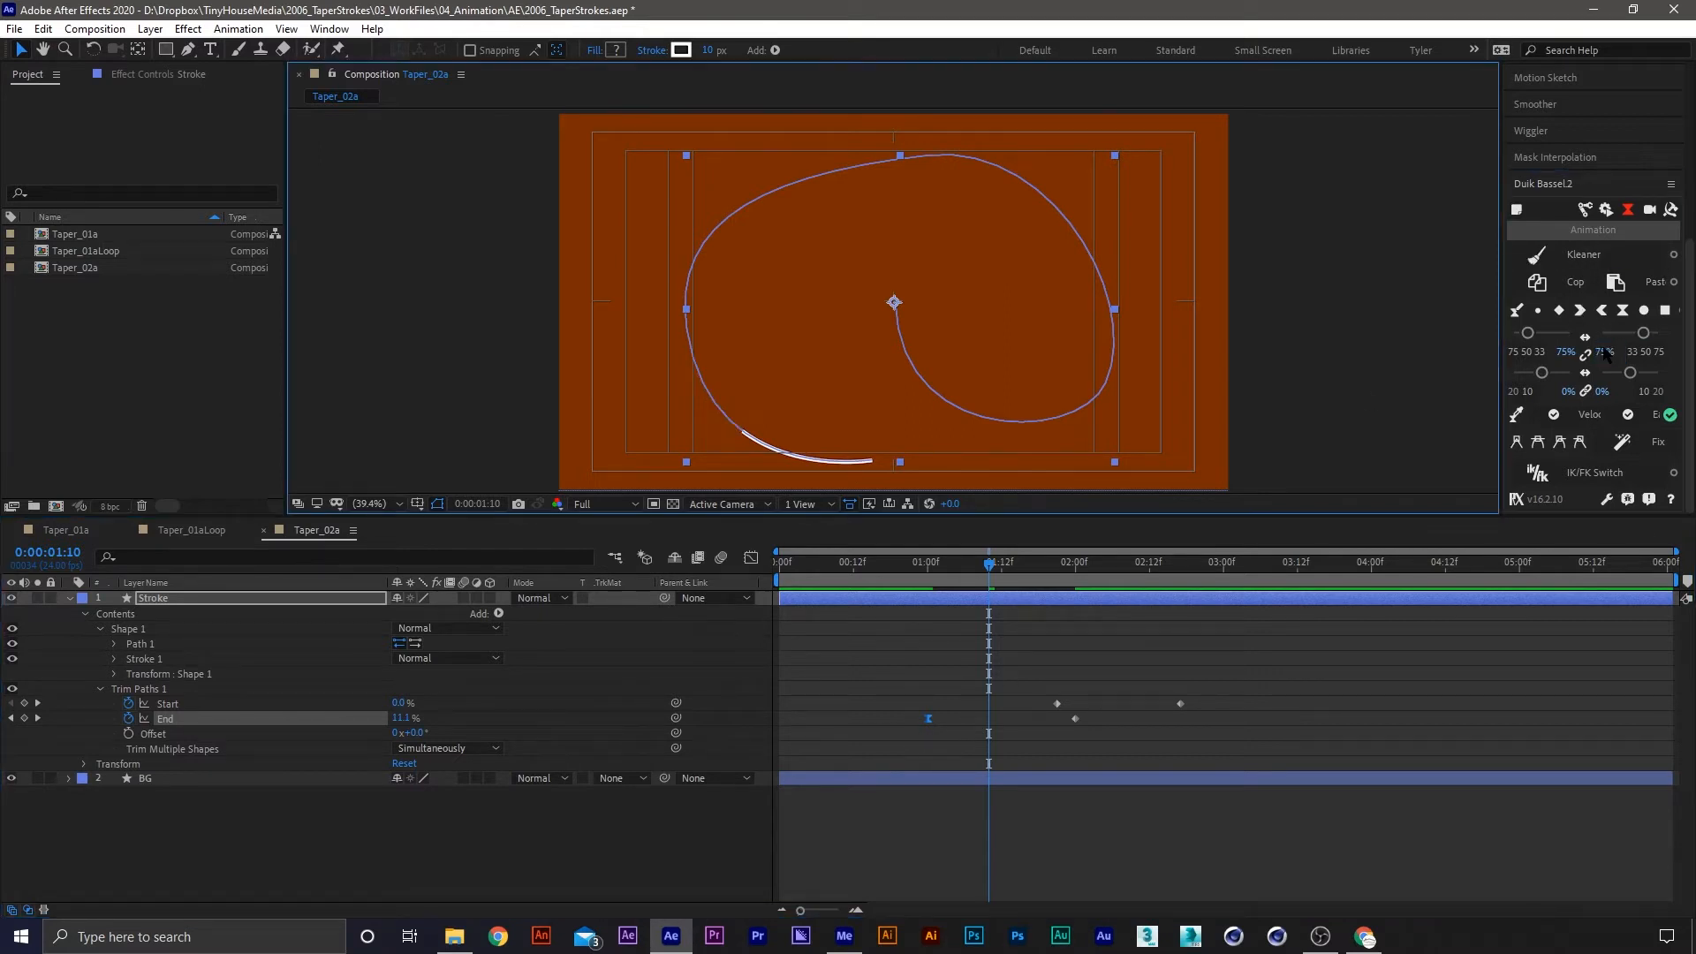
left_click(1604, 352)
type("50")
key("Return")
Set the first End keyframe's outgoing easing to 100% and preview the animation from the 1-second mark
left_click(1605, 351)
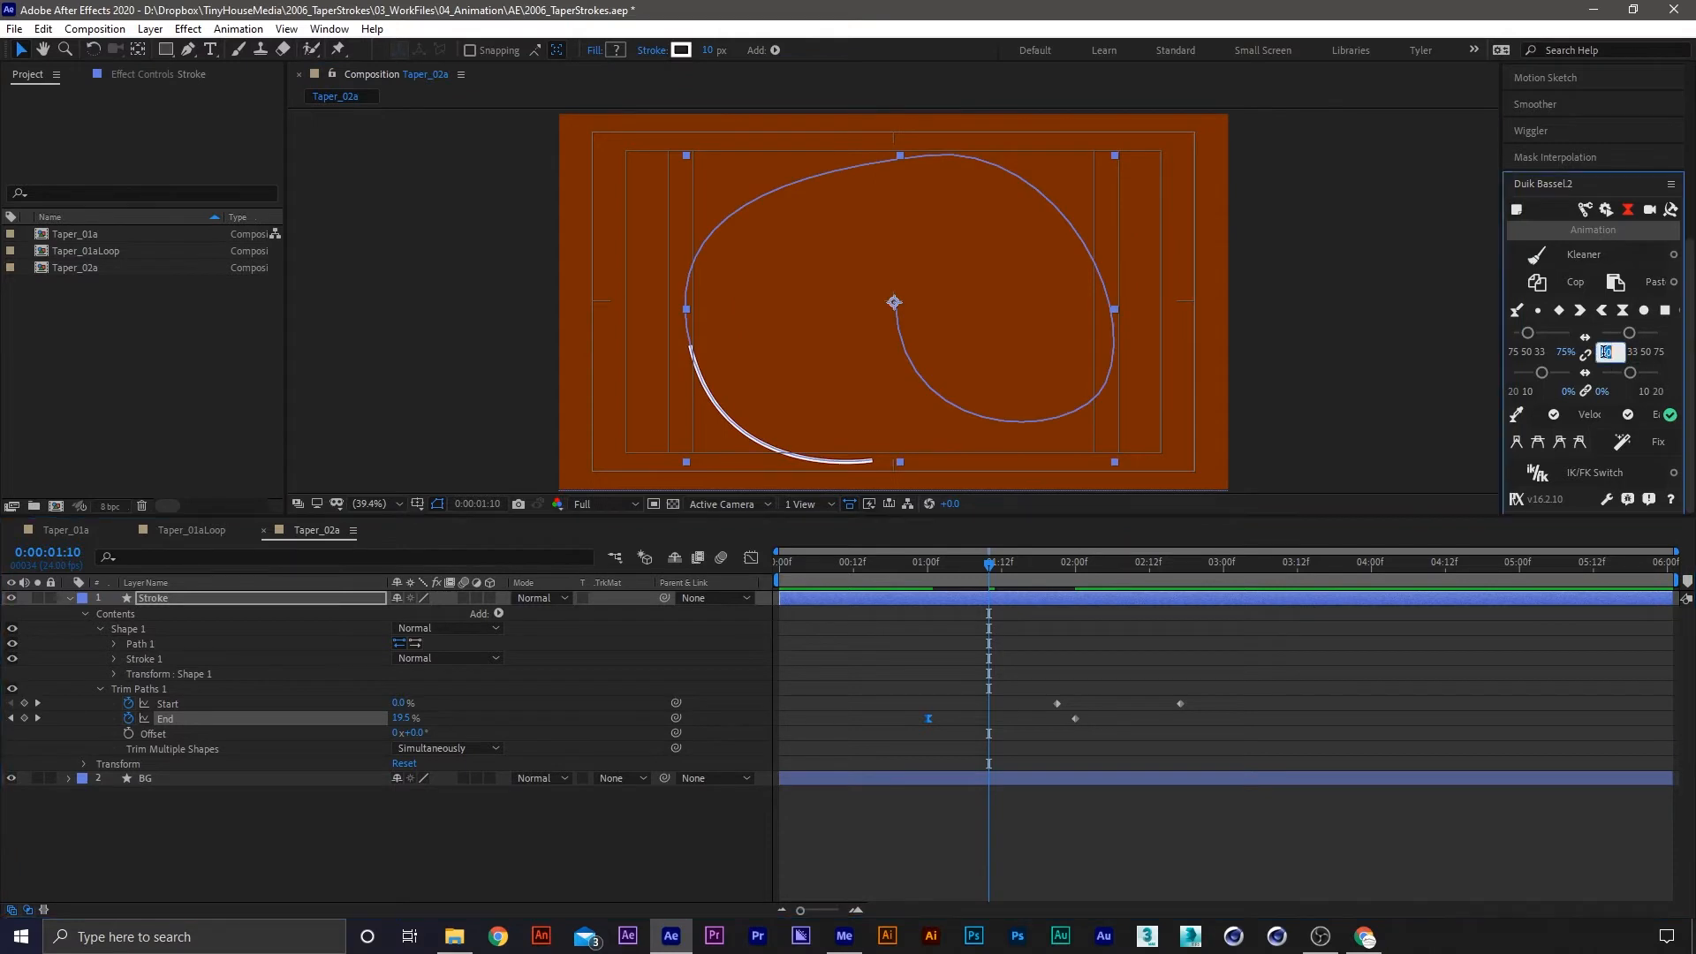
type("100")
key("Return")
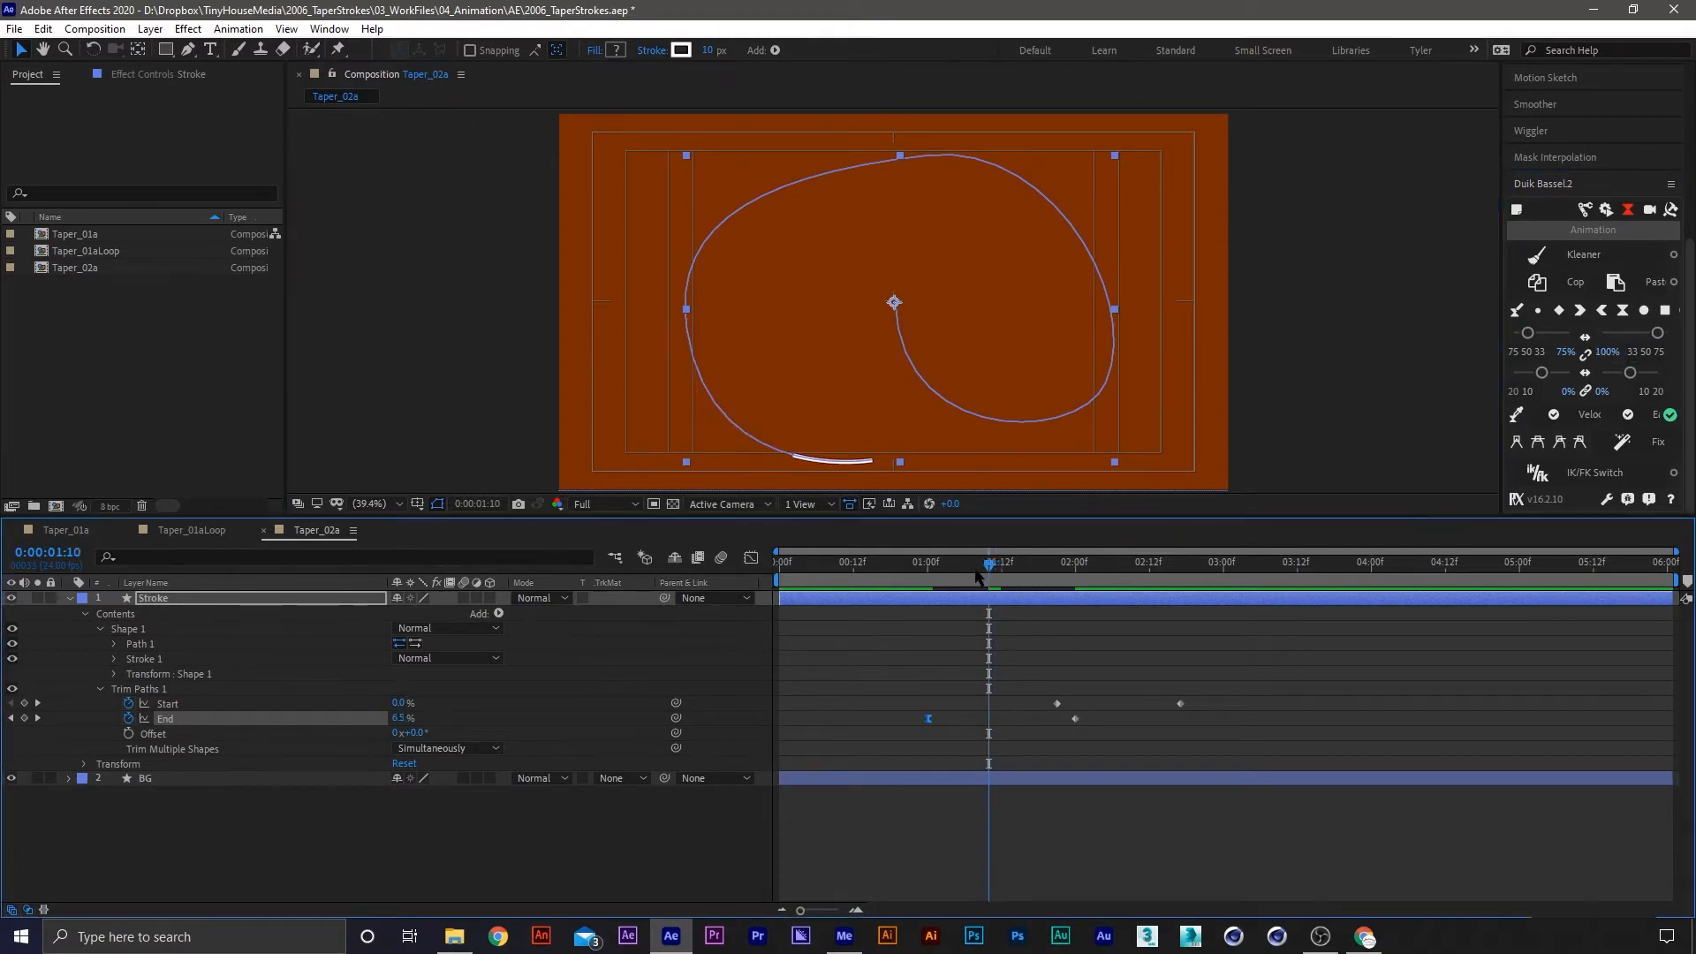
left_click(929, 578)
key("space")
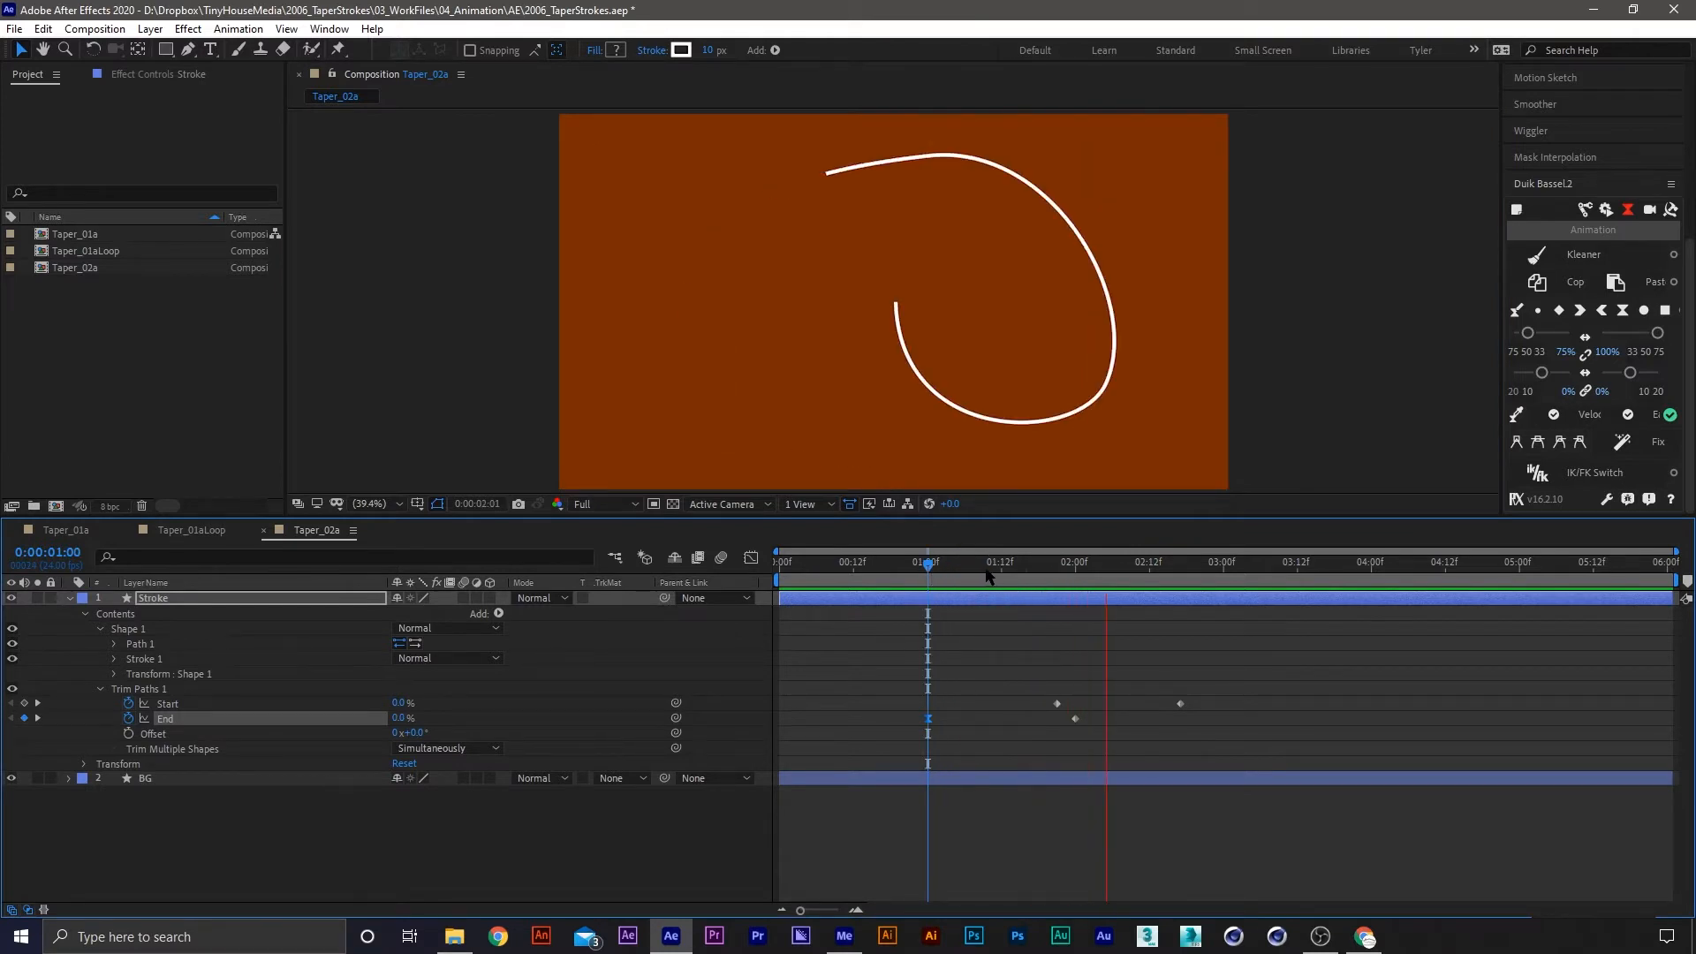
Apply Duik's ease-in to the last Trim Paths Start keyframe and save the project
left_click_drag(1018, 565, 1137, 570)
left_click_drag(1236, 667, 1157, 726)
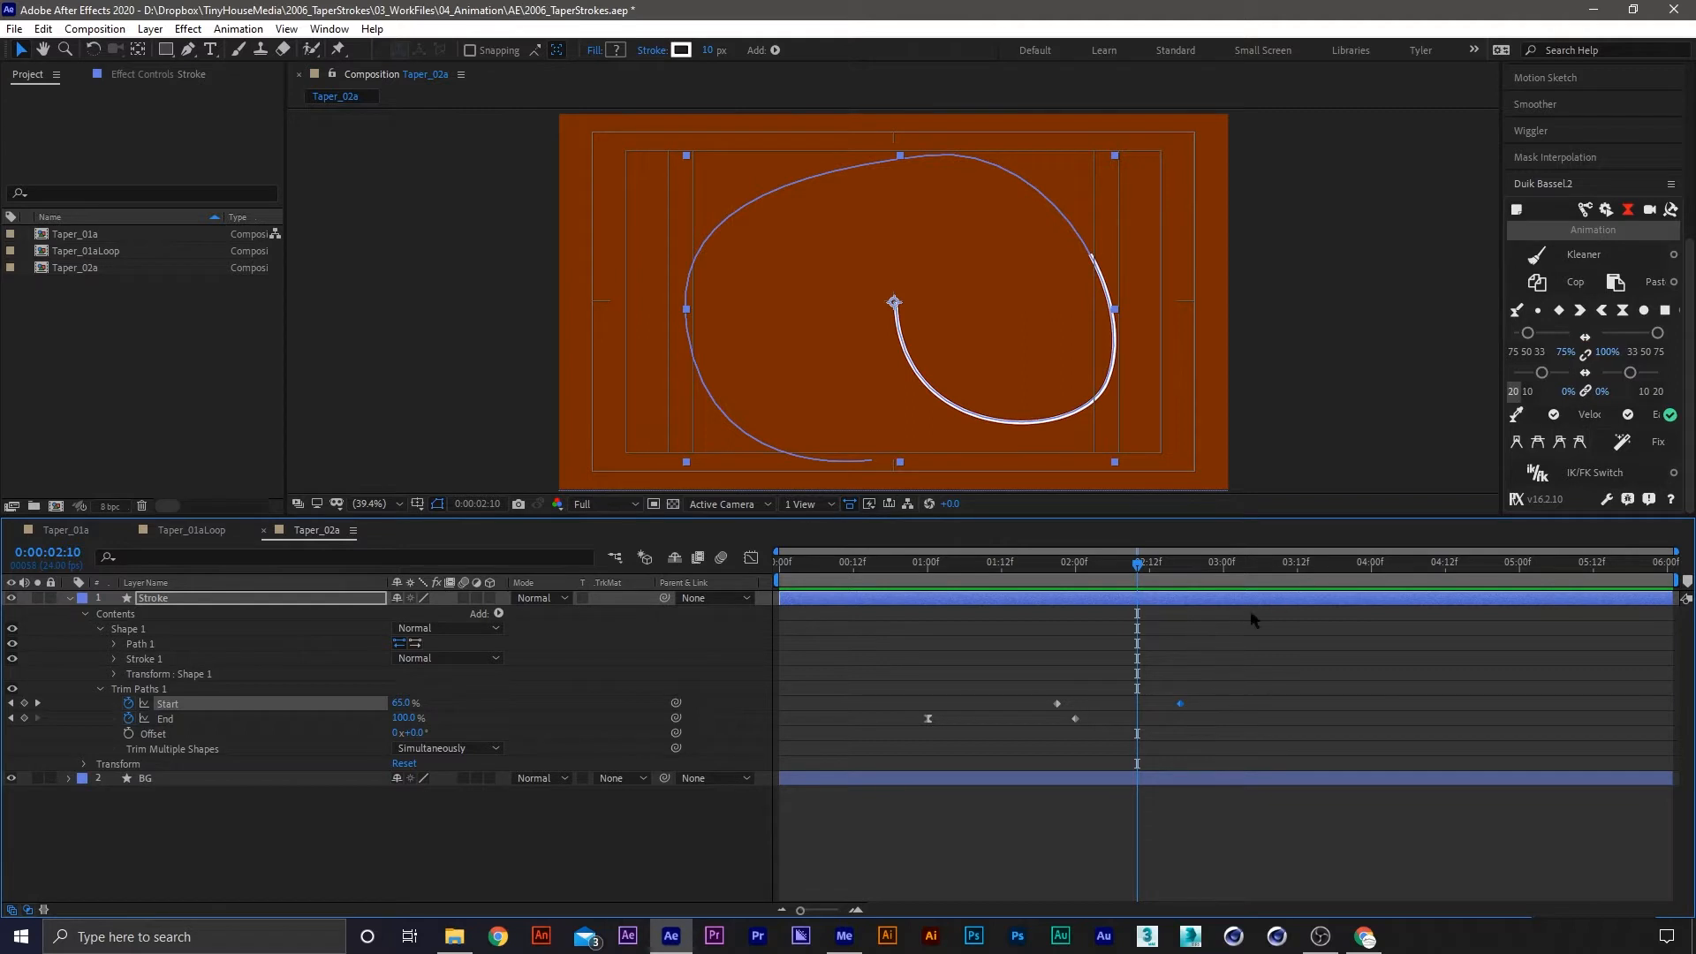
left_click(1581, 313)
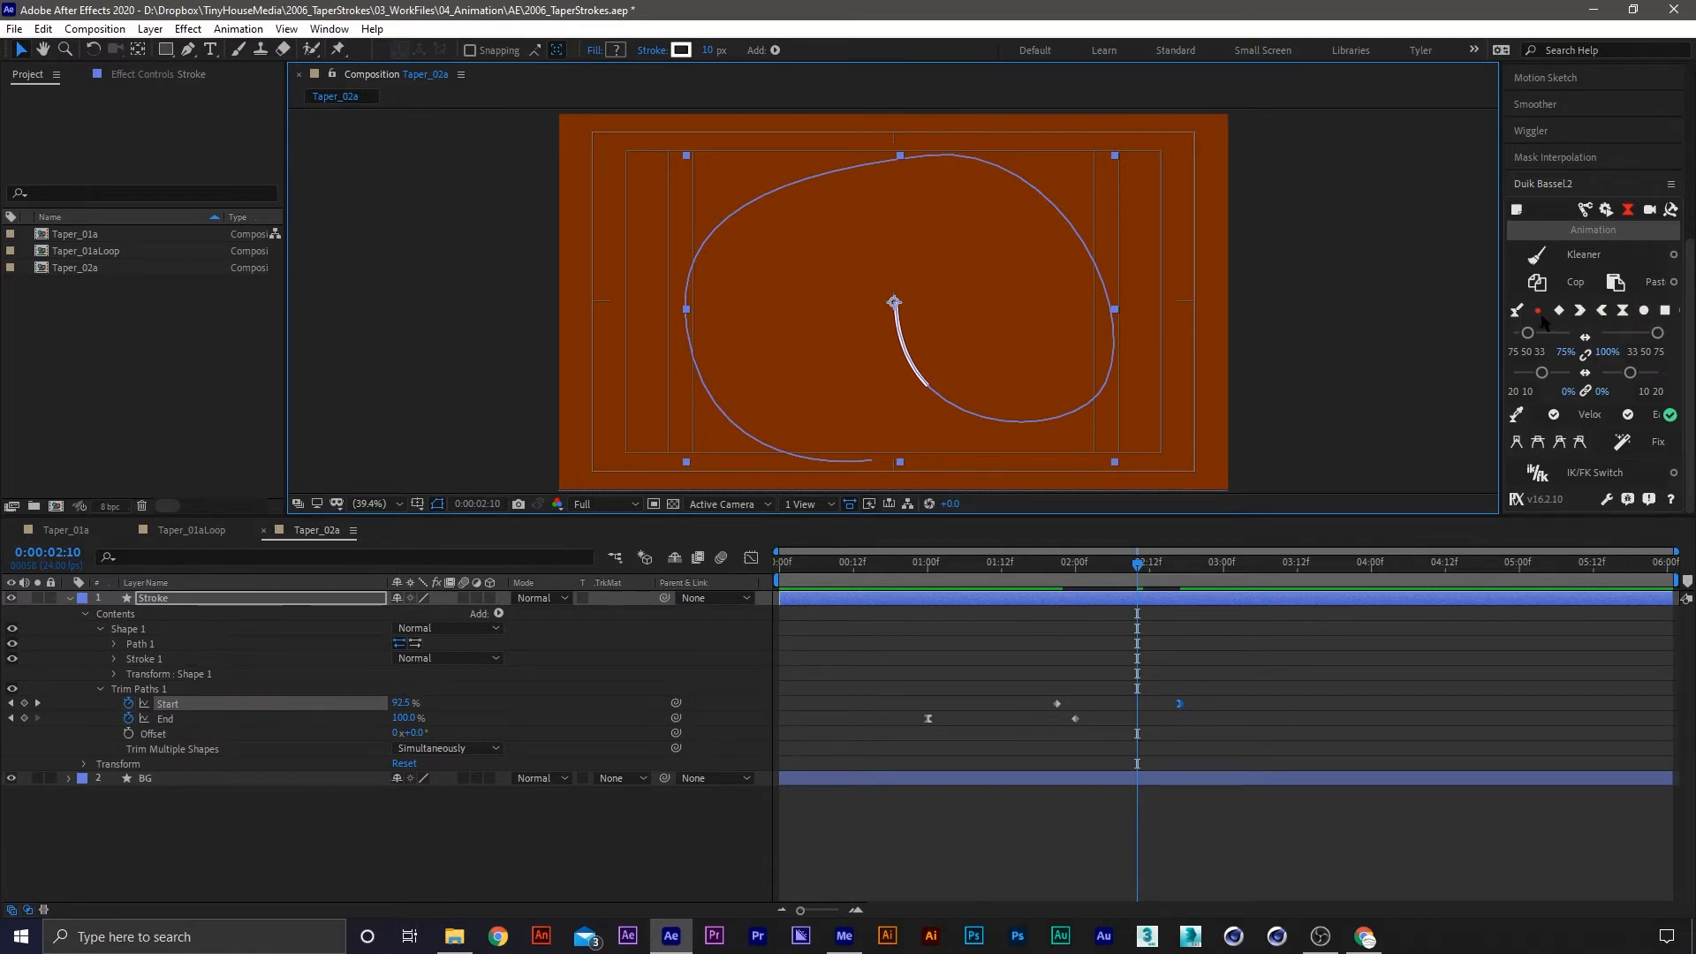
right_click(1058, 703)
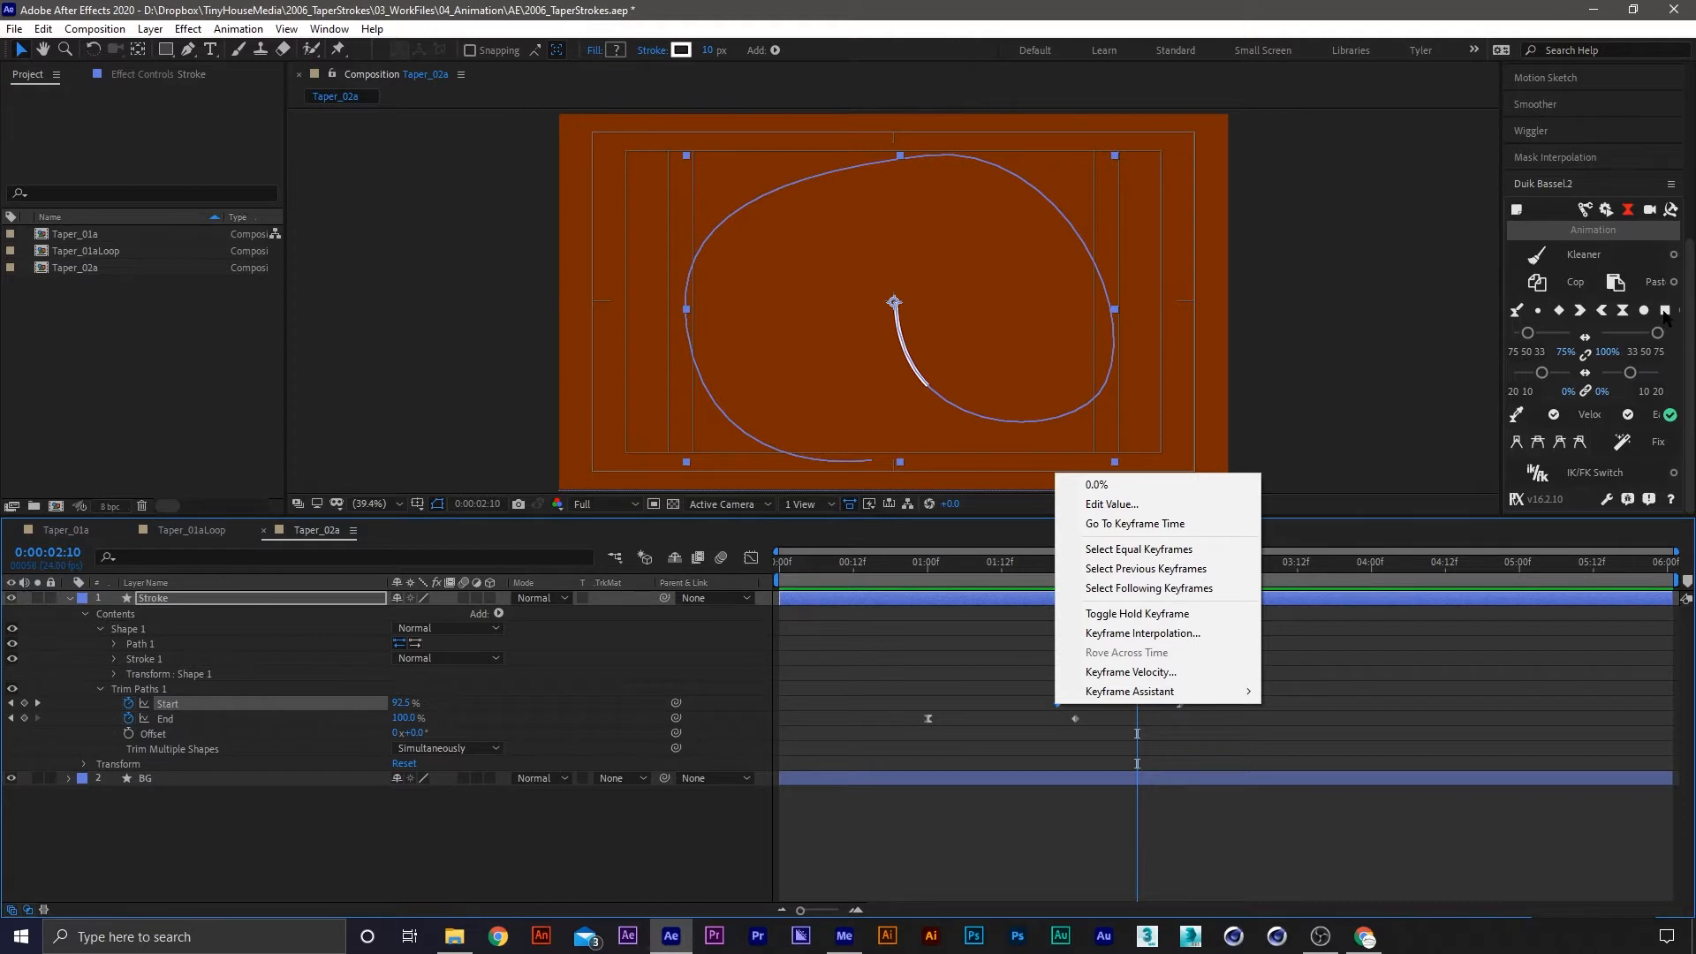
left_click(976, 693)
key("ctrl+s")
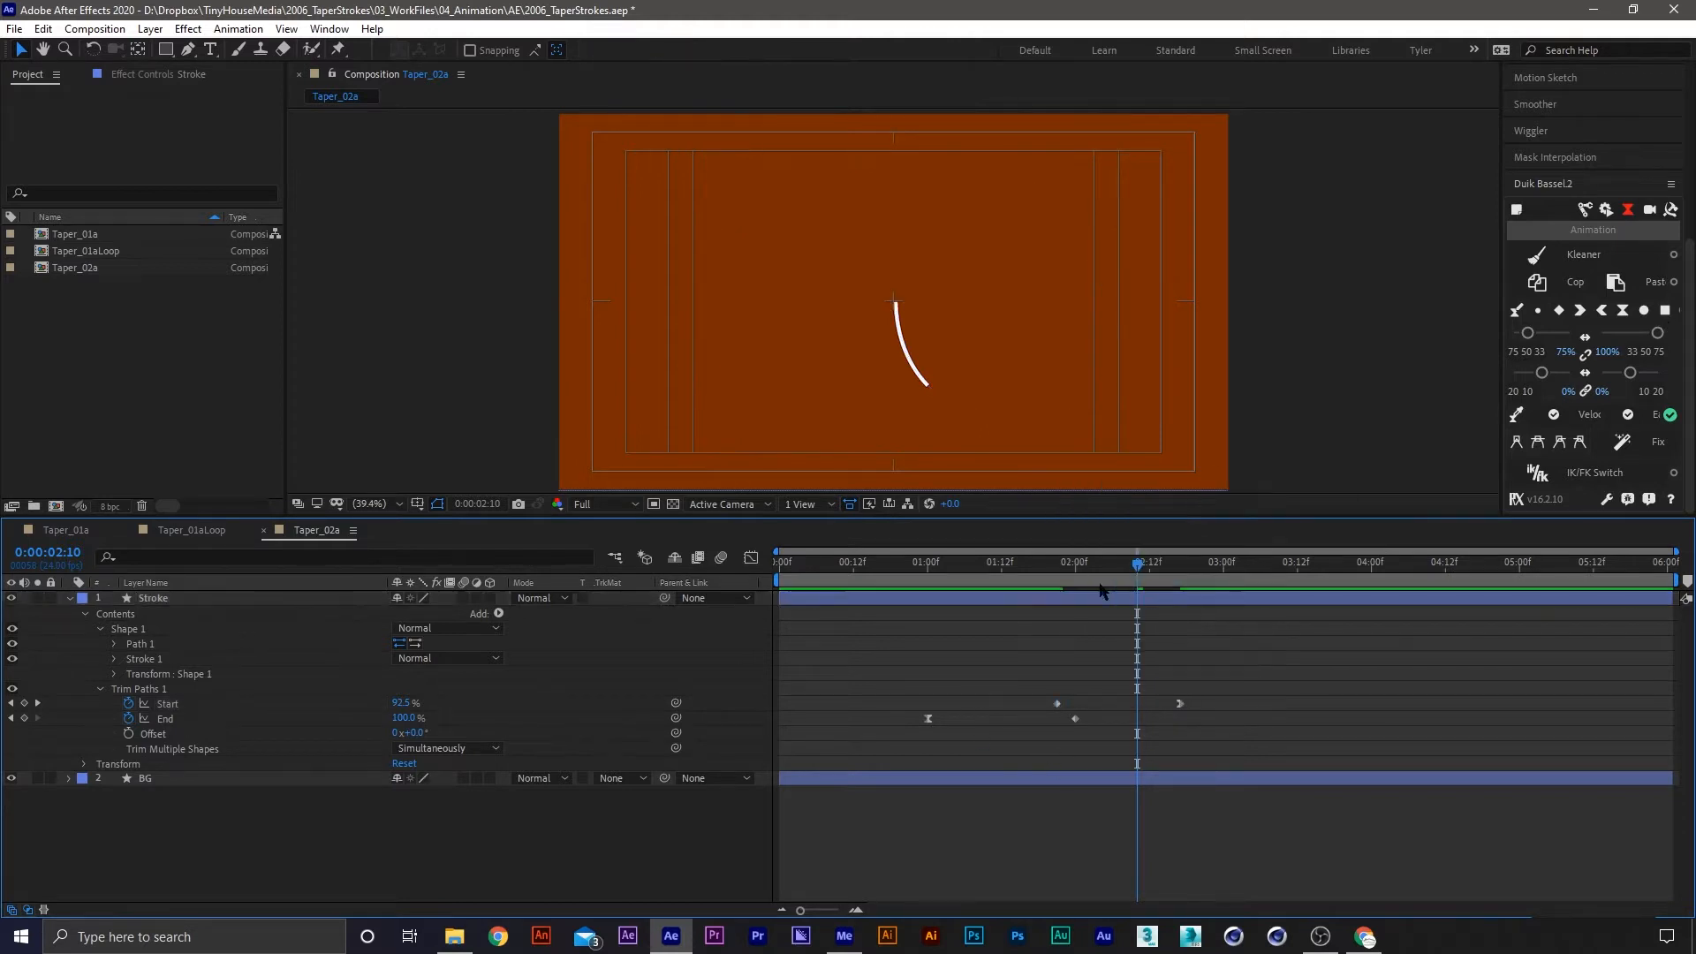
left_click(1105, 563)
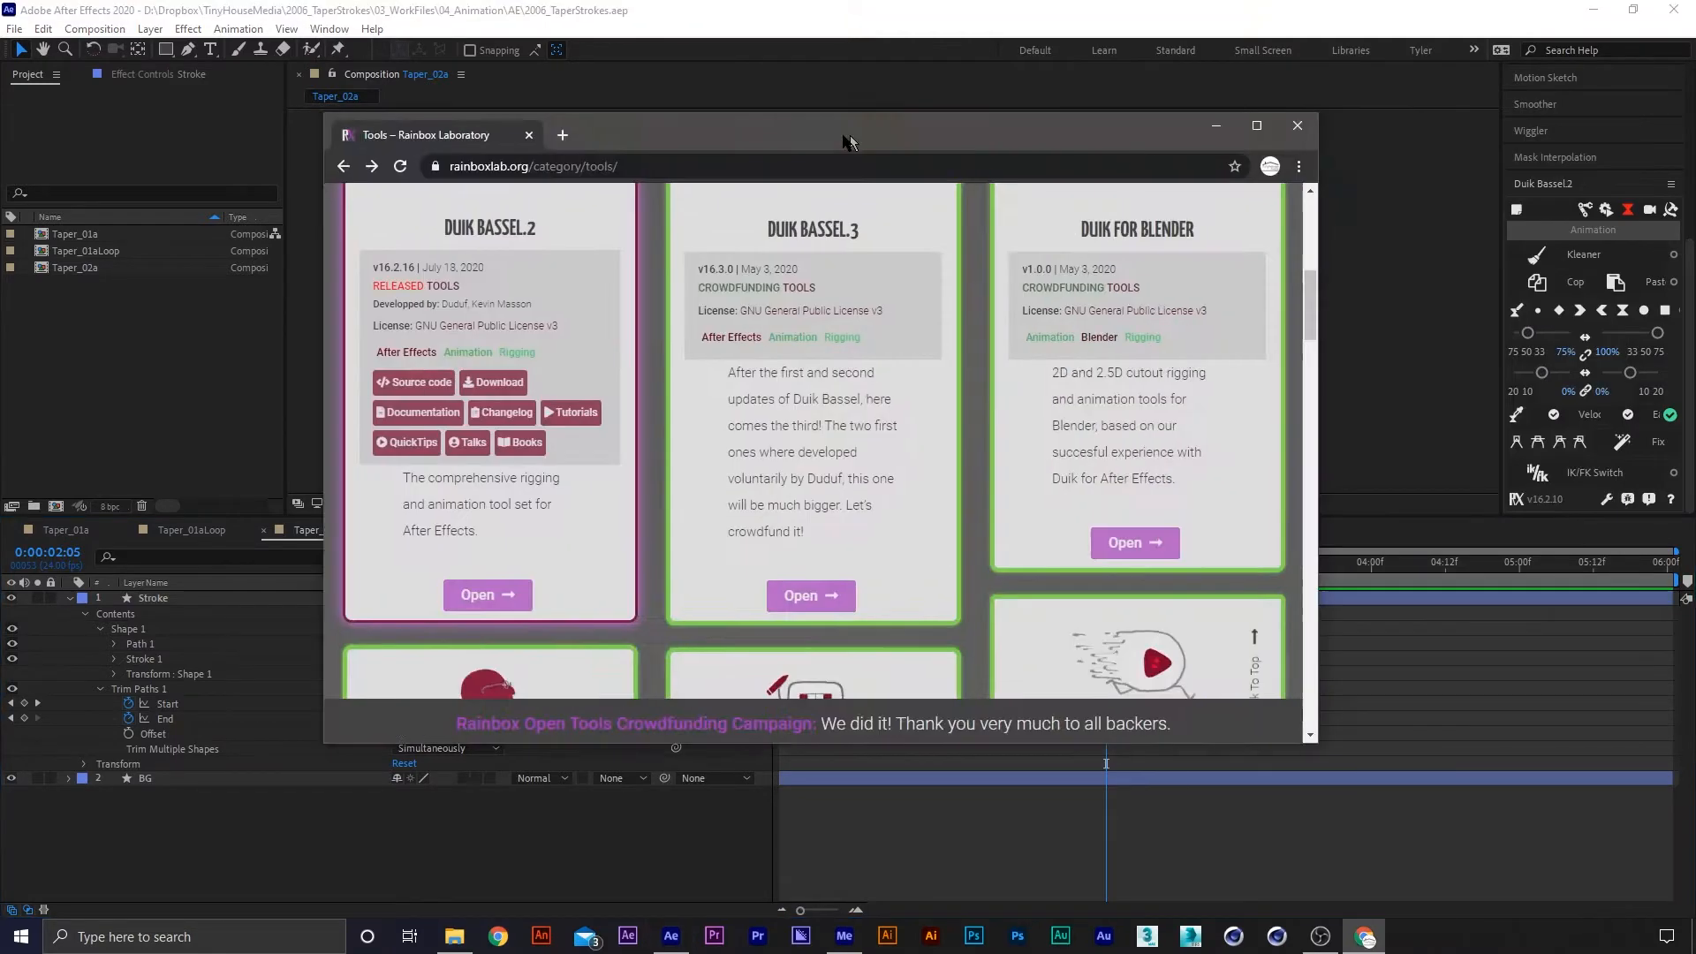
View Duik Bassel.2 on the Rainbox Laboratory tools page in the browser, then return to After Effects
left_click_drag(850, 136, 1007, 256)
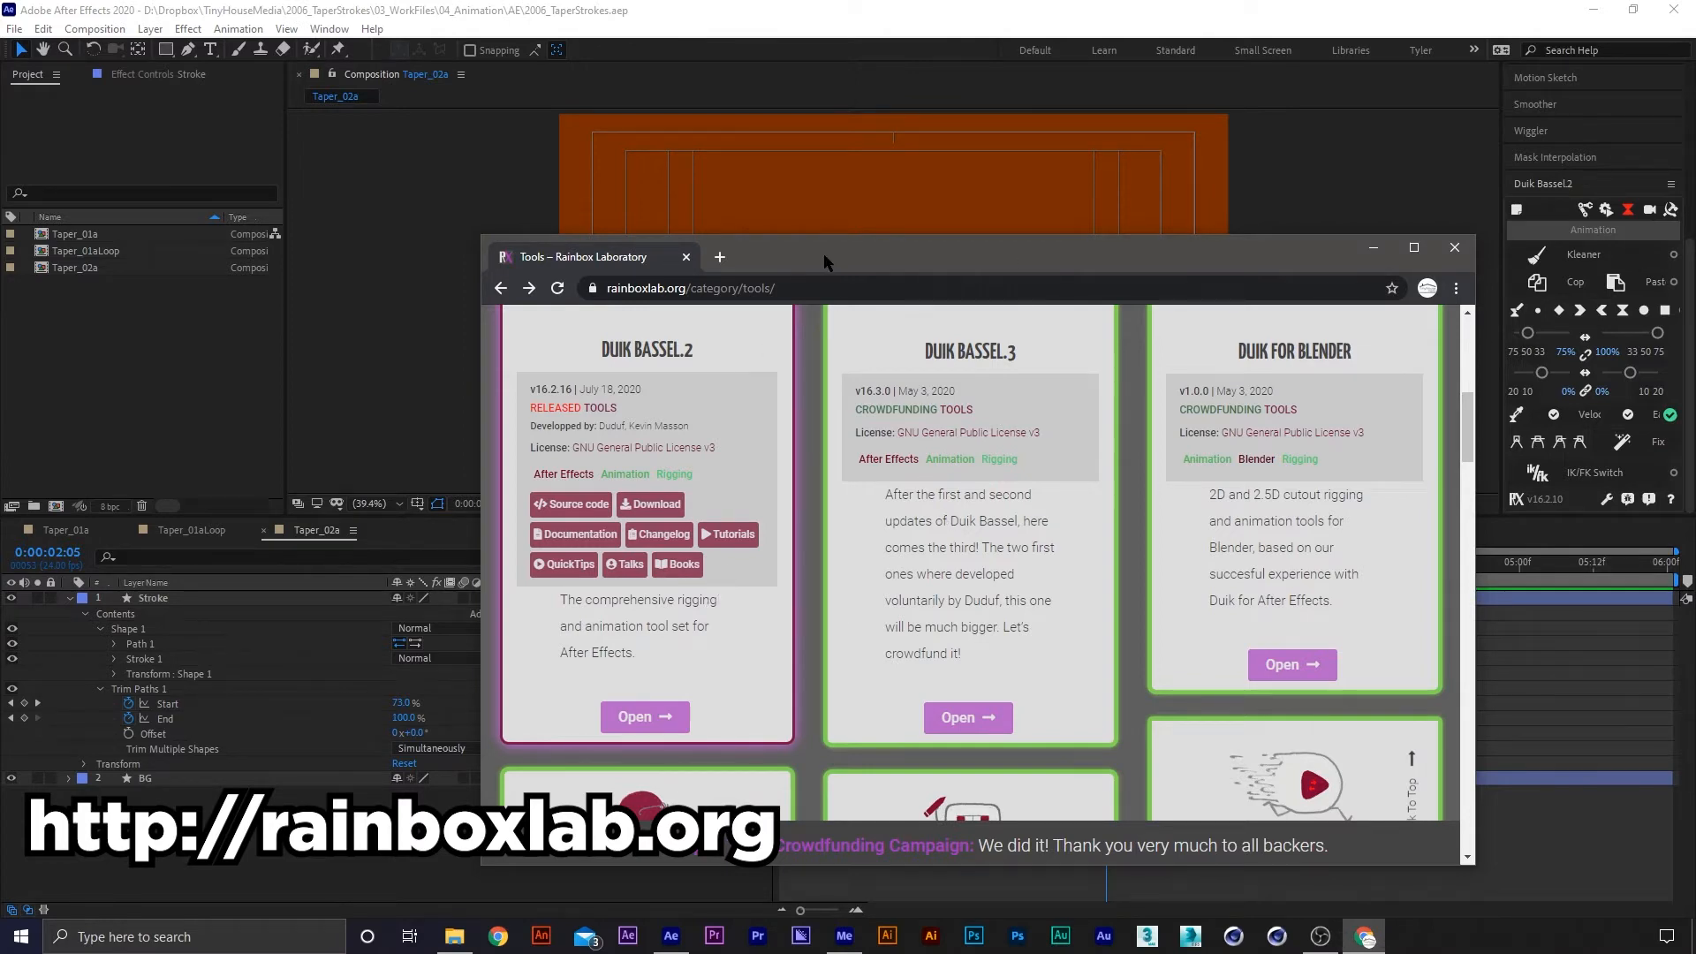
left_click_drag(823, 255, 1695, 254)
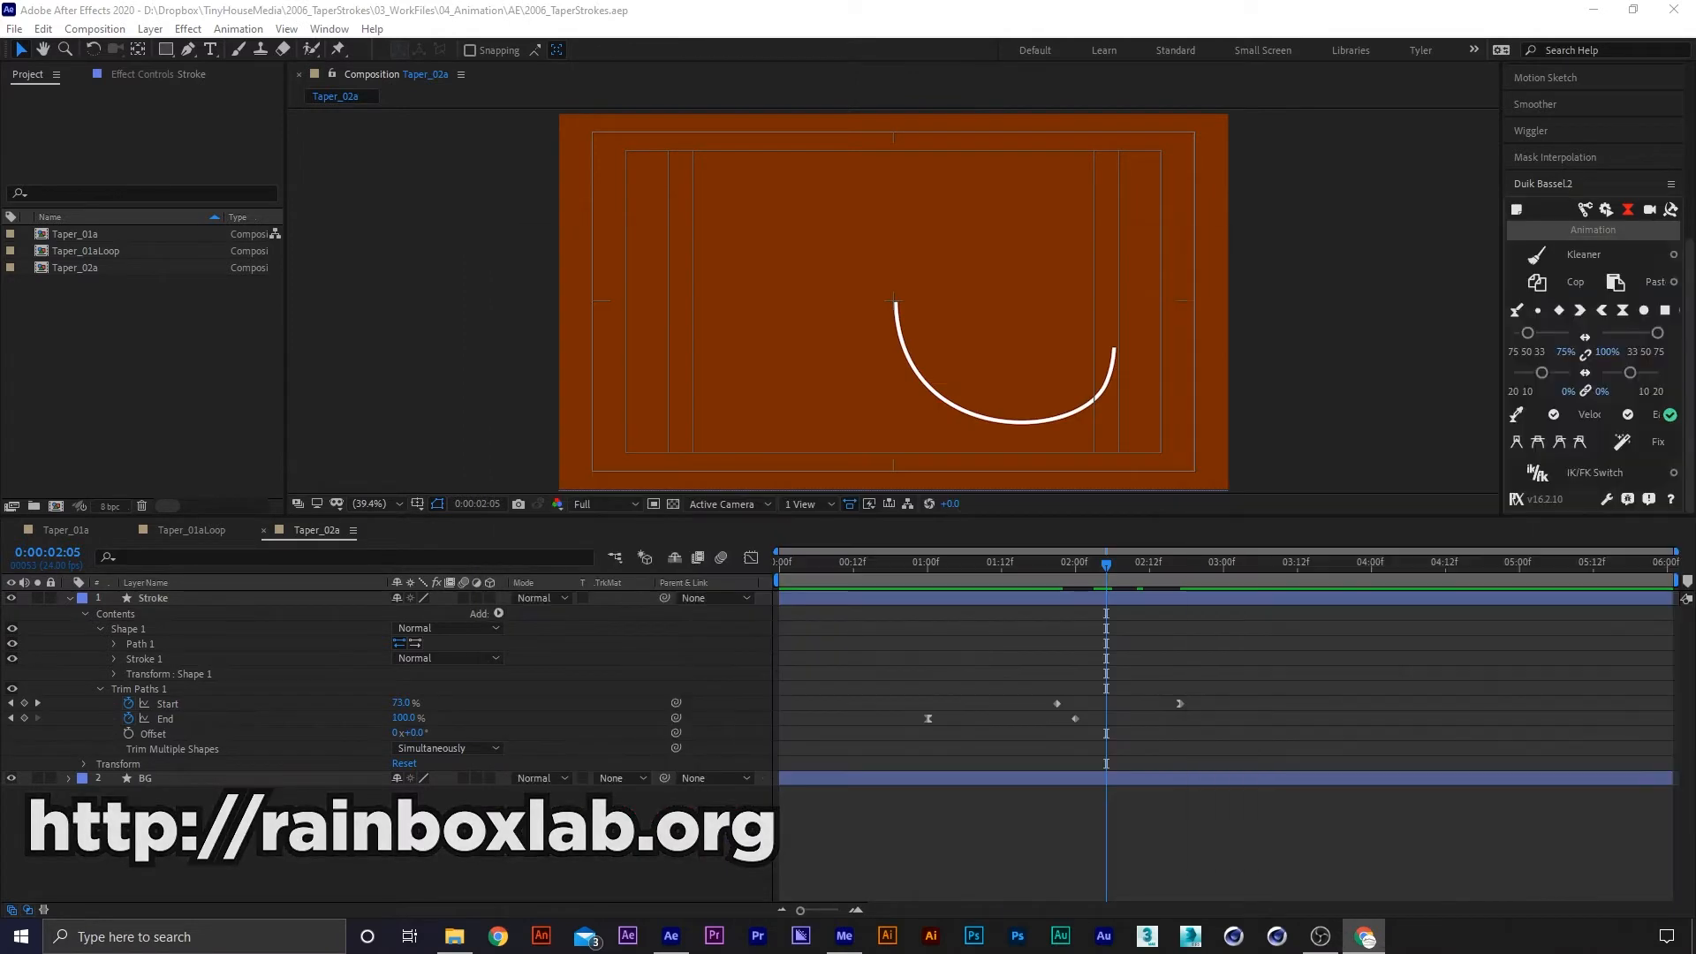
left_click(1424, 355)
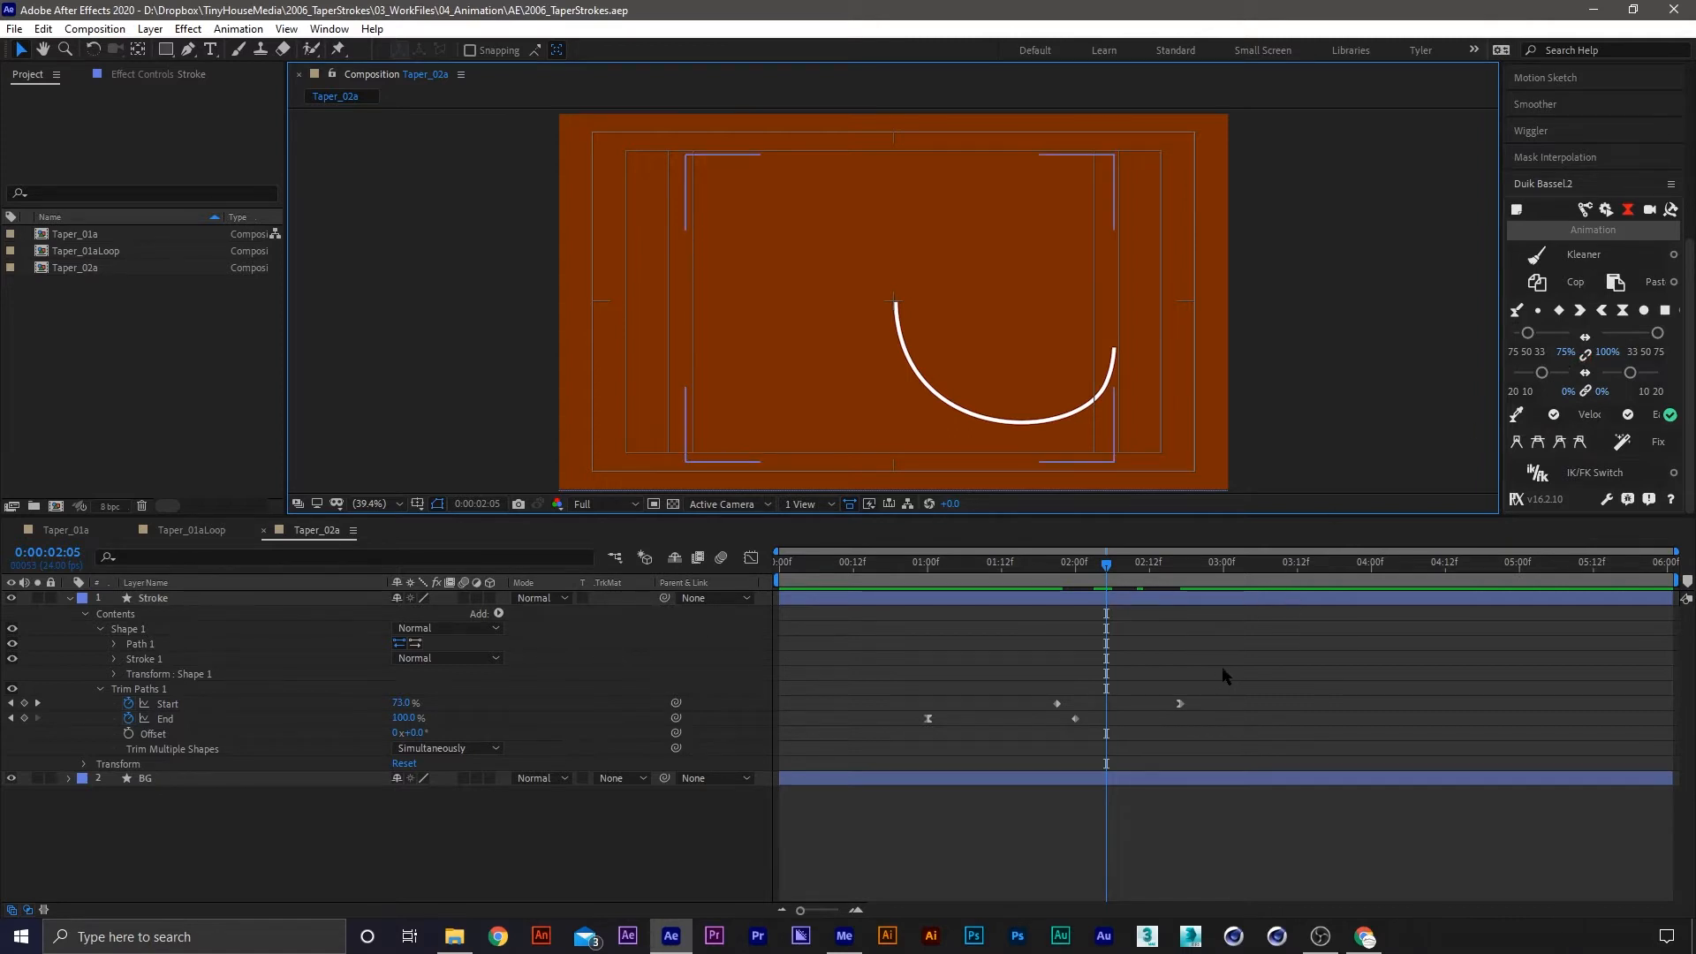
Preview the eased stroke animation from just before the 1-second mark
left_click_drag(1106, 564, 903, 583)
key("space")
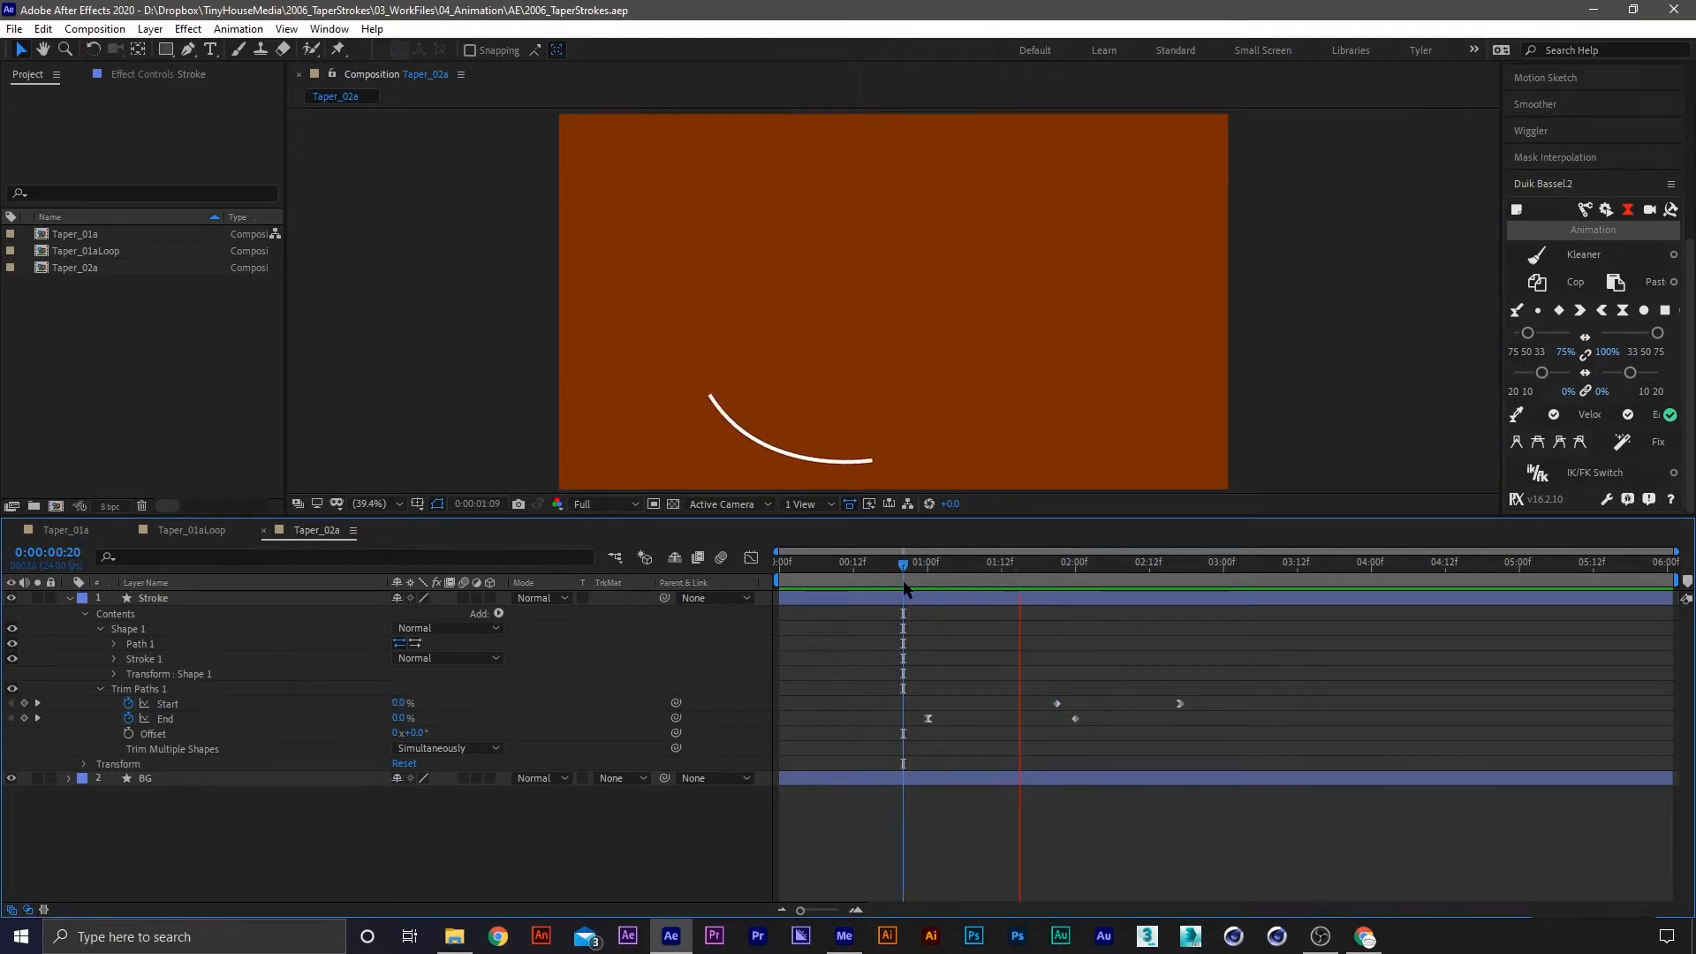
mouse_move(935, 579)
left_mouse_down()
mouse_move(963, 570)
mouse_move(916, 576)
left_mouse_up()
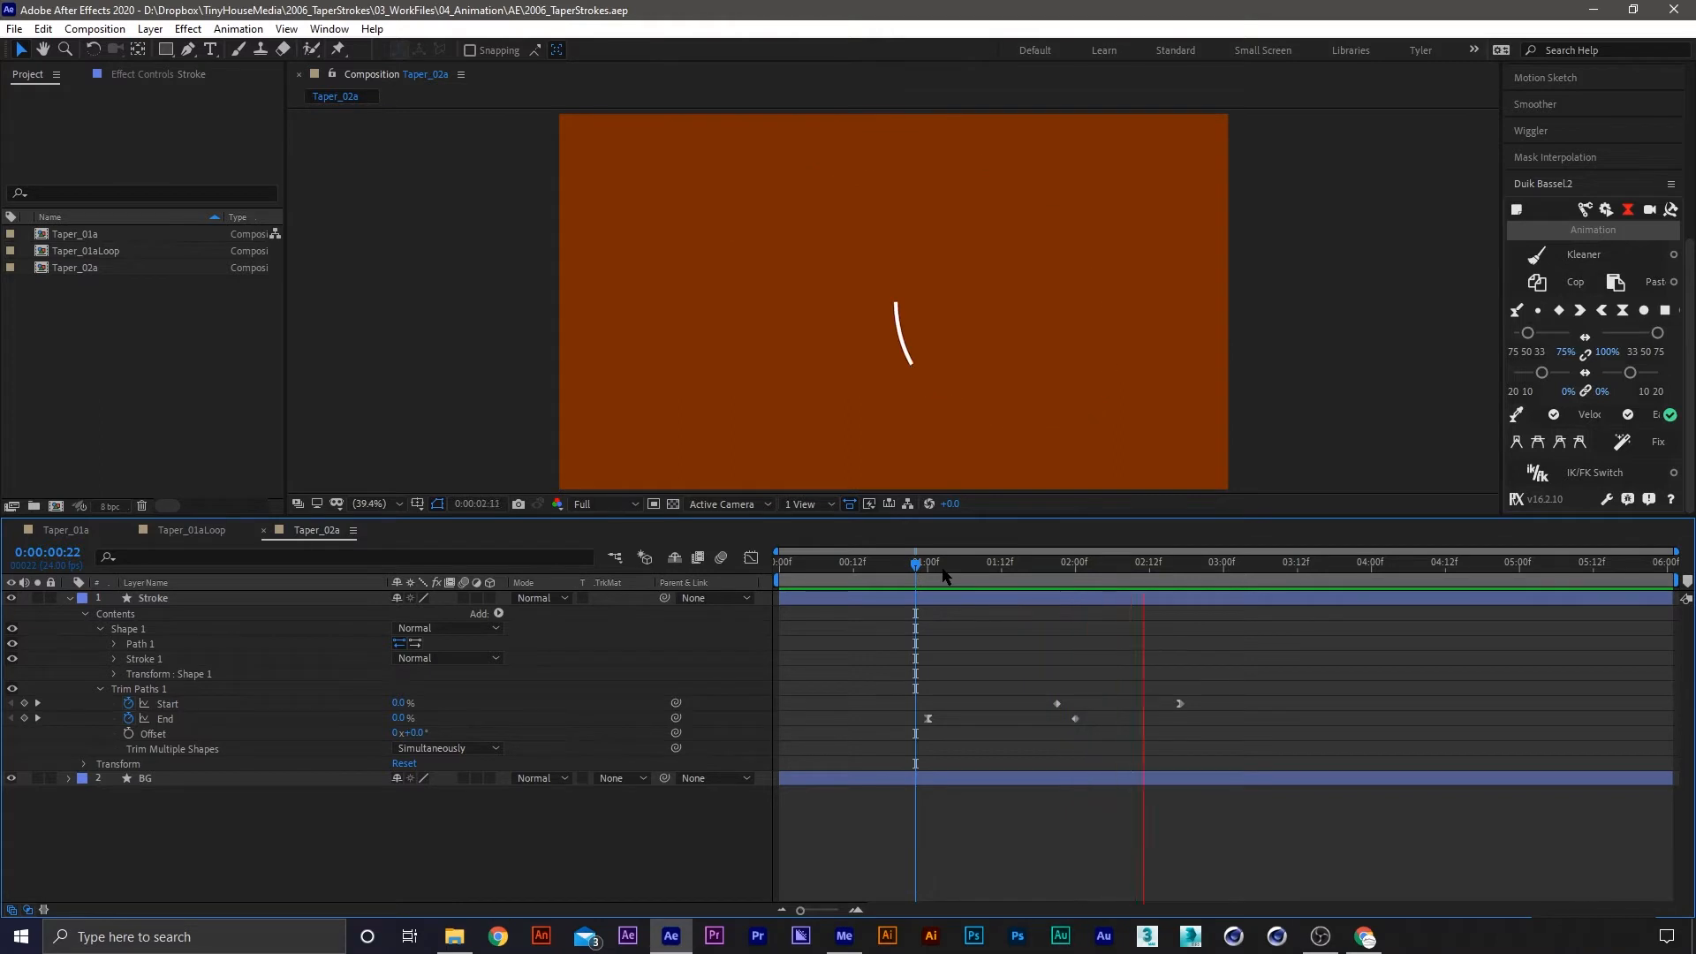
key("space")
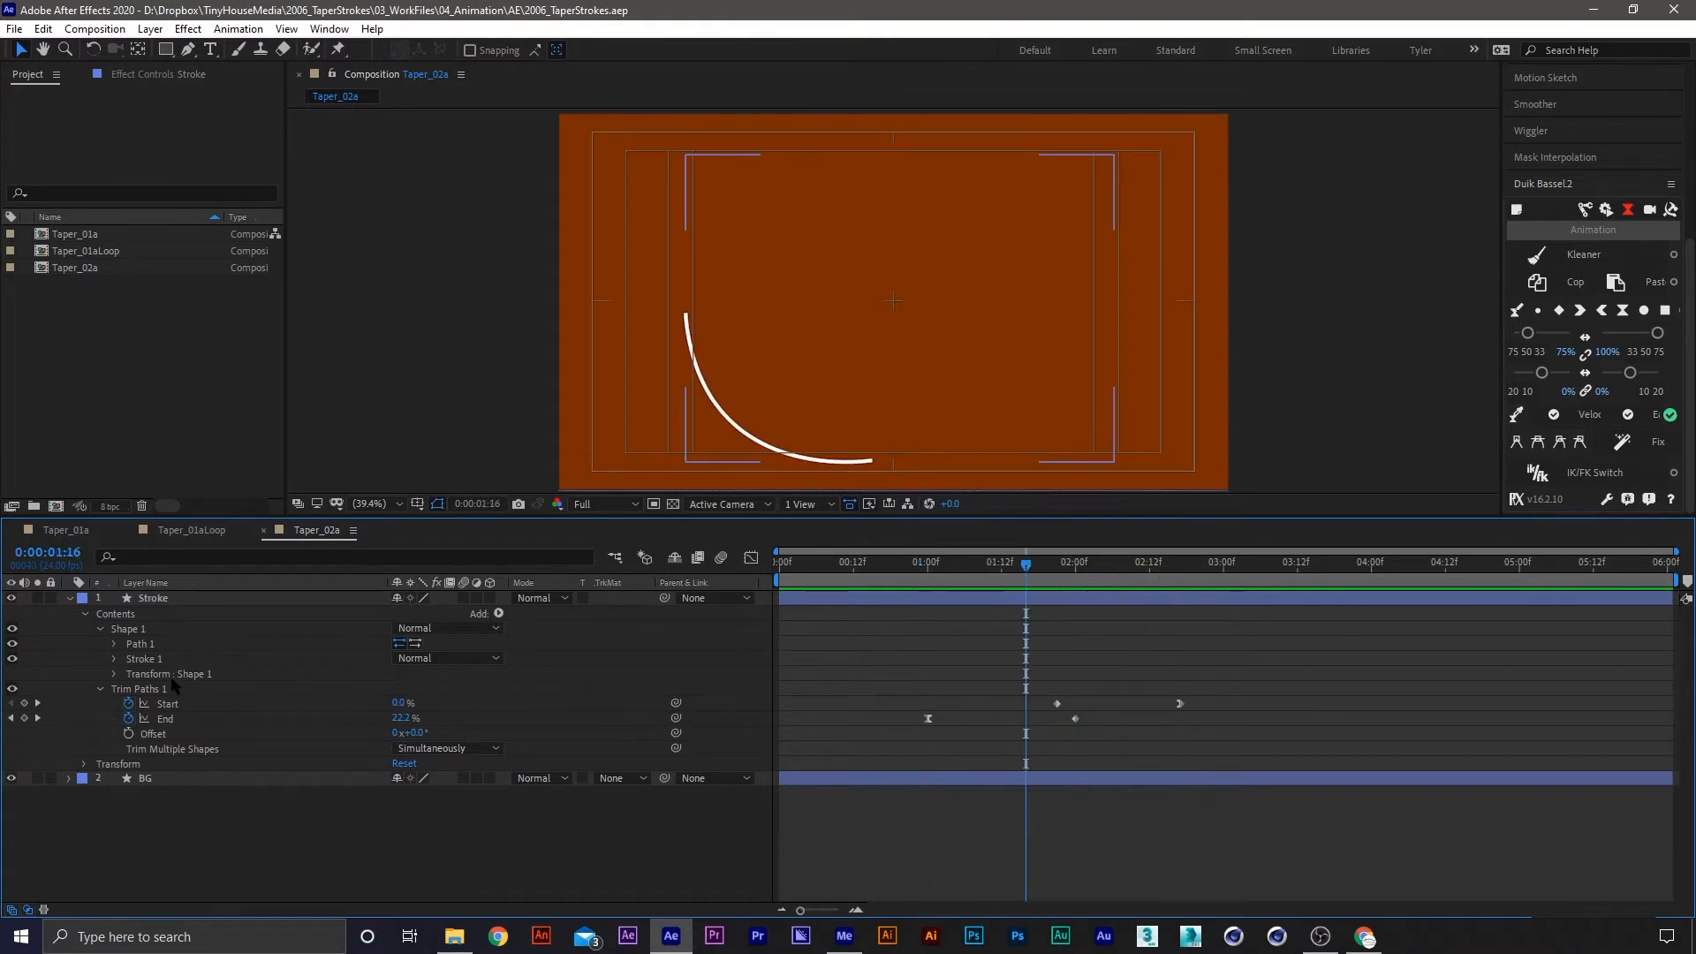
Set the stroke width of Shape 1 on the Stroke layer to 20 px
left_click(131, 629)
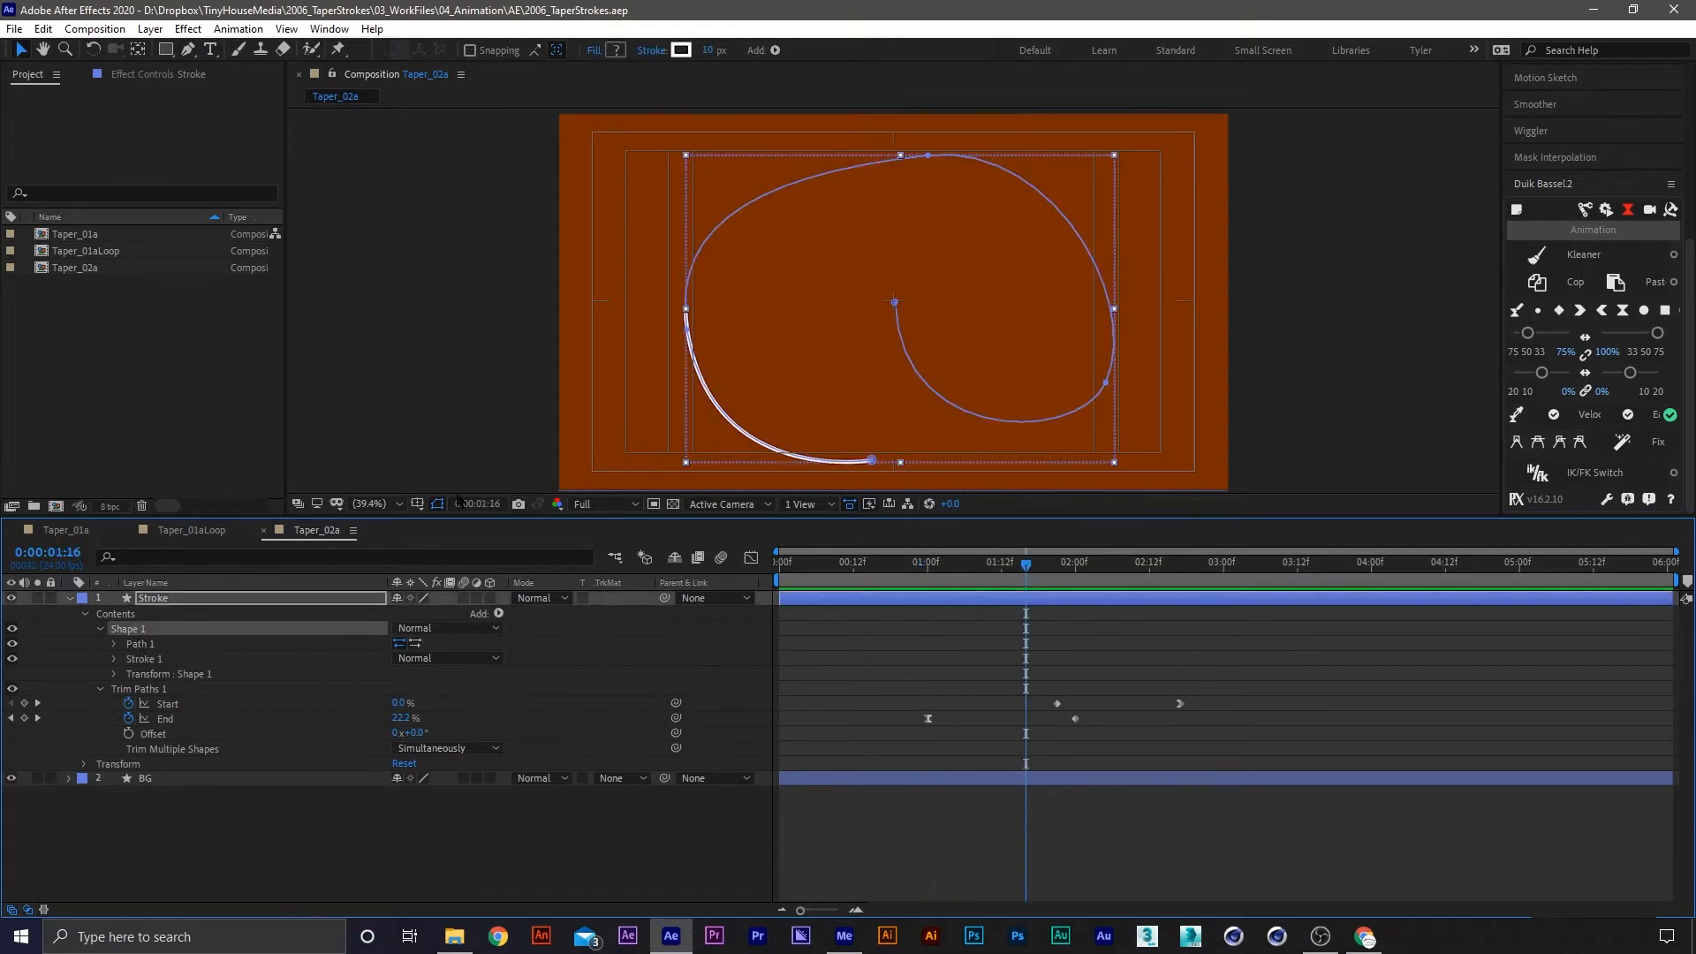
left_click(709, 50)
type("20")
key("Return")
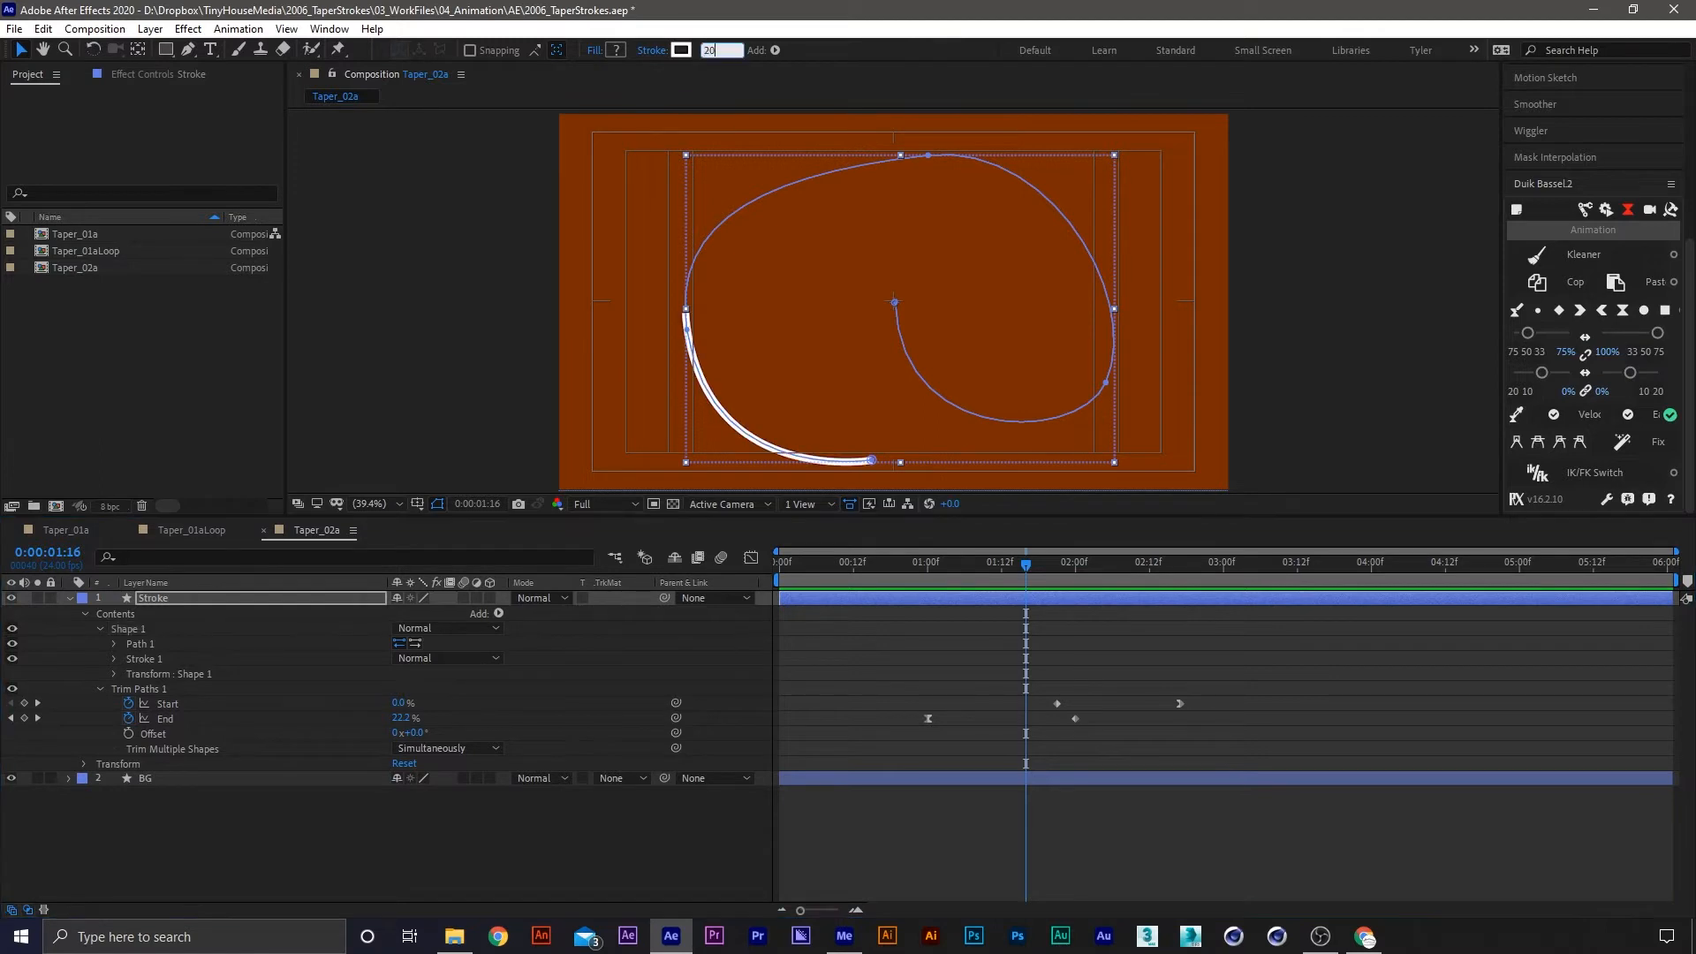
left_click(1045, 669)
left_click(1038, 599)
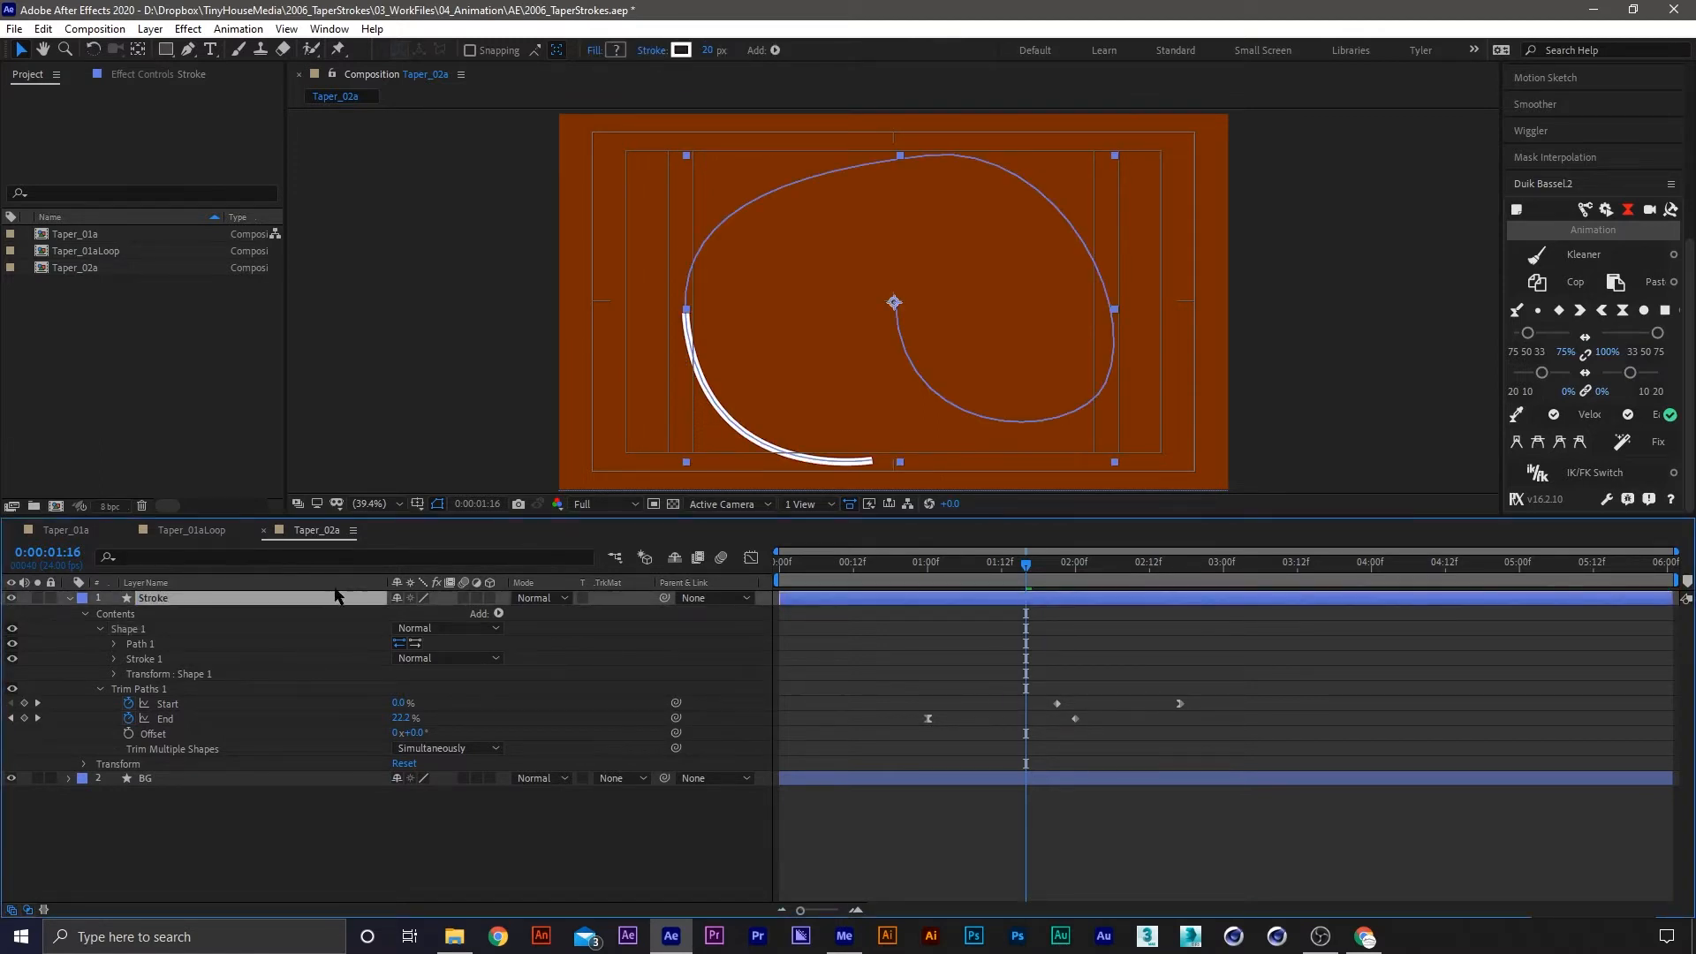
Expand the Taper properties of Stroke 1 on the Stroke layer
left_click(121, 665)
left_click(114, 659)
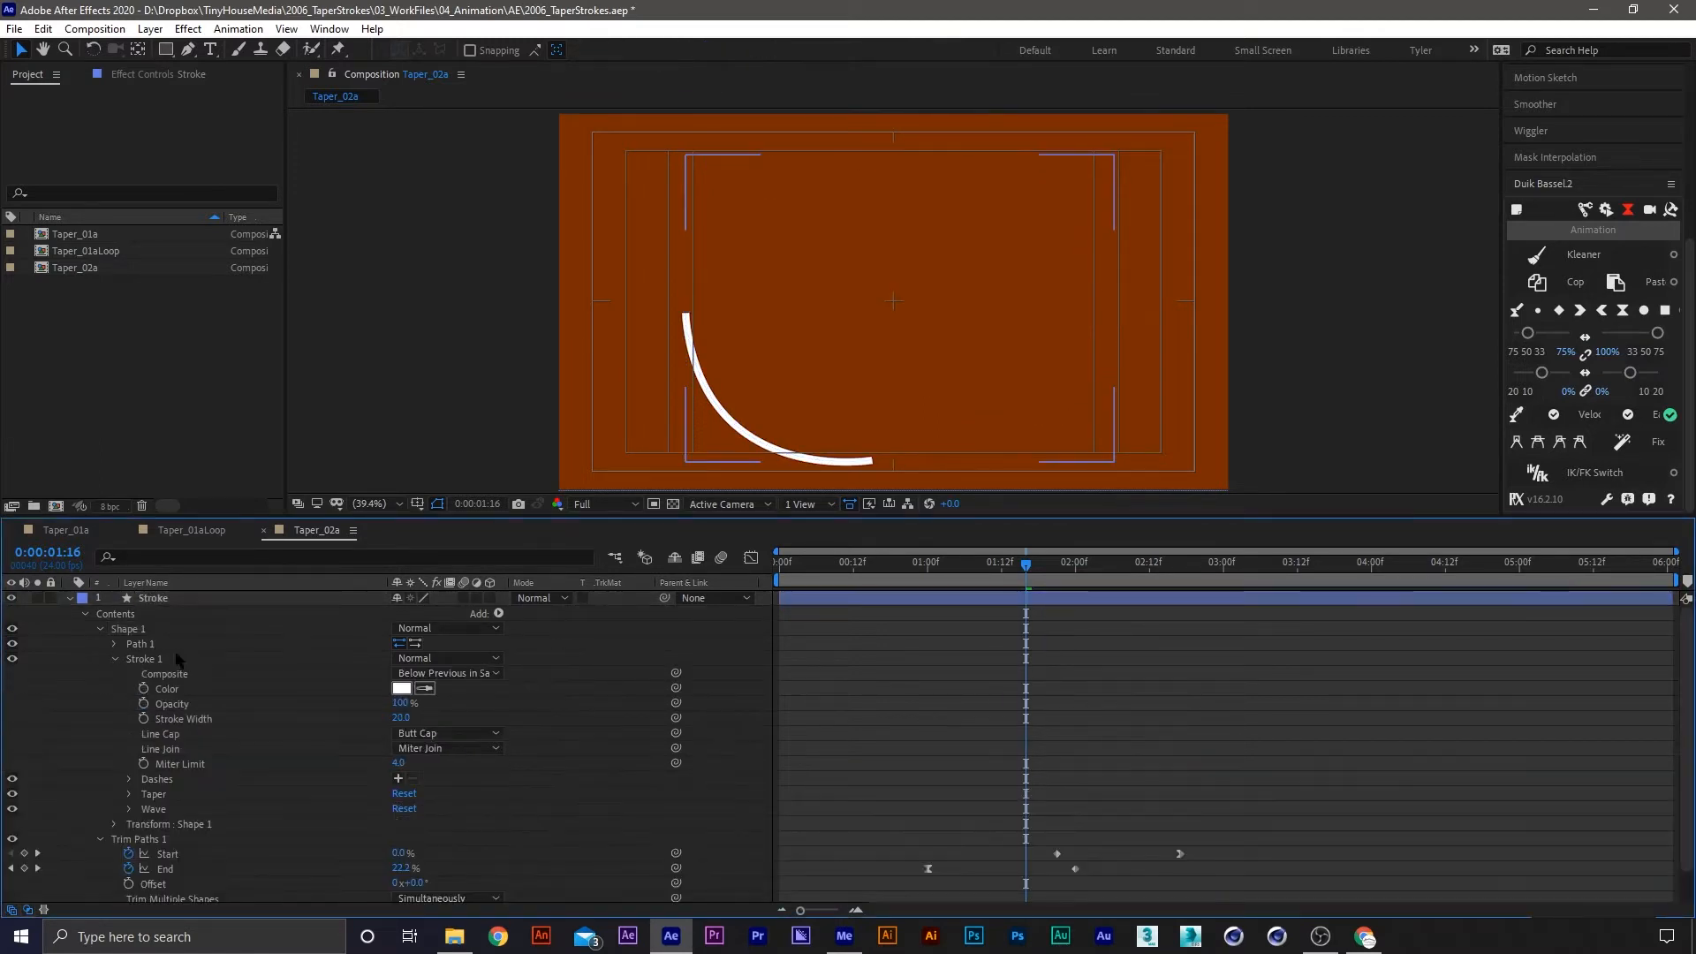
scroll(151, 722, "down", 1)
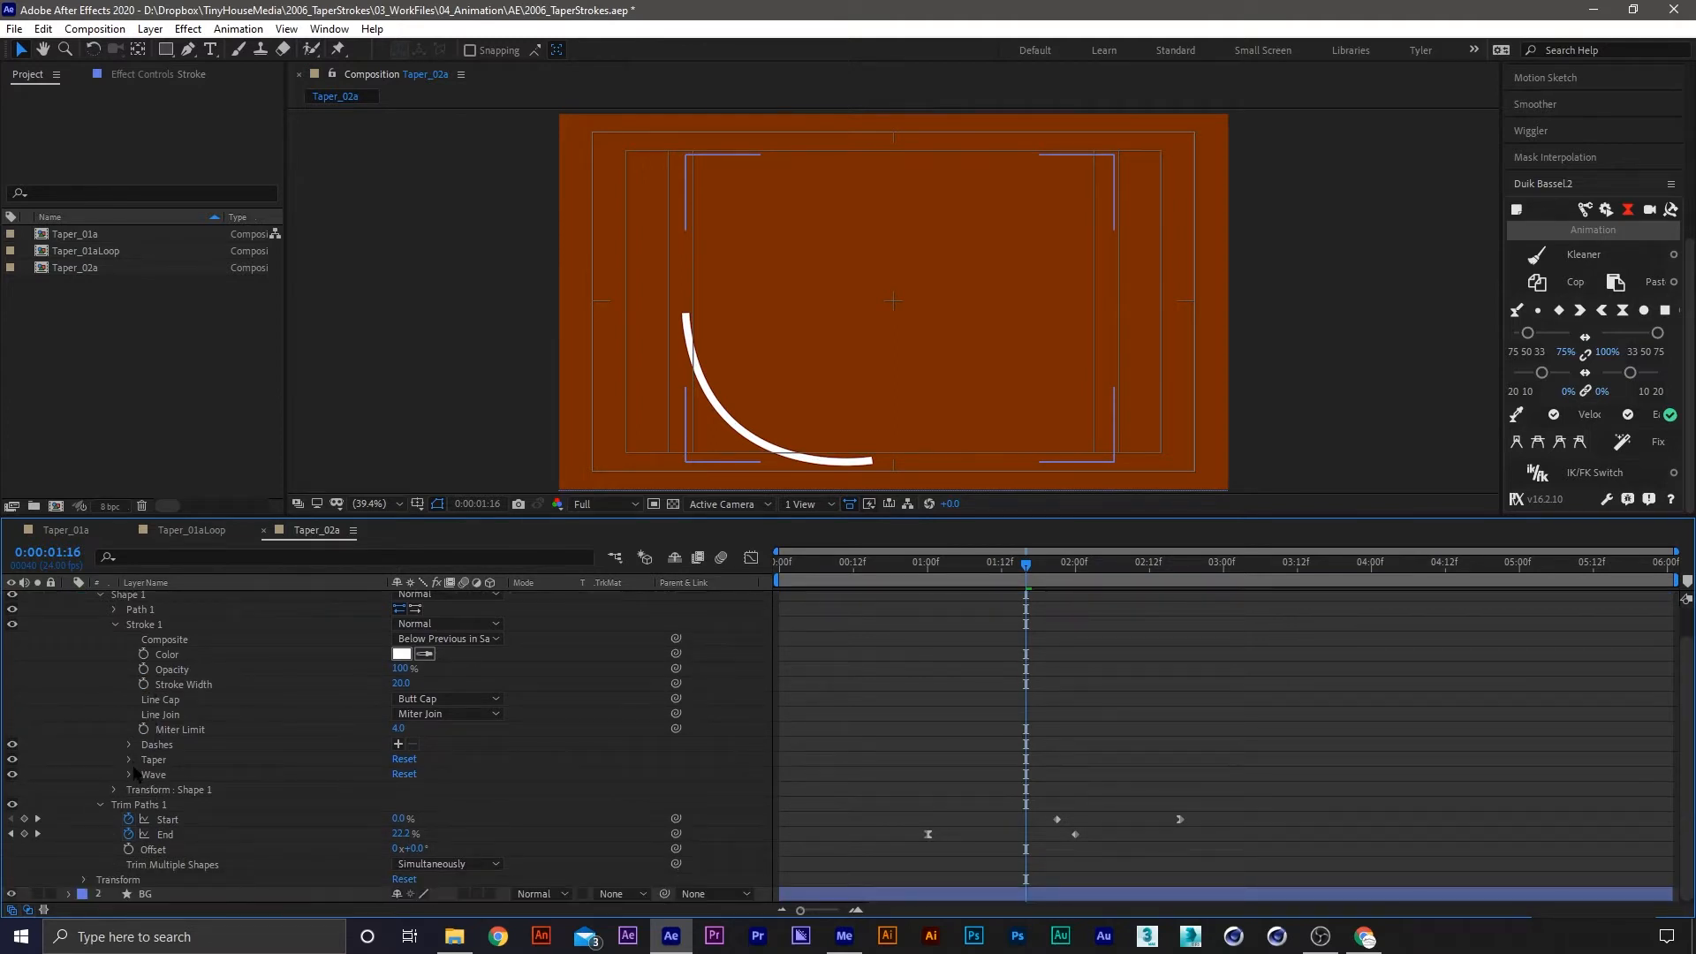
scroll(236, 730, "down", 2)
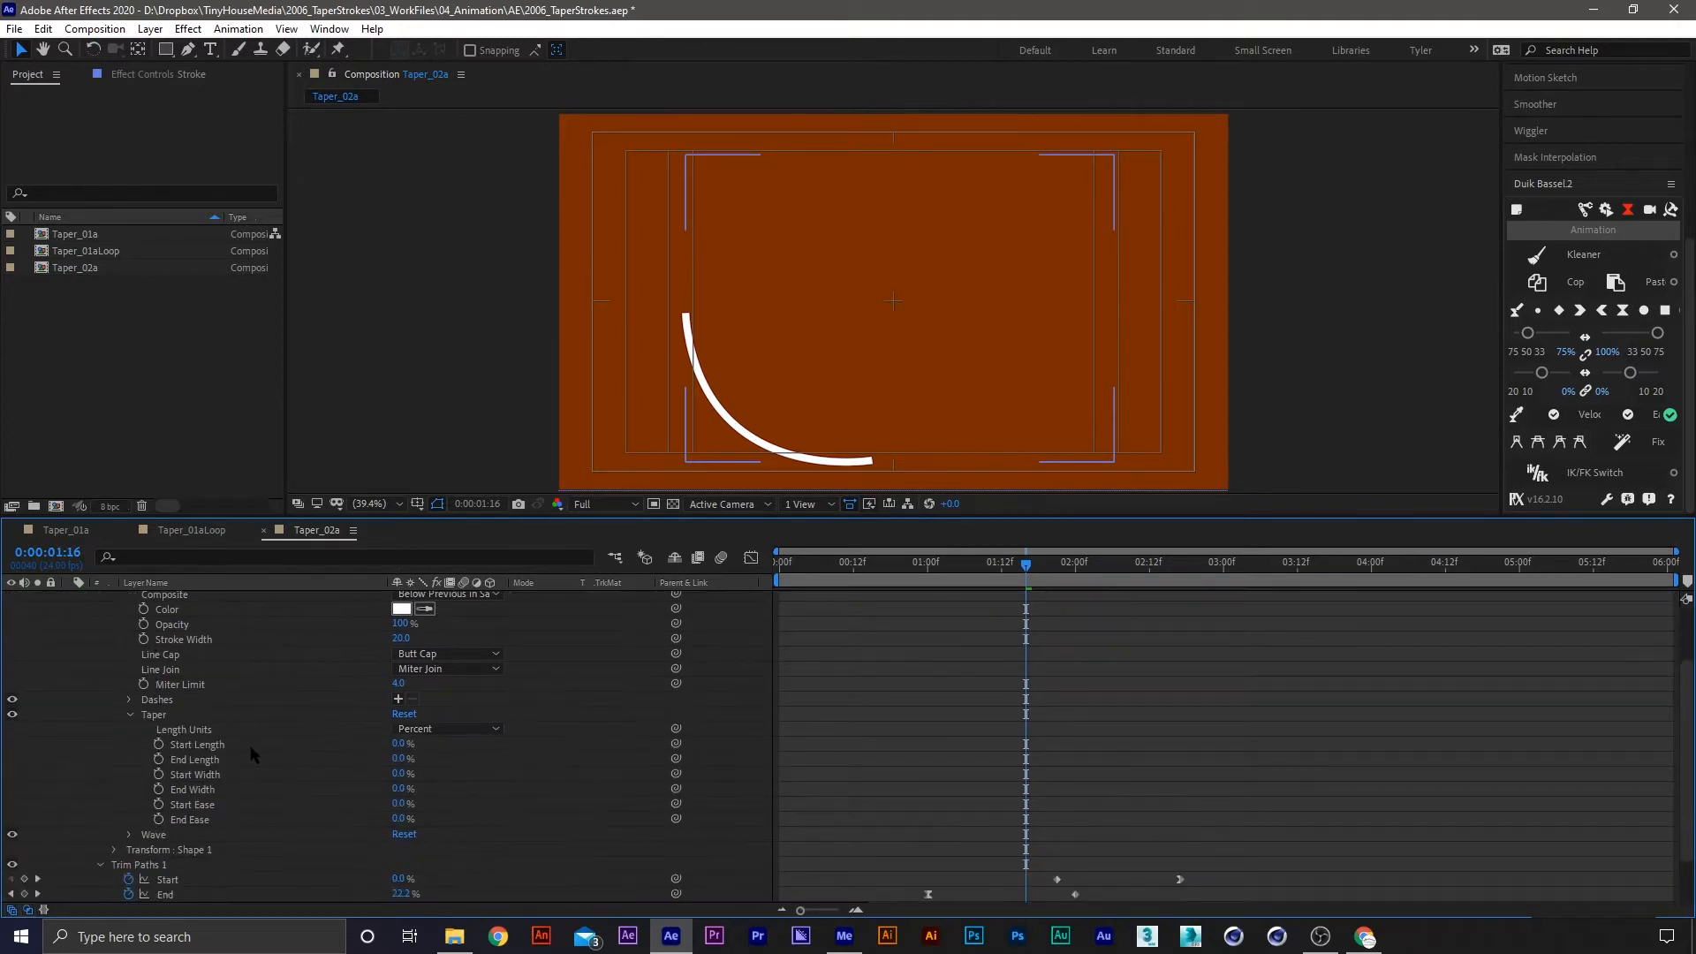
Adjust the Taper Start Length of Stroke 1, trying 50% and settling on 13%
mouse_move(402, 744)
left_mouse_down()
mouse_move(477, 747)
mouse_move(418, 750)
left_mouse_up()
left_click(406, 745)
type("50")
left_click(463, 749)
mouse_move(1006, 765)
left_mouse_down()
mouse_move(1139, 768)
mouse_move(630, 768)
left_mouse_up()
left_click(954, 705)
left_click(323, 804)
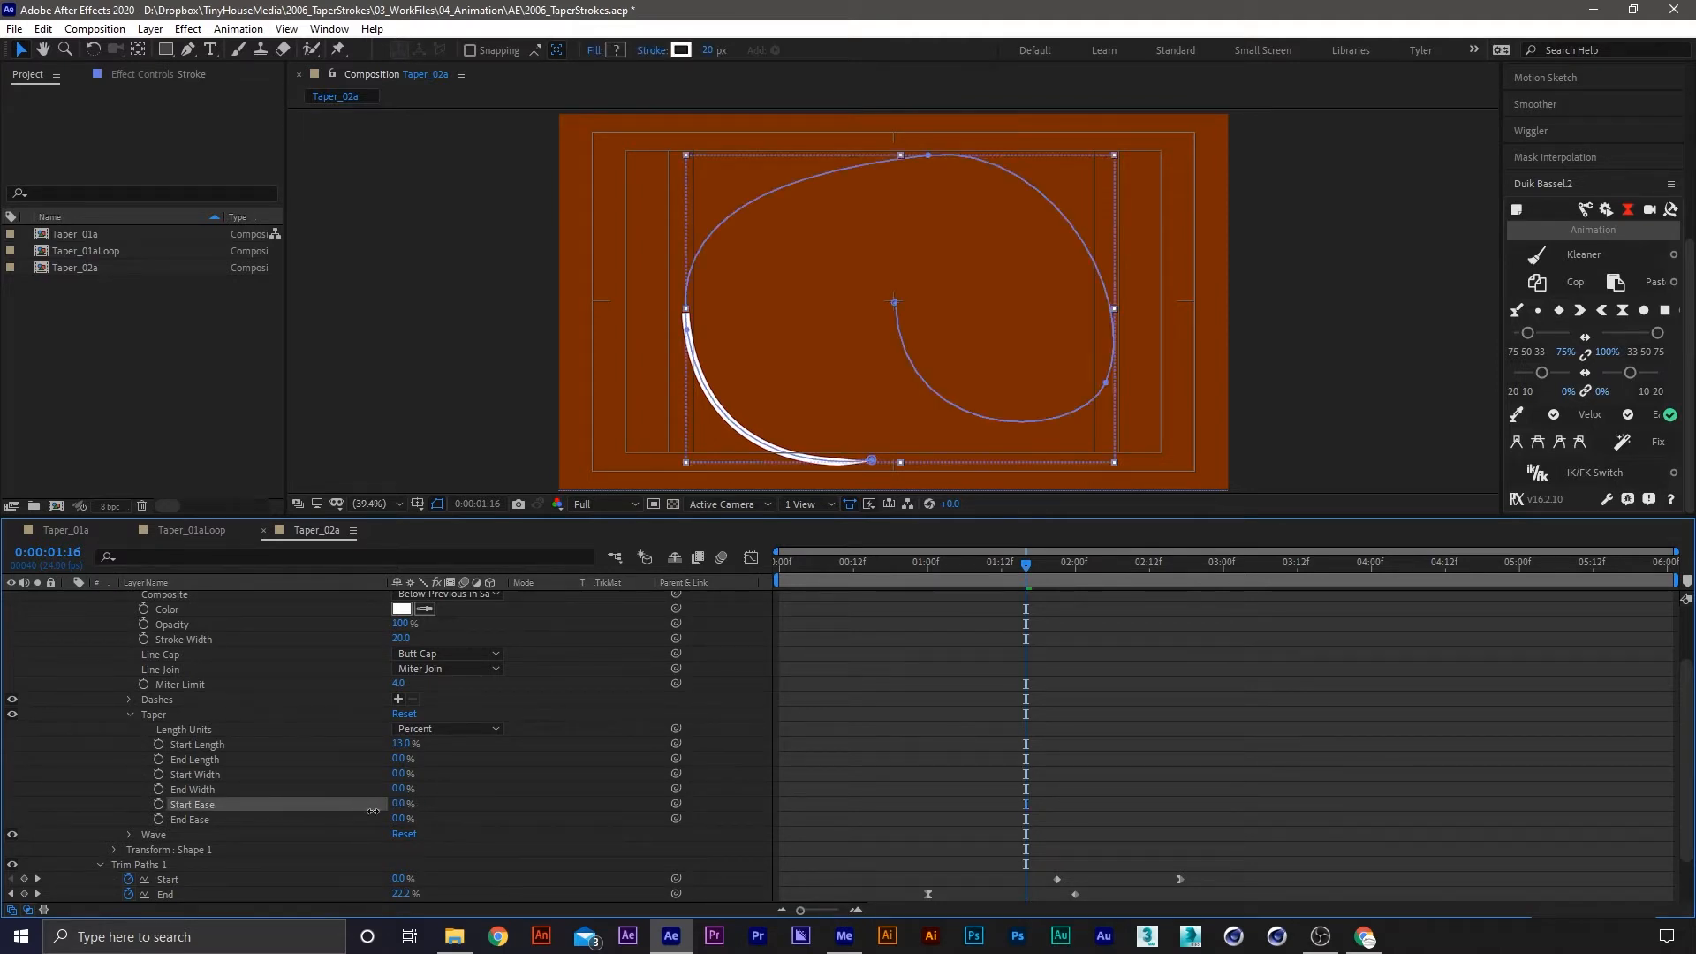
Set the Taper Start Length of Stroke 1 on the Stroke layer to 50%
left_click_drag(399, 818, 460, 830)
key("F2")
scroll(855, 429, "up", 2)
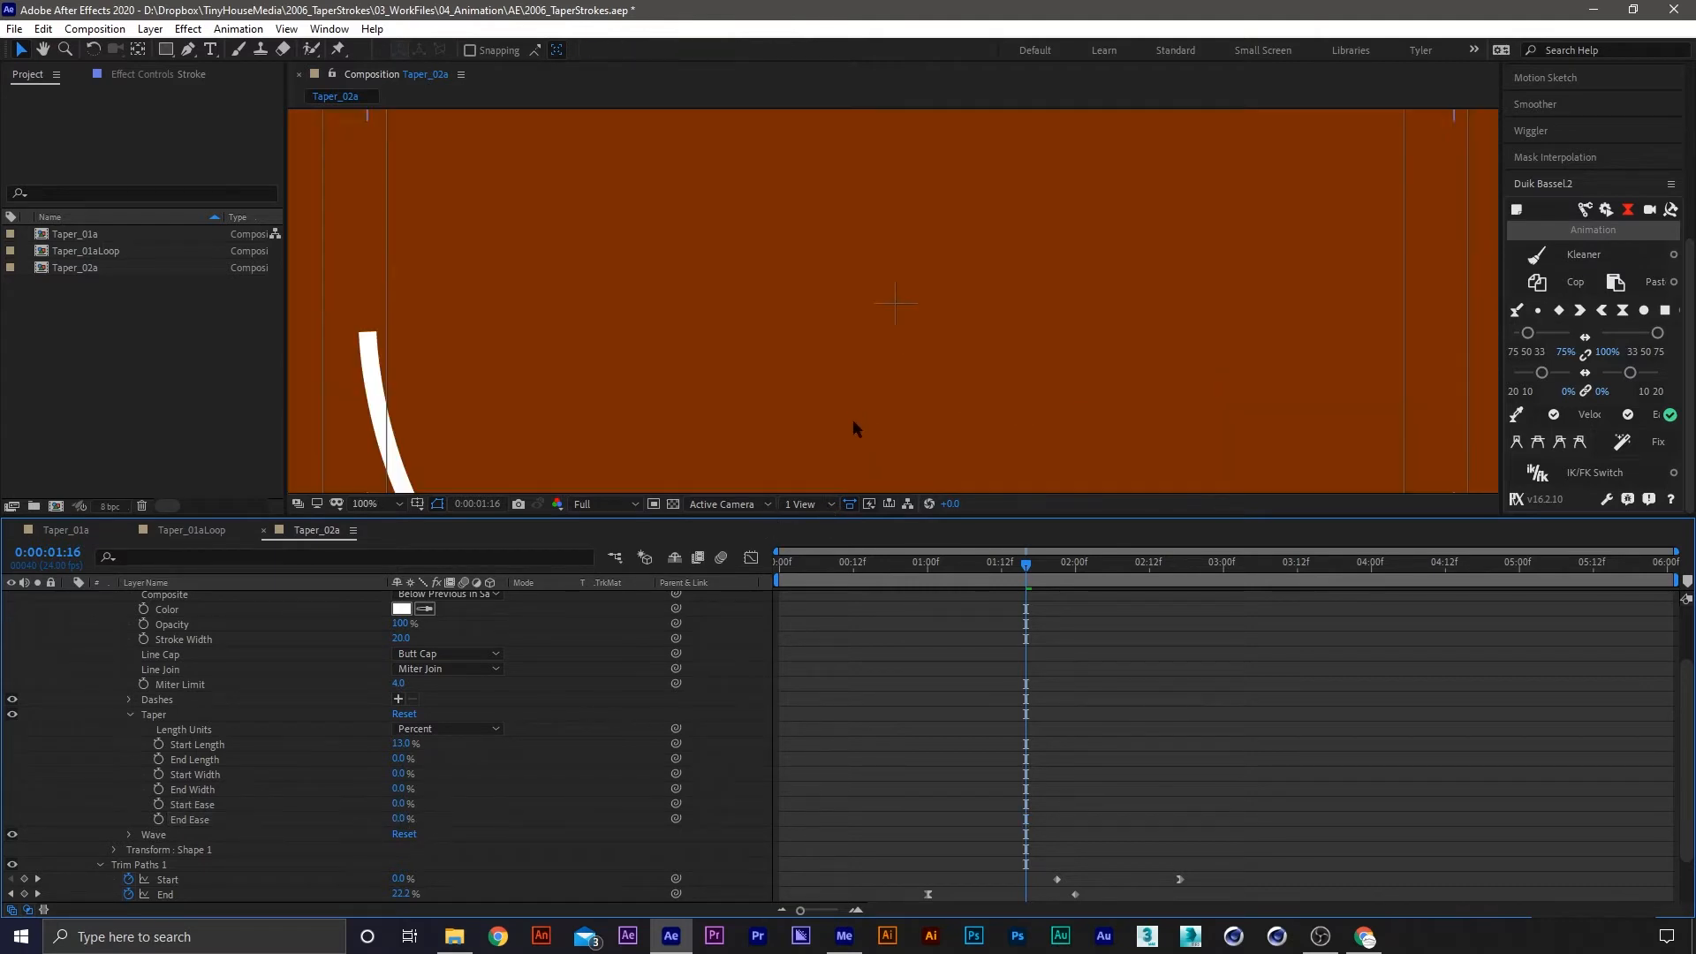
left_click_drag(829, 421, 998, 202)
mouse_move(937, 406)
left_mouse_down()
mouse_move(906, 250)
mouse_move(906, 284)
left_mouse_up()
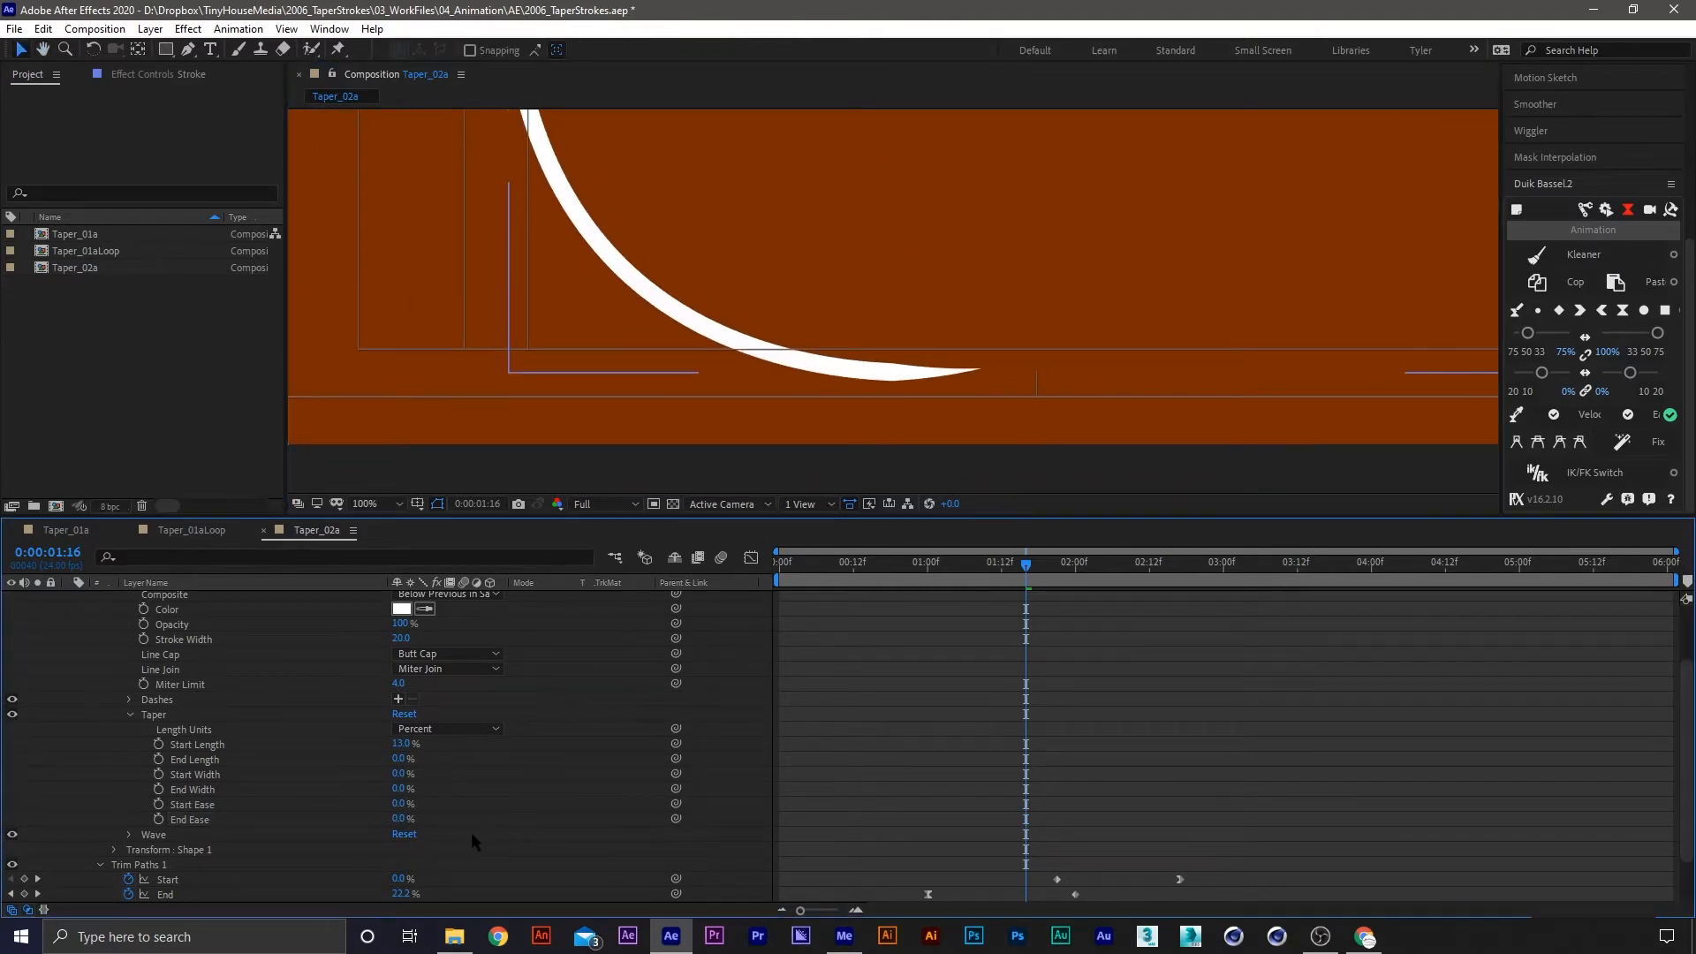
left_click(403, 744)
type("50")
key("Return")
Try a Taper End Width of 100% on Stroke 1 and undo the change
left_click_drag(400, 774, 533, 784)
key("ctrl+z")
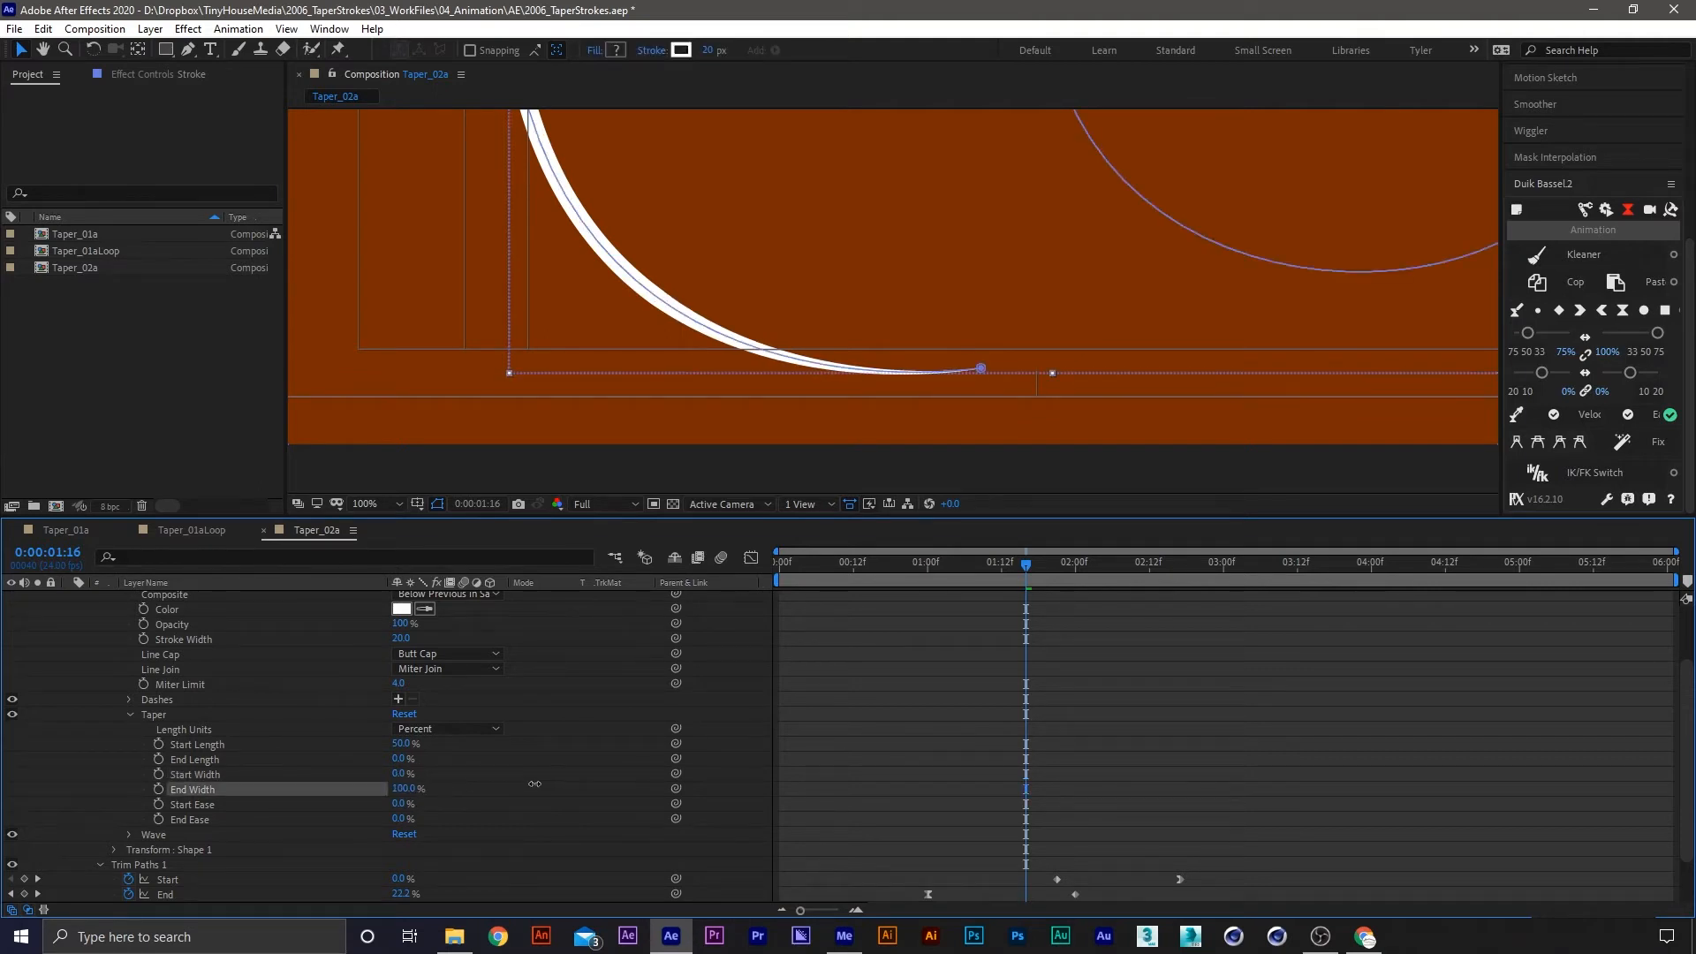
key("ctrl+z")
Set the Taper End Length of Stroke 1 to 50%
left_click_drag(1082, 252, 848, 404)
left_click_drag(1206, 181, 1014, 410)
scroll(1009, 344, "down", 1)
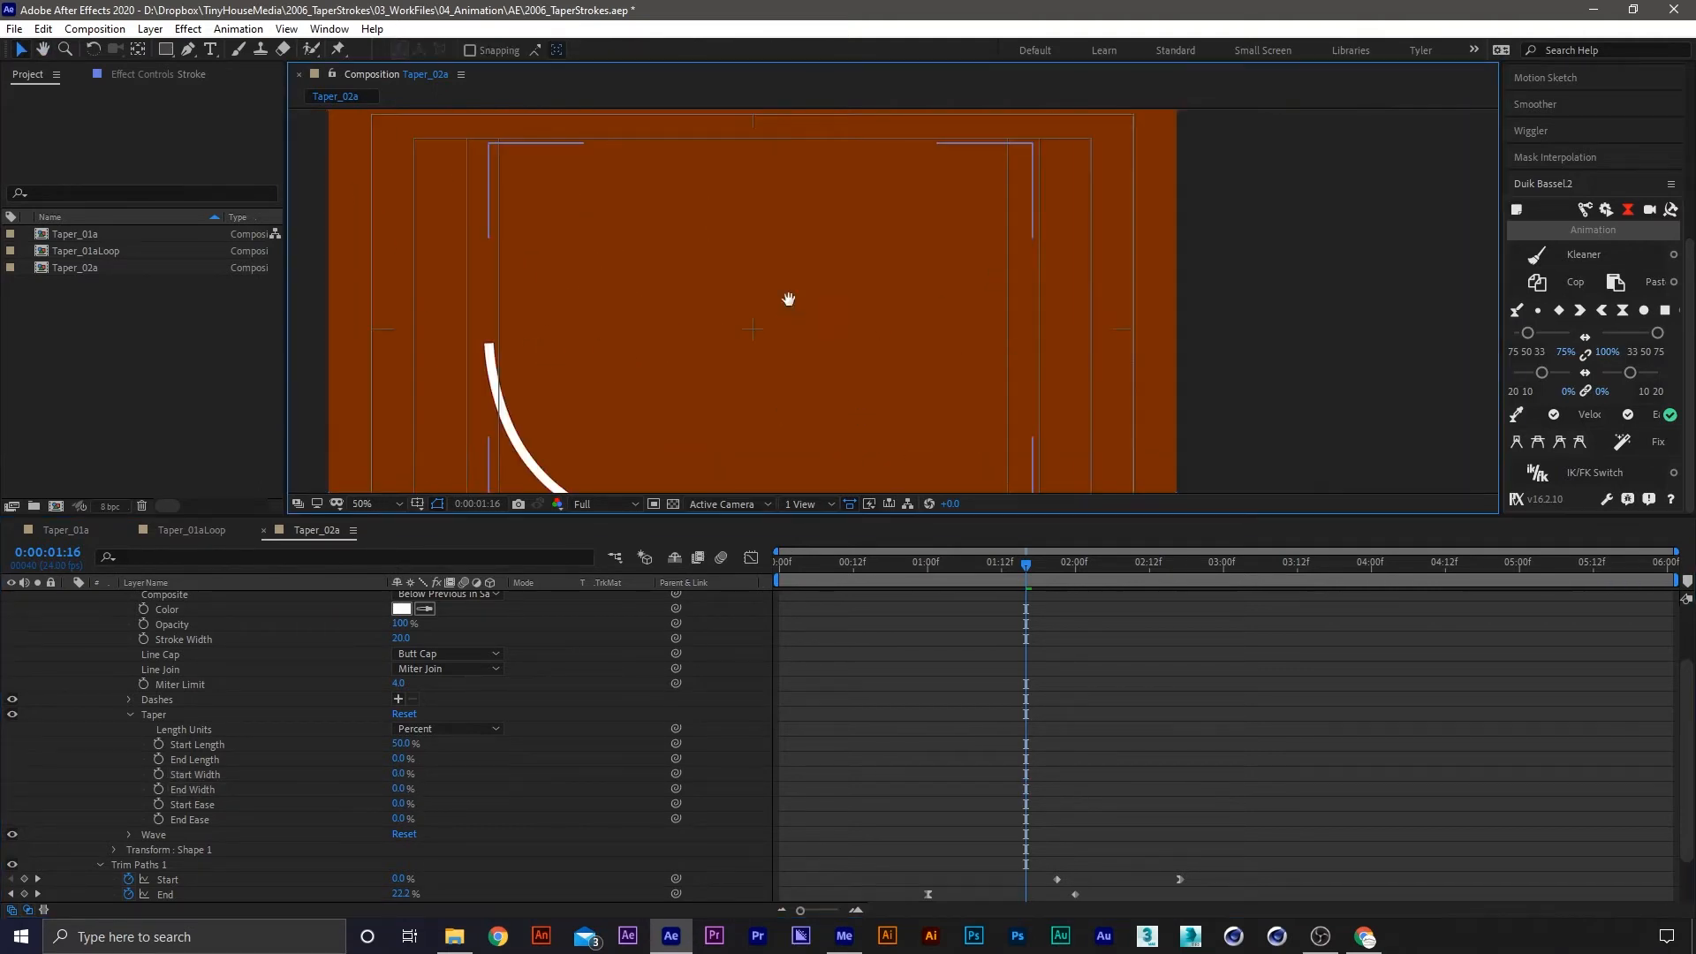
left_click_drag(787, 299, 1089, 205)
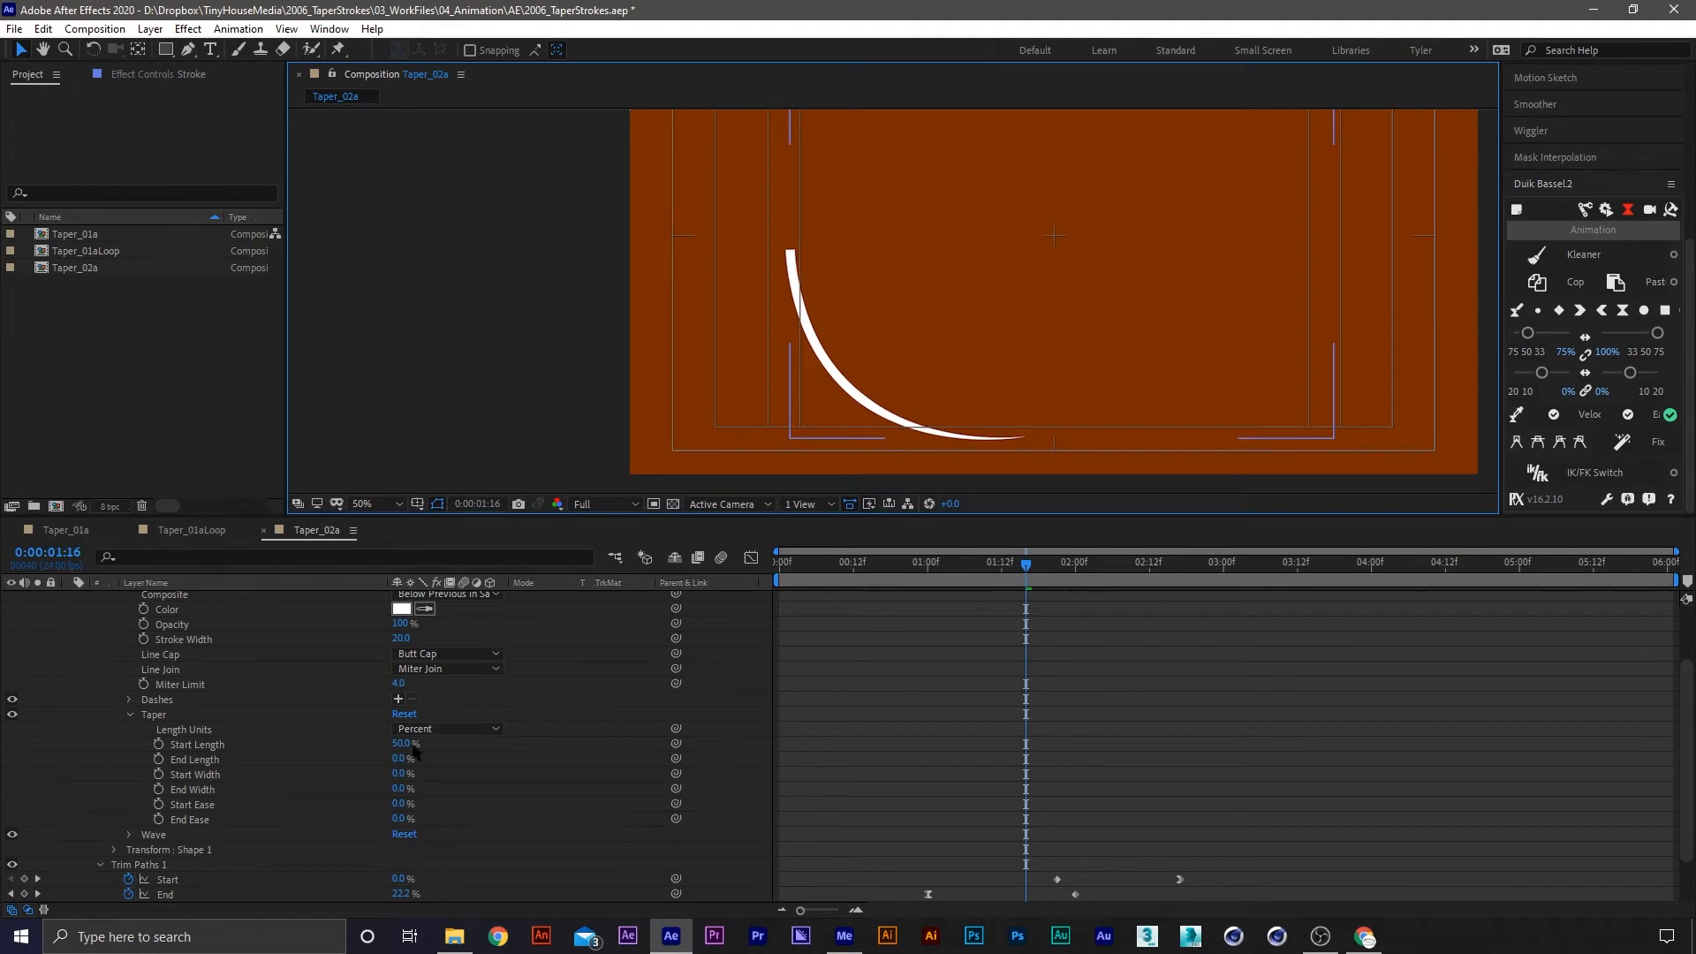
left_click_drag(401, 758, 595, 731)
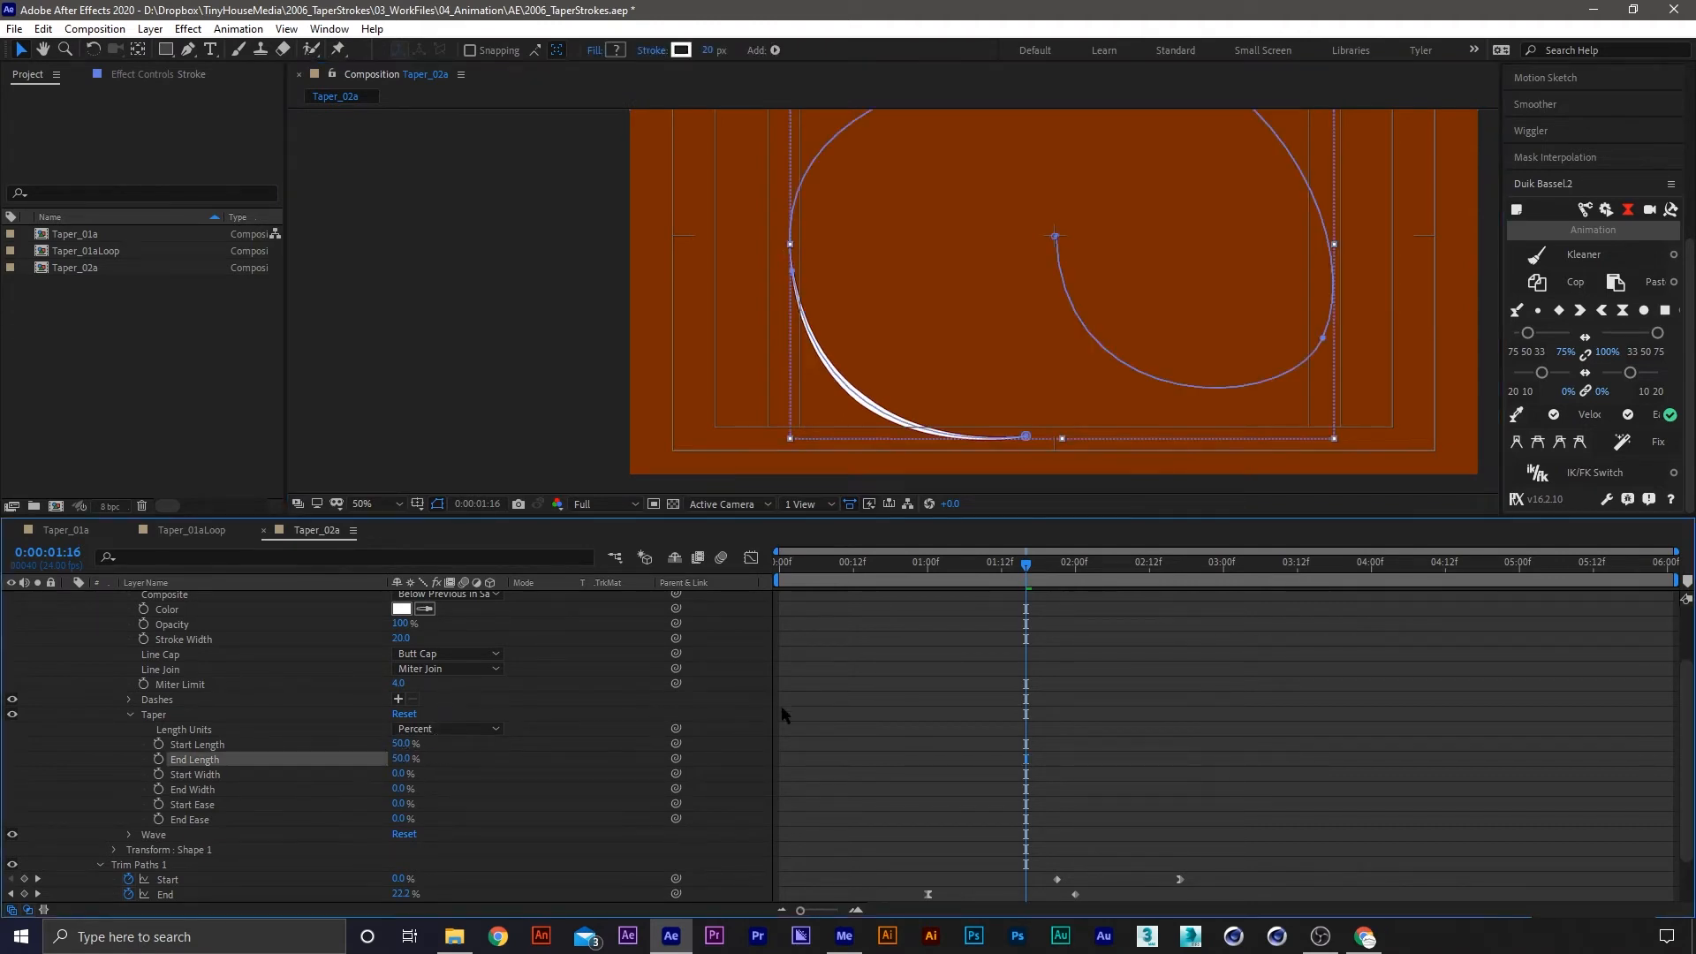
Preview the double-tapered stroke animation from about 0:00:00:13 with the composition view maximized, and restore the workspace
left_click_drag(1025, 563, 860, 563)
key("space")
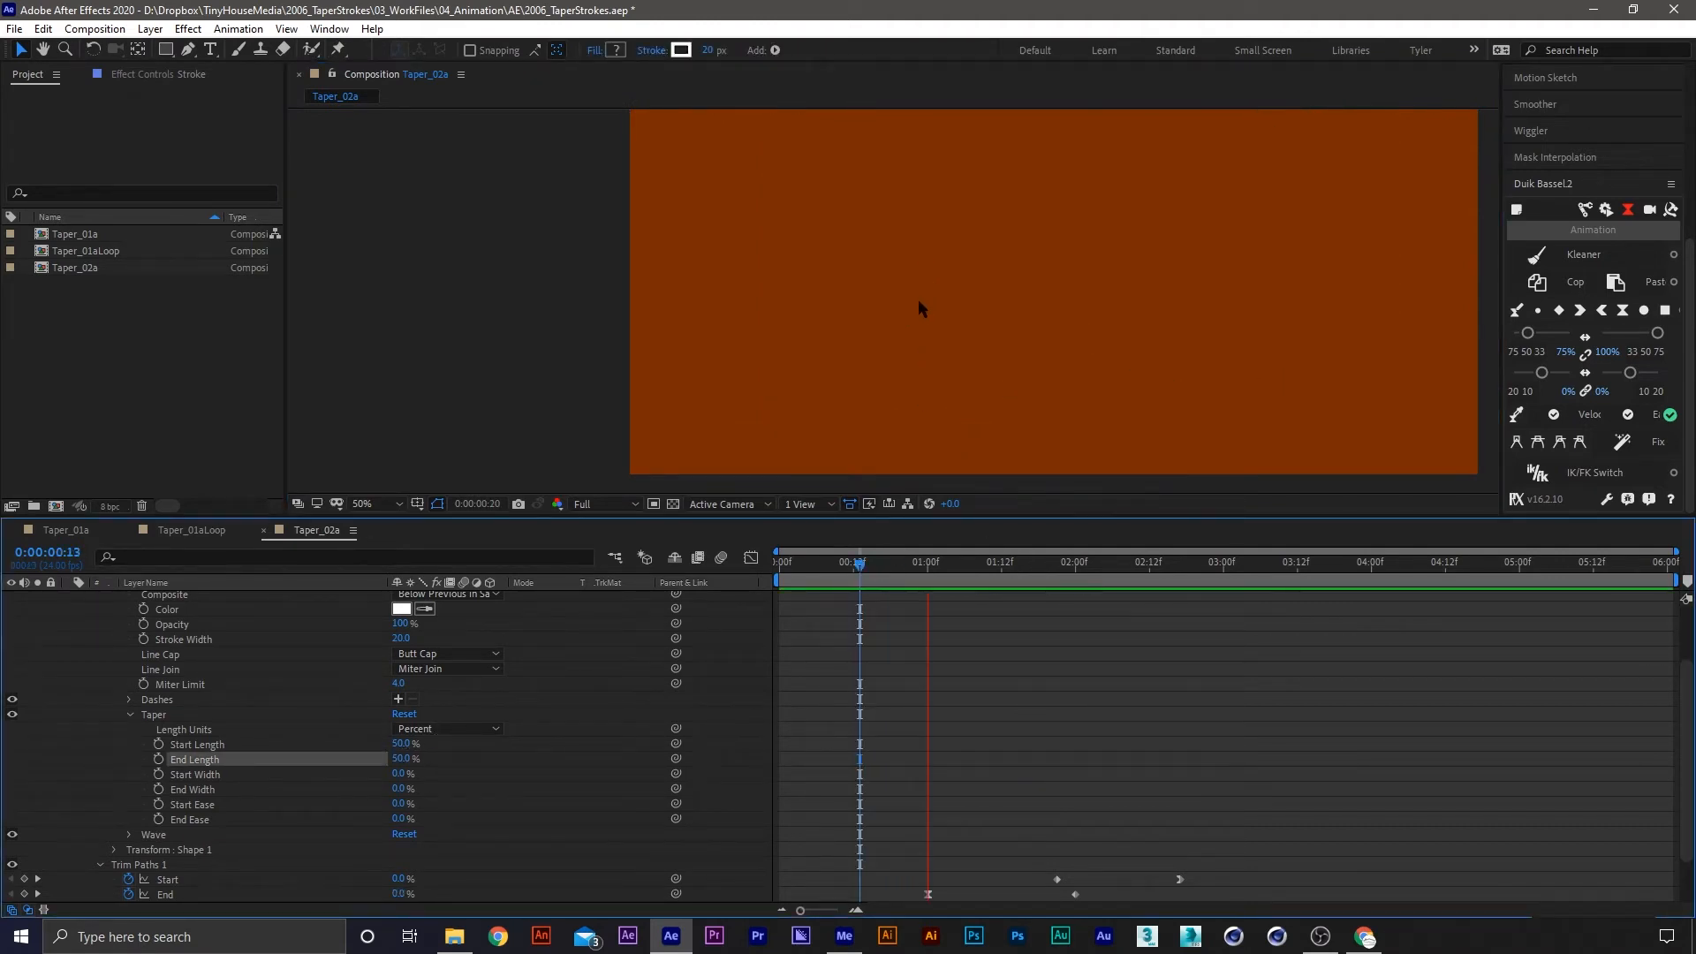
key("space")
key("grave")
key("space")
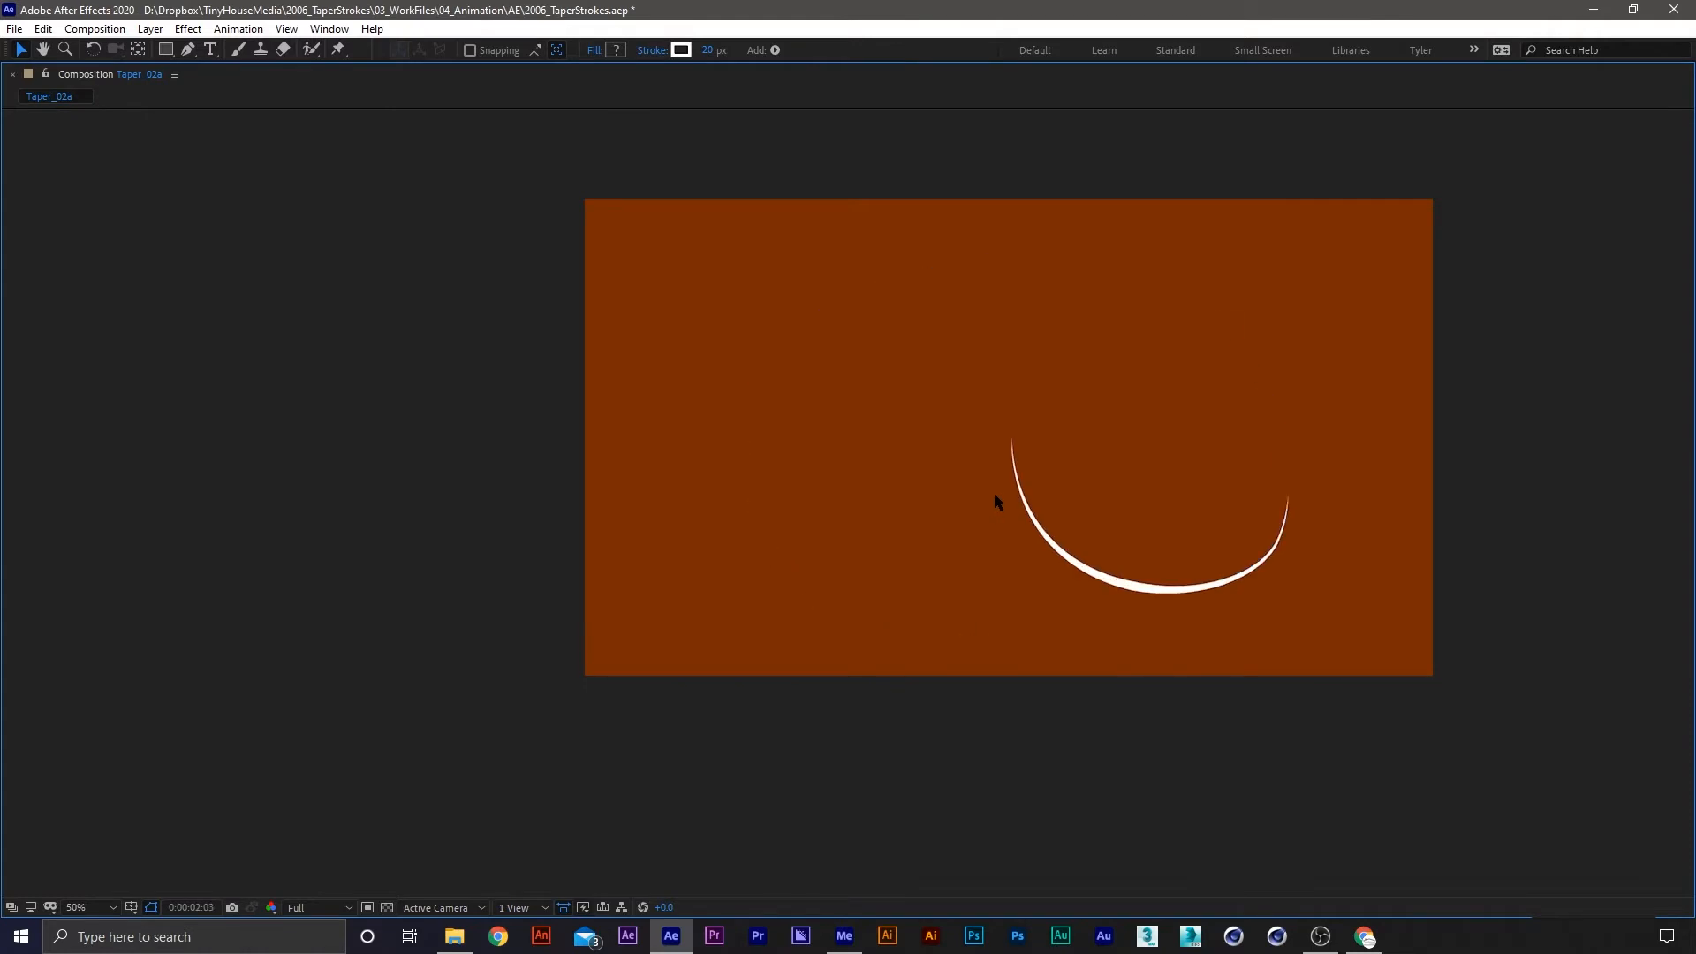
key("space")
key("grave")
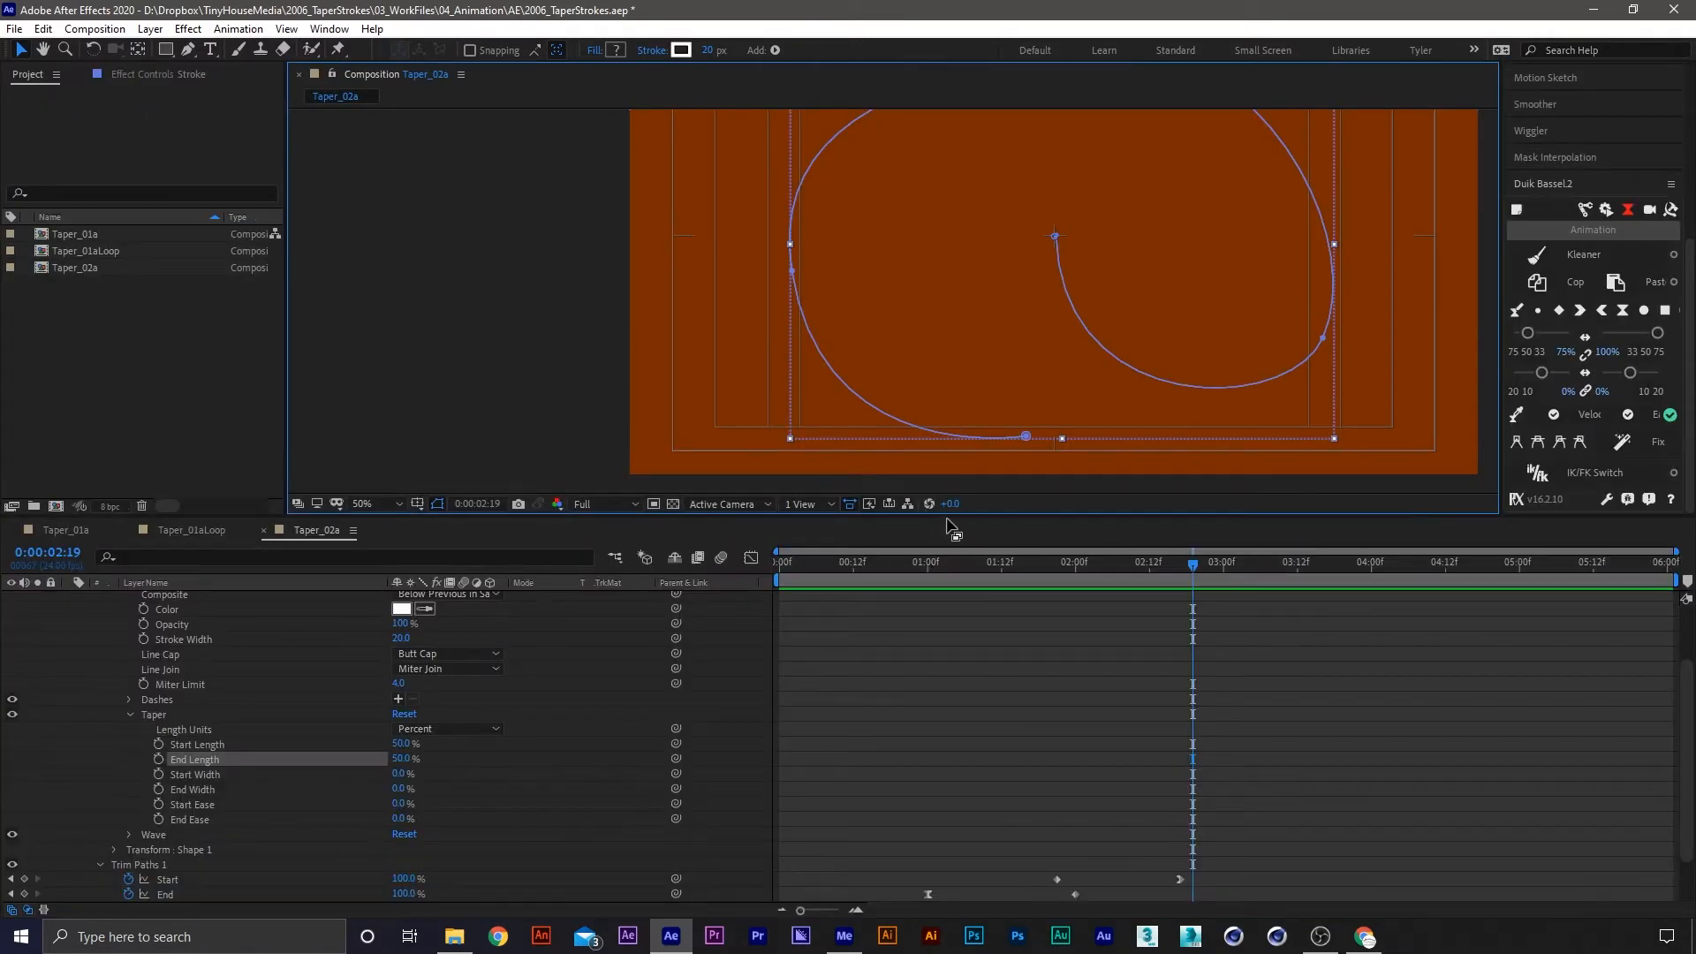
Enlarge the composition view, show only the Stroke layer's keyframed properties, and scrub through the animation to 0:00:01:08
left_click_drag(949, 517, 945, 682)
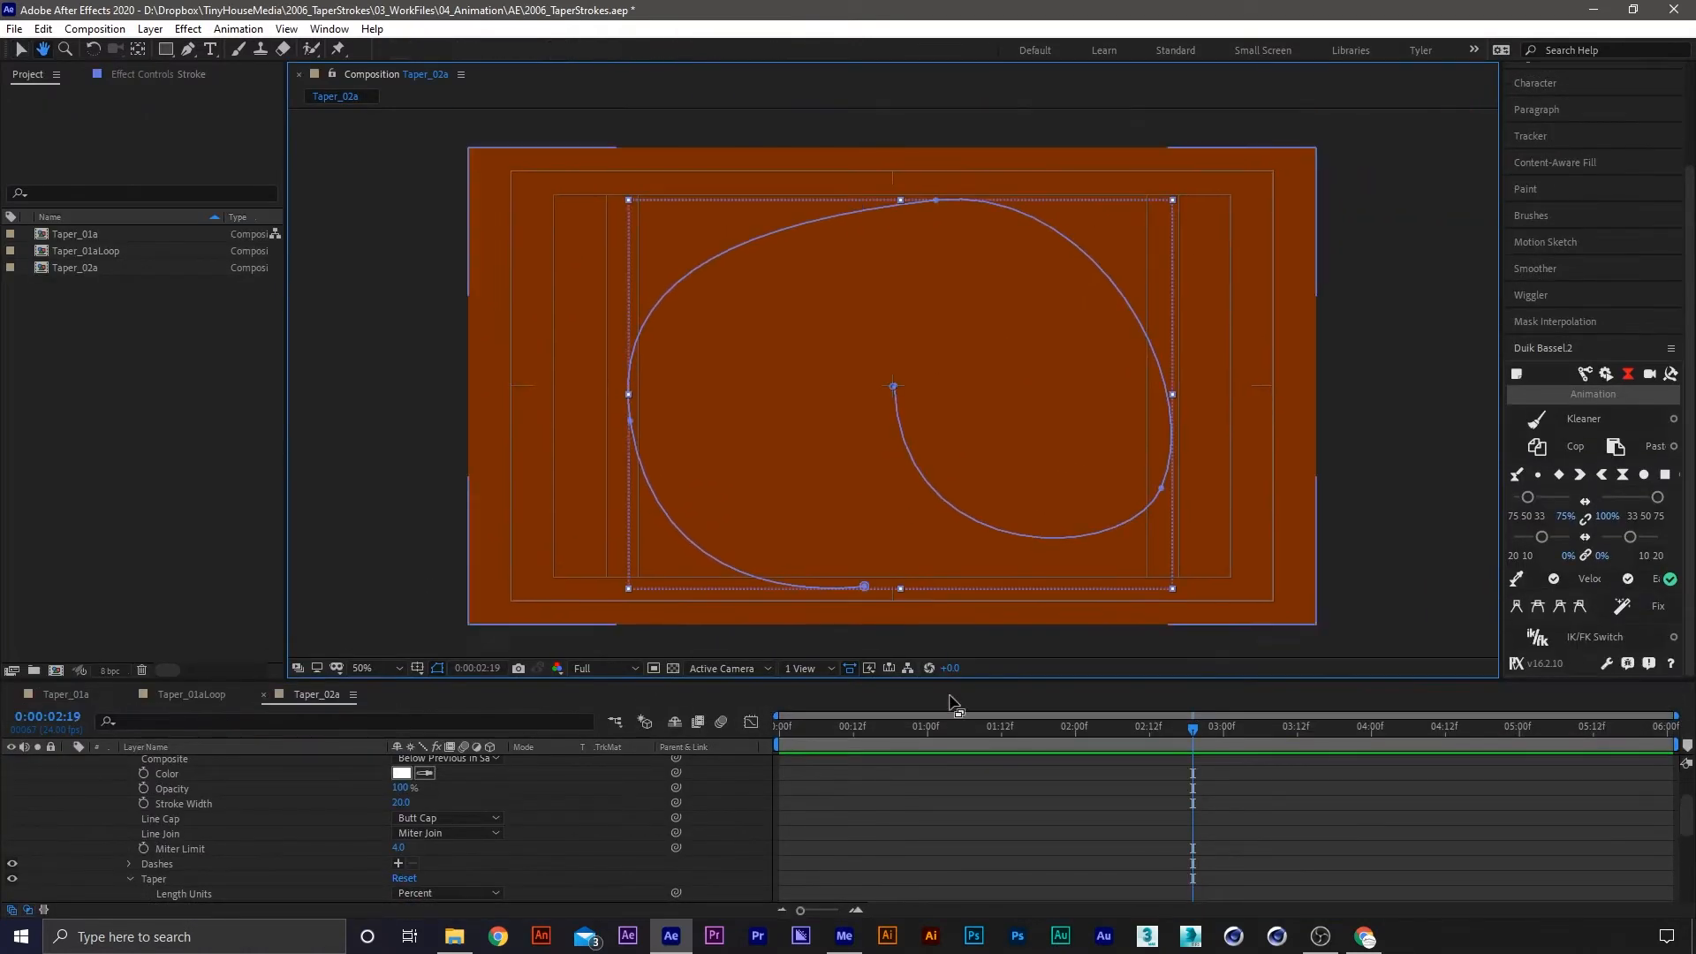
key("u")
mouse_move(1001, 740)
left_mouse_down()
mouse_move(951, 734)
mouse_move(1177, 716)
left_mouse_up()
left_click_drag(1233, 716, 978, 737)
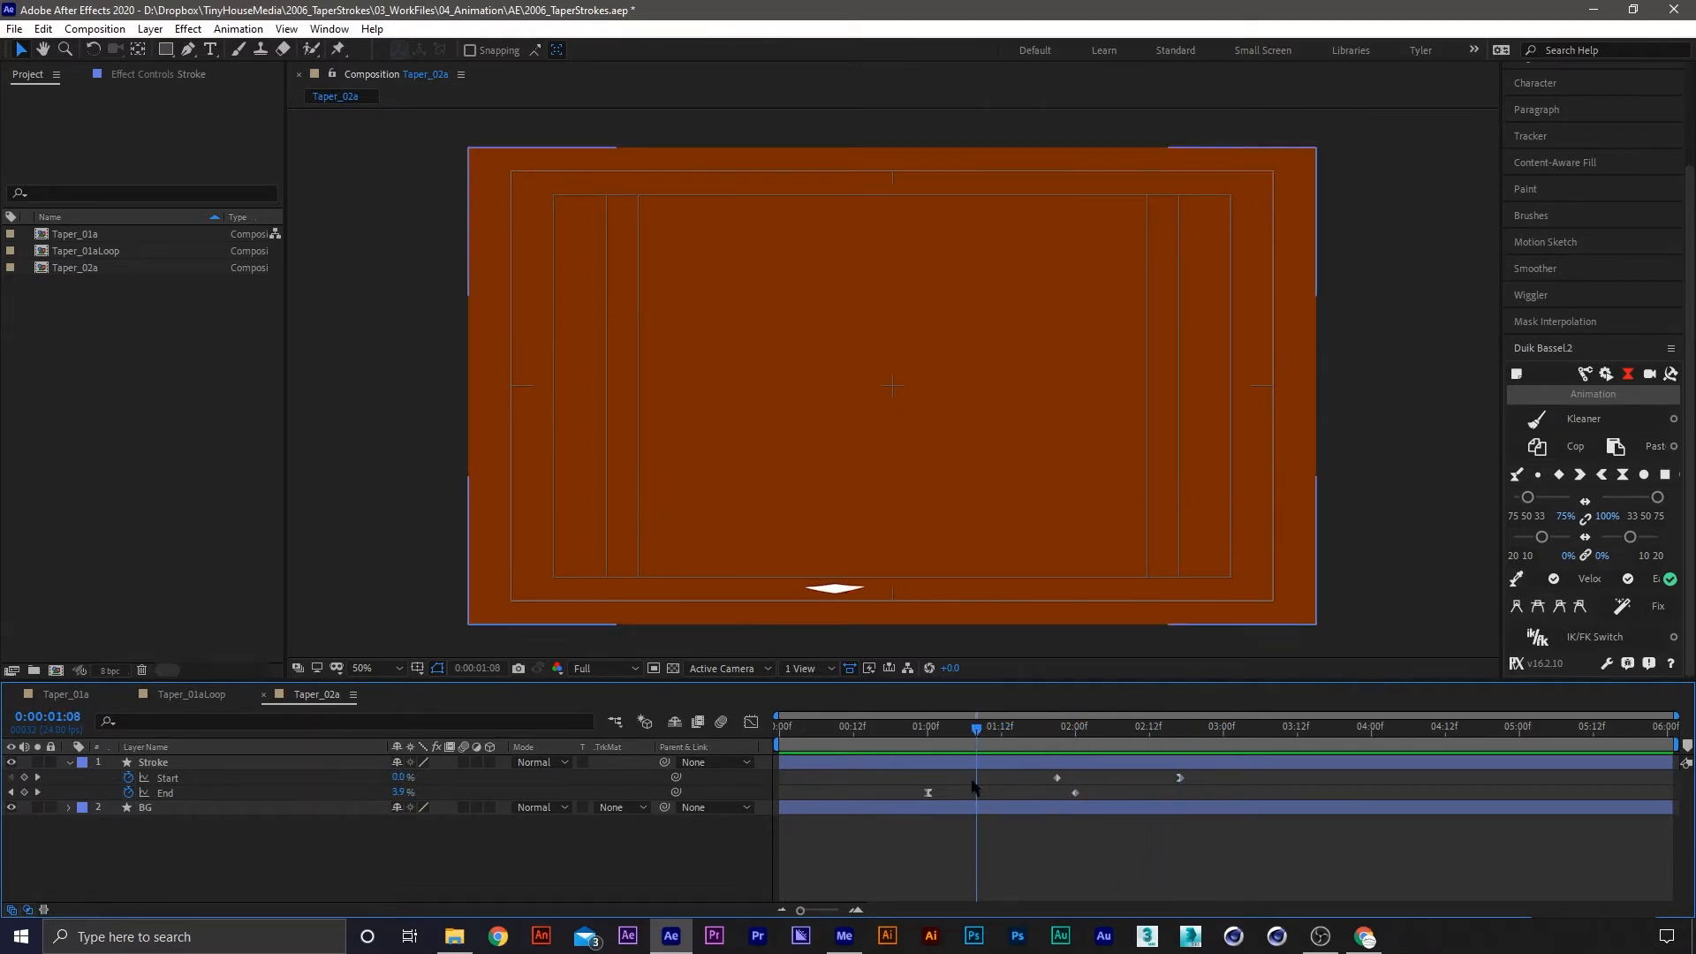
Set the Stroke Width of the Stroke layer to 10 px
left_click(840, 590)
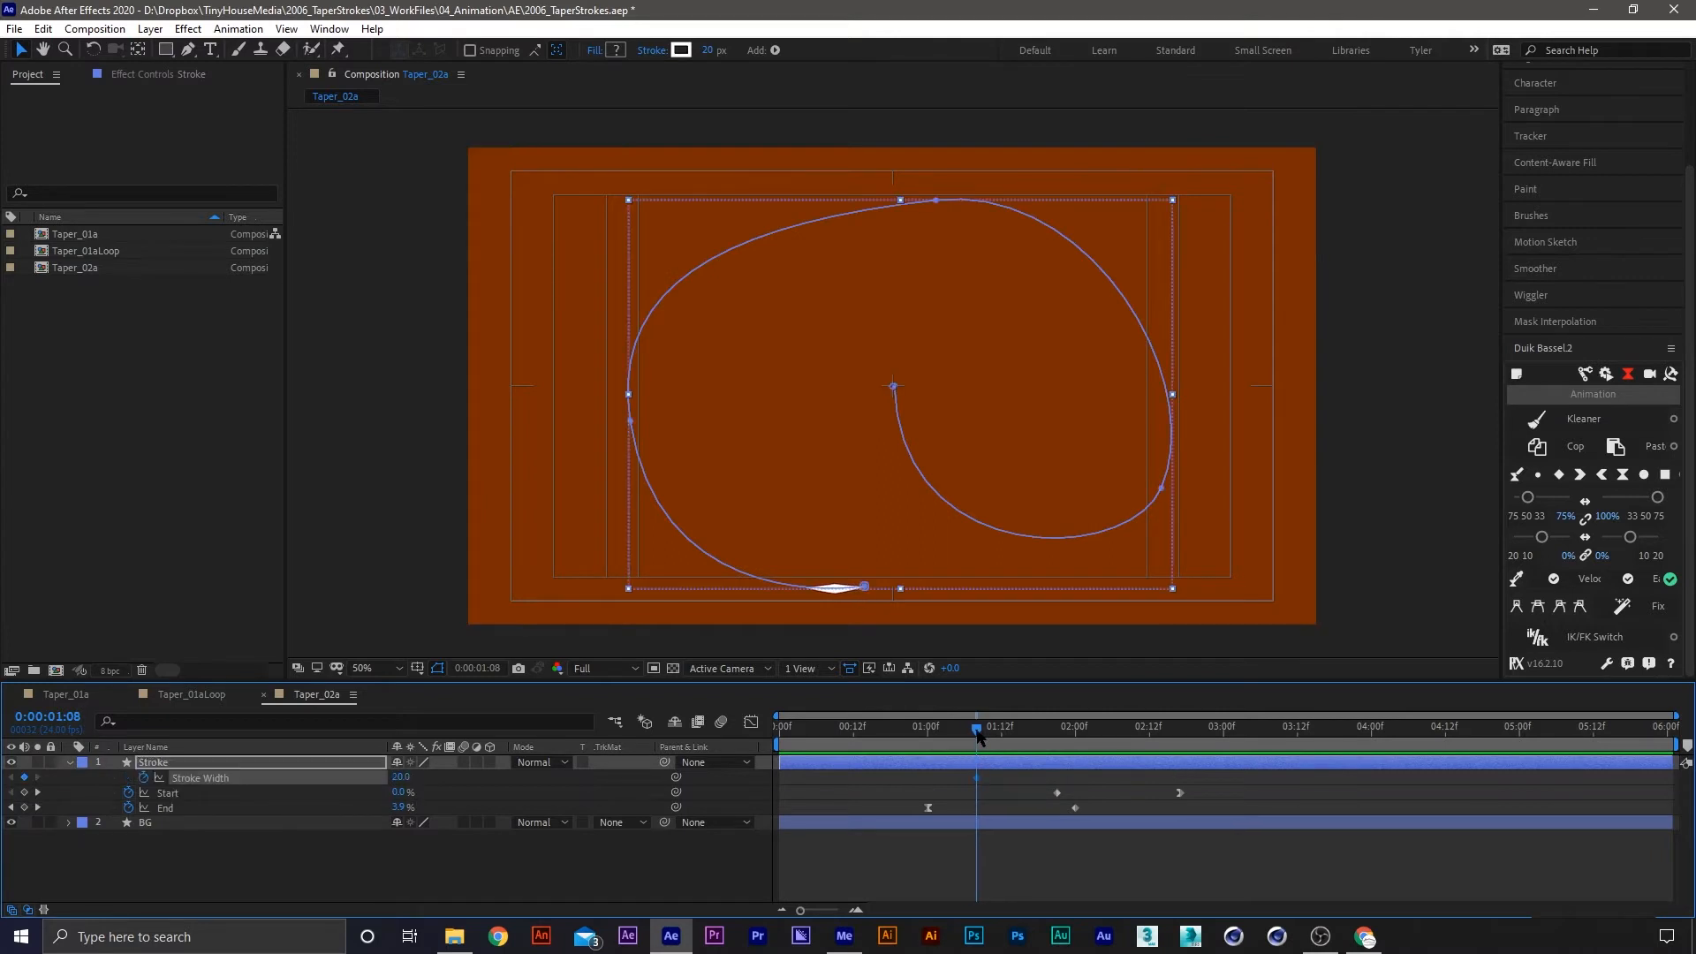
left_click(401, 778)
type("10")
left_click(899, 849)
Try shifting the Stroke layer slightly earlier in time, and undo the move along with the Stroke Width keyframe
mouse_move(972, 733)
left_mouse_down()
mouse_move(945, 733)
mouse_move(1012, 733)
mouse_move(958, 785)
left_mouse_up()
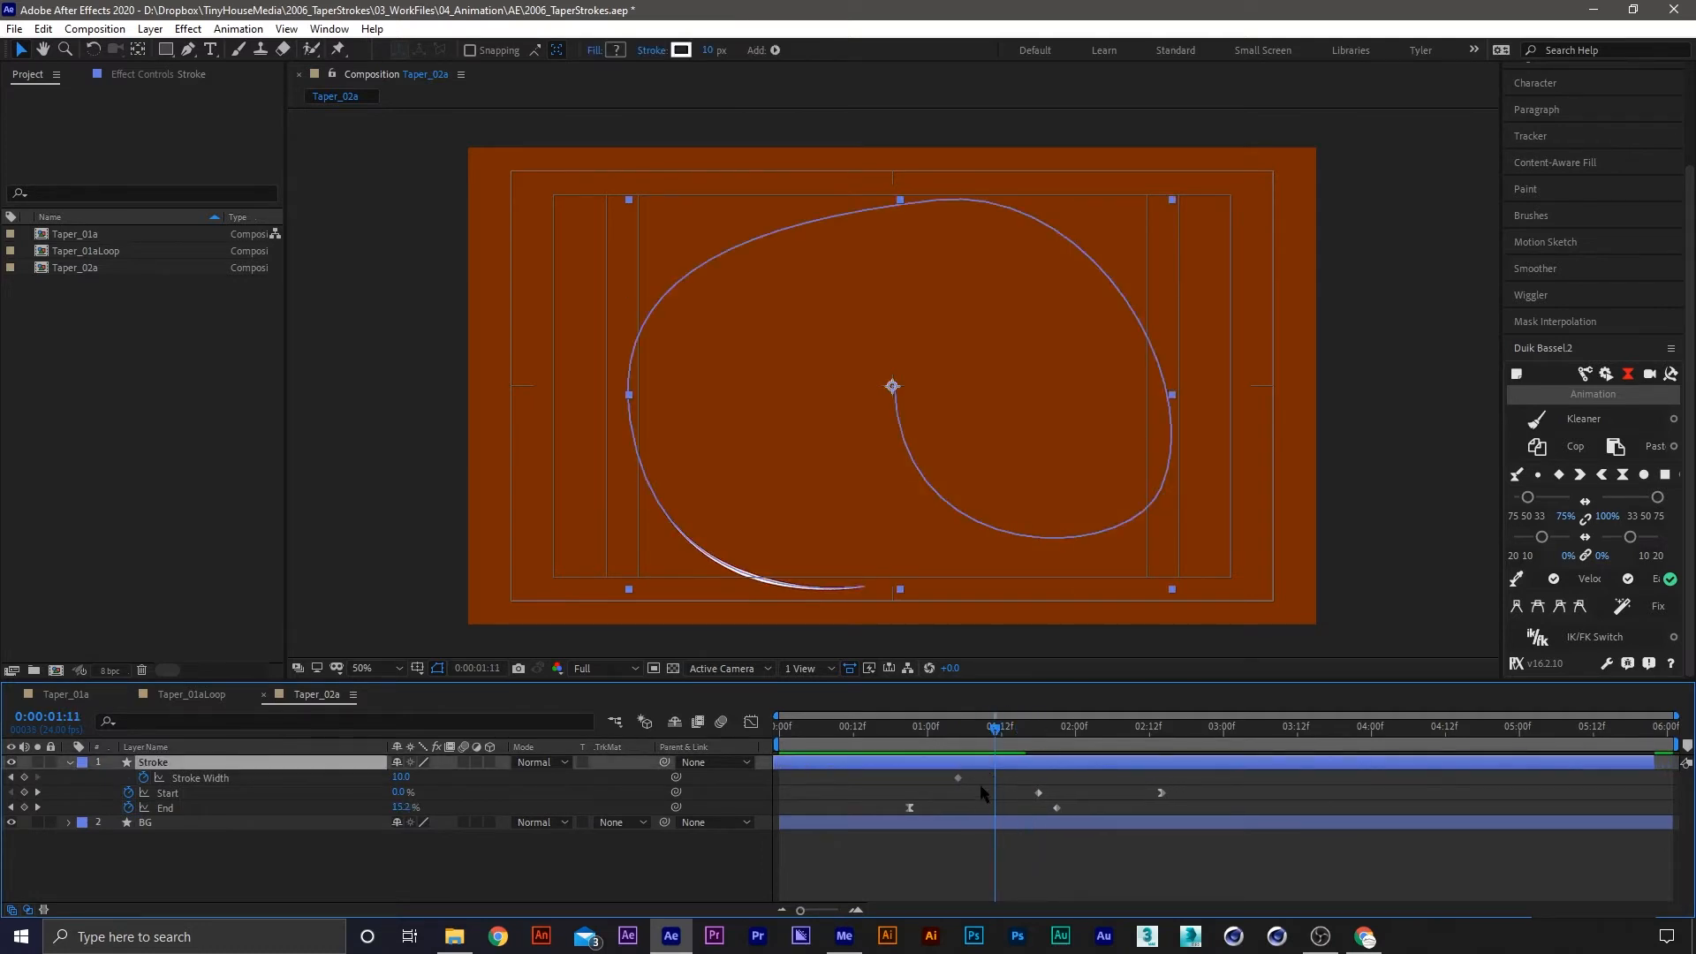
key("ctrl+z")
key("ctrl+z")
key("ctrl+z")
key("ctrl+z")
Trim the Stroke layer's in point to 0:00:01:00
left_click(930, 734)
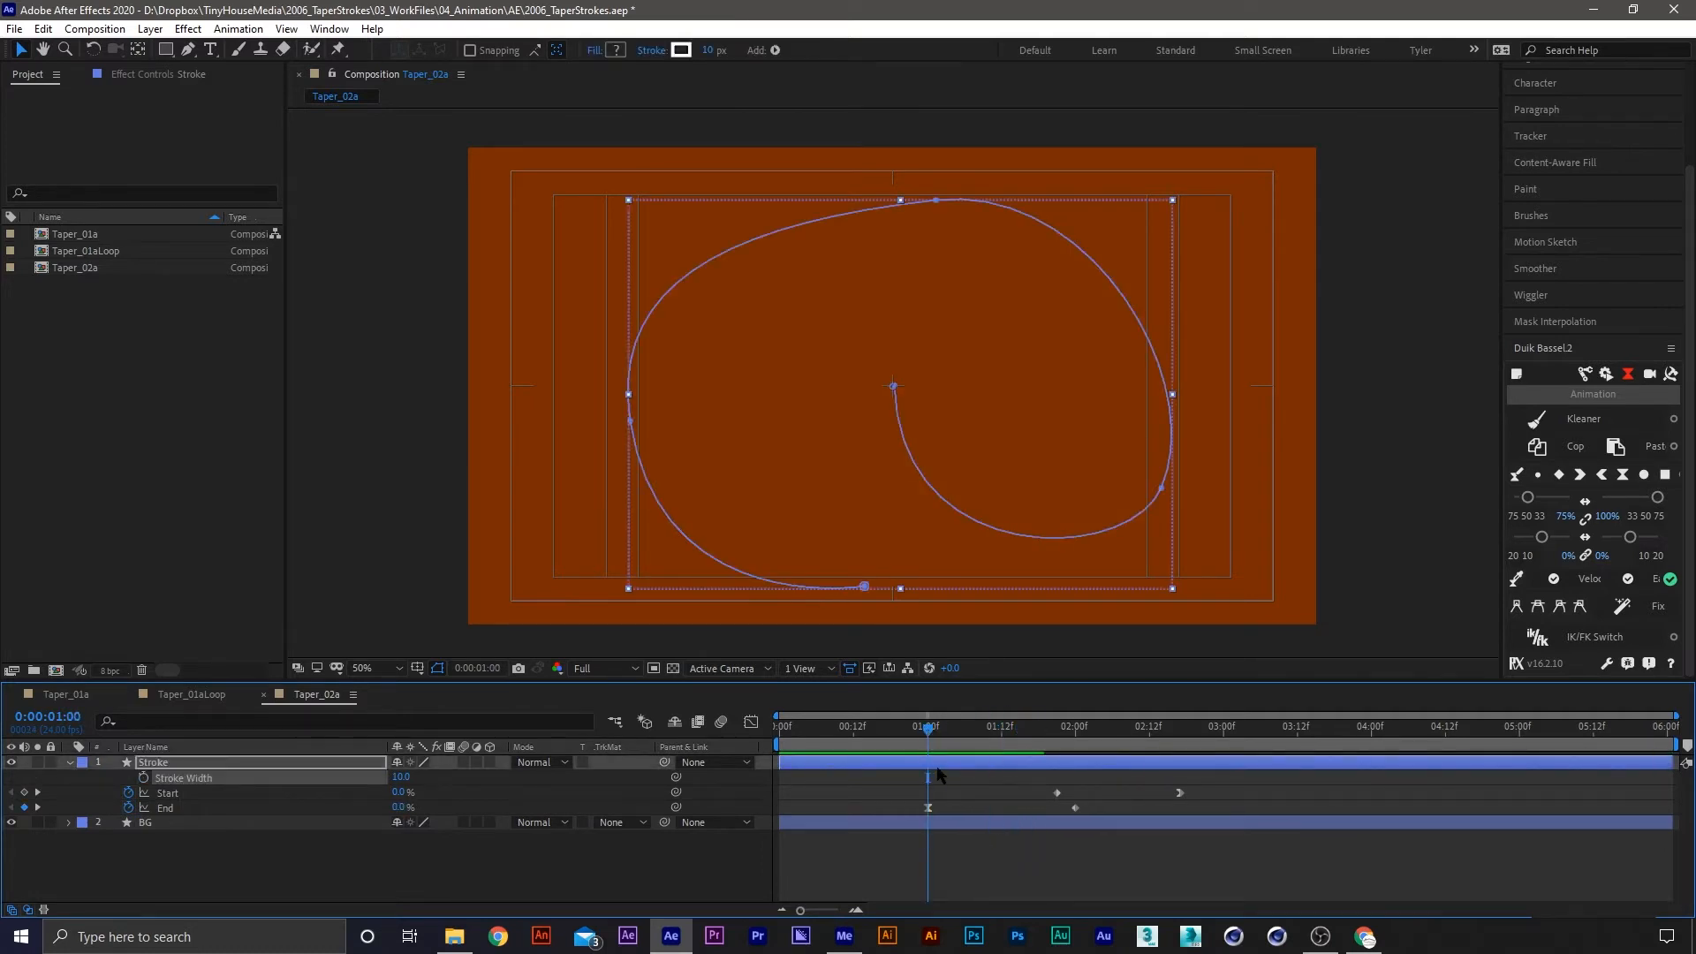
left_click(938, 764)
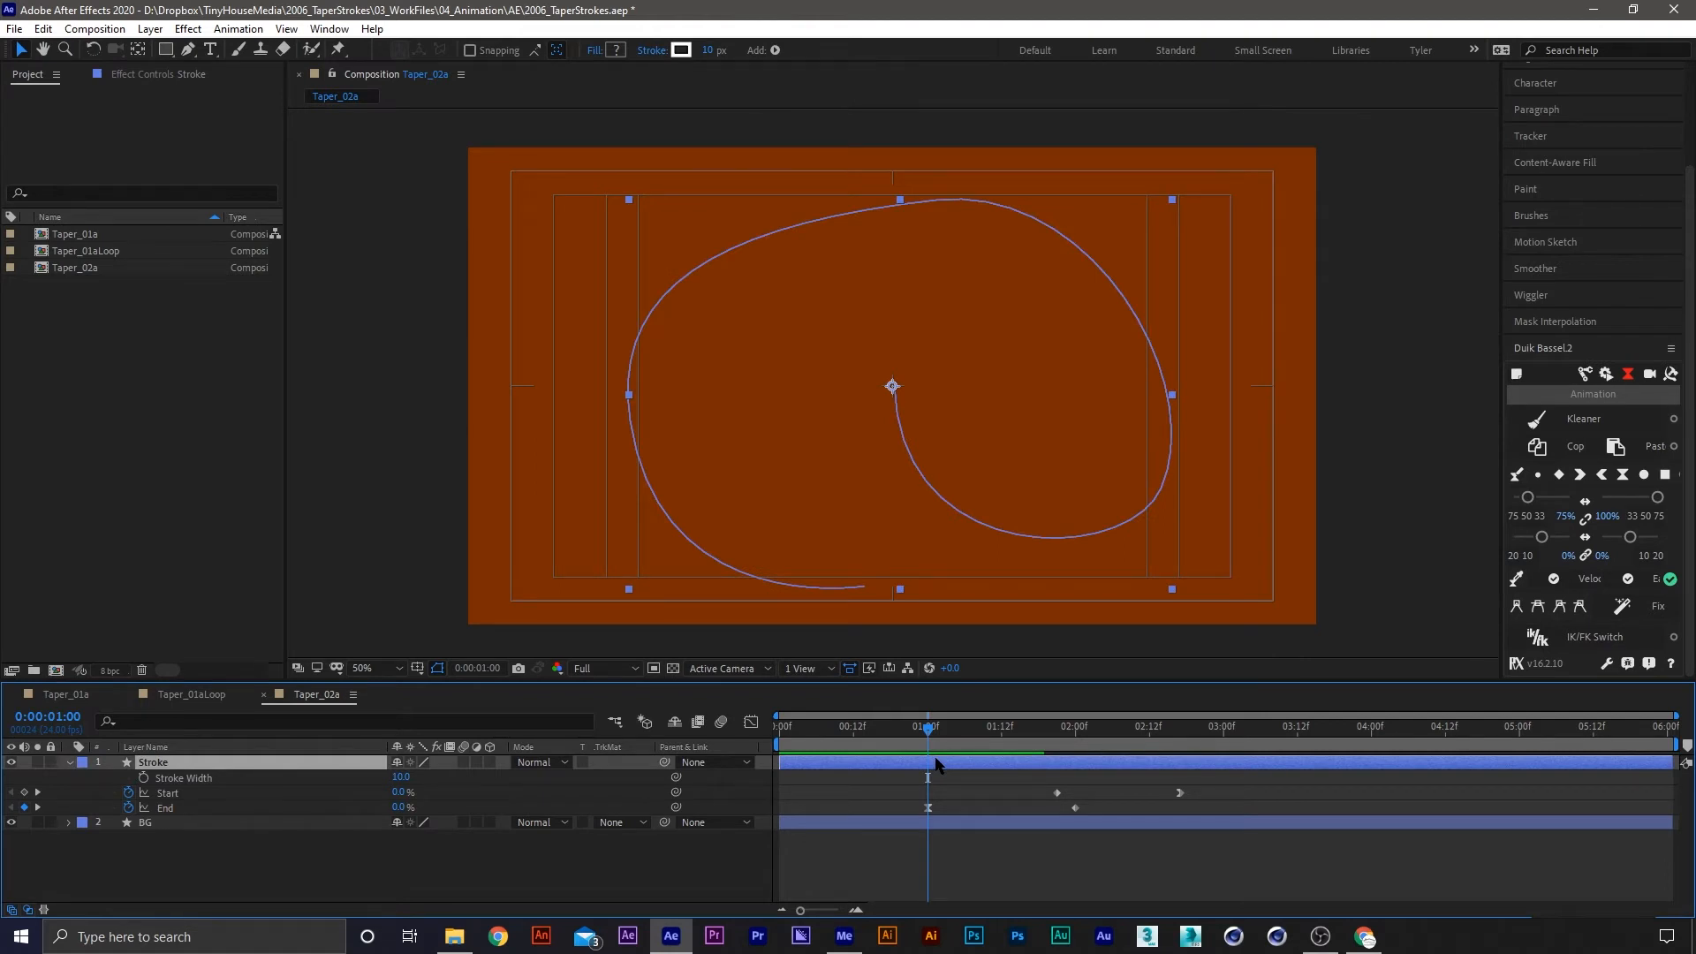
key("alt+bracketleft")
Move the Stroke layer to start at 0:00:00:00 and extend its out point to the end of the composition
left_click(779, 731)
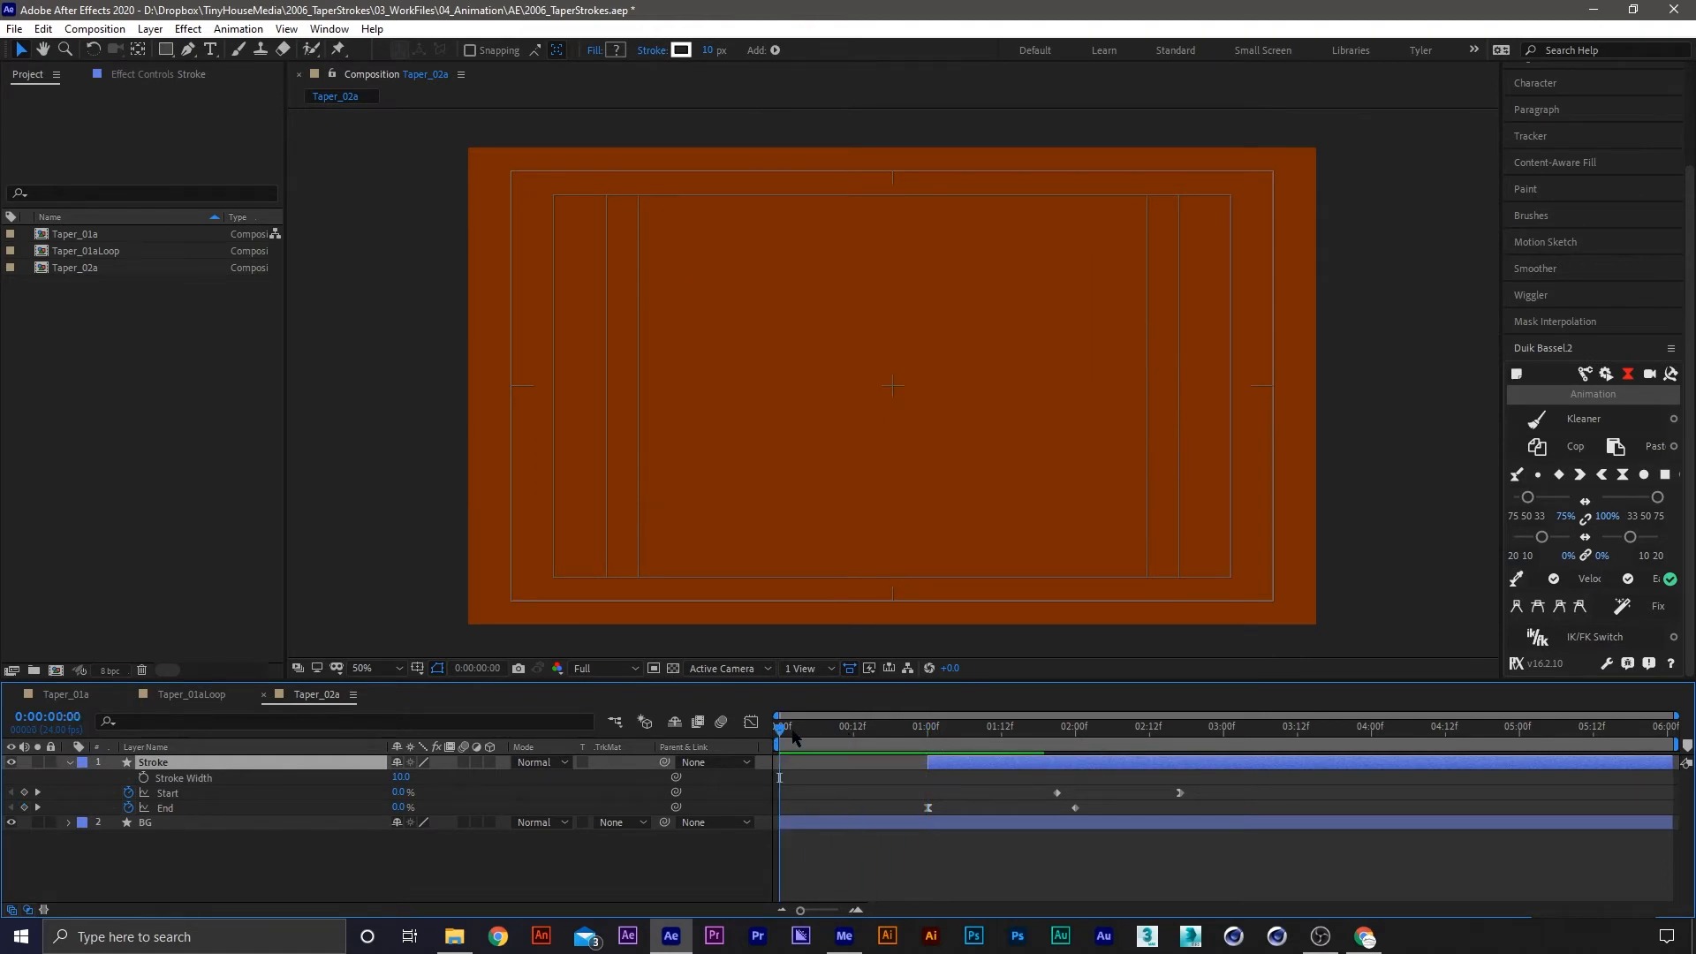
key("bracketleft")
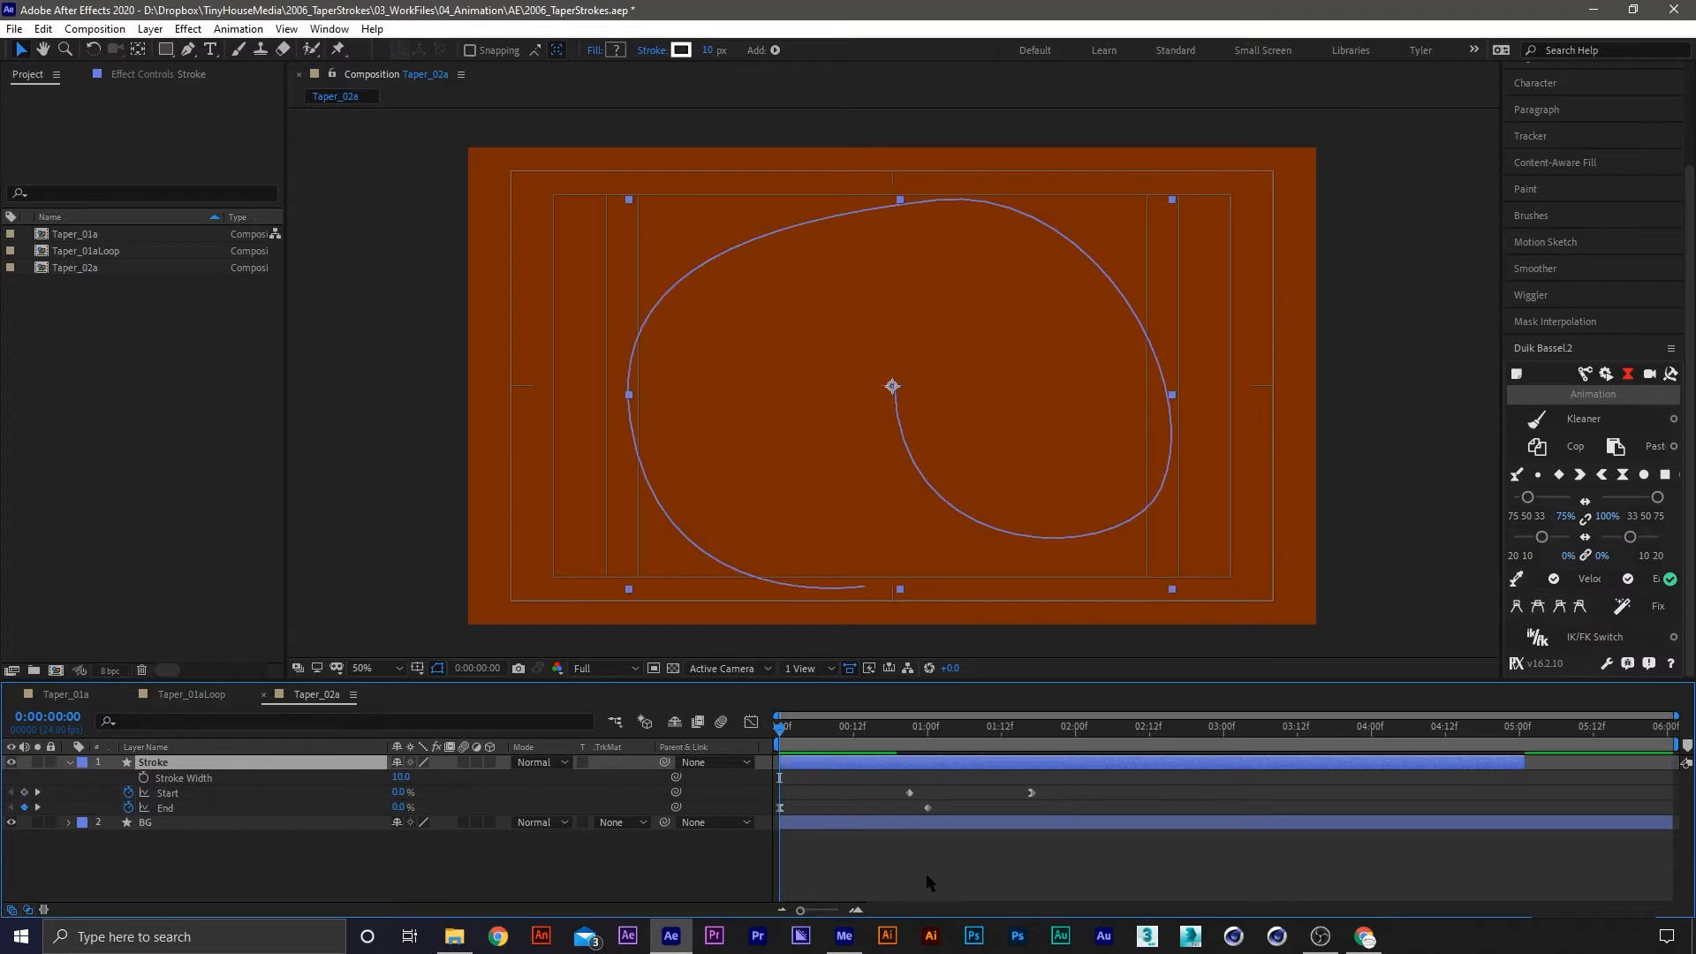
left_click_drag(1524, 761, 1674, 762)
Preview the retimed stroke animation and save the project with the playhead at 0:00:01:00
key("space")
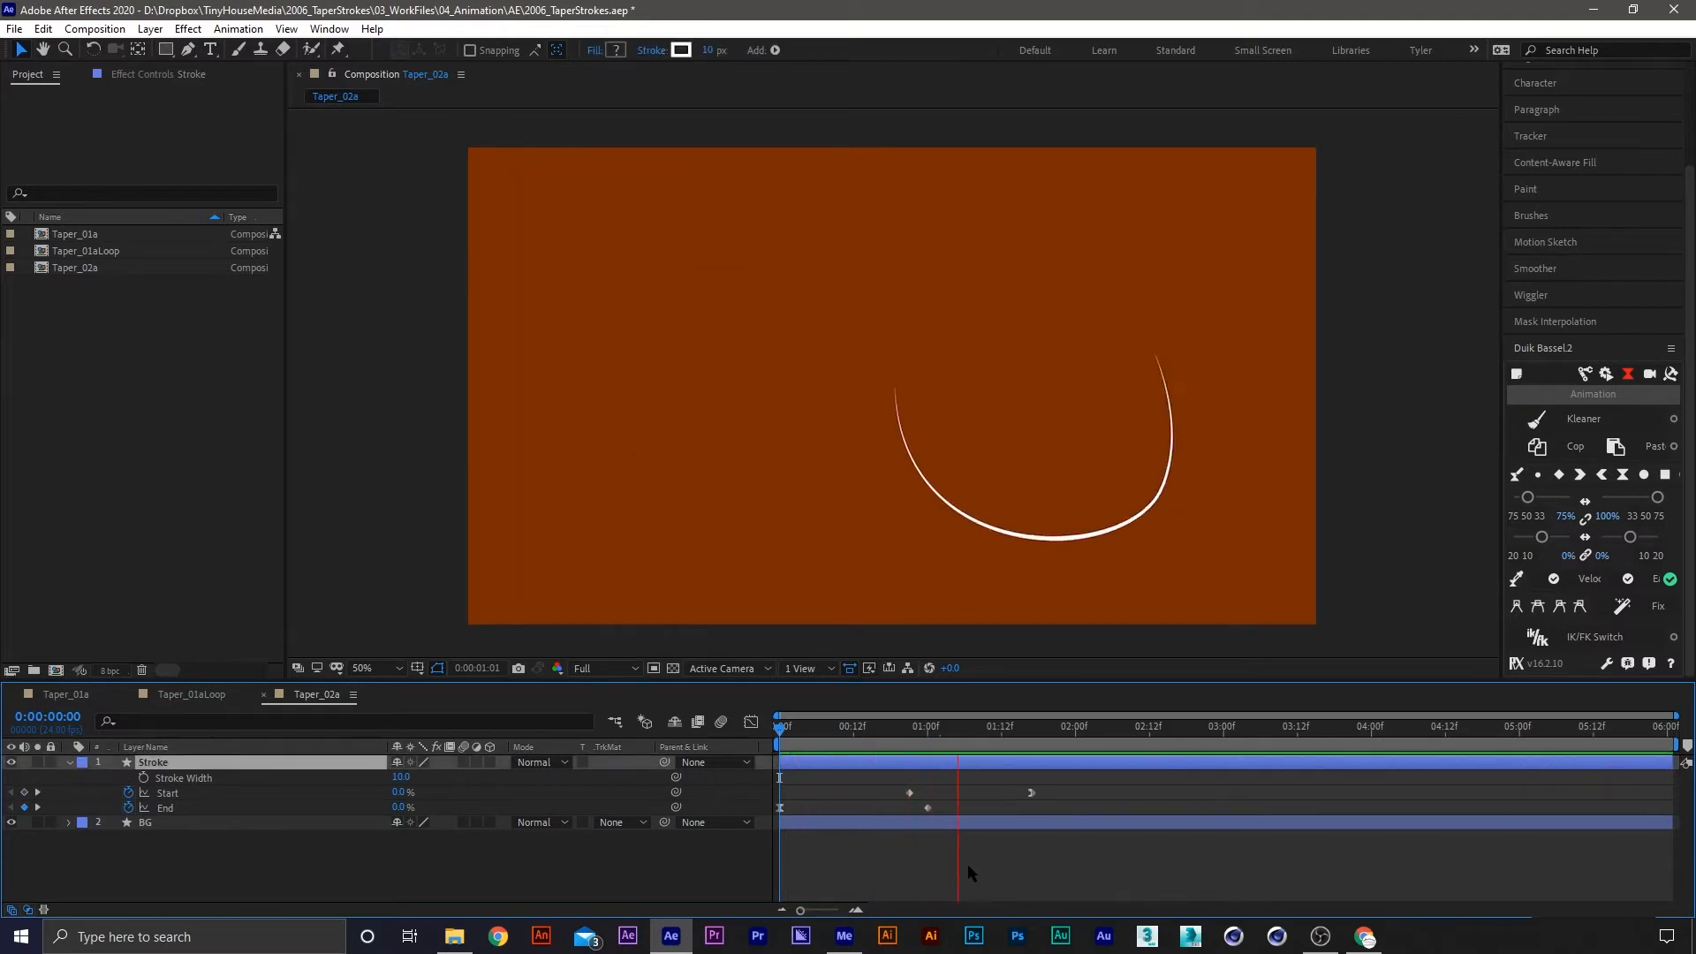
key("space")
key("F2")
key("u")
key("u")
left_click_drag(895, 735, 928, 739)
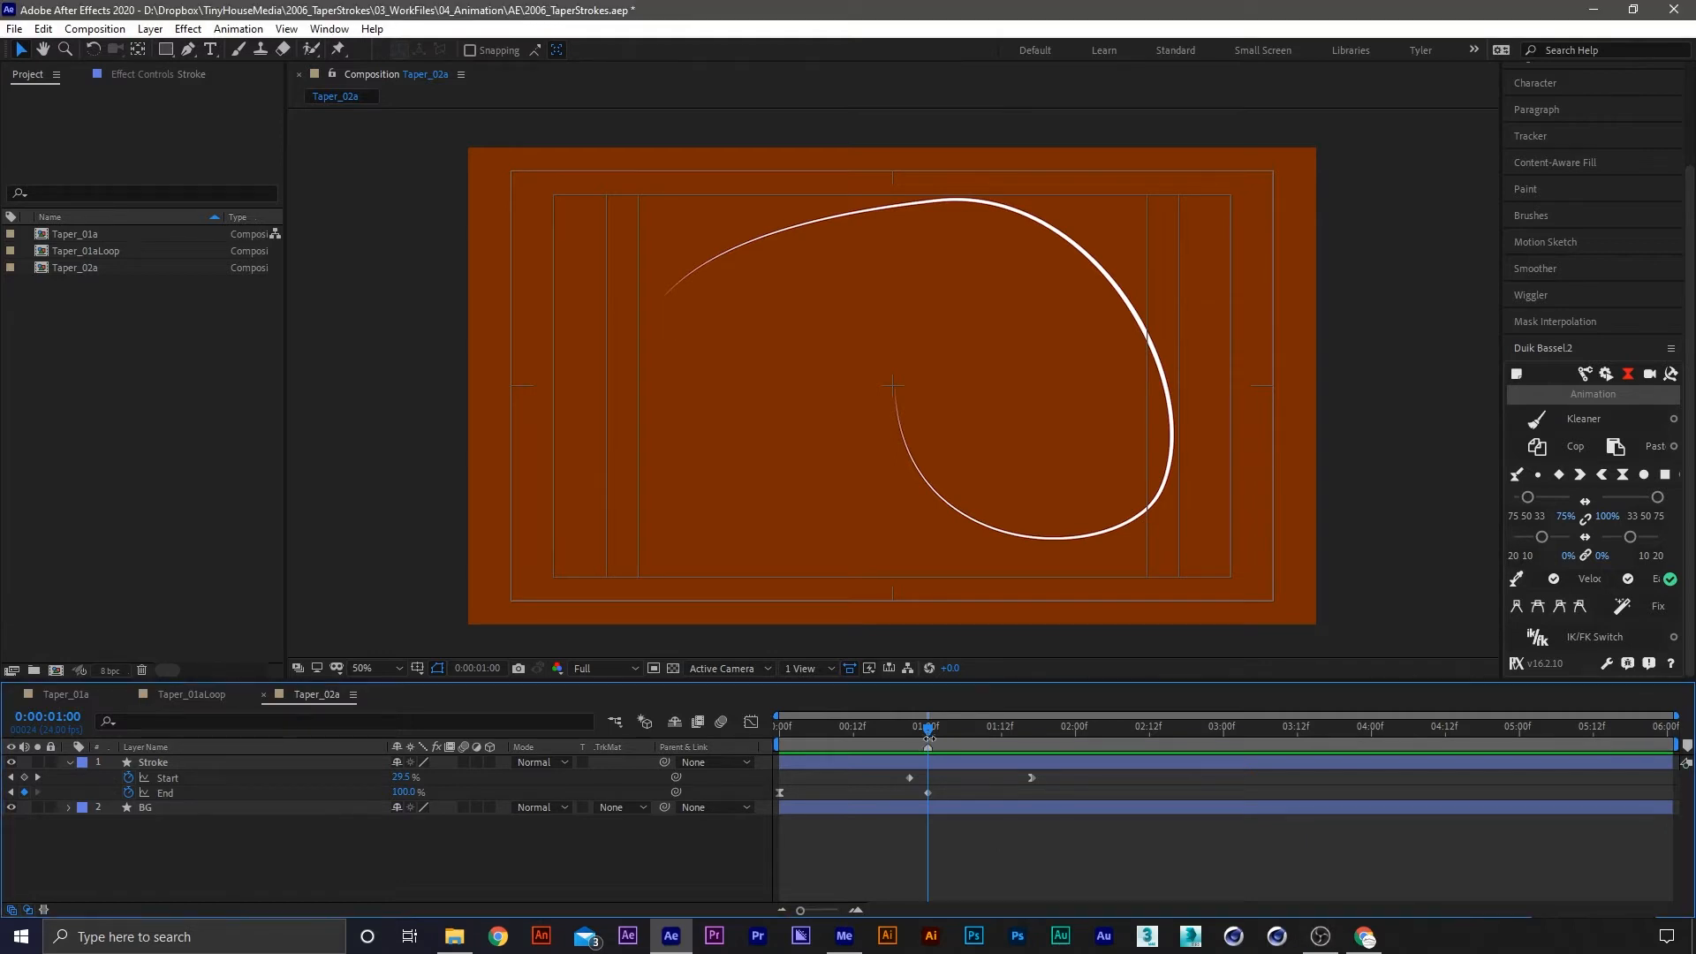
key("ctrl+s")
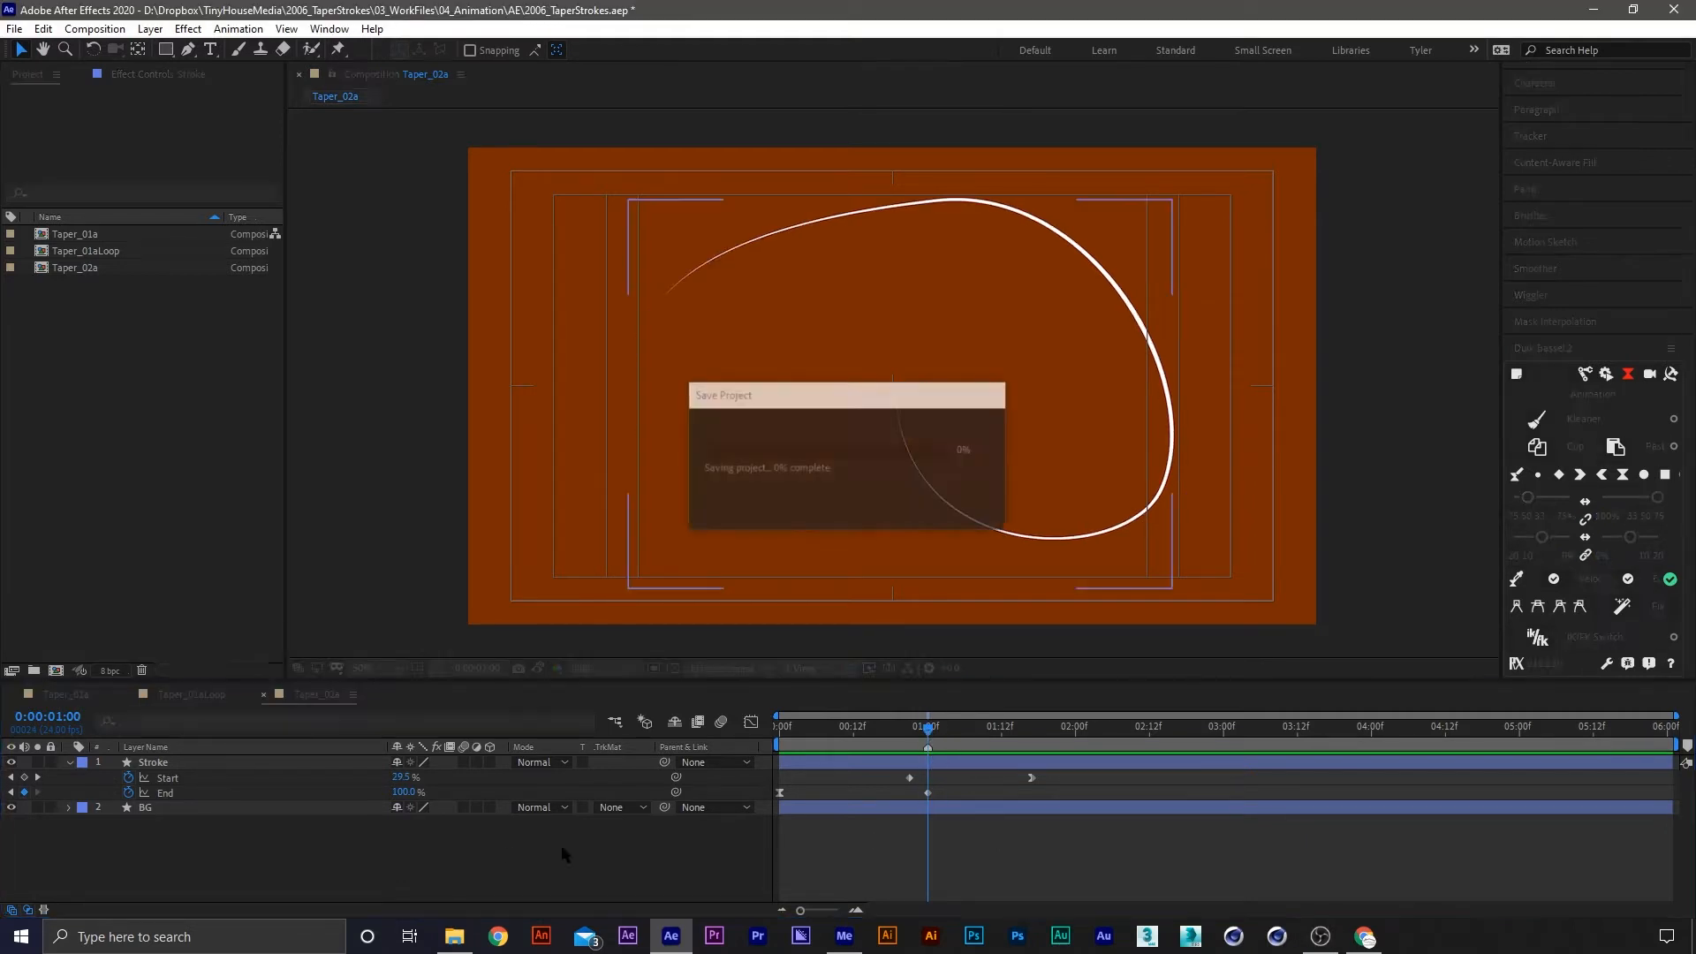
Create a new shape layer holding an ellipse that fills the whole composition
left_click_drag(165, 50, 240, 88)
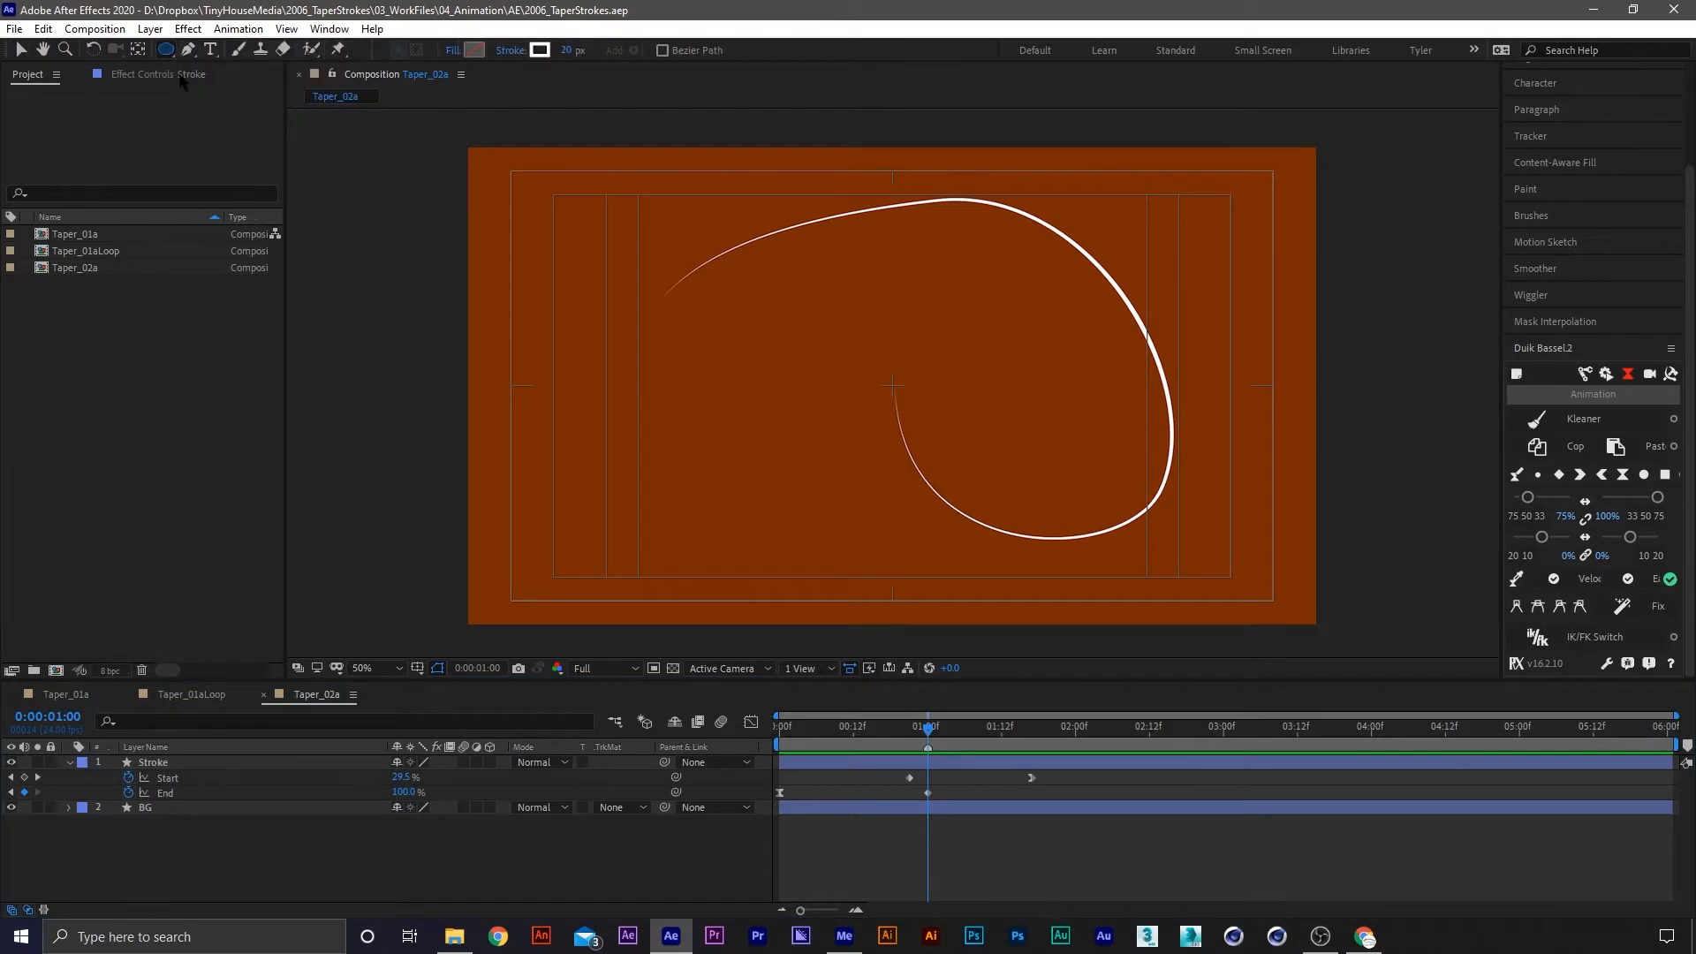
double_click(165, 49)
key("v")
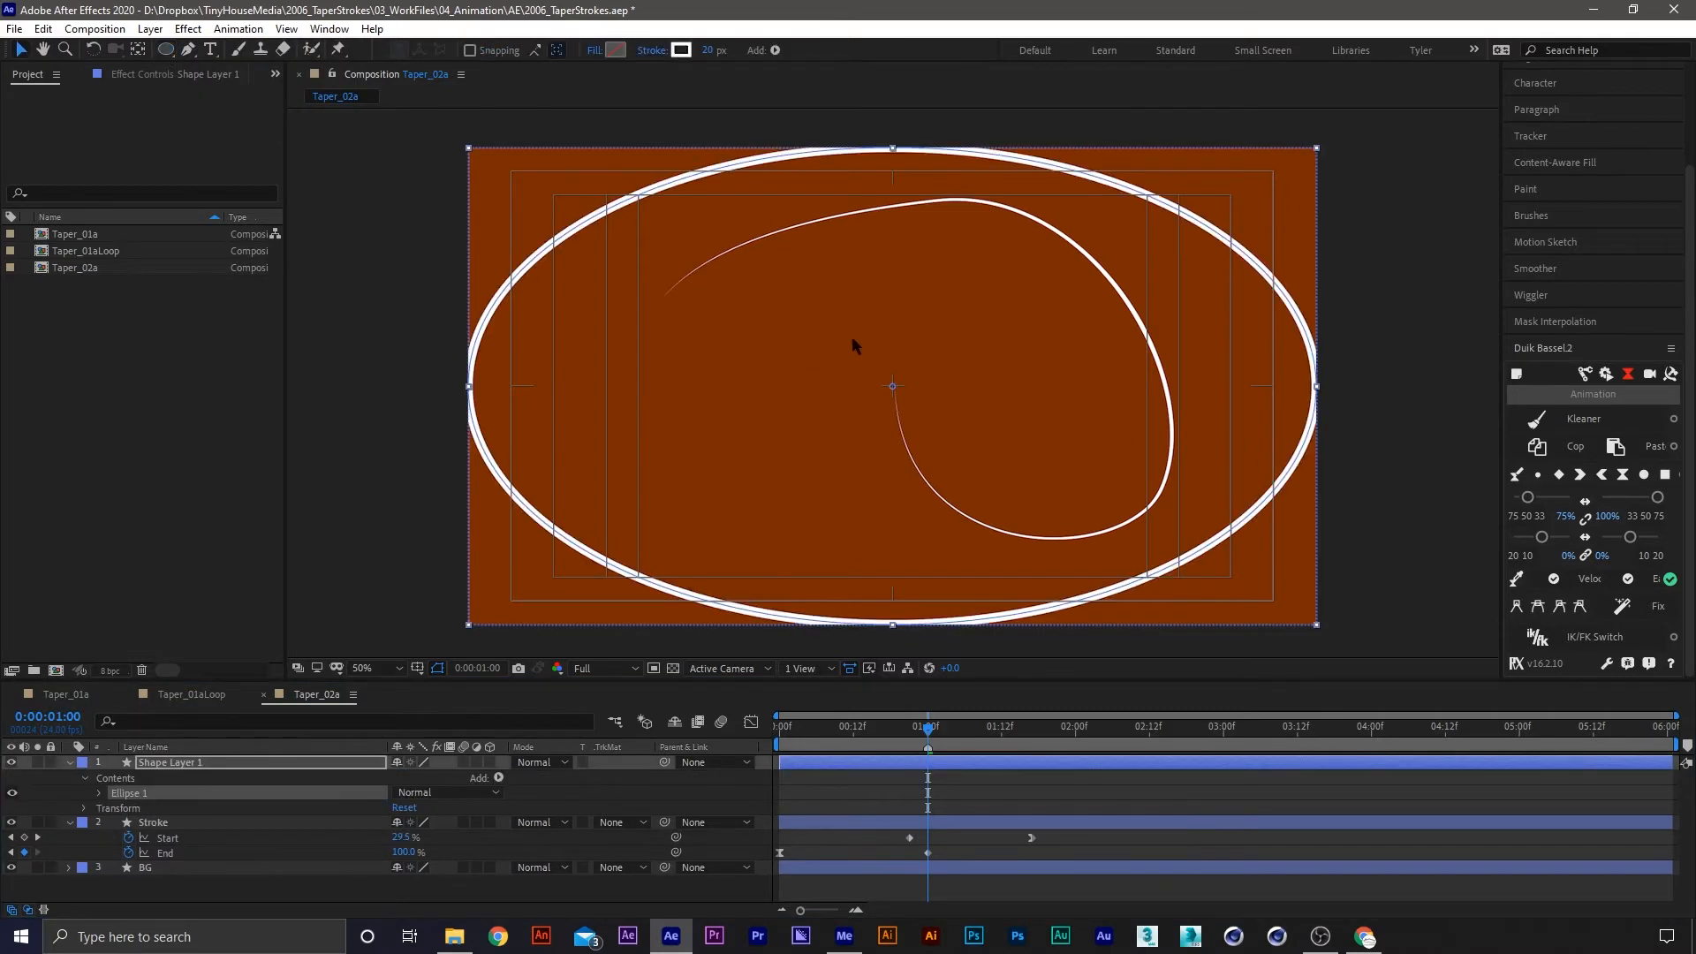
Expand Ellipse 1 on the new shape layer and turn on the visibility of its red Fill 1
left_click(103, 795)
left_click(137, 838)
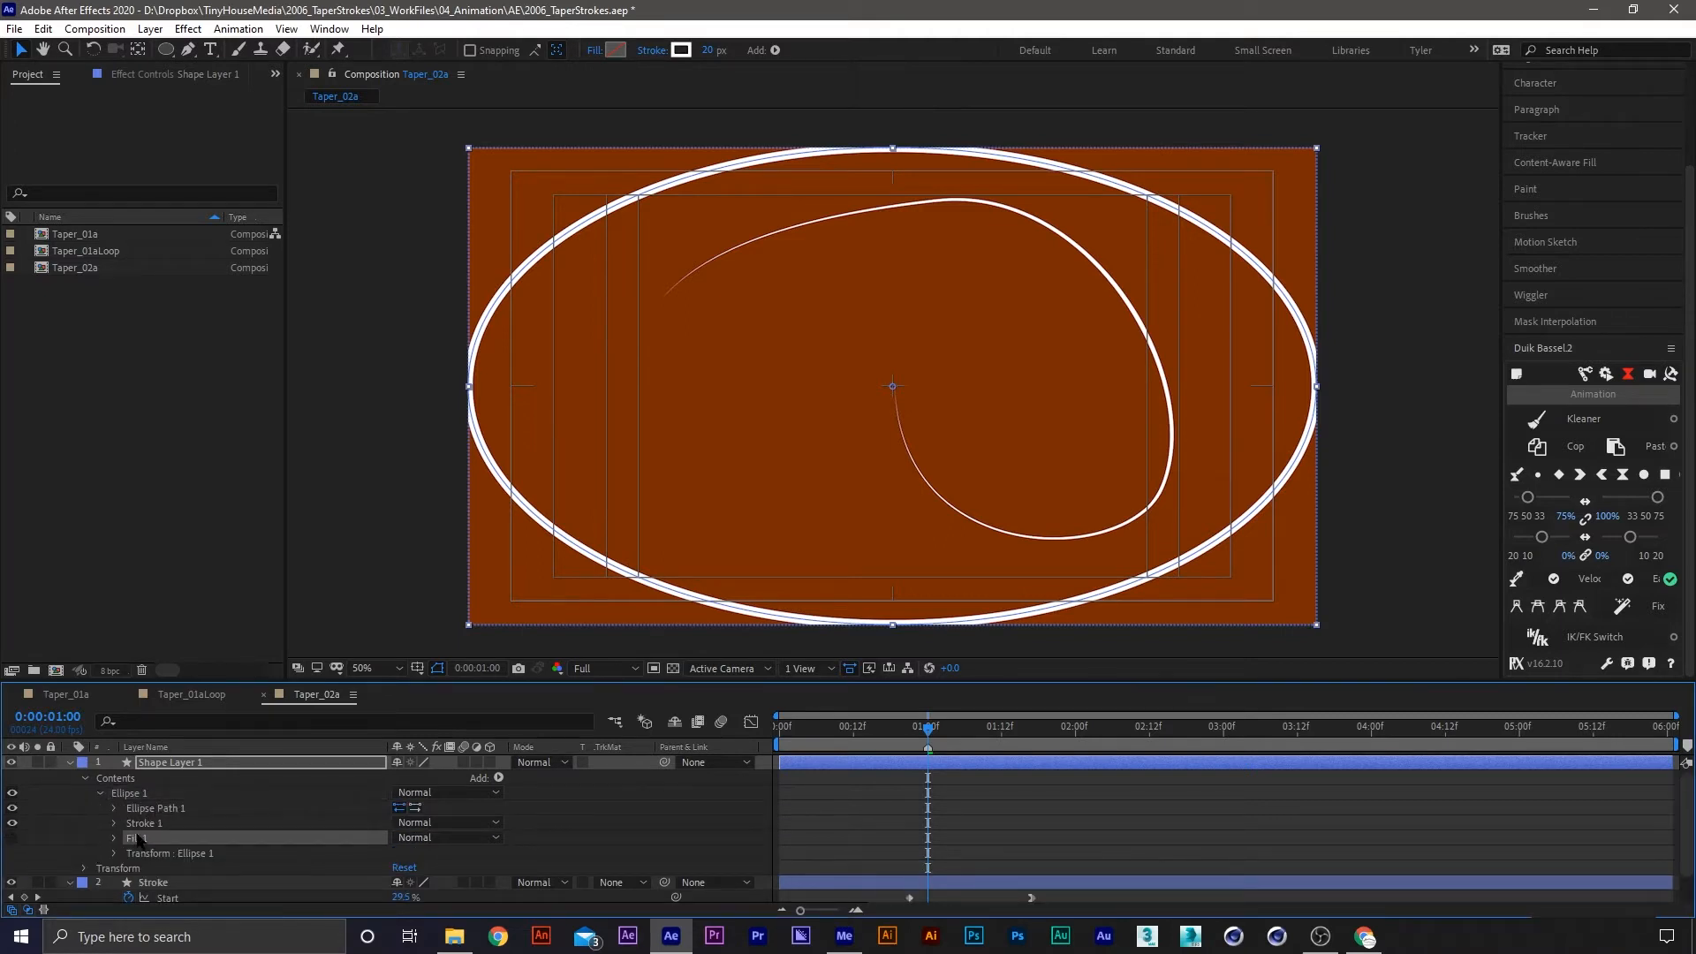
left_click(13, 837)
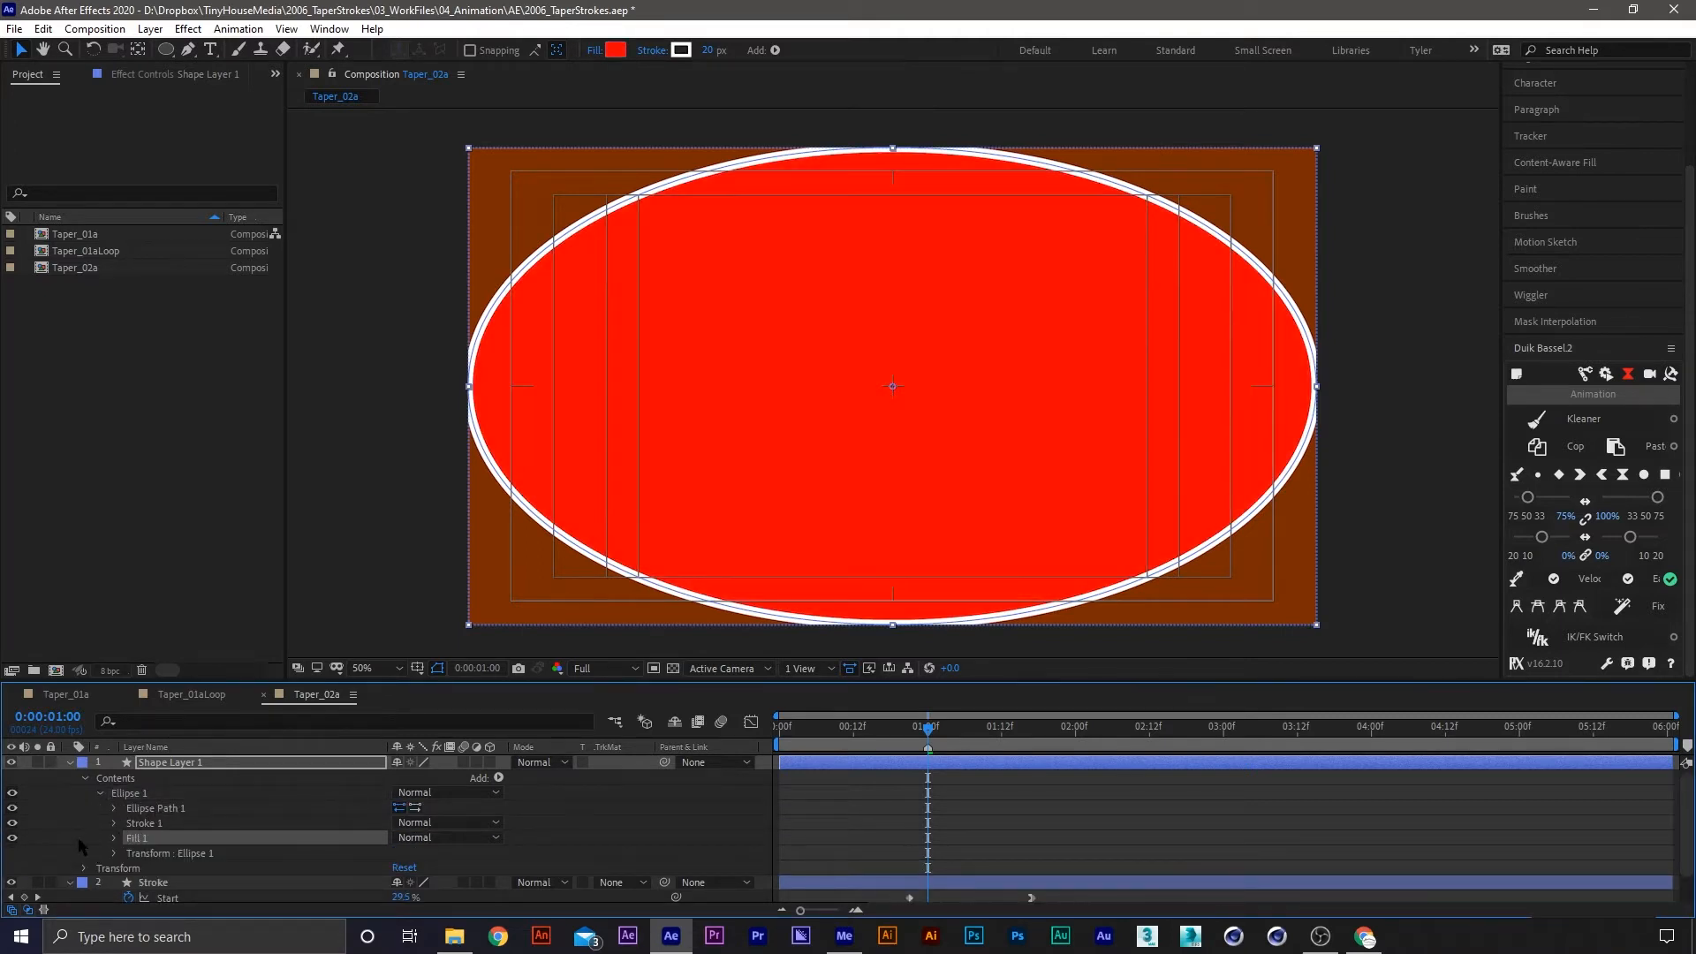
Set the size of Ellipse Path 1 to 500 by 500 to make a circle
left_click(138, 823)
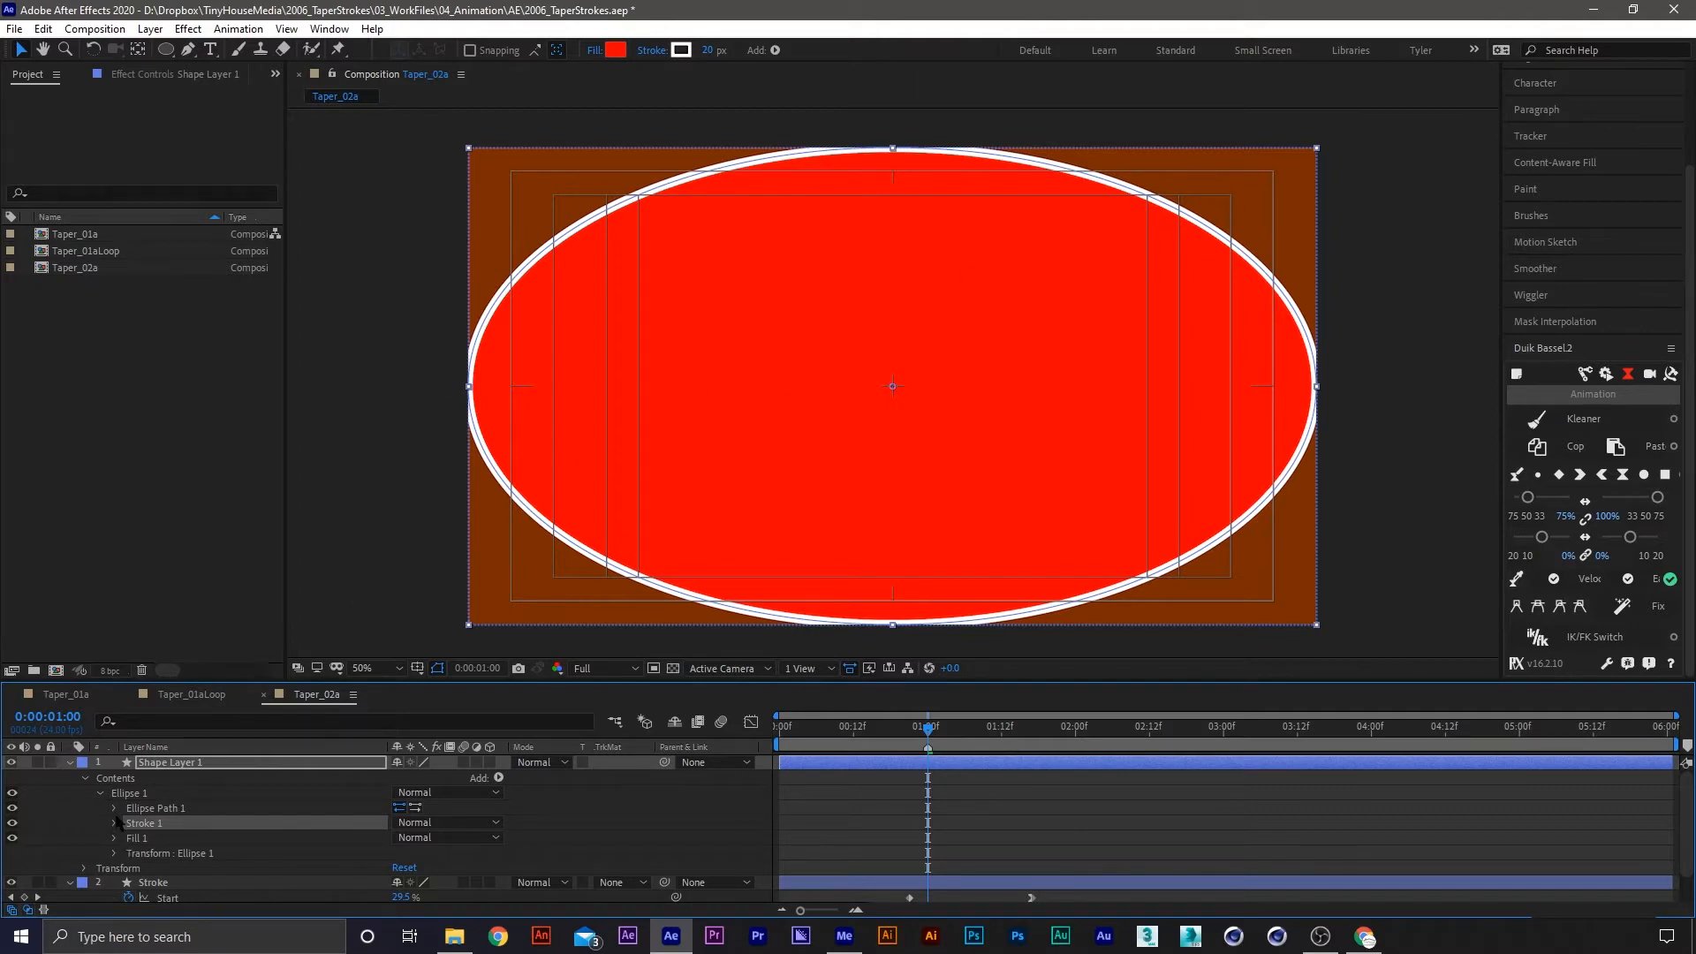
scroll(208, 814, "down", 1)
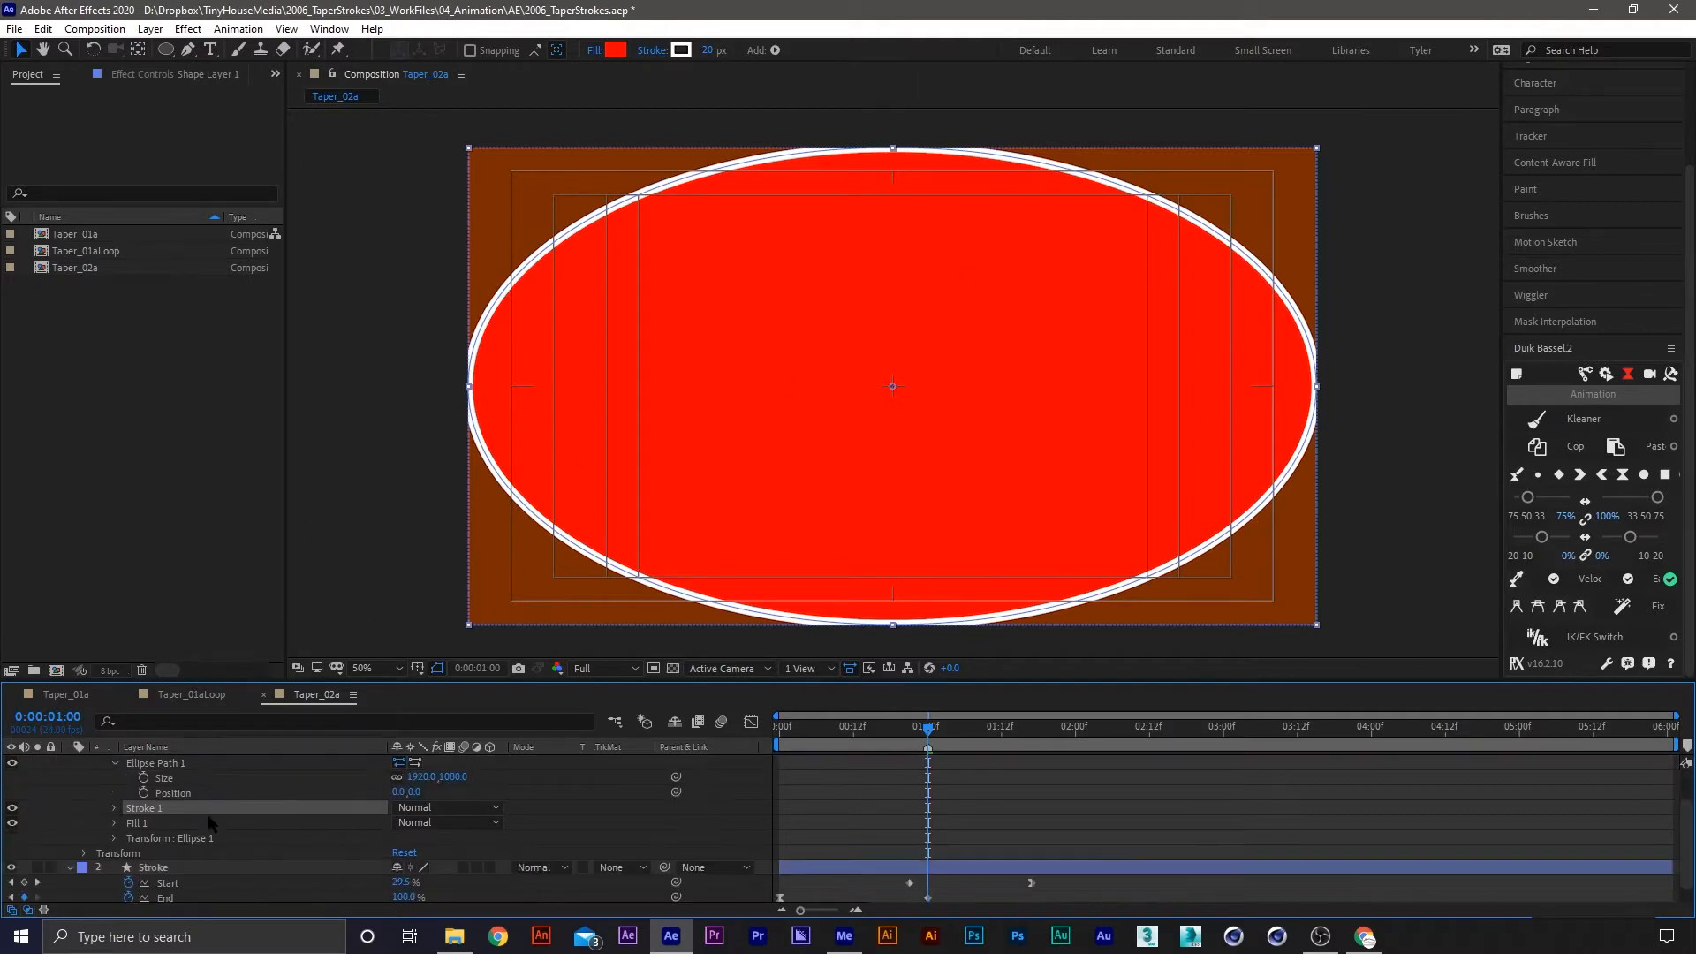
left_click(421, 776)
type("500")
left_click(450, 776)
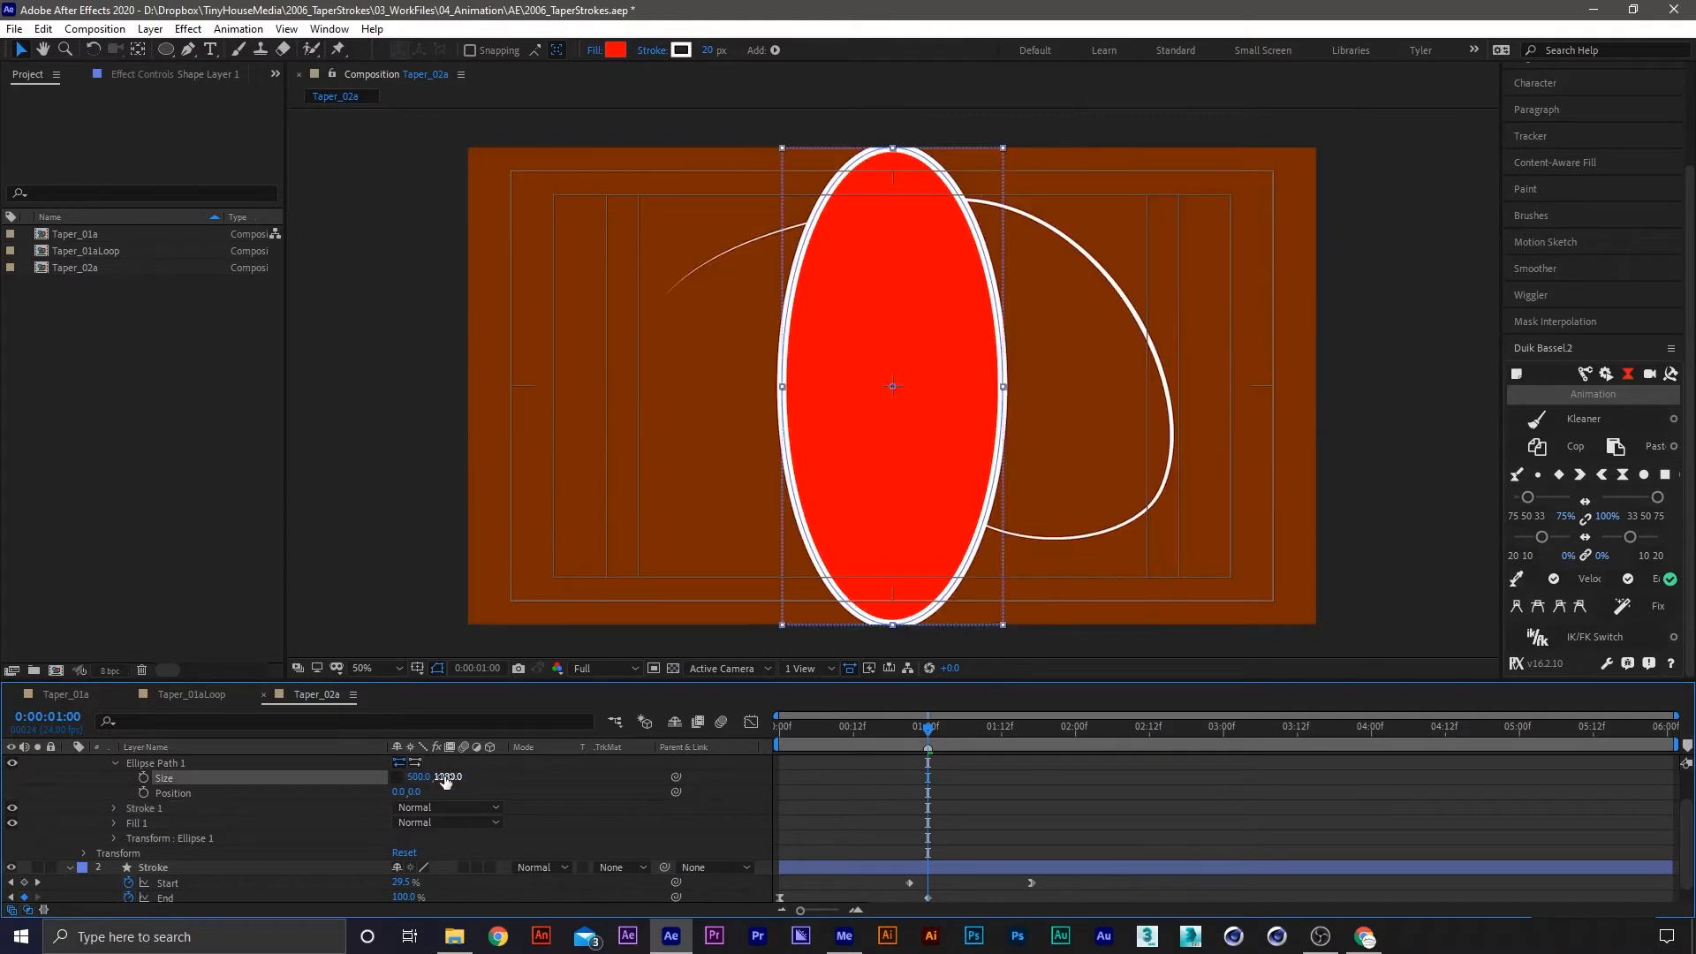
type("500")
key("Return")
Keyframe the circle's Size at 500 at 0:00:01:00 and at 0 at 0:00:00:20
left_click(144, 777)
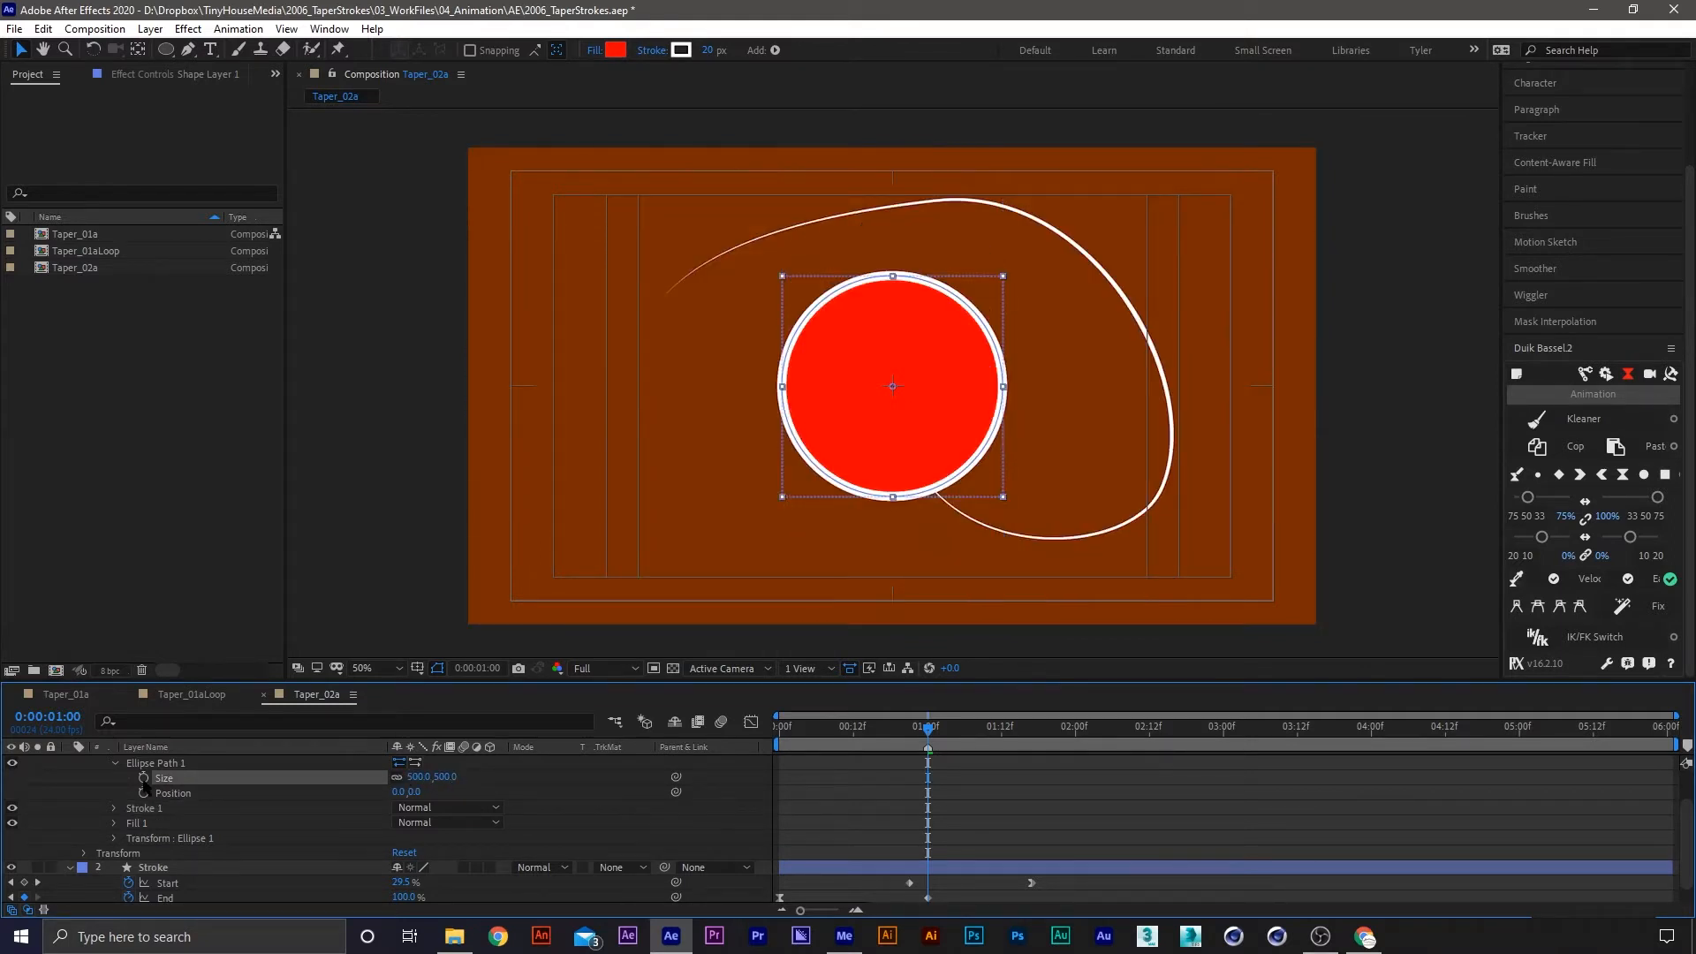
key("u")
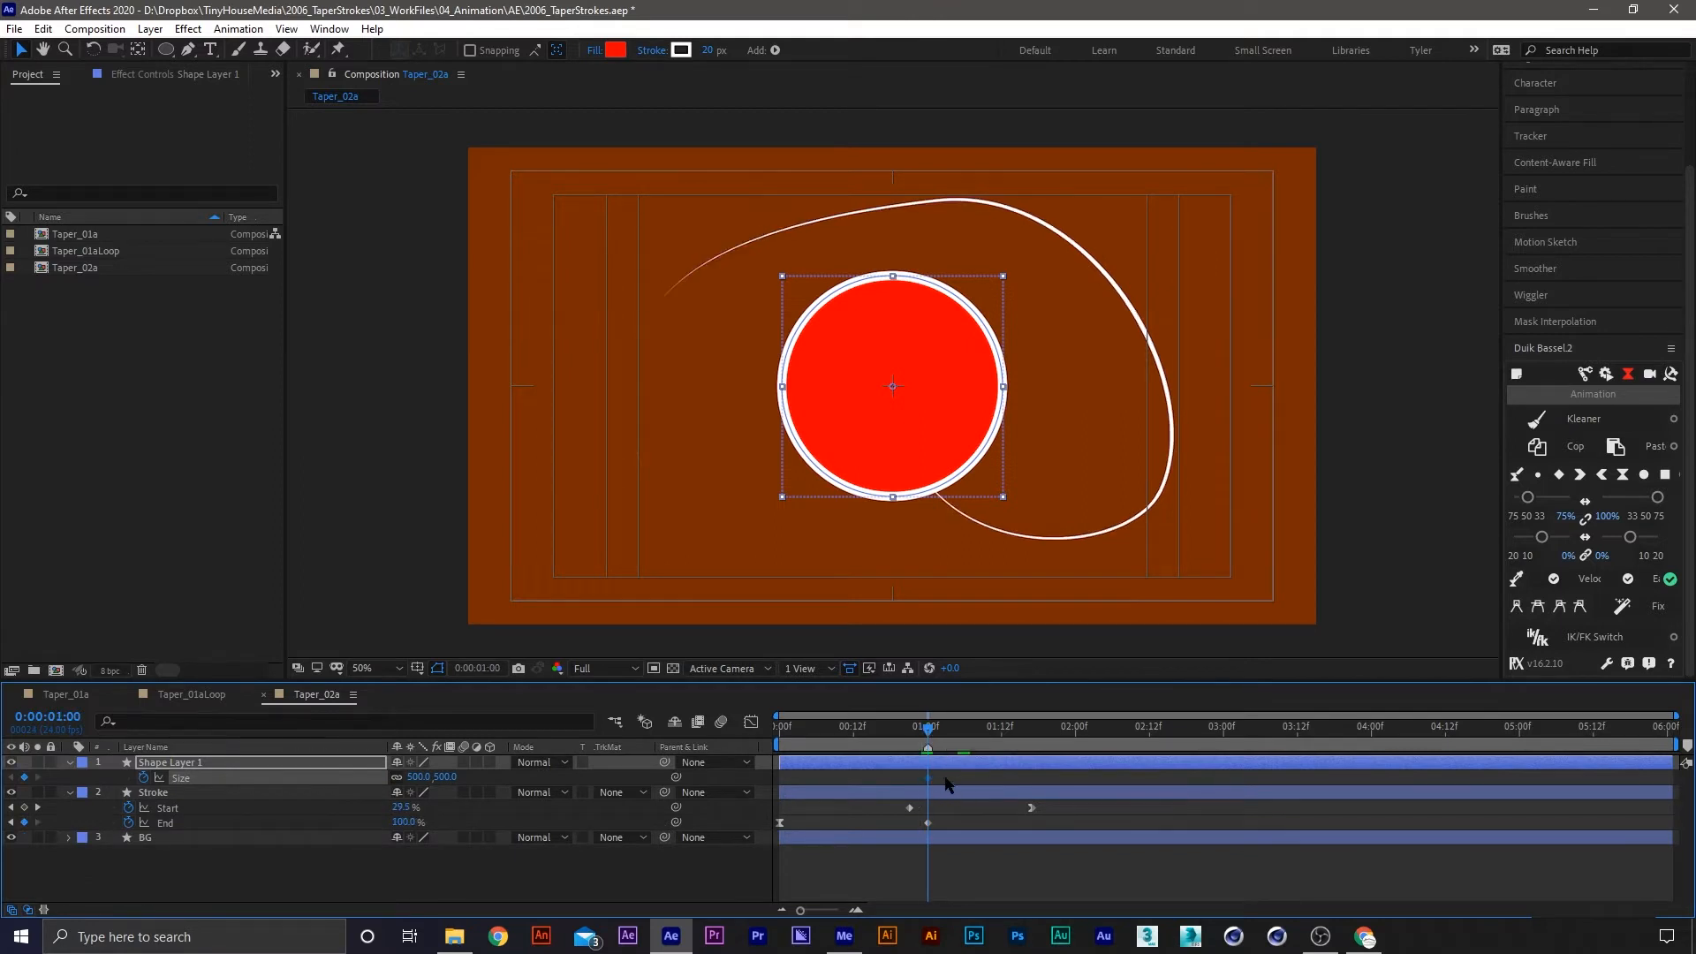
key("Page_Up")
key("Page_Up")
key("Page_Up")
key("Page_Up")
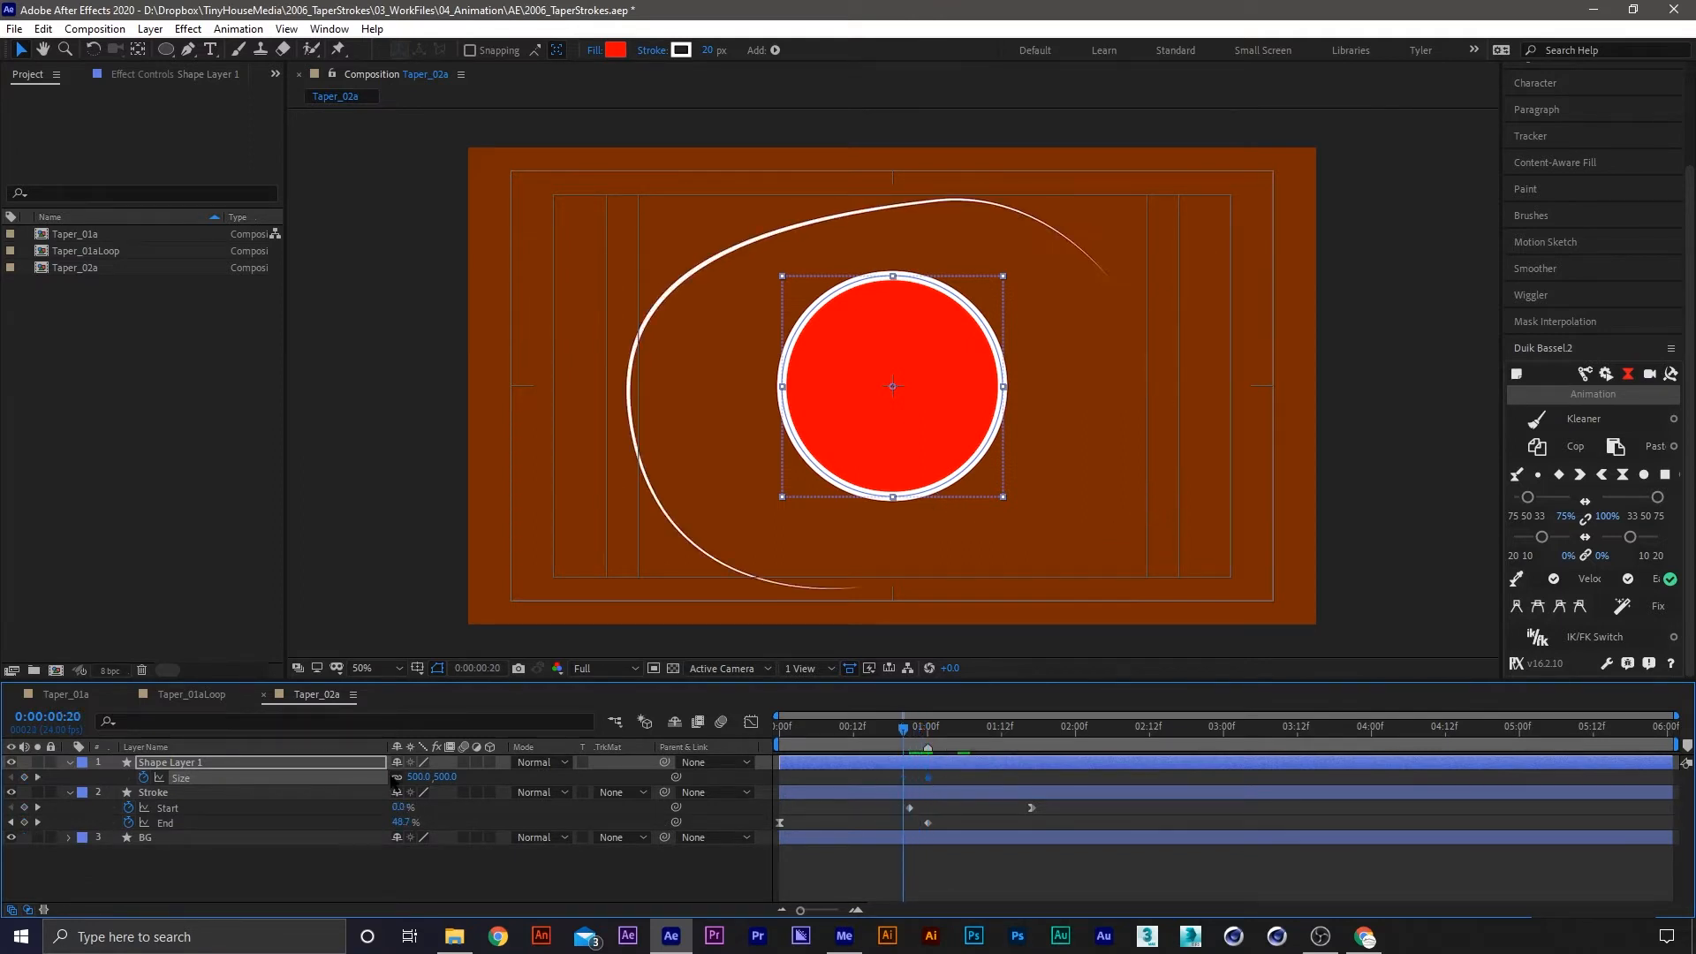
left_click(443, 777)
type("0")
key("Return")
Add a Size keyframe for the circle at 0:00:01:06, holding the value at 500
key("Page_Down")
key("Page_Down")
key("Page_Down")
key("Page_Down")
key("Page_Down")
key("Page_Down")
key("Page_Down")
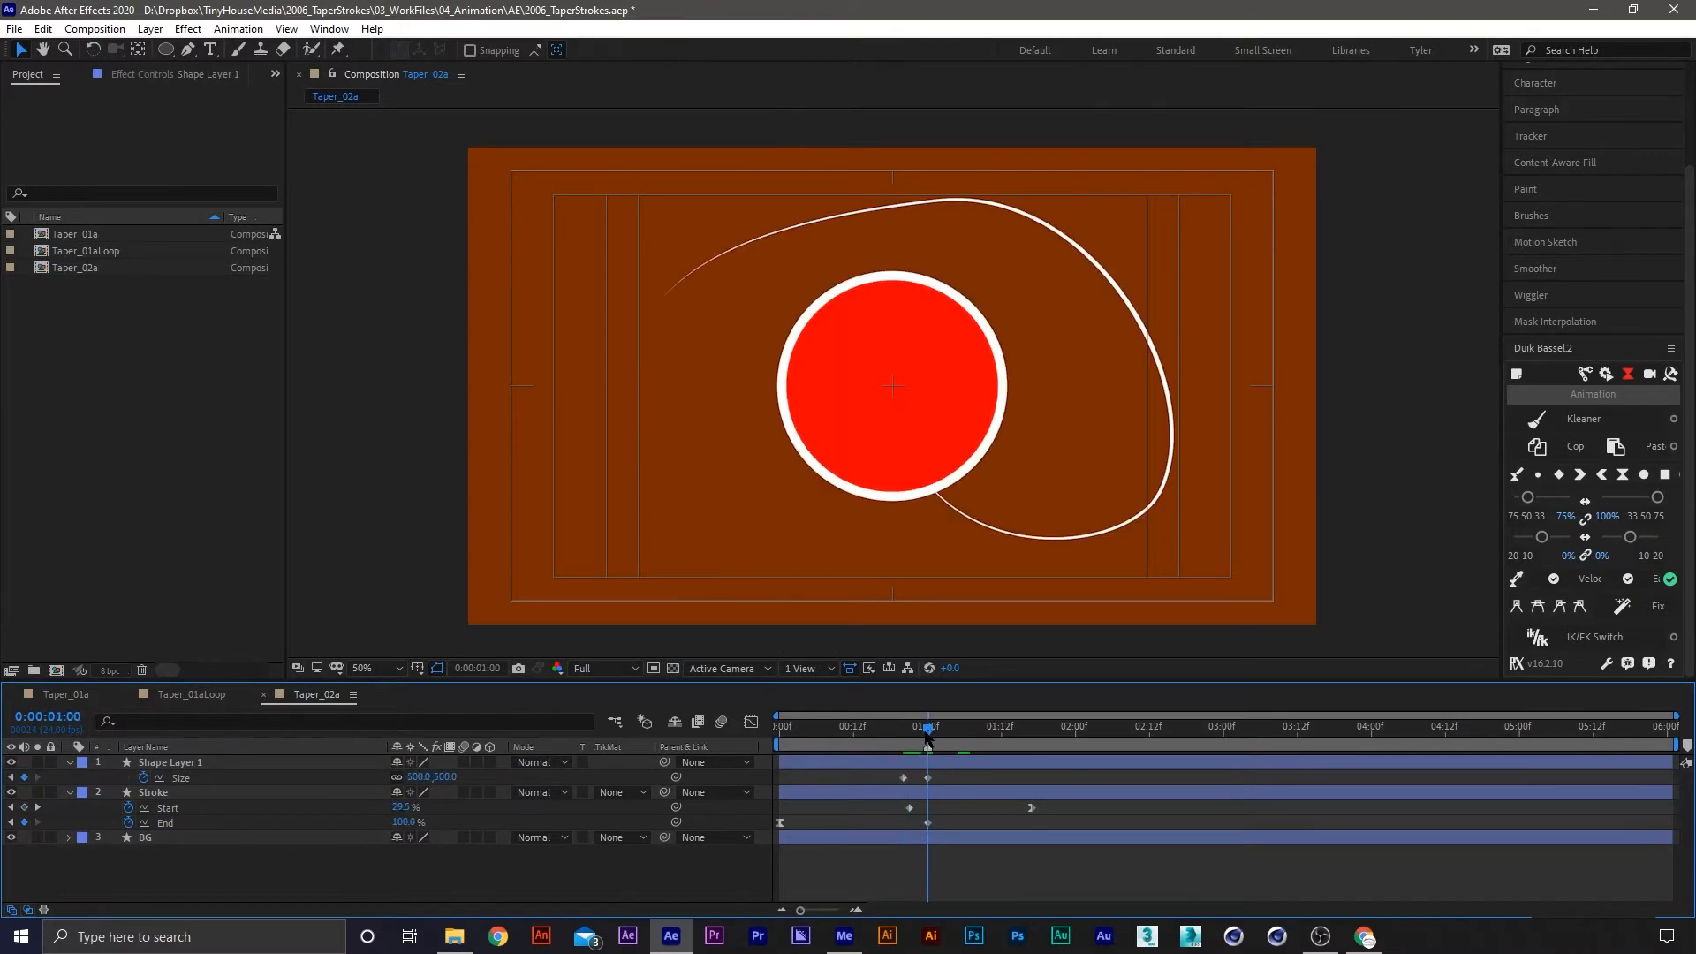
key("Page_Down")
key("Page_Down")
key("Page_Down")
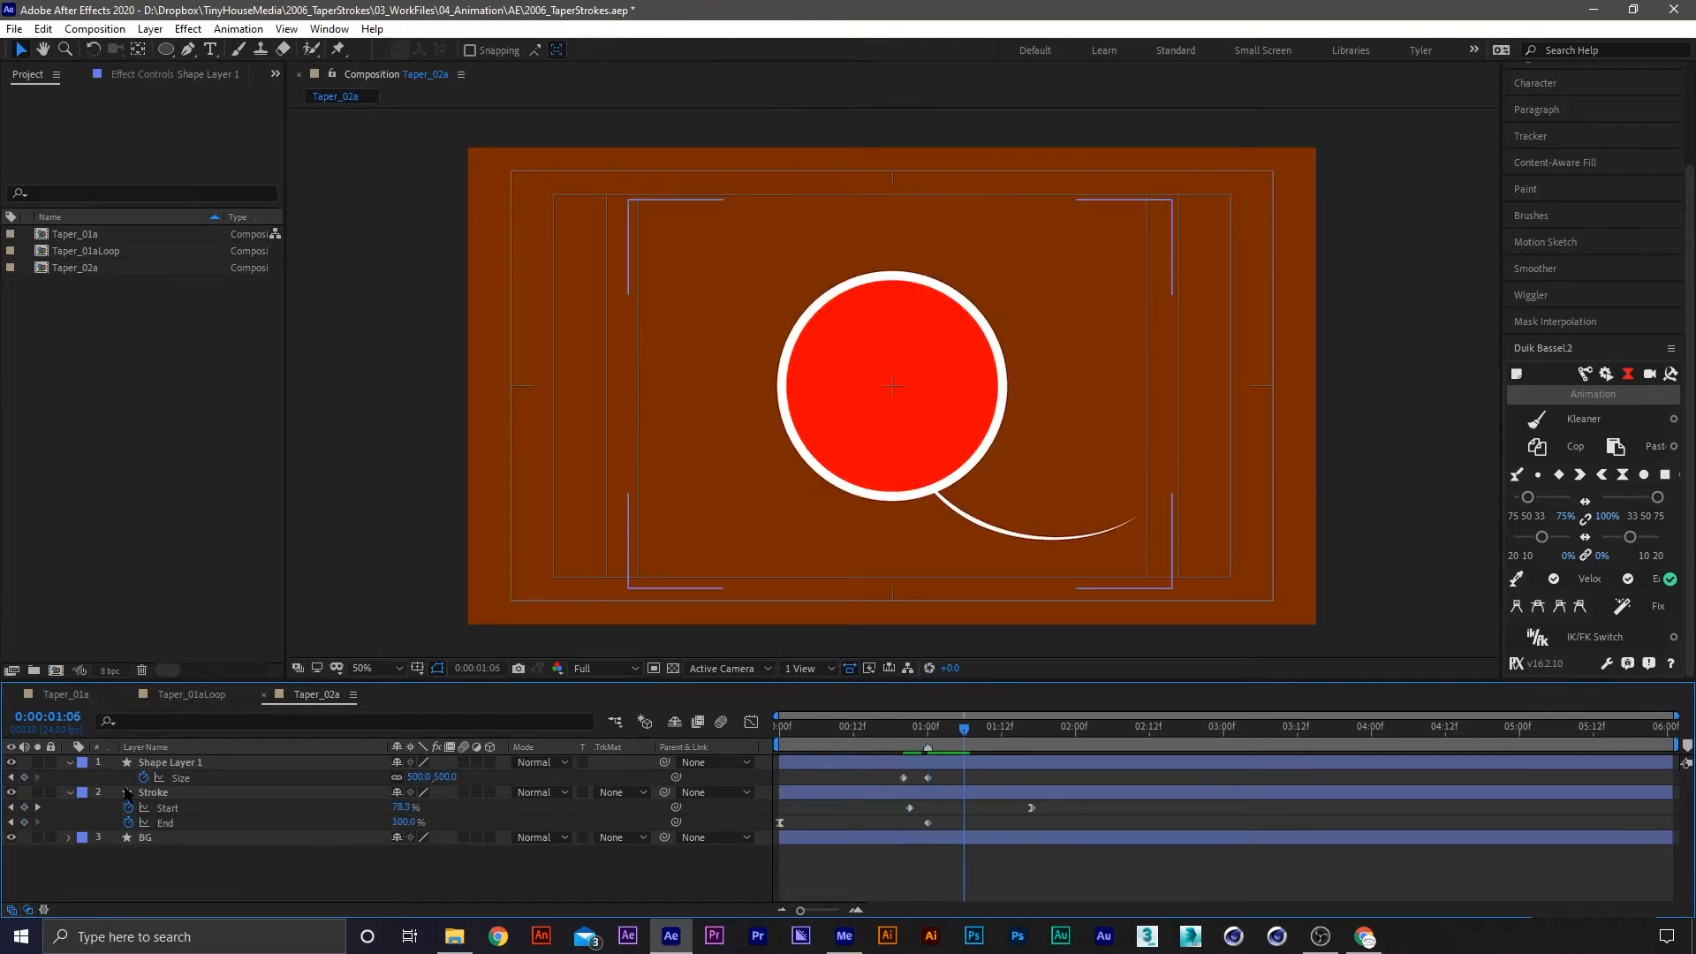
left_click(23, 777)
Add another Size keyframe for the circle at 0:00:01:12, six frames after the previous one
key("Page_Down")
key("Page_Down")
key("Page_Down")
key("Page_Down")
key("Page_Down")
key("Page_Down")
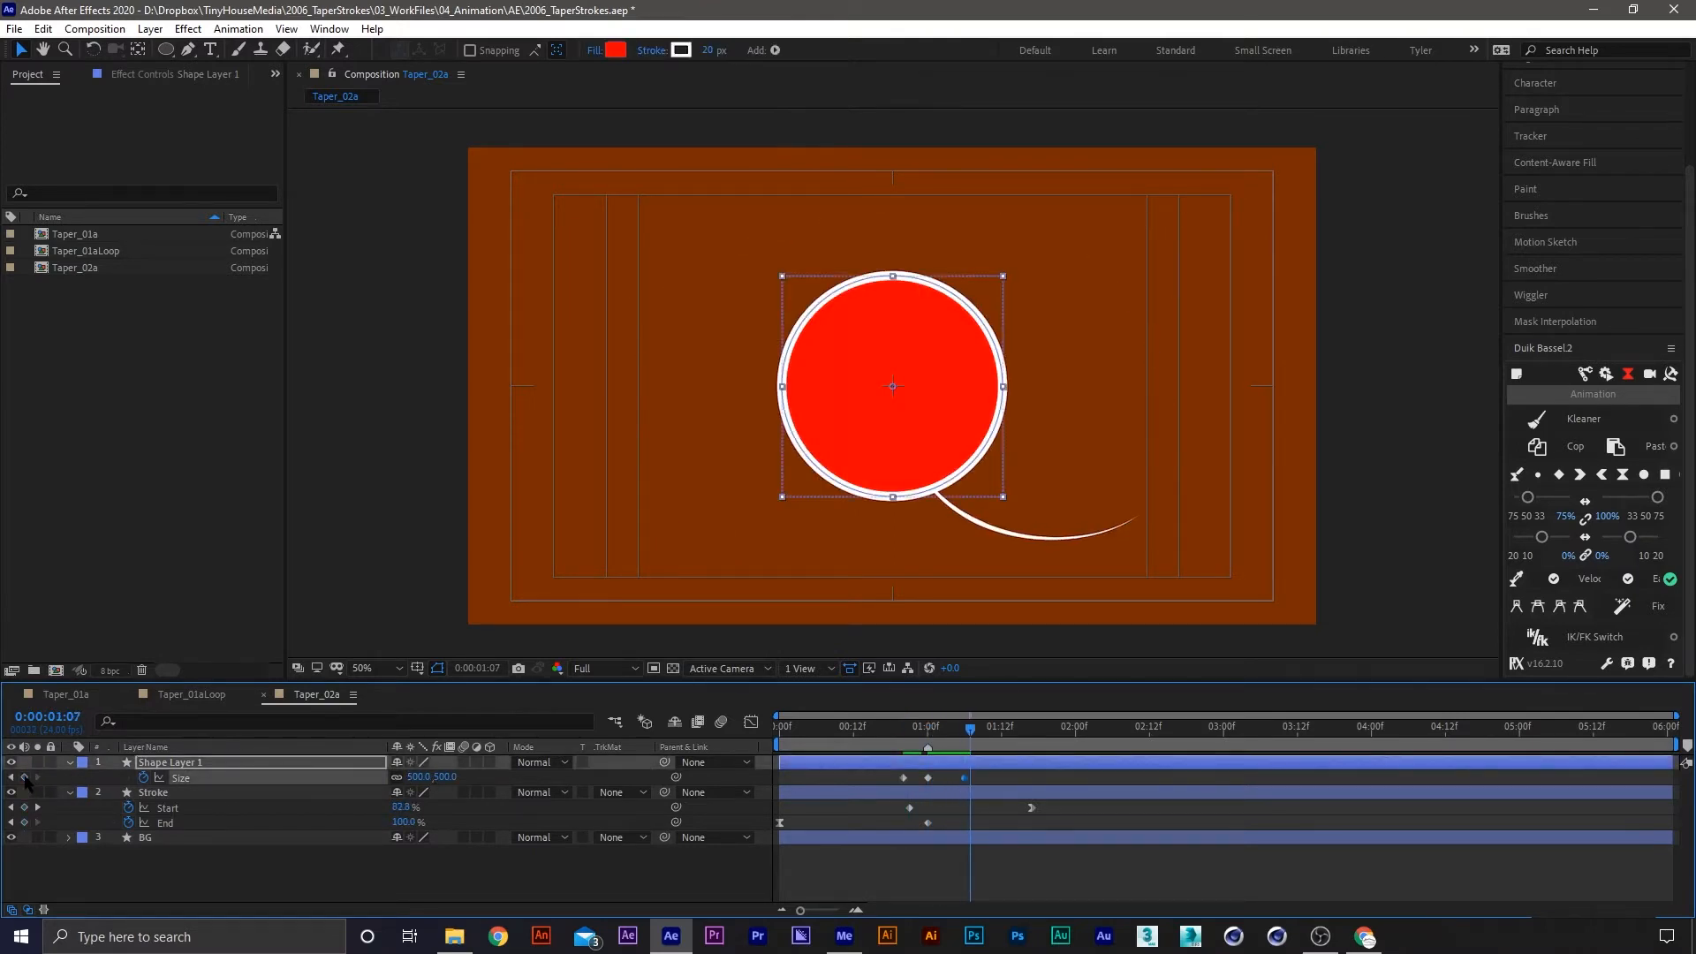
left_click(25, 778)
Ease the circle's Size keyframe at 0:00:01:00 with 75% incoming and 50% outgoing influence, and check its keyframe velocity
key("j")
key("j")
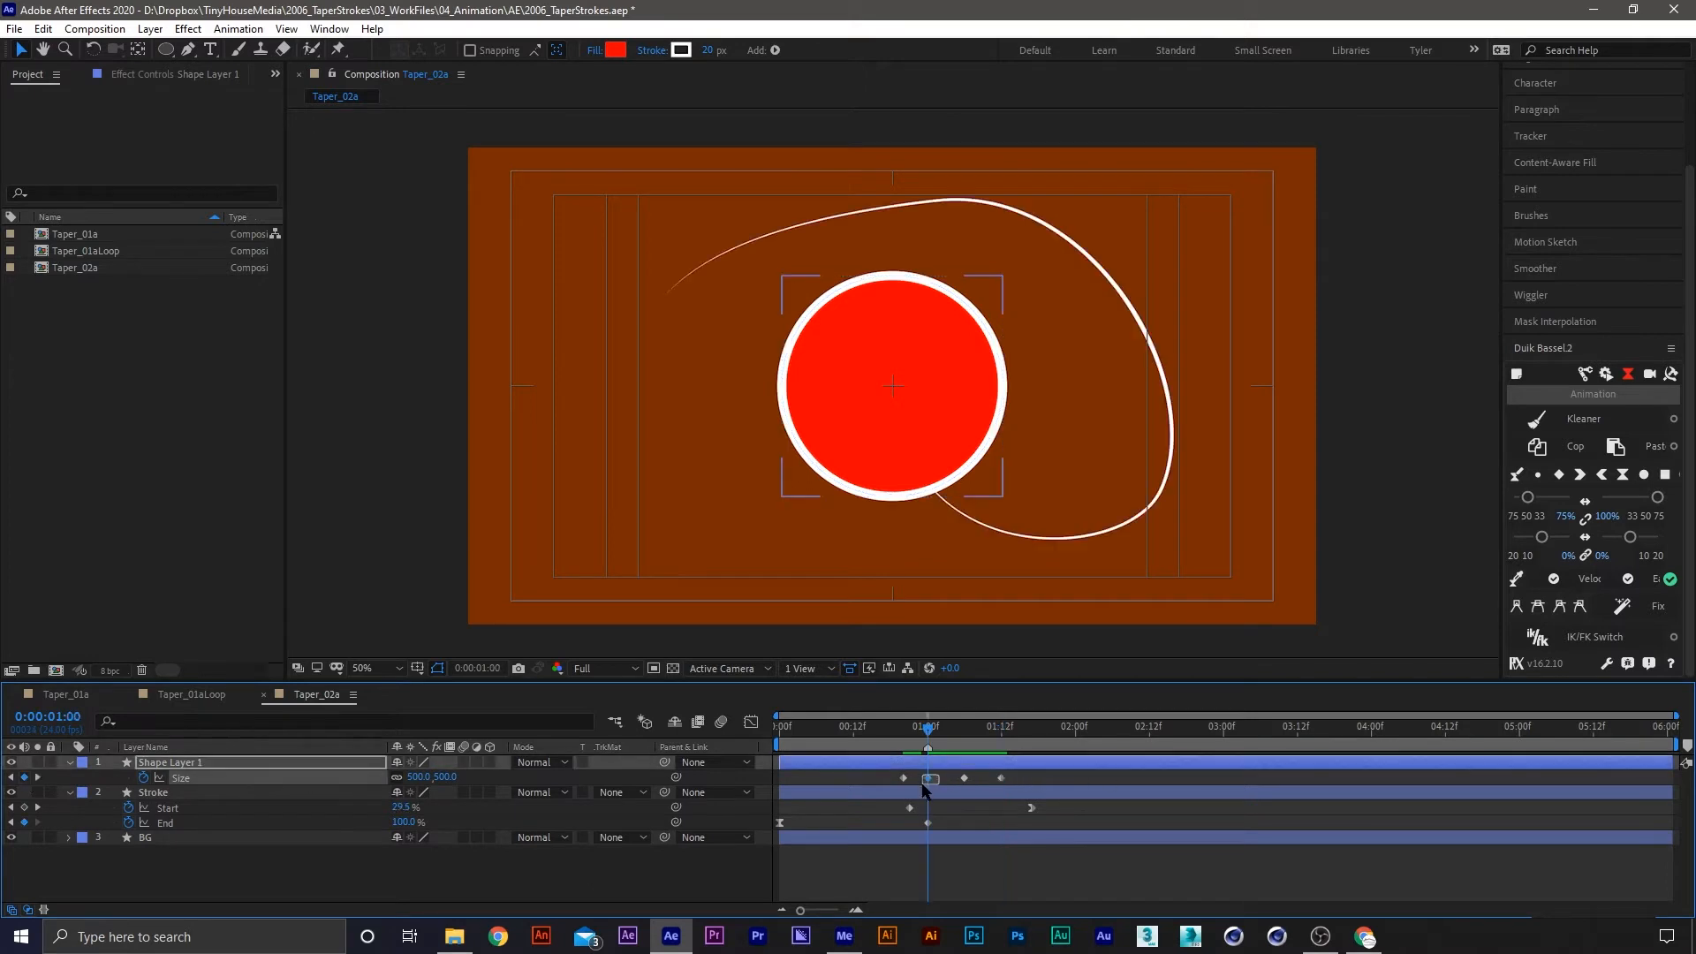
left_click(927, 777)
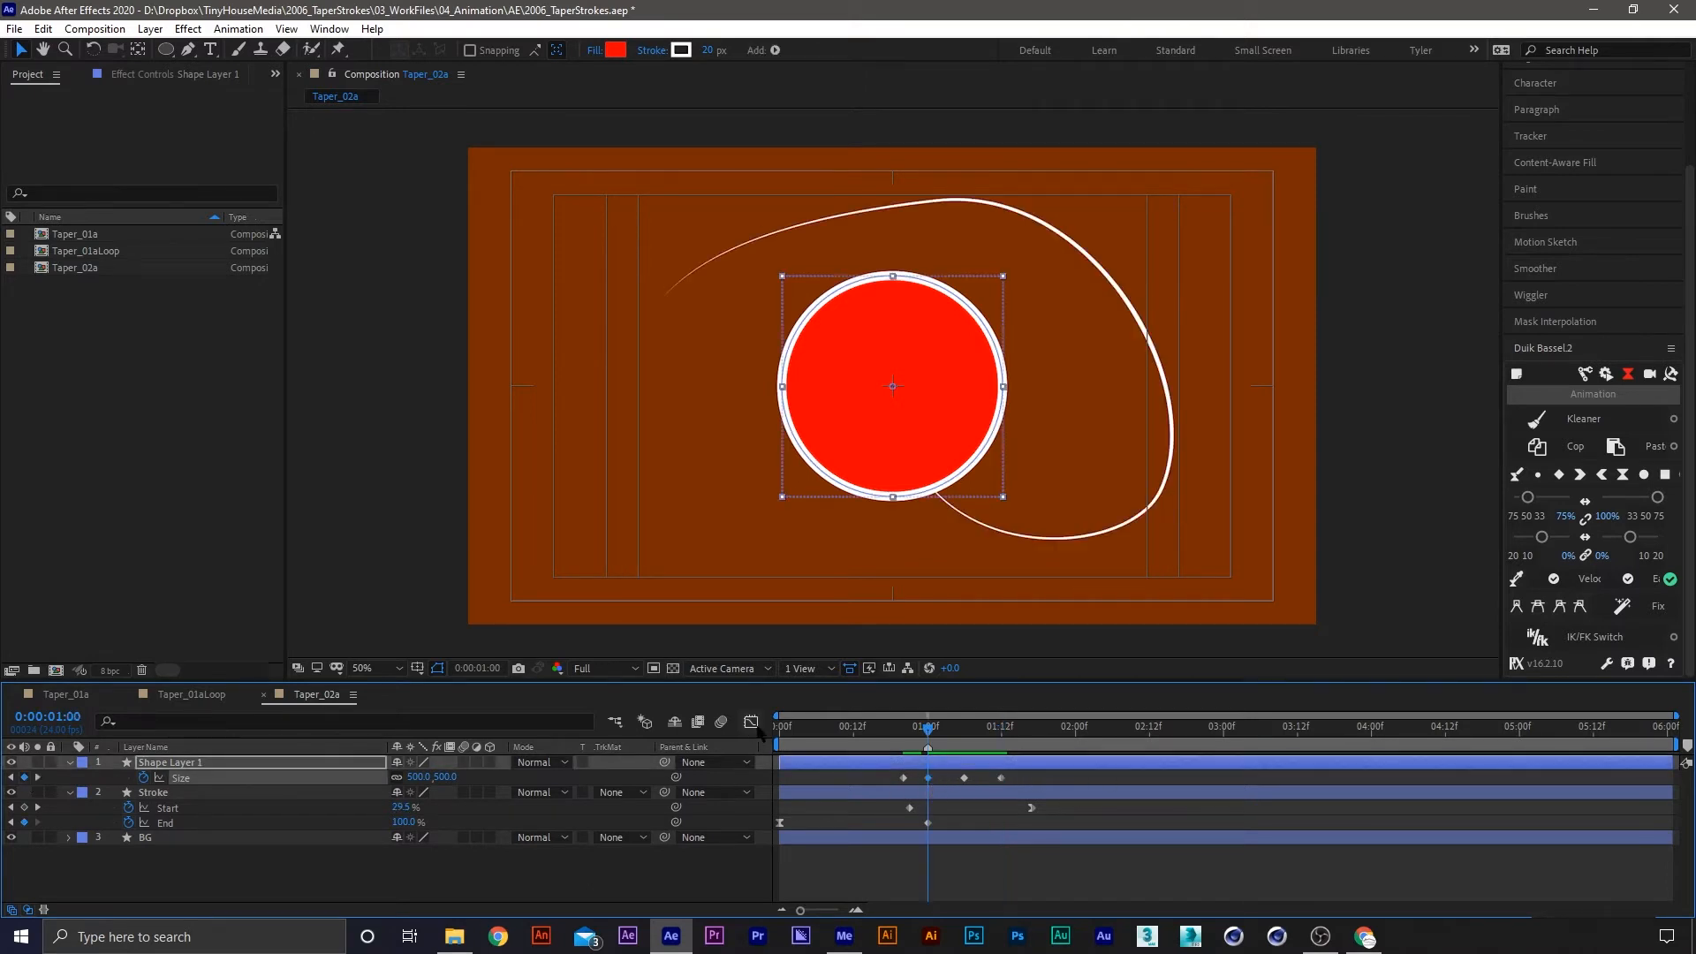
left_click(751, 723)
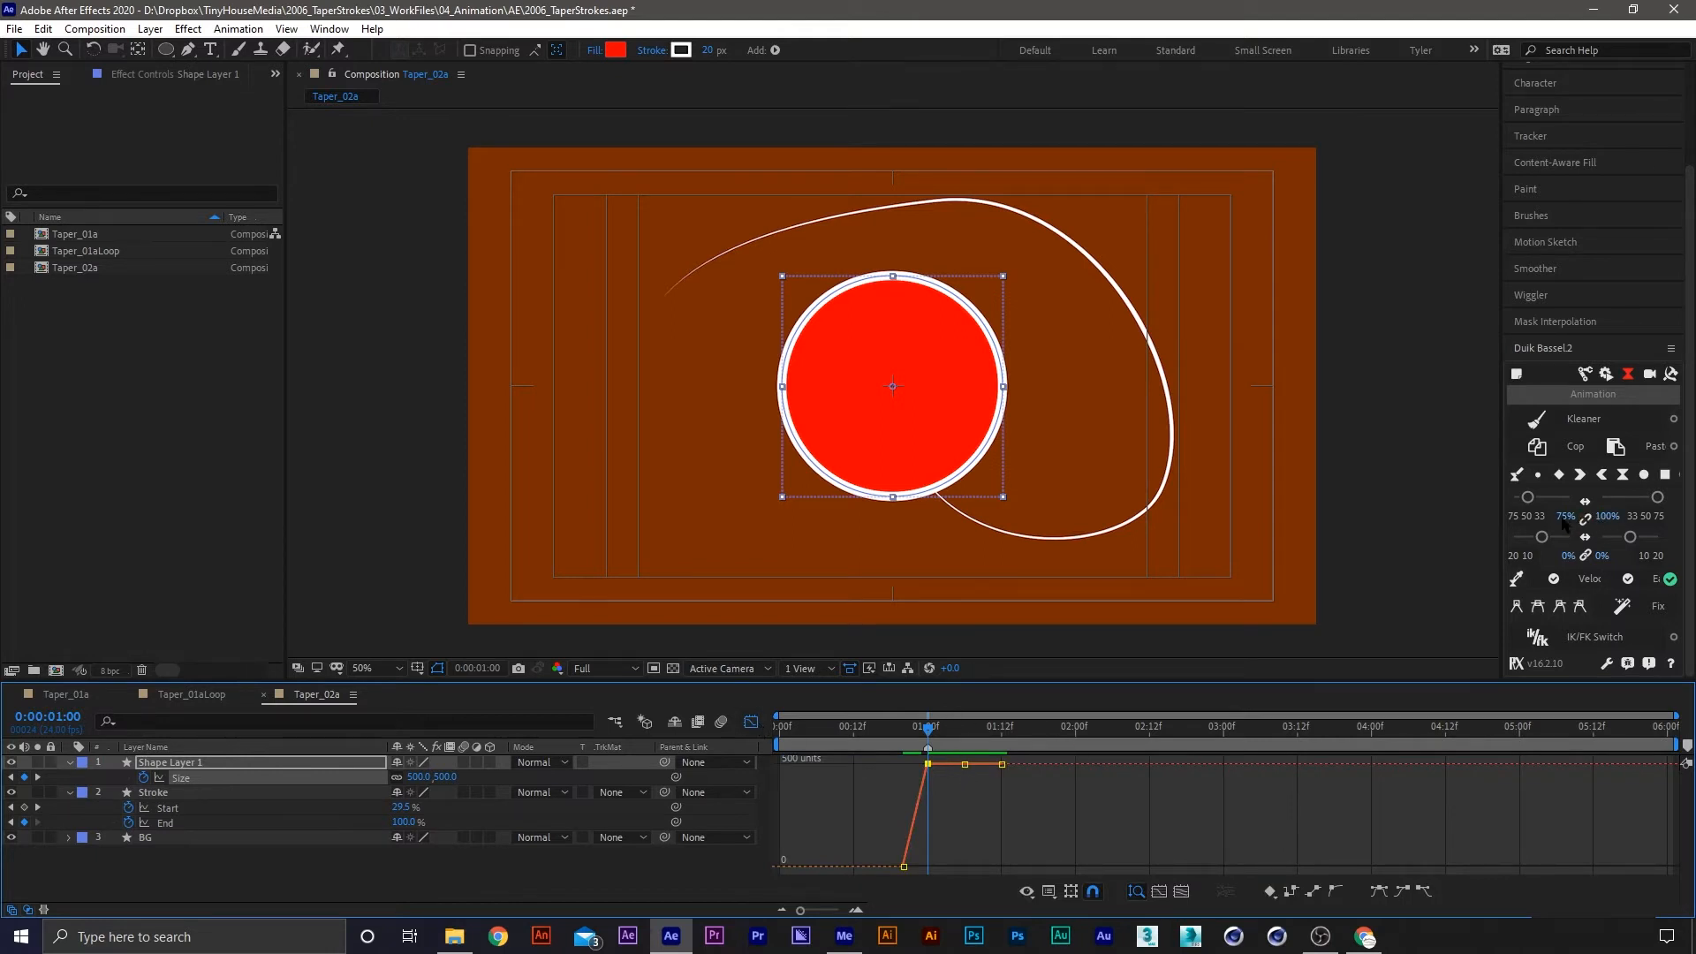
left_click_drag(1606, 522, 1575, 523)
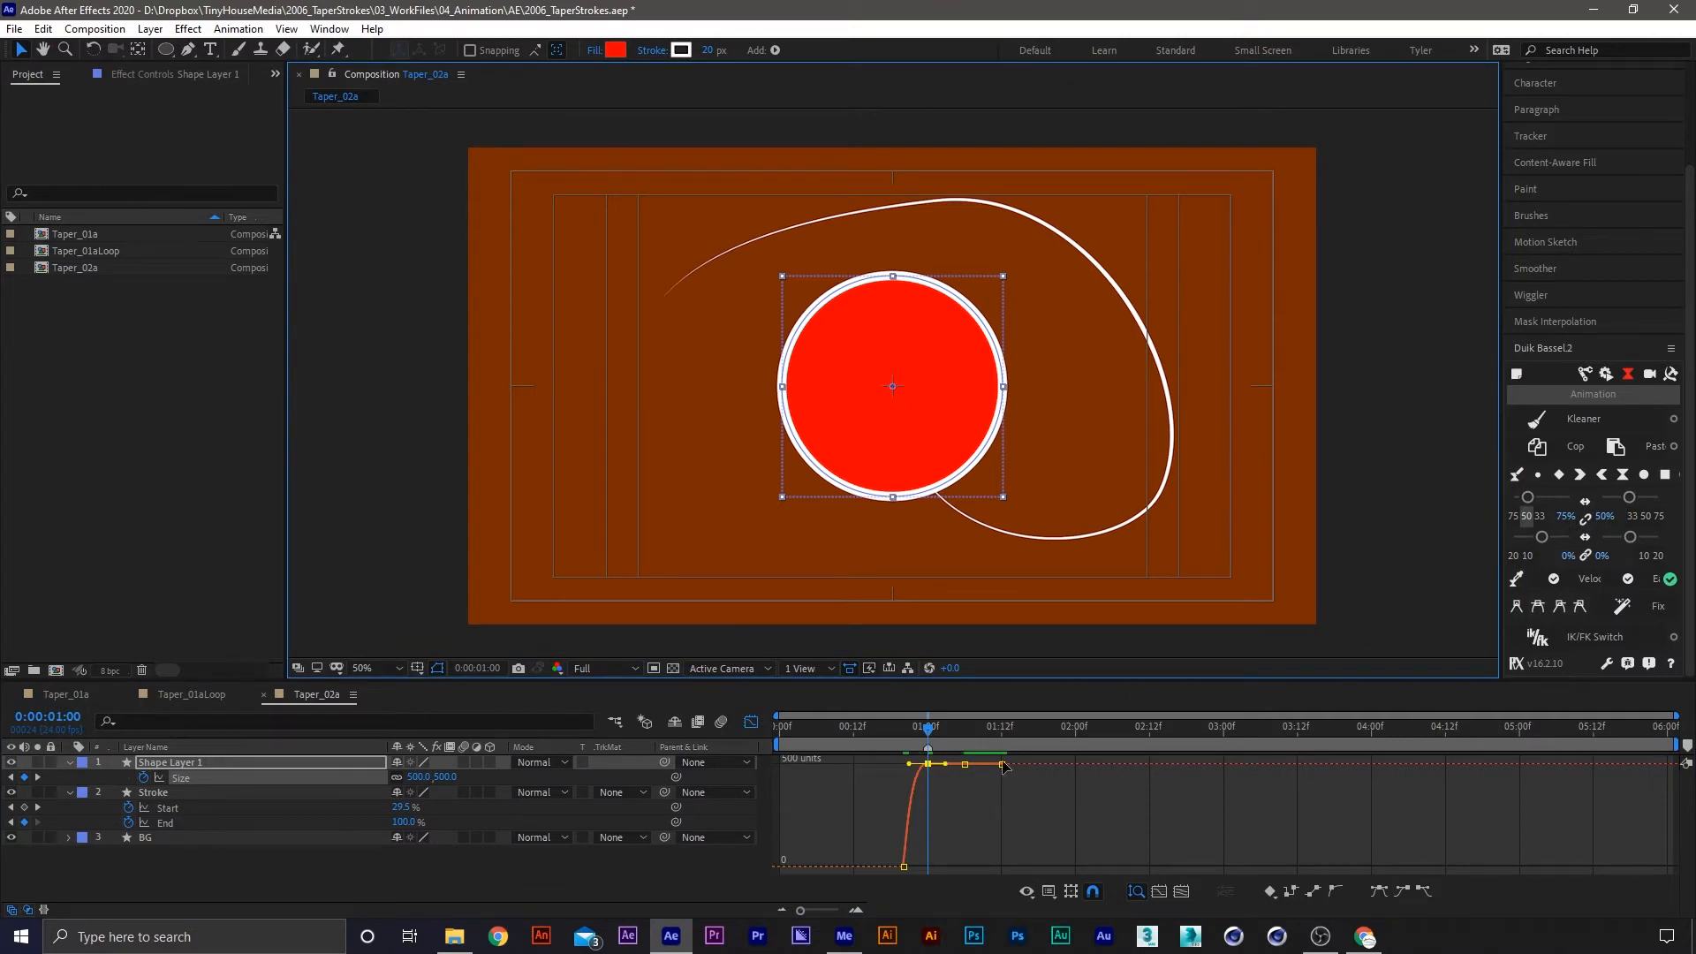
right_click(929, 765)
left_click(989, 734)
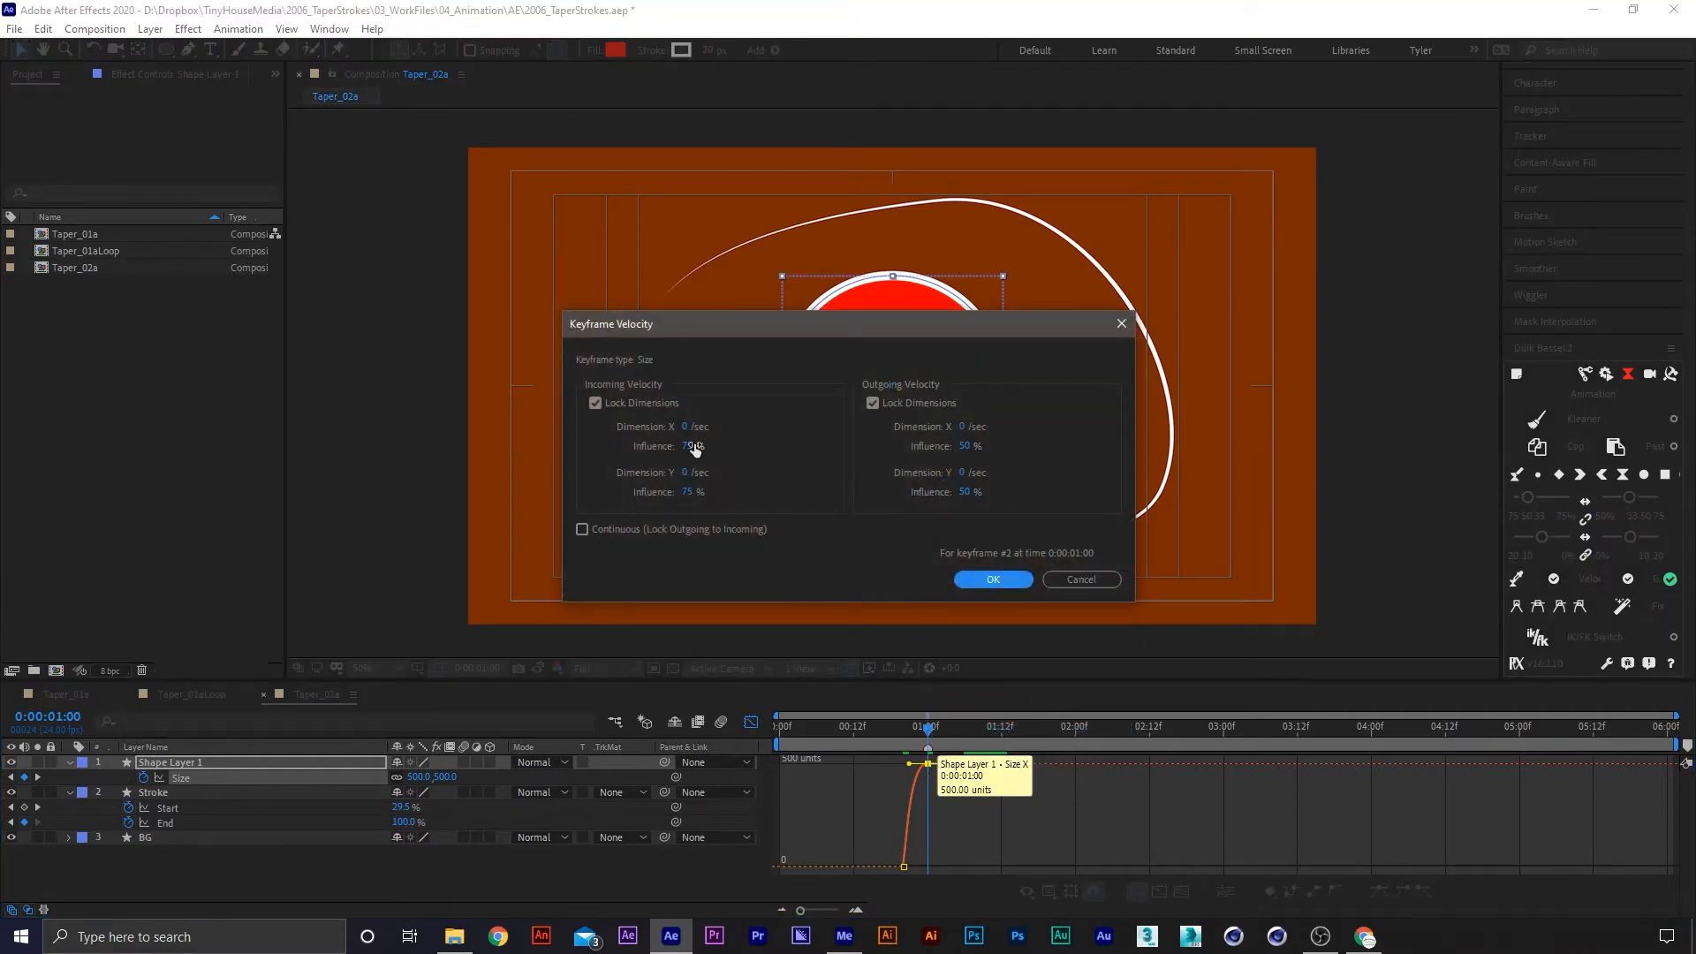
left_click(1091, 581)
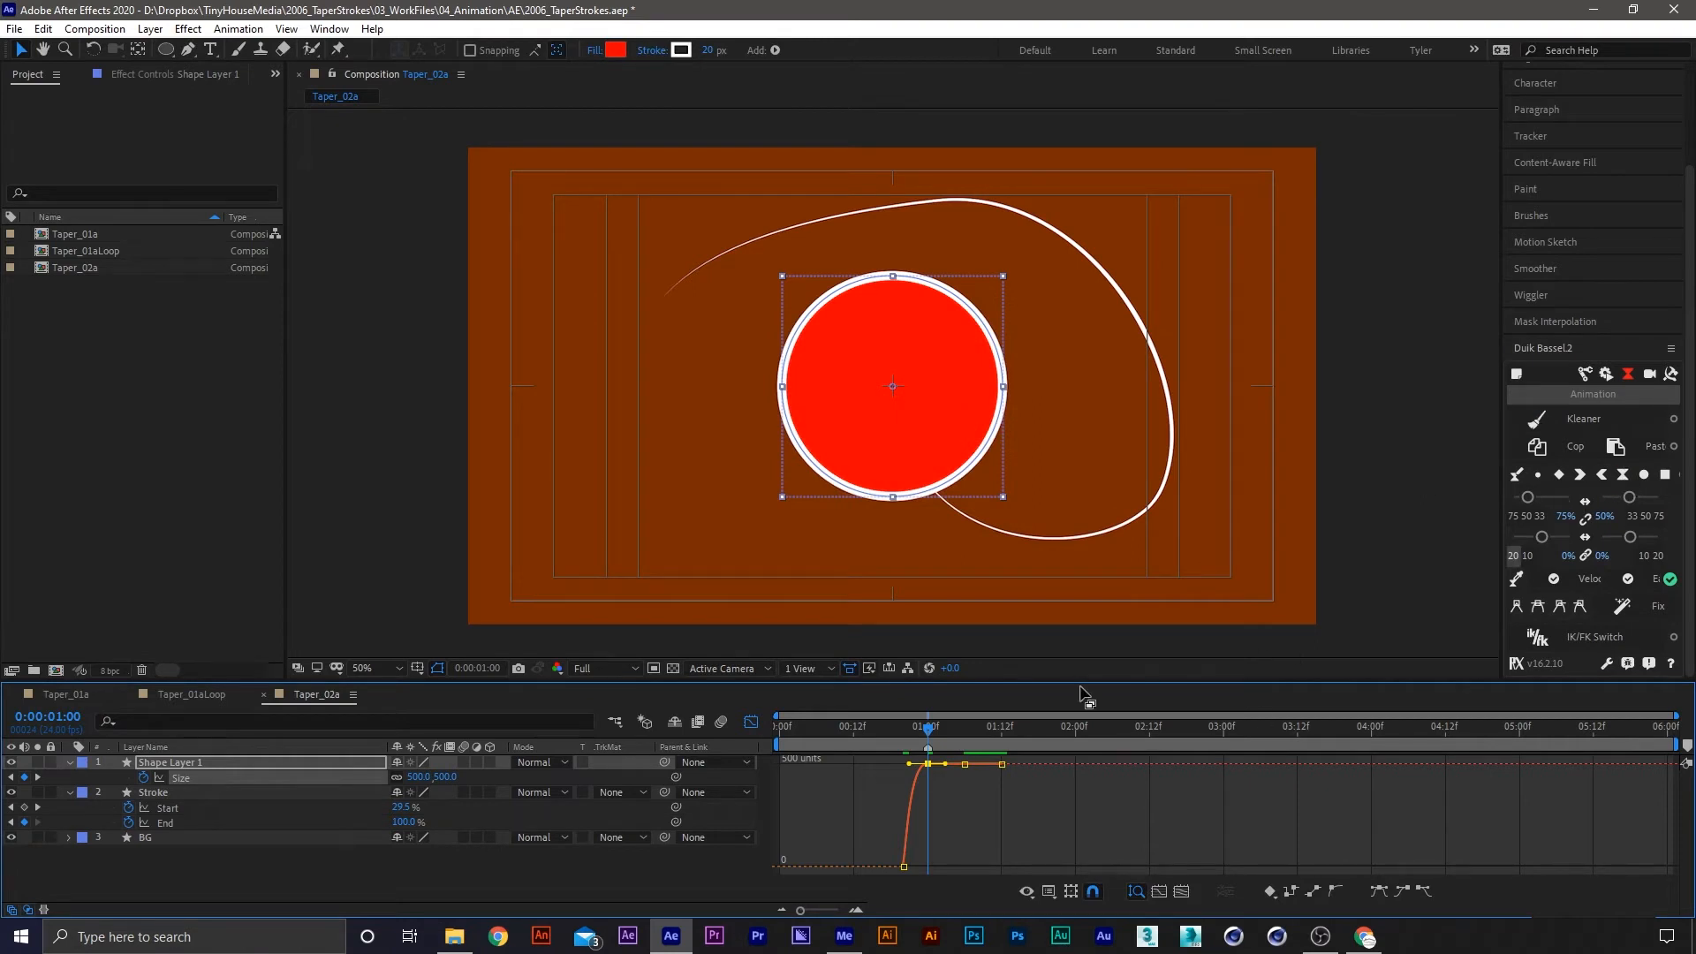
Raise the circle's Size keyframe at 0:00:01:00 above 500 and lower the one at 0:00:01:06 to about 448 units
right_click(963, 768)
left_click(945, 785)
mouse_move(927, 765)
left_mouse_down()
mouse_move(904, 735)
mouse_move(951, 735)
left_mouse_up()
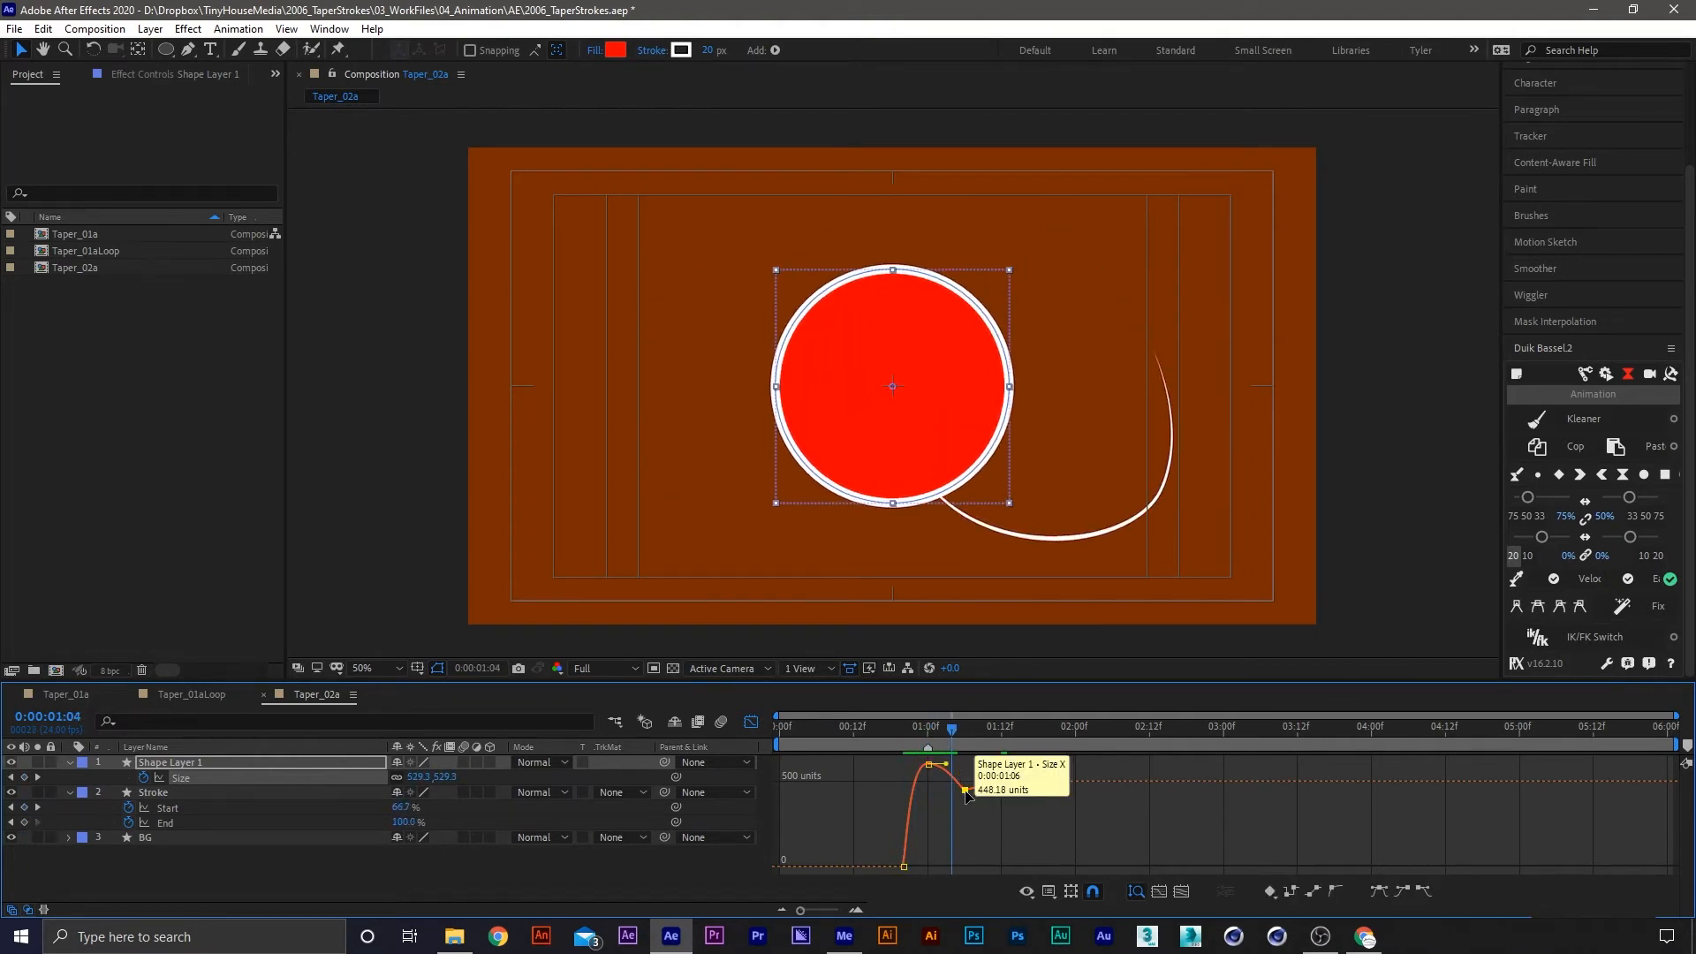
right_click(964, 790)
key("Escape")
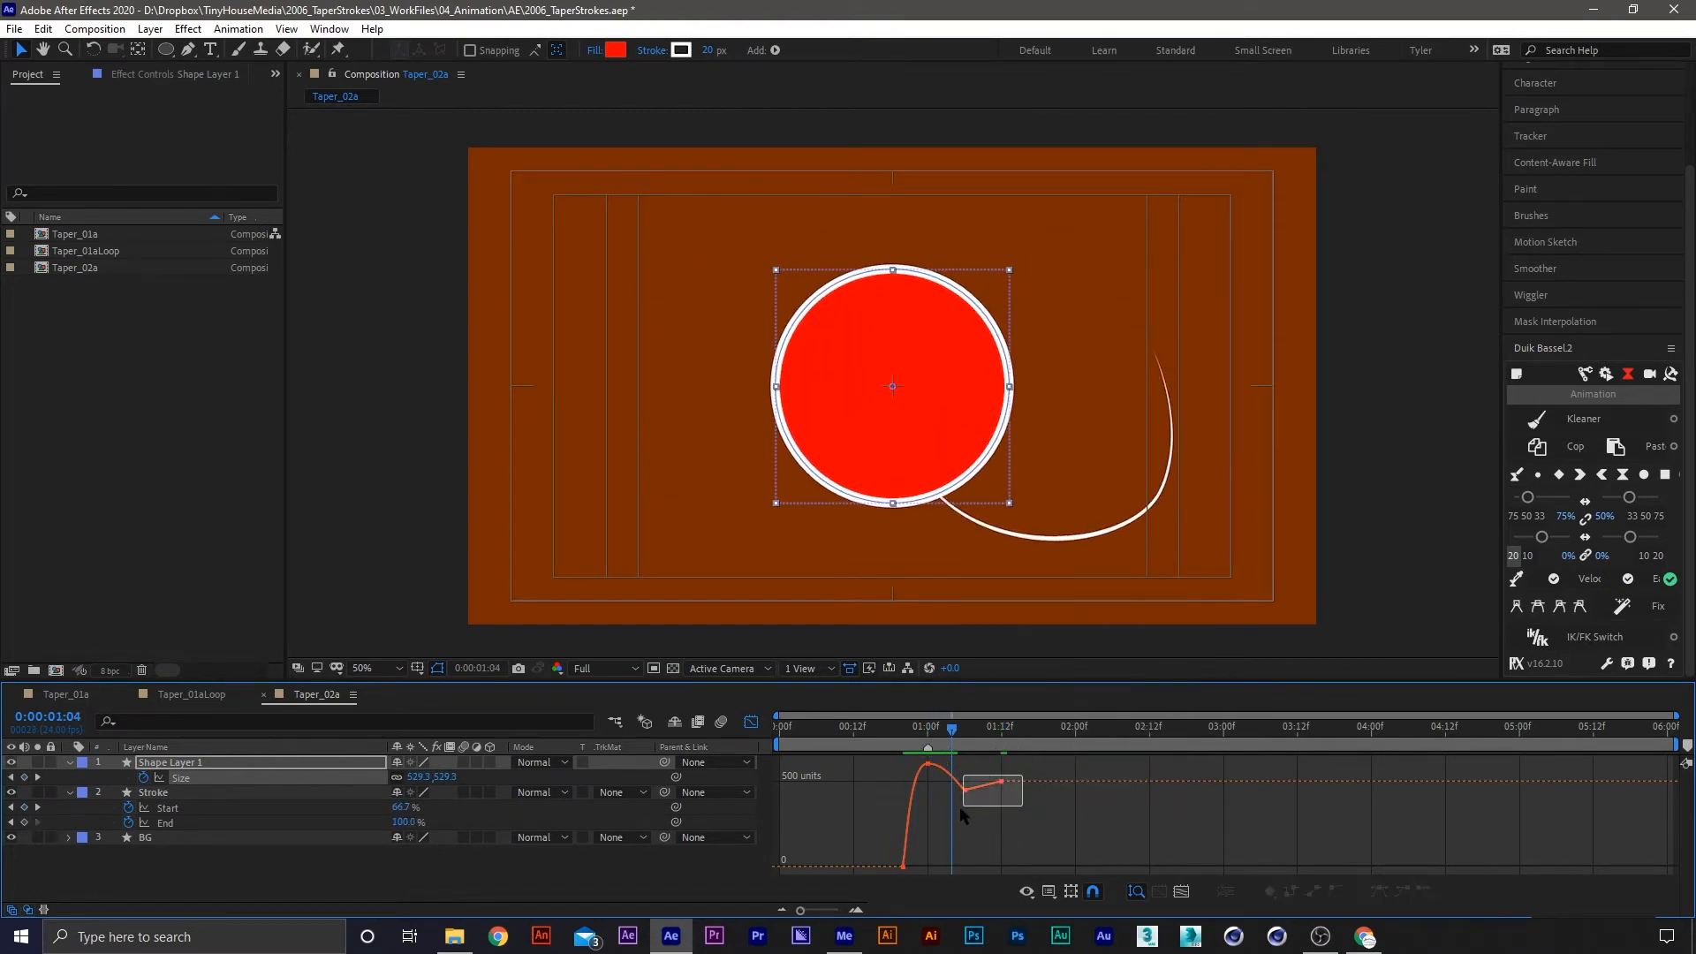
Apply Easy Ease to the circle's Size keyframes at 0:00:01:06 and 0:00:01:12, and check the last one's velocity
right_click(967, 793)
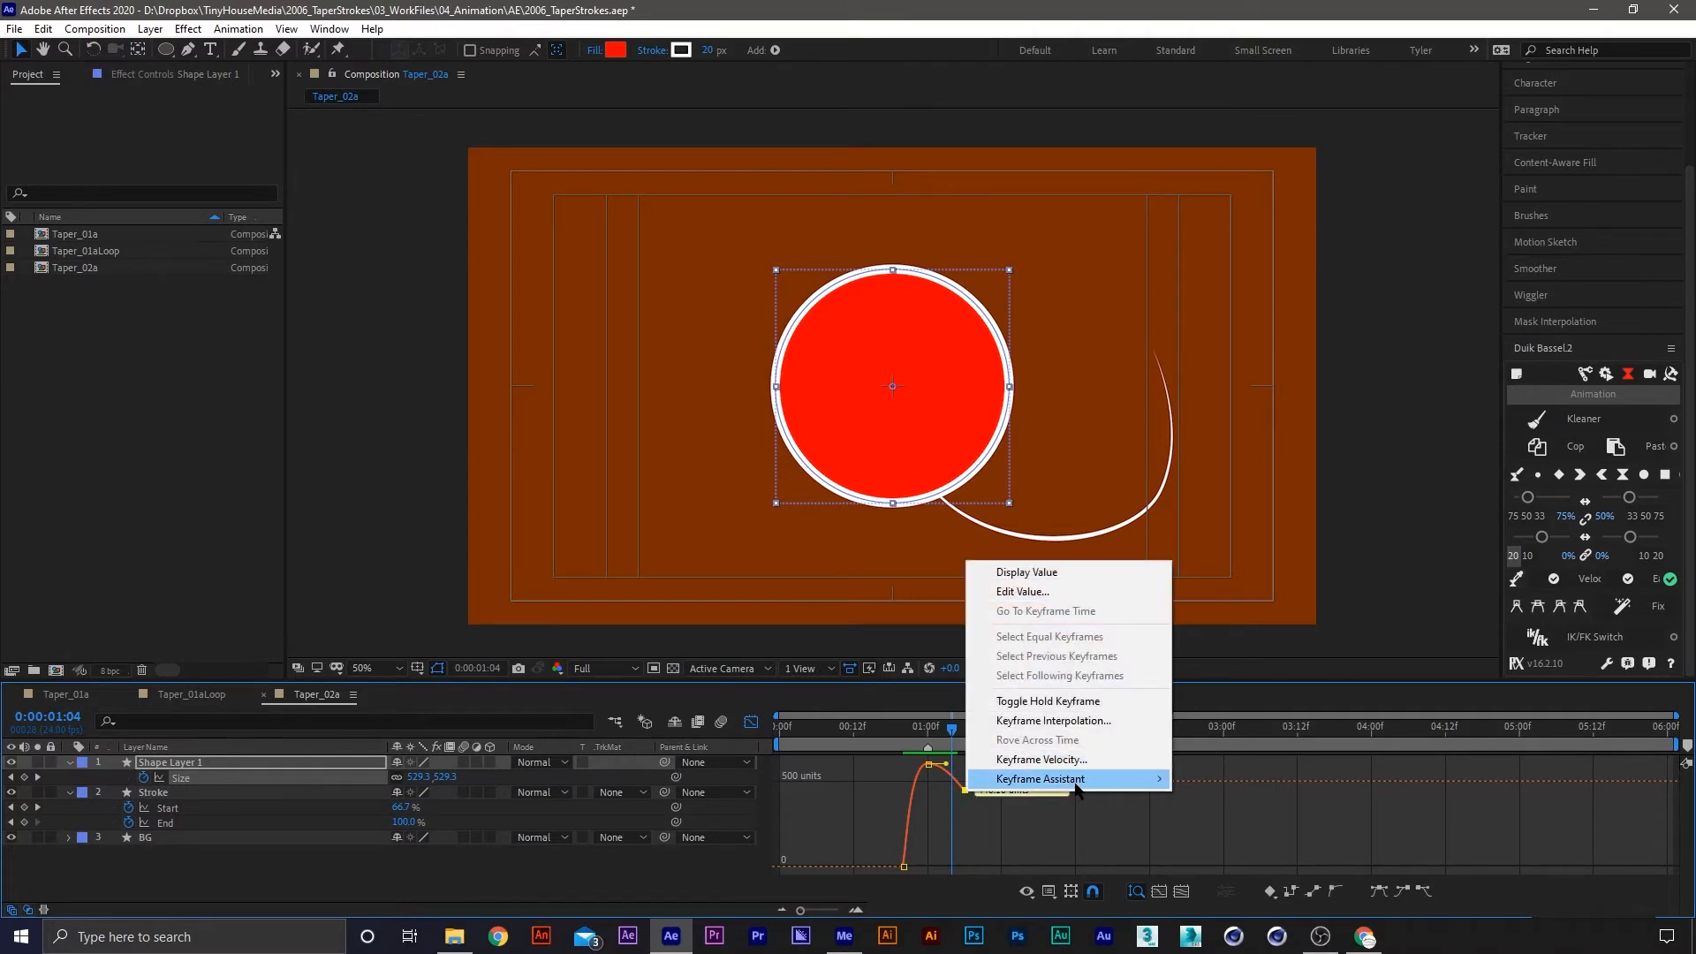
mouse_move(1145, 786)
left_click(1251, 663)
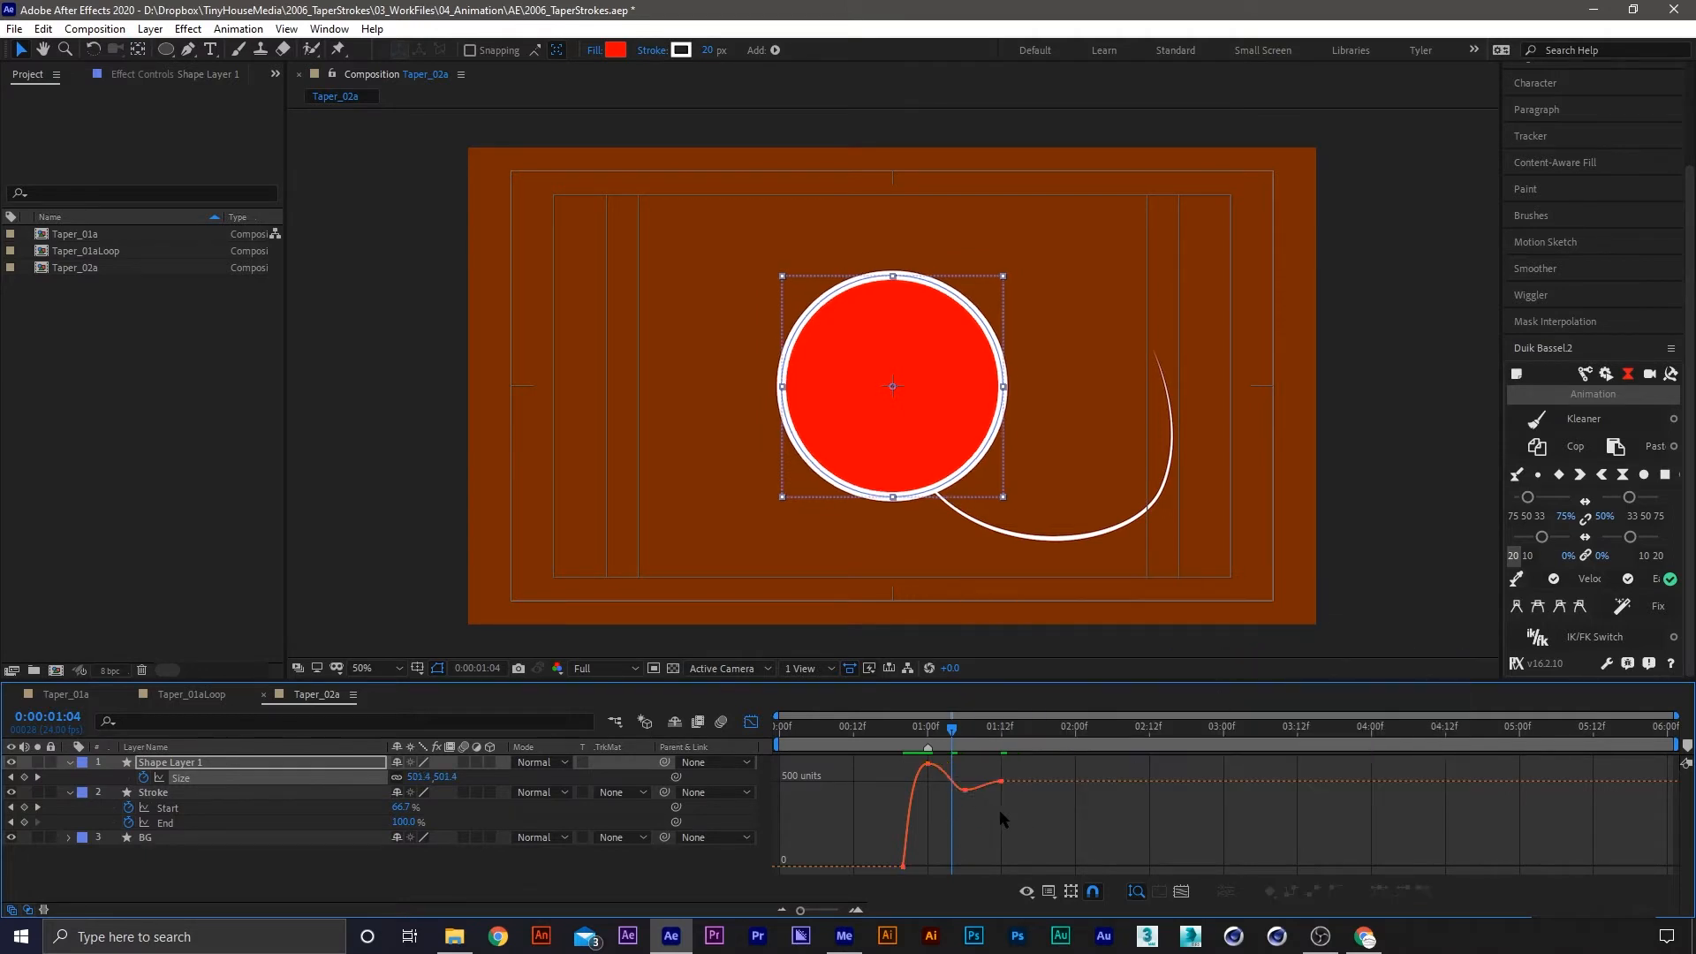
right_click(1005, 783)
left_click(1060, 755)
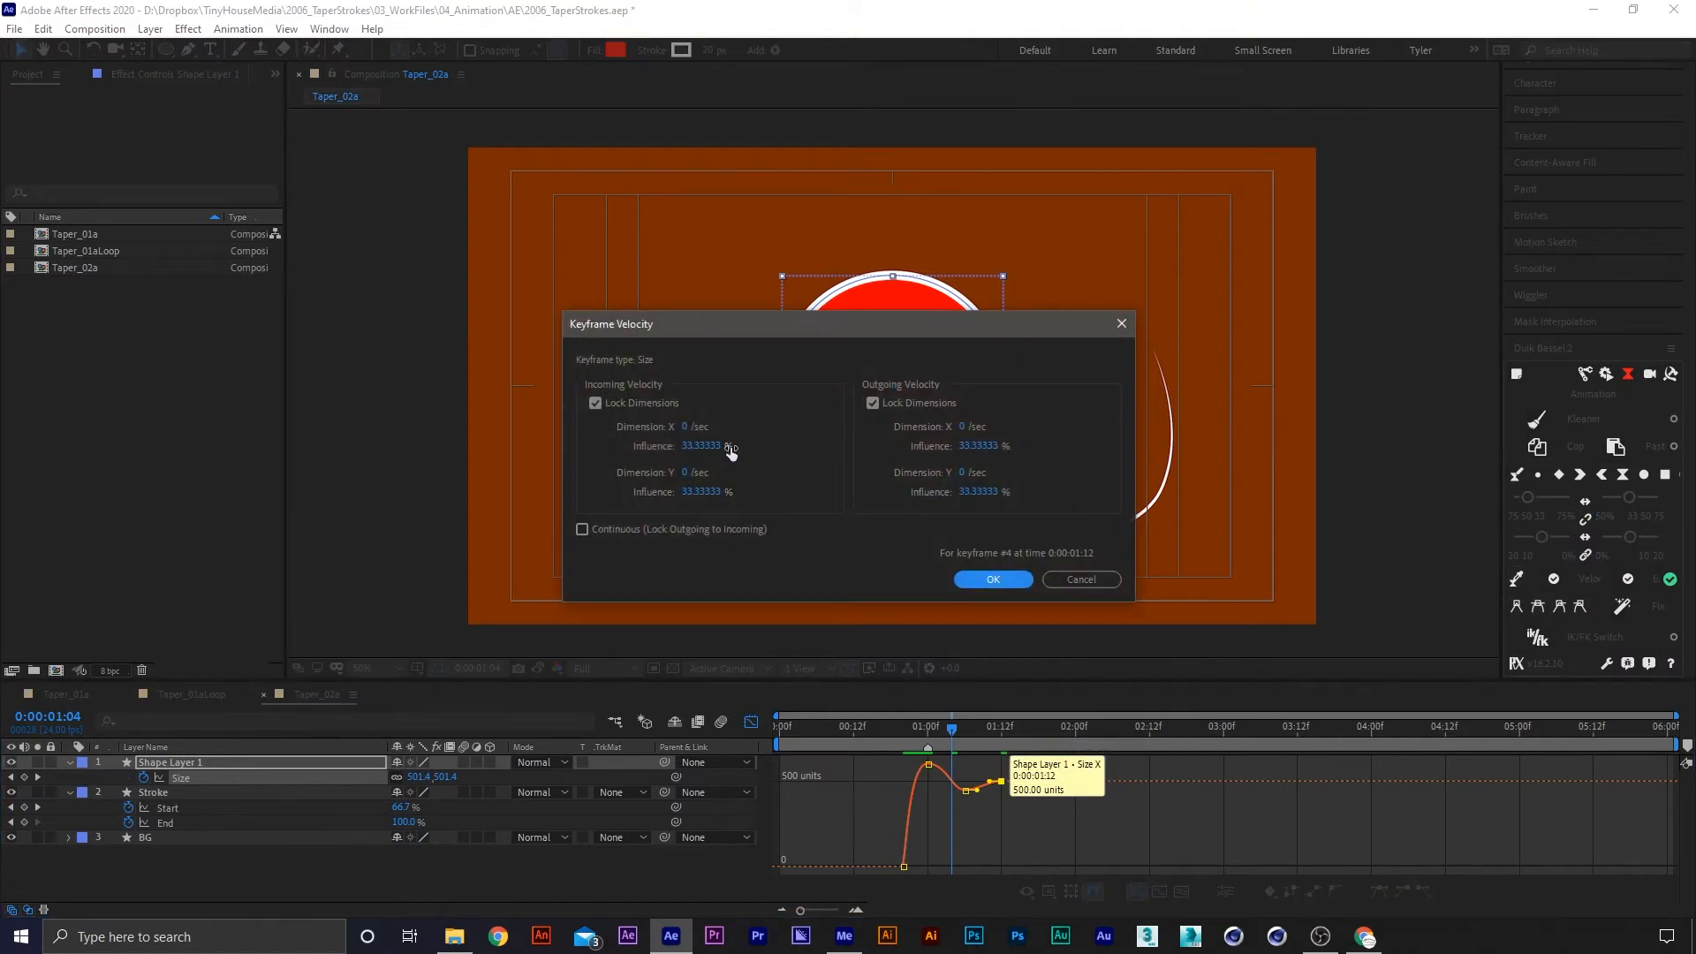
left_click(1089, 582)
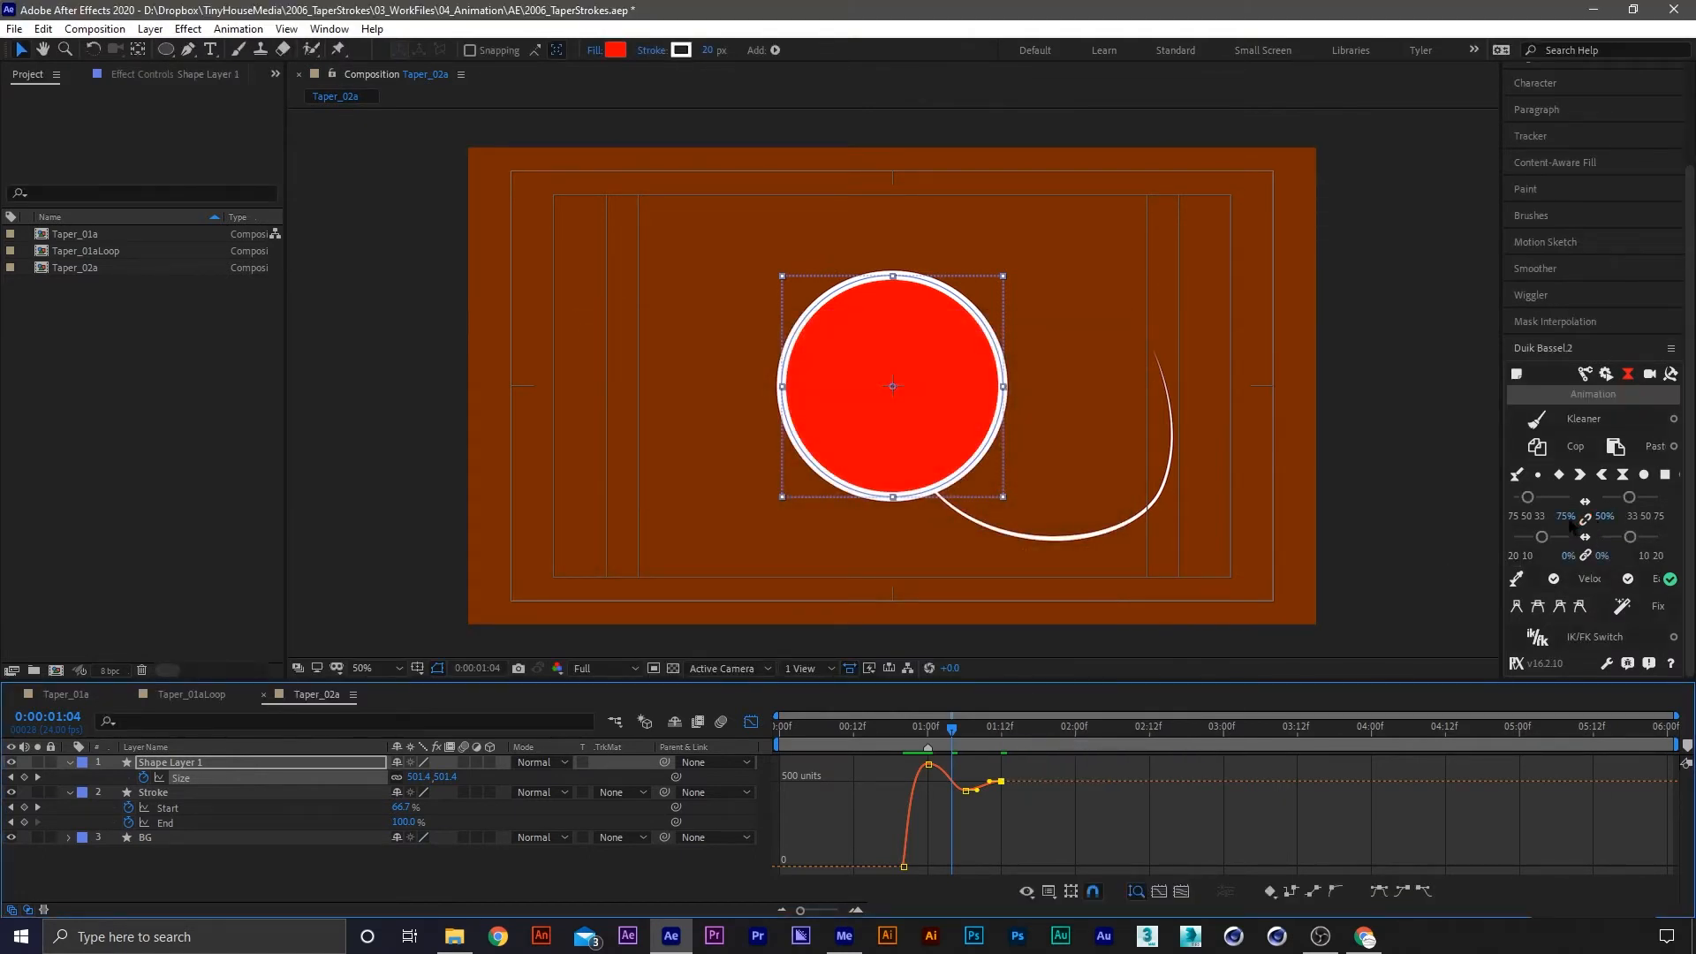
Shift all four of the circle's Size keyframes together so the first one sits at 0:00:00:23
left_click(1021, 834)
mouse_move(944, 742)
left_mouse_down()
mouse_move(881, 740)
mouse_move(909, 737)
left_mouse_up()
left_click(751, 722)
left_click(894, 740)
left_click_drag(1038, 783, 933, 778)
key("Page_Down")
key("Page_Down")
key("Page_Down")
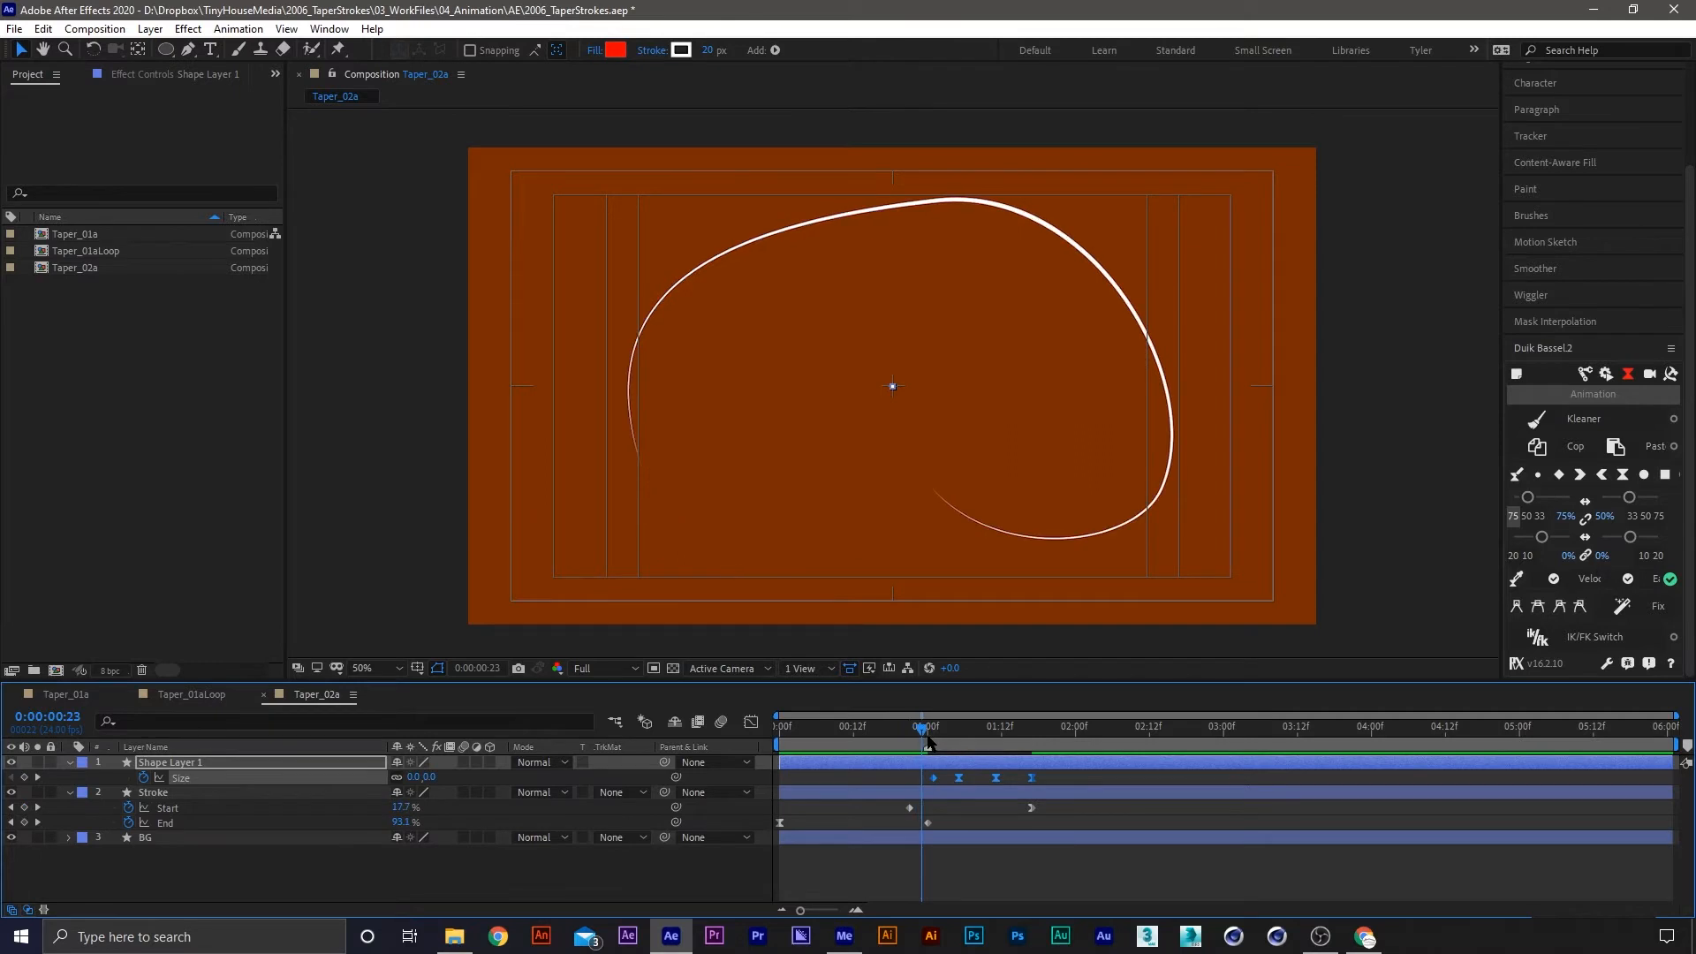
mouse_move(936, 781)
left_mouse_down()
mouse_move(928, 735)
mouse_move(899, 733)
mouse_move(923, 749)
left_mouse_up()
Trim the start of the circle's layer to 0:00:00:23, preview the animation and collapse the layers' keyframed properties
key("alt+[")
left_click(886, 775)
left_click(885, 731)
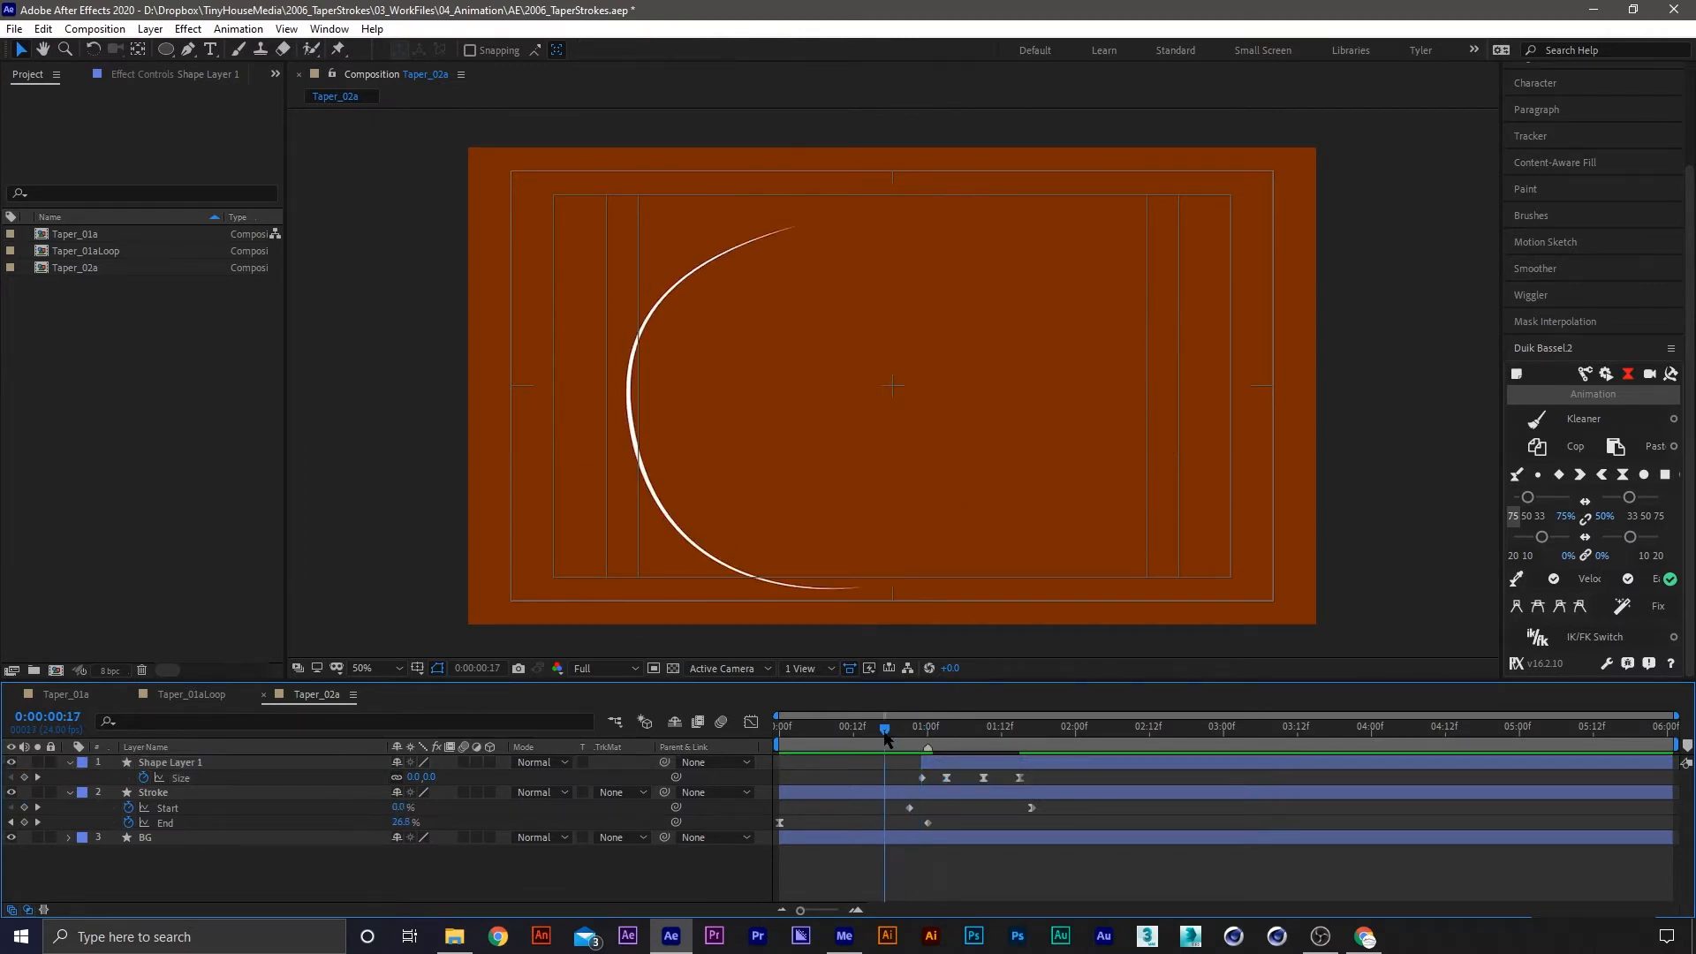
key("space")
key("space")
key("u")
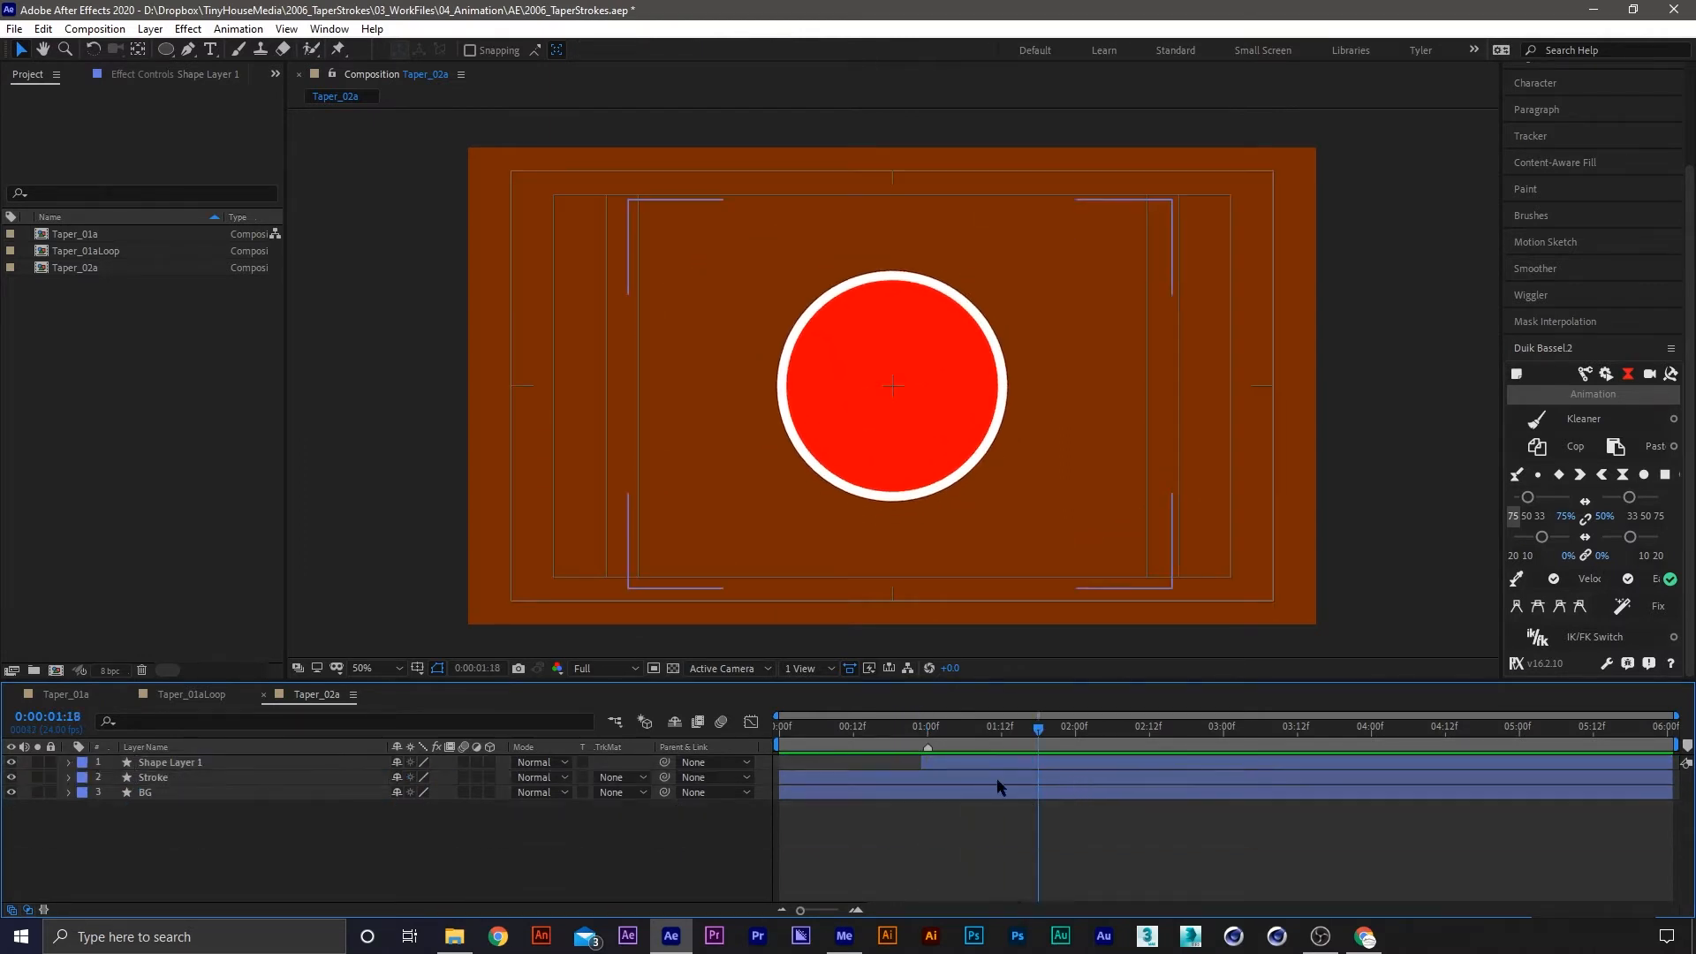
Set the stroke width of the circle's shape layer to 10 px
left_click(962, 763)
left_click_drag(960, 733, 1009, 738)
left_click(708, 51)
type("10")
key("Return")
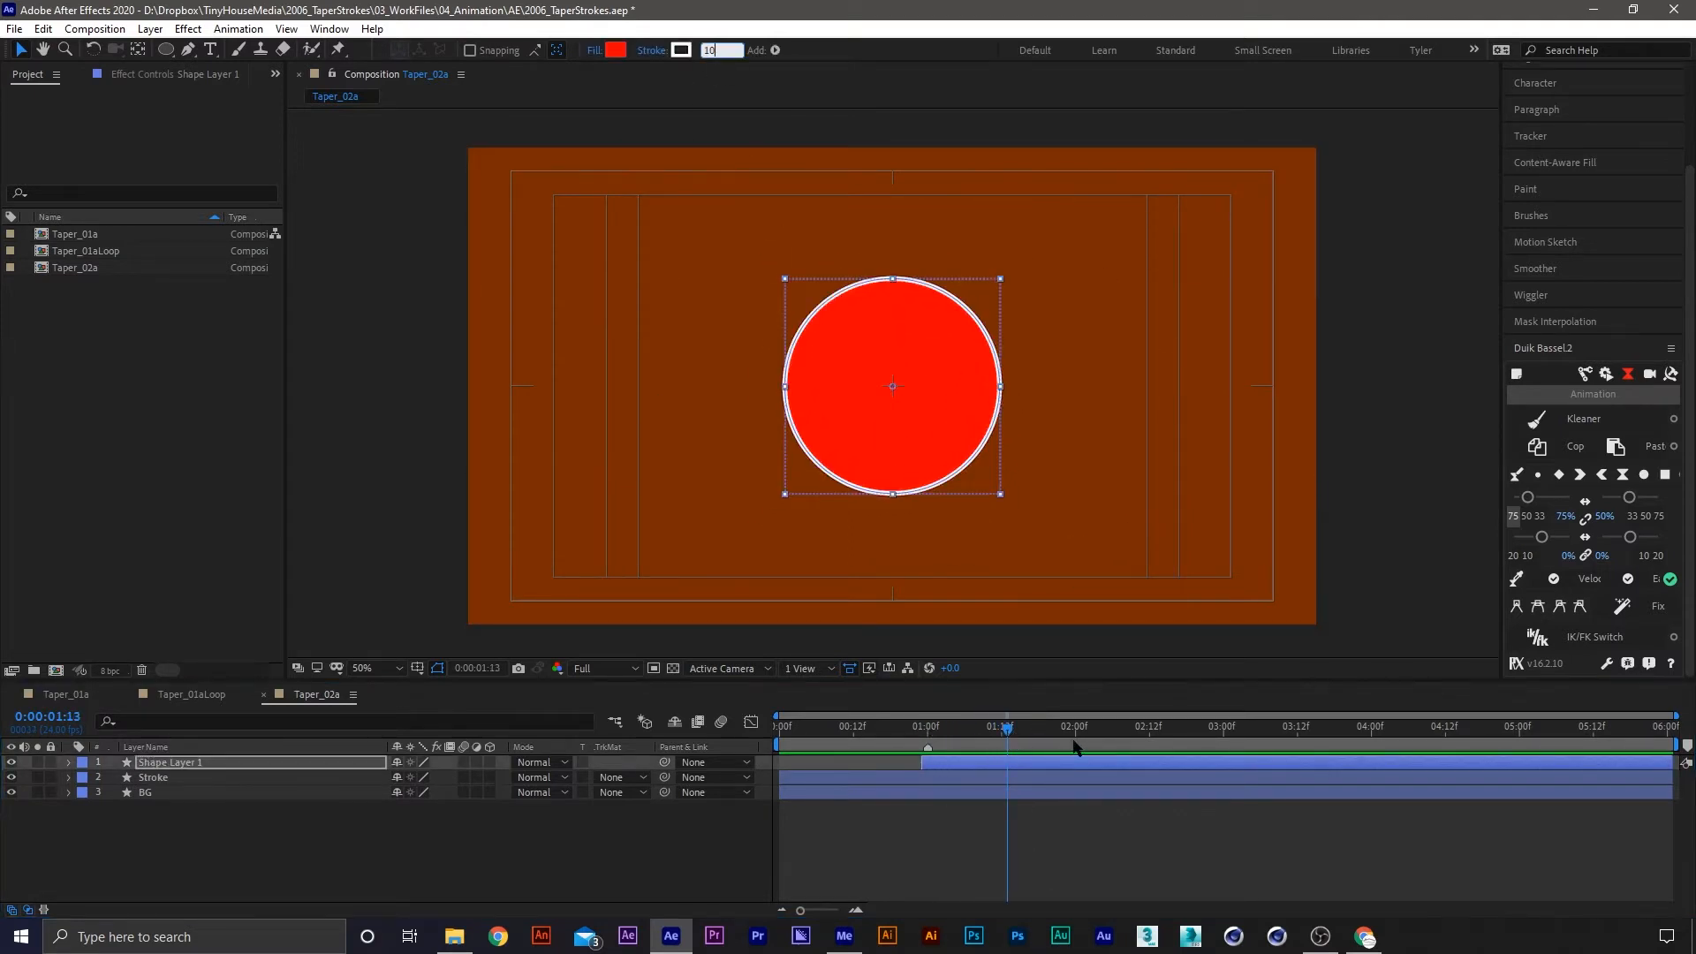
Preview the animation with the thinner circle outline and save the project
left_click(1062, 836)
mouse_move(1007, 730)
left_mouse_down()
mouse_move(916, 739)
mouse_move(958, 734)
left_mouse_up()
key("space")
key("ctrl+s")
left_click(869, 469)
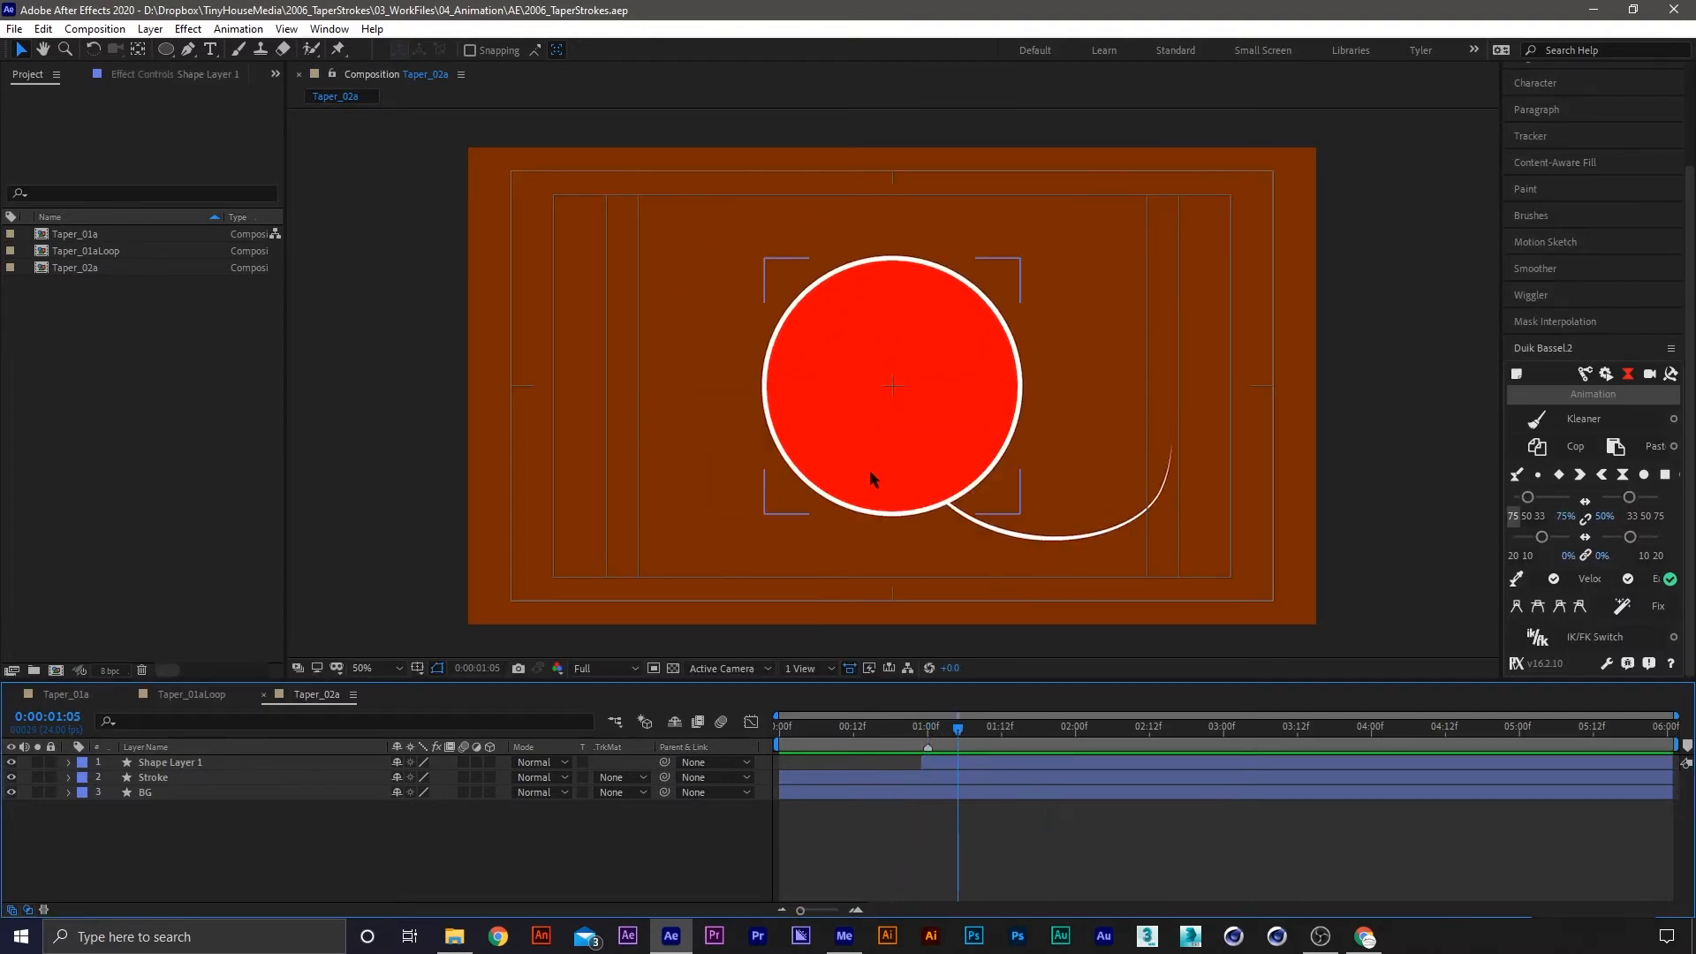
Rename Shape Layer 1 as Circle and give it an Orange label colour
left_click(183, 764)
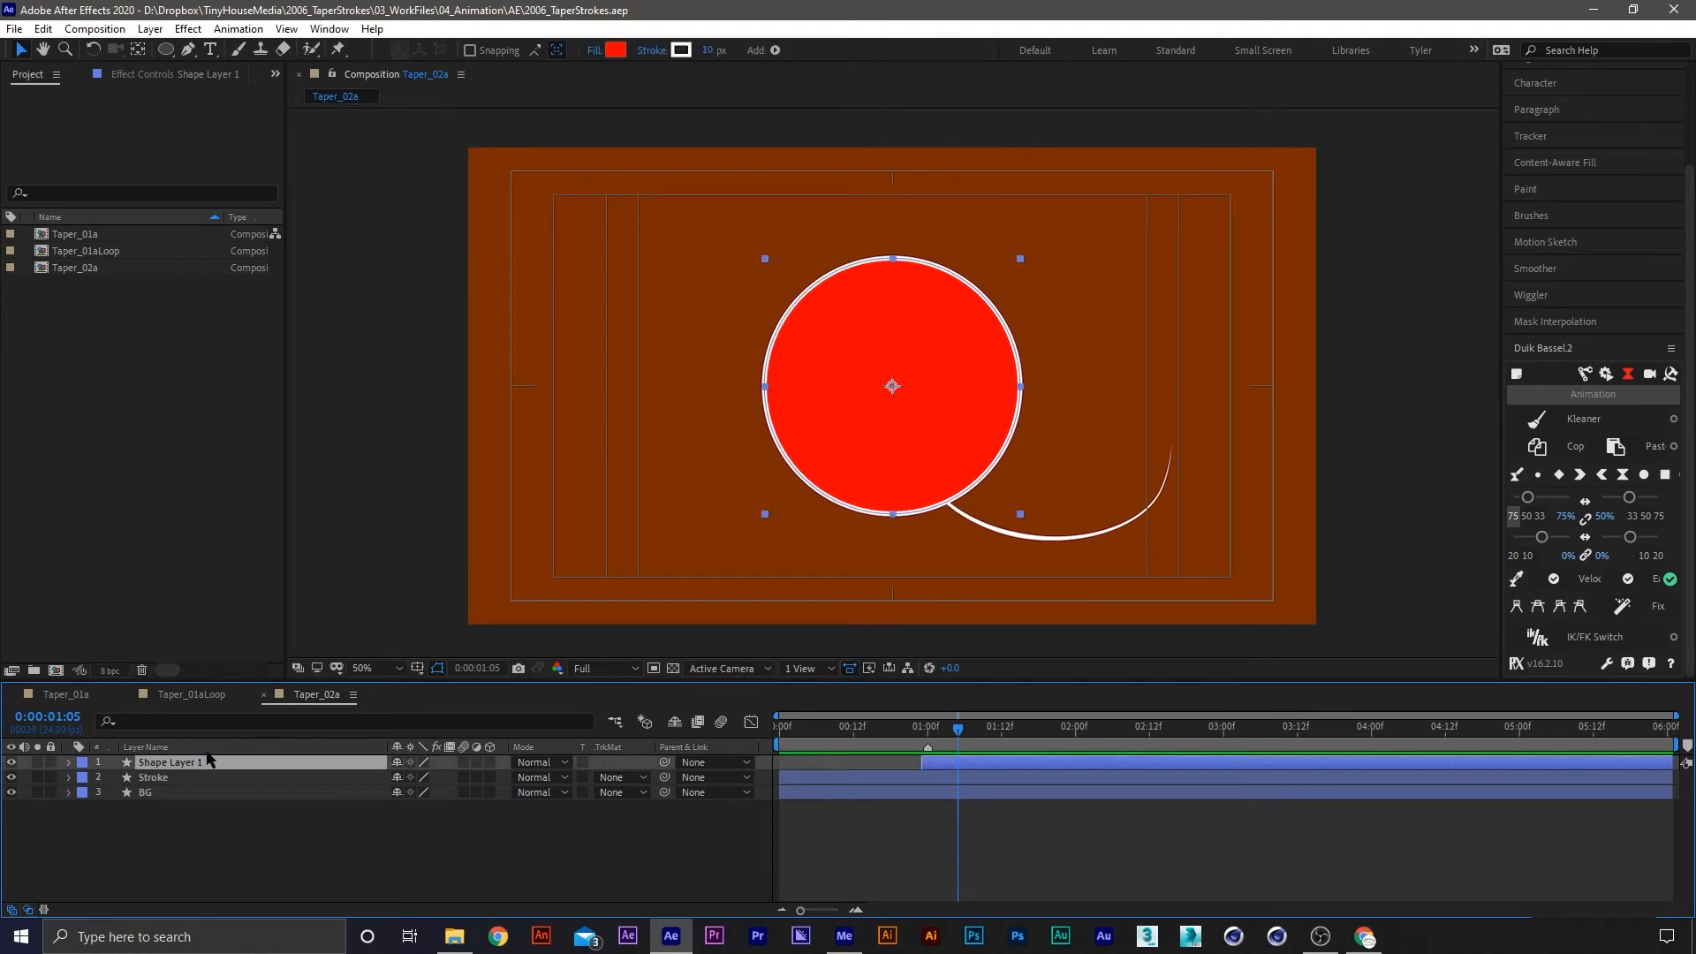
key("Return")
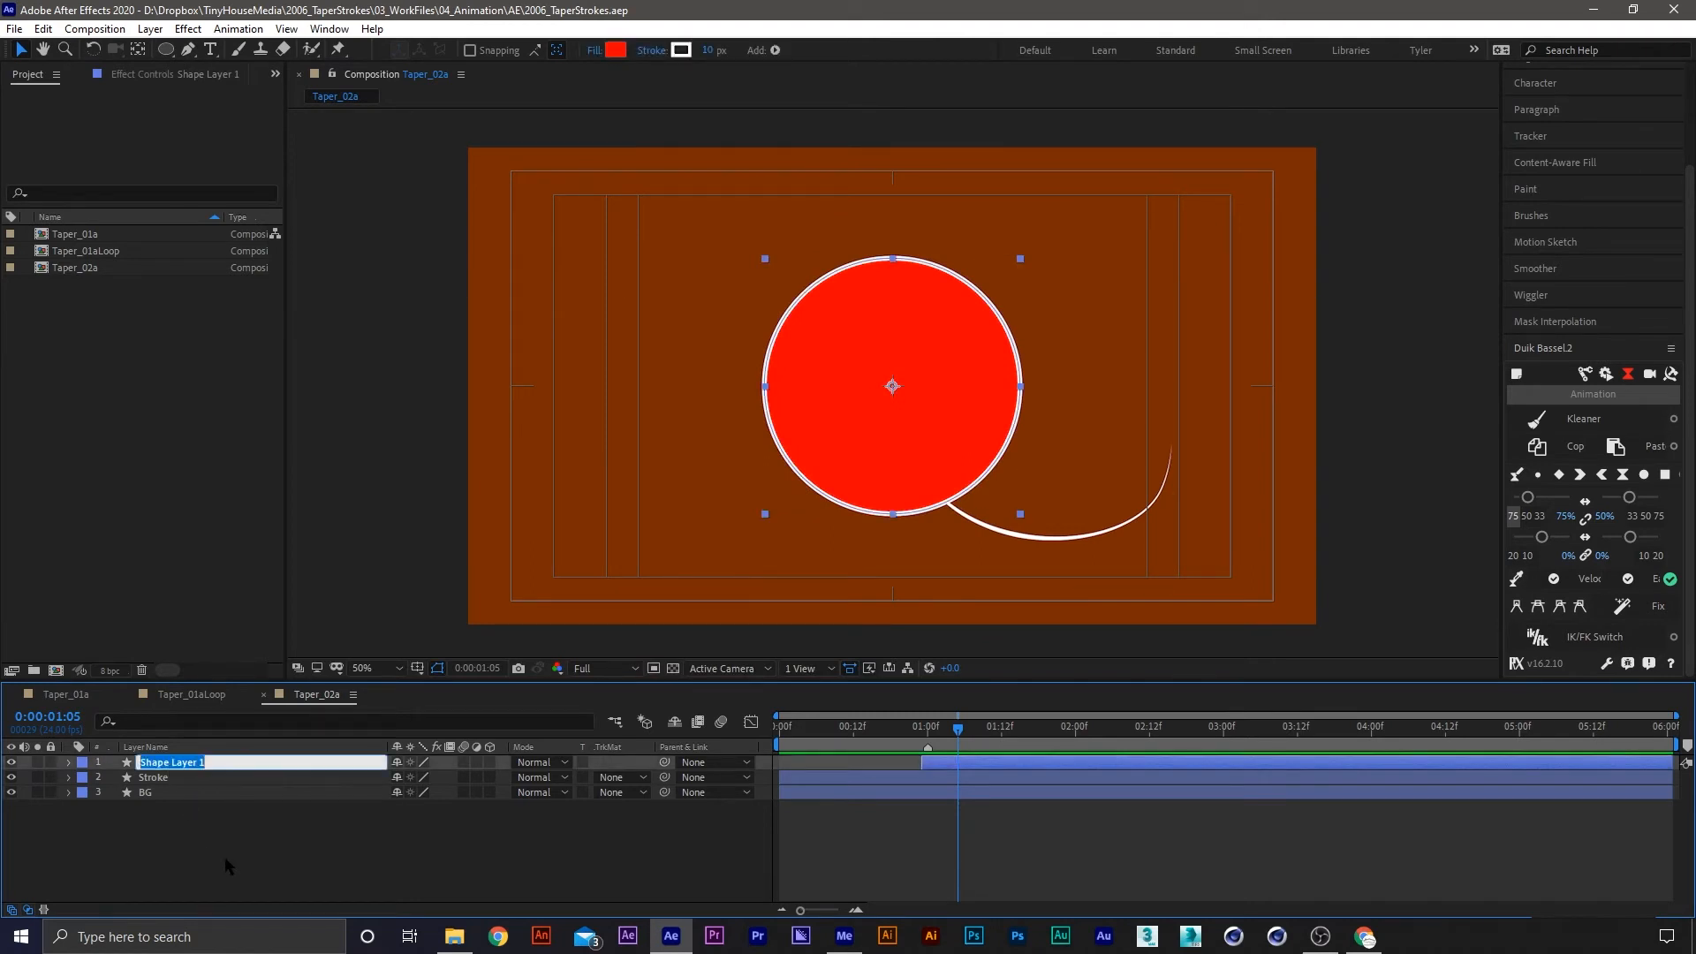
type("+Circle")
key("Return")
left_click(83, 764)
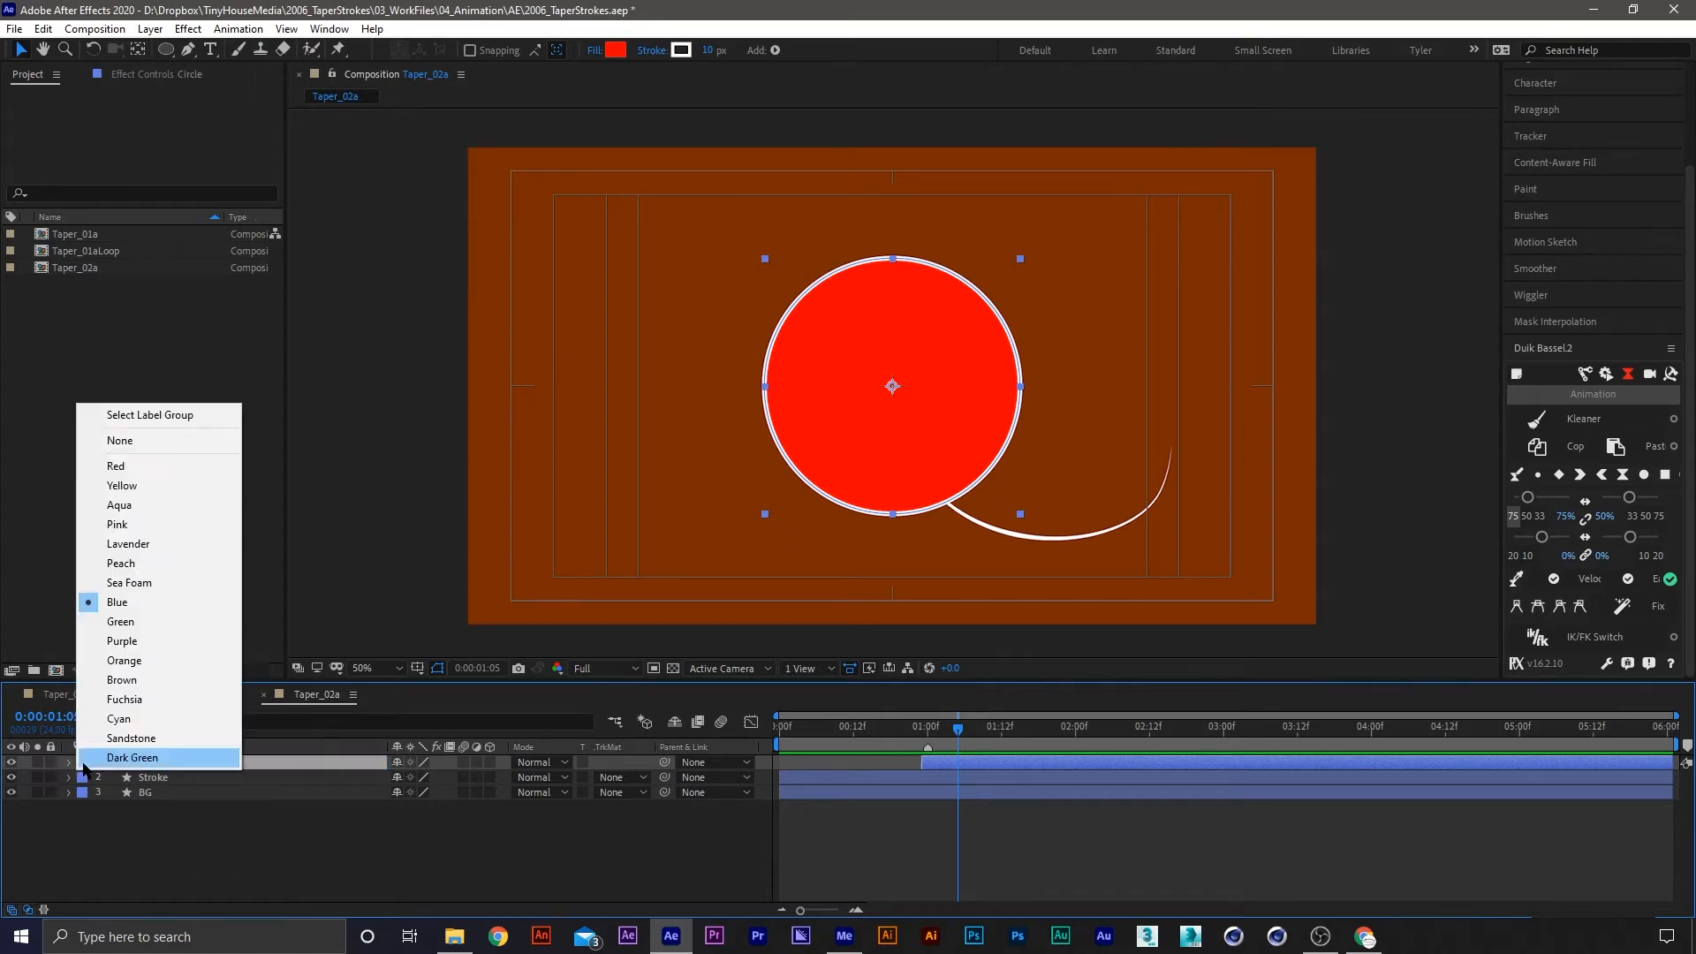
left_click(114, 660)
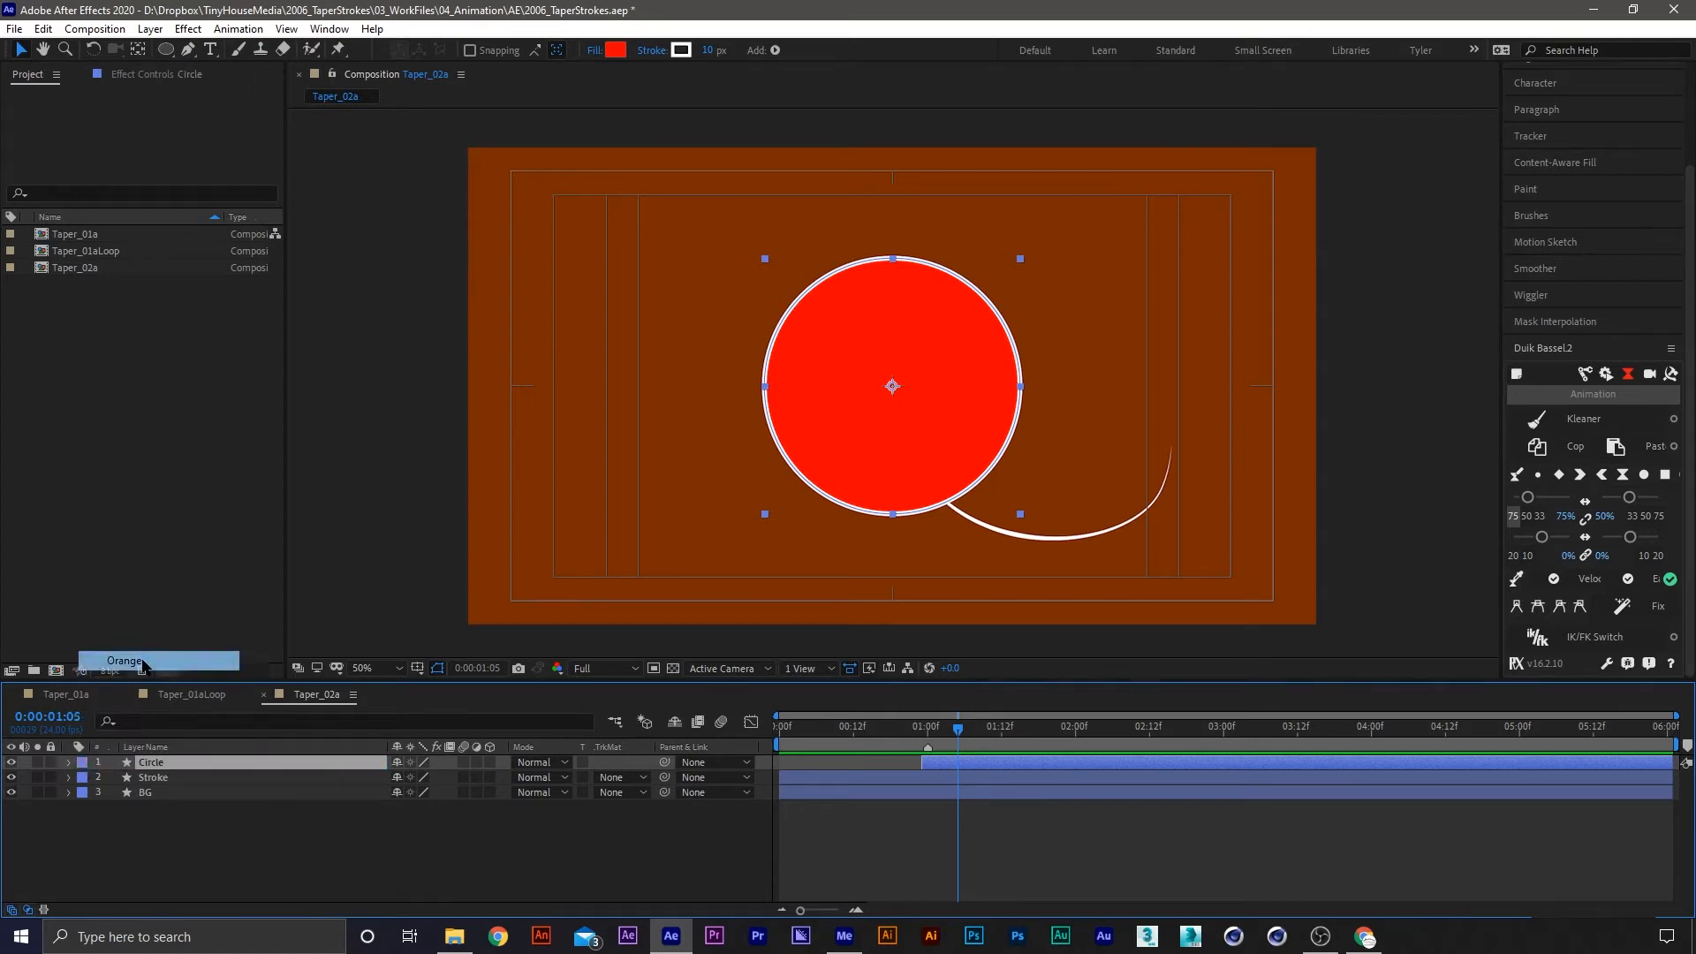
Reveal the Wave properties of the Circle layer's Stroke 1 and set the wave Amount to 100%
left_click(177, 761)
left_click(69, 763)
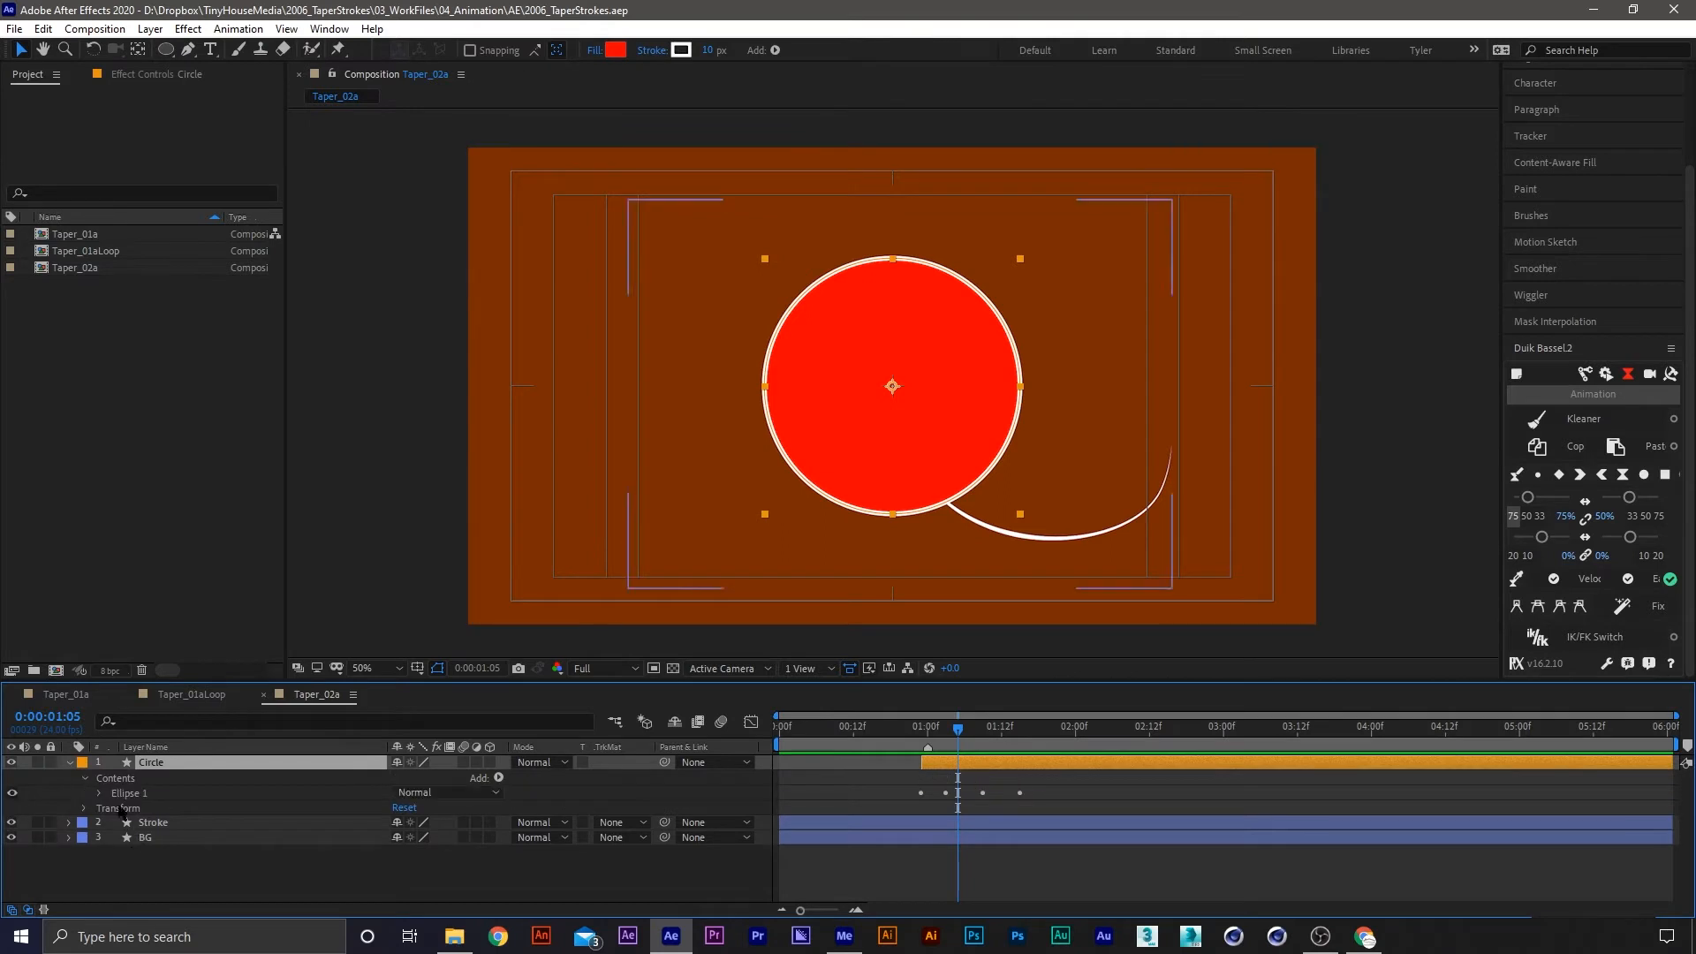
left_click(100, 793)
left_click(124, 825)
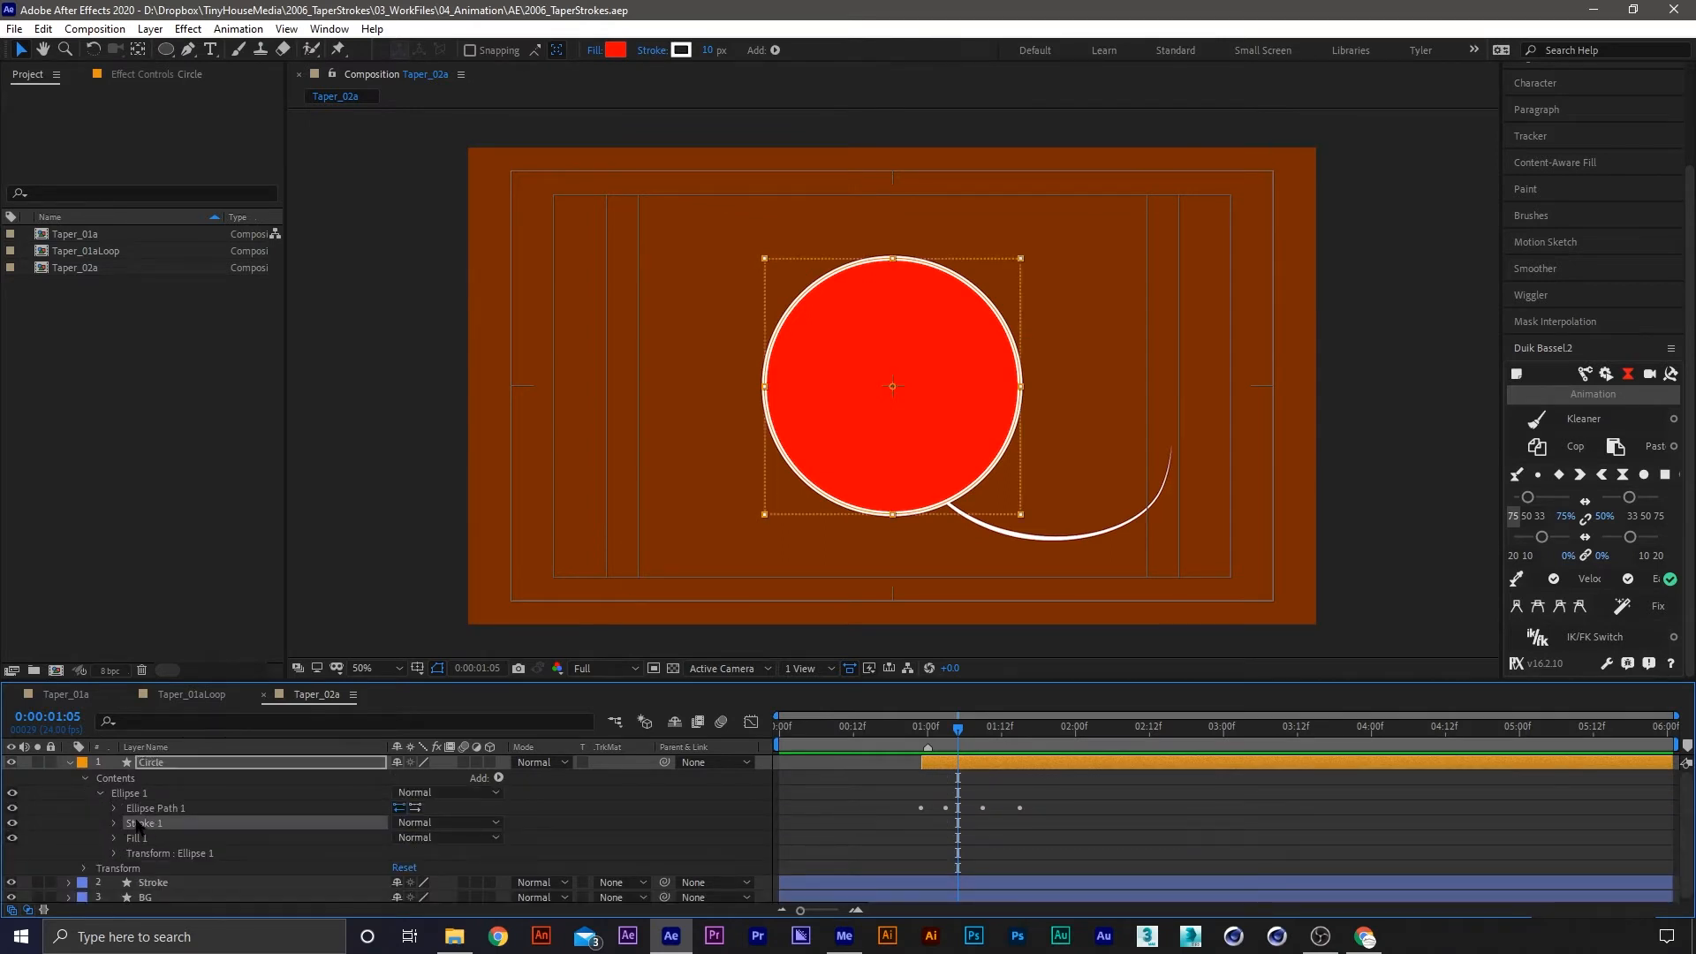
scroll(165, 815, "down", 2)
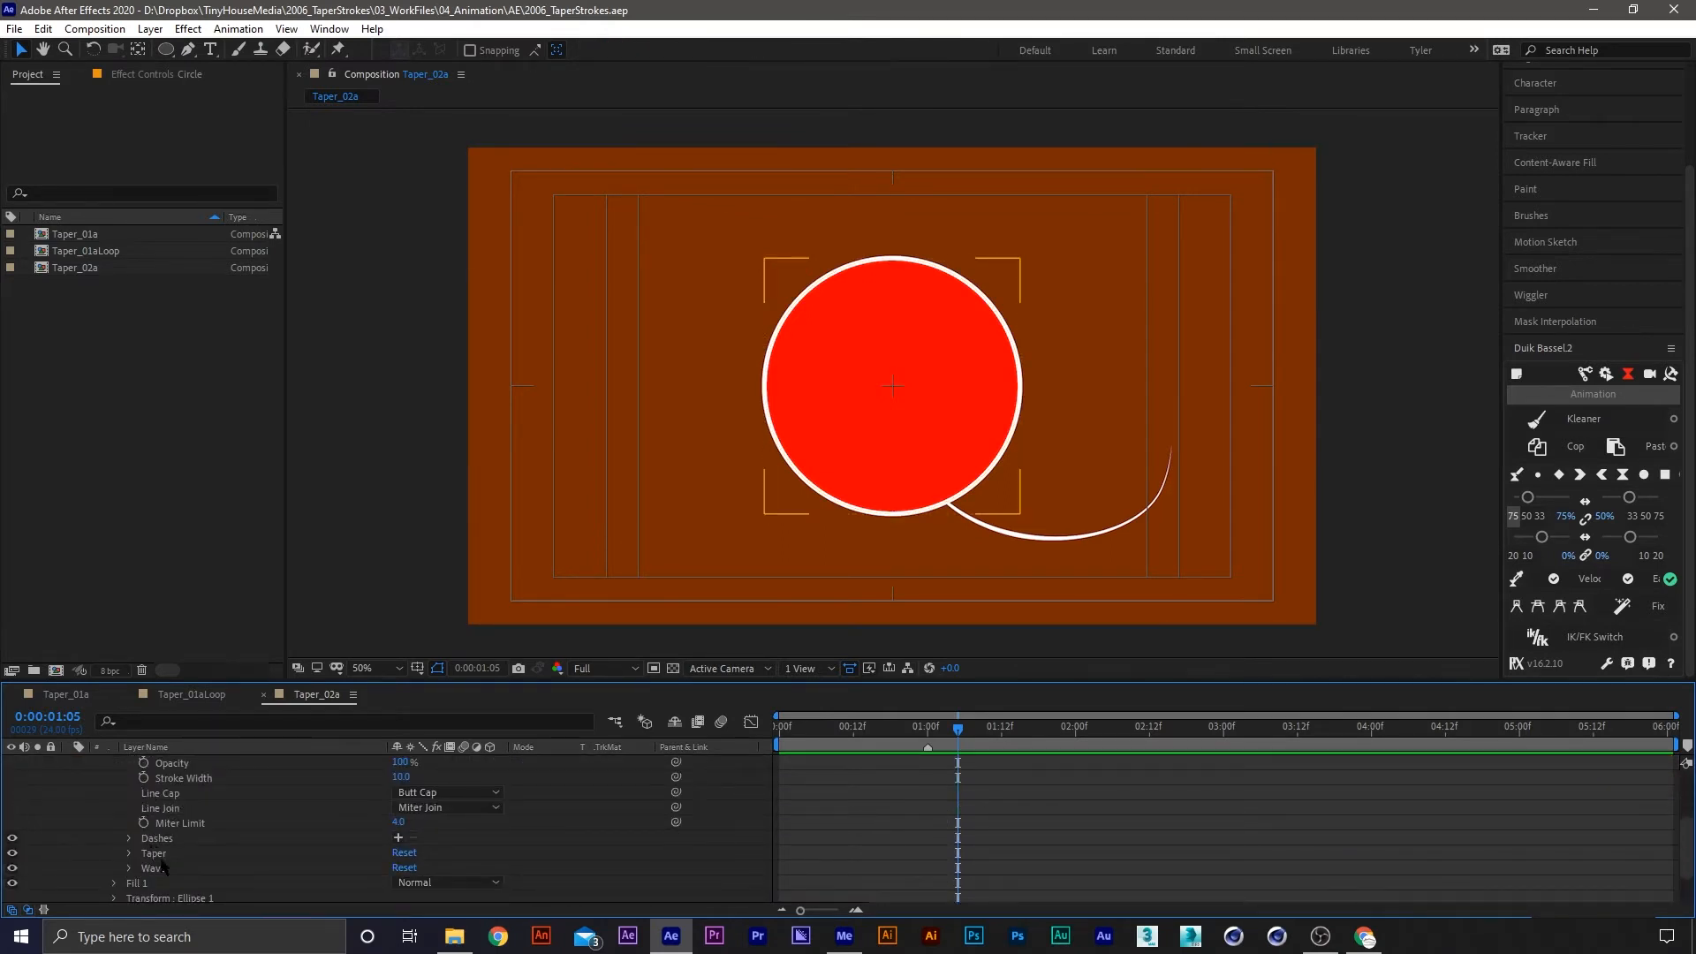
left_click(129, 868)
scroll(196, 852, "down", 2)
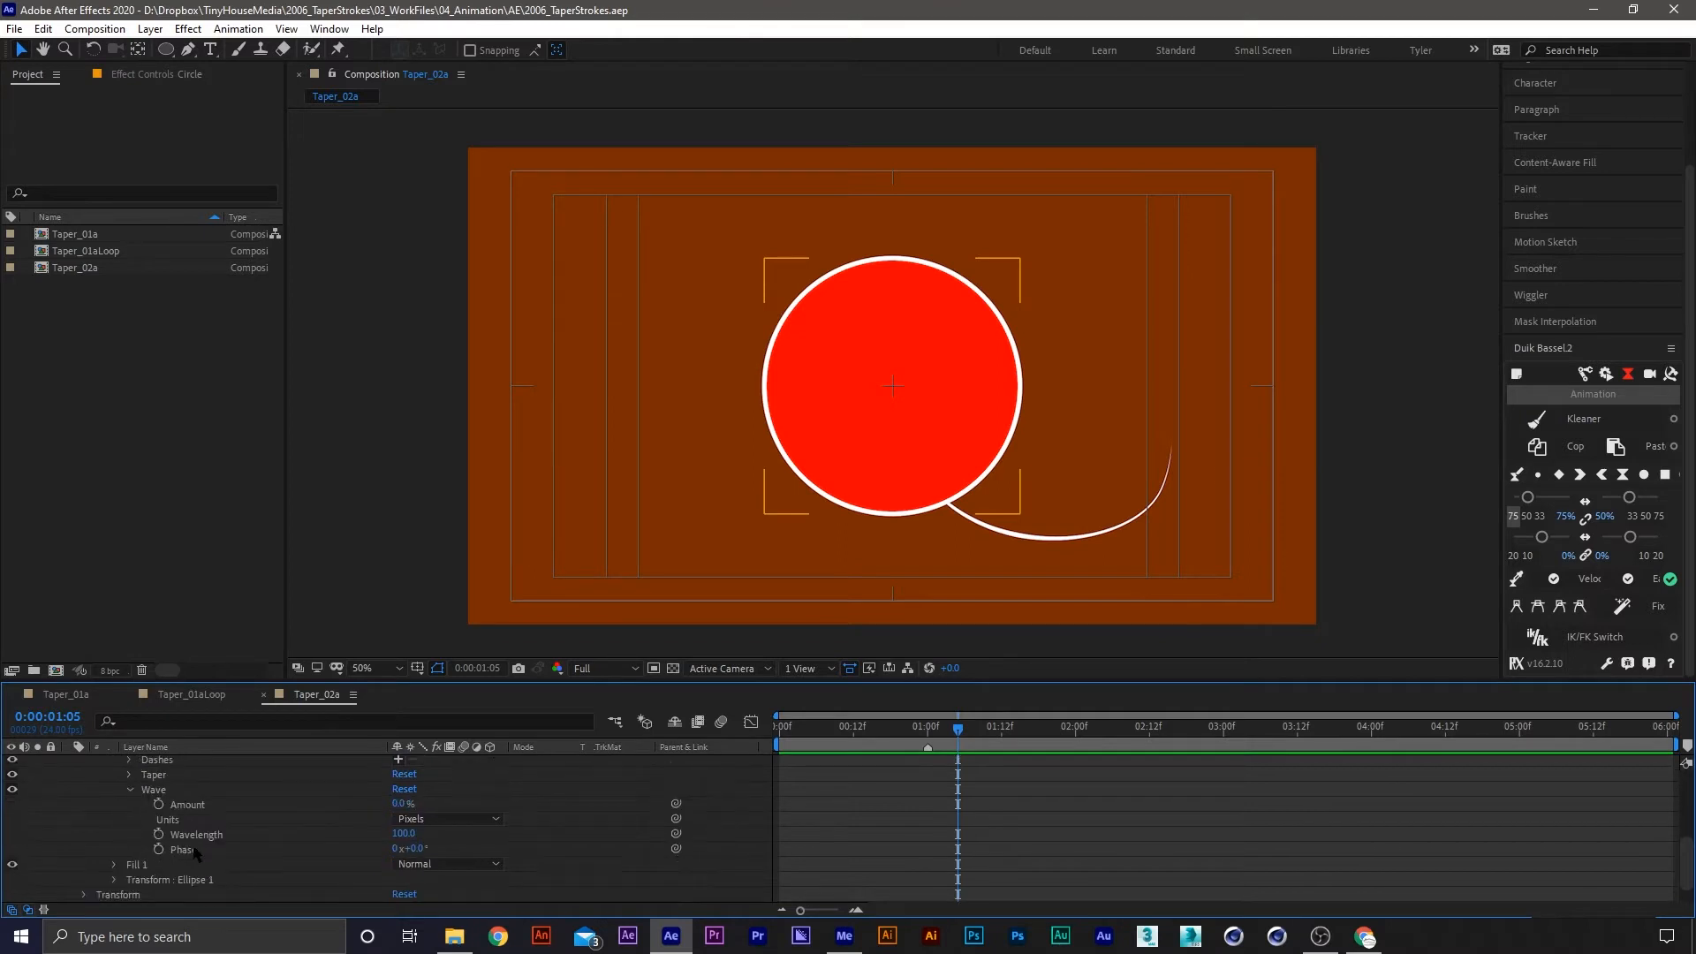
left_click_drag(402, 808, 597, 798)
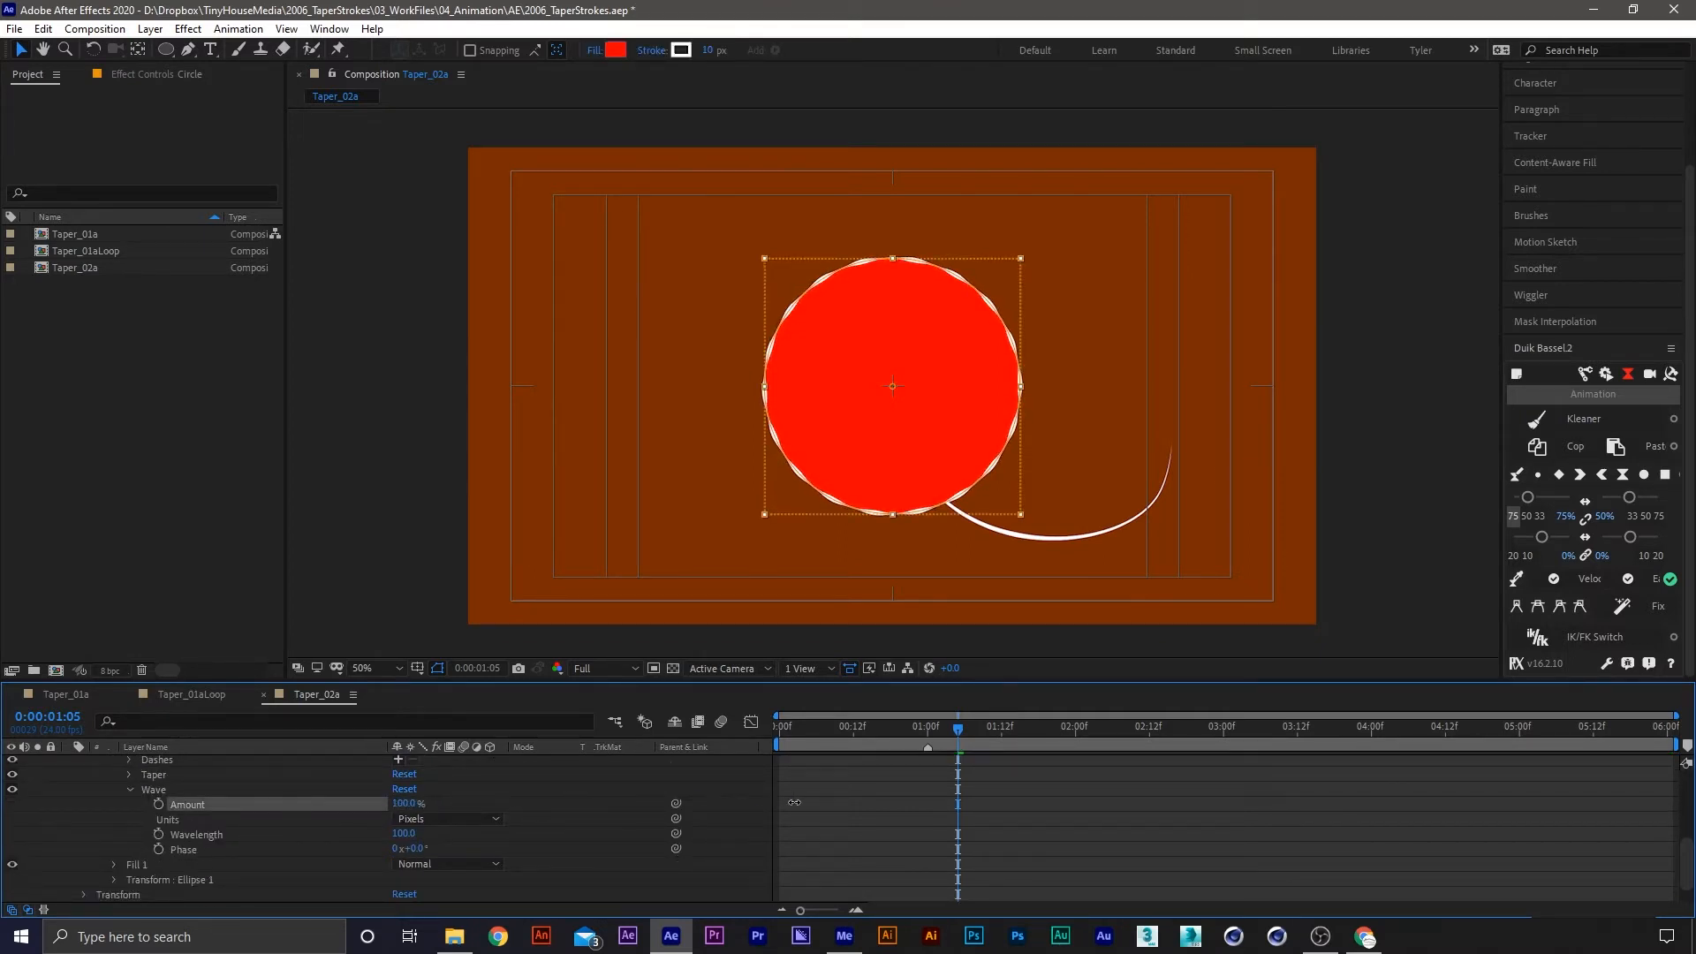
left_click(712, 714)
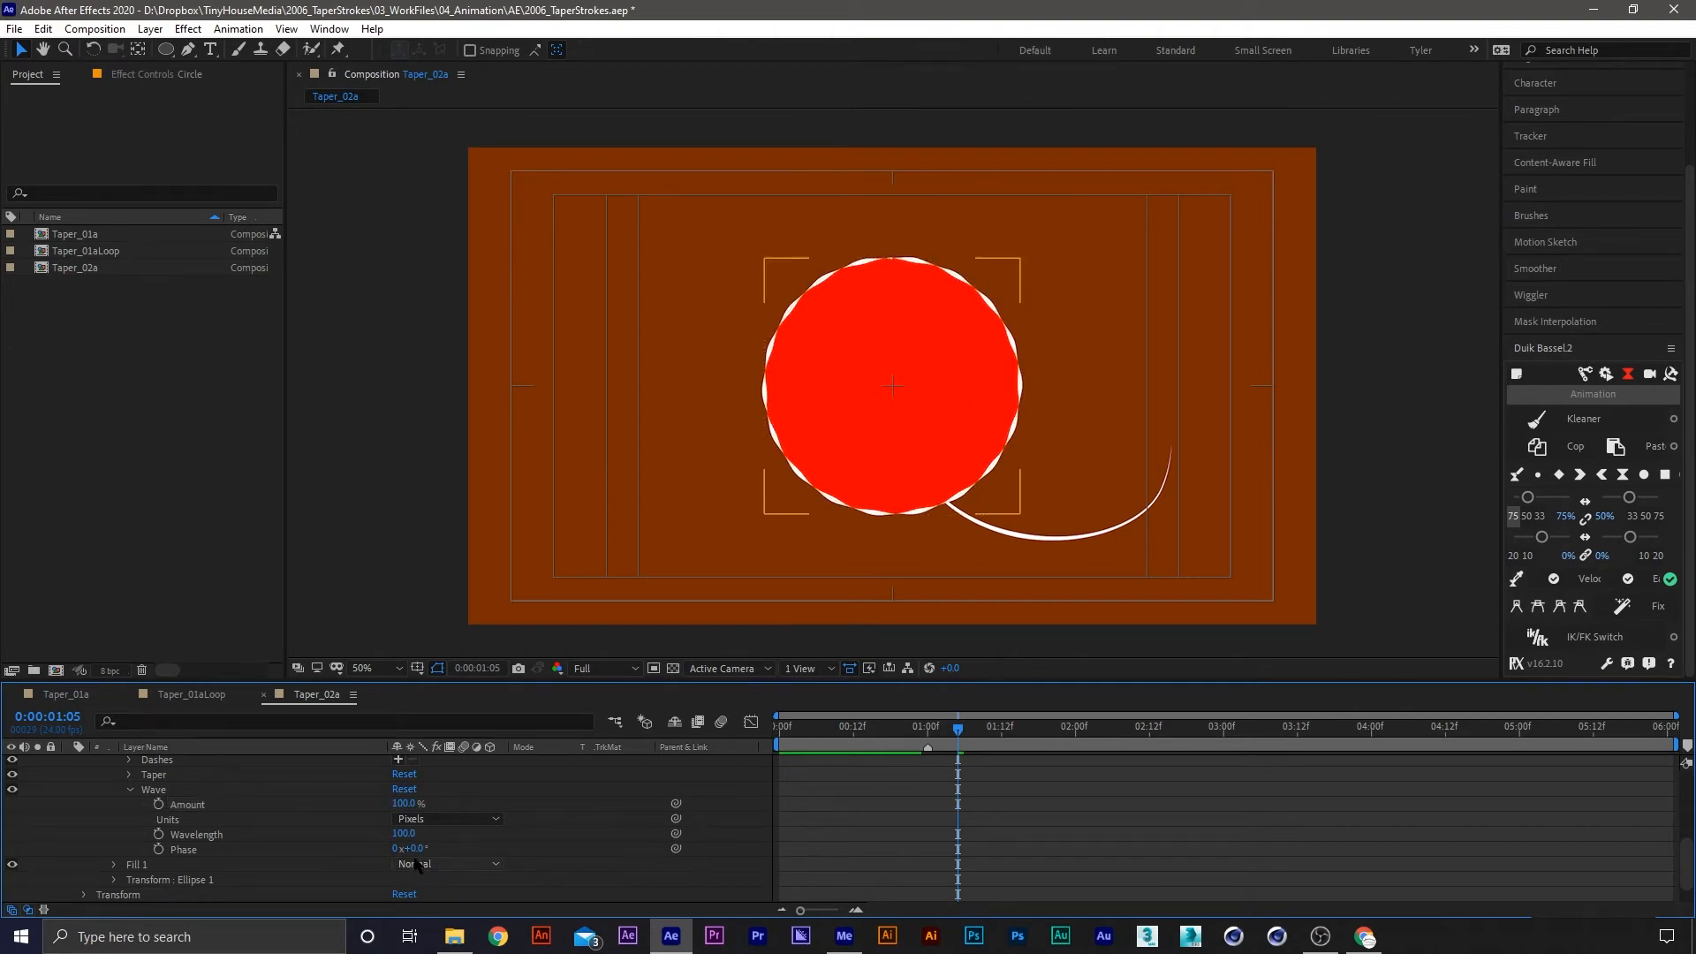
Try a Wavelength of 25 and a shifted Phase on the circle's wave, restoring Wavelength 100 and the original Phase
mouse_move(404, 833)
left_mouse_down()
mouse_move(847, 818)
mouse_move(265, 852)
left_mouse_up()
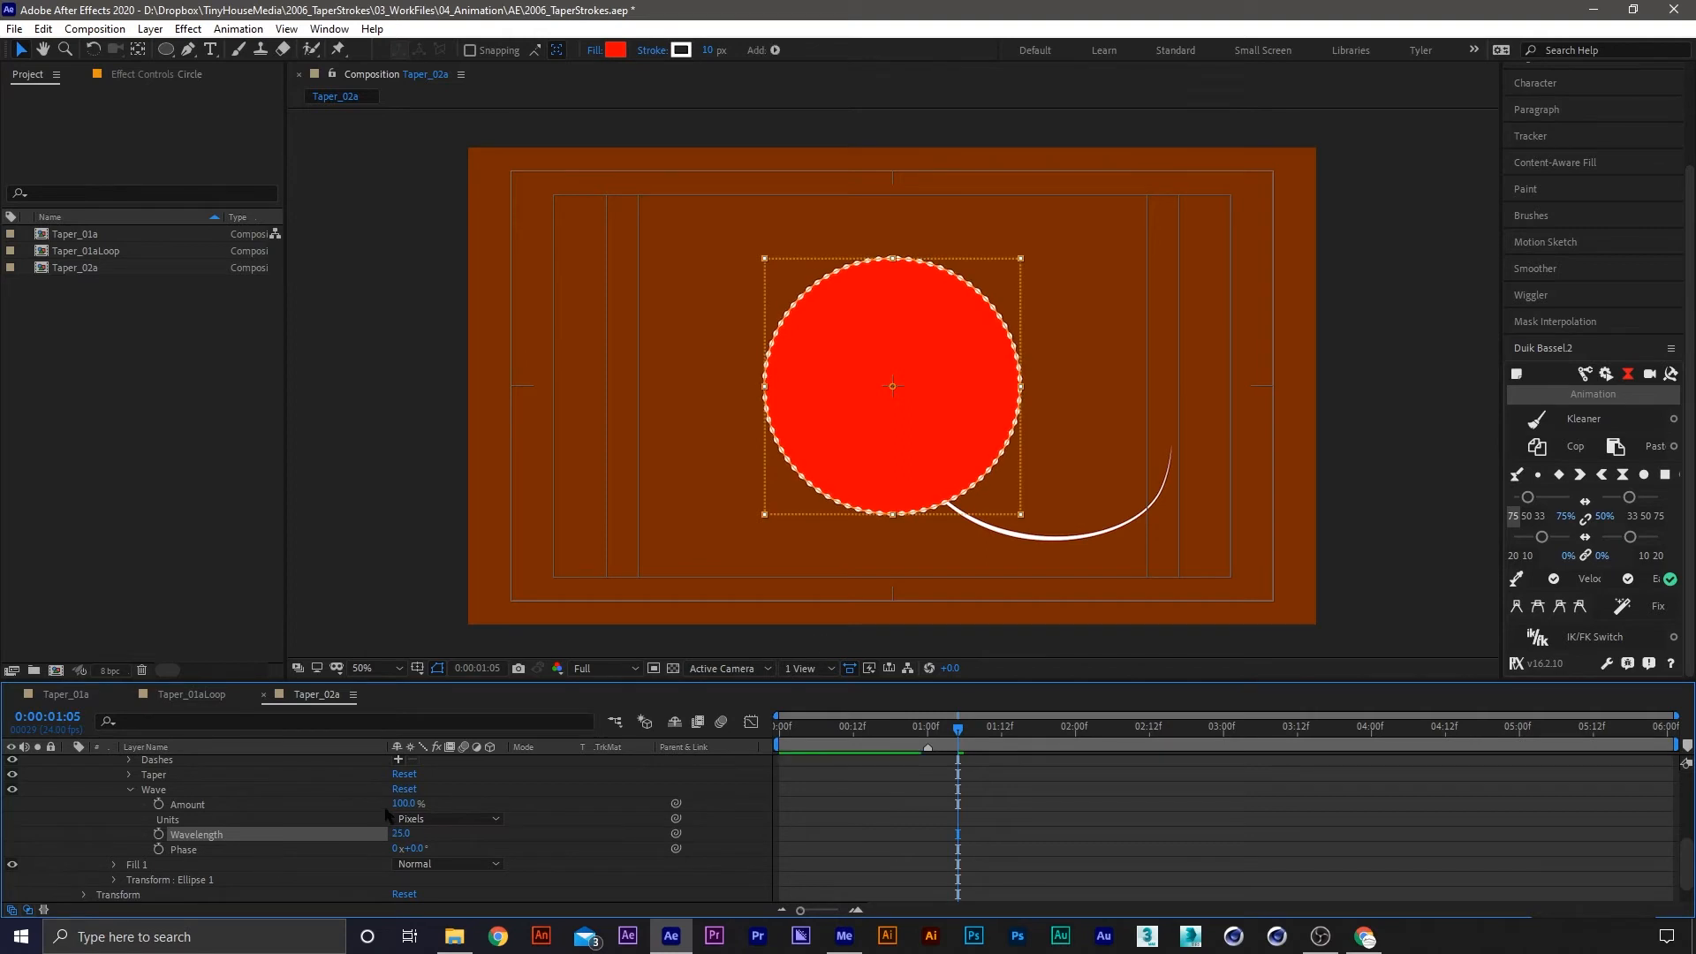
type("100")
key("Return")
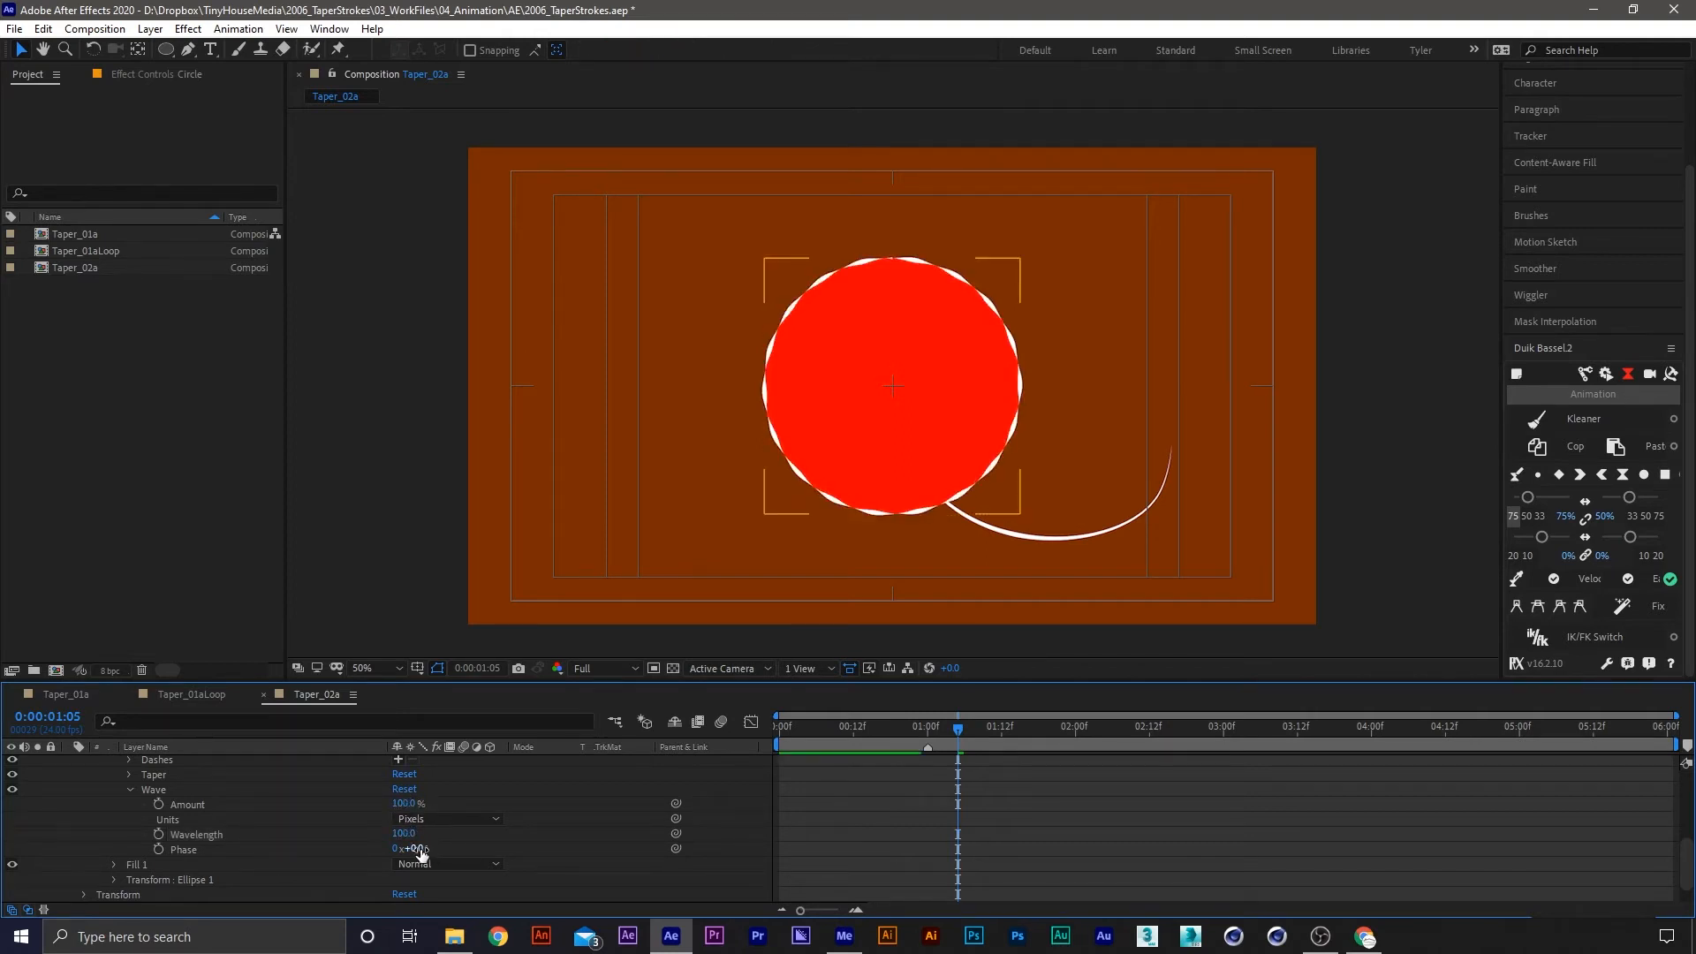
left_click_drag(419, 853, 530, 851)
key("ctrl+z")
key("F2")
Drive the wave's Phase with the expression time*-25 and preview the moving outline
left_click(159, 849, "alt")
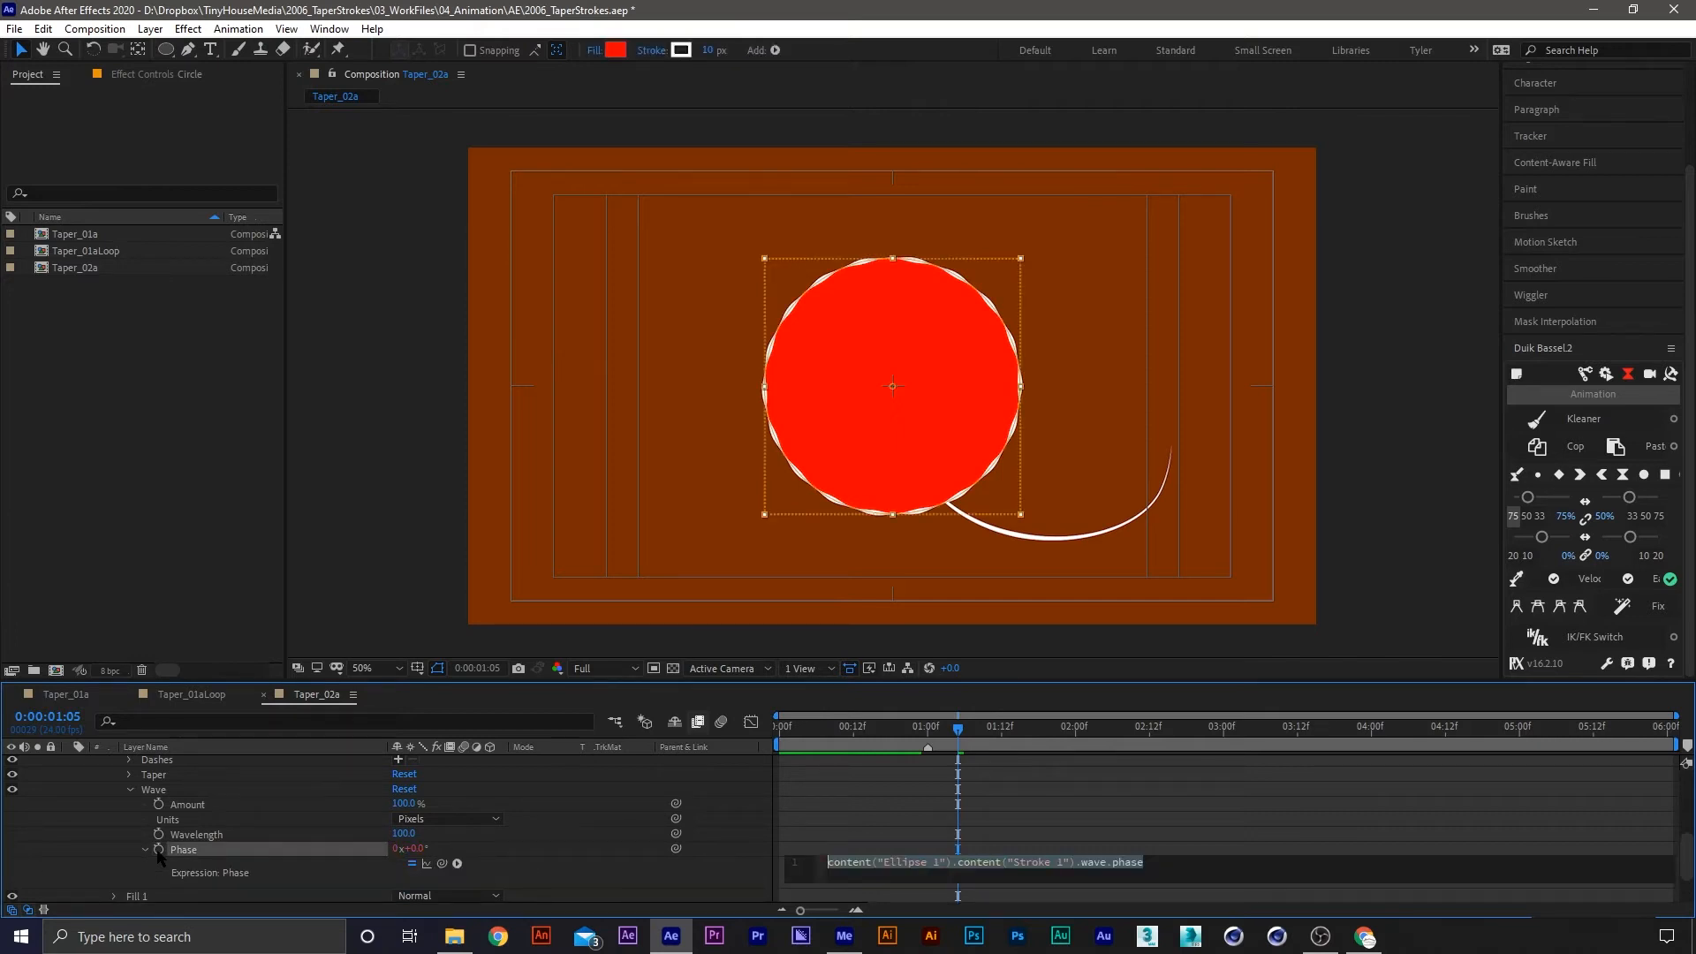
type("time*-25")
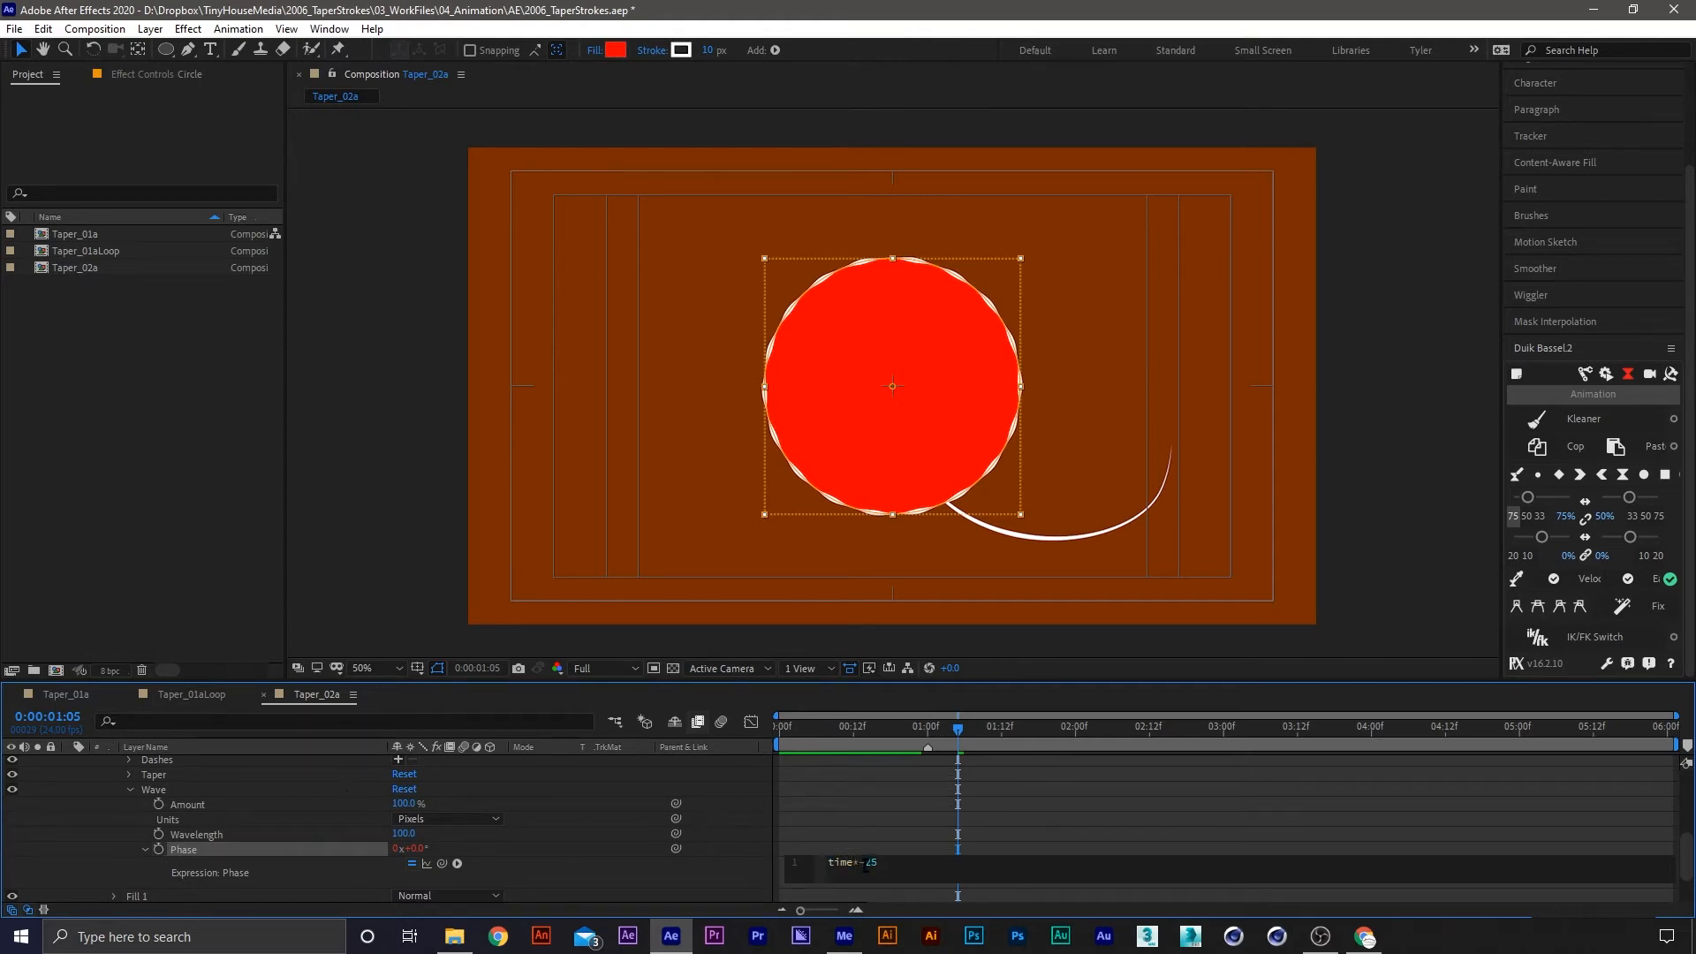
left_click(934, 800)
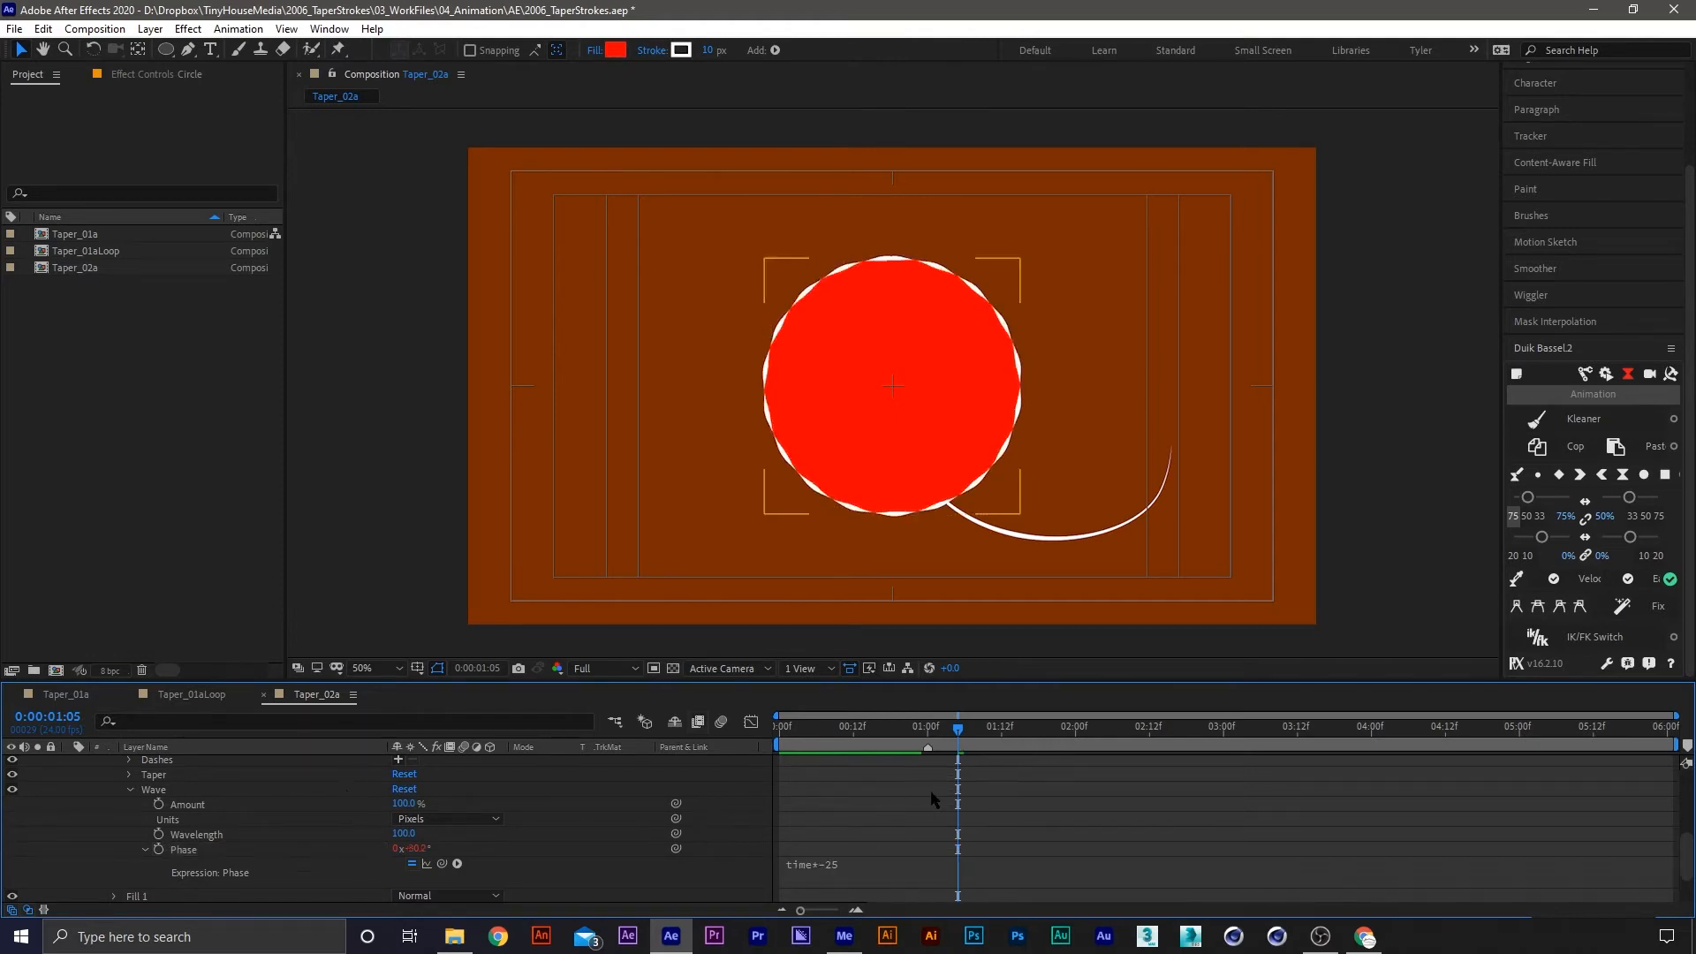
left_click_drag(955, 730, 927, 729)
key("space")
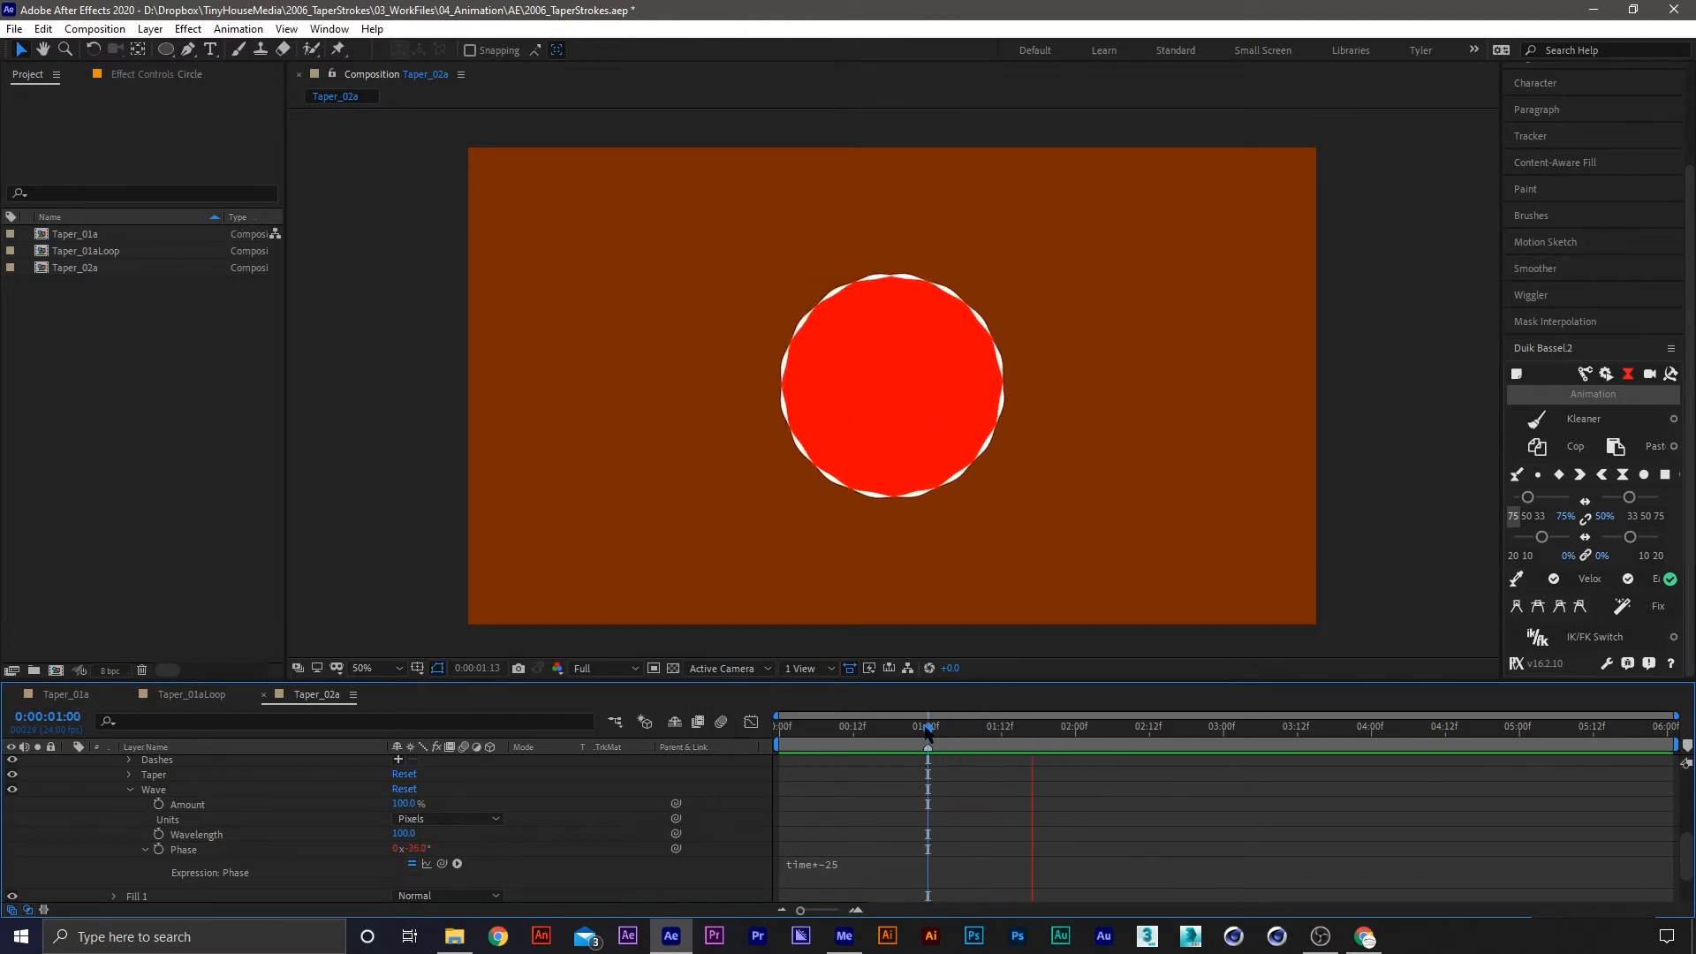
key("space")
Inspect the seam on the circle's wavy outline at 0:00:02:18 and switch the wave's Units to Cycles
scroll(896, 307, "up", 2)
mouse_move(1088, 726)
left_mouse_down()
mouse_move(977, 726)
mouse_move(1244, 720)
mouse_move(1187, 724)
left_mouse_up()
left_click(431, 820)
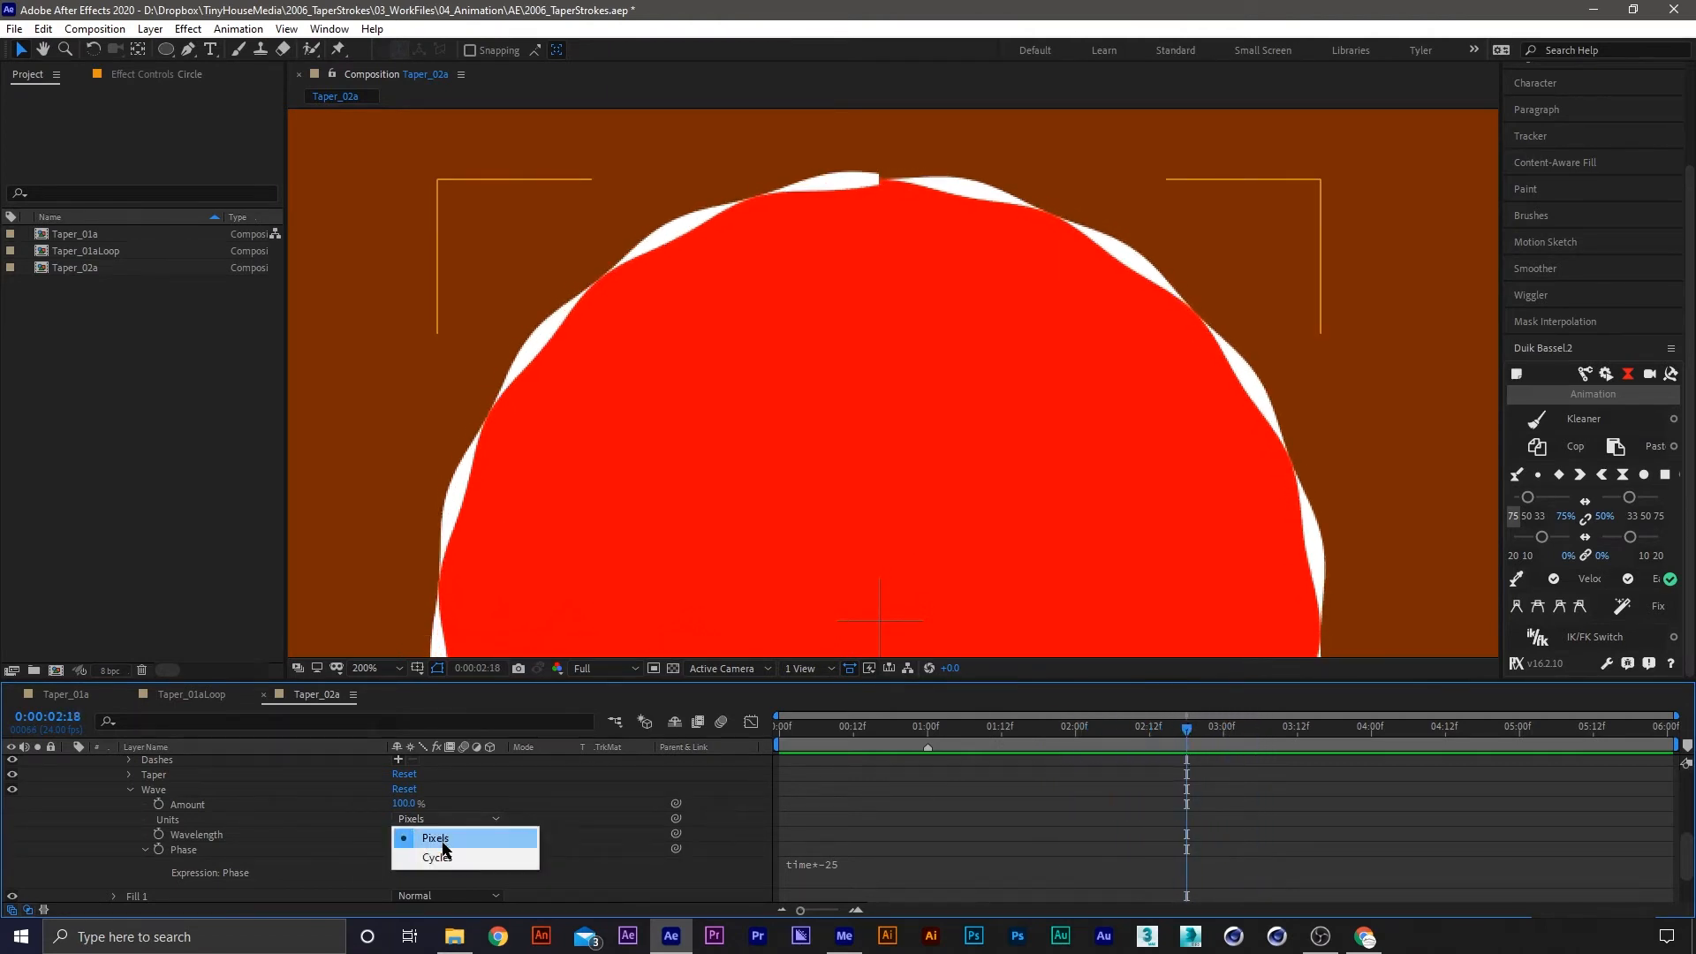
left_click(446, 861)
left_click(1039, 813)
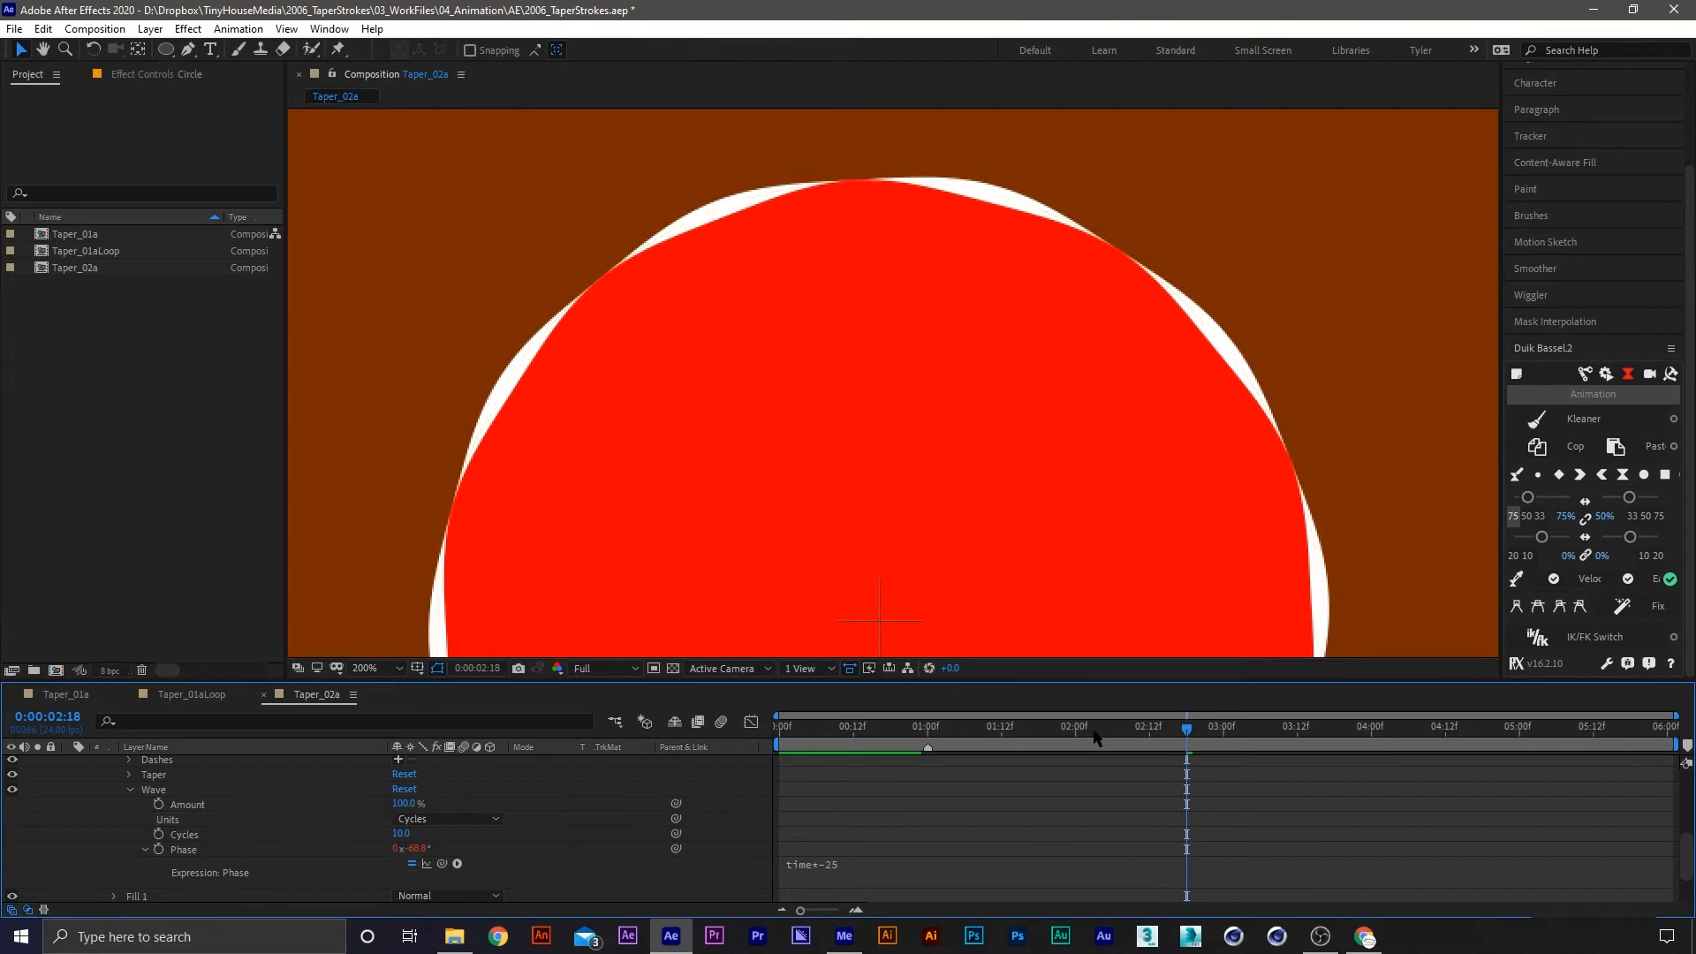
Scrub the circle's wavy outline to 0:00:03:03, fit the whole frame in view, and preview the animation from 0:00:00:20
mouse_move(1093, 734)
left_mouse_down()
mouse_move(986, 736)
mouse_move(1241, 738)
left_mouse_up()
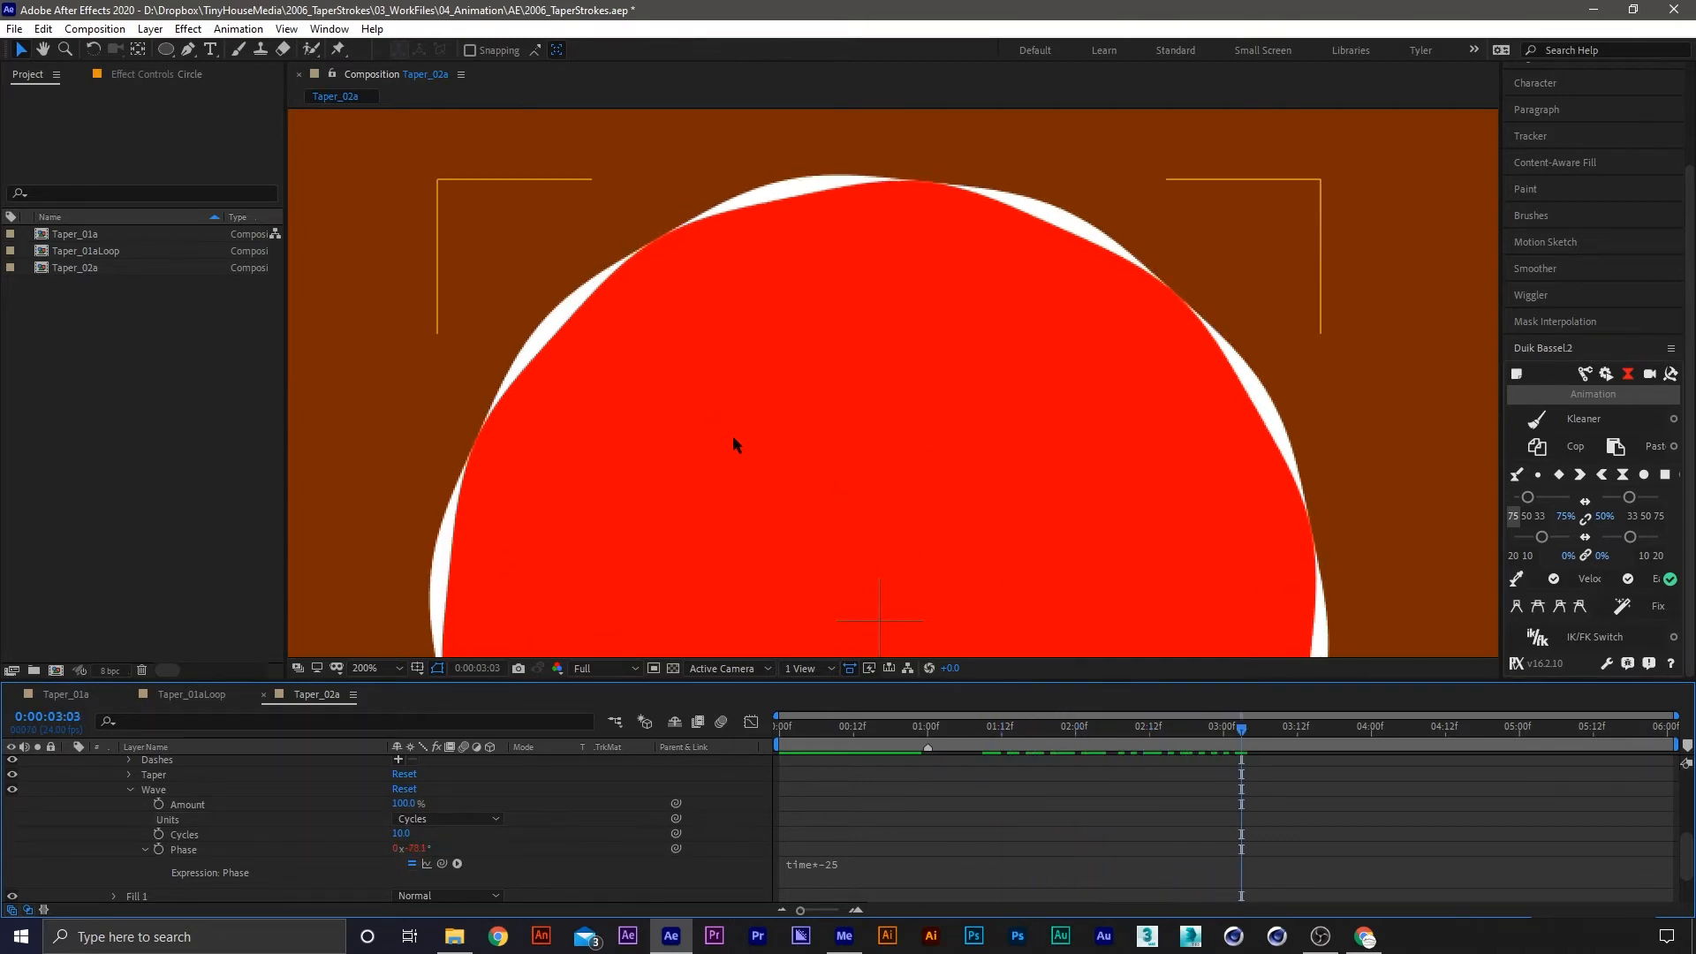
scroll(733, 436, "down", 3)
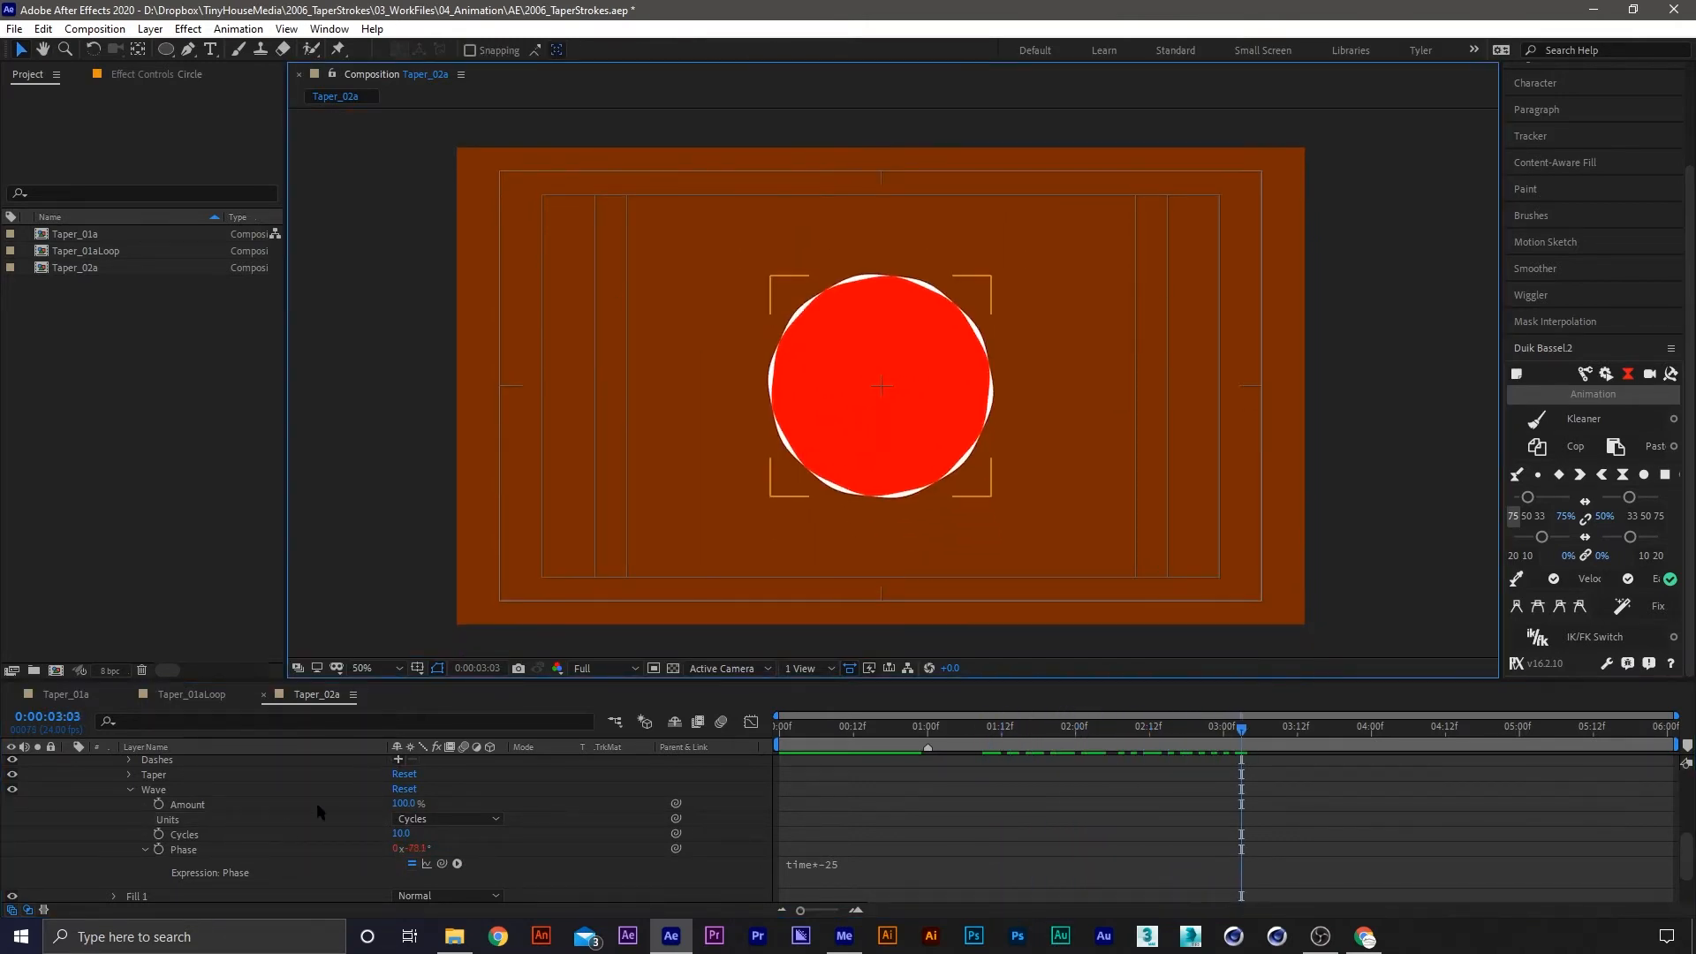
key("u")
left_click(340, 870)
left_click(902, 730)
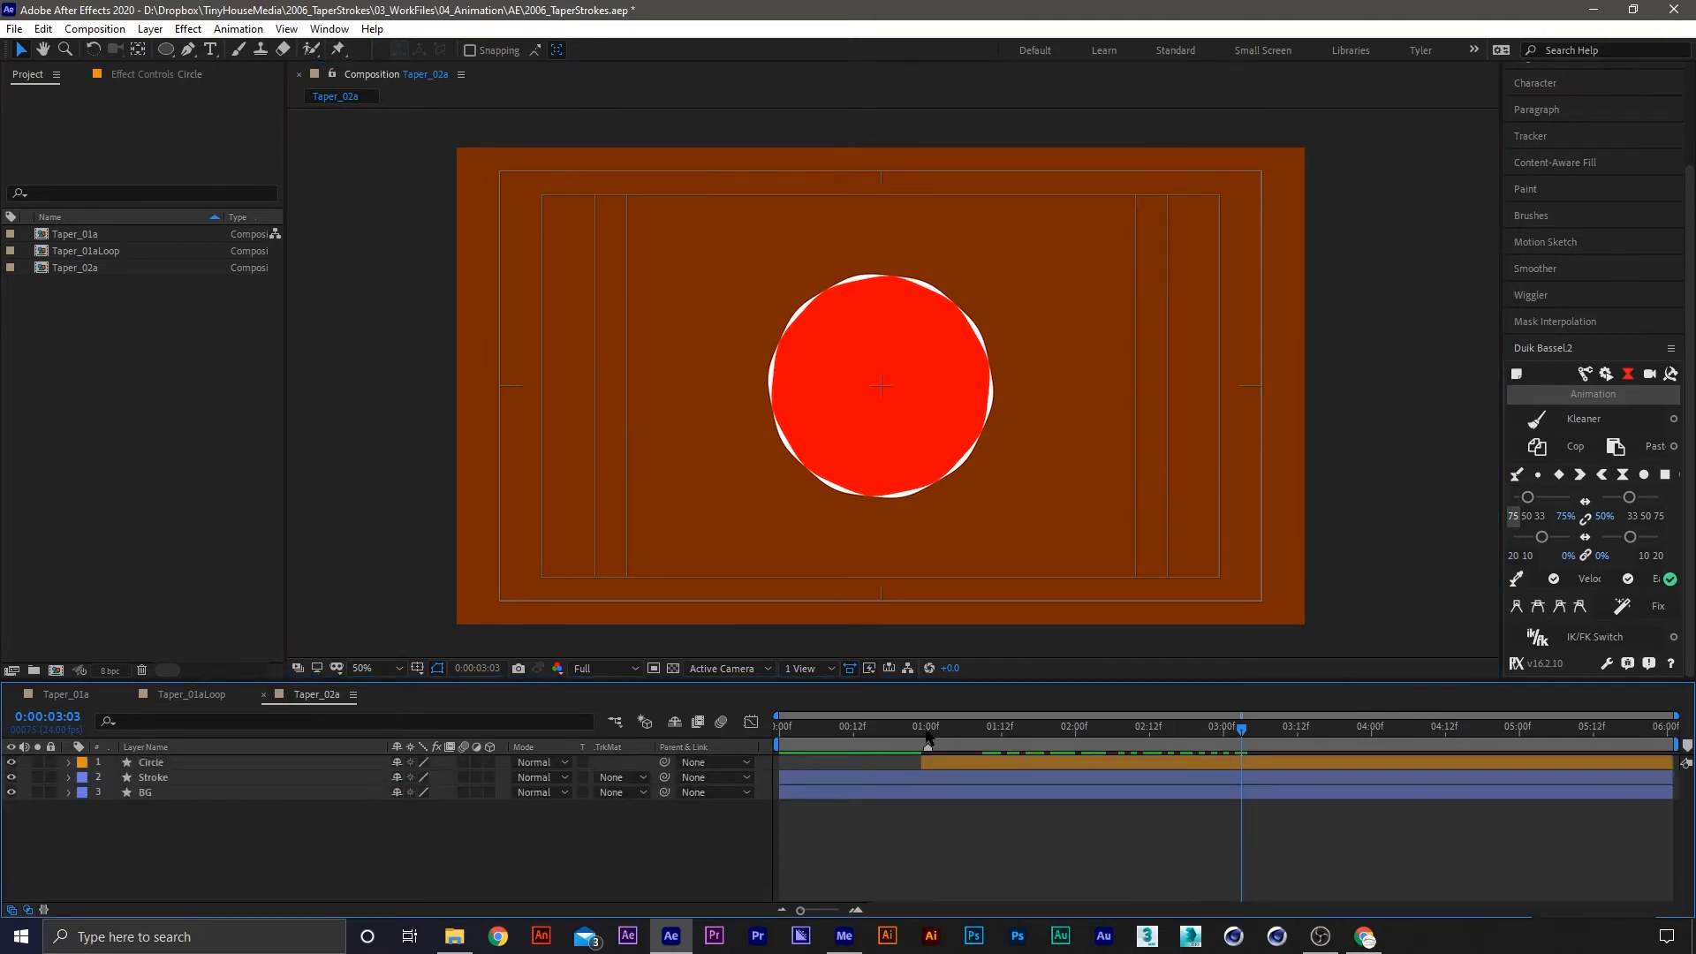
key("space")
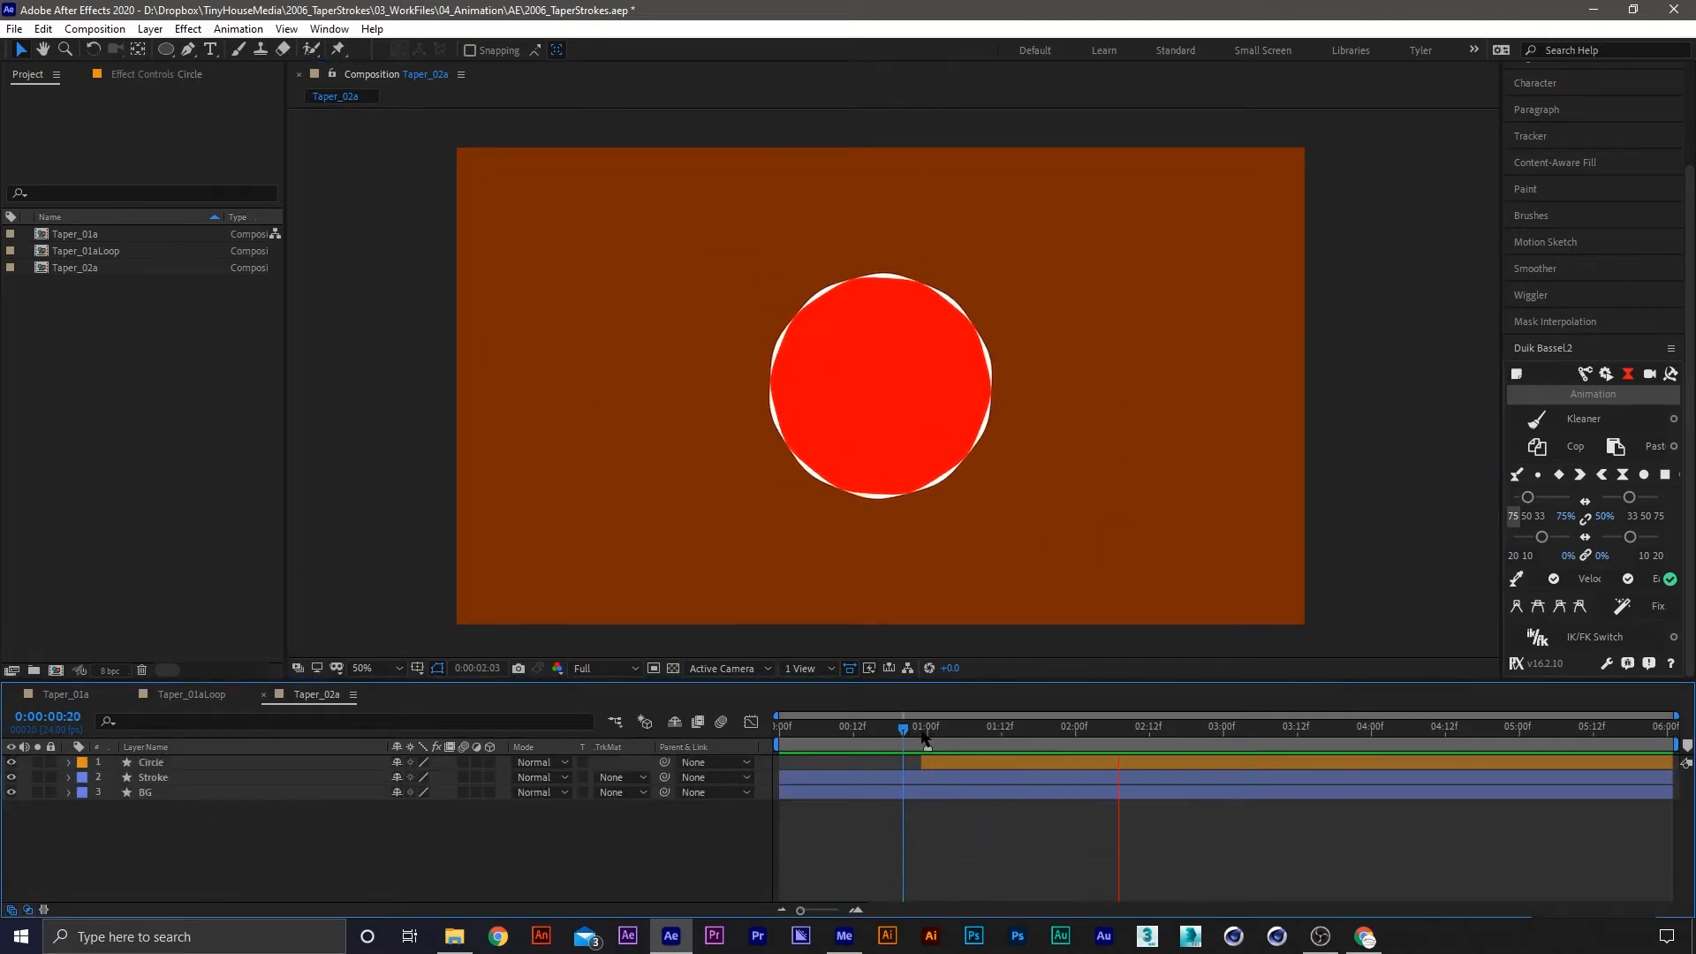
key("space")
Duplicate the Circle layer and select the copy's last three Size keyframes with the current time at 0:00:01:03
key("u")
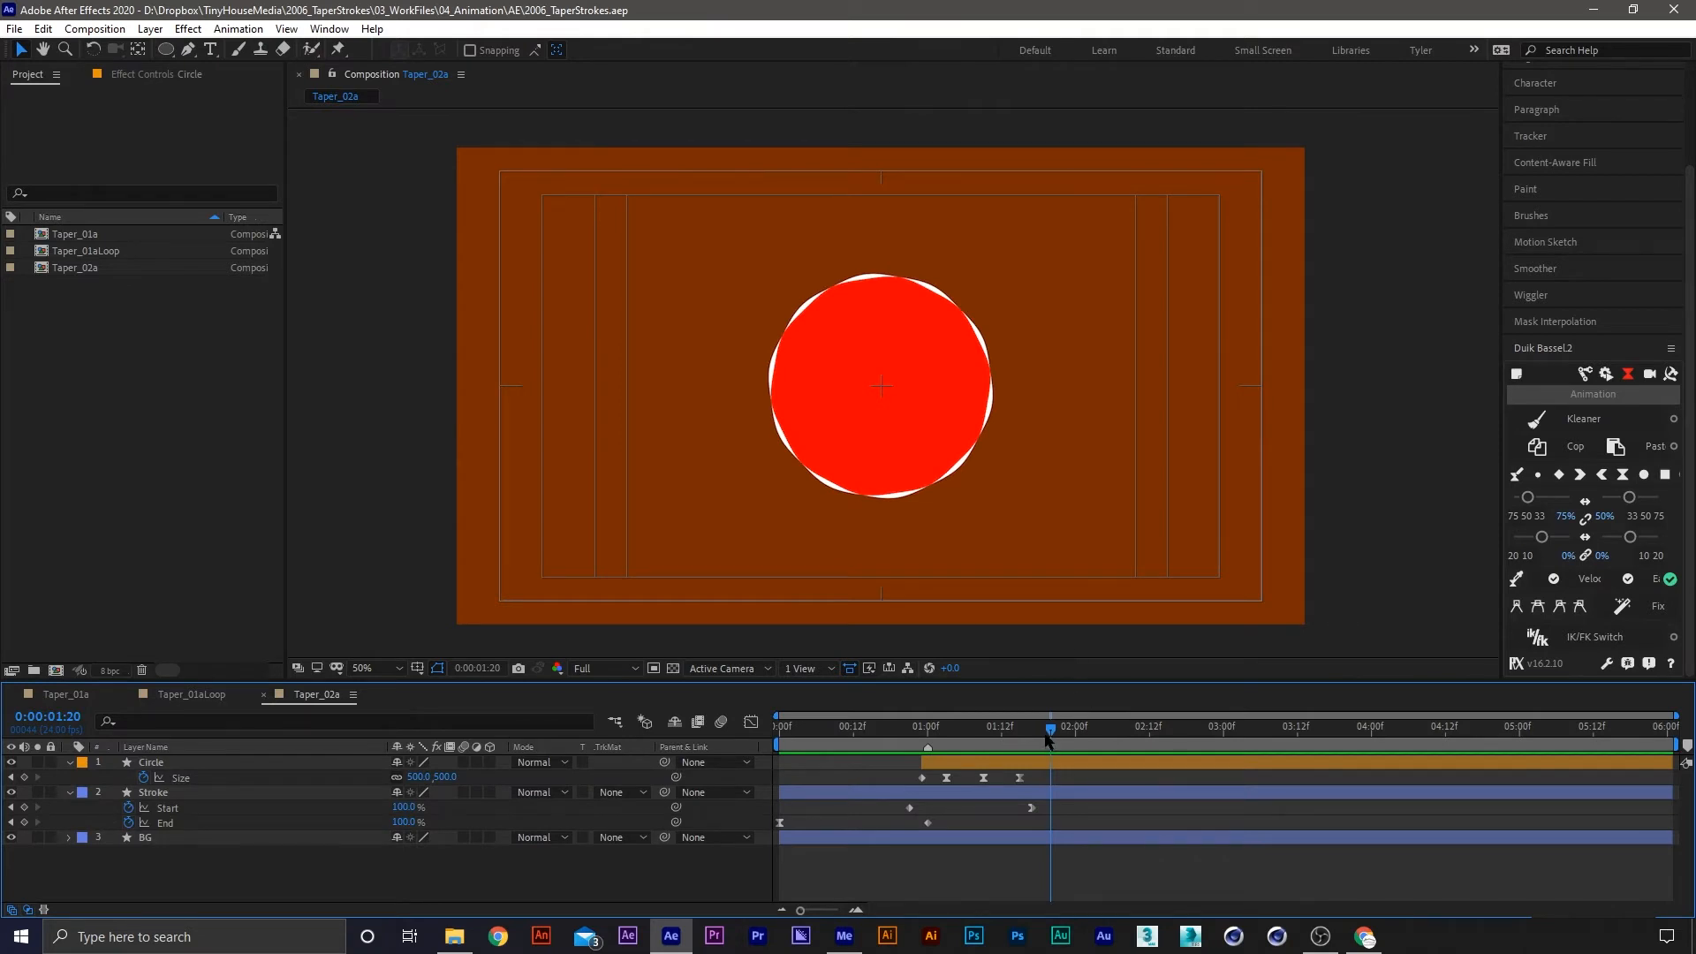
mouse_move(1048, 740)
left_mouse_down()
mouse_move(996, 738)
mouse_move(1057, 738)
left_mouse_up()
left_click(1059, 766)
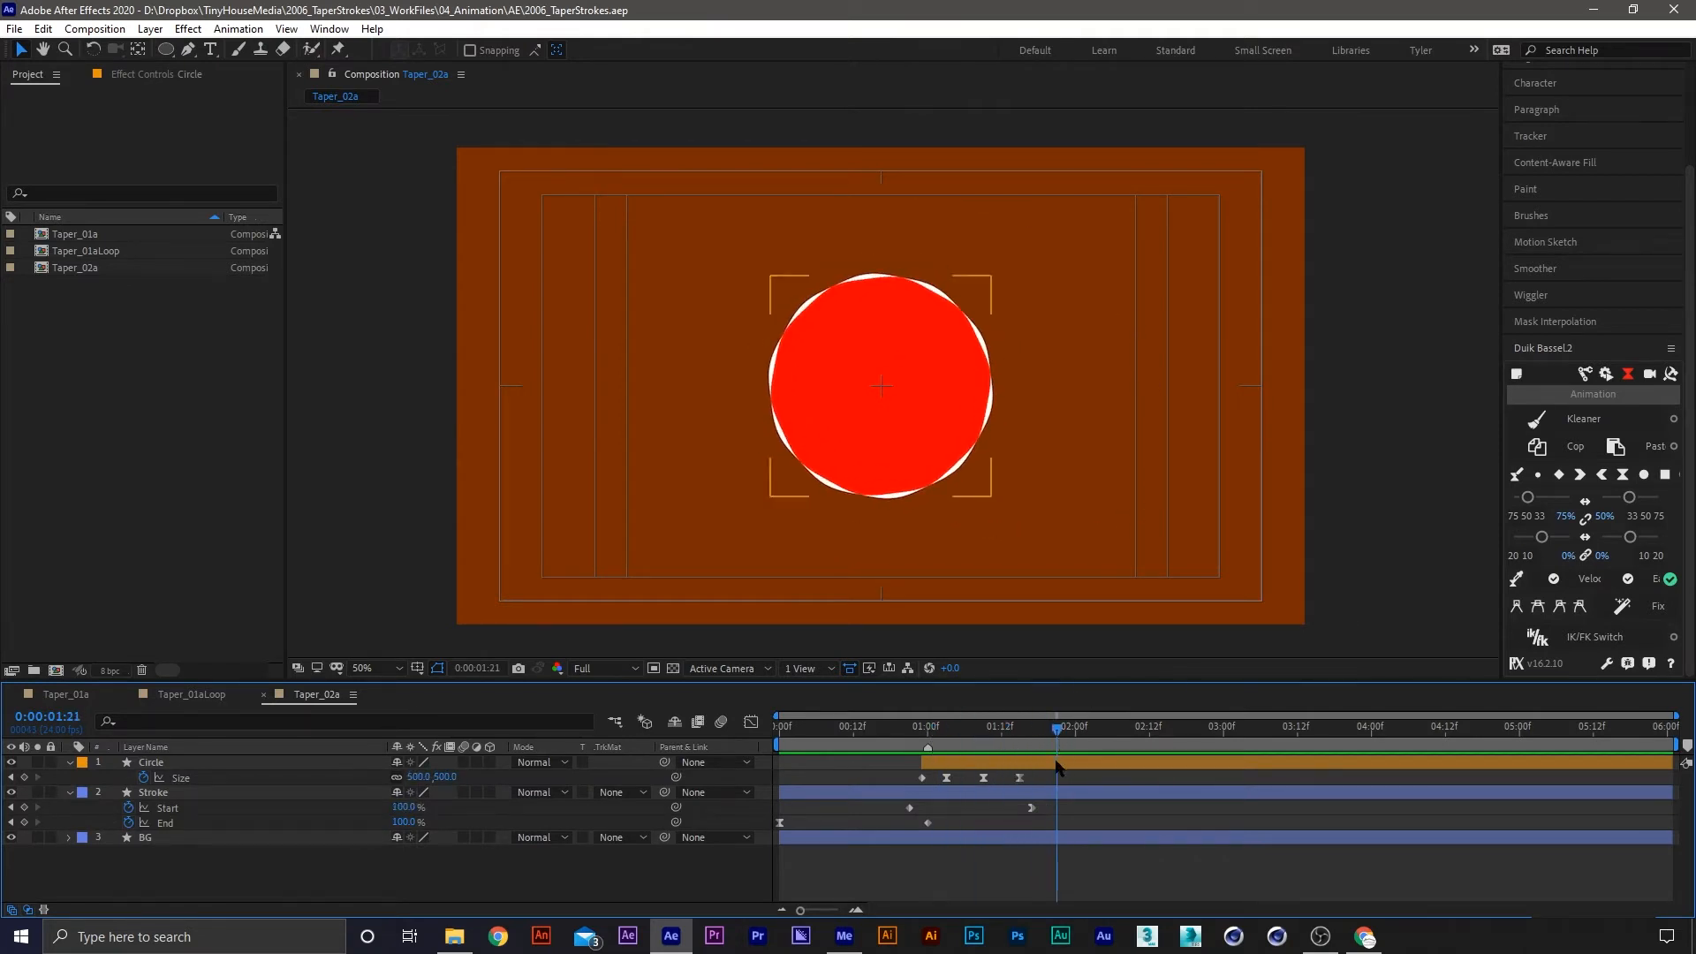
left_click(1059, 767)
key("ctrl+d")
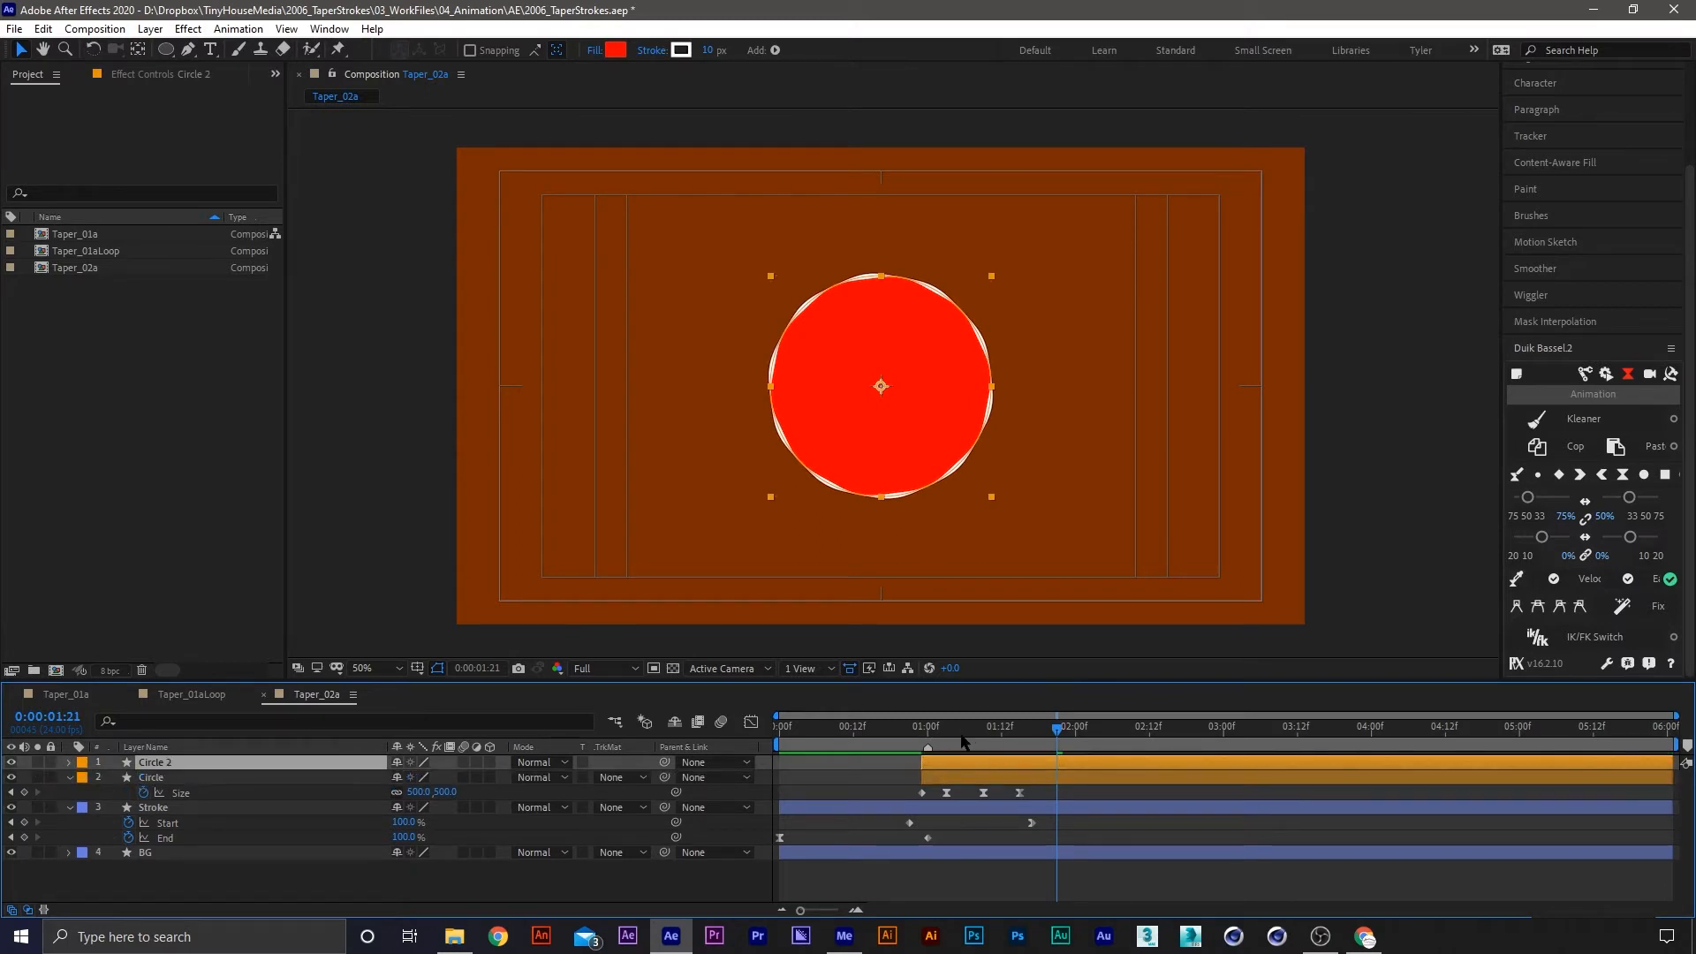
key("u")
left_click_drag(953, 735, 947, 734)
left_click_drag(1037, 774, 945, 786)
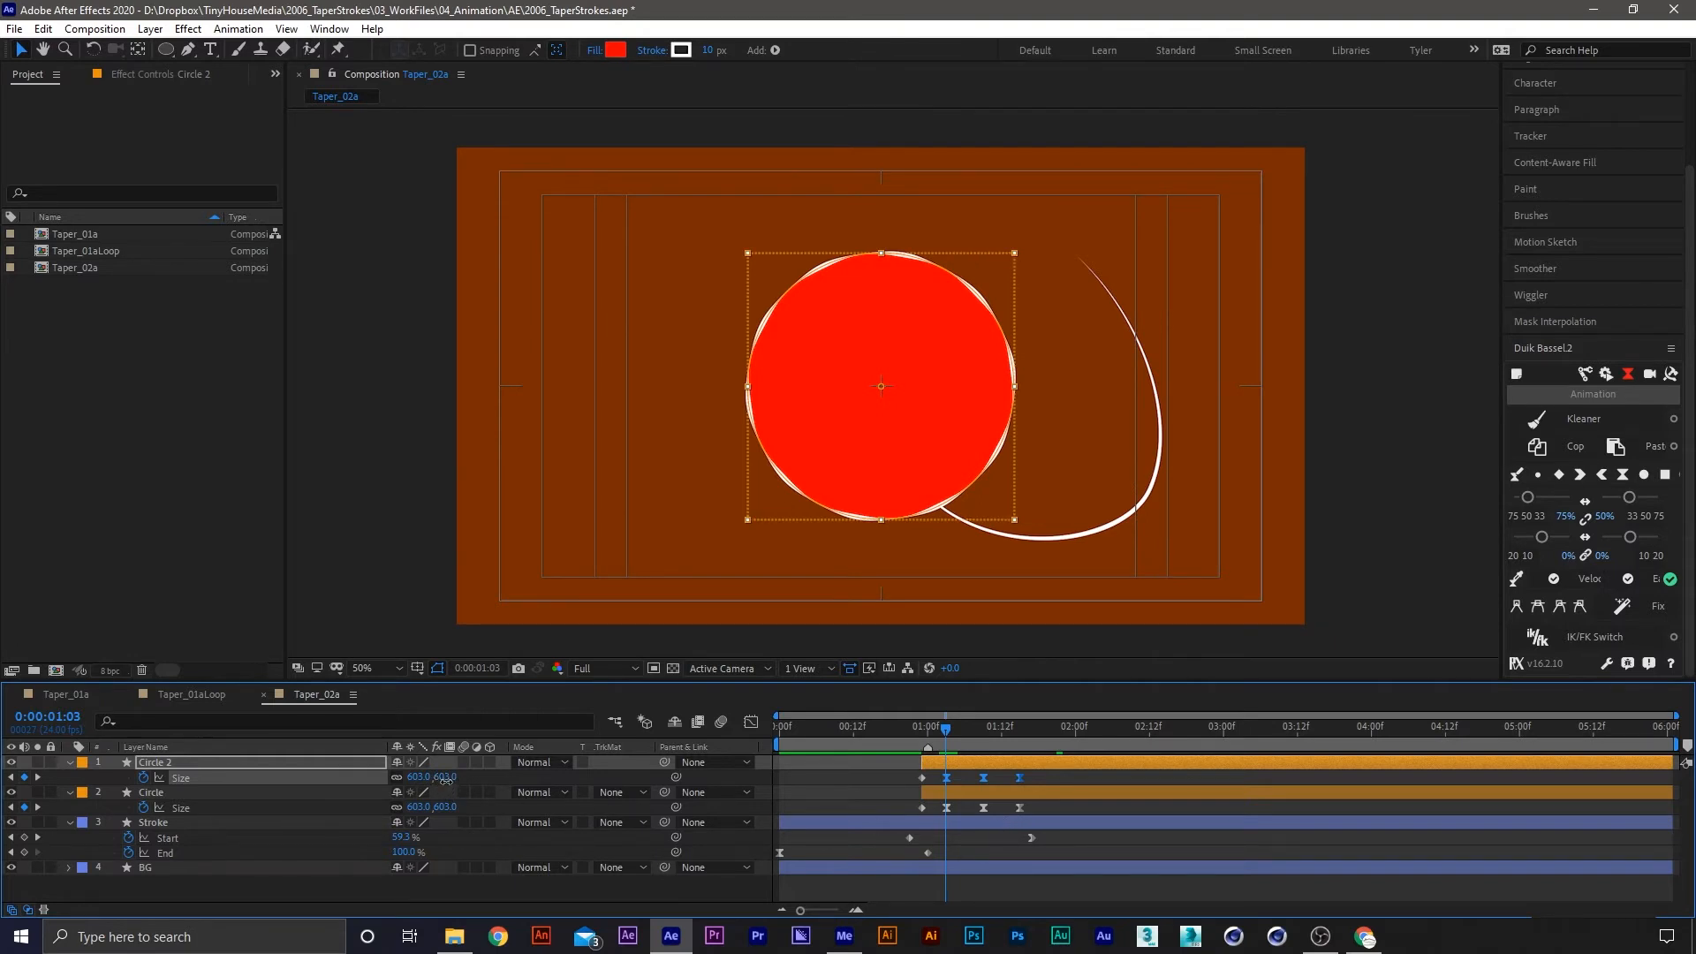
left_click_drag(446, 780, 273, 792)
key("ctrl+z")
left_click(751, 722)
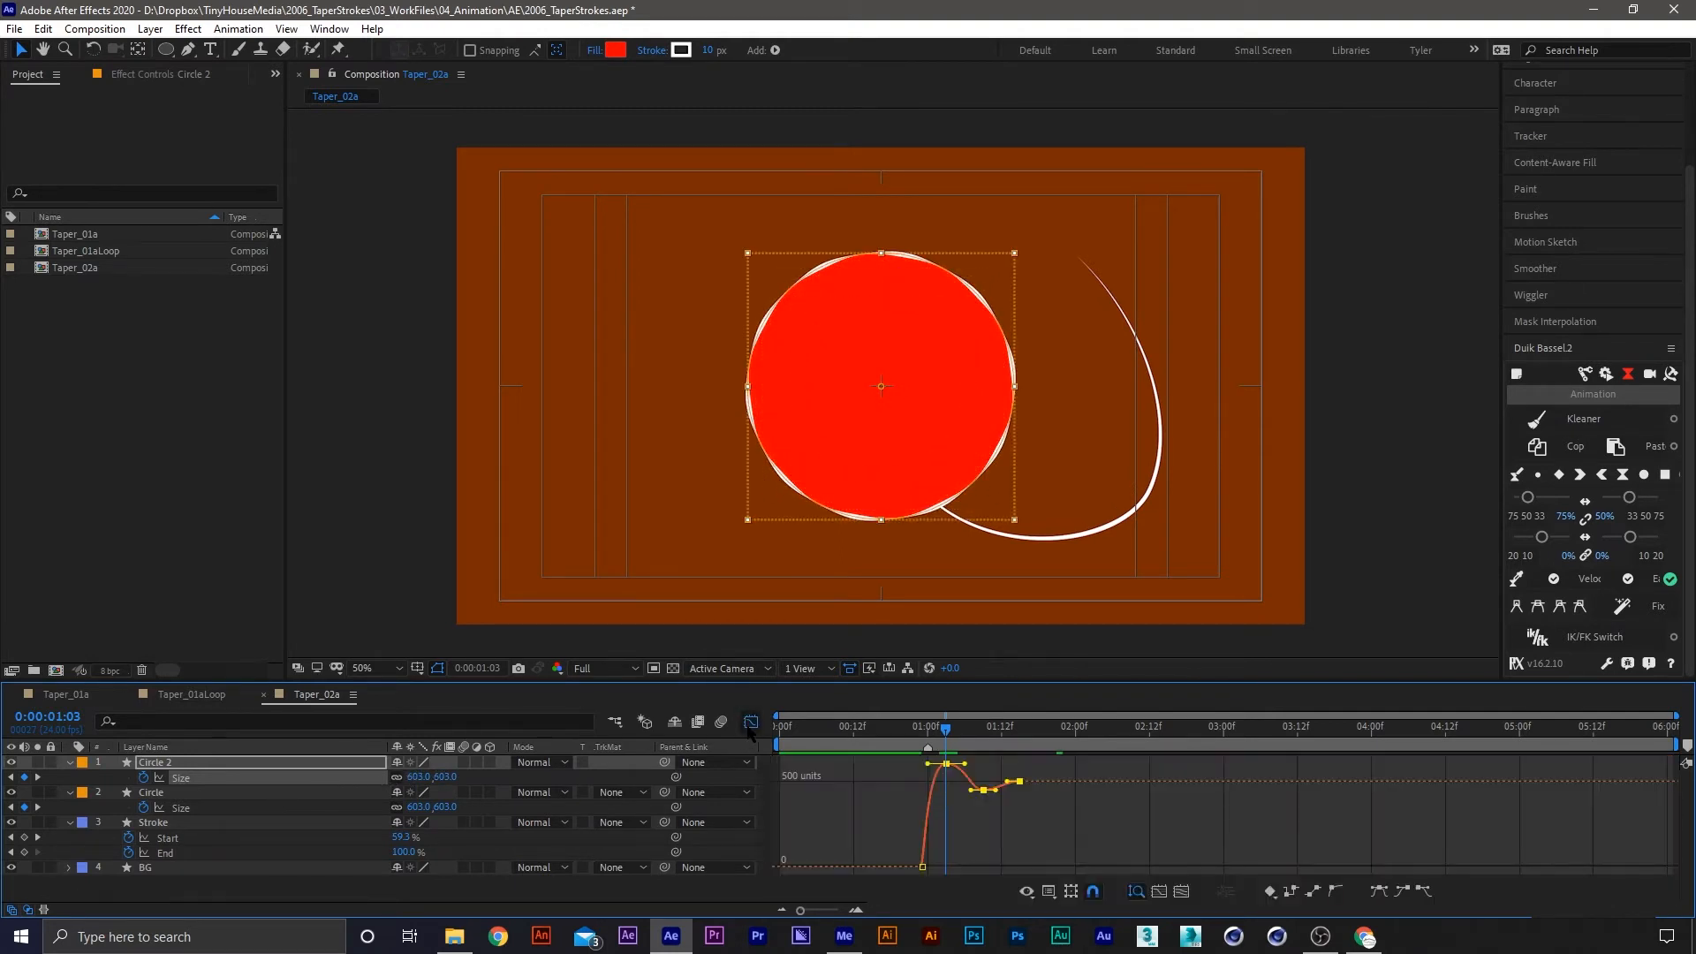
left_click_drag(435, 777, 149, 810)
key("ctrl+z")
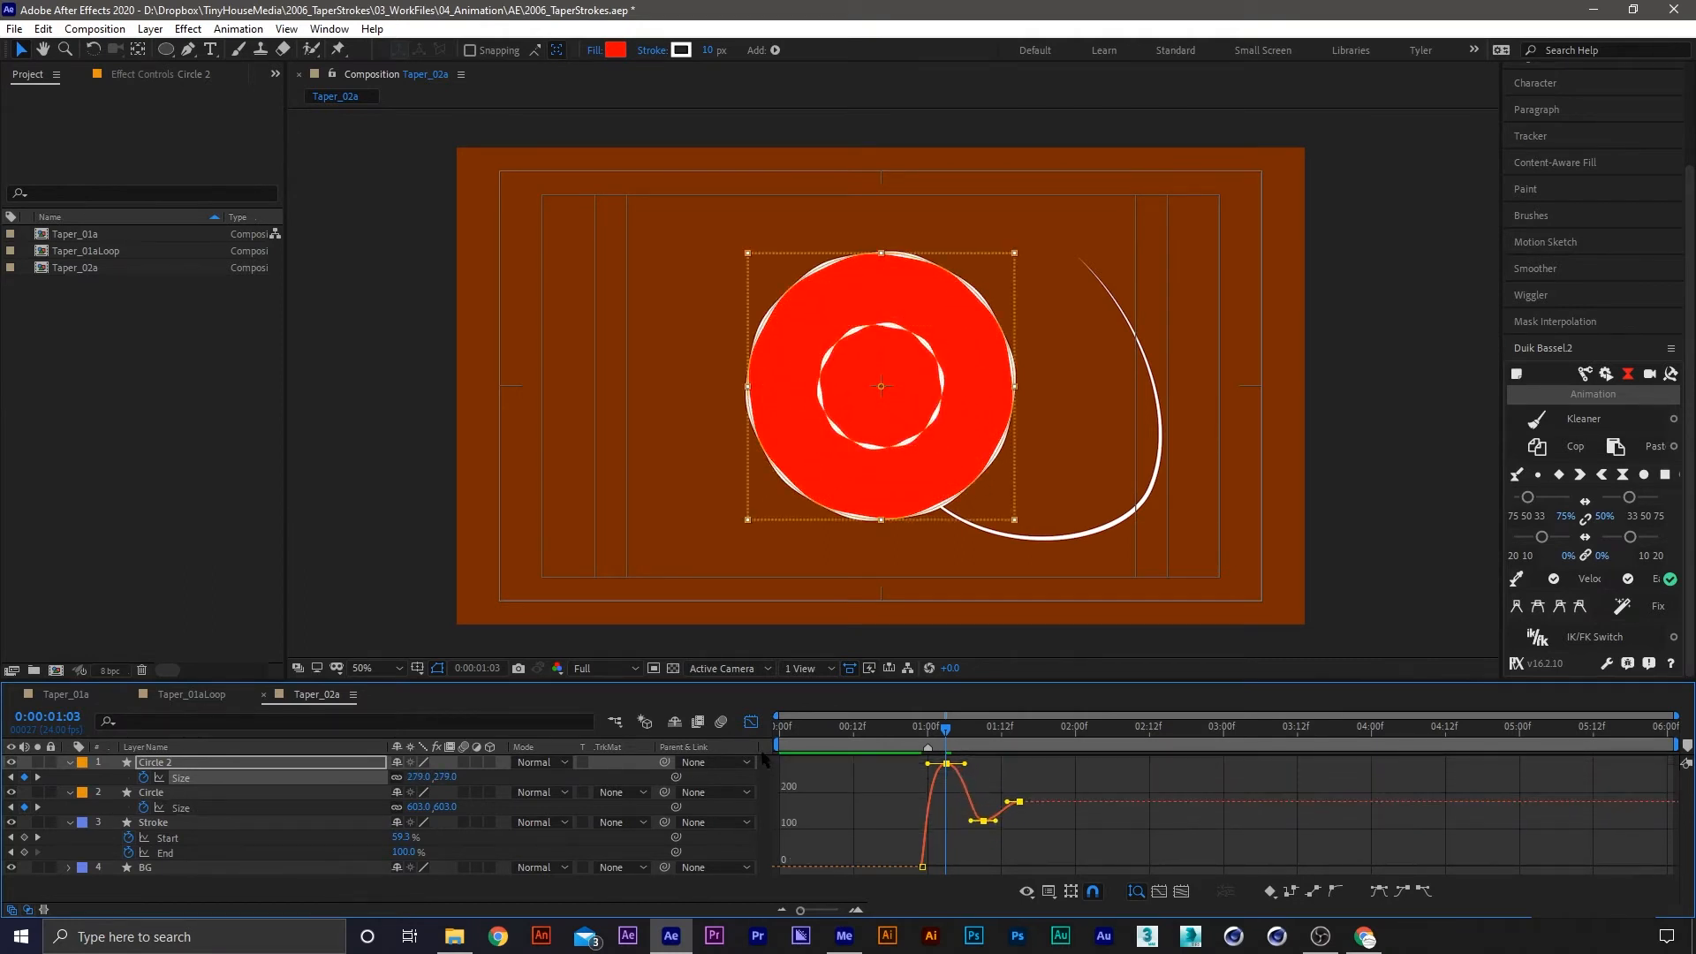
left_click(751, 722)
Reduce Circle 2's selected Size keyframes to 376 at 0:00:01:03, and shrink those of a duplicate of it to 174
left_click_drag(435, 778, 265, 799)
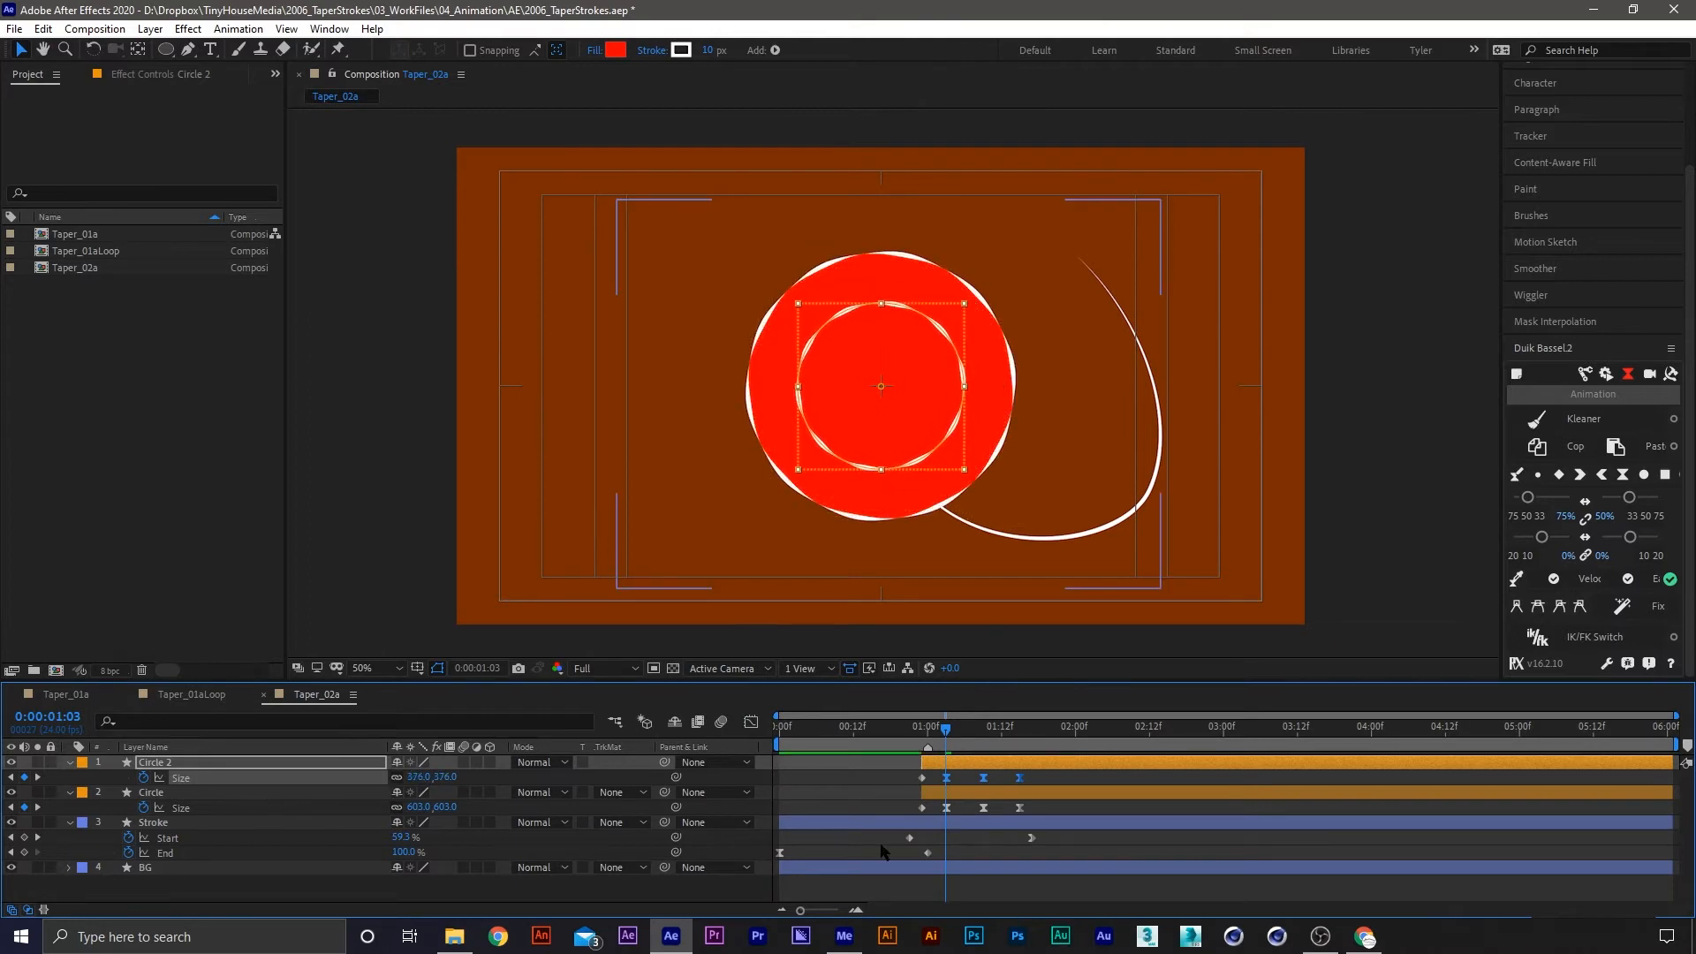
left_click(1027, 768)
key("ctrl+d")
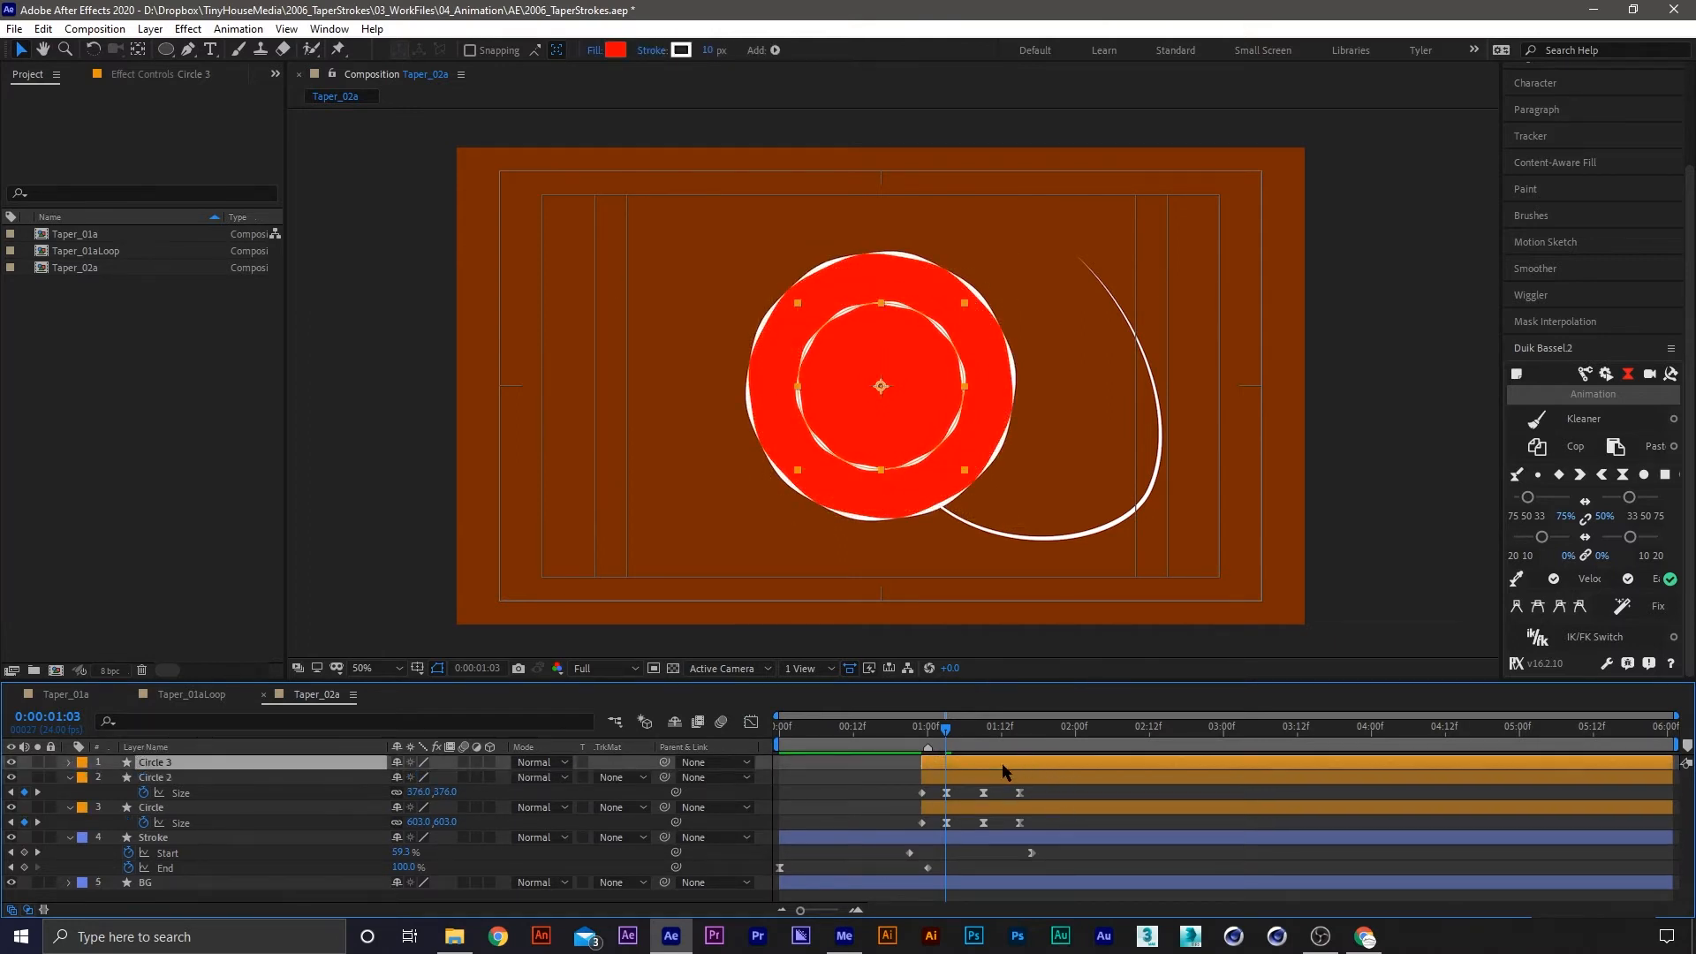
left_click_drag(1054, 773, 944, 785)
left_click_drag(436, 777, 284, 800)
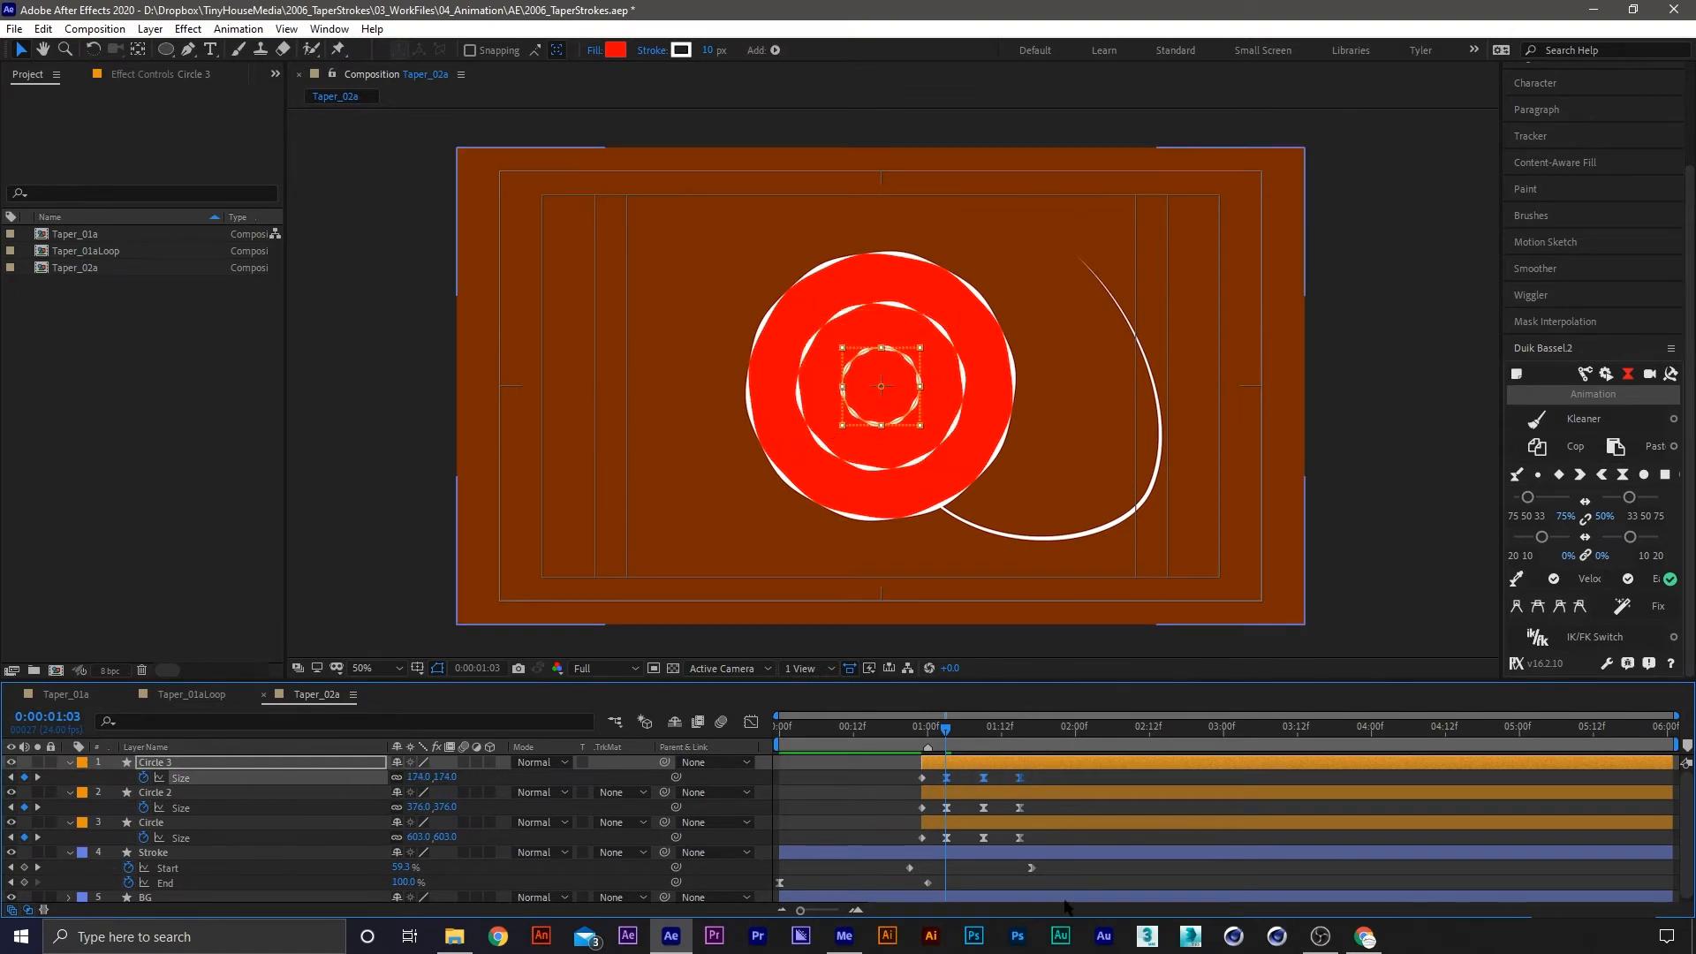
Parent the Circle 3 and Circle 2 layers to the Circle layer
left_click(1058, 777)
left_click(1033, 793, "shift")
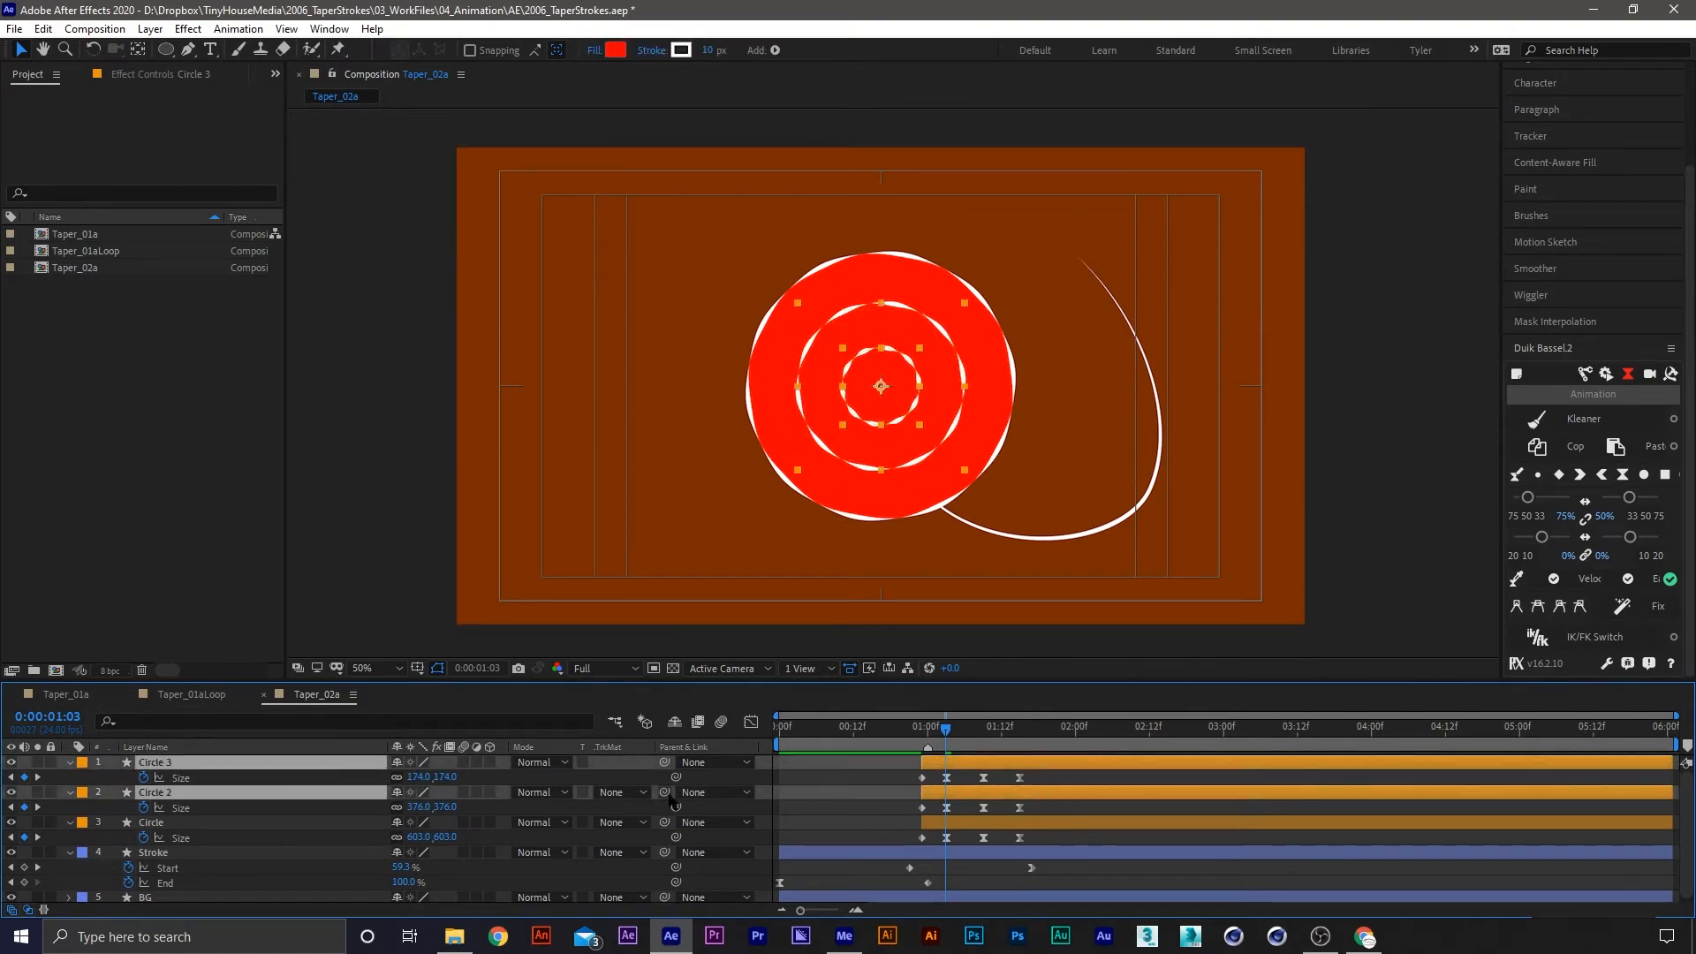
left_click_drag(665, 793, 248, 822)
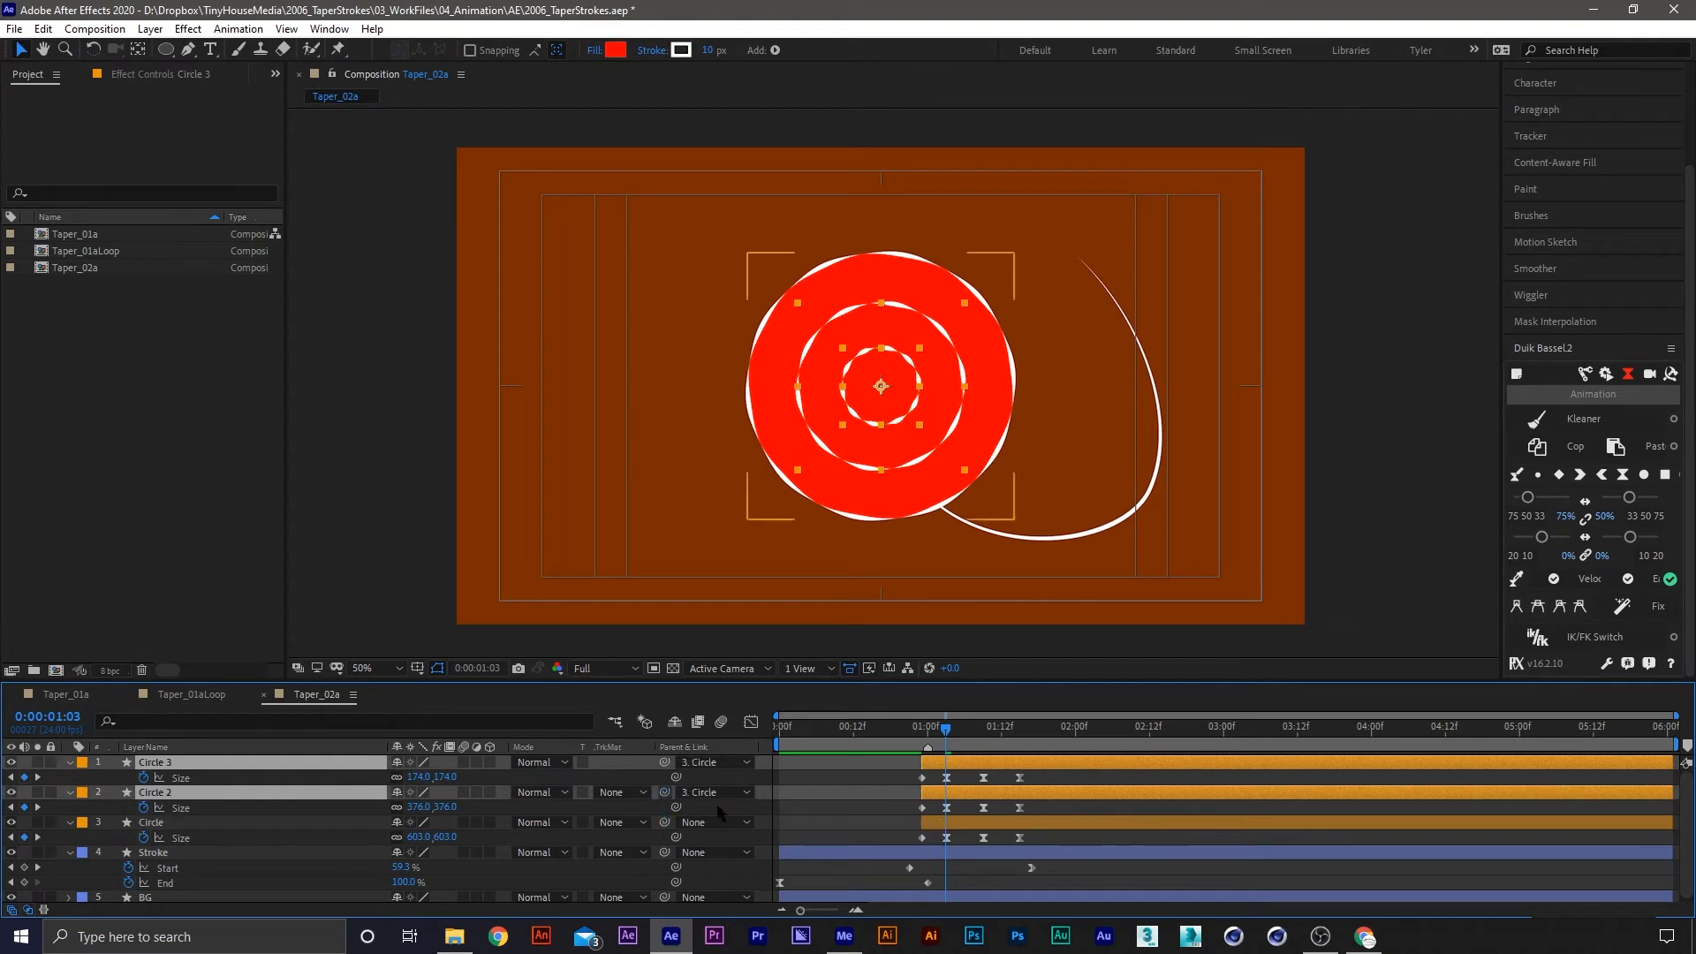
left_click(1047, 821)
Stagger the inner circles by starting Circle 2 at 0:00:01:03 and Circle 3 at 0:00:01:06
left_click(1041, 793)
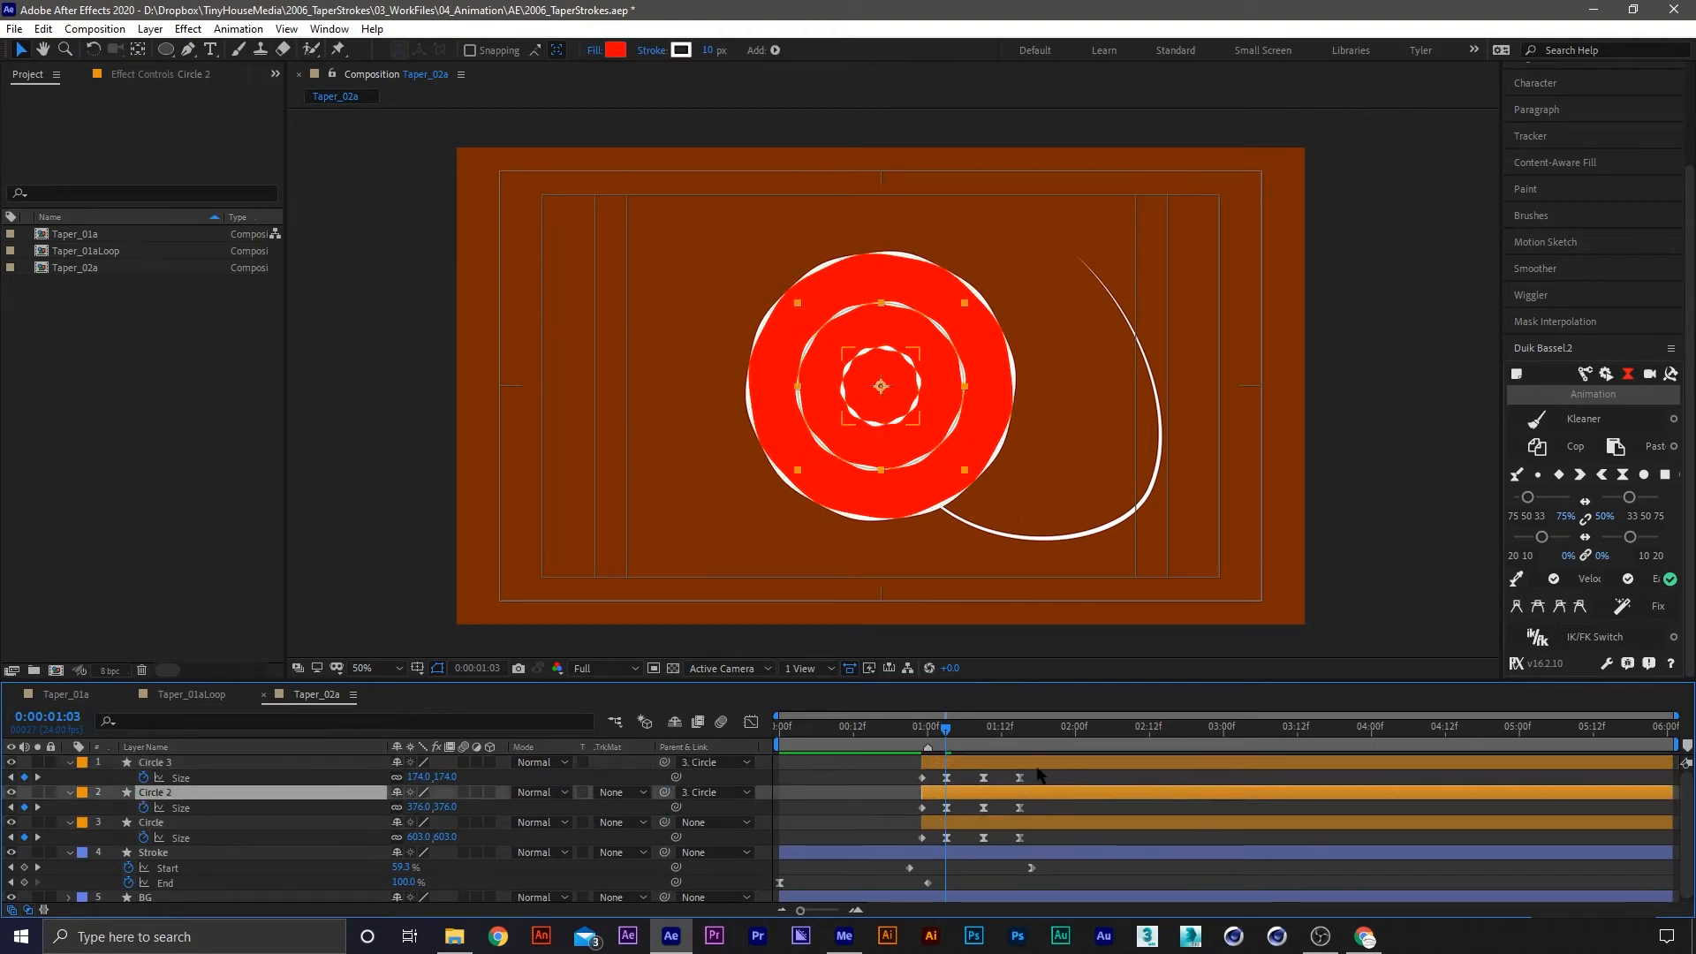
left_click(1037, 768)
left_click(1035, 793)
mouse_move(944, 730)
left_mouse_down()
mouse_move(920, 736)
mouse_move(945, 731)
left_mouse_up()
key("bracketleft")
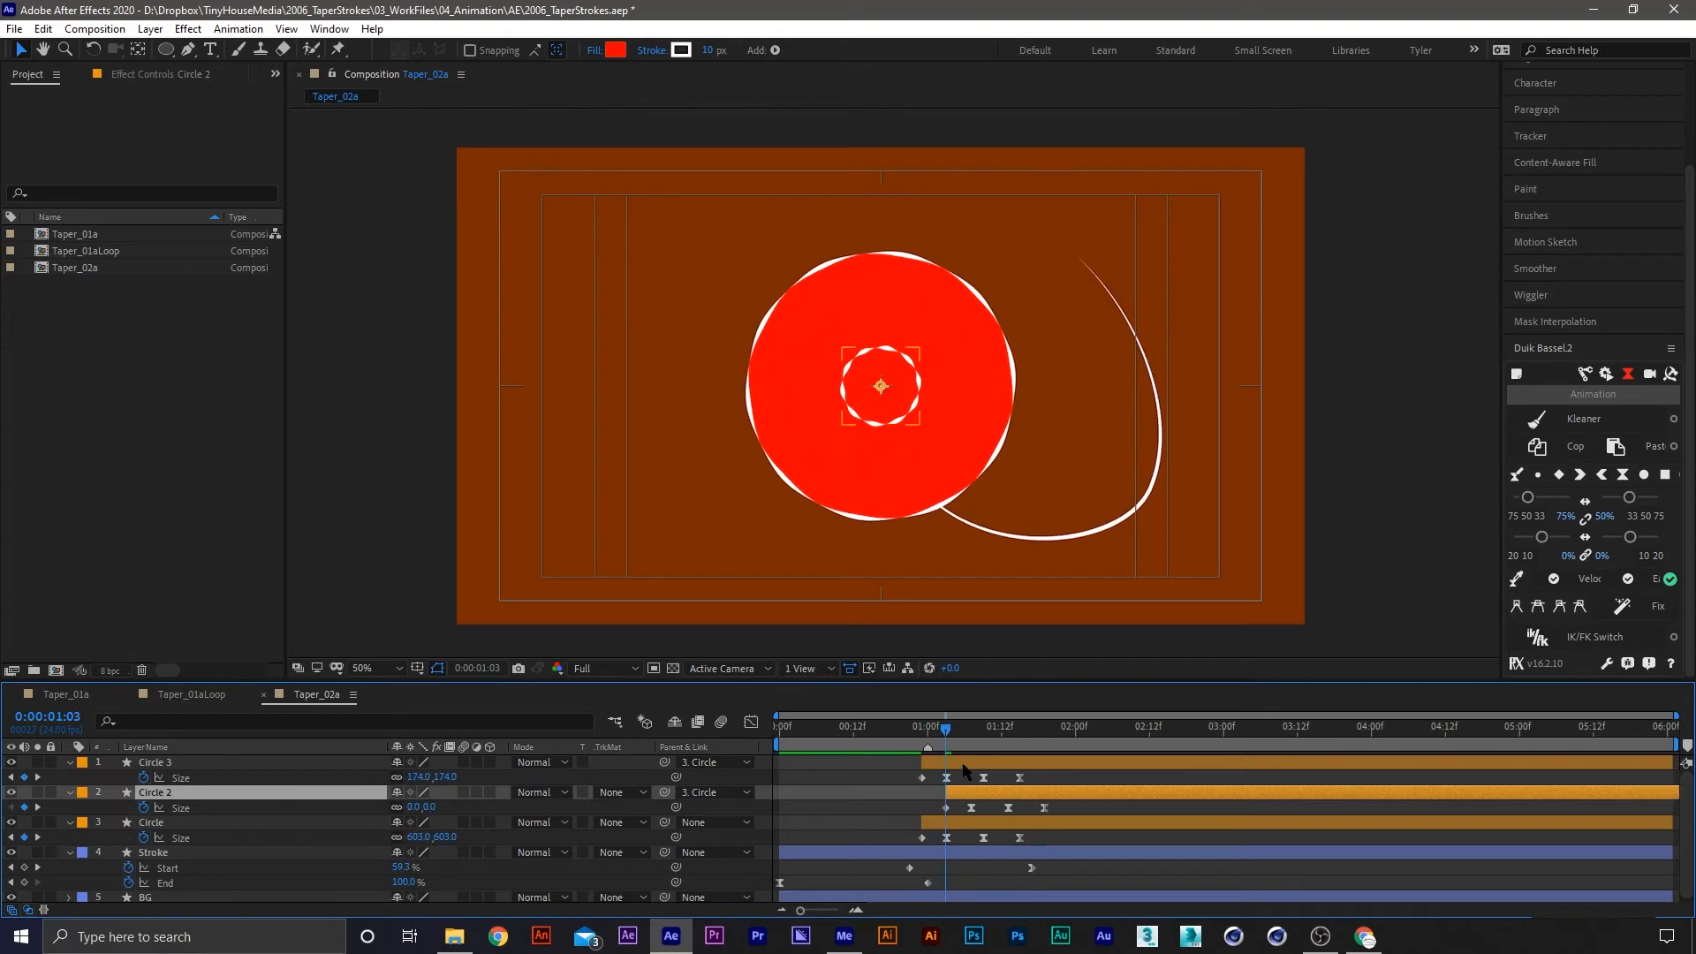
key("Page_Down")
key("Page_Down")
key("Page_Down")
left_click(962, 764)
key("bracketleft")
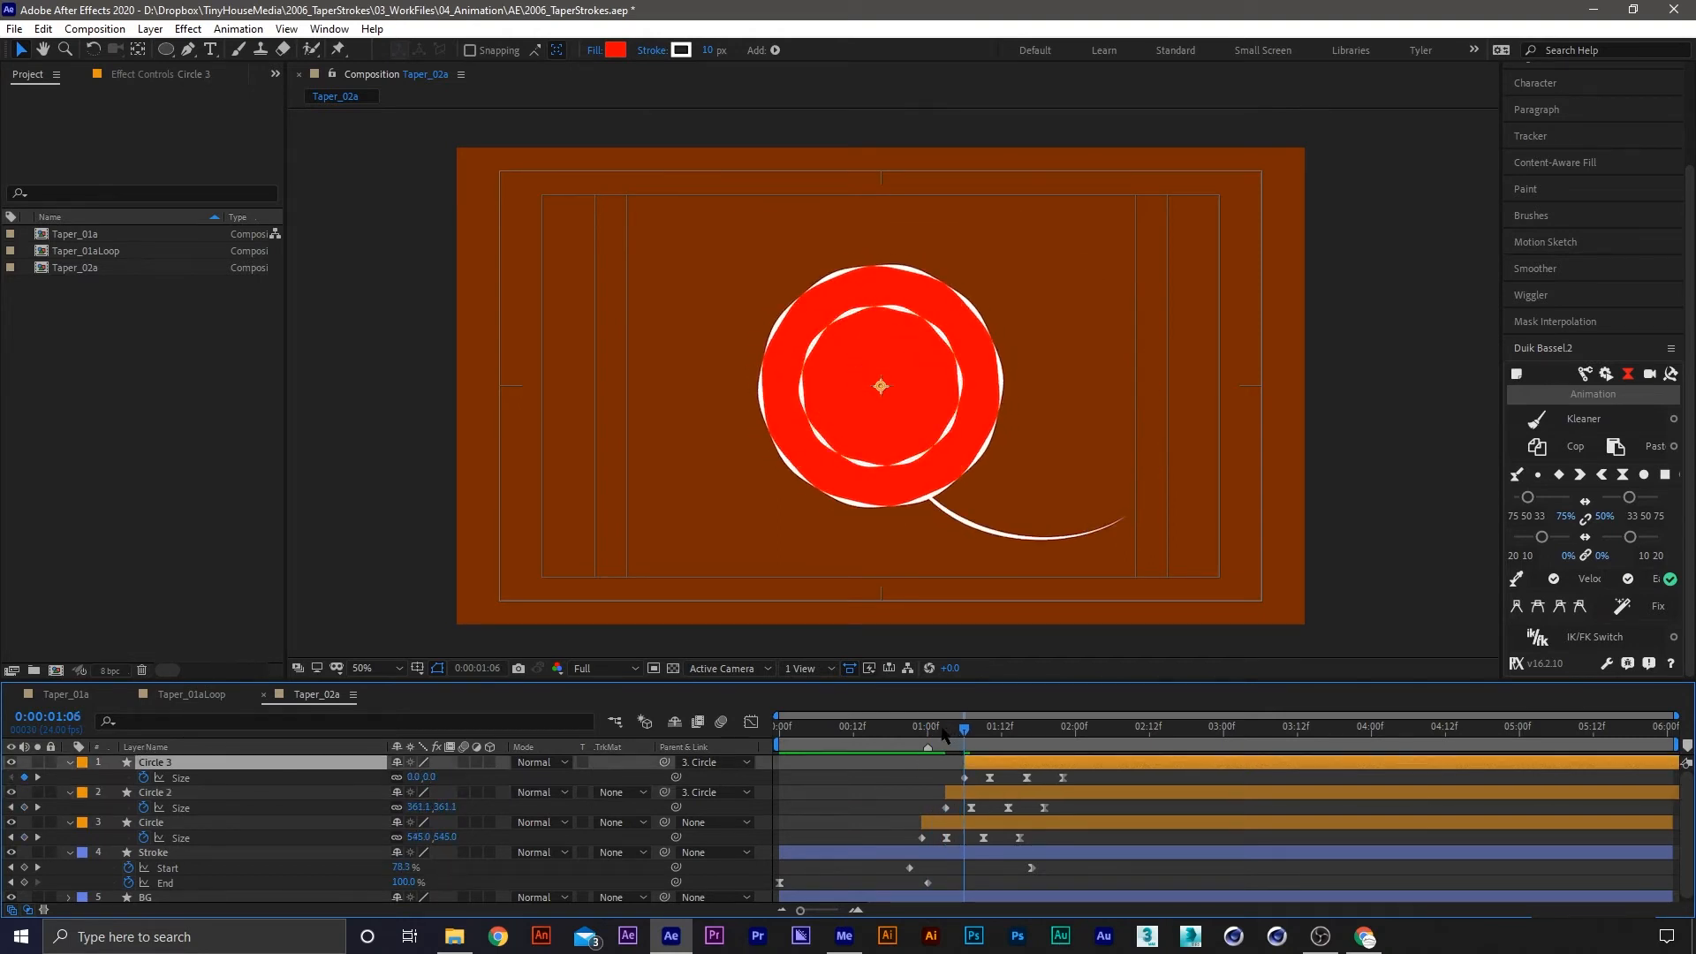
Enlarge Circle 3's last three Size keyframes together from its final keyframe at 0:00:01:22
left_click_drag(943, 733, 1113, 735)
key("space")
left_click_drag(1082, 795, 974, 774)
left_click_drag(1113, 735, 1070, 743)
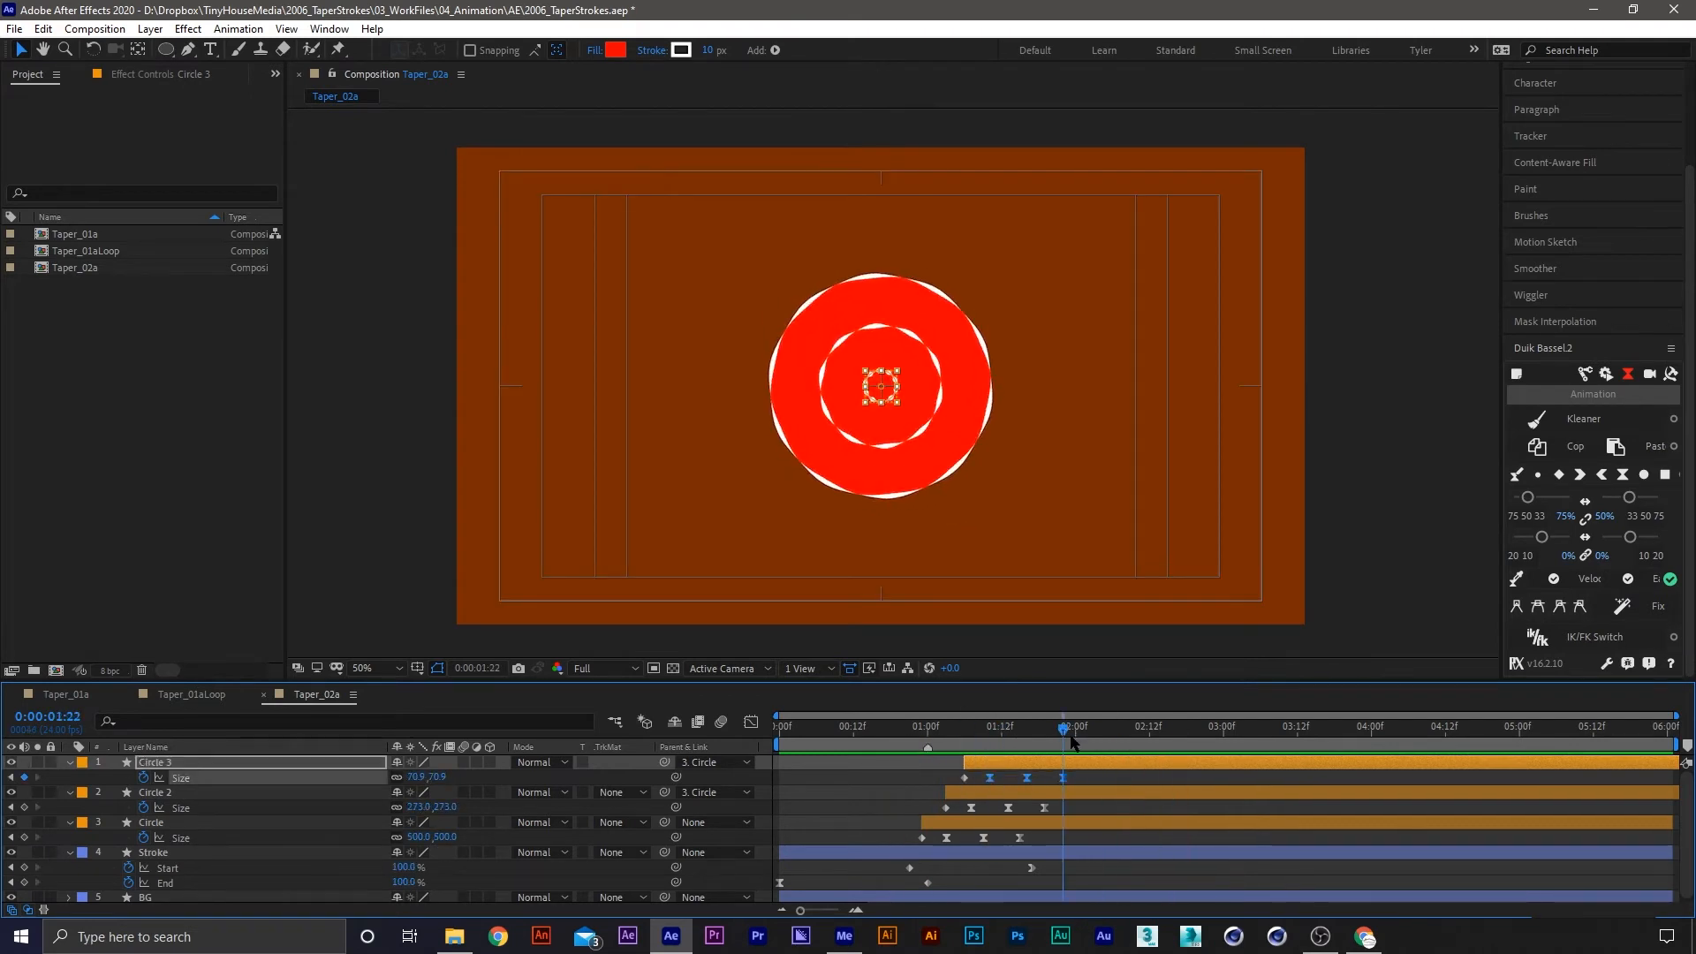
left_click_drag(426, 777, 516, 782)
Enlarge Circle 2's last three Size keyframes together at 0:00:01:19 and collapse the layers' keyframed properties
left_click_drag(1064, 731, 1049, 732)
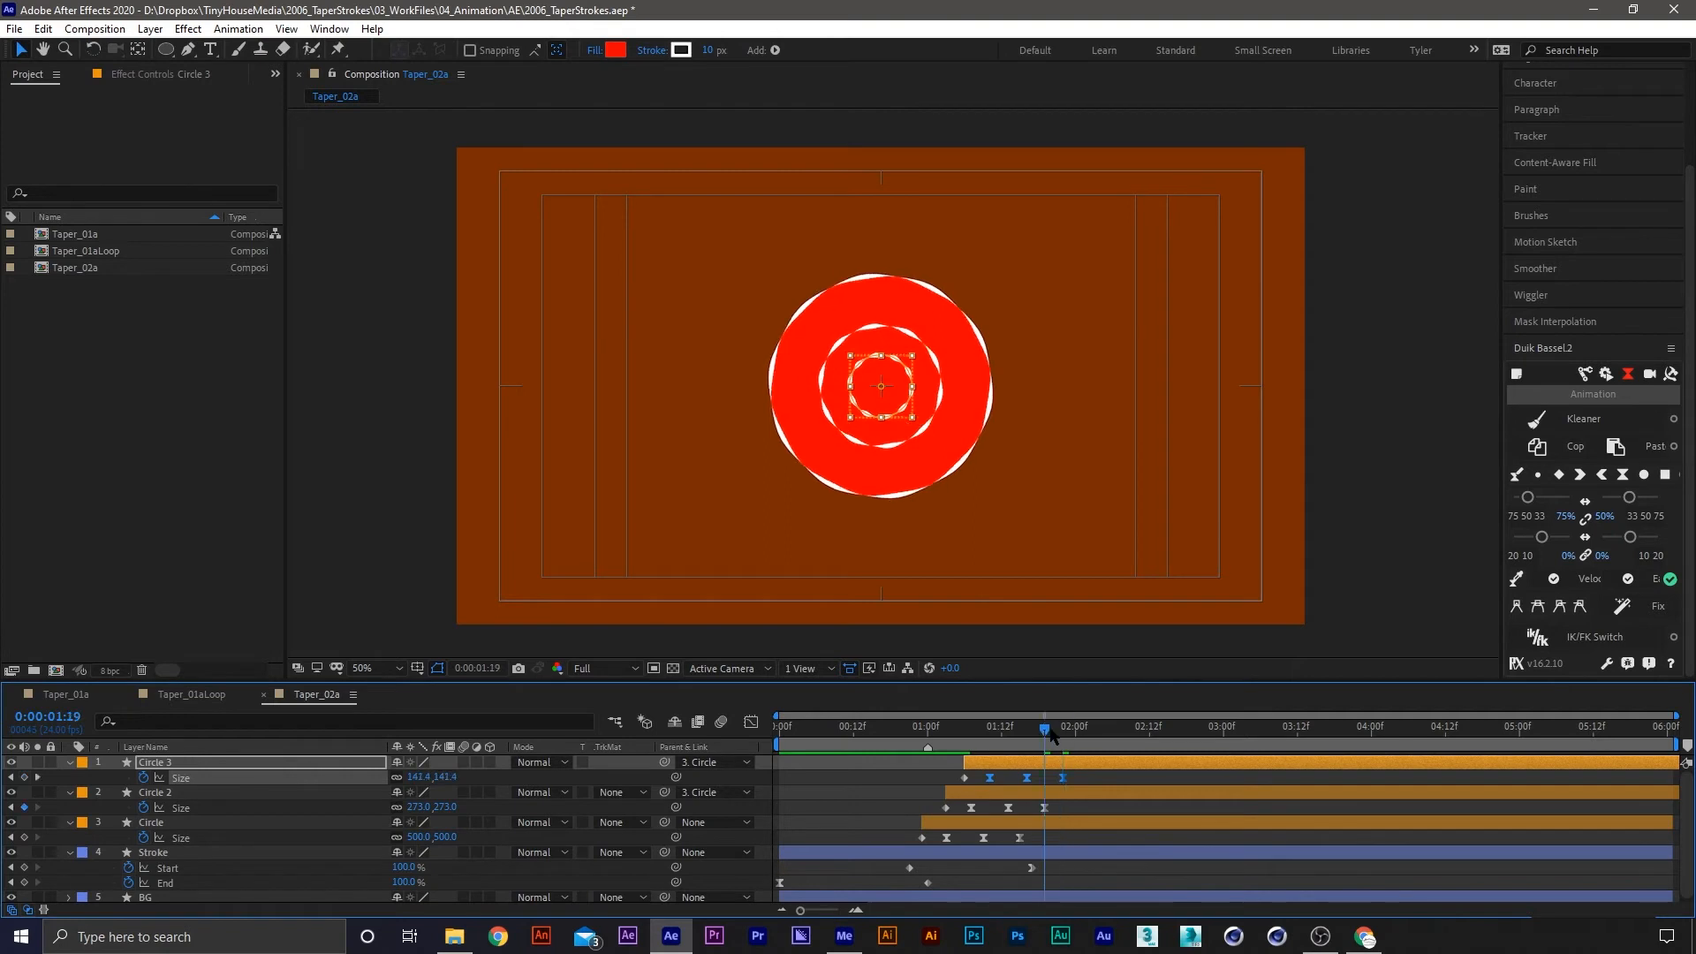
left_click_drag(1063, 811, 962, 800)
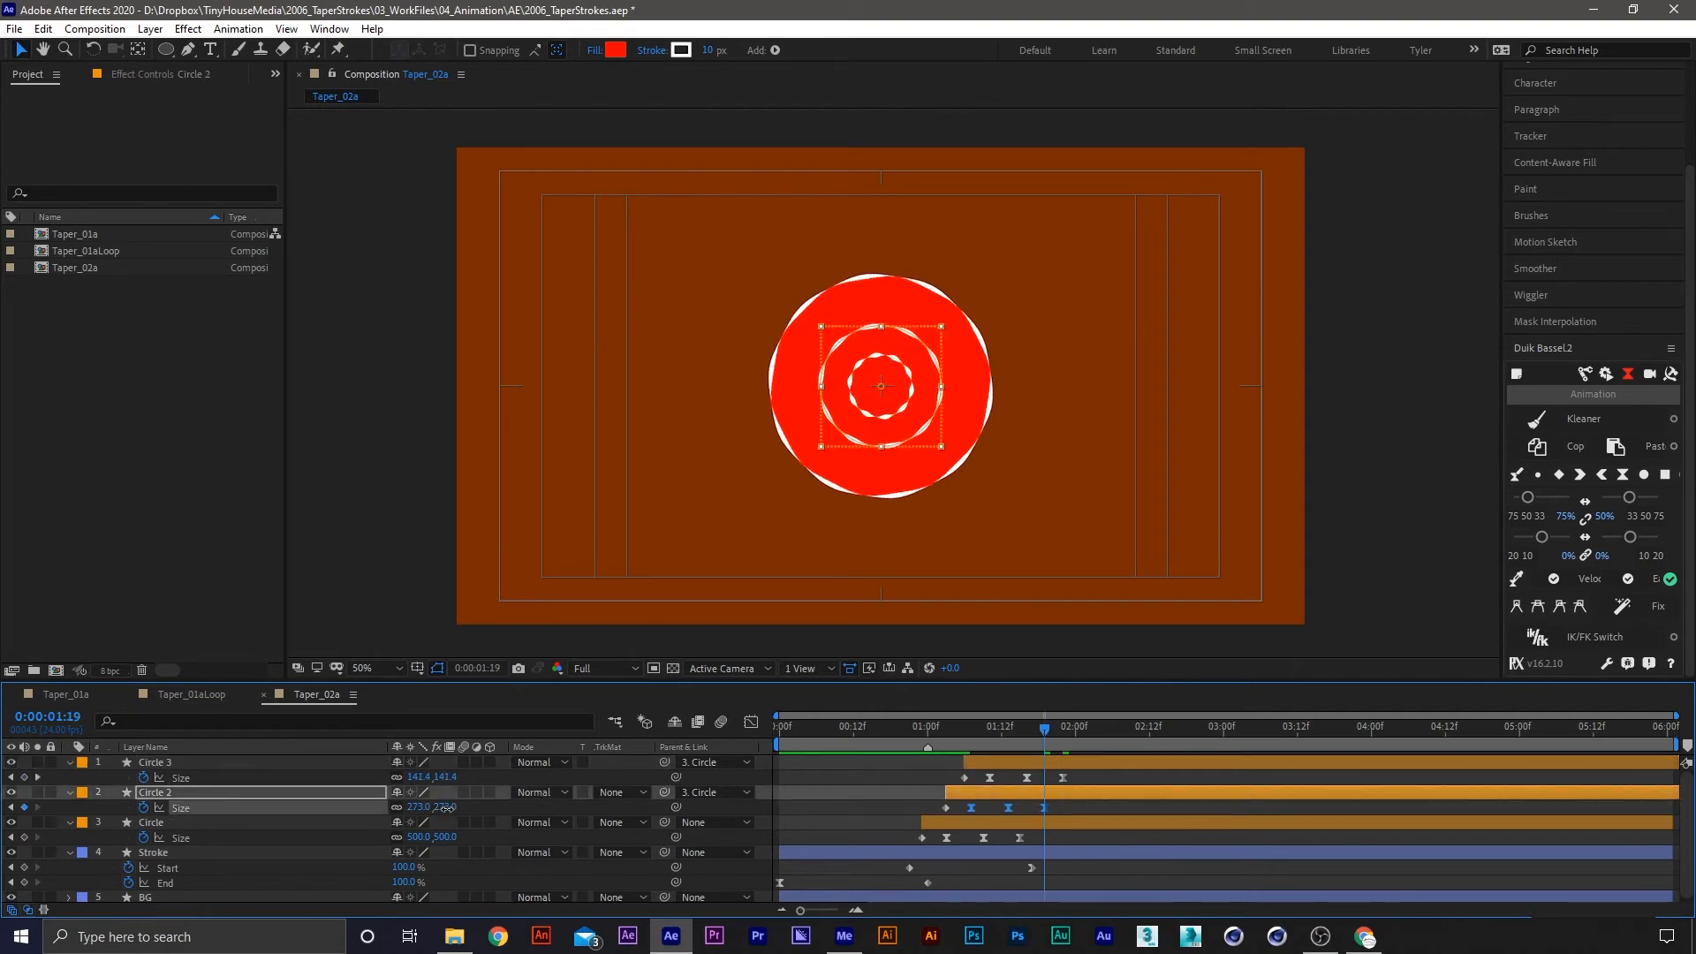
left_click_drag(447, 808, 510, 809)
left_click(1105, 778)
key("u")
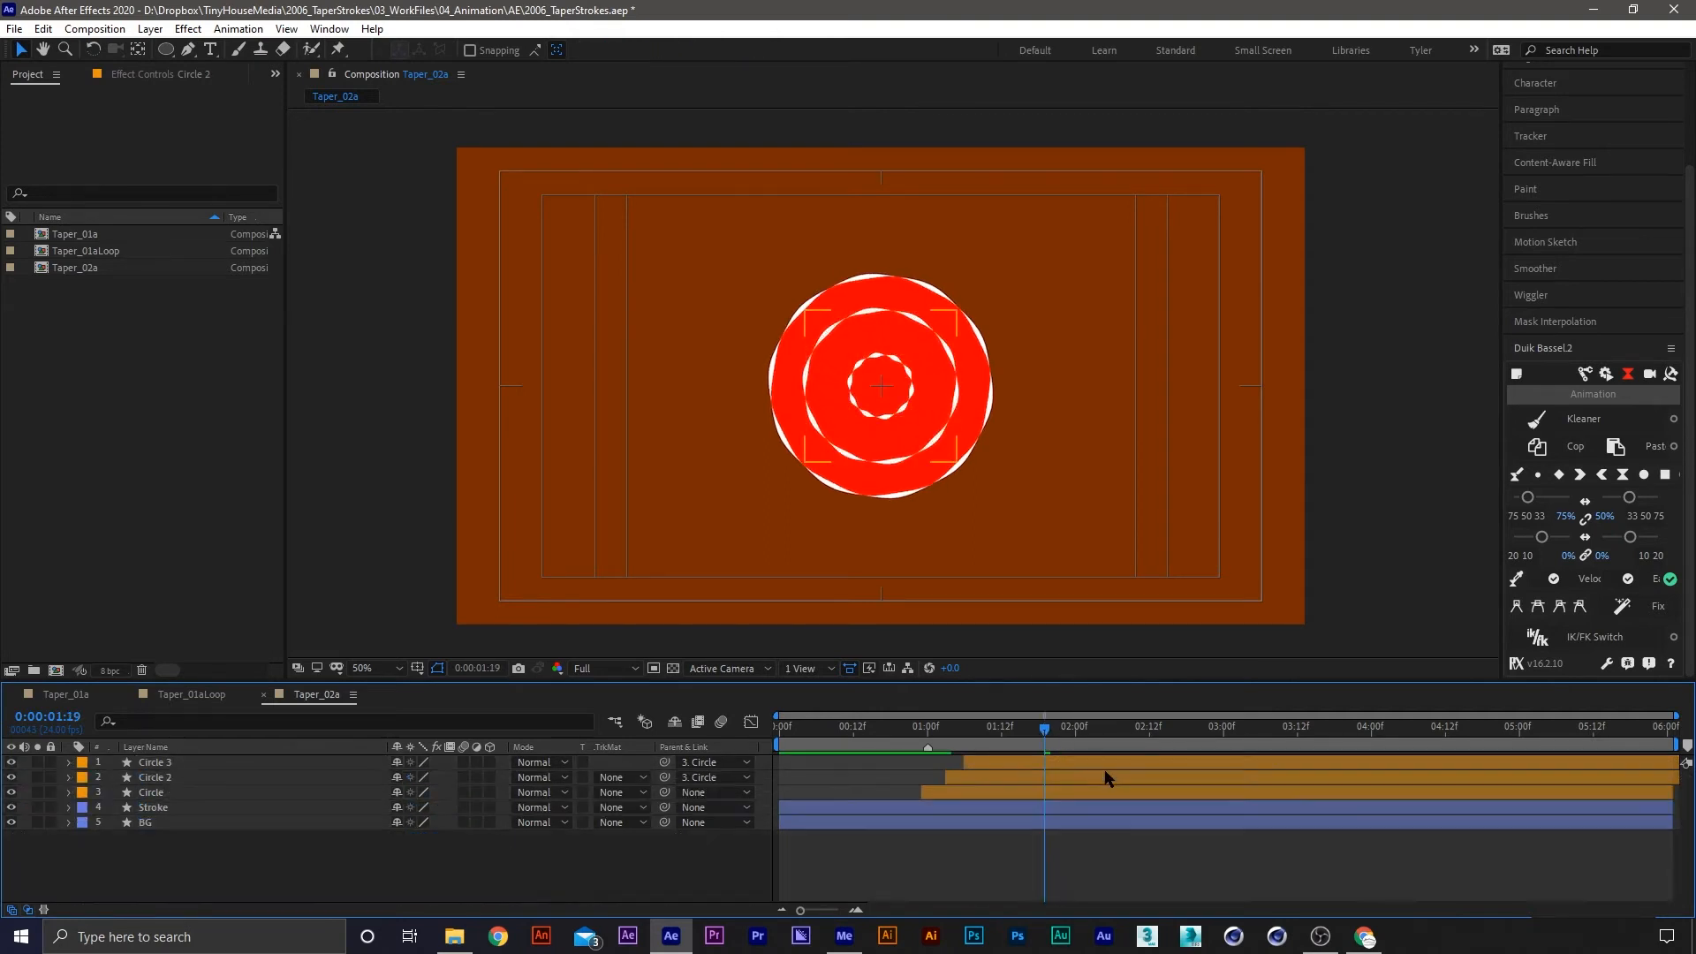
Change the fill colour of the outer Circle layer to blue 0060FF
left_click(1106, 777)
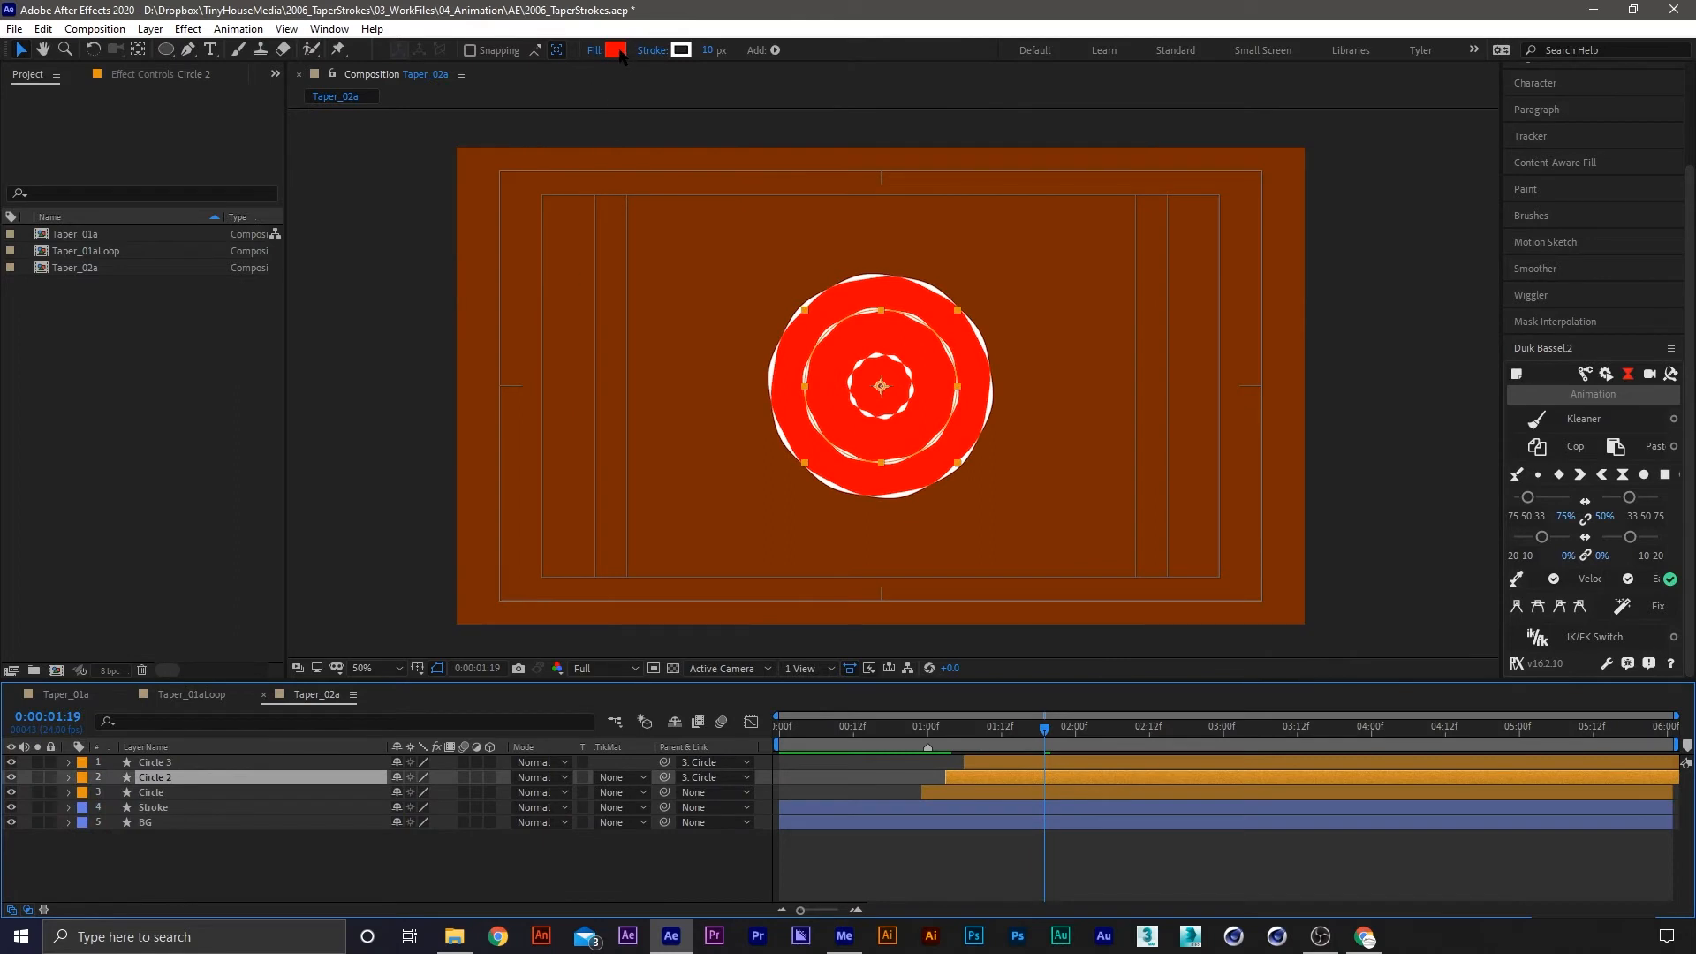
left_click(1007, 792)
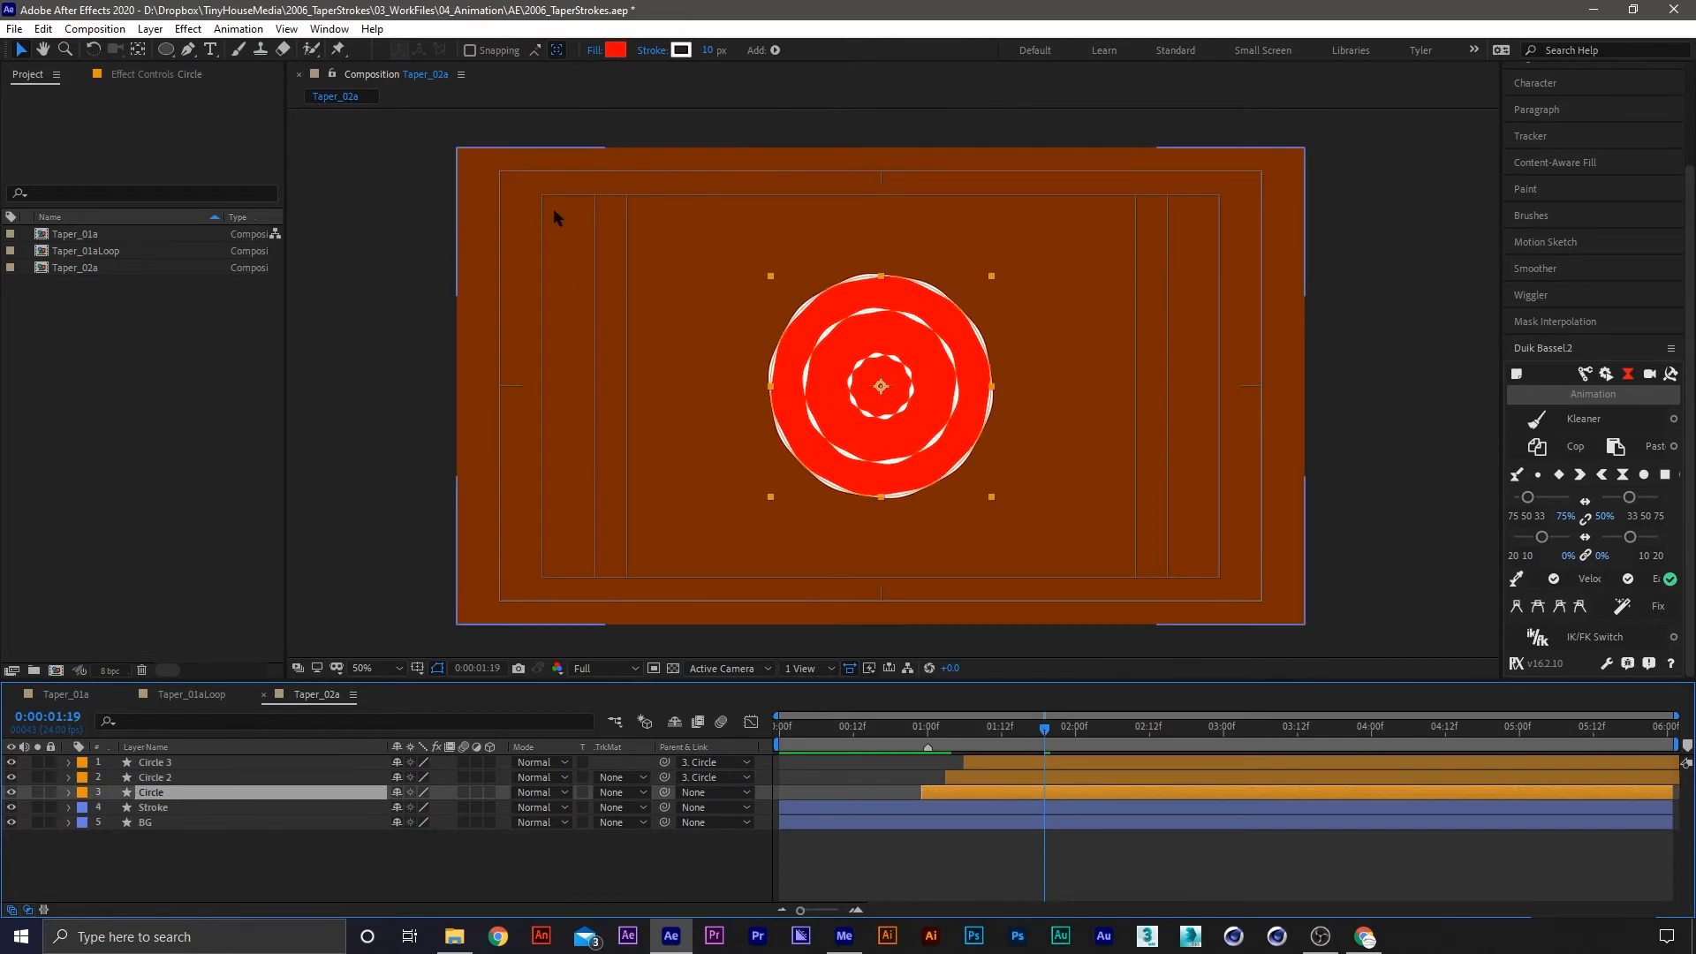
left_click(616, 49)
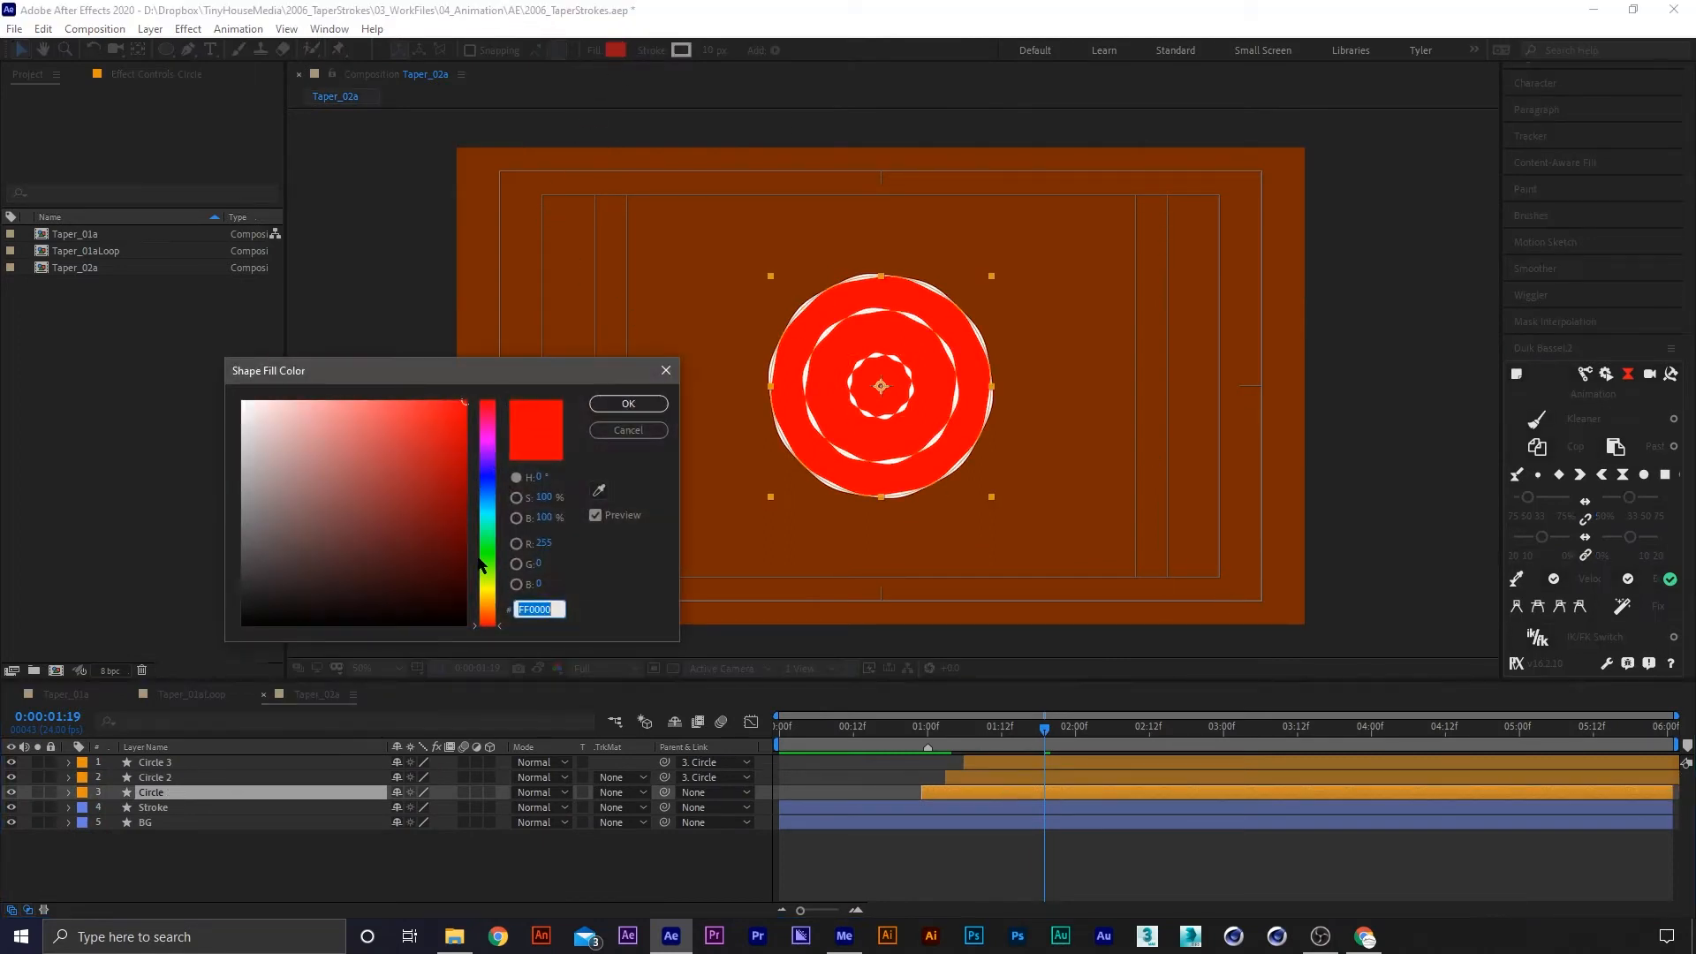
left_click(484, 481)
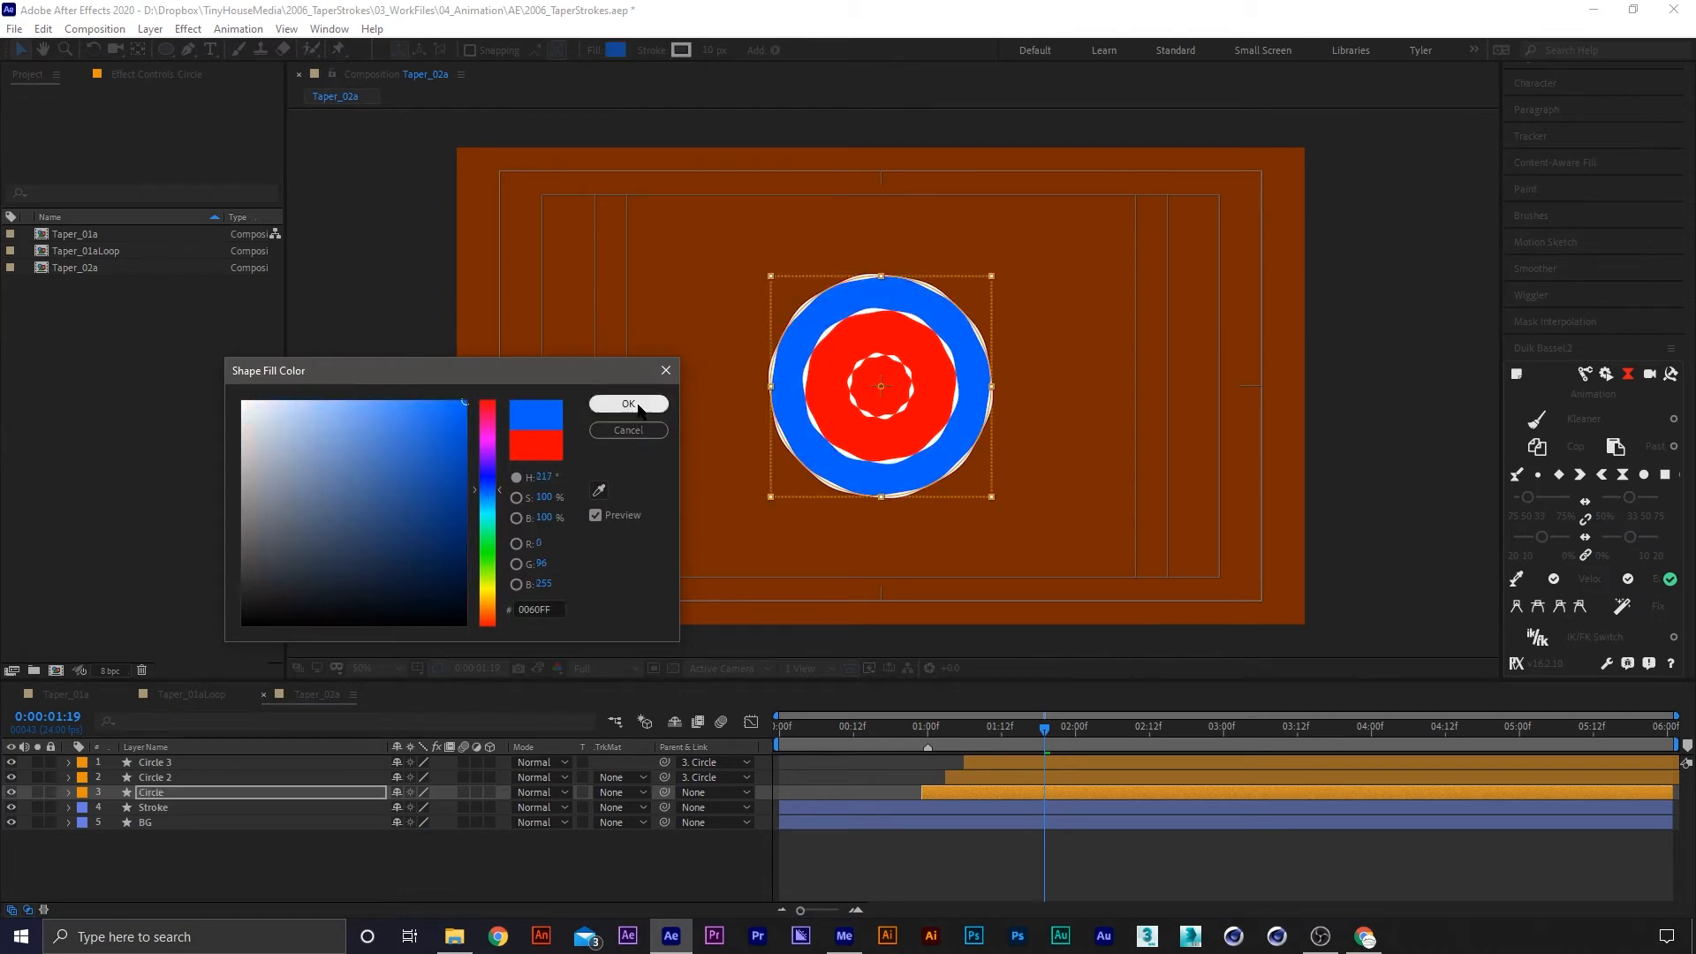
left_click(628, 404)
Change the fill colour of the innermost Circle 3 layer to green and deselect it
left_click(1065, 765)
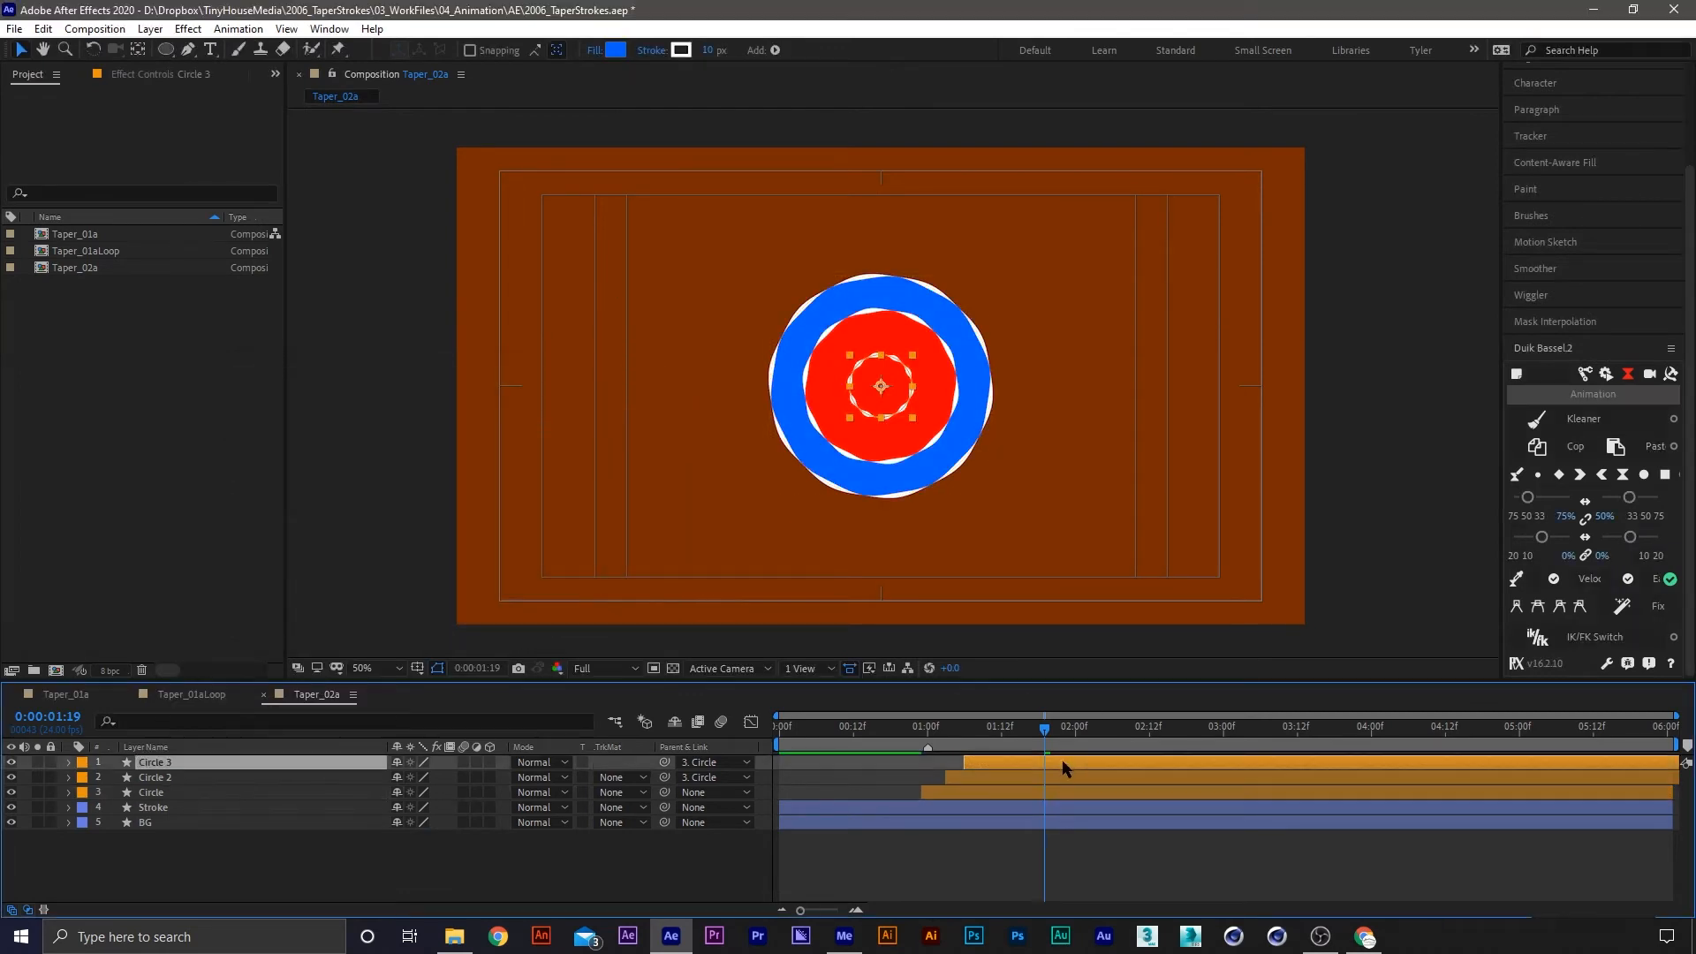
left_click(616, 50)
left_click(487, 549)
left_click(628, 404)
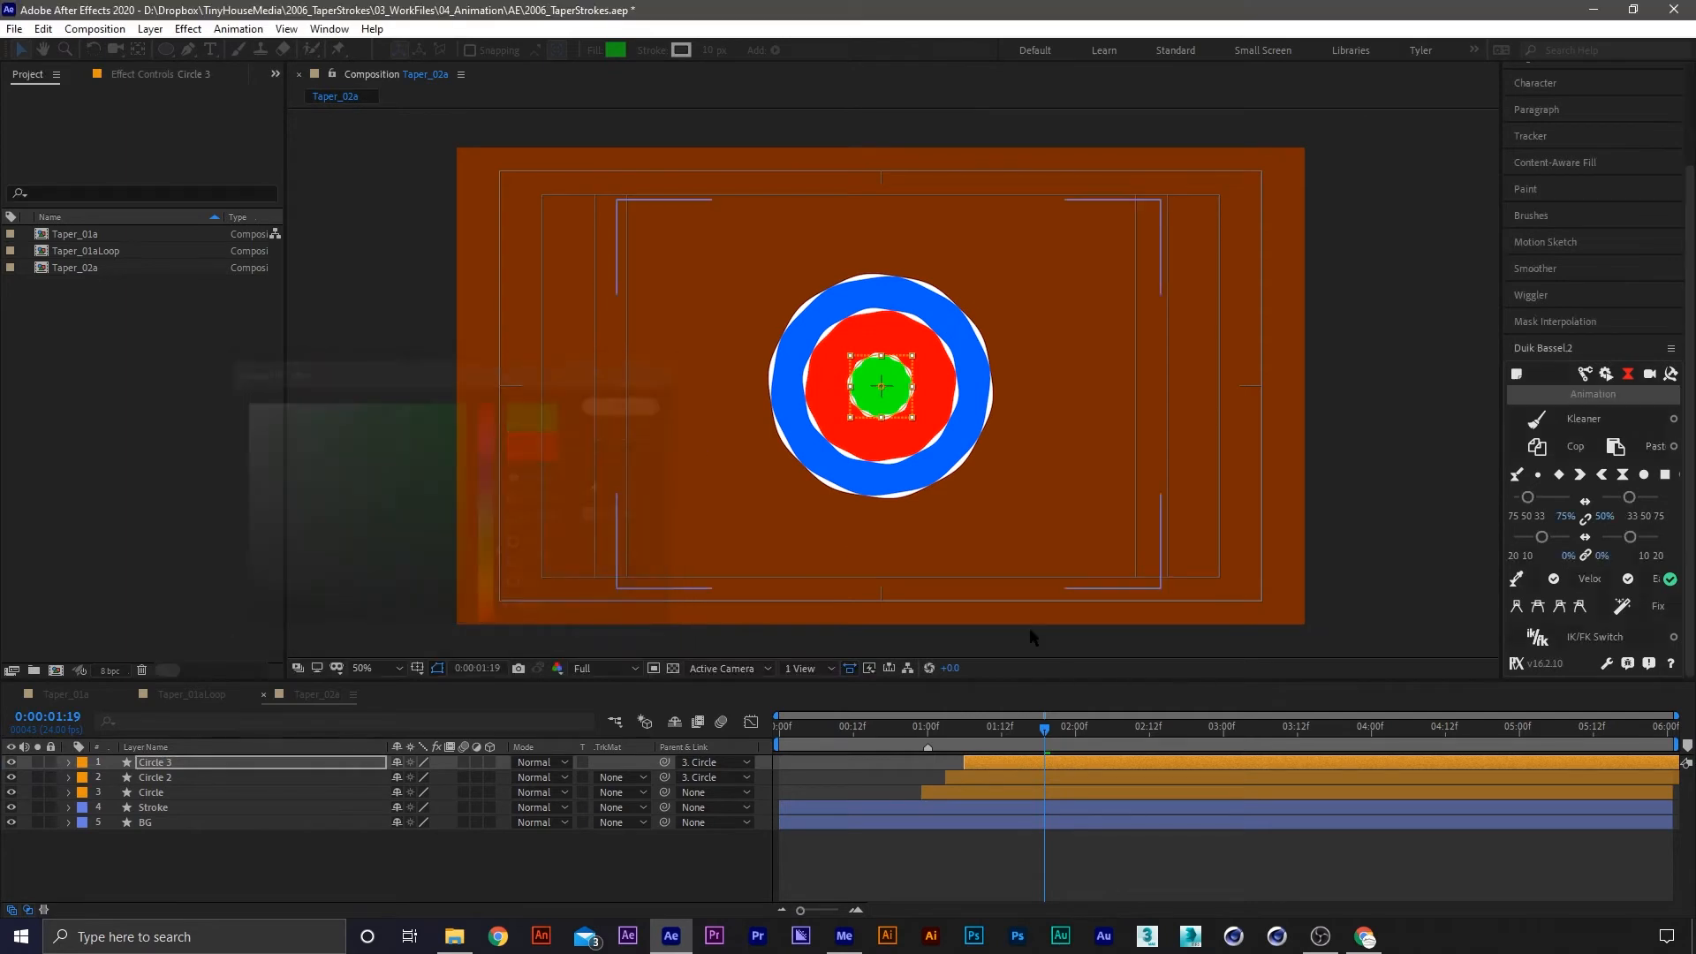
left_click(994, 855)
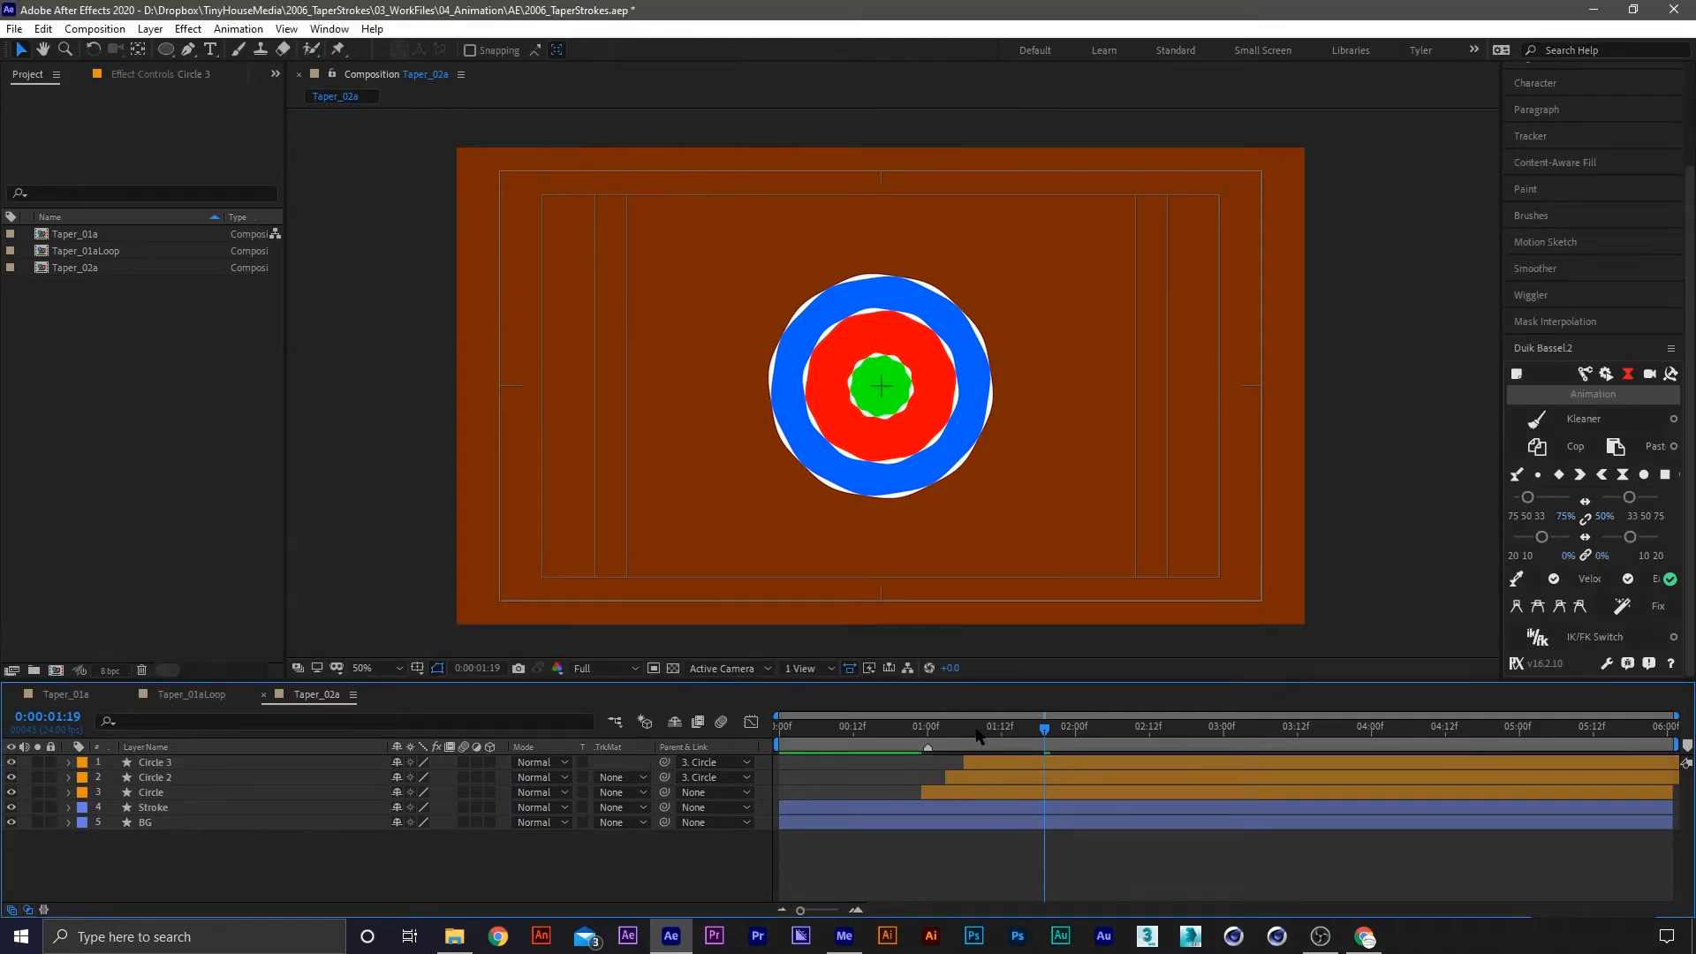
Save the project and preview the three-circle animation from the start of the timeline
left_click_drag(977, 731, 1016, 741)
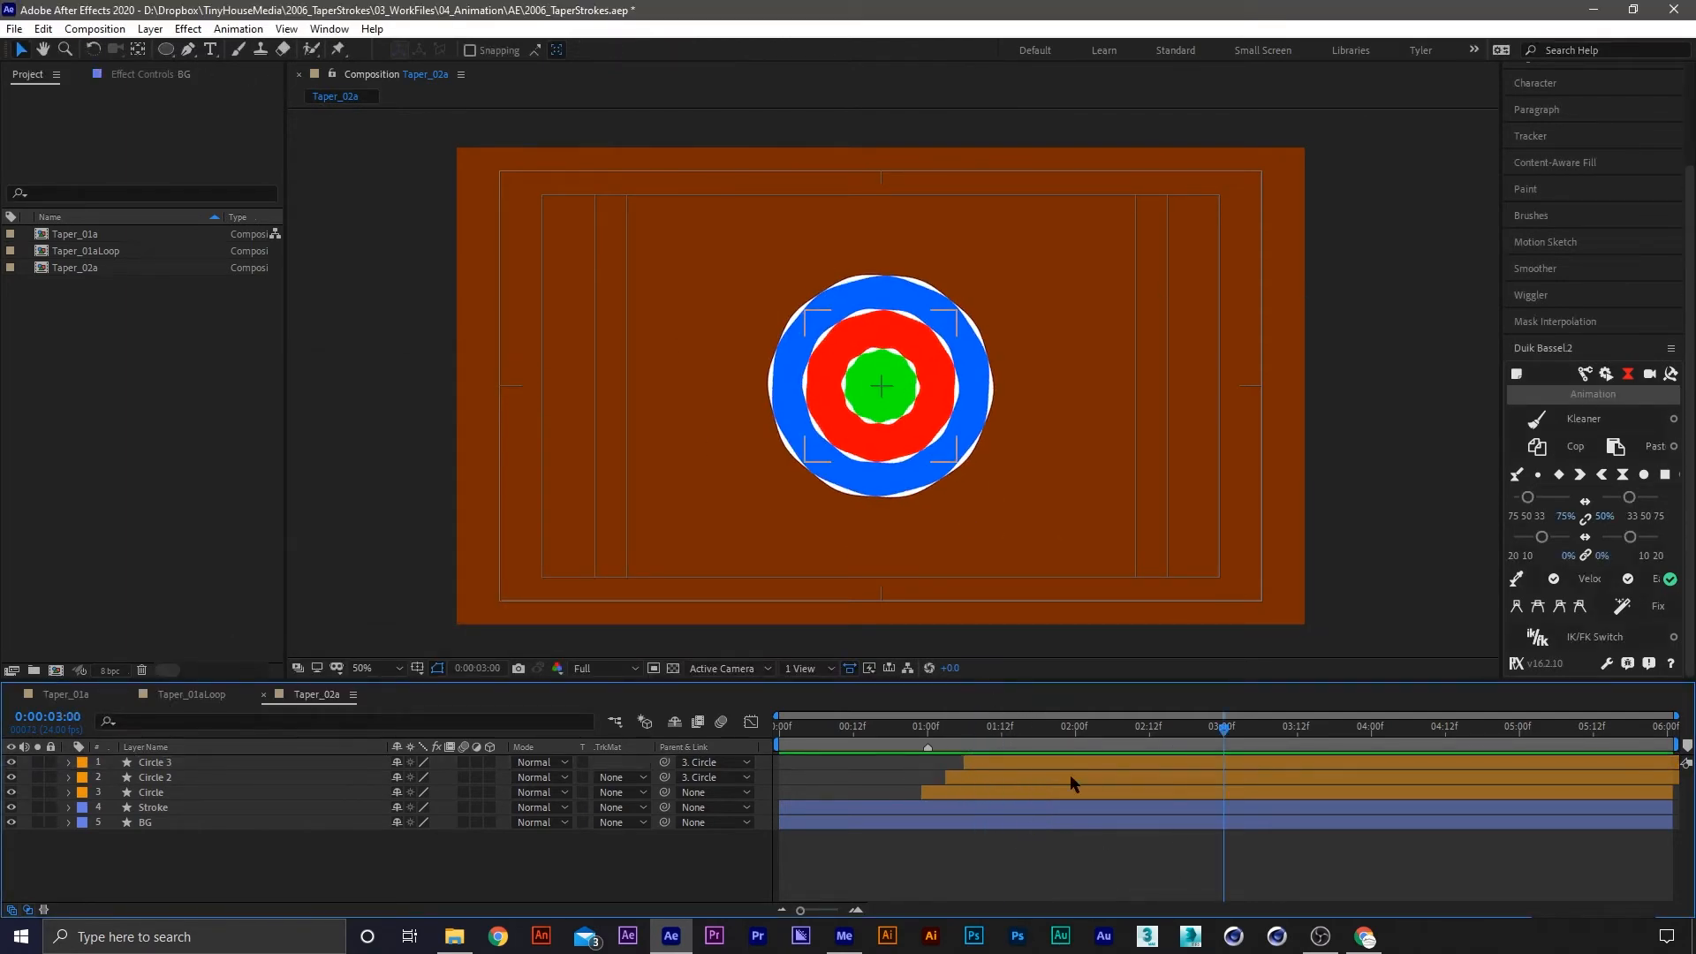
key("ctrl+s")
left_click_drag(995, 732, 782, 730)
key("space")
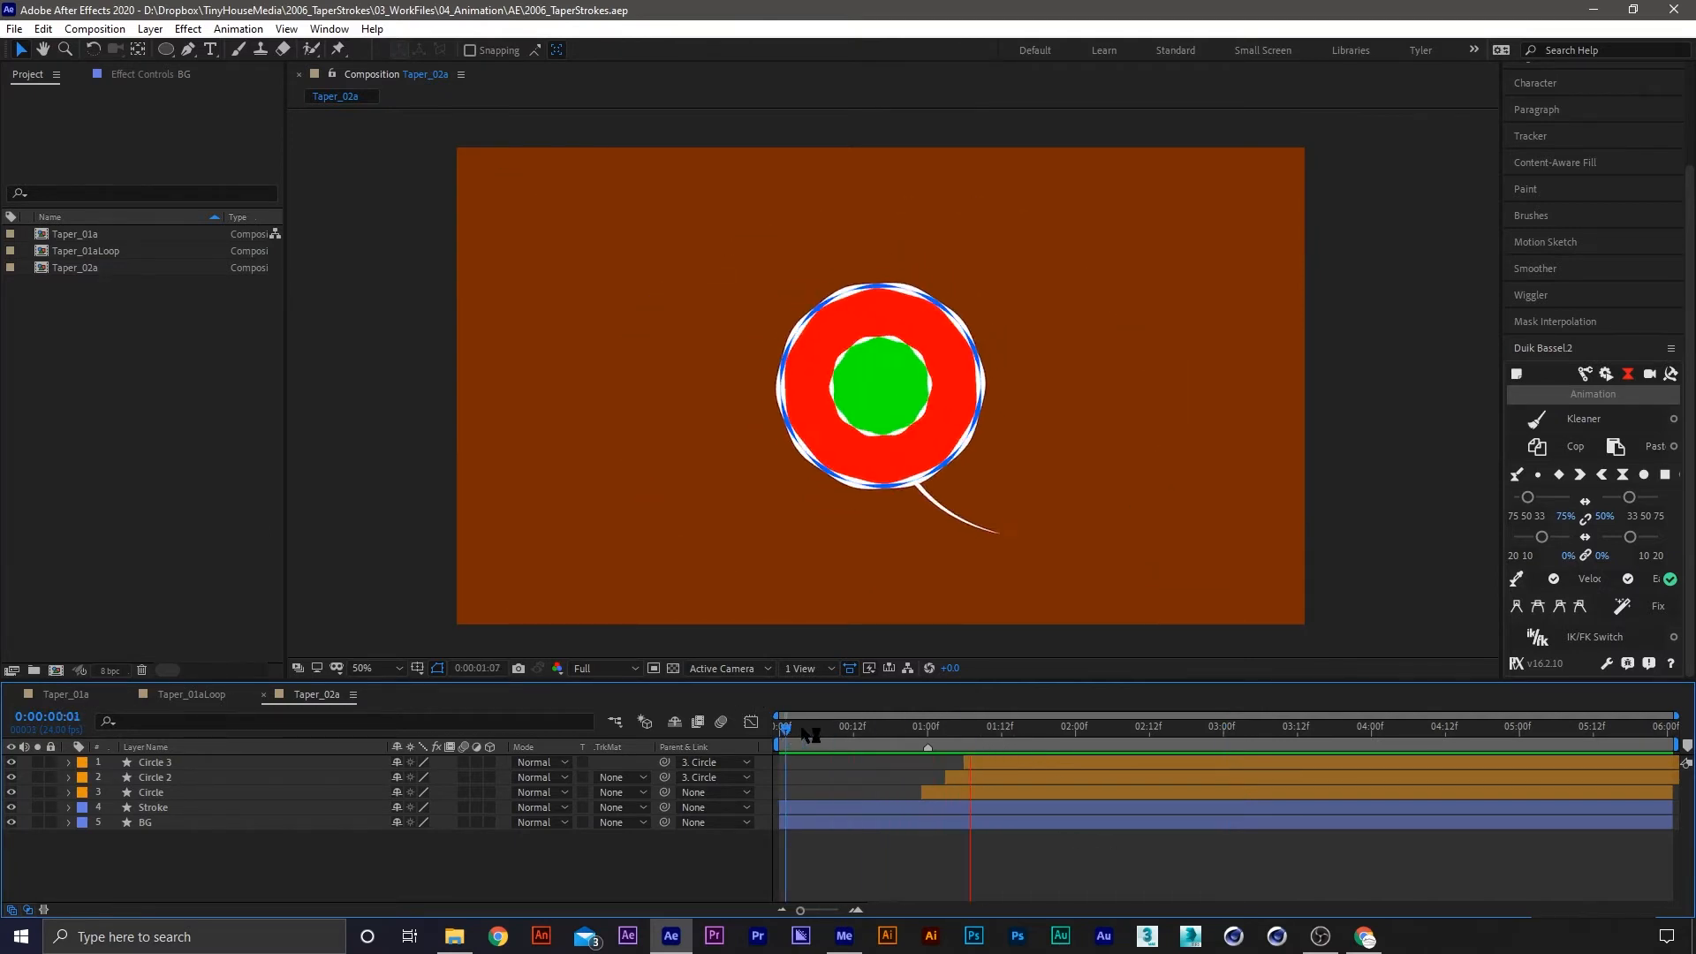
key("space")
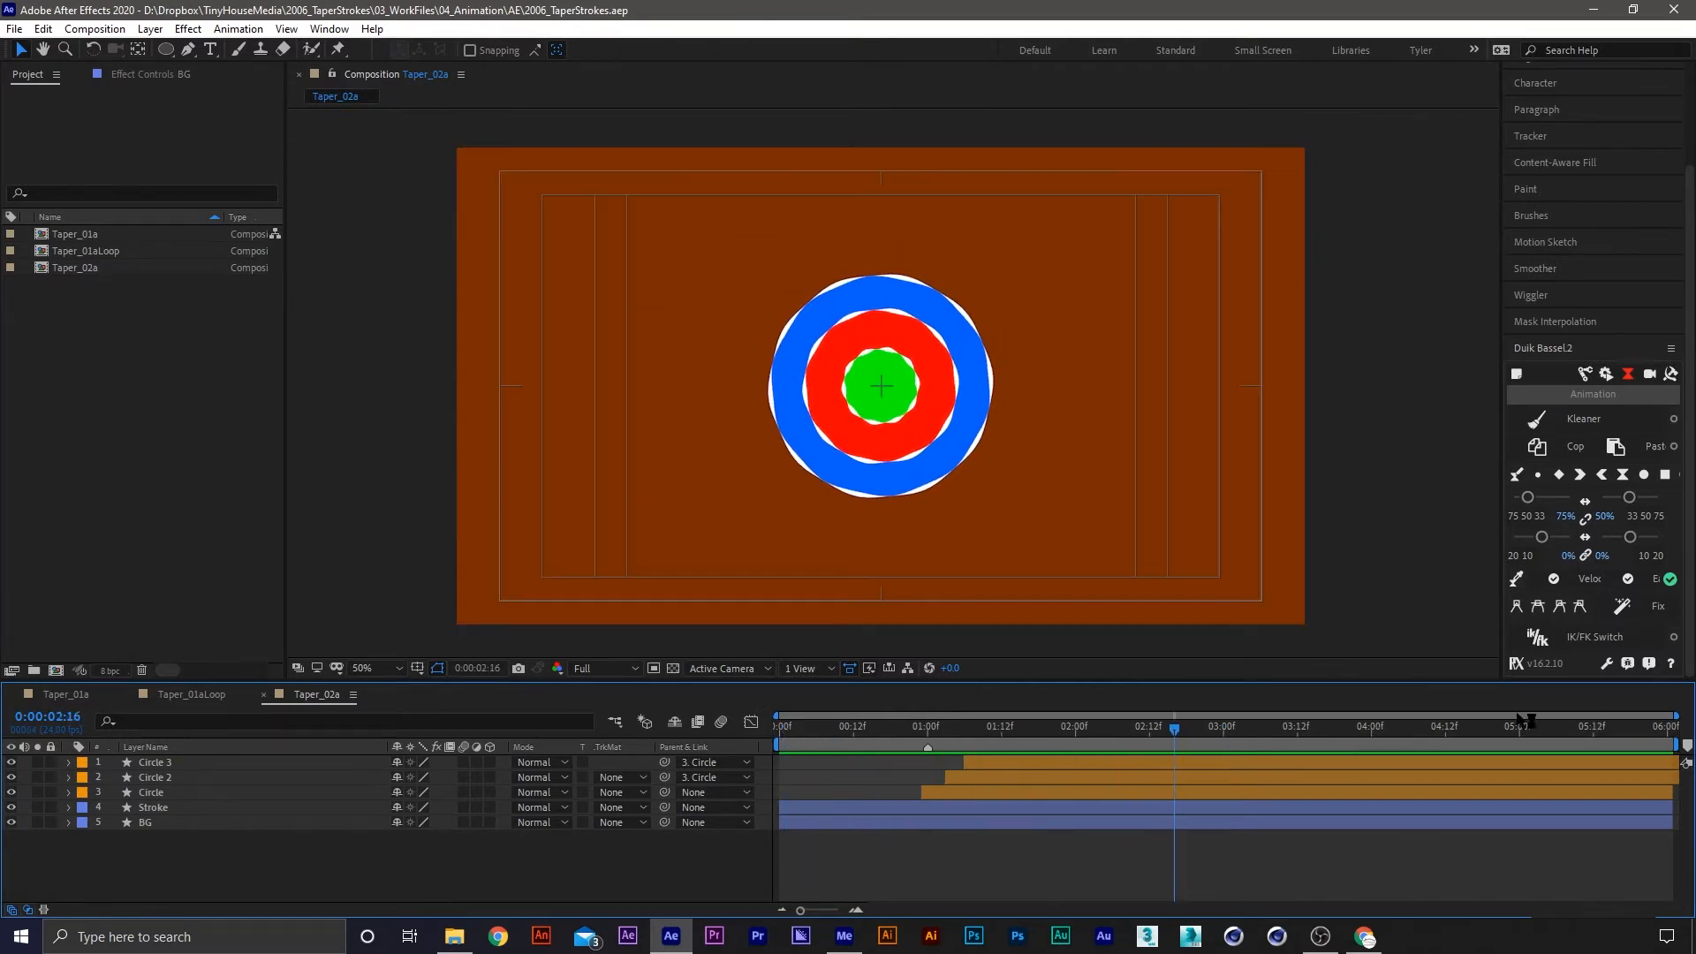
Go to 0:00:05:00 and reveal the Scale property of the outer Circle layer
left_click(1520, 727)
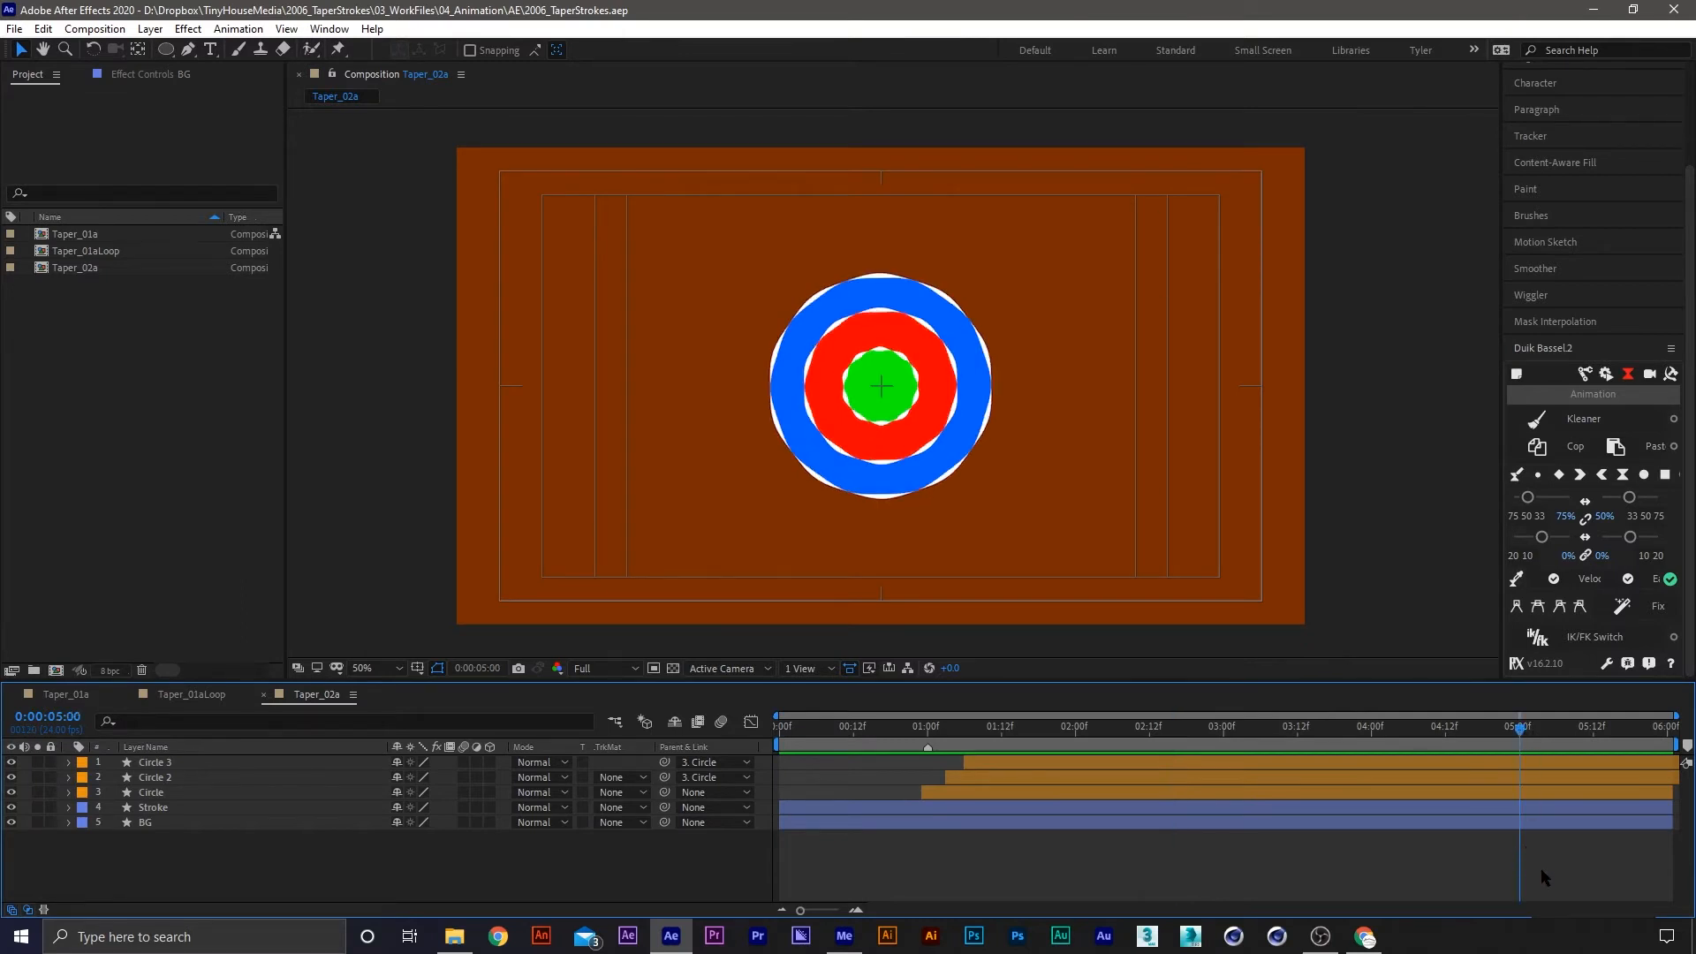
left_click(1194, 746)
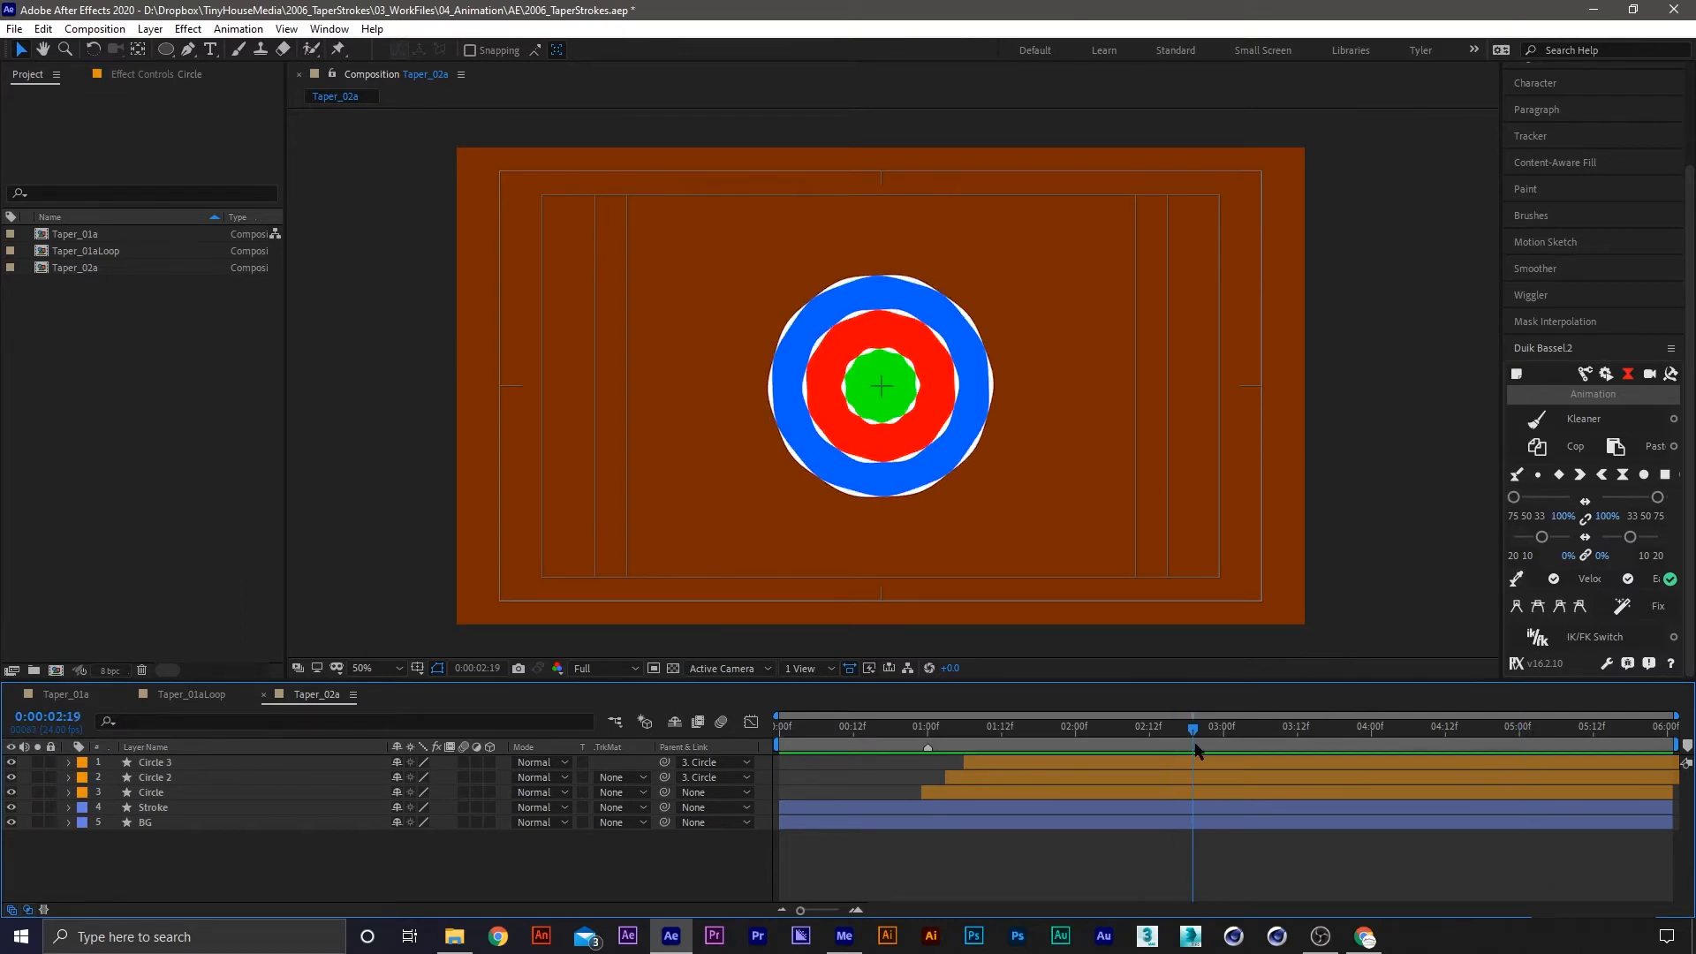
left_click(1520, 738)
left_click(968, 791)
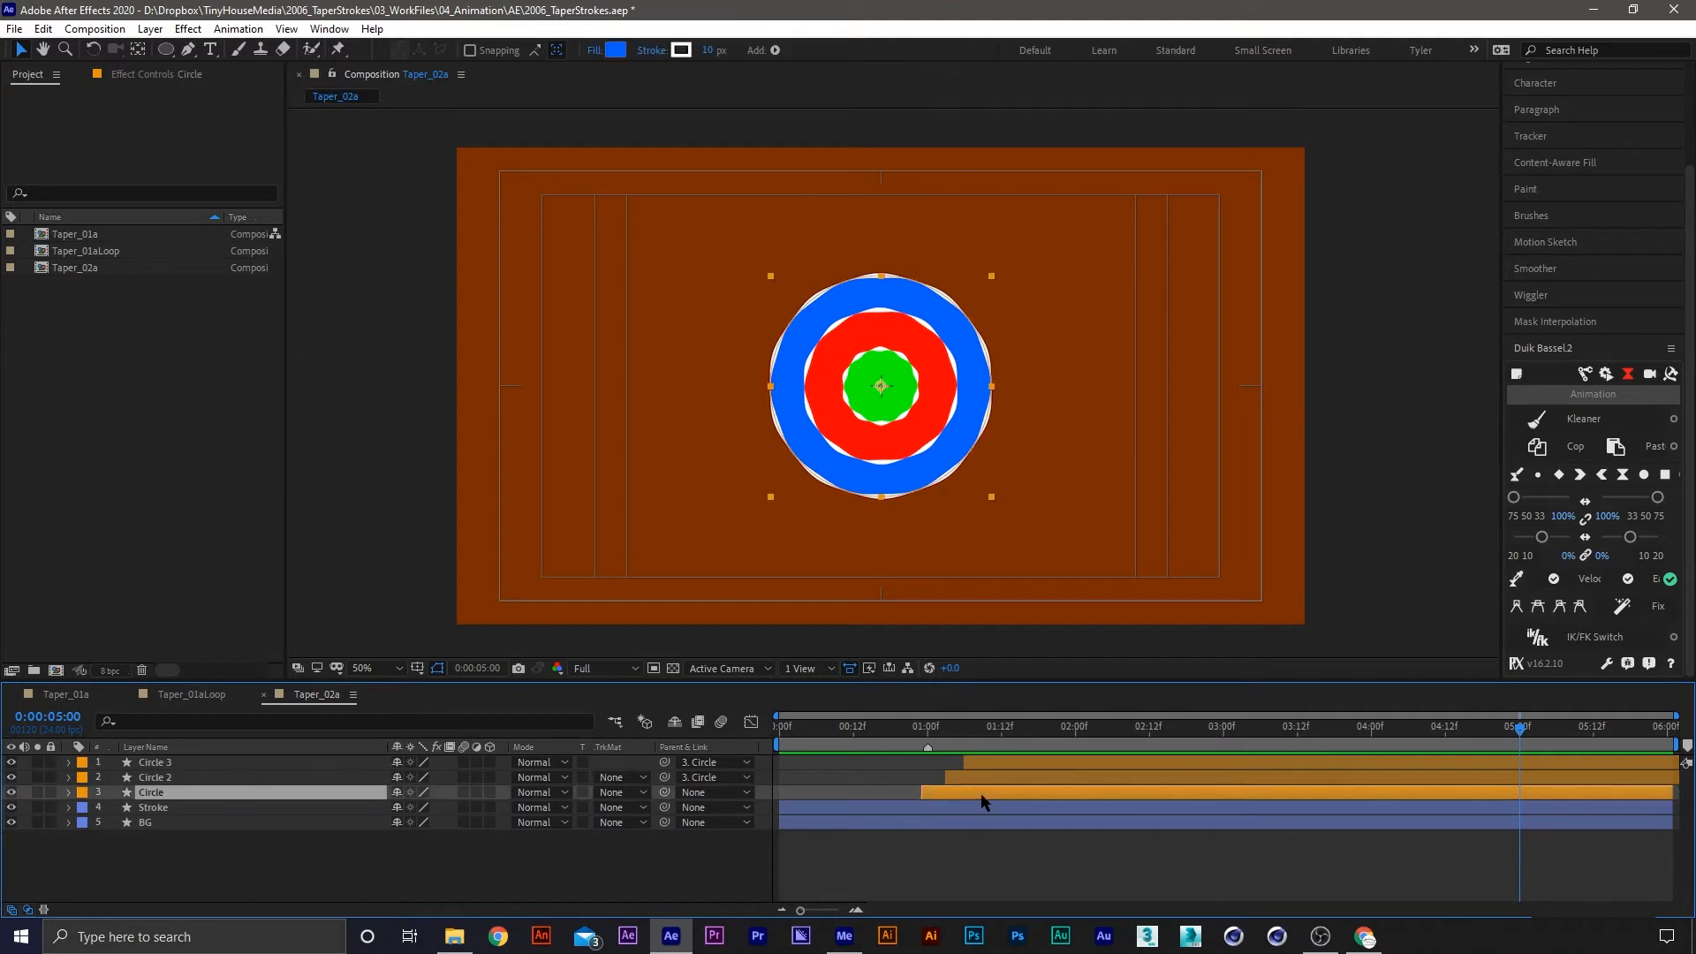
key("s")
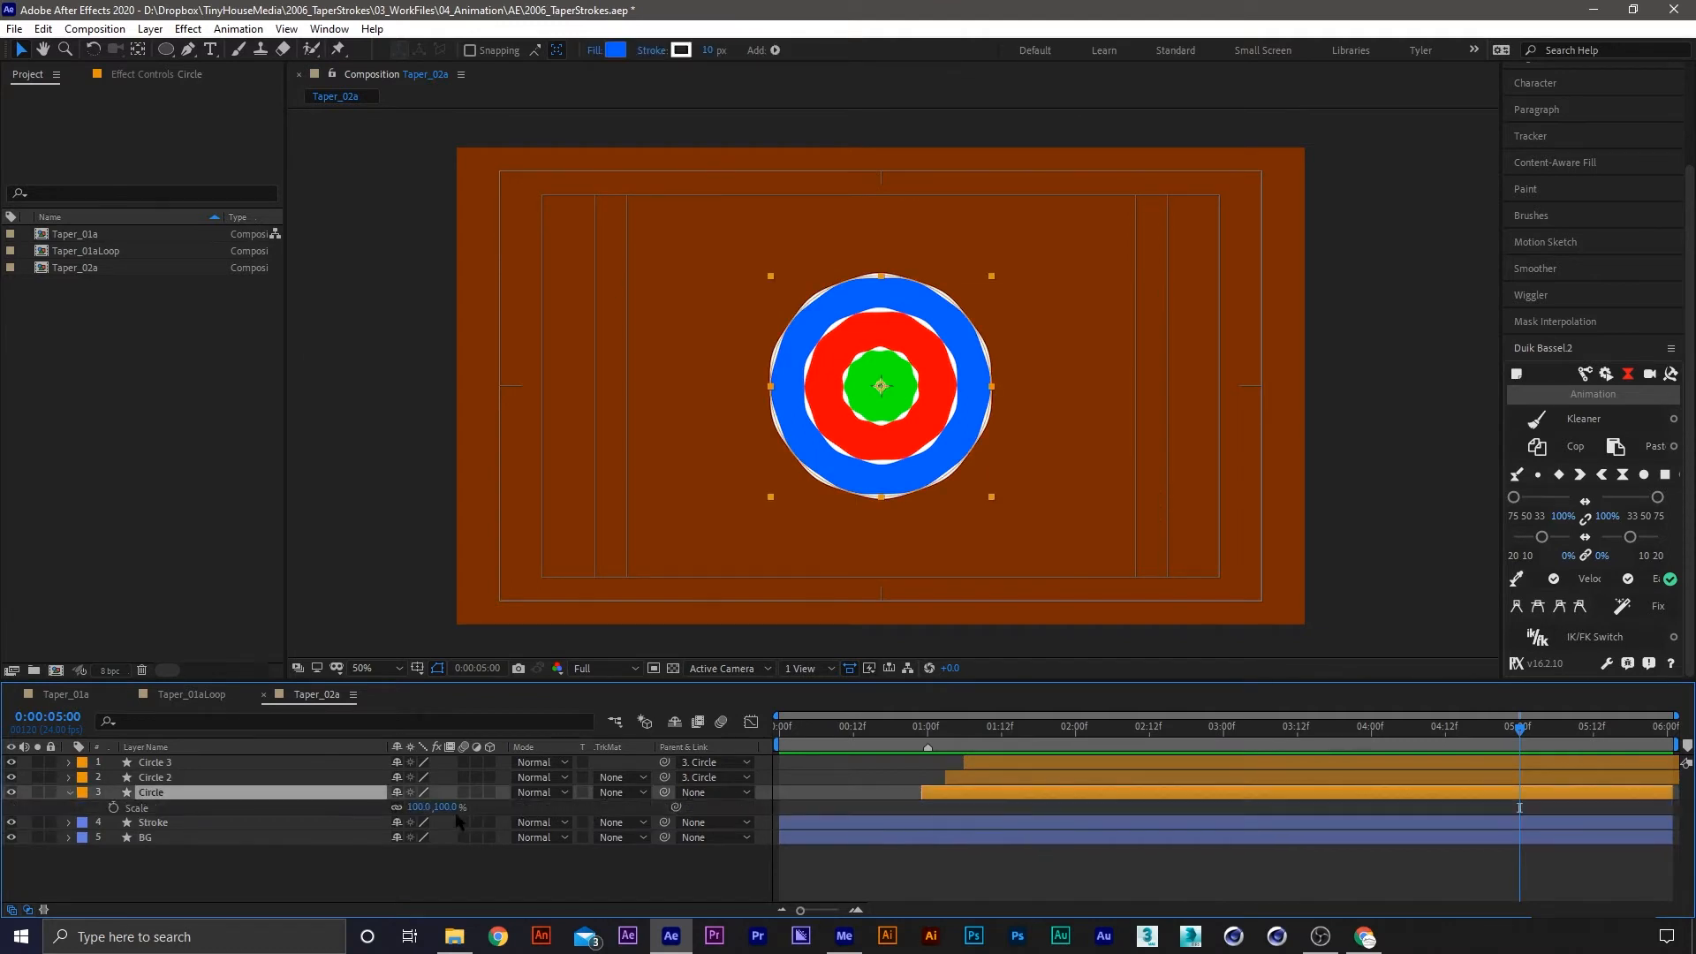
left_click_drag(446, 807, 500, 776)
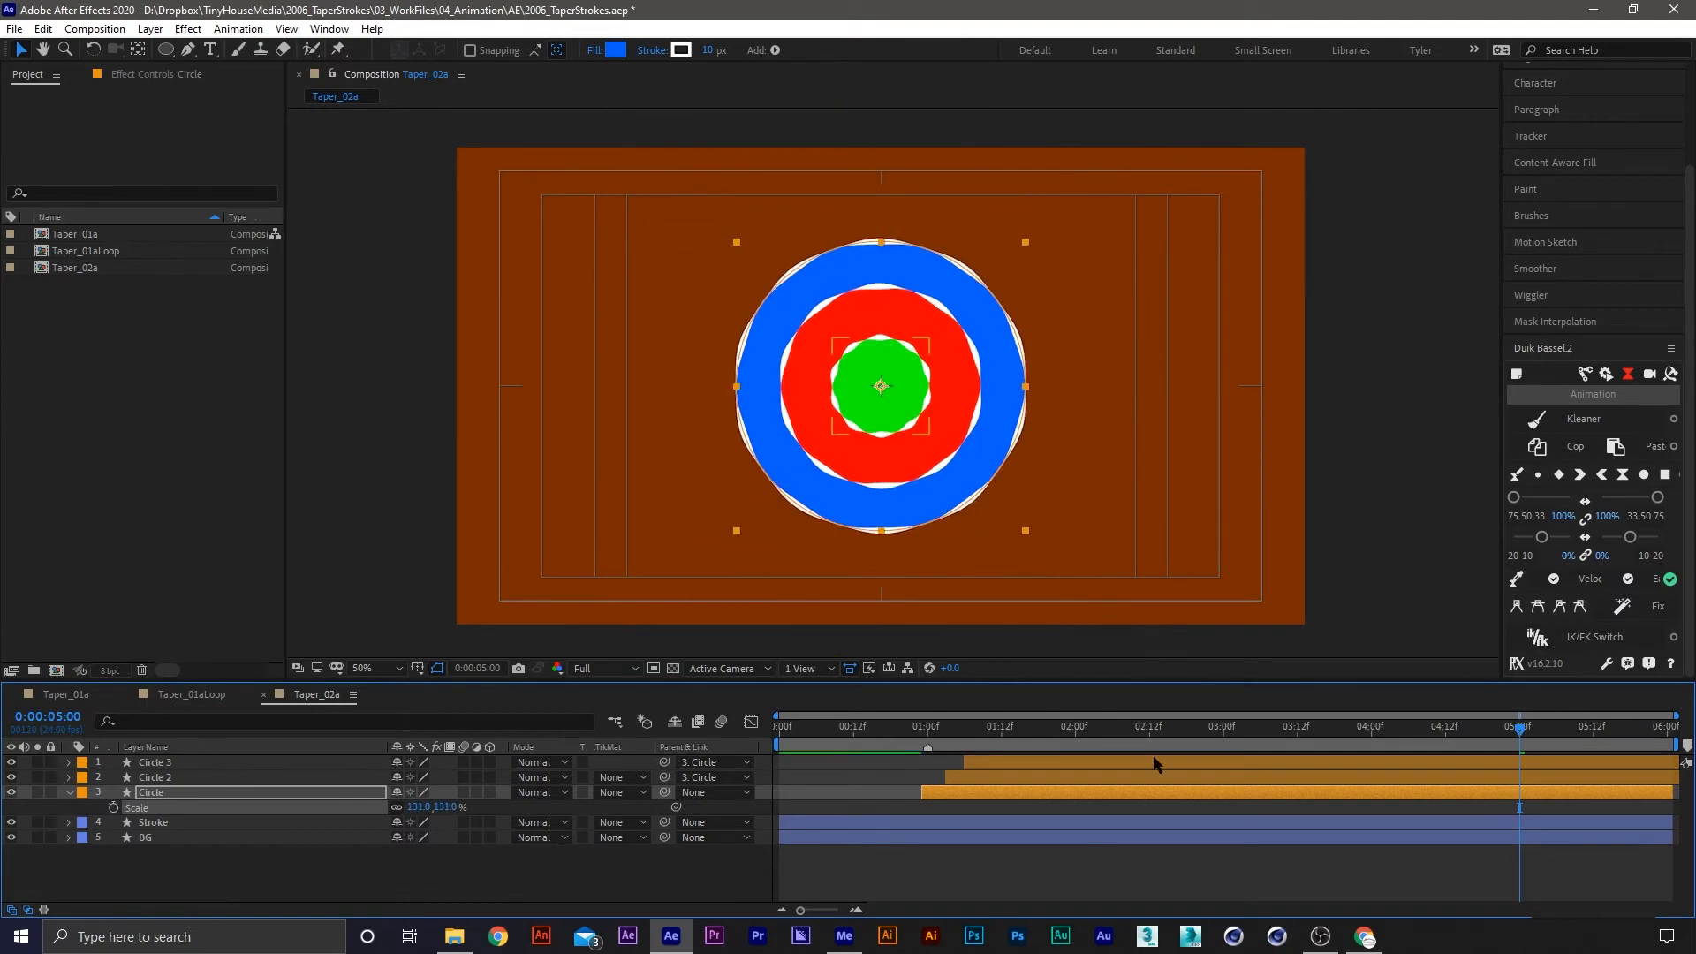
key("ctrl+z")
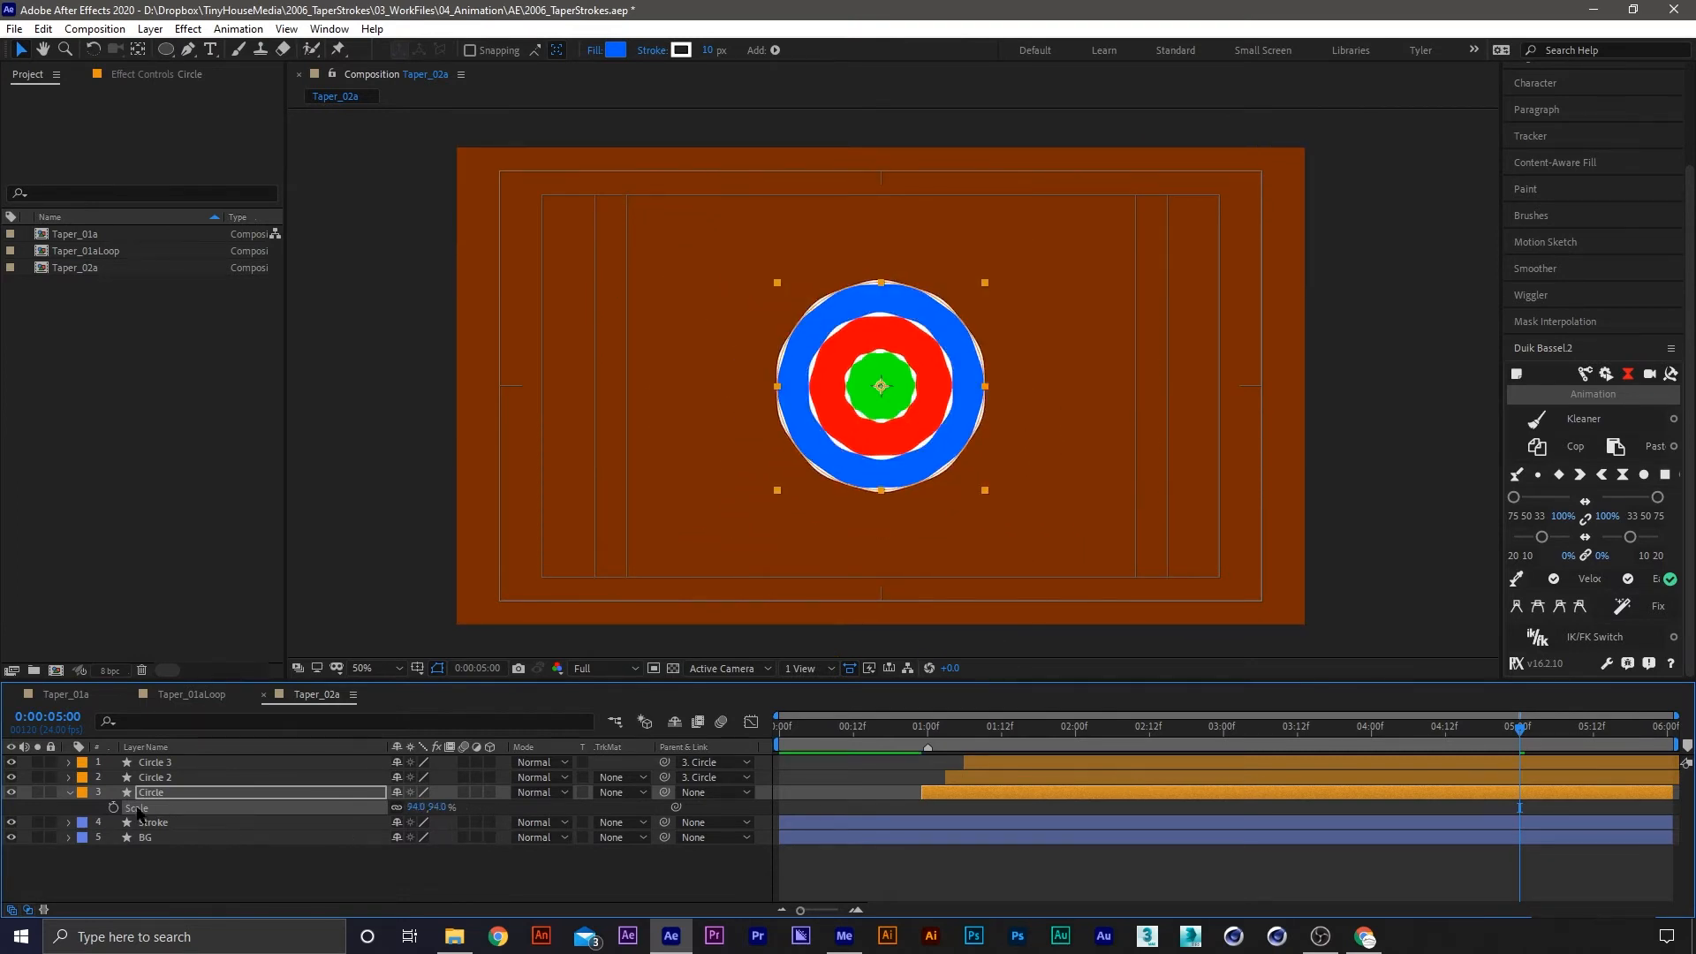
key("ctrl+z")
Keyframe the Circle layer's Scale at 100% at 0:00:05:00 and 0:00:05:04, and at 0% at 0:00:05:11
left_click(113, 807)
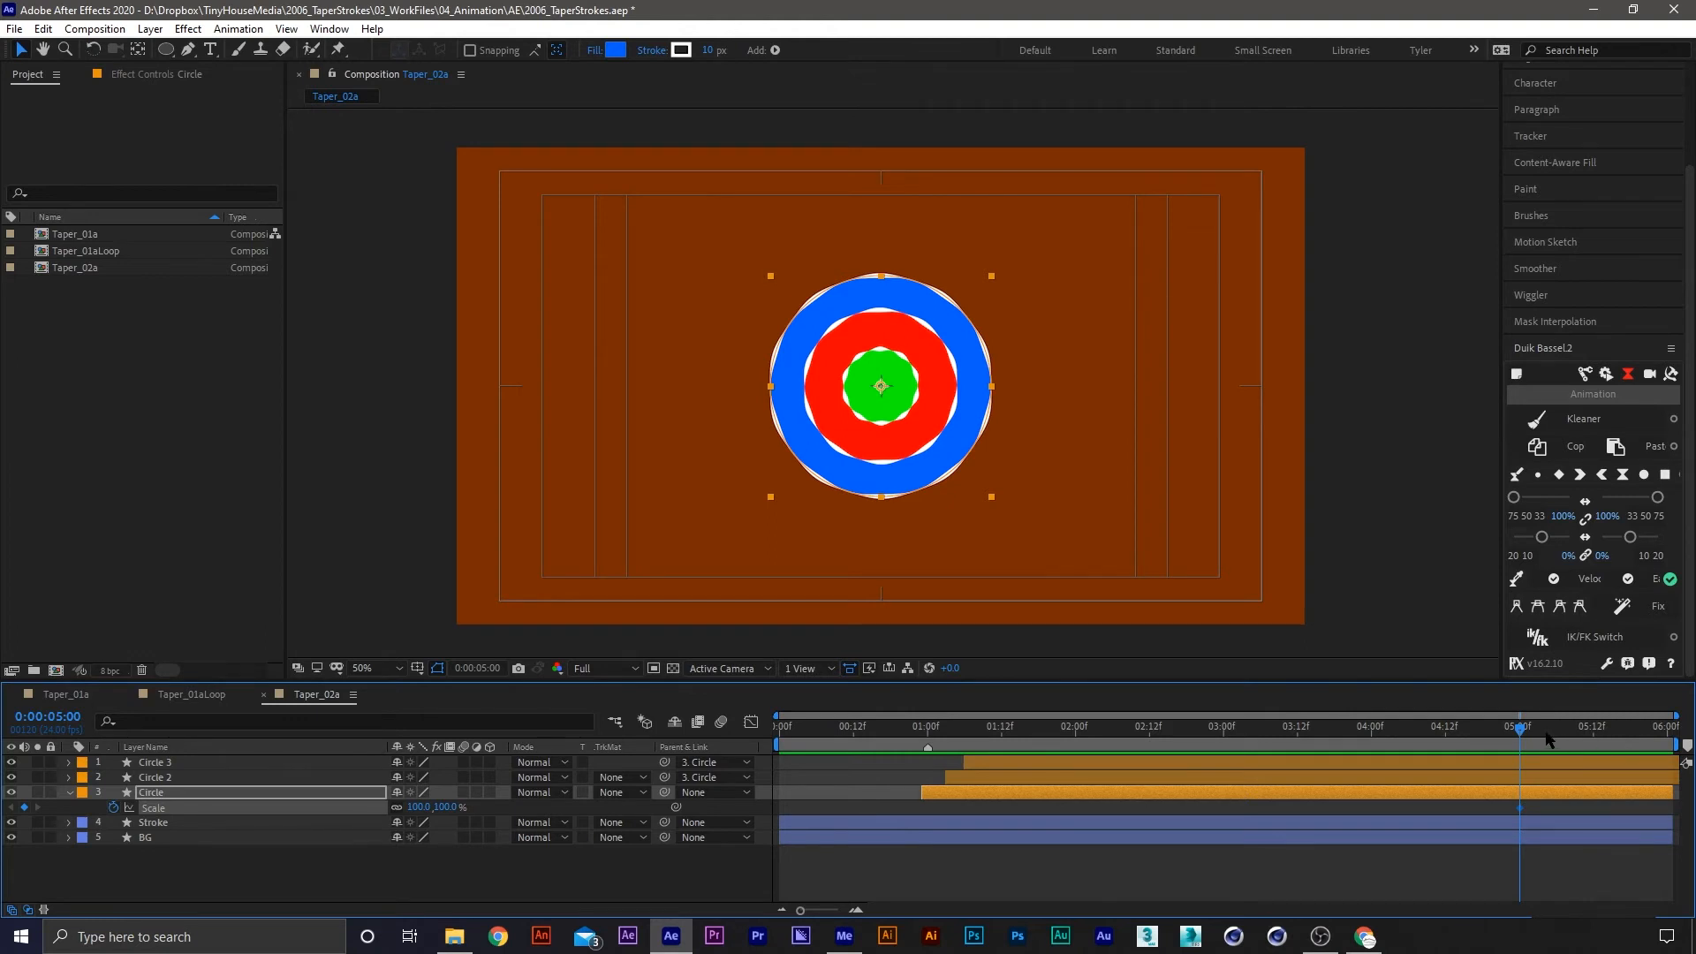
key("Page_Down")
key("Page_Down")
key("Page_Down")
key("Page_Down")
key("Page_Down")
key("Page_Down")
key("Page_Down")
key("Page_Down")
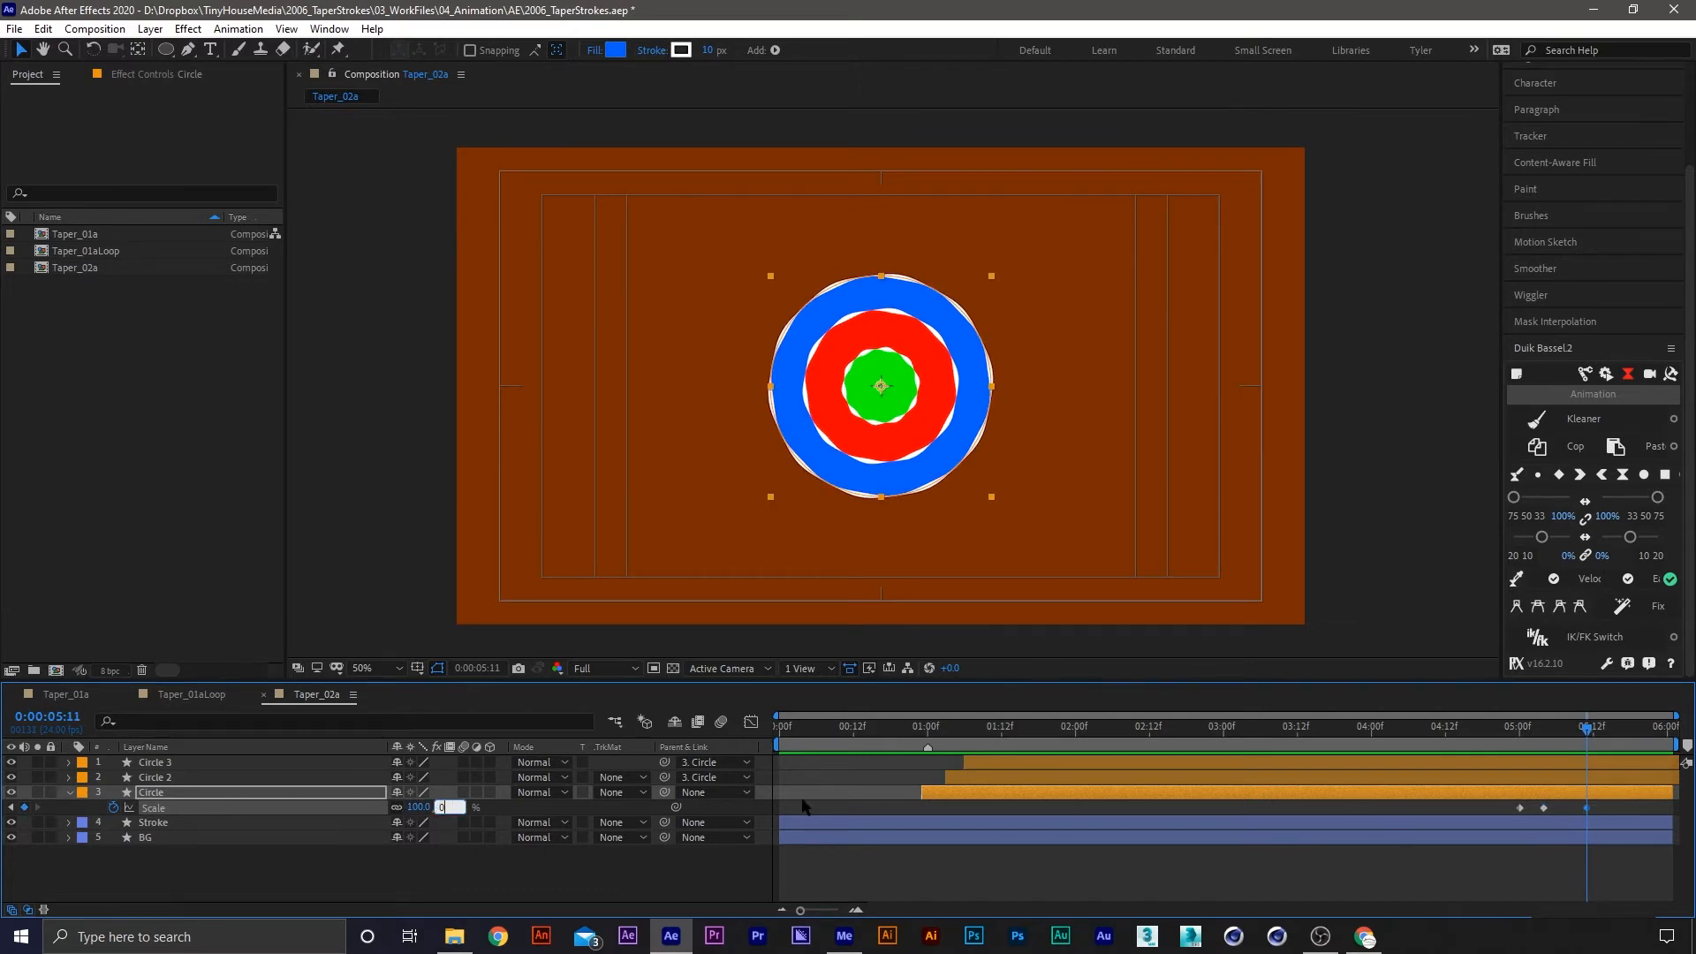
key("Return")
Set the Circle layer's Scale keyframe at 0:00:05:04 to 110%
left_click(1541, 730)
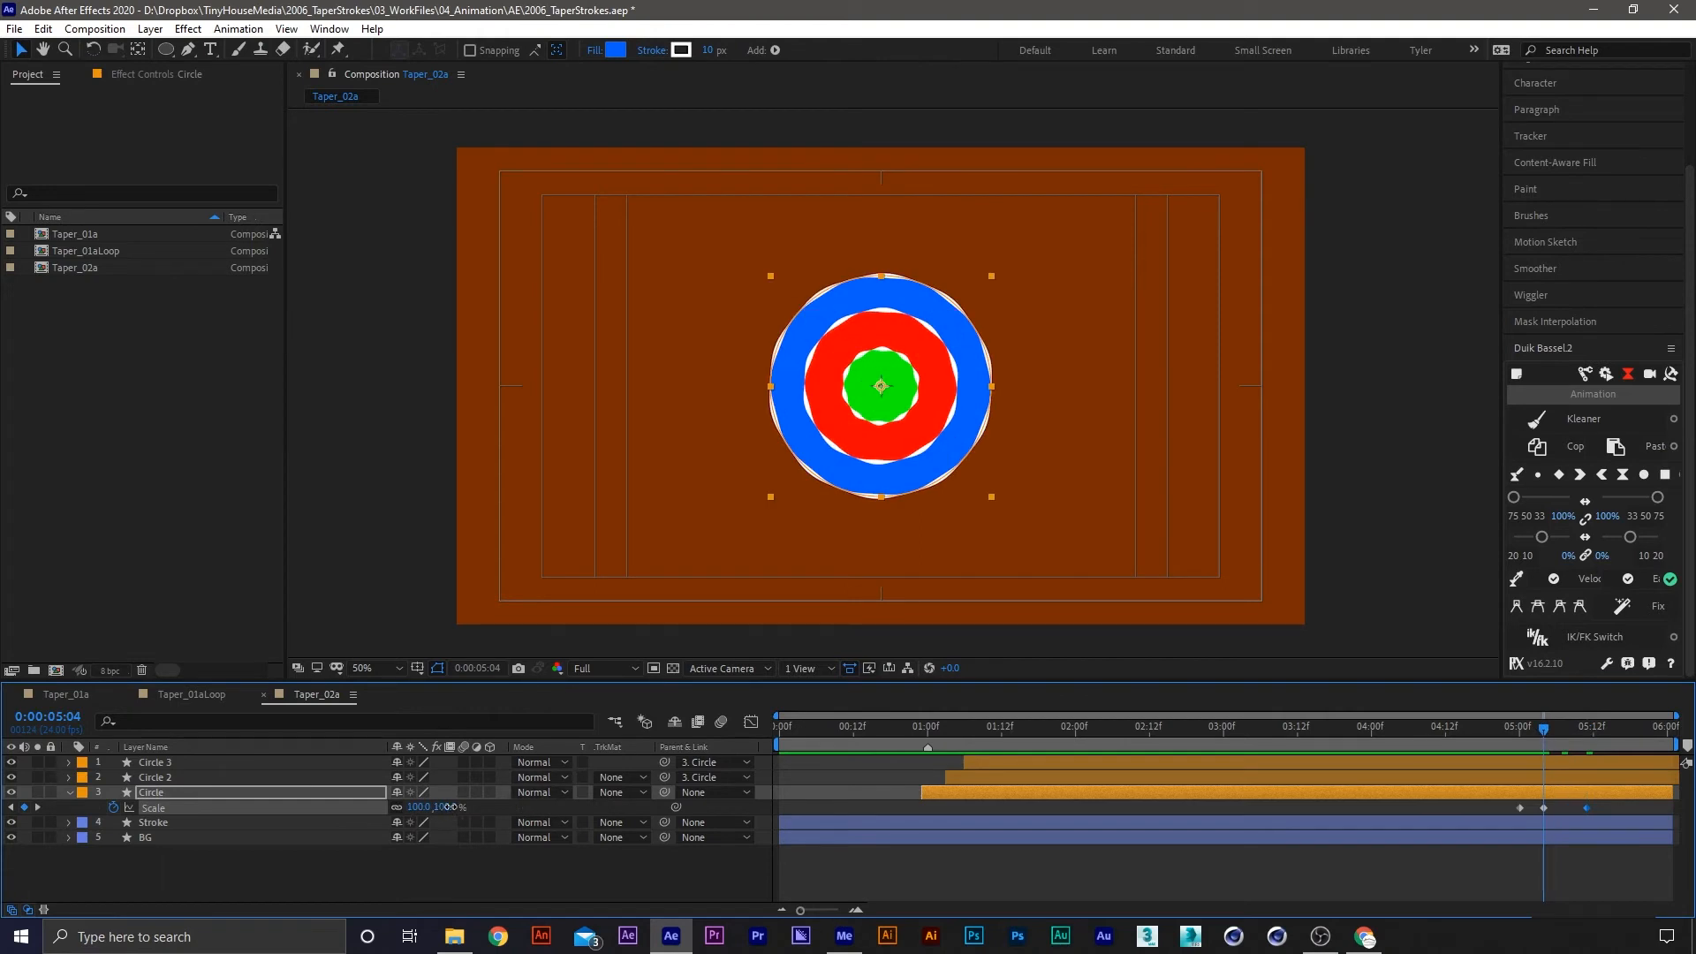
type("110")
key("Return")
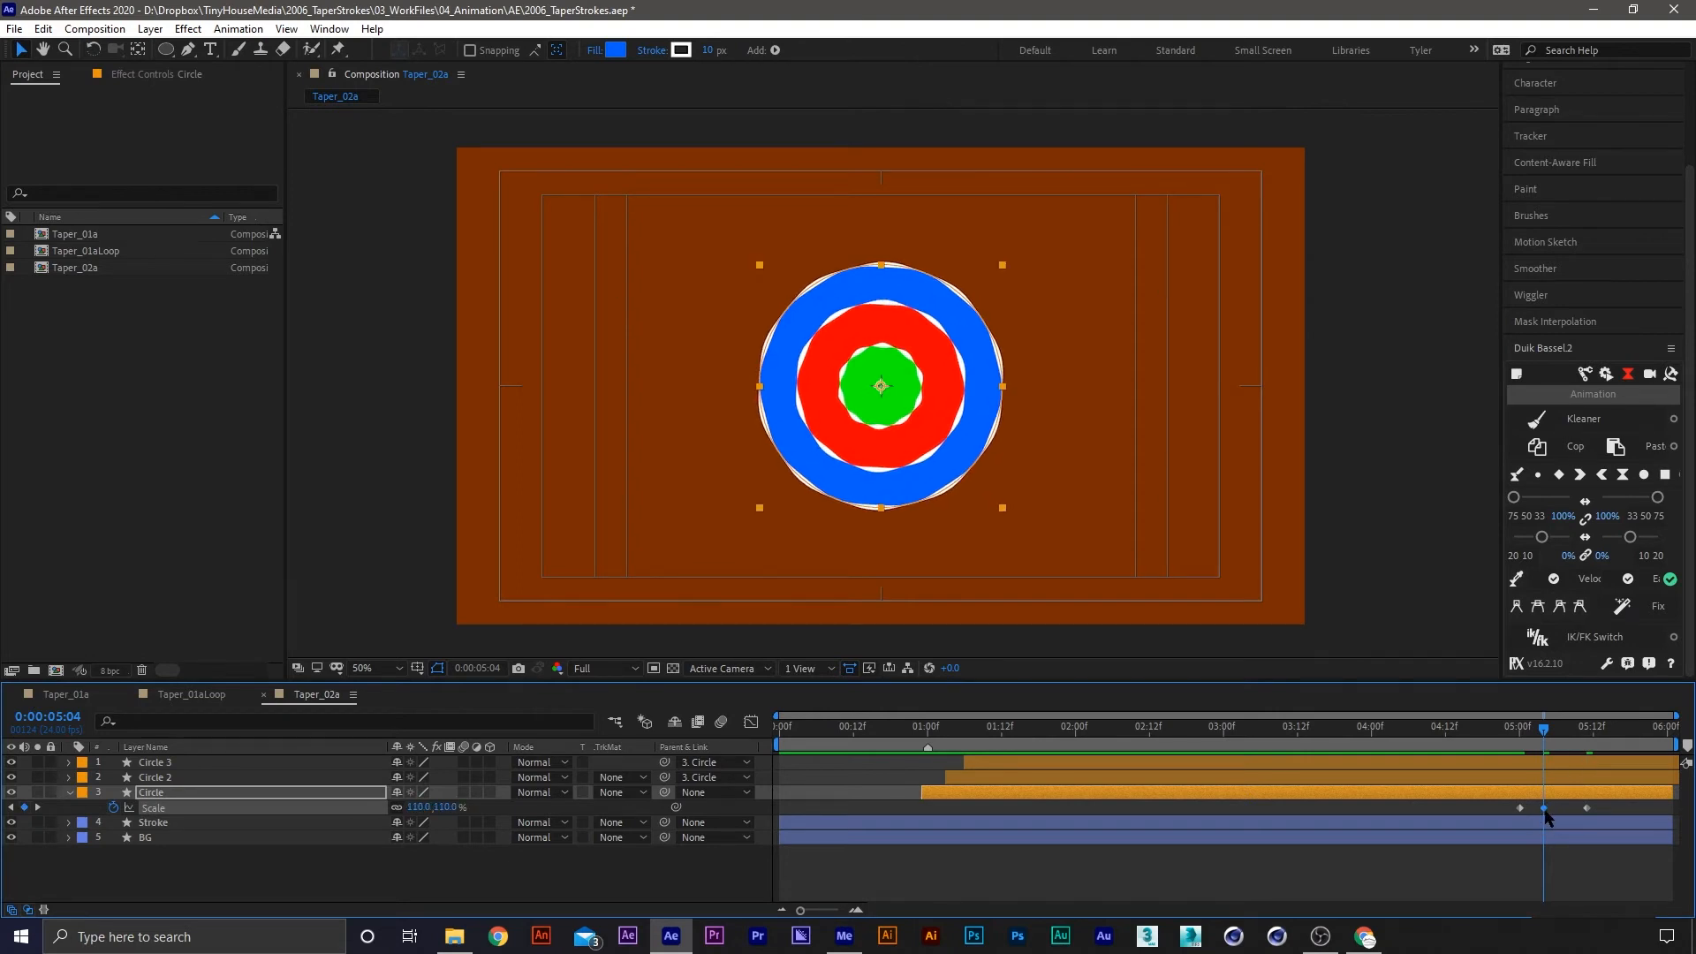
Apply Duik easing to the Scale keyframe at 0:00:05:04, and to the one at 0:00:05:00 with its second ease value at 50%
left_click(1625, 477)
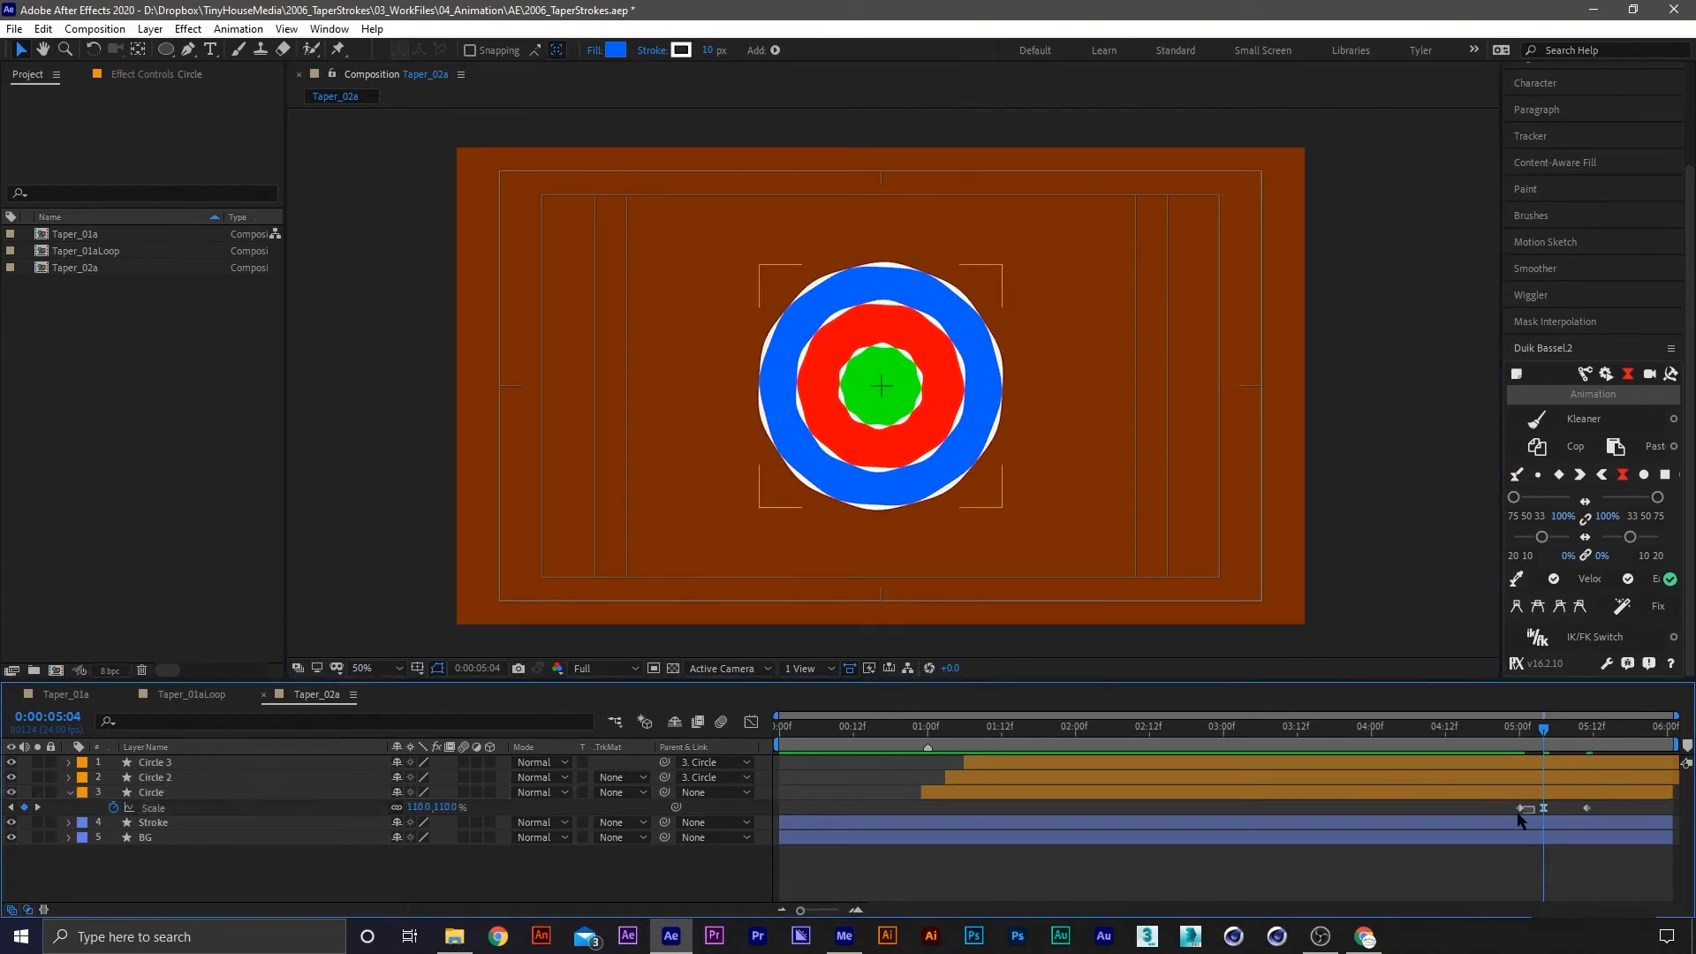
left_click(1606, 516)
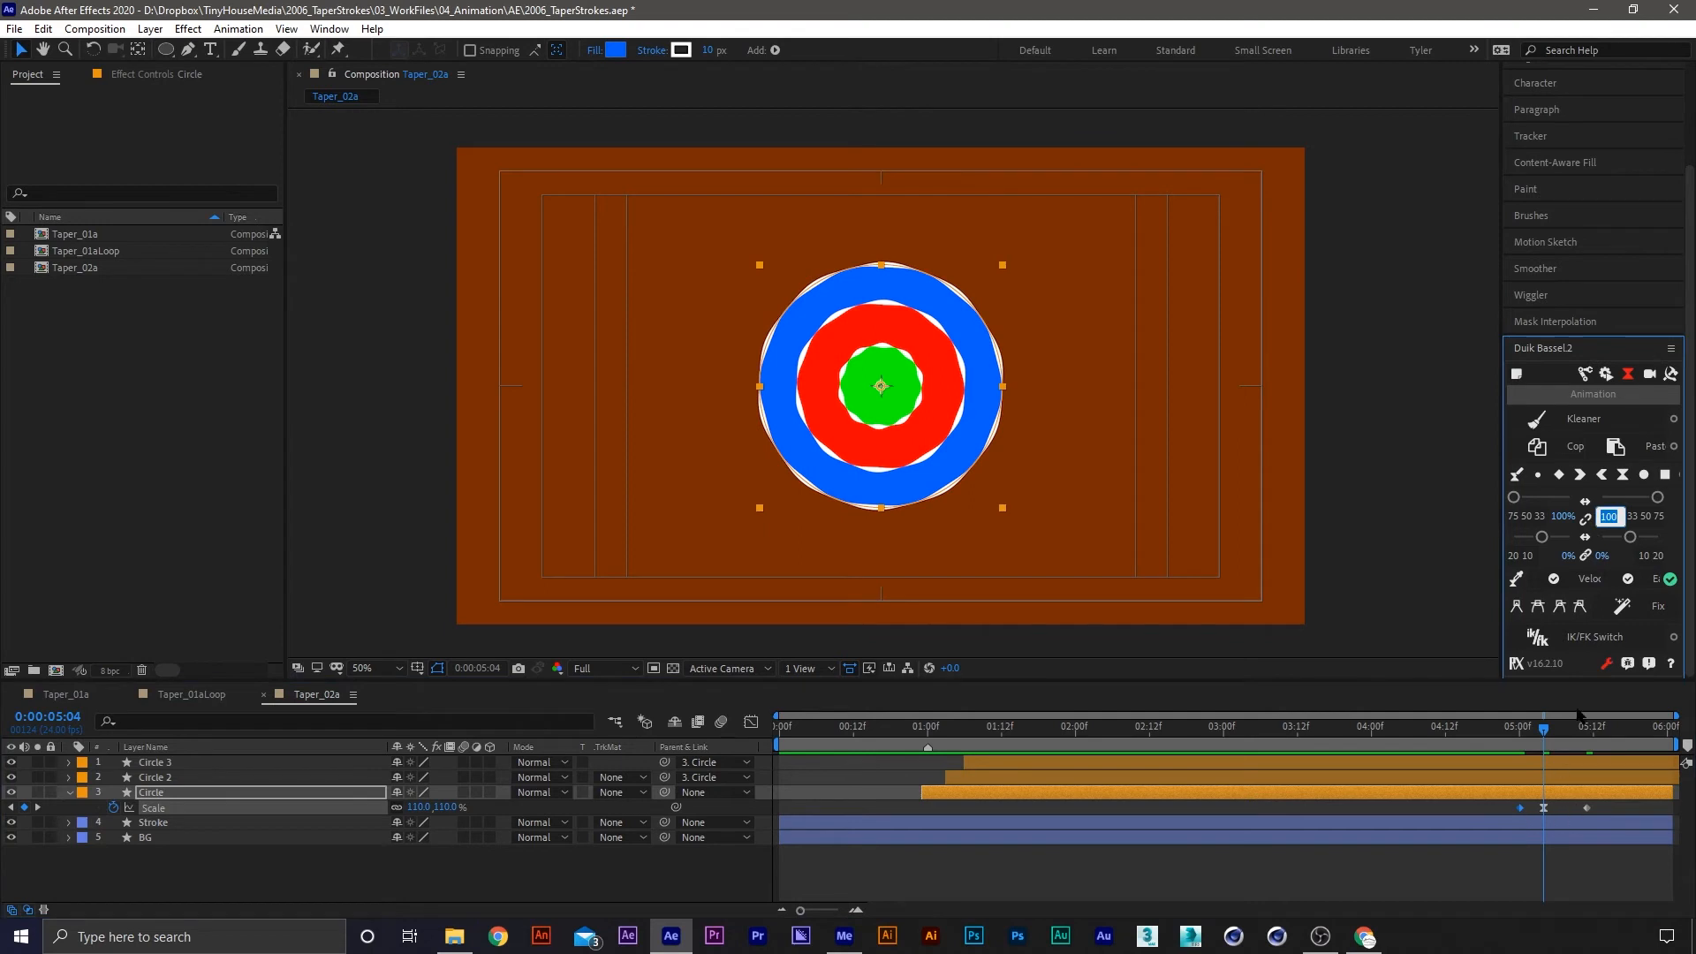
type("50")
key("Return")
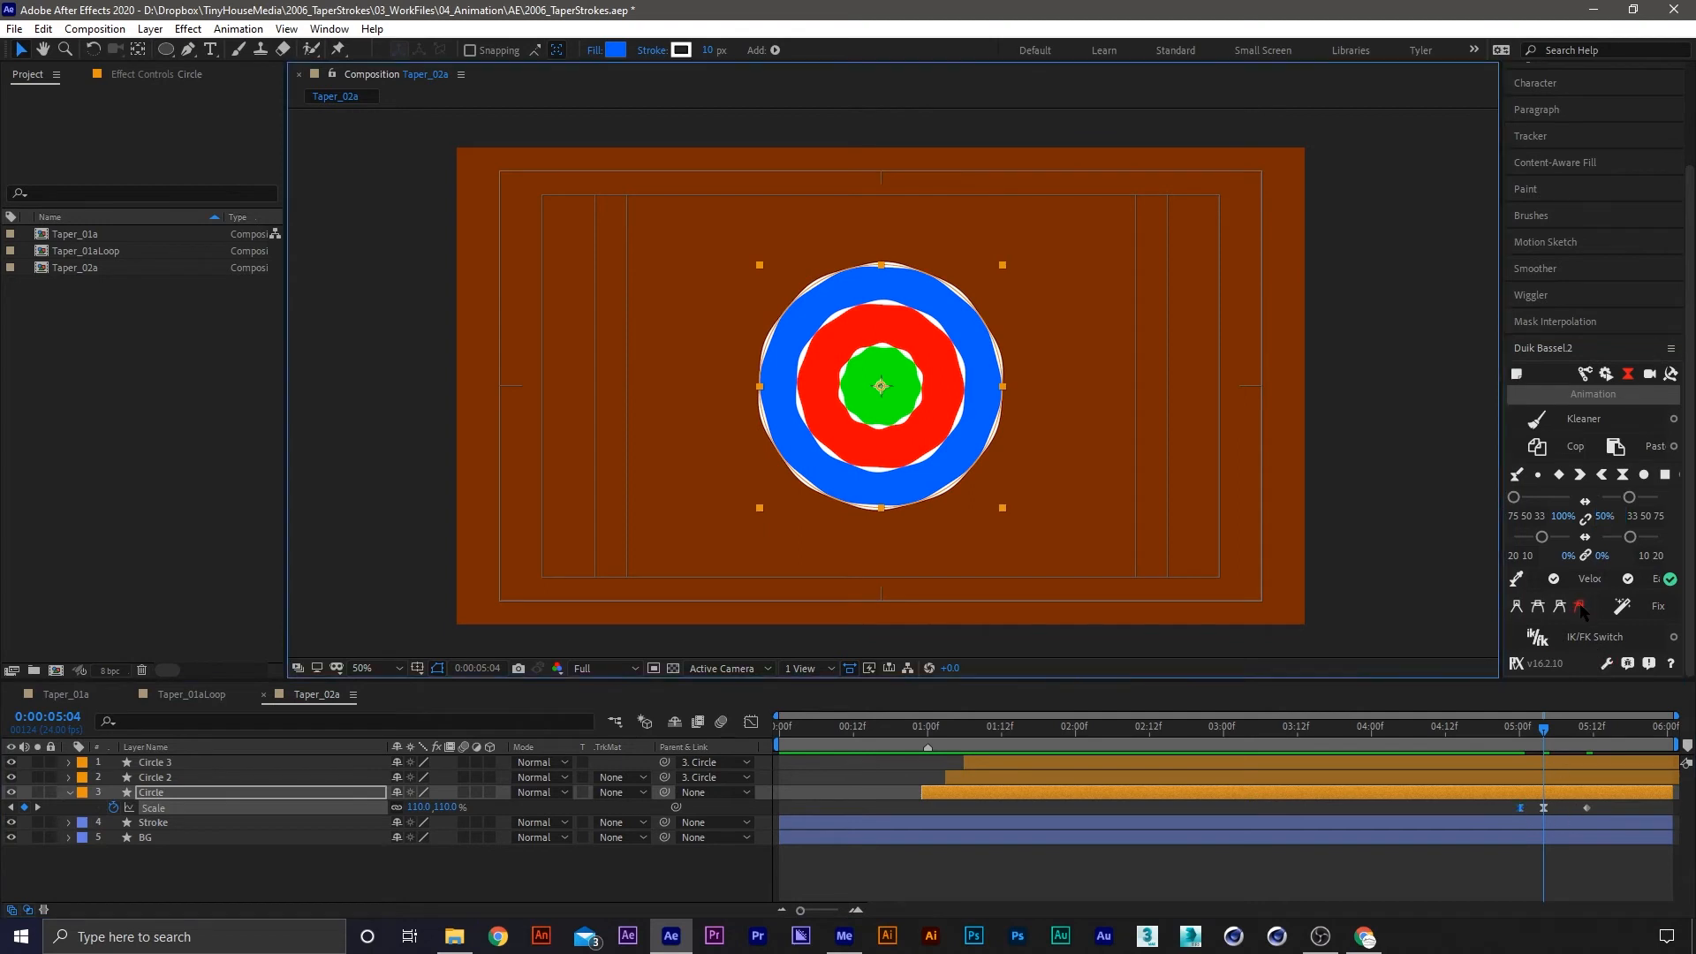
Preview the Circle layer's scale-out animation from just before 0:00:05:00
right_click(1587, 814)
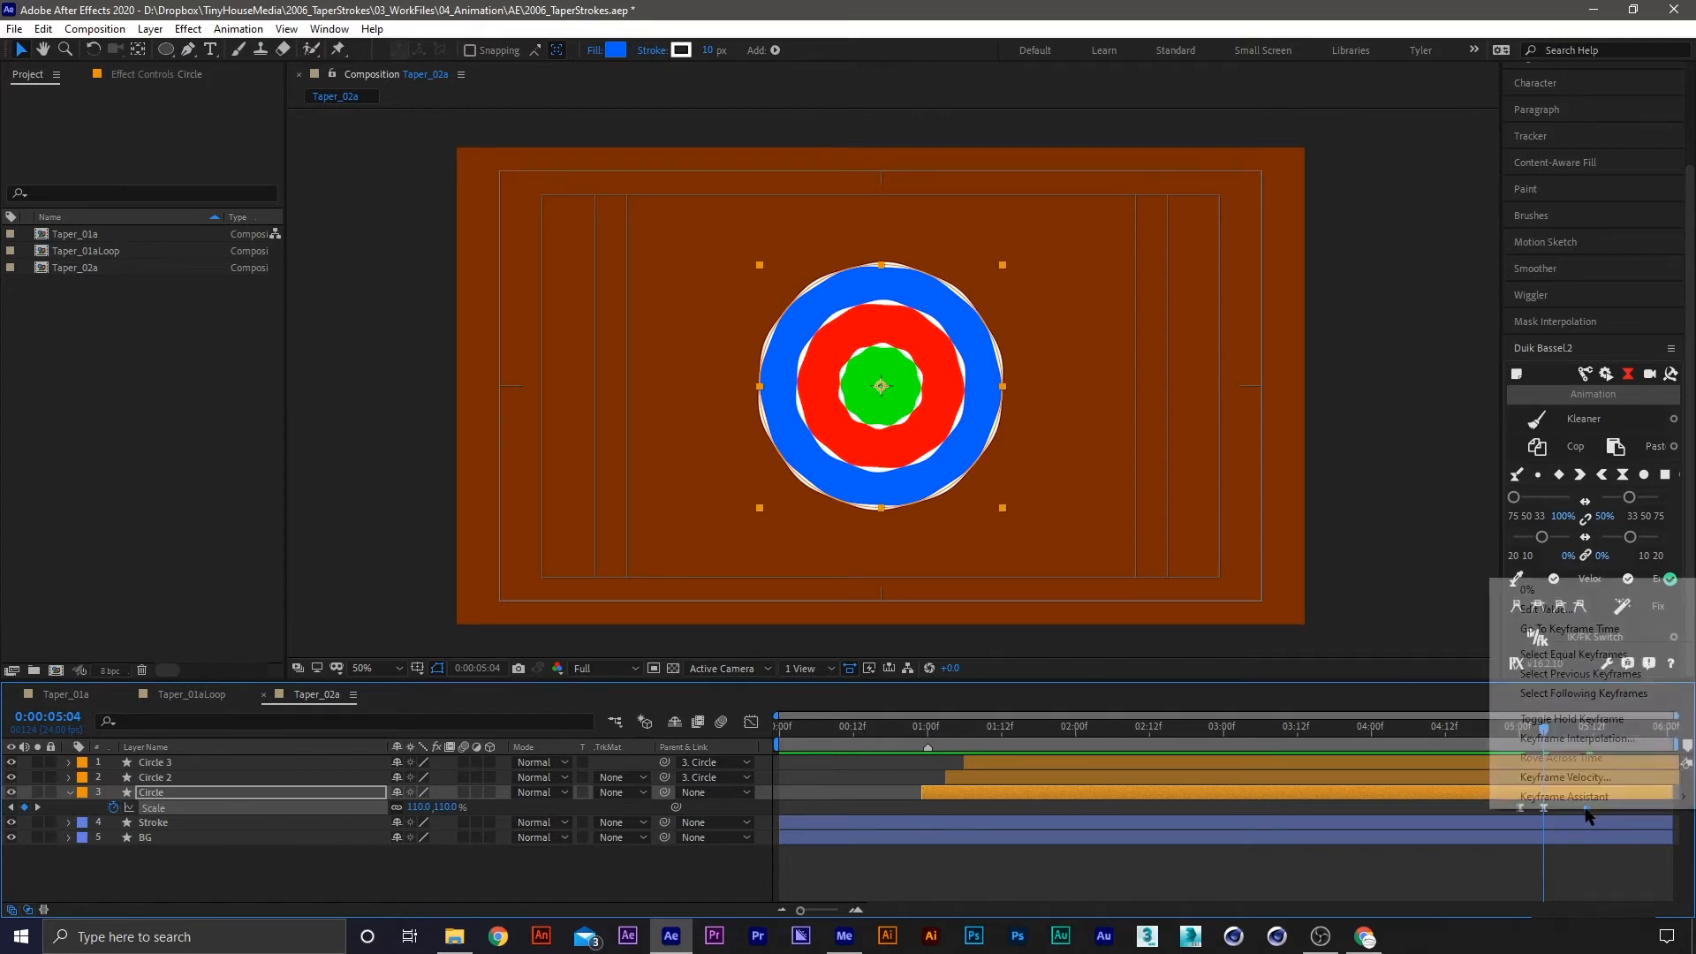
left_click(1590, 713)
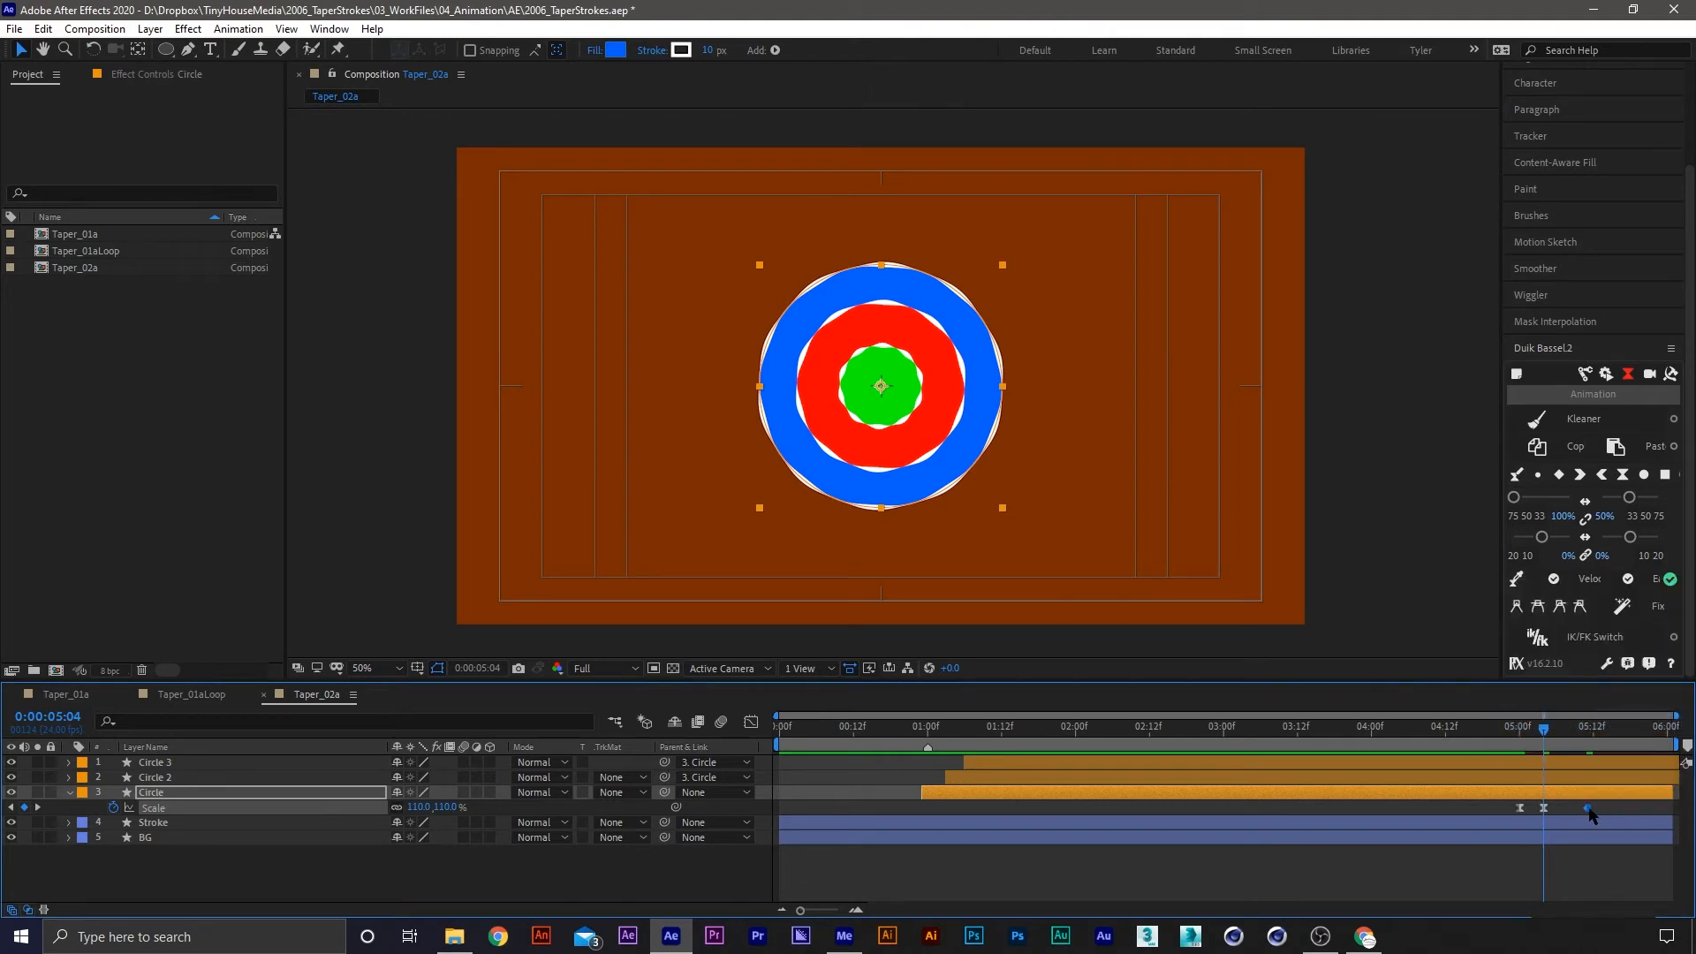
left_click(1519, 732)
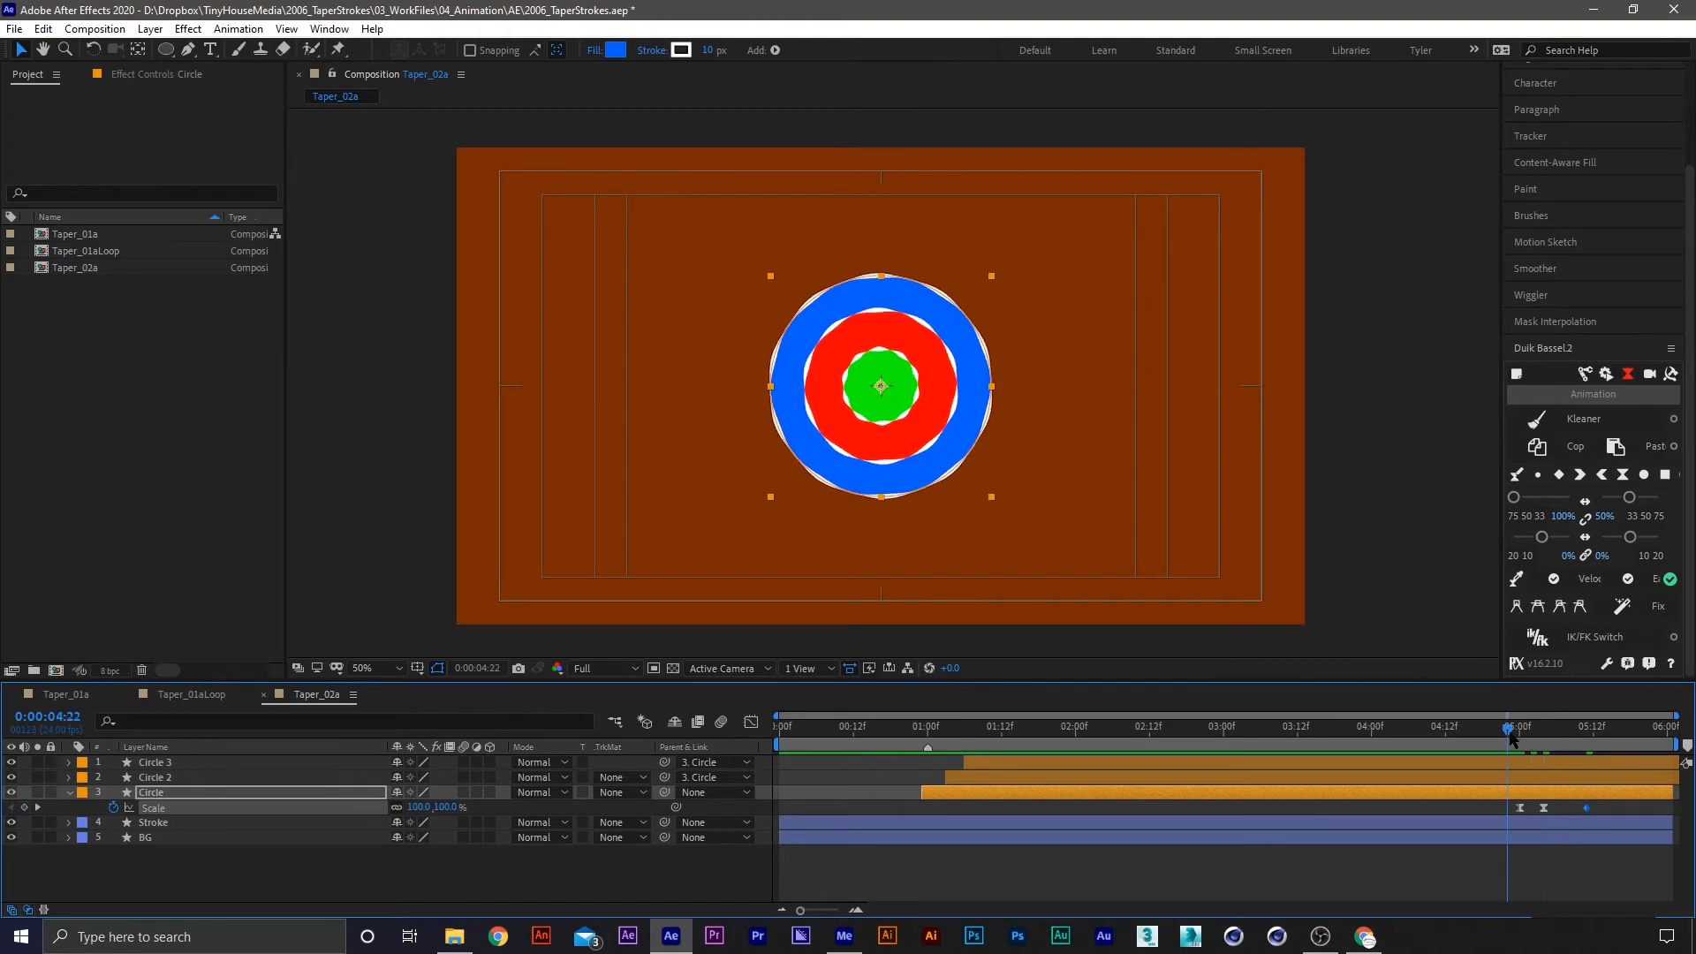
key("space")
key("space")
Set the Circle layer's Scale keyframe at 0:00:05:04 to 120%
left_click(1543, 734)
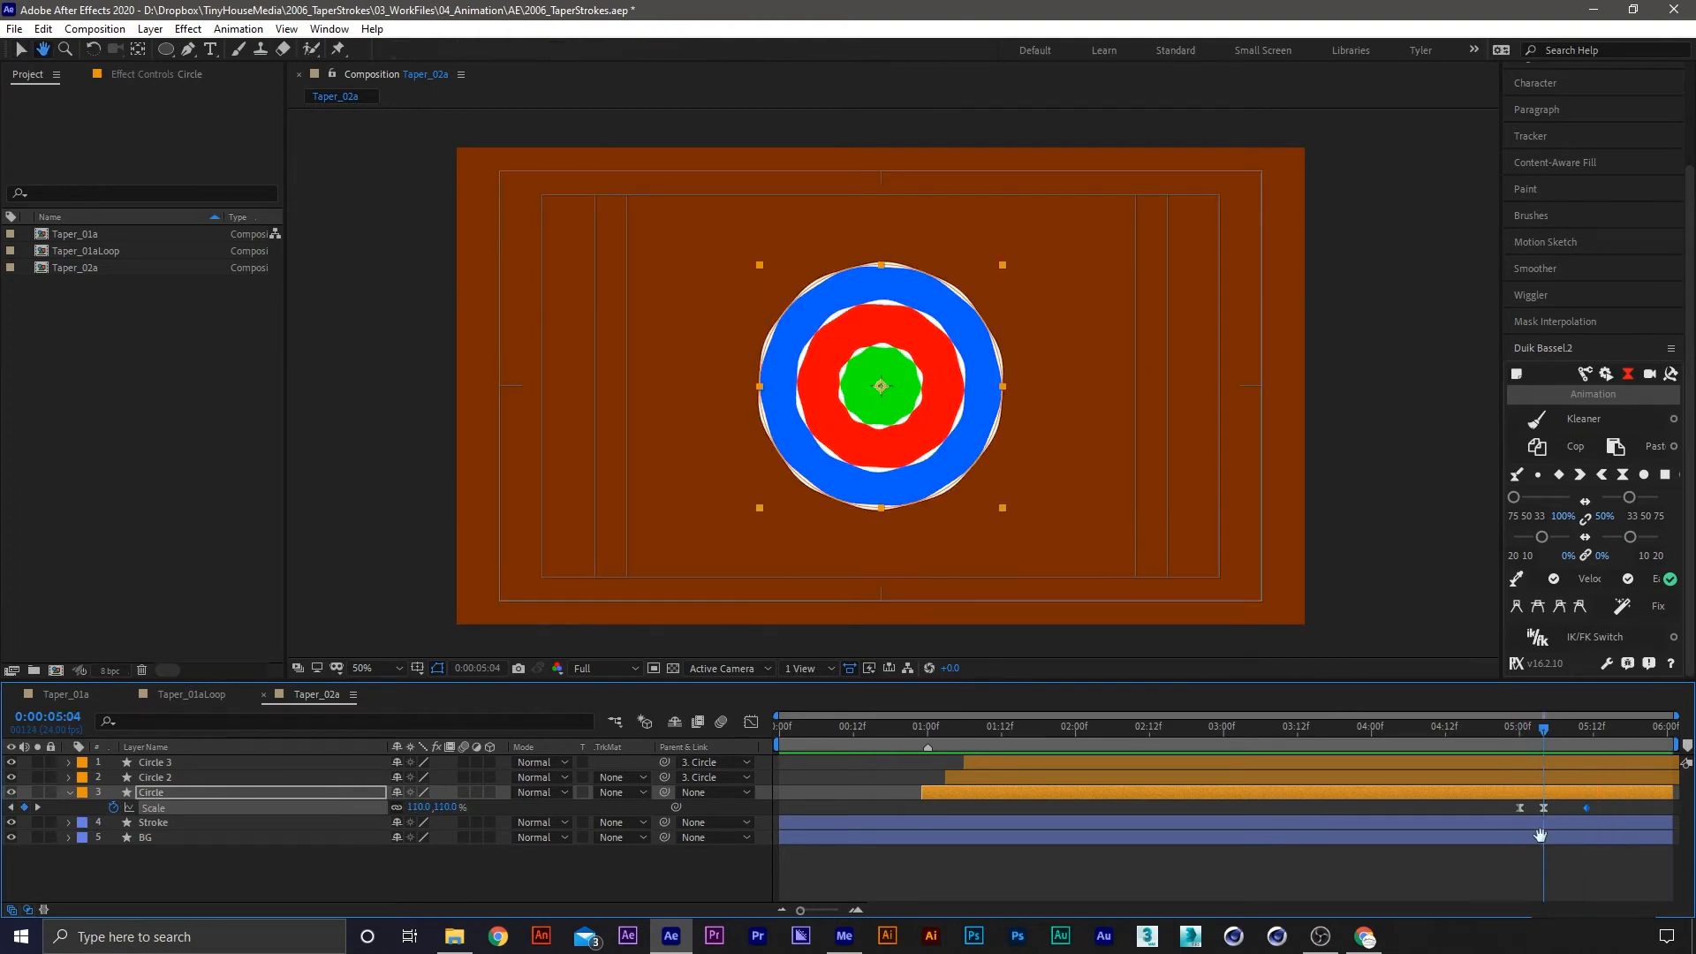
key("space")
left_click(1556, 810)
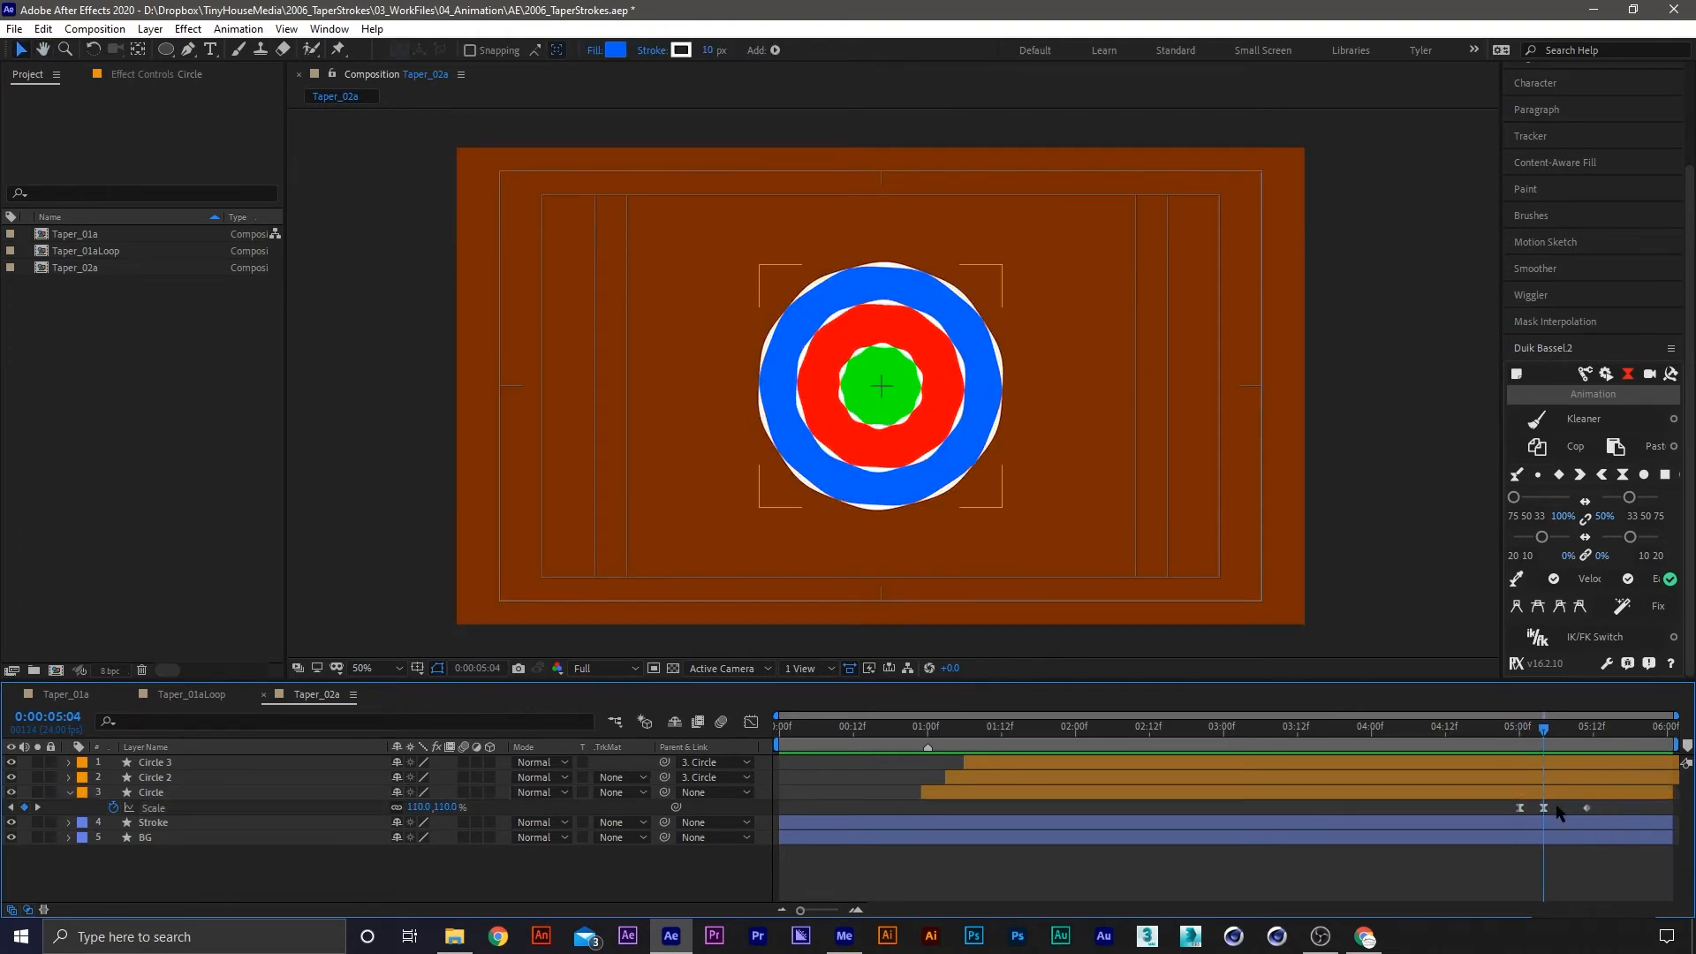
key("Return")
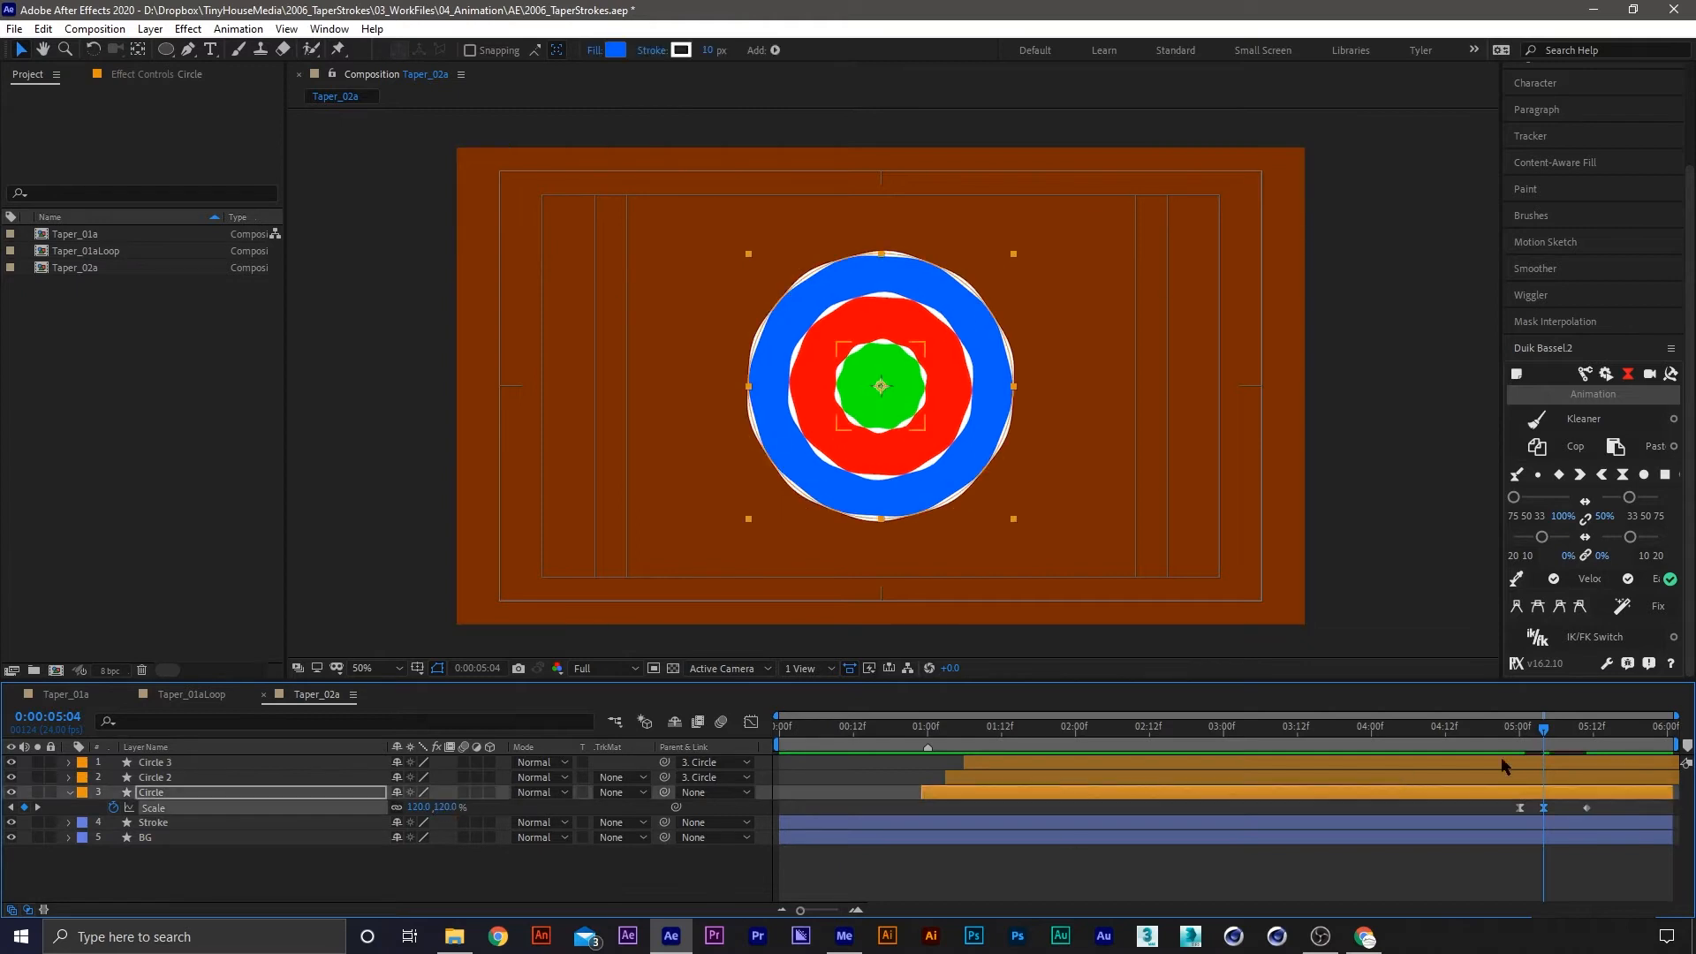
Preview the larger scale-up and shrink of the circles from about 0:00:04:09
left_click(1502, 730)
key("space")
left_click_drag(1502, 732, 1427, 732)
key("space")
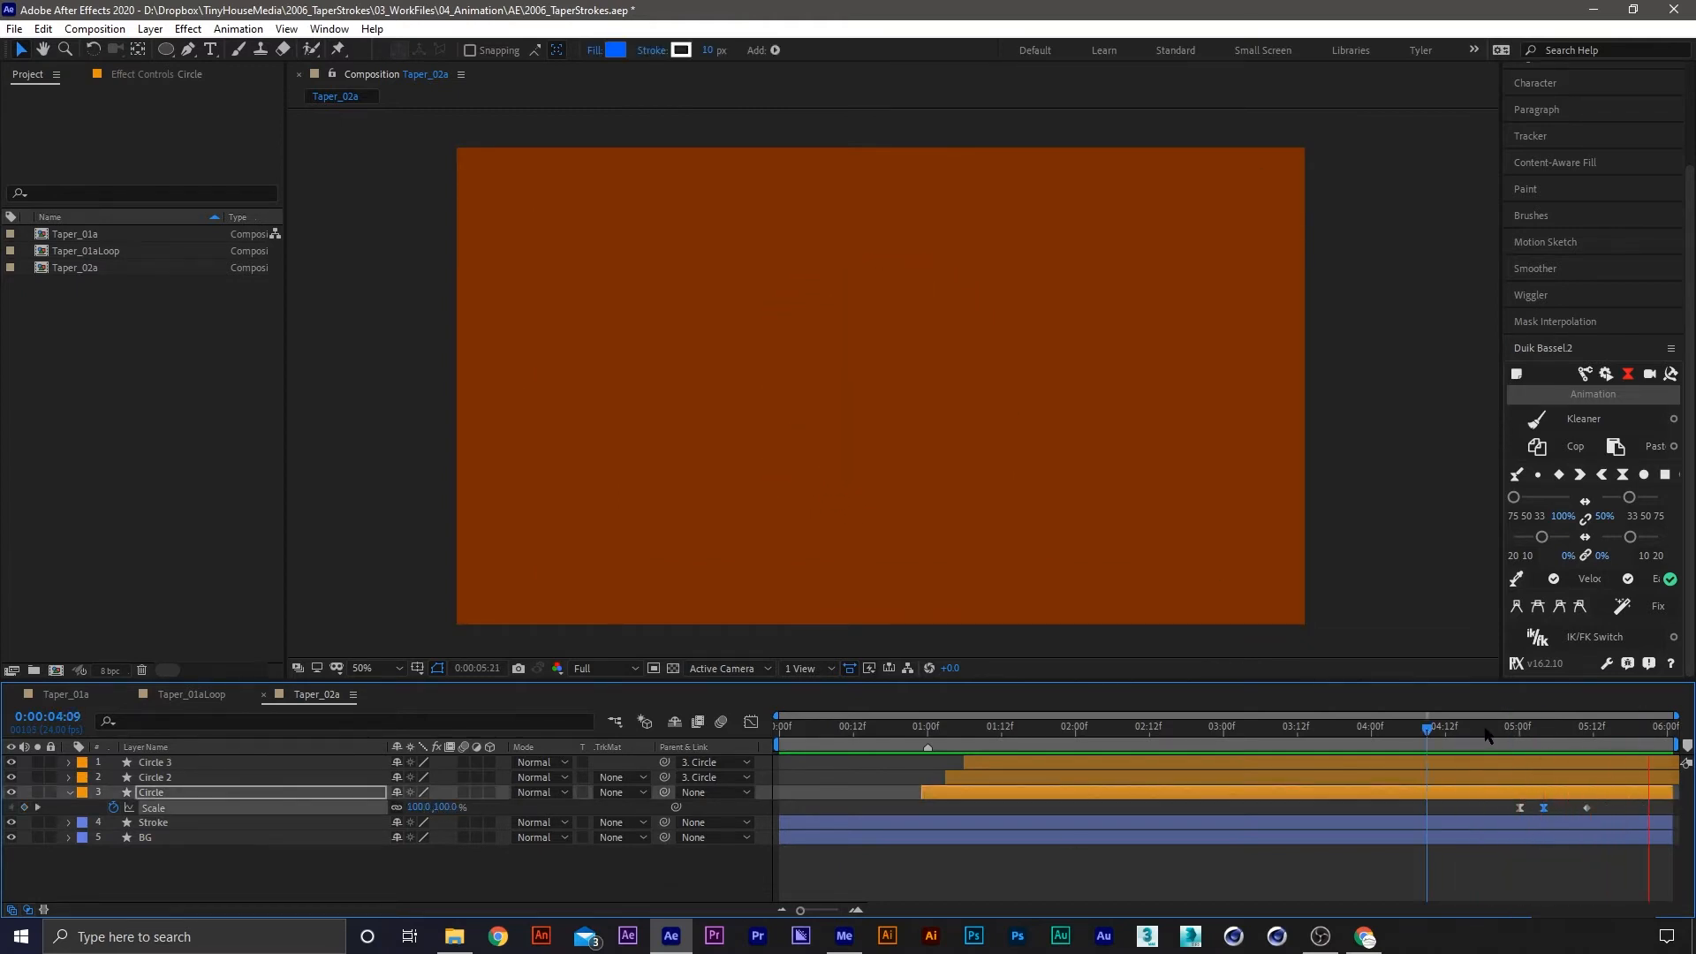
key("space")
Move the first Scale keyframe one frame earlier to 0:00:04:23, preview the motion and return to 0:00:05:04
left_click_drag(1519, 807, 1508, 809)
key("space")
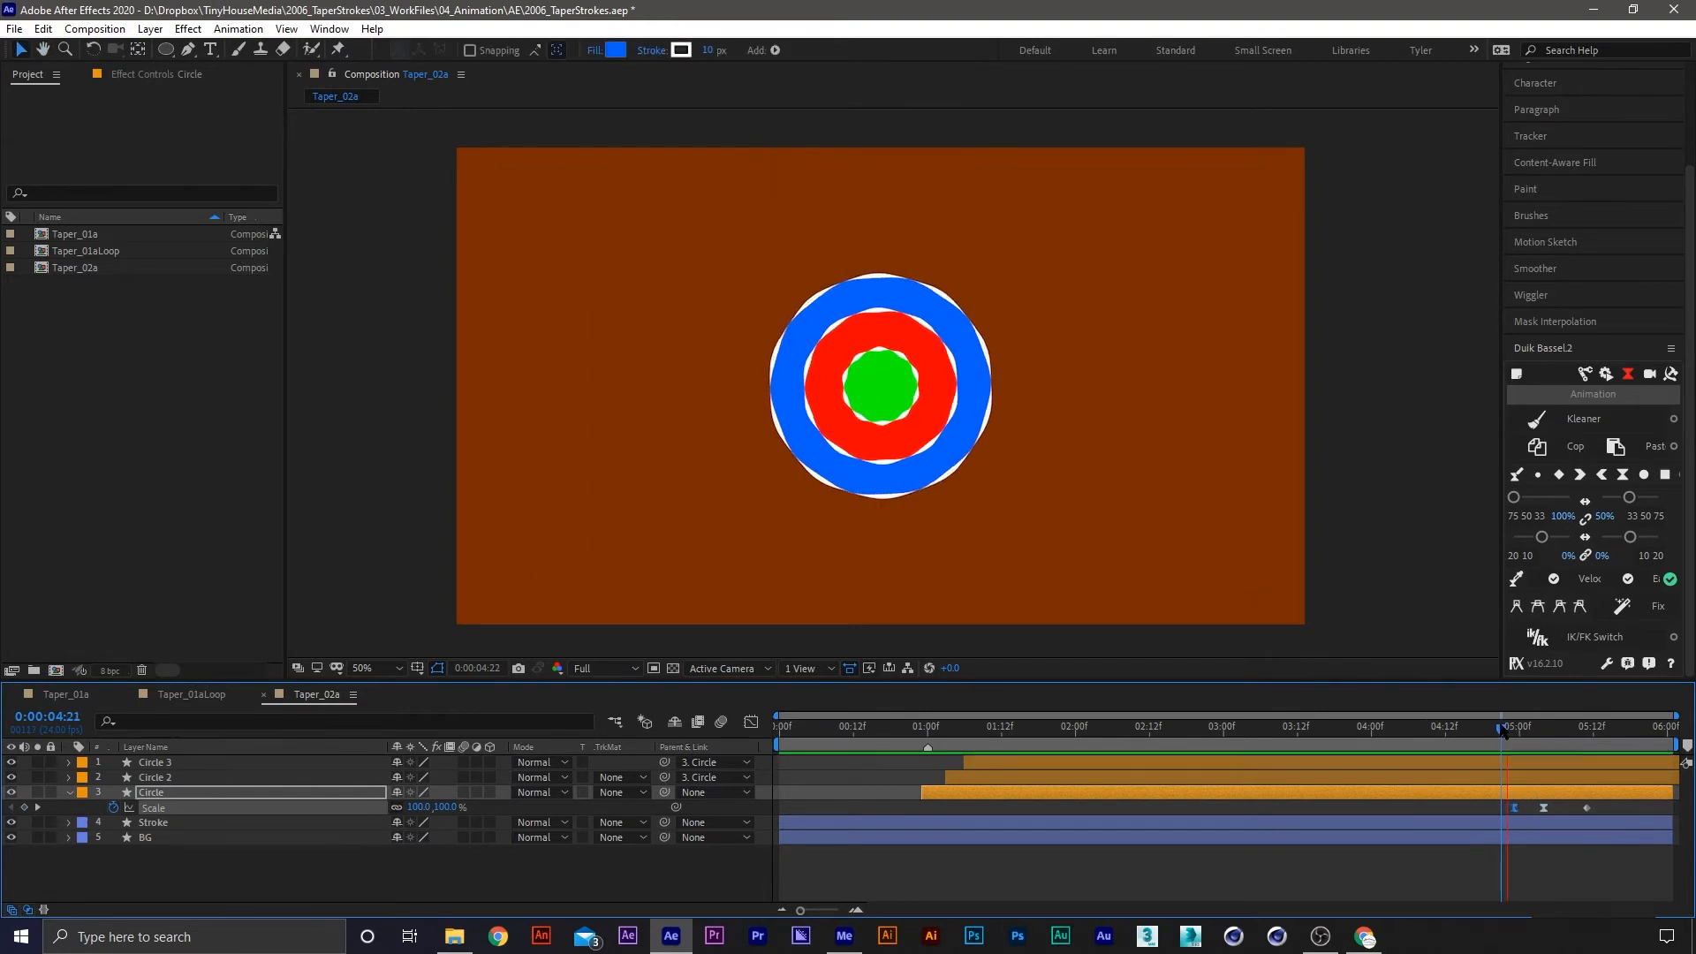
left_click_drag(1500, 728, 1550, 739)
key("space")
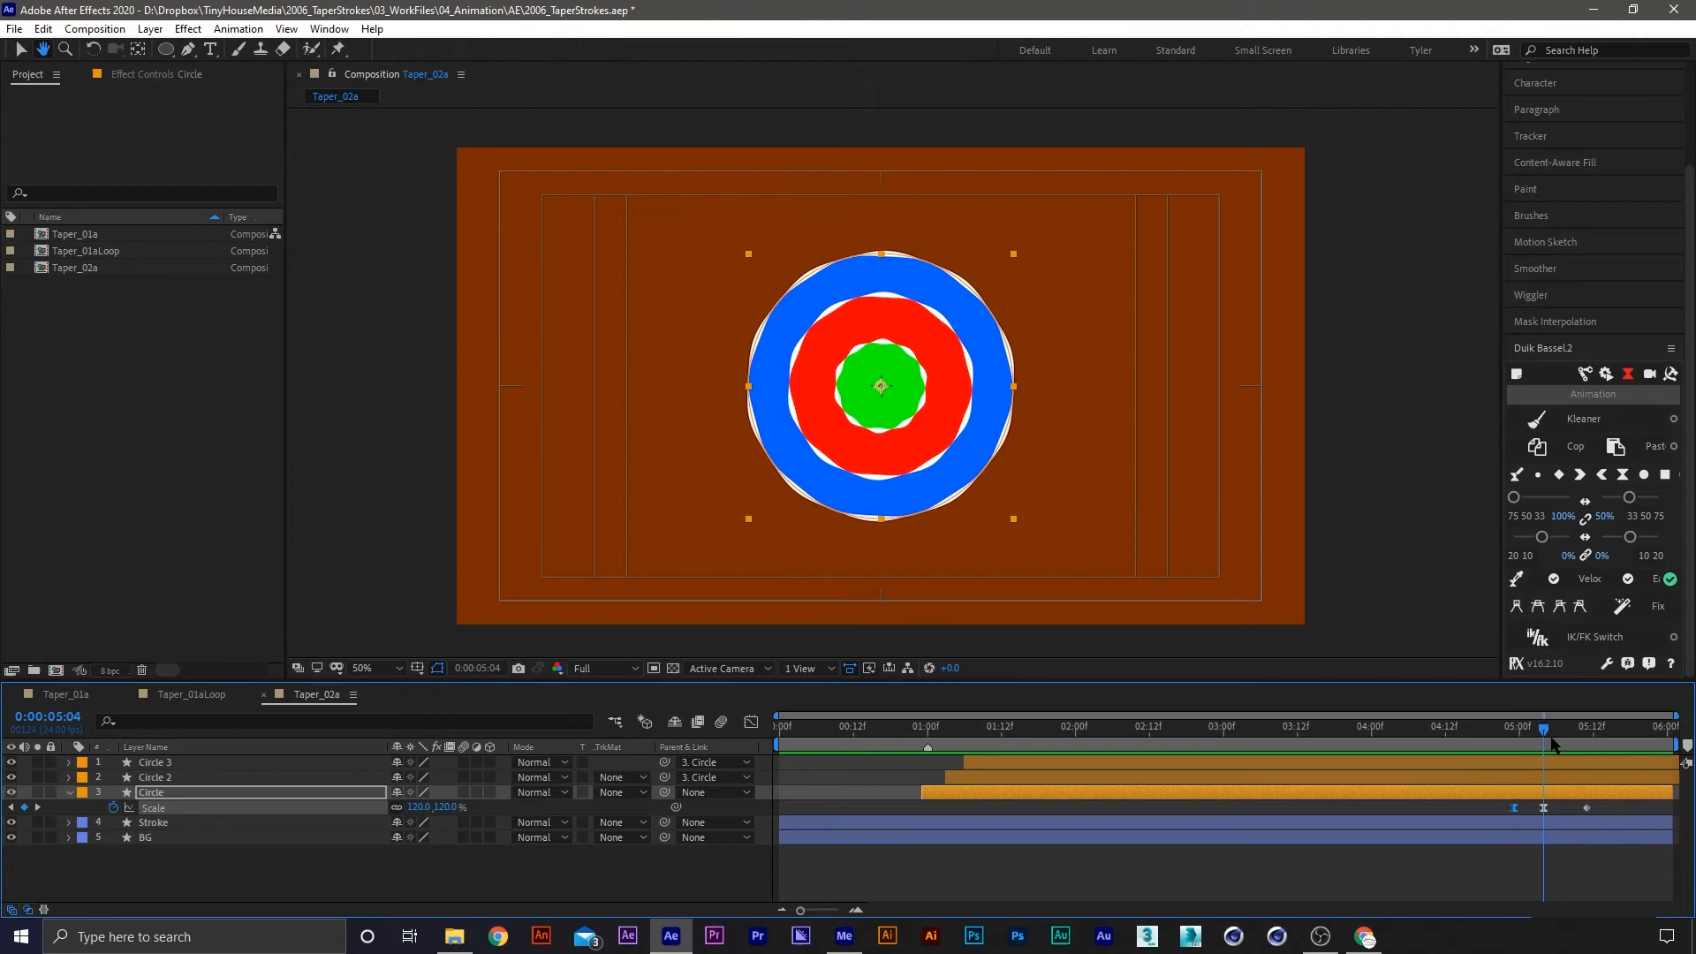
Apply Duik easing of 75% on both sides to the Circle layer's Scale keyframe at 0:00:05:04
left_click(1543, 807)
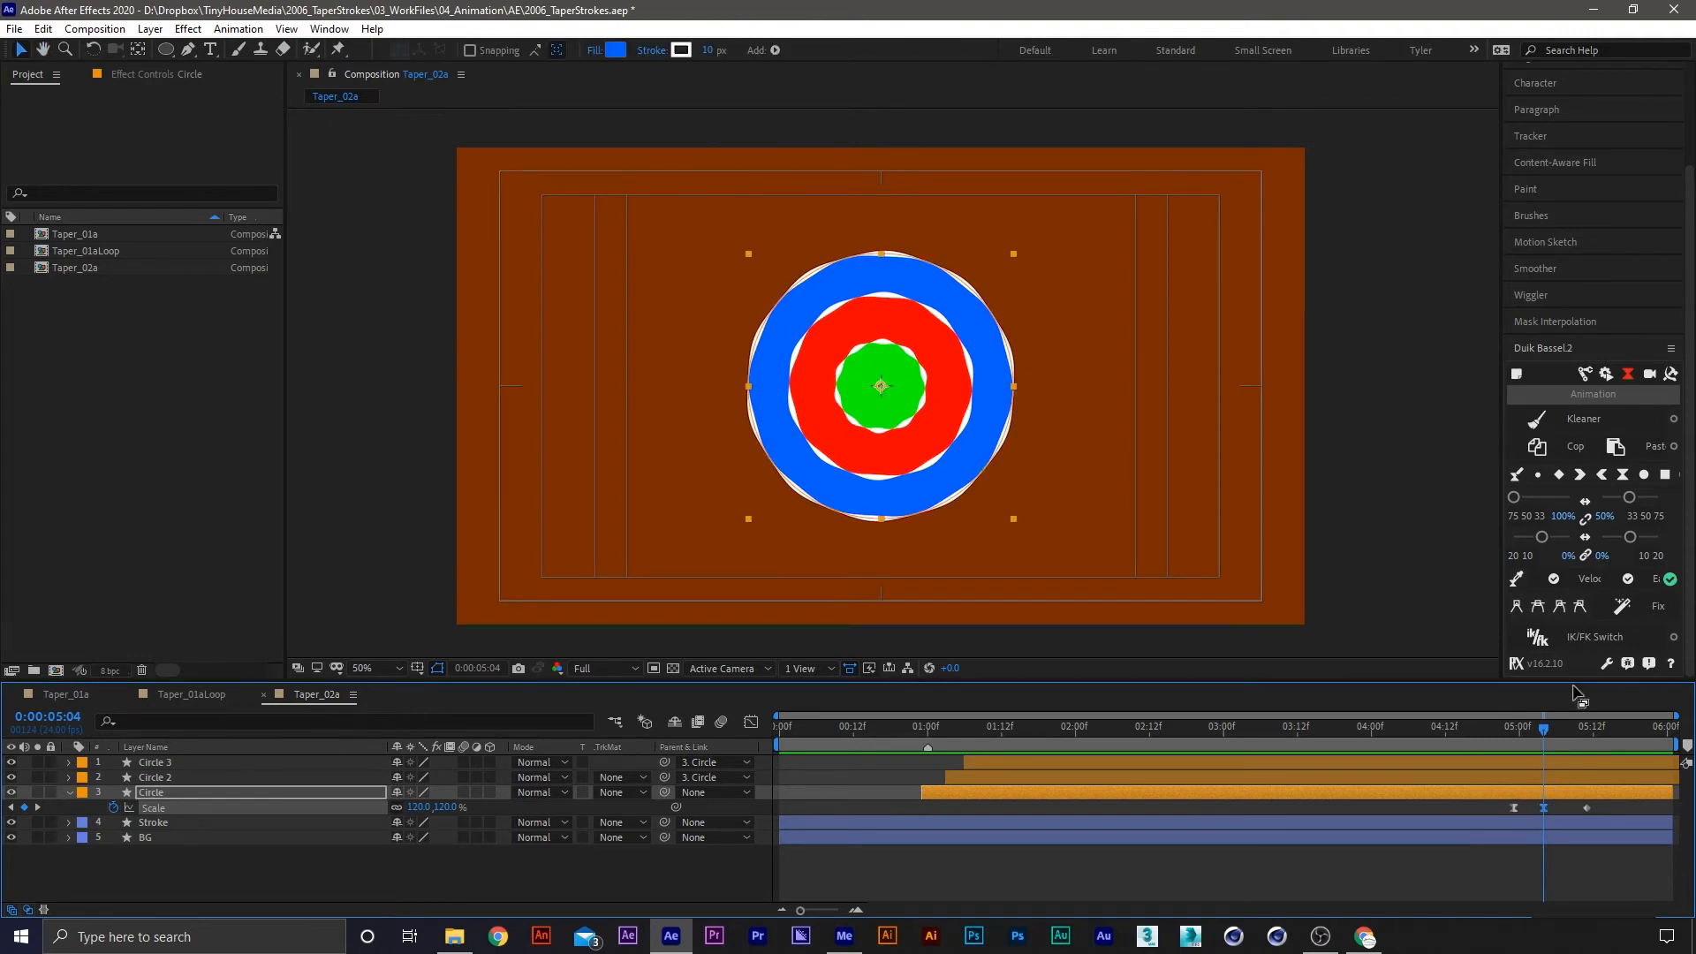
left_click(1563, 519)
type("75")
left_click(1605, 516)
type("75")
left_click(1622, 477)
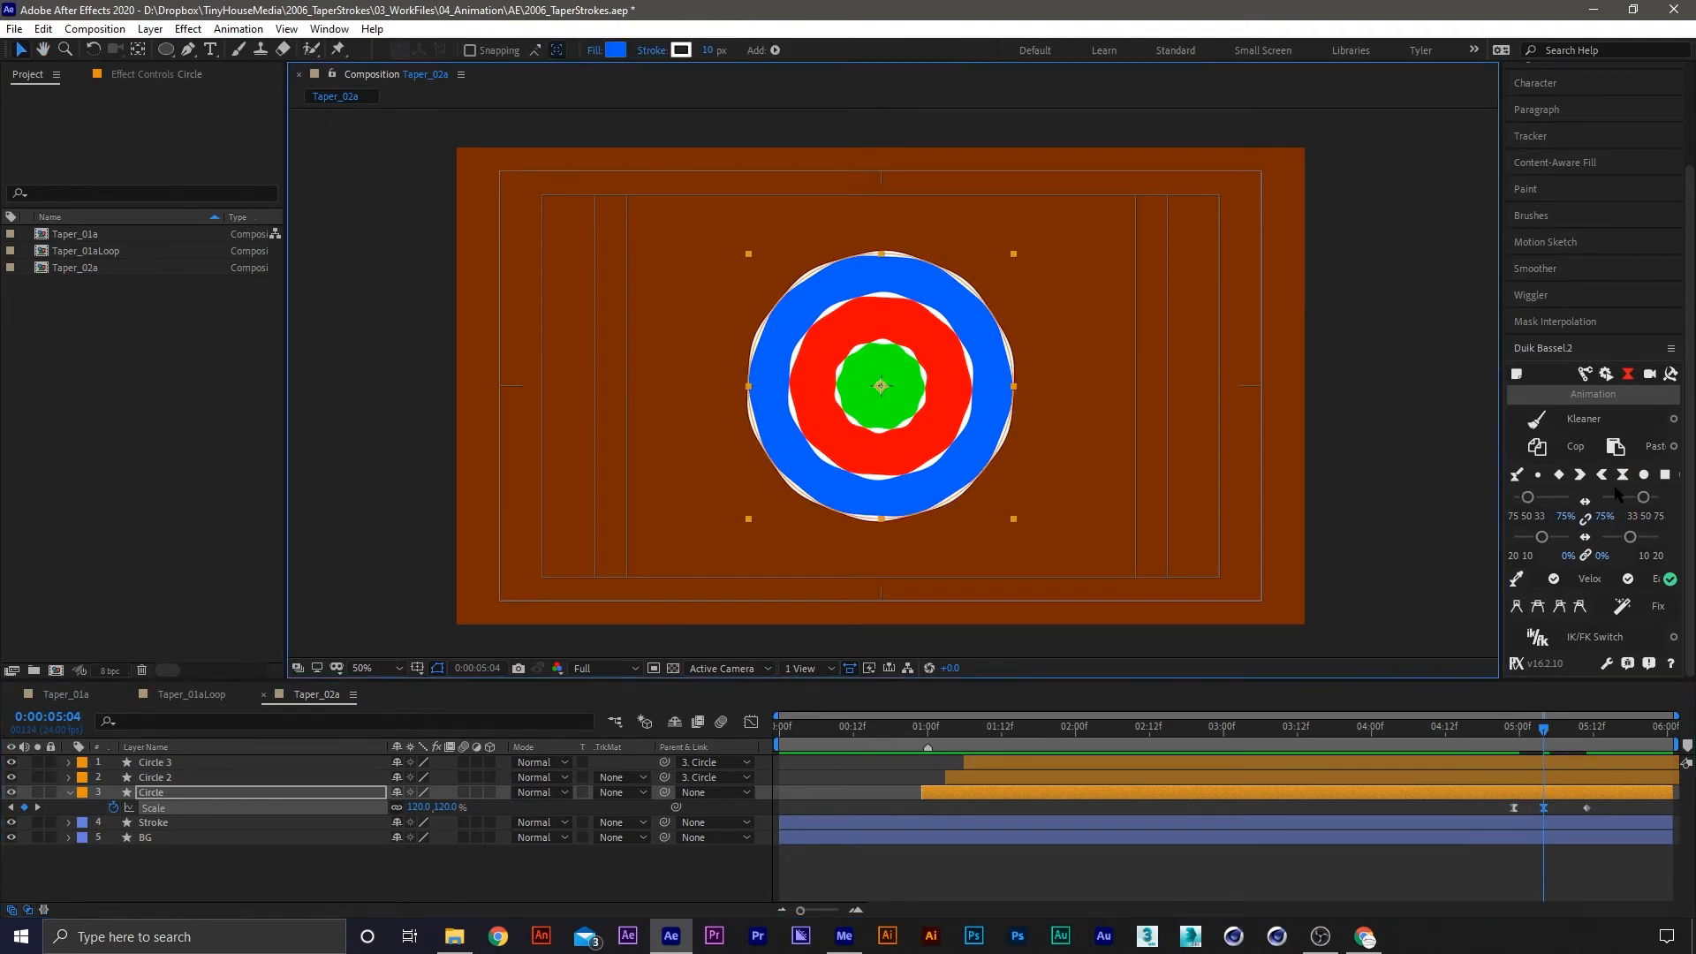
Preview the circles' eased scale-out and save the project
left_click(1497, 727)
key("space")
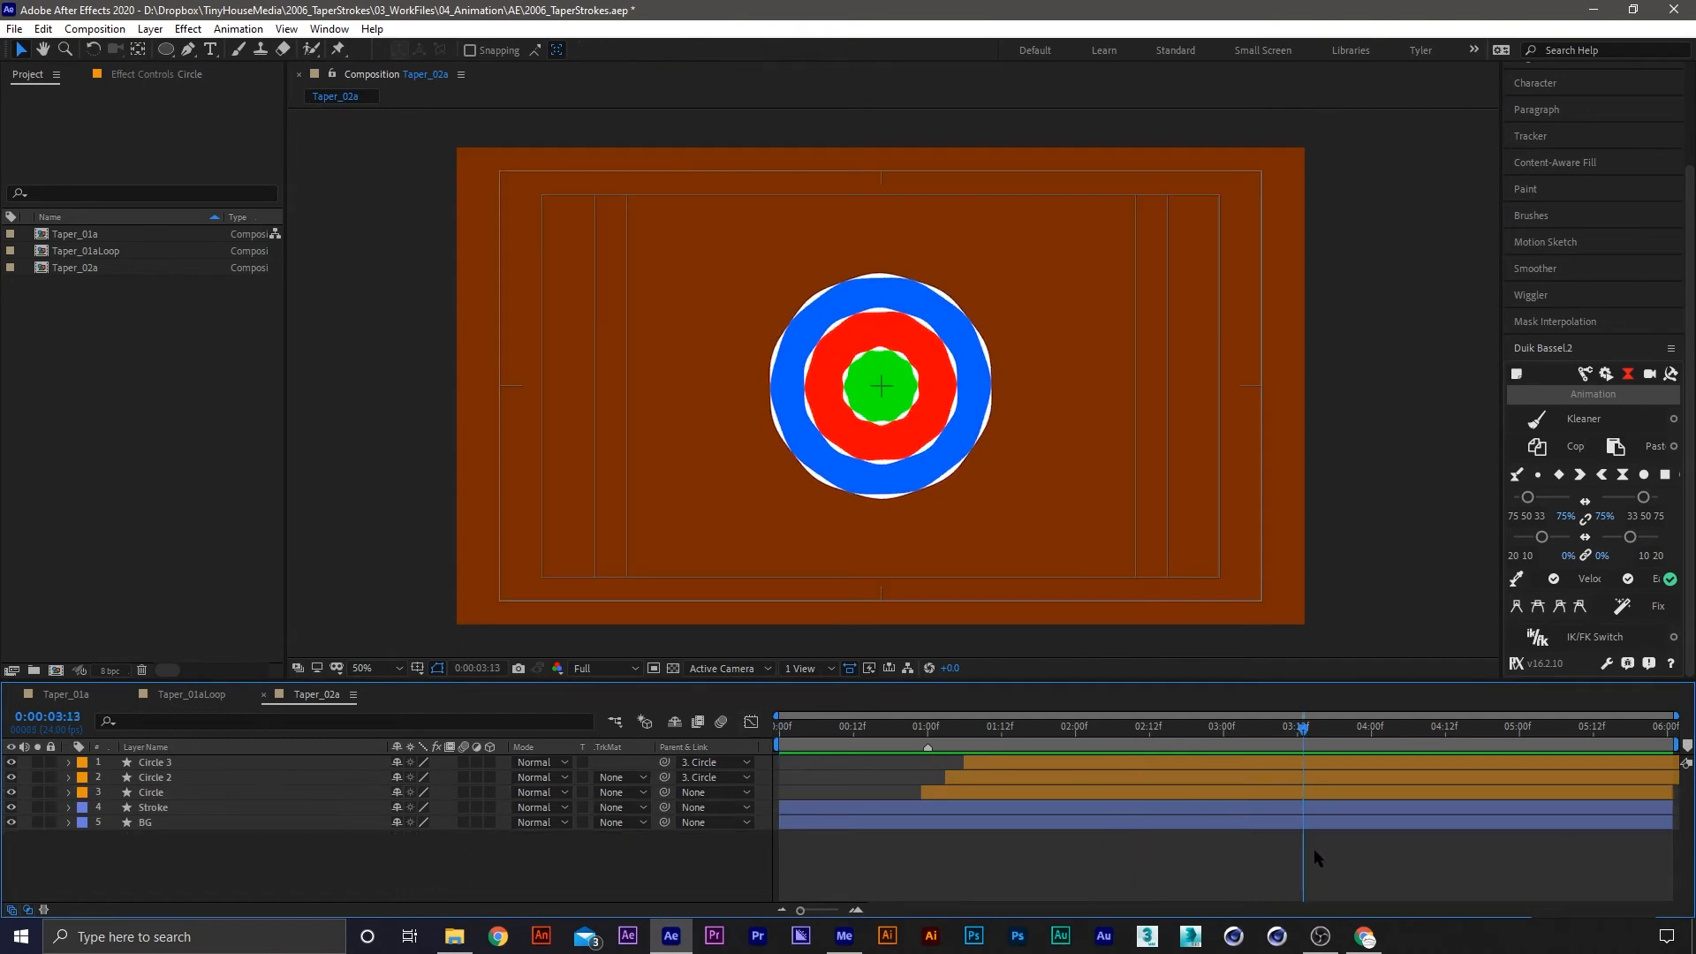
key("ctrl+s")
left_click(1367, 729)
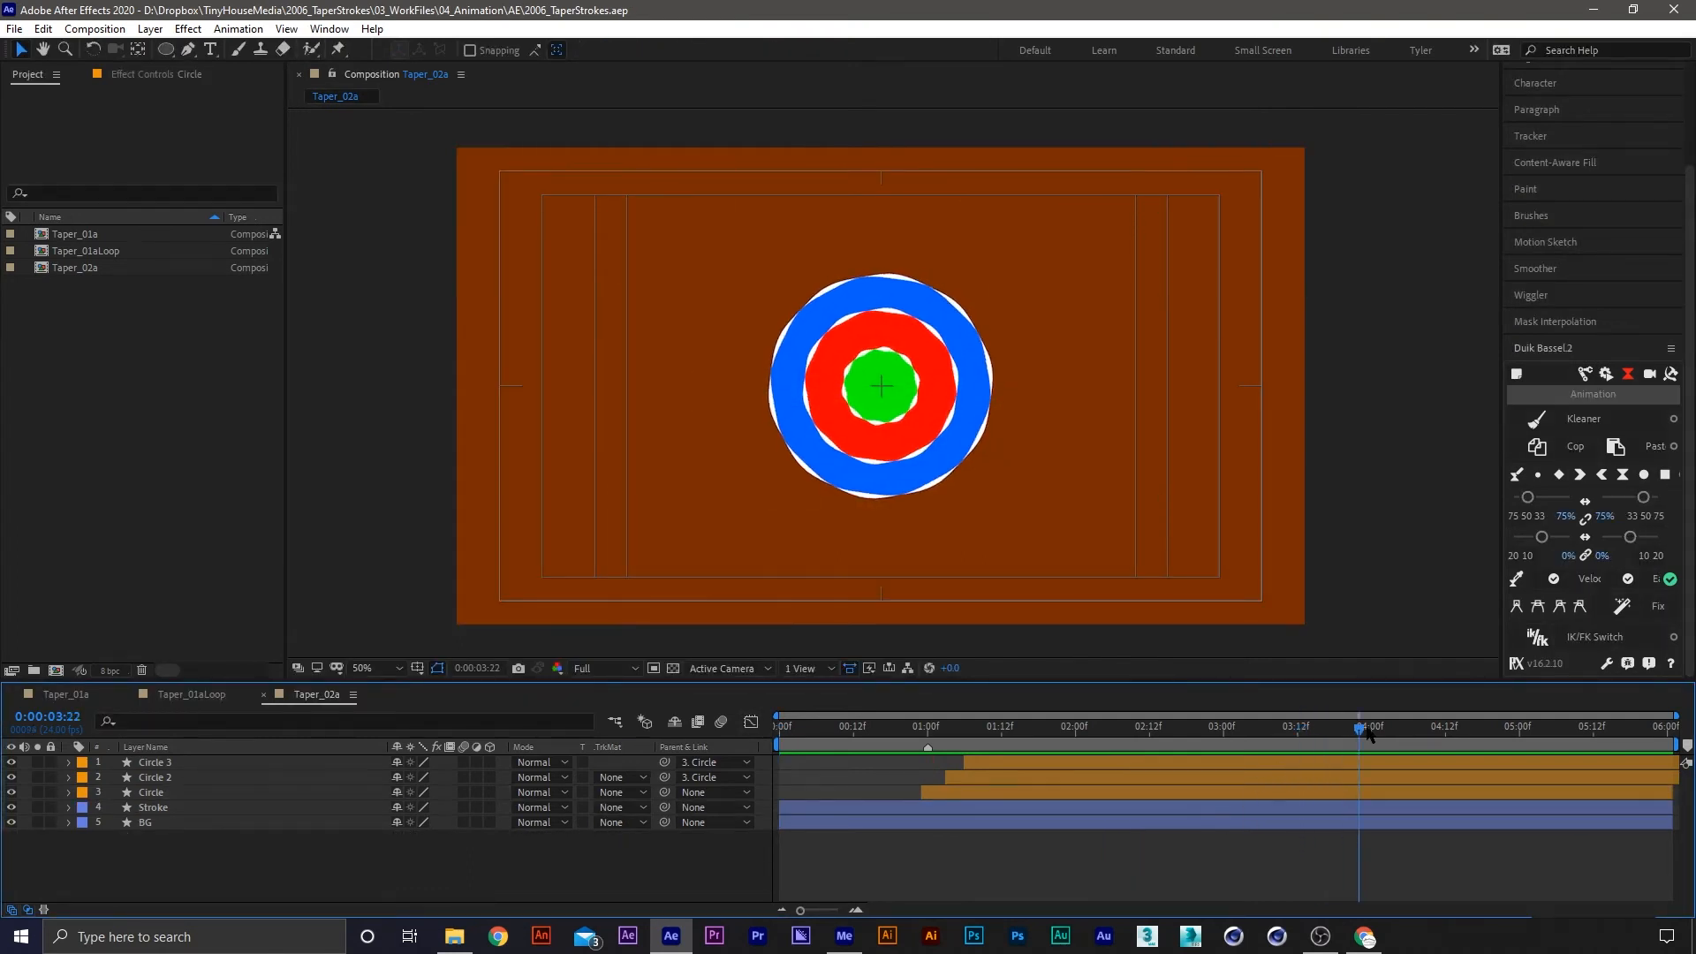
left_click_drag(1367, 731, 1519, 746)
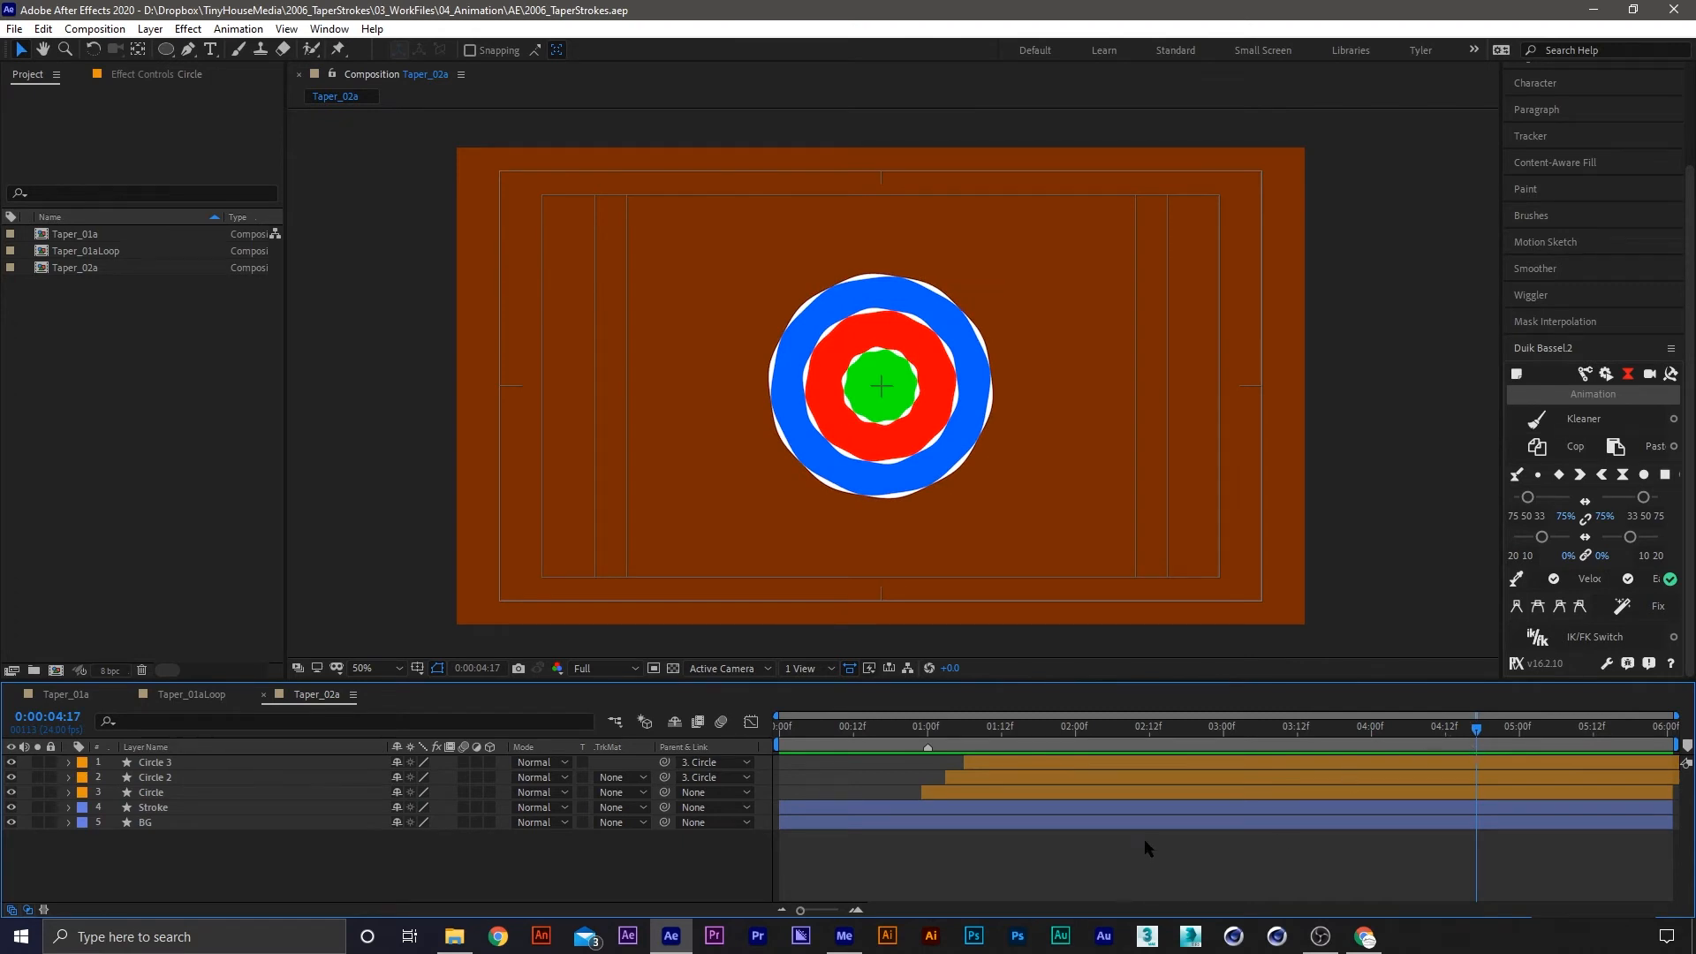
key("space")
Add a composition-sized rectangle shape layer and place it between the Stroke and BG layers
left_click(165, 50)
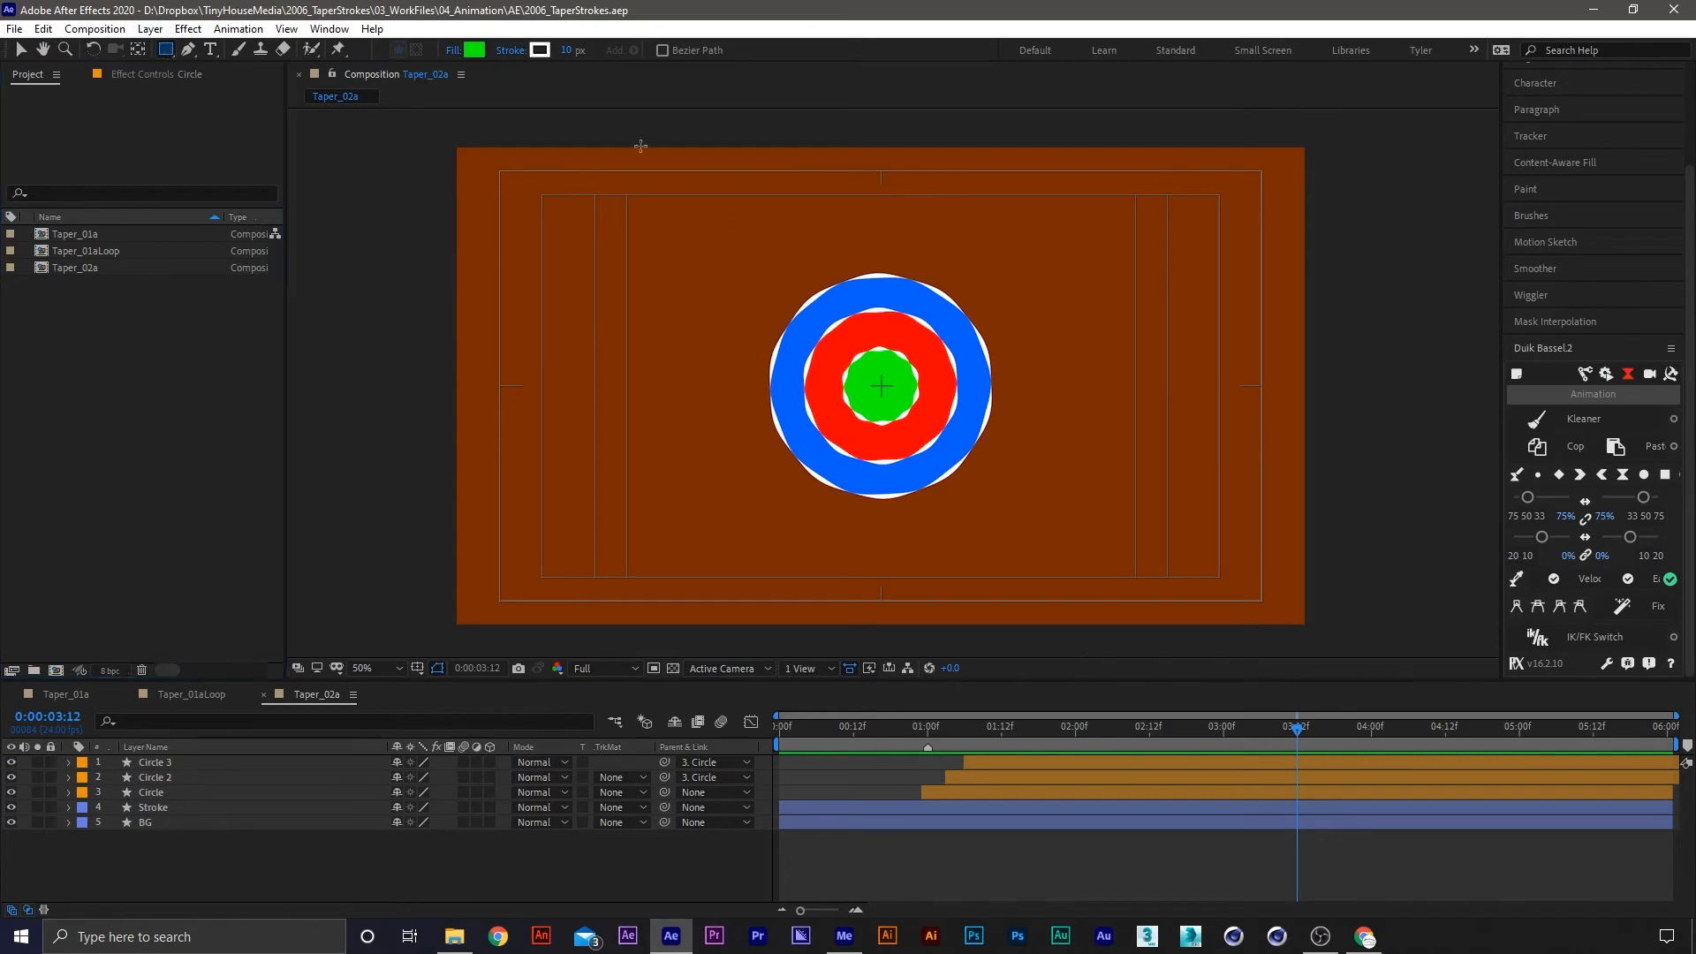
double_click(165, 49)
left_click_drag(184, 762, 181, 830)
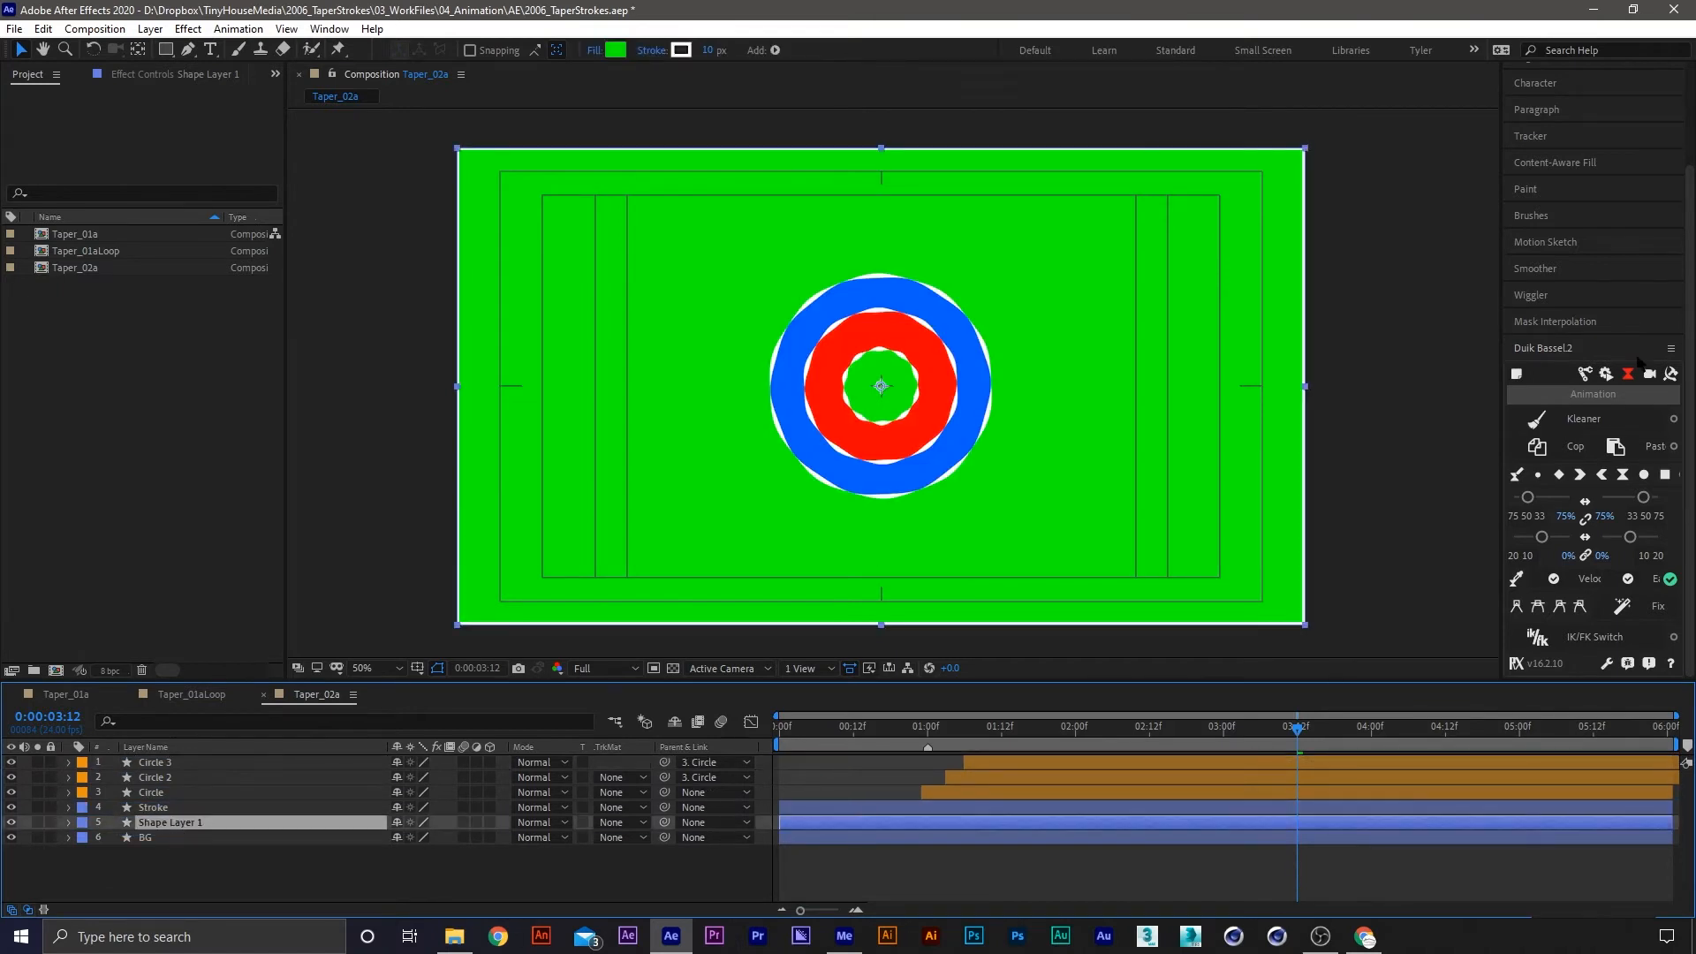
Find the noise effects by searching for "nois" and apply Fractal Noise to Shape Layer 1
left_click(1544, 350)
left_click(1549, 132)
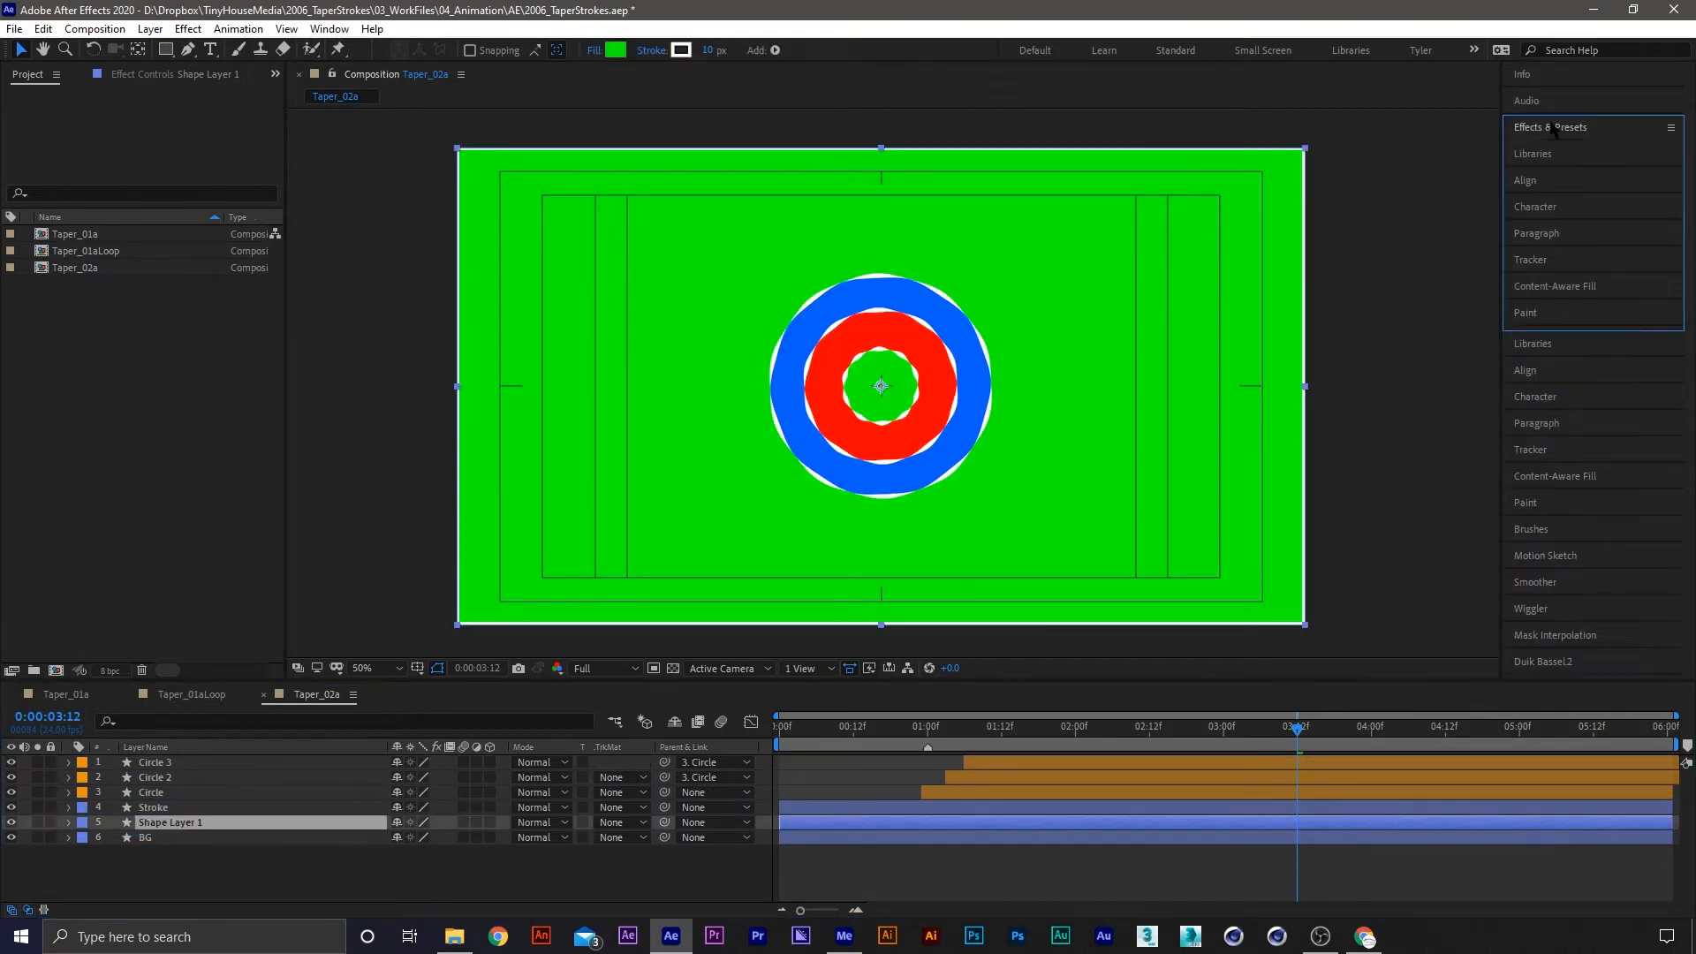
double_click(1593, 231)
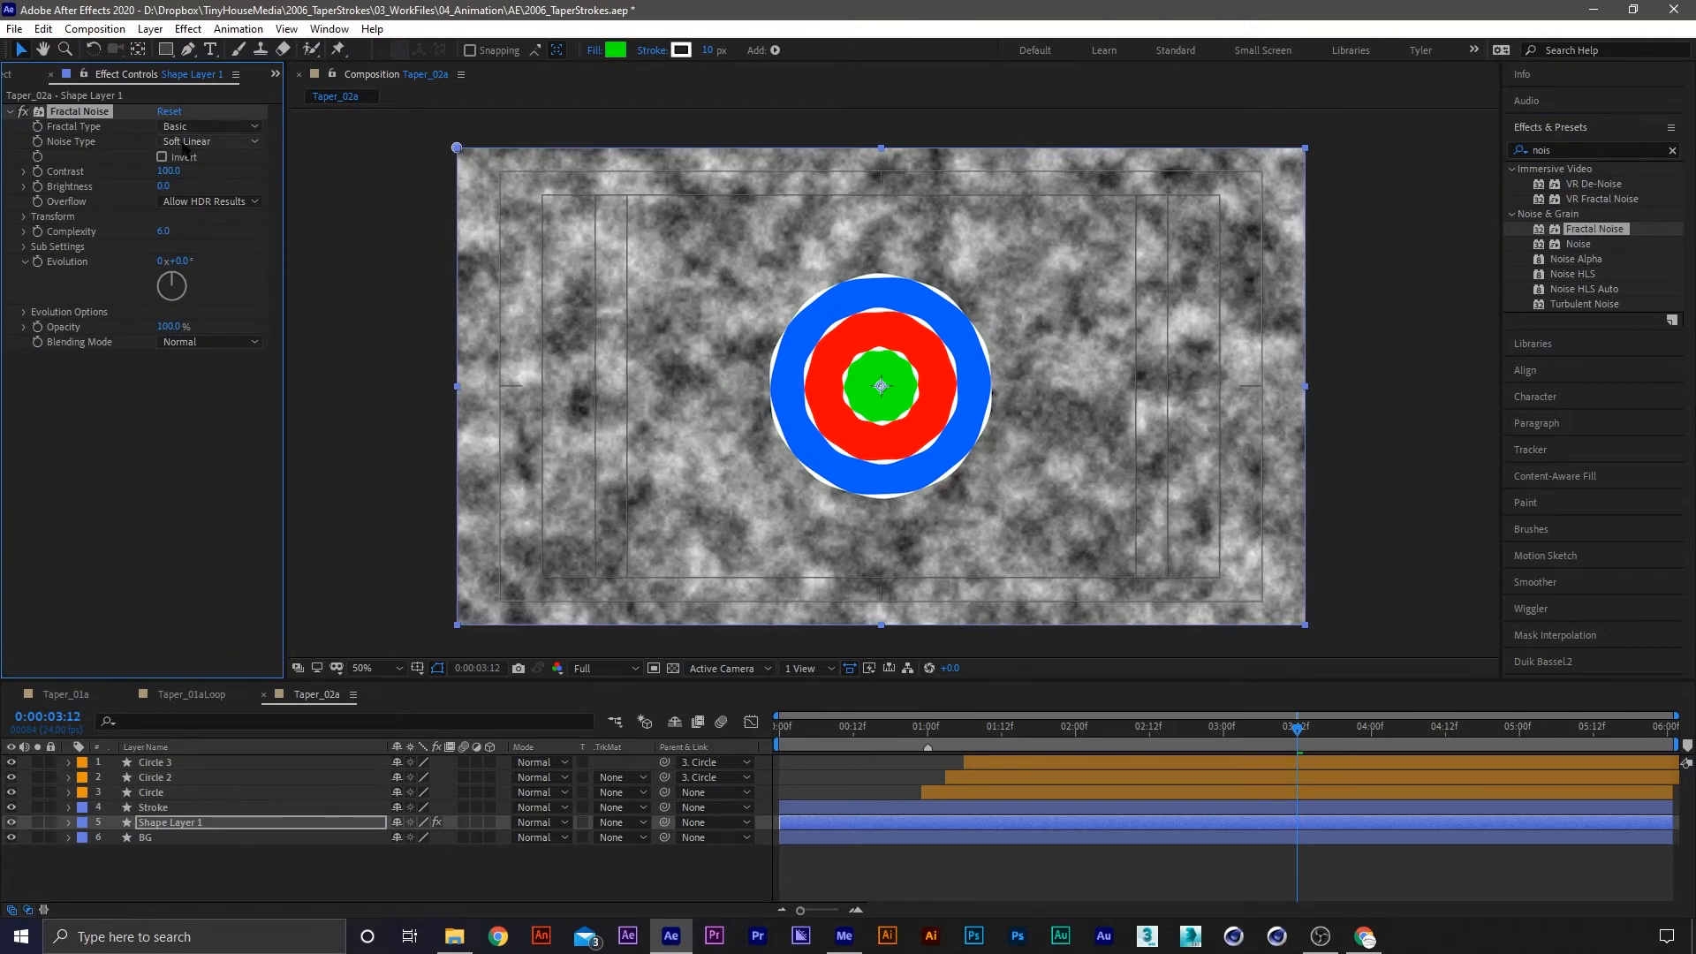
Set the Fractal Noise Contrast to 800 and Brightness to -99
type("800")
key("Return")
left_click(164, 186)
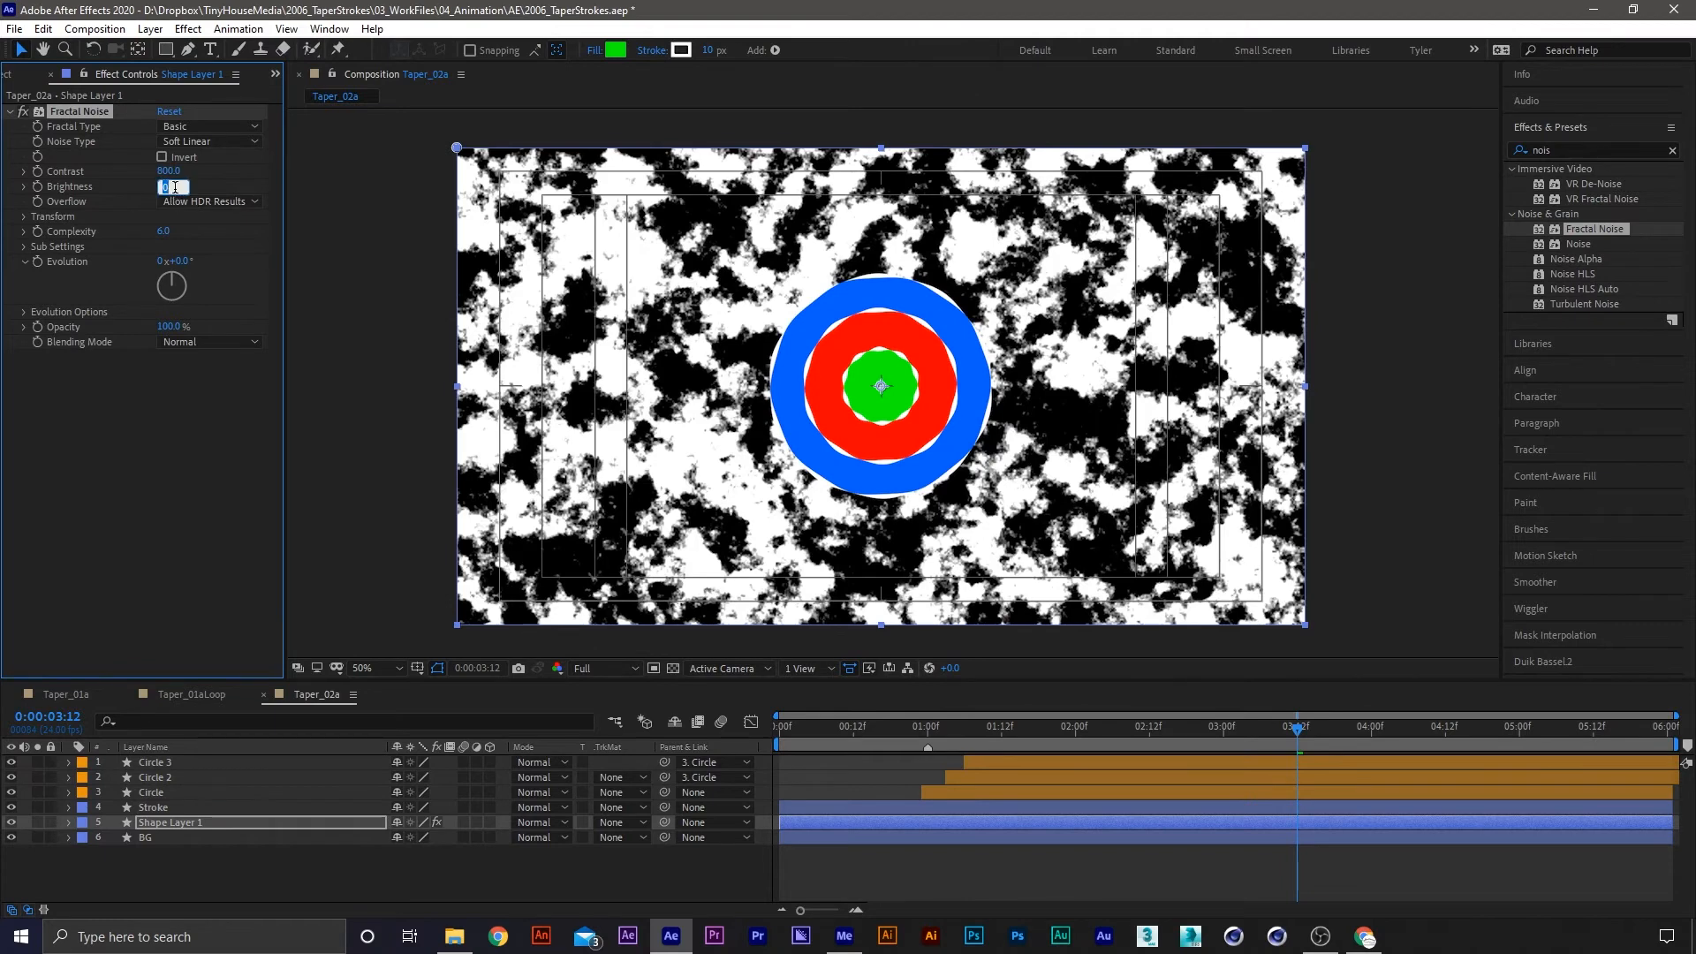
key("Return")
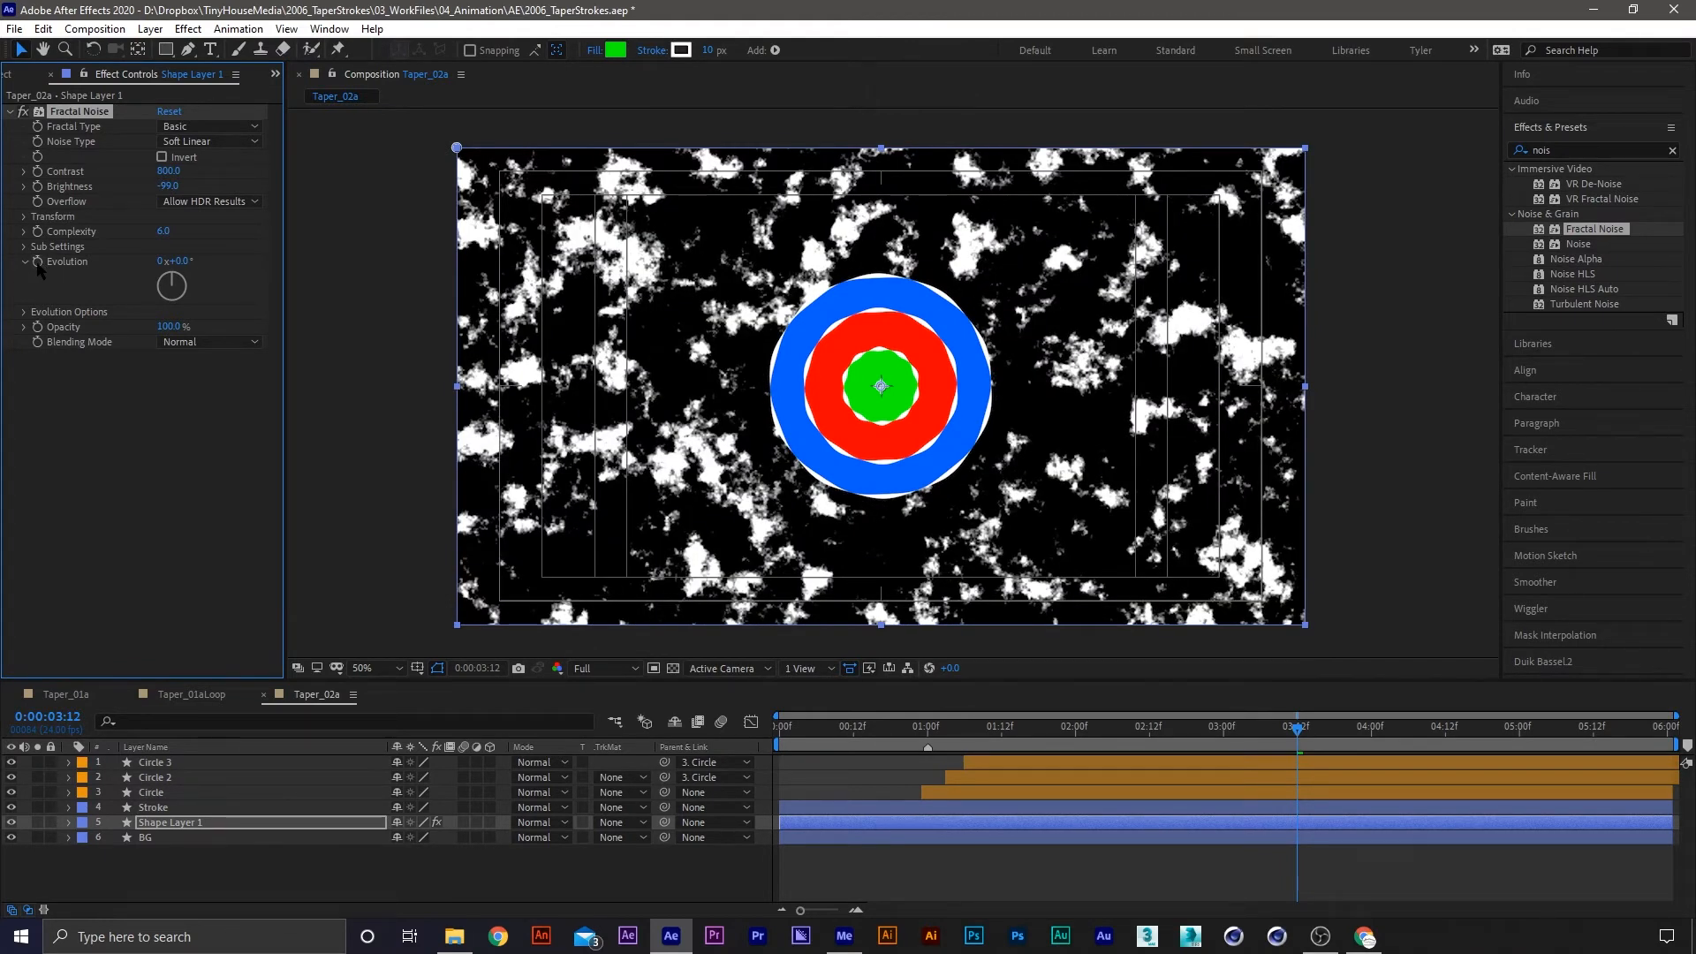
left_click(209, 263)
mouse_move(182, 262)
left_mouse_down()
mouse_move(296, 263)
mouse_move(177, 262)
left_mouse_up()
key("ctrl+z")
Enable keyframing for the Fractal Noise Evolution at 0:00:03:12
left_click(37, 262)
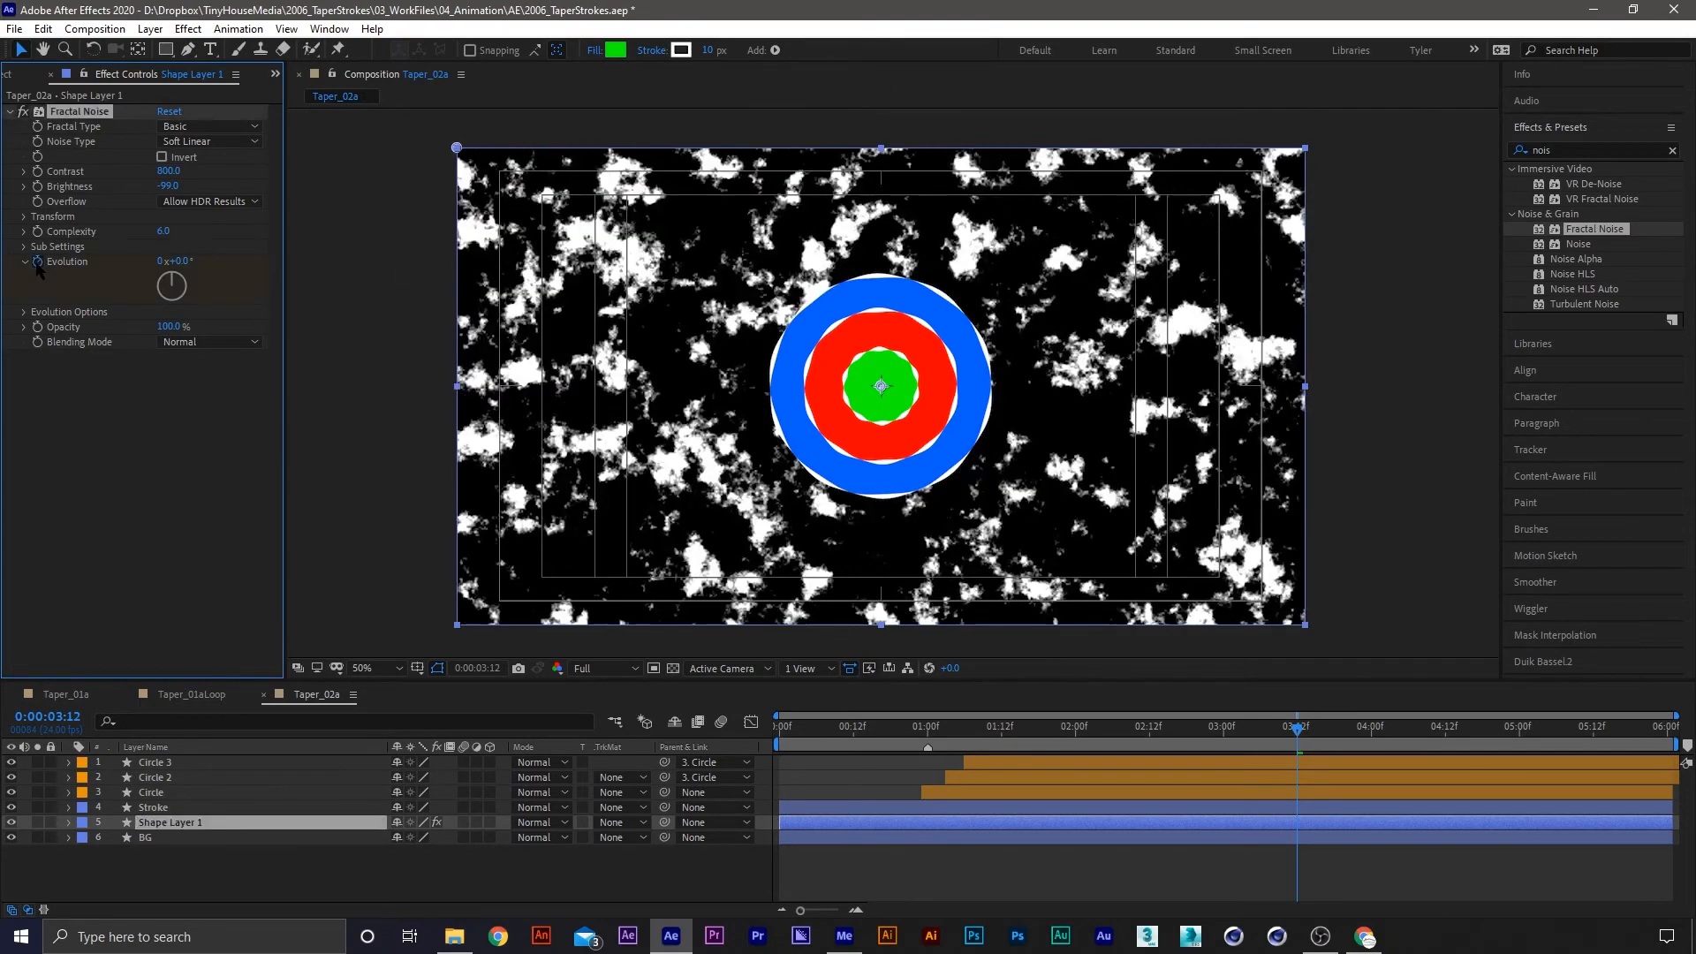
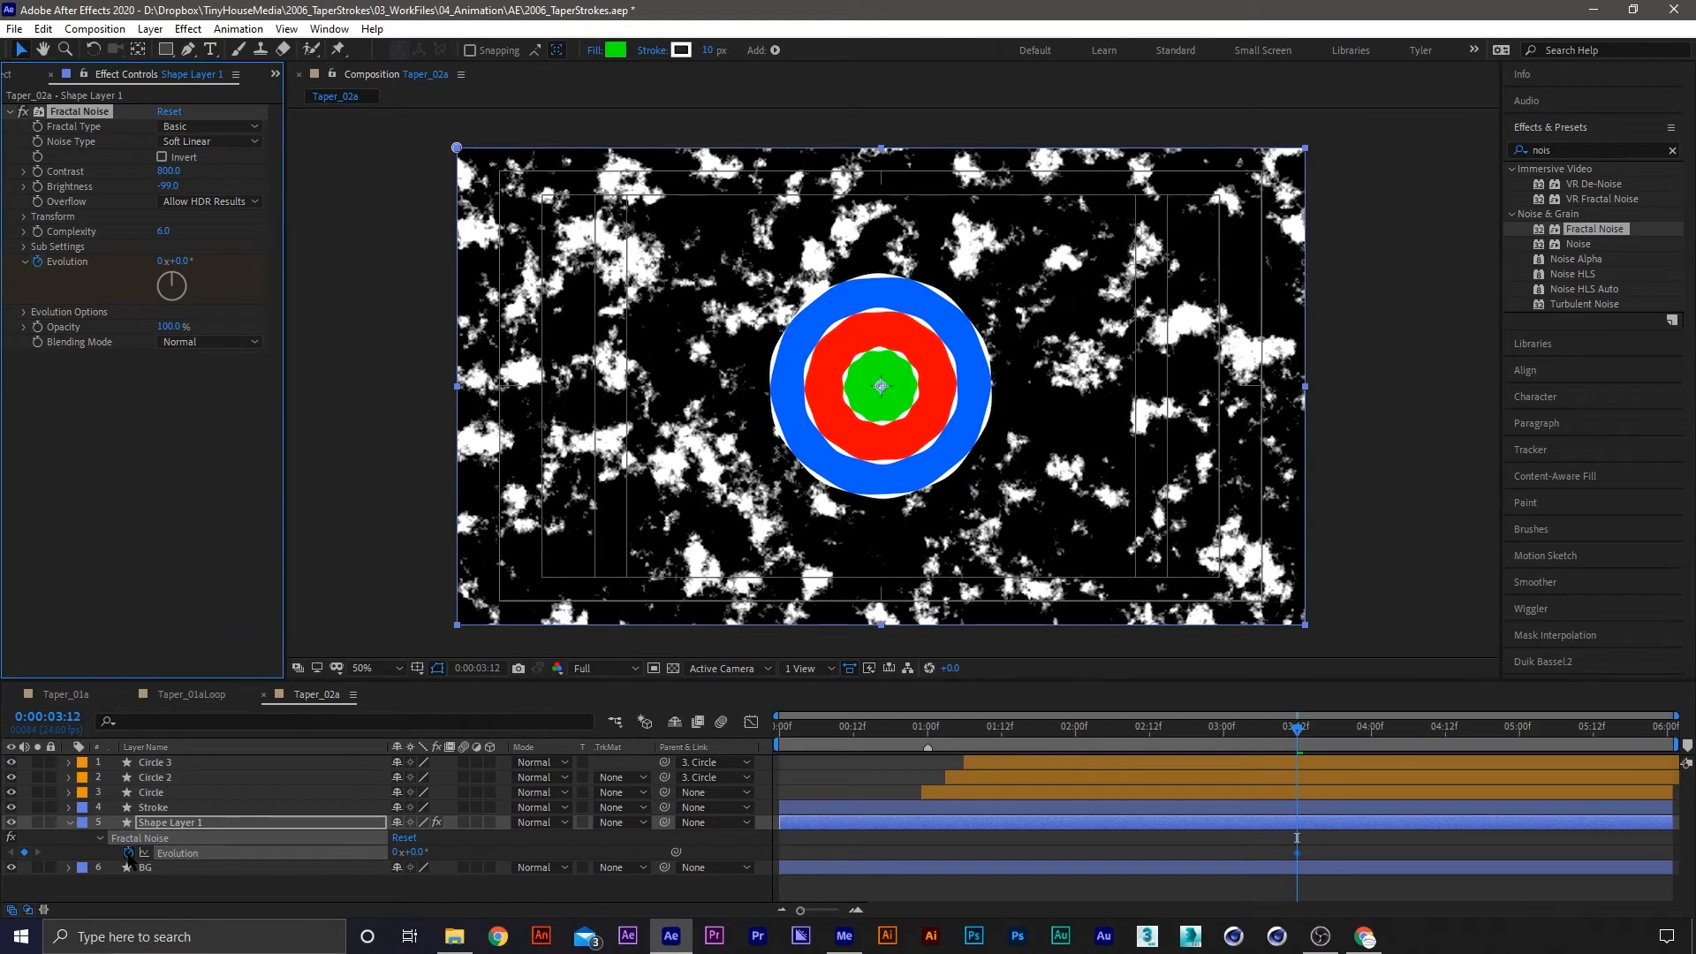
Drive the Fractal Noise Evolution on Shape Layer 1 with the expression time*100 and preview the animation
left_click(128, 852, "alt")
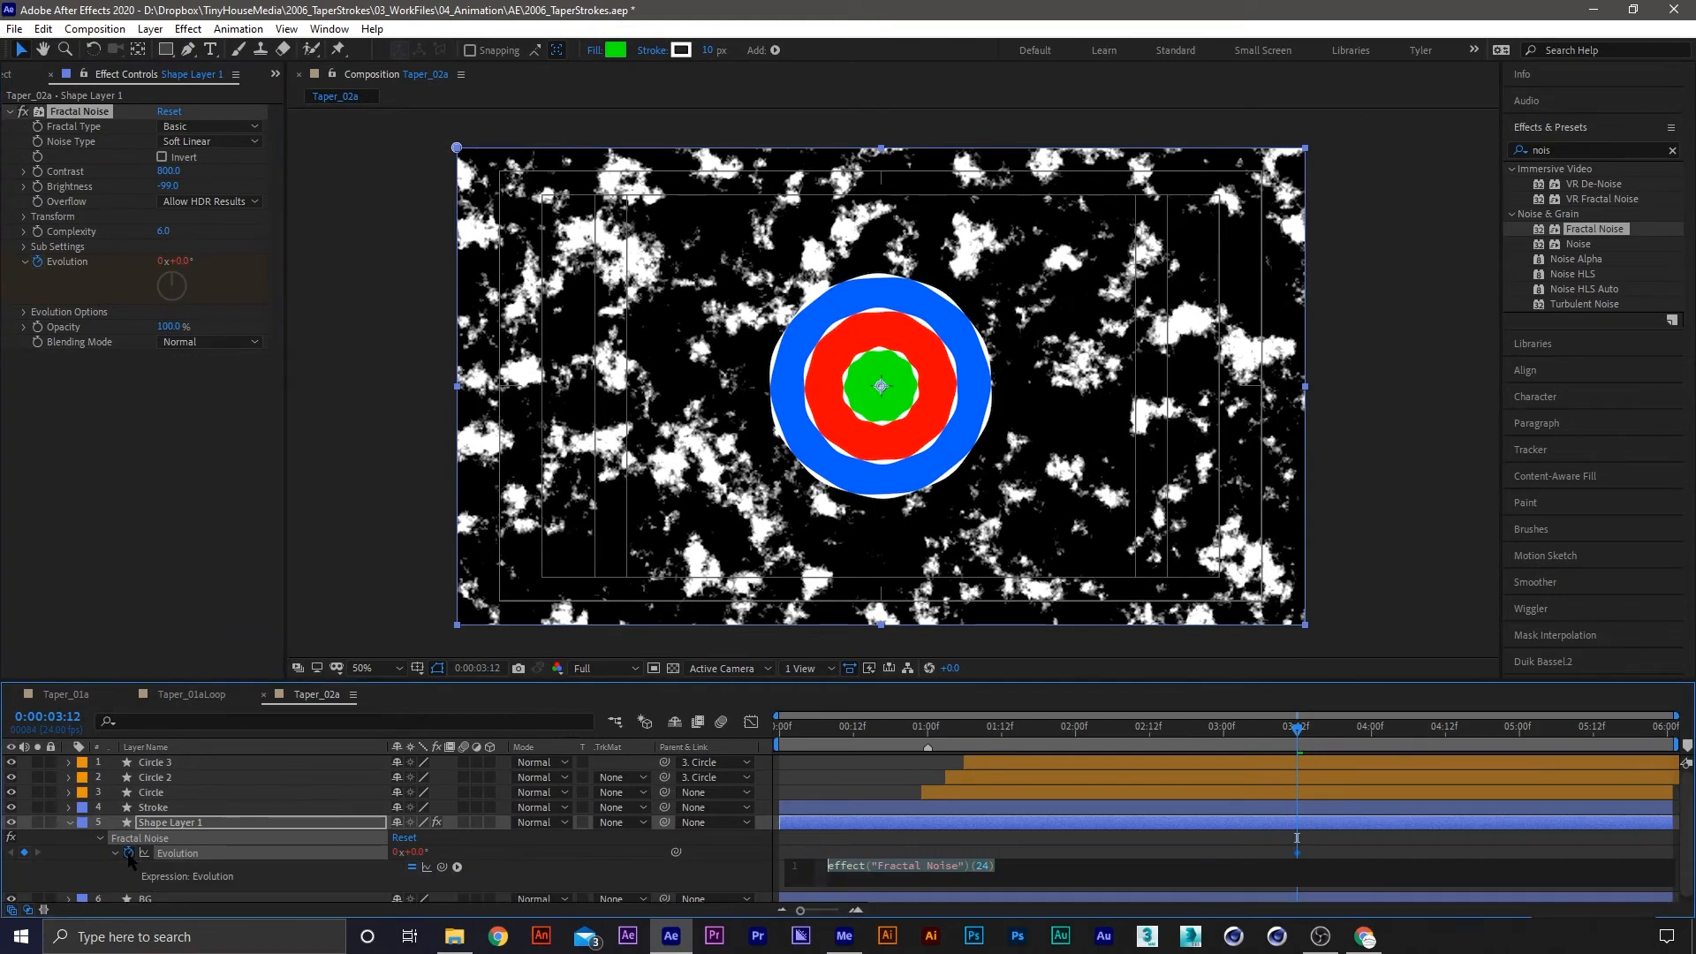
type("timer")
key("BackSpace")
type("*")
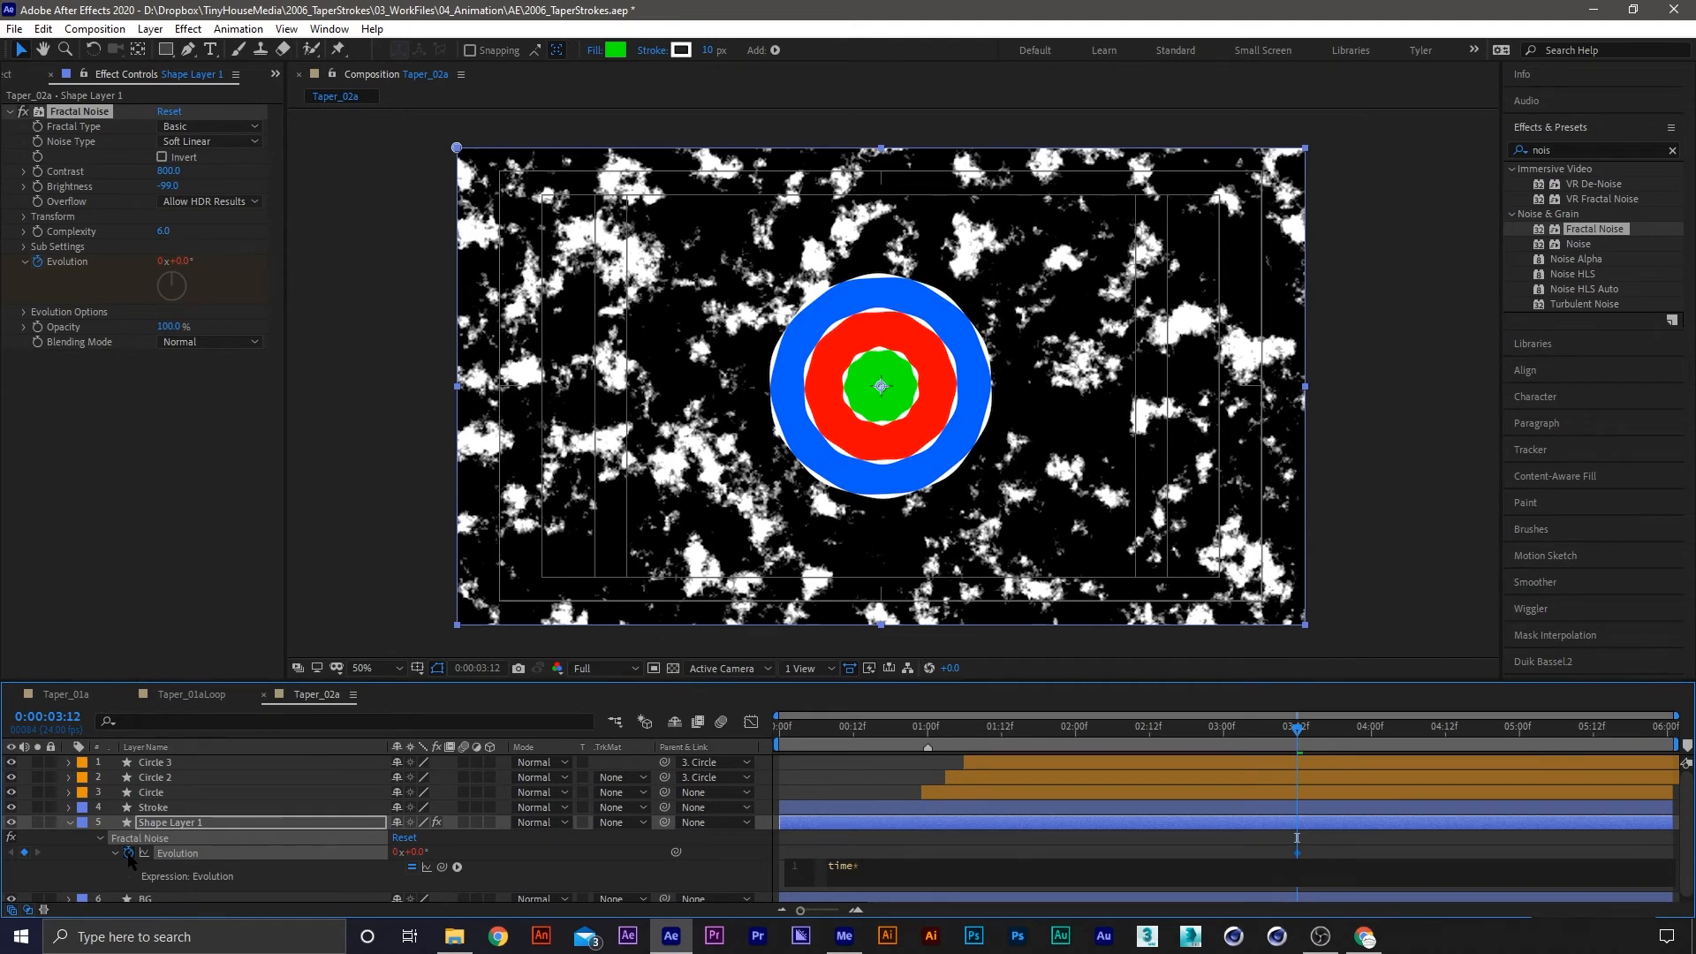
type("100")
left_click(884, 772)
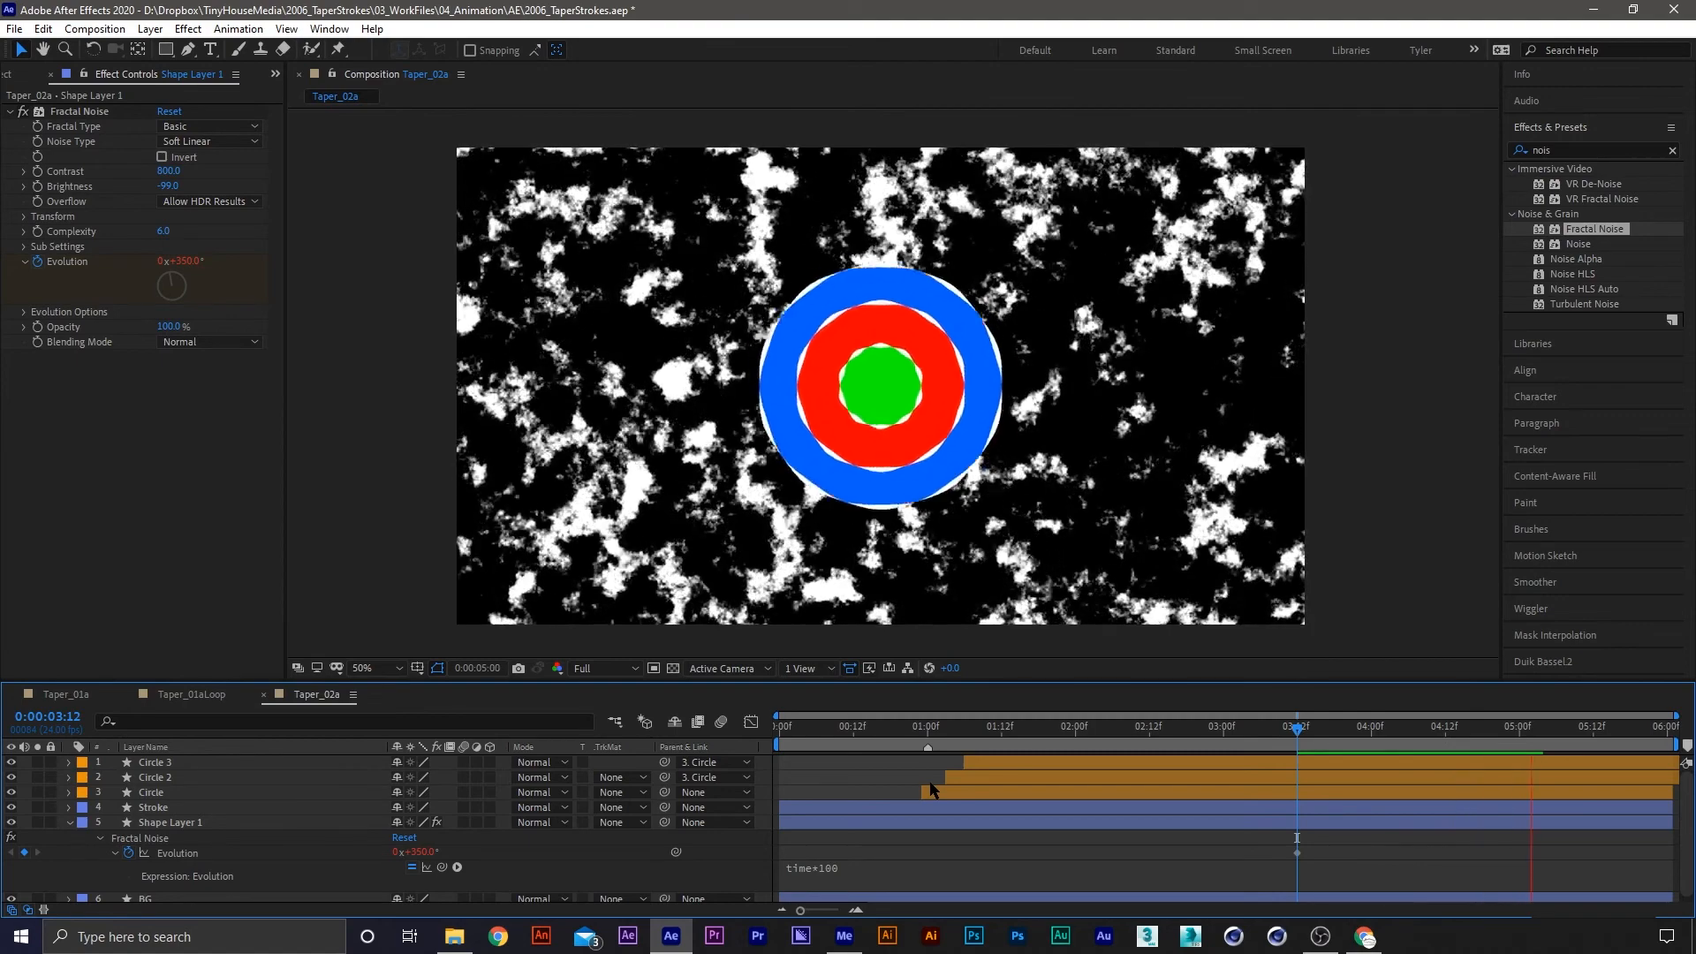
key("space")
Set the blending mode of Shape Layer 1 to Soft Light, checking it at 0:00:01:20
left_click_drag(1015, 731, 1050, 732)
key("e")
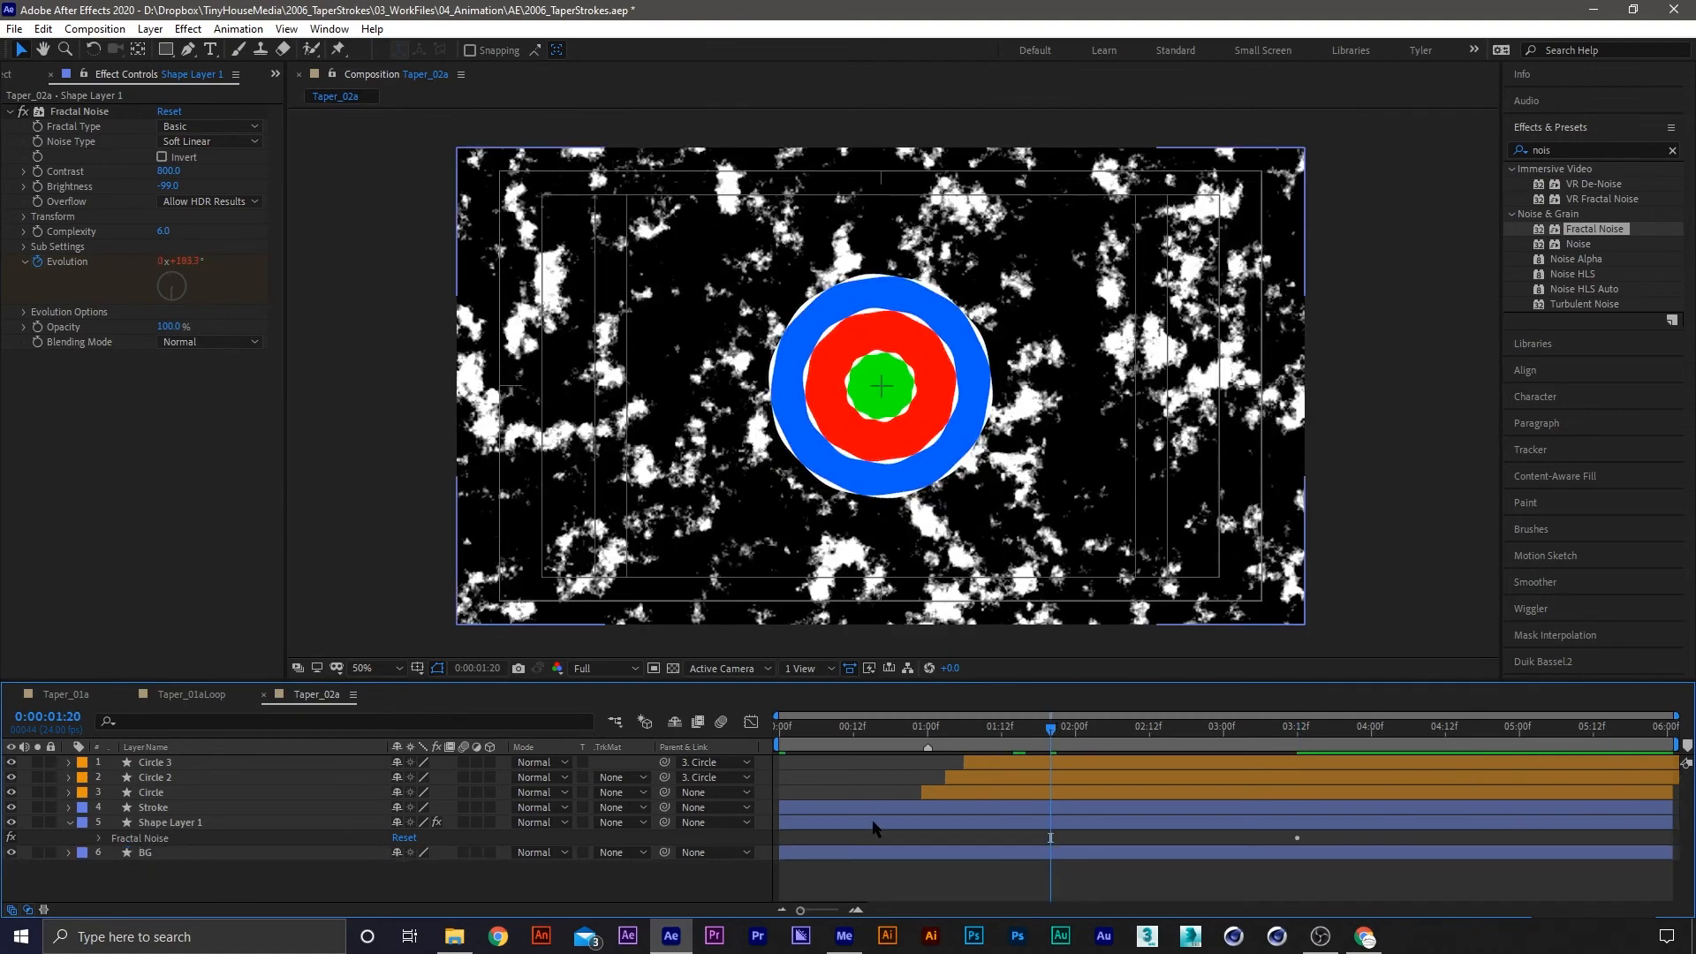
key("e")
left_click(873, 823)
left_click(618, 823)
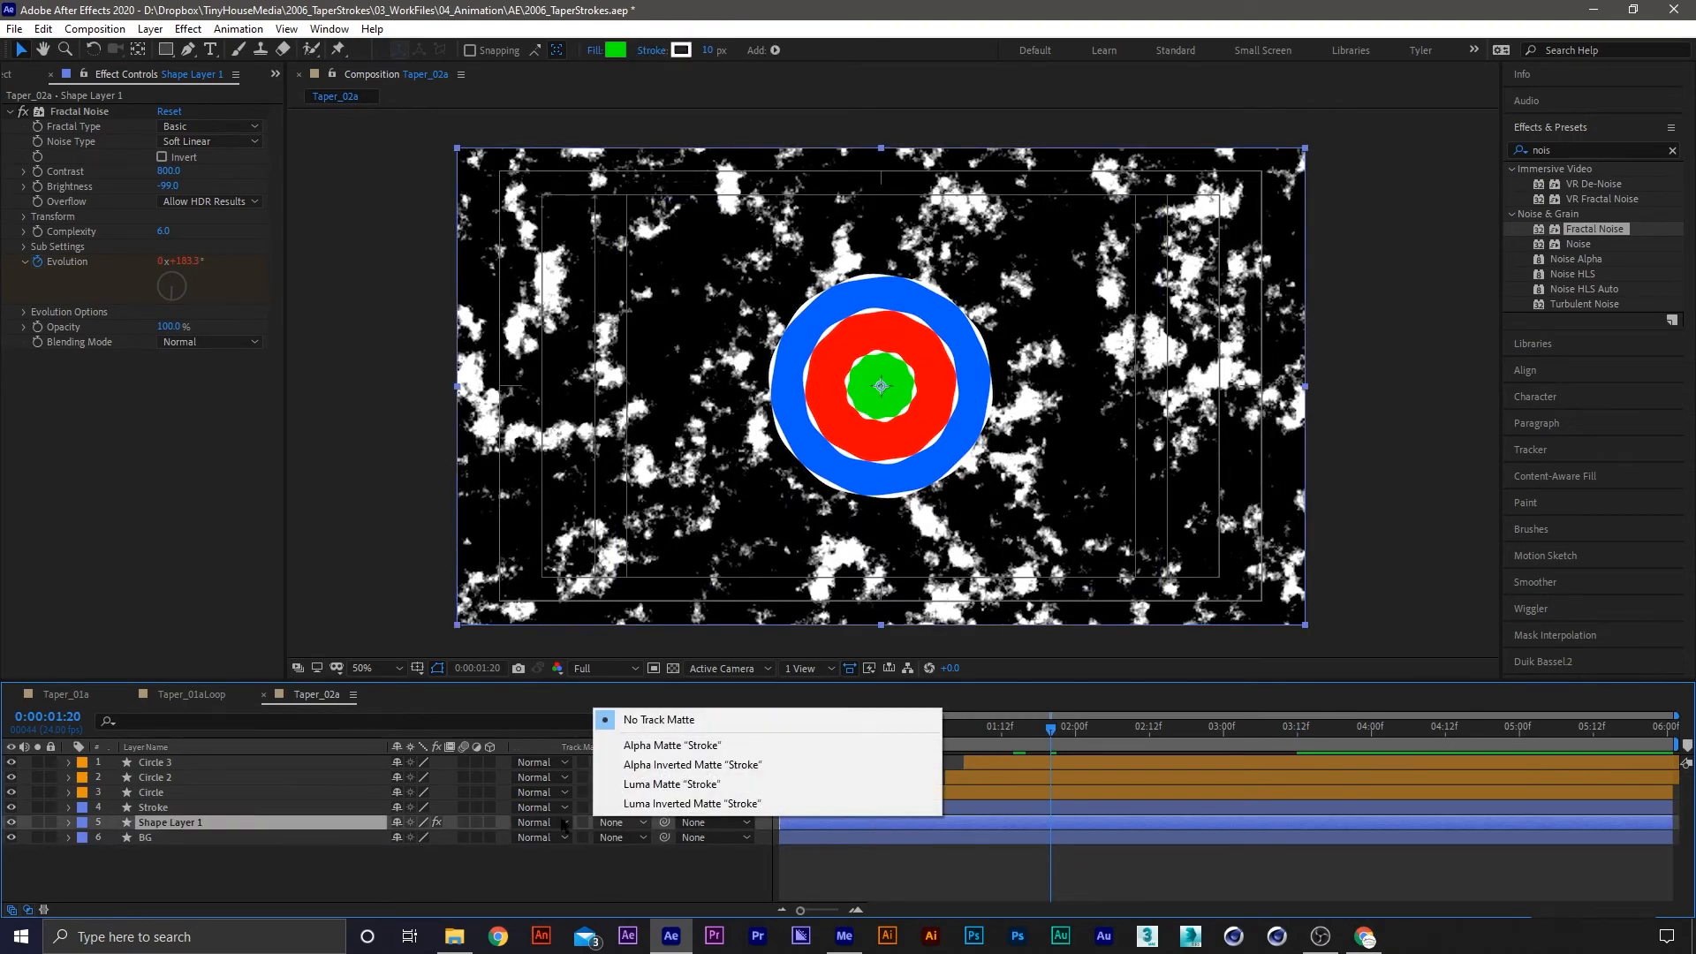
left_click(539, 823)
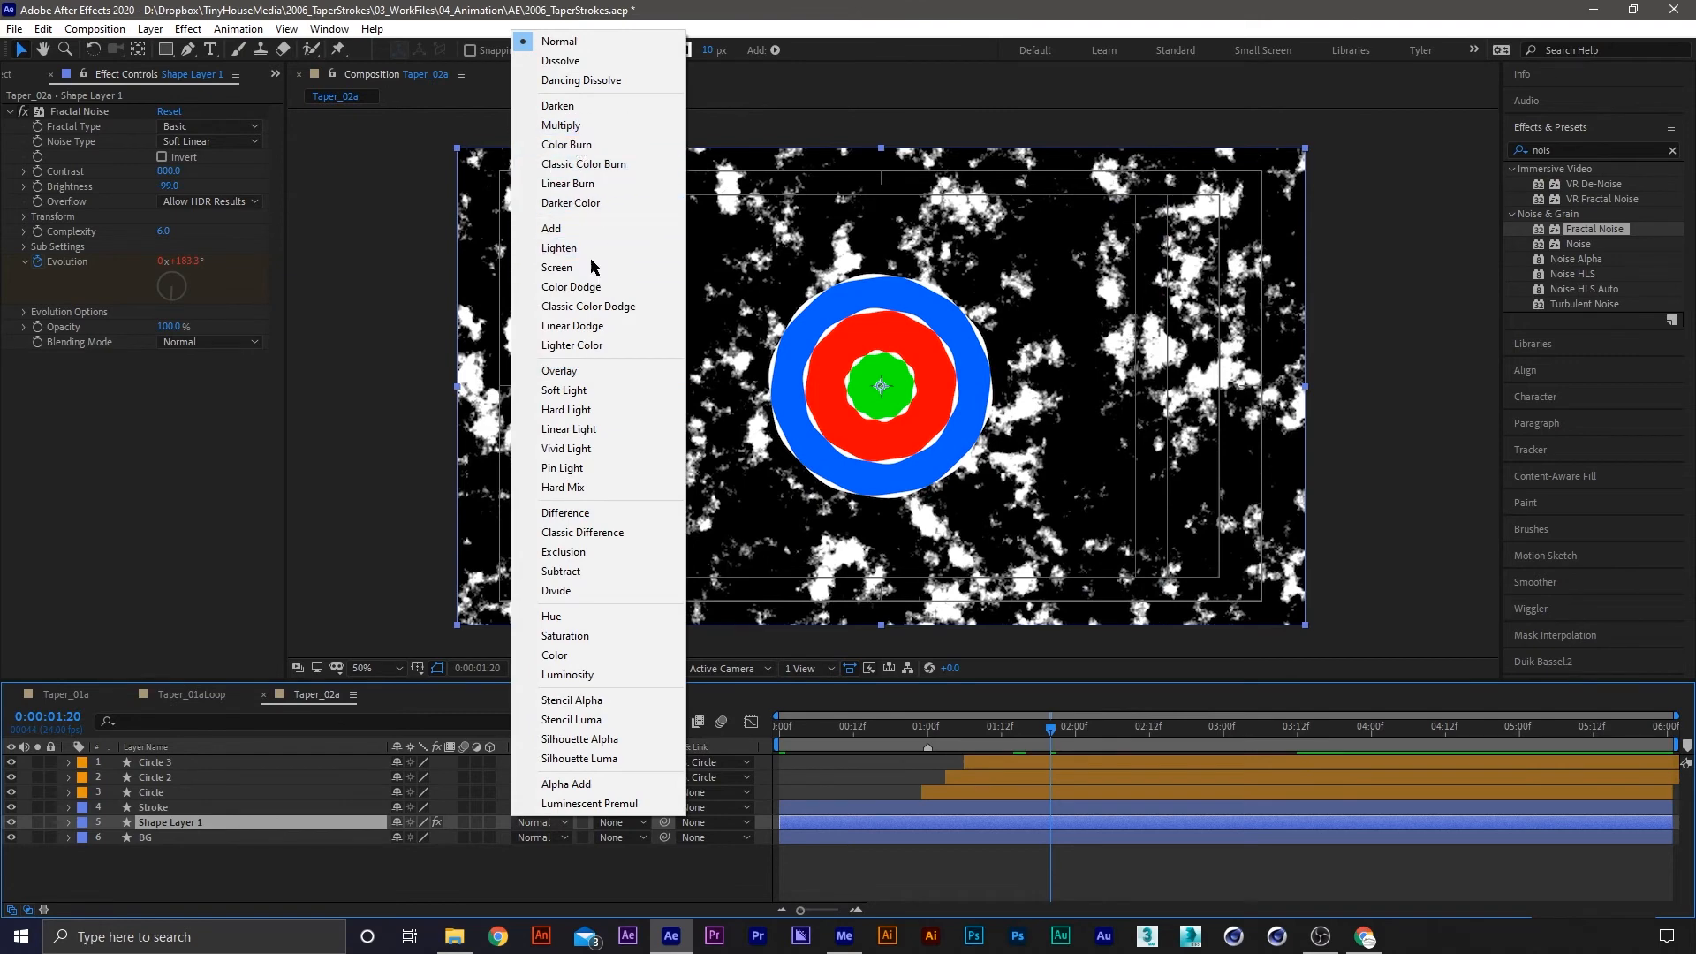
left_click(590, 390)
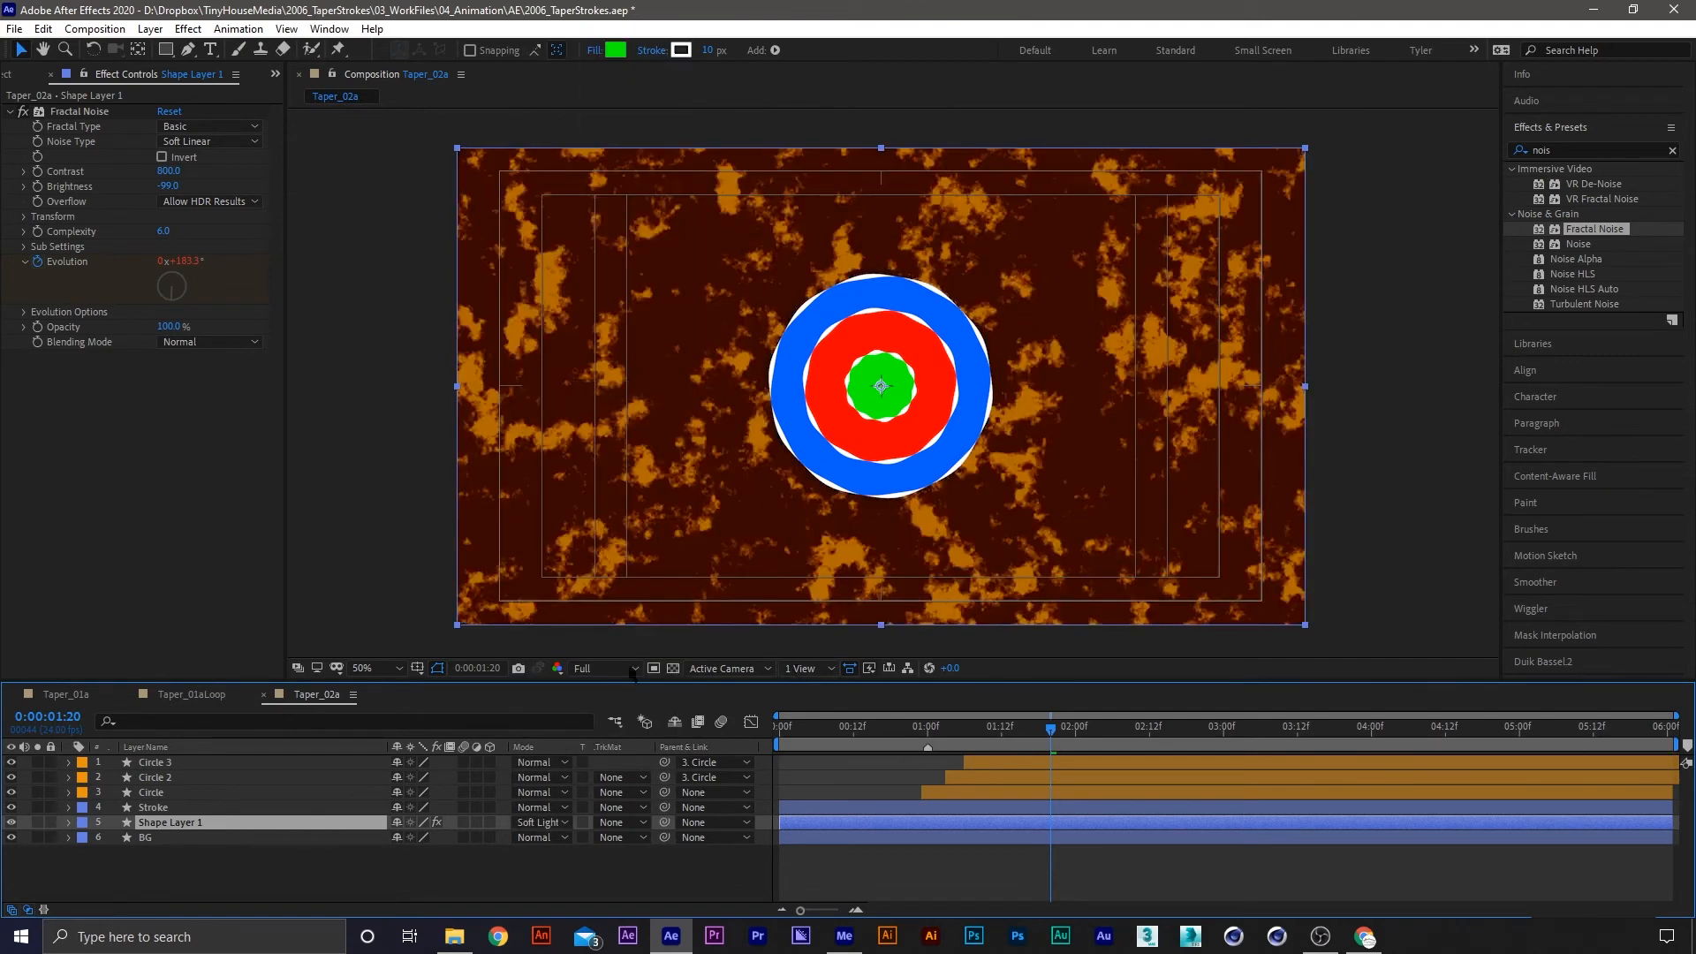
Set the opacity of Shape Layer 1 to 50% and preview the blended noise
key("t")
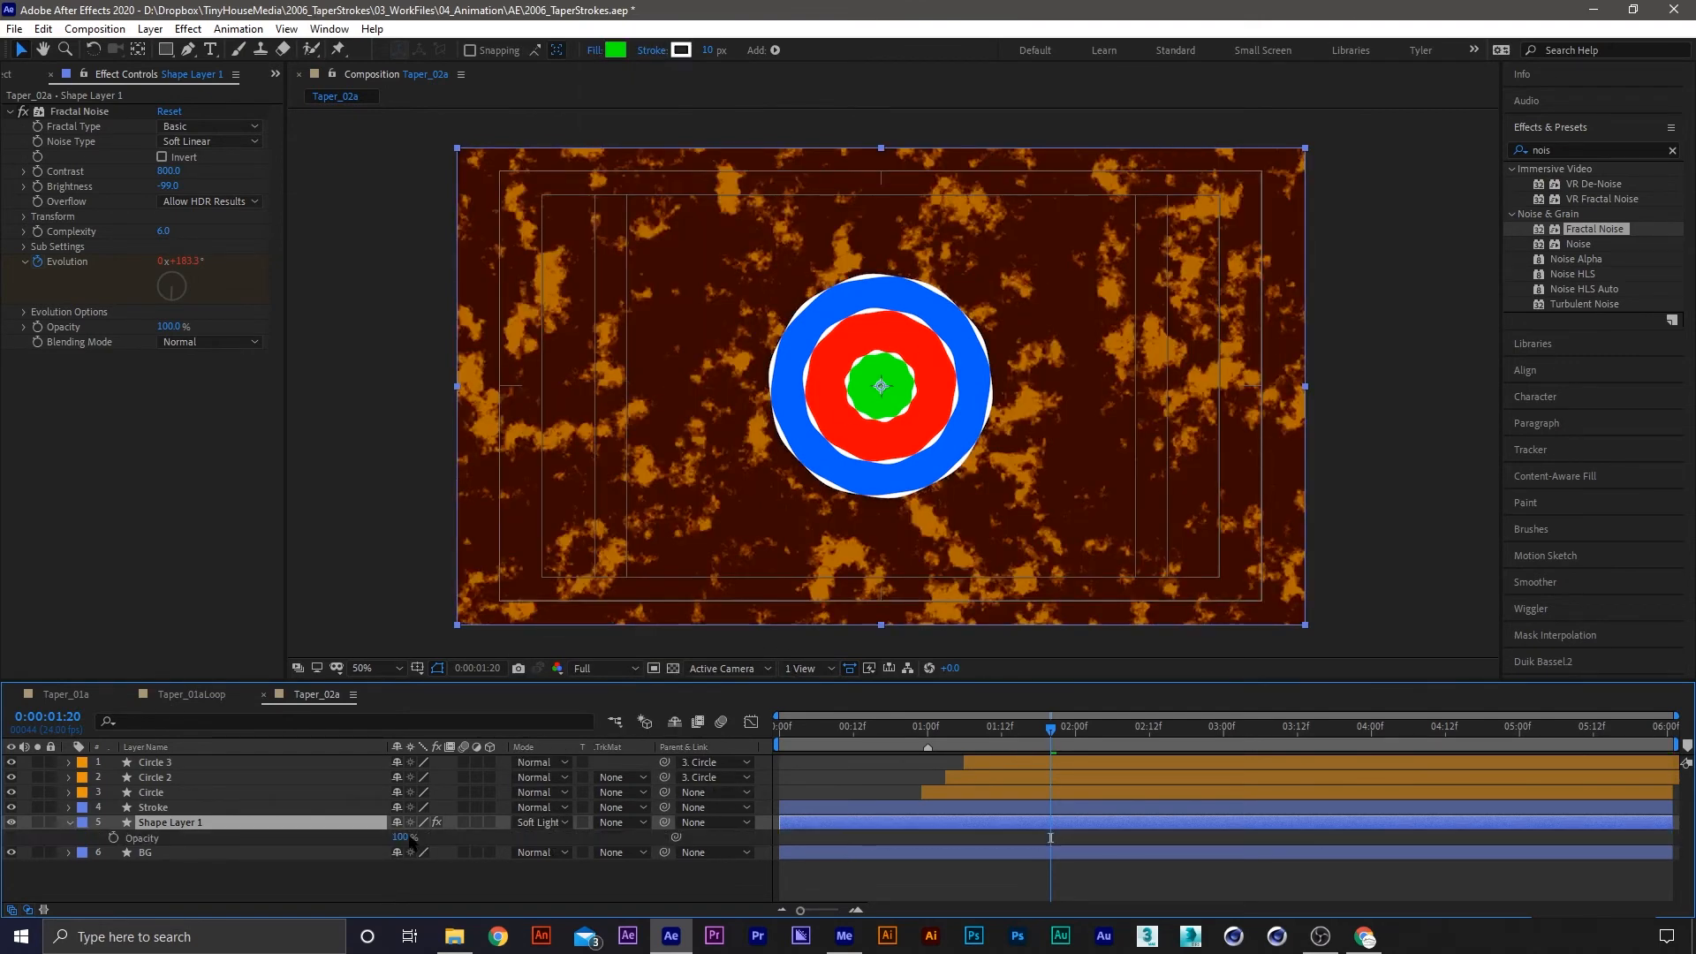
left_click(406, 839)
type("50")
key("Return")
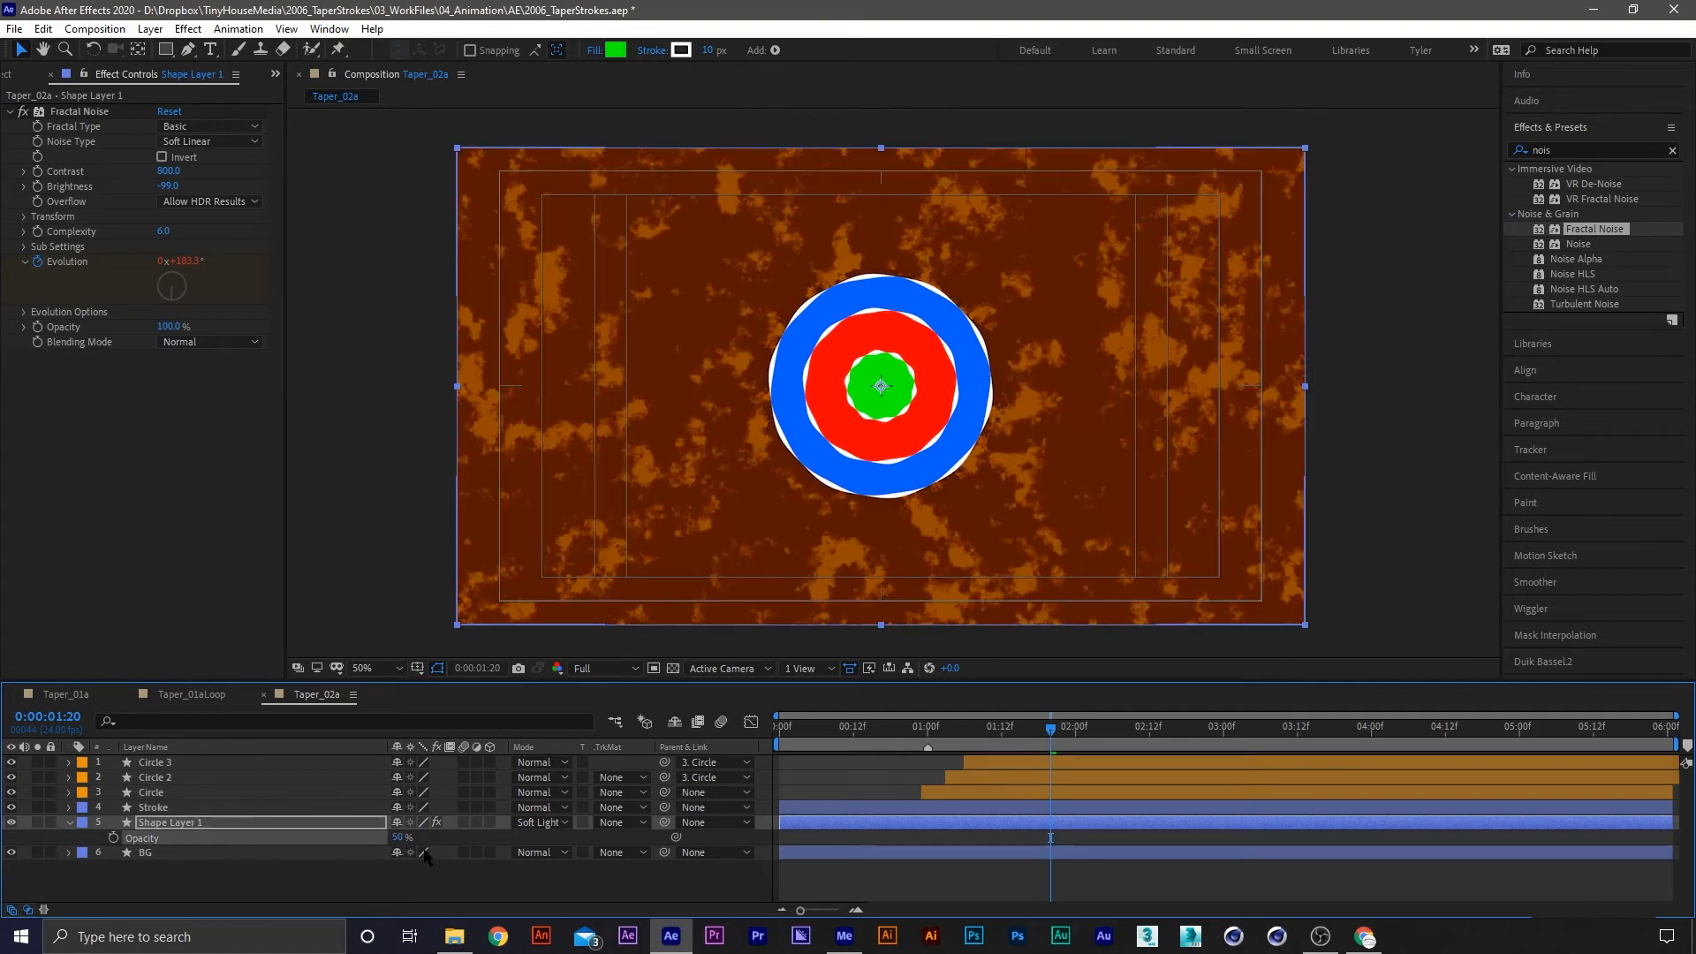
left_click(493, 867)
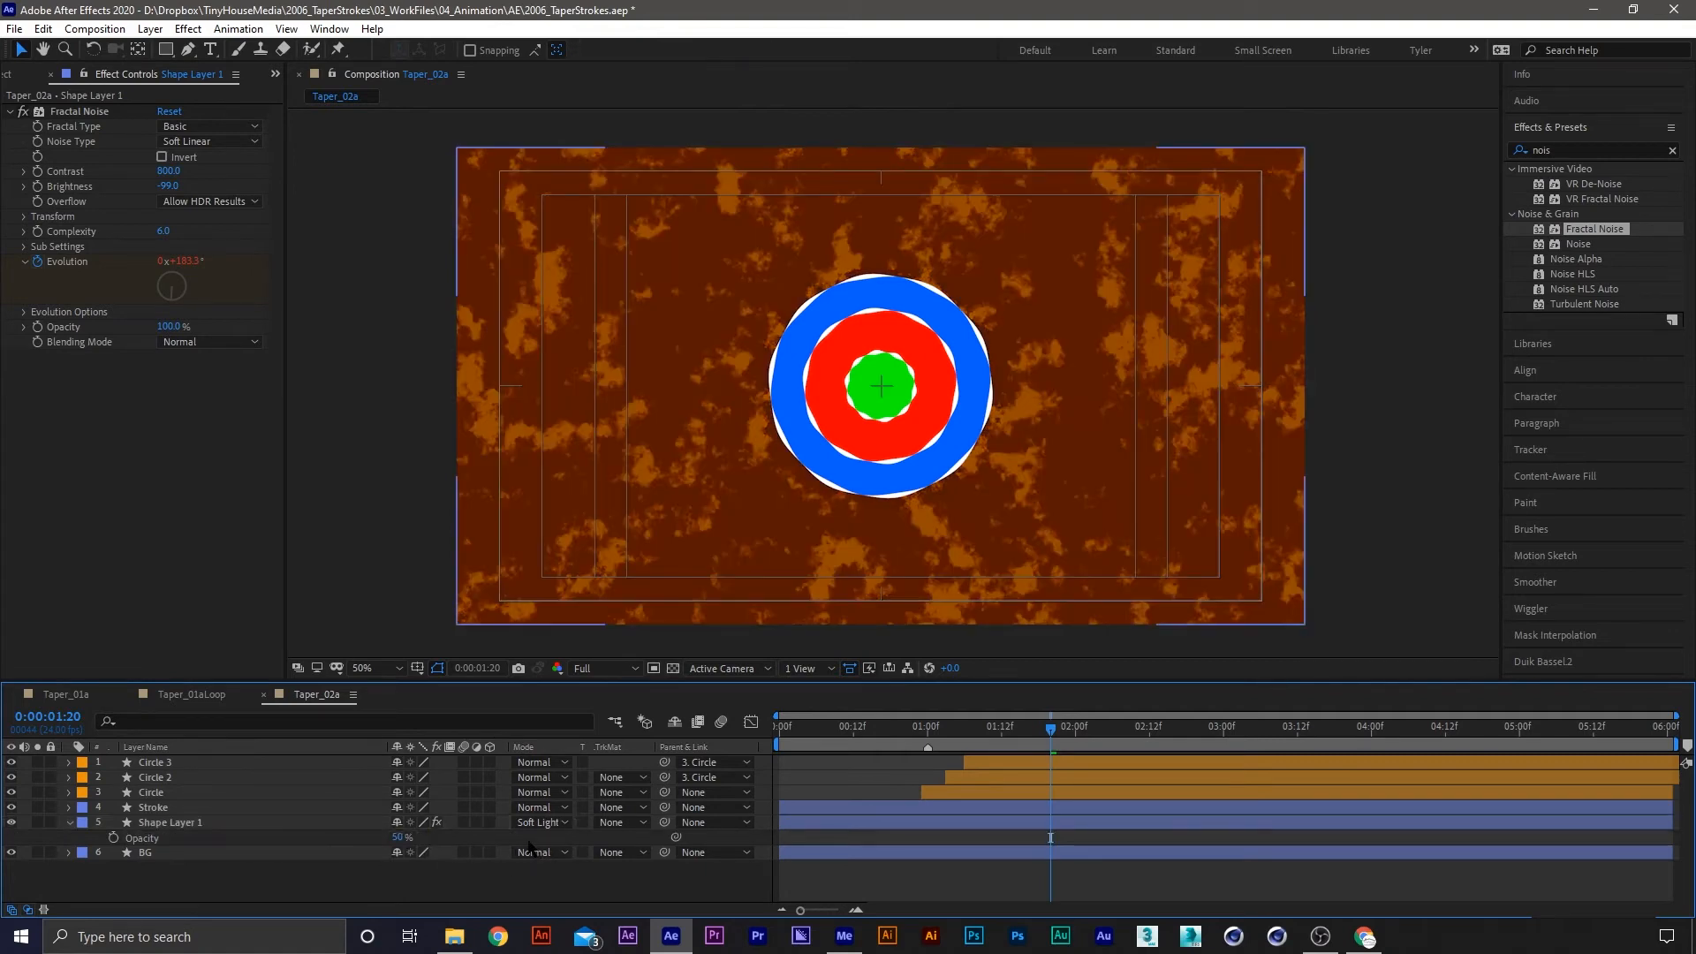
key("space")
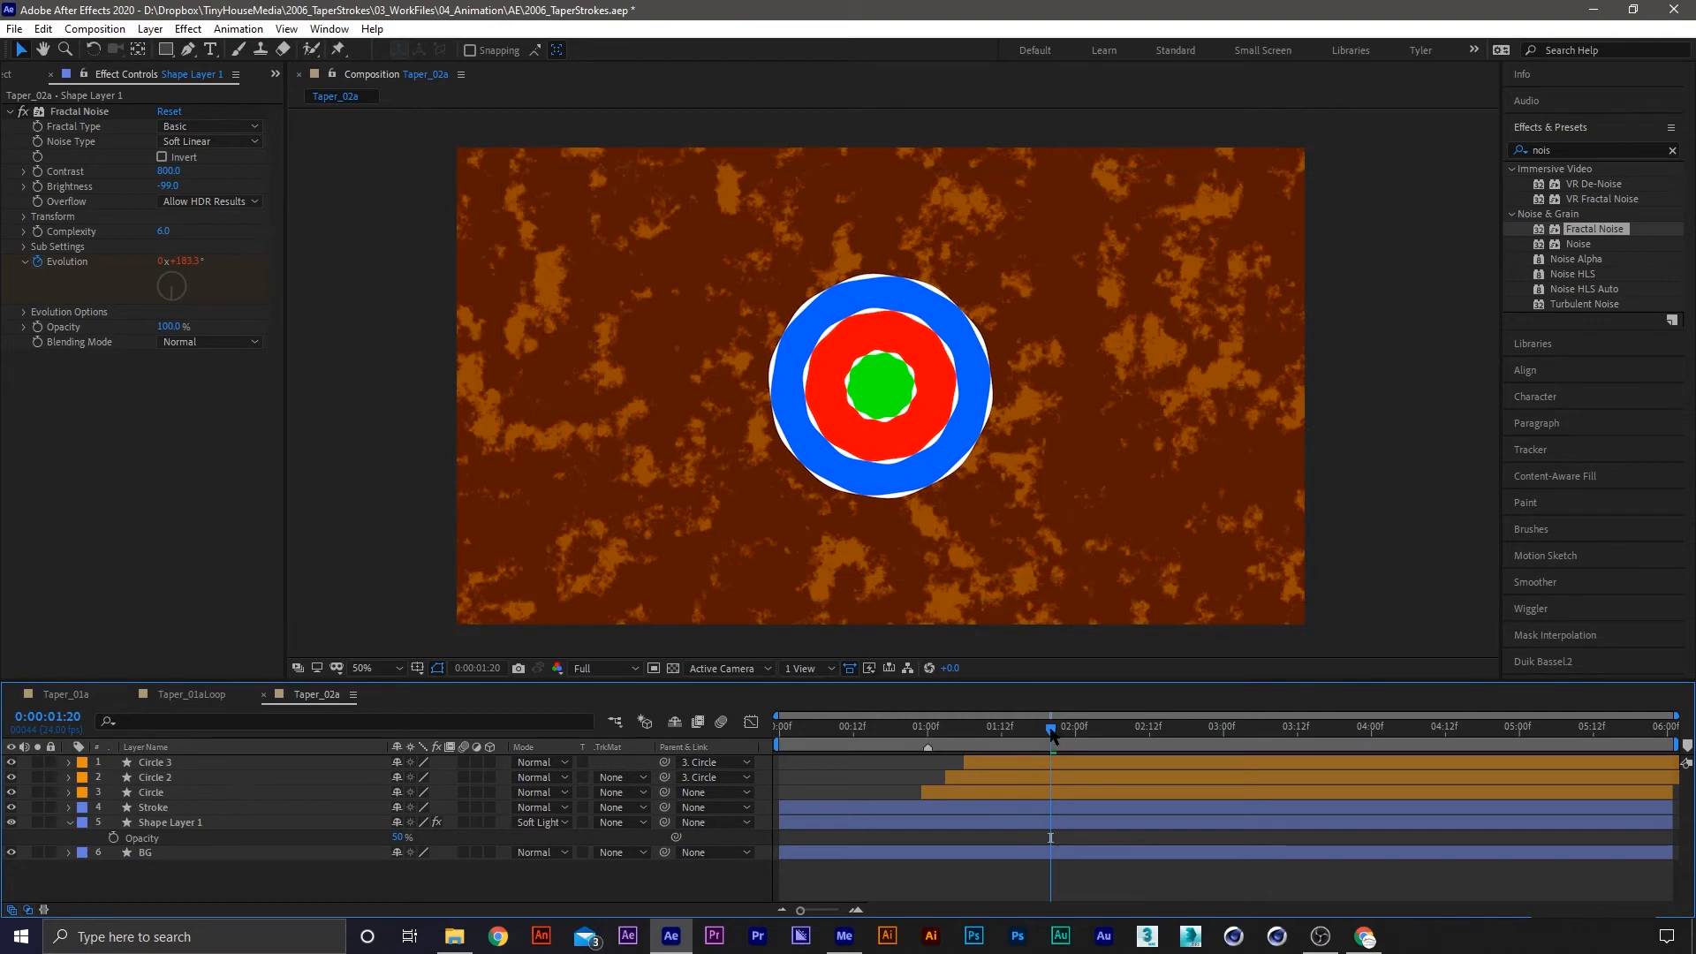
left_click(1039, 731)
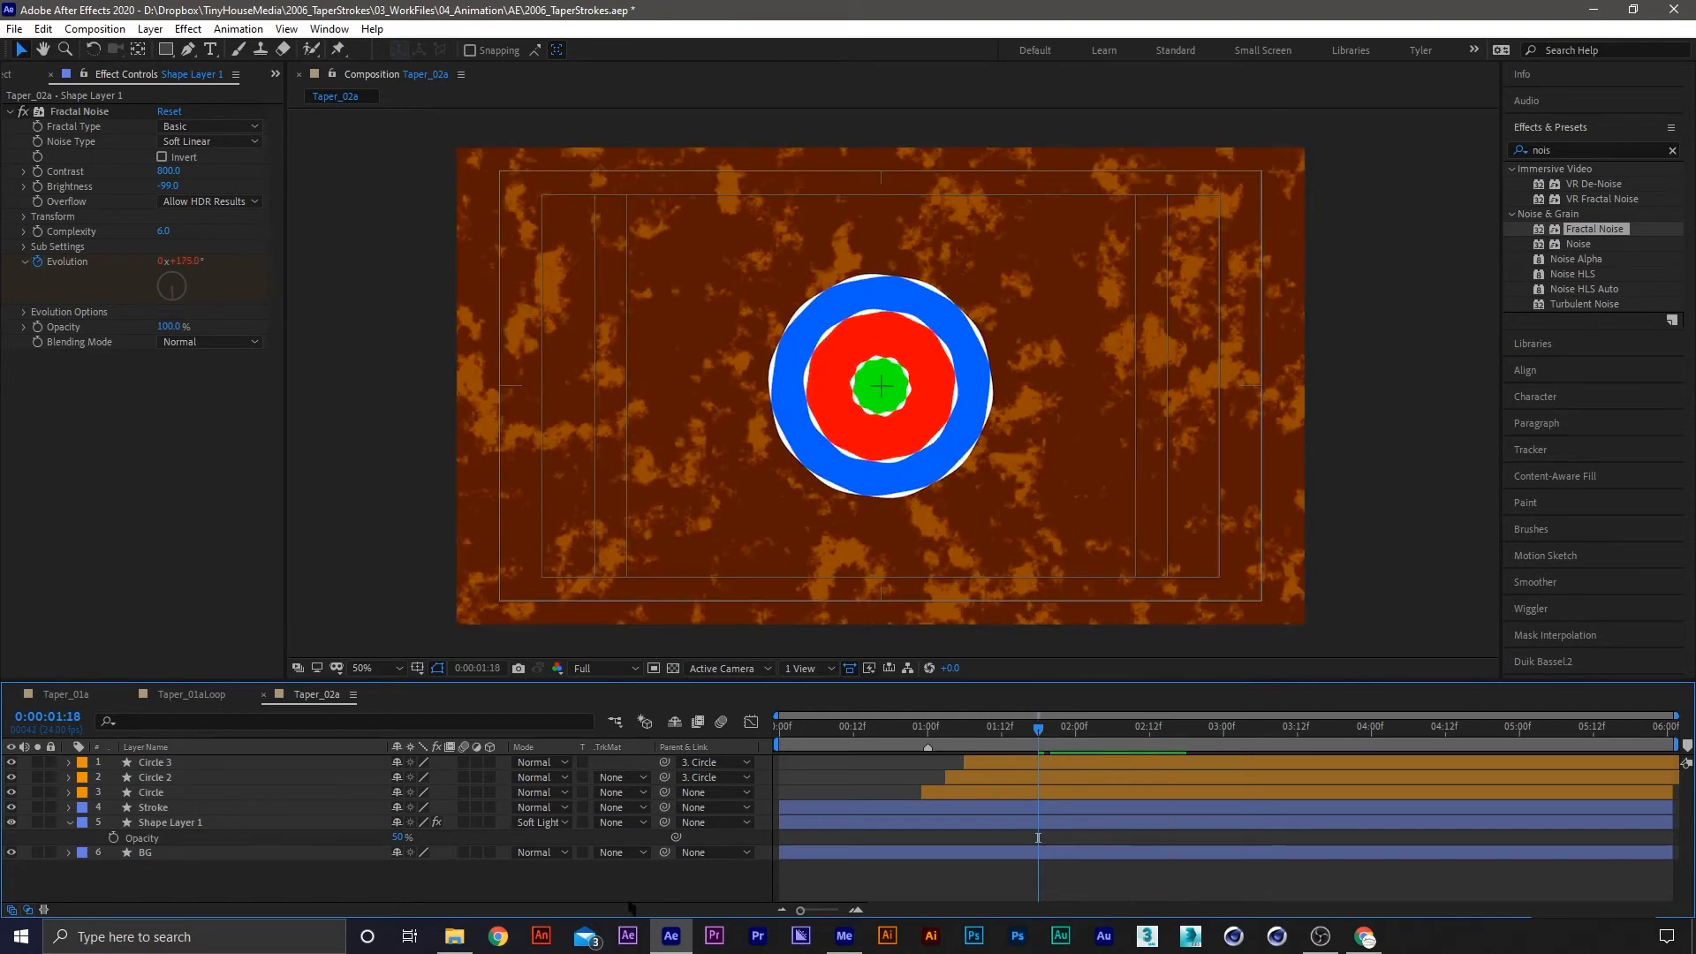
Add a second composition-sized rectangle shape layer and place it between the Stroke layer and Shape Layer 1
key("e")
key("e")
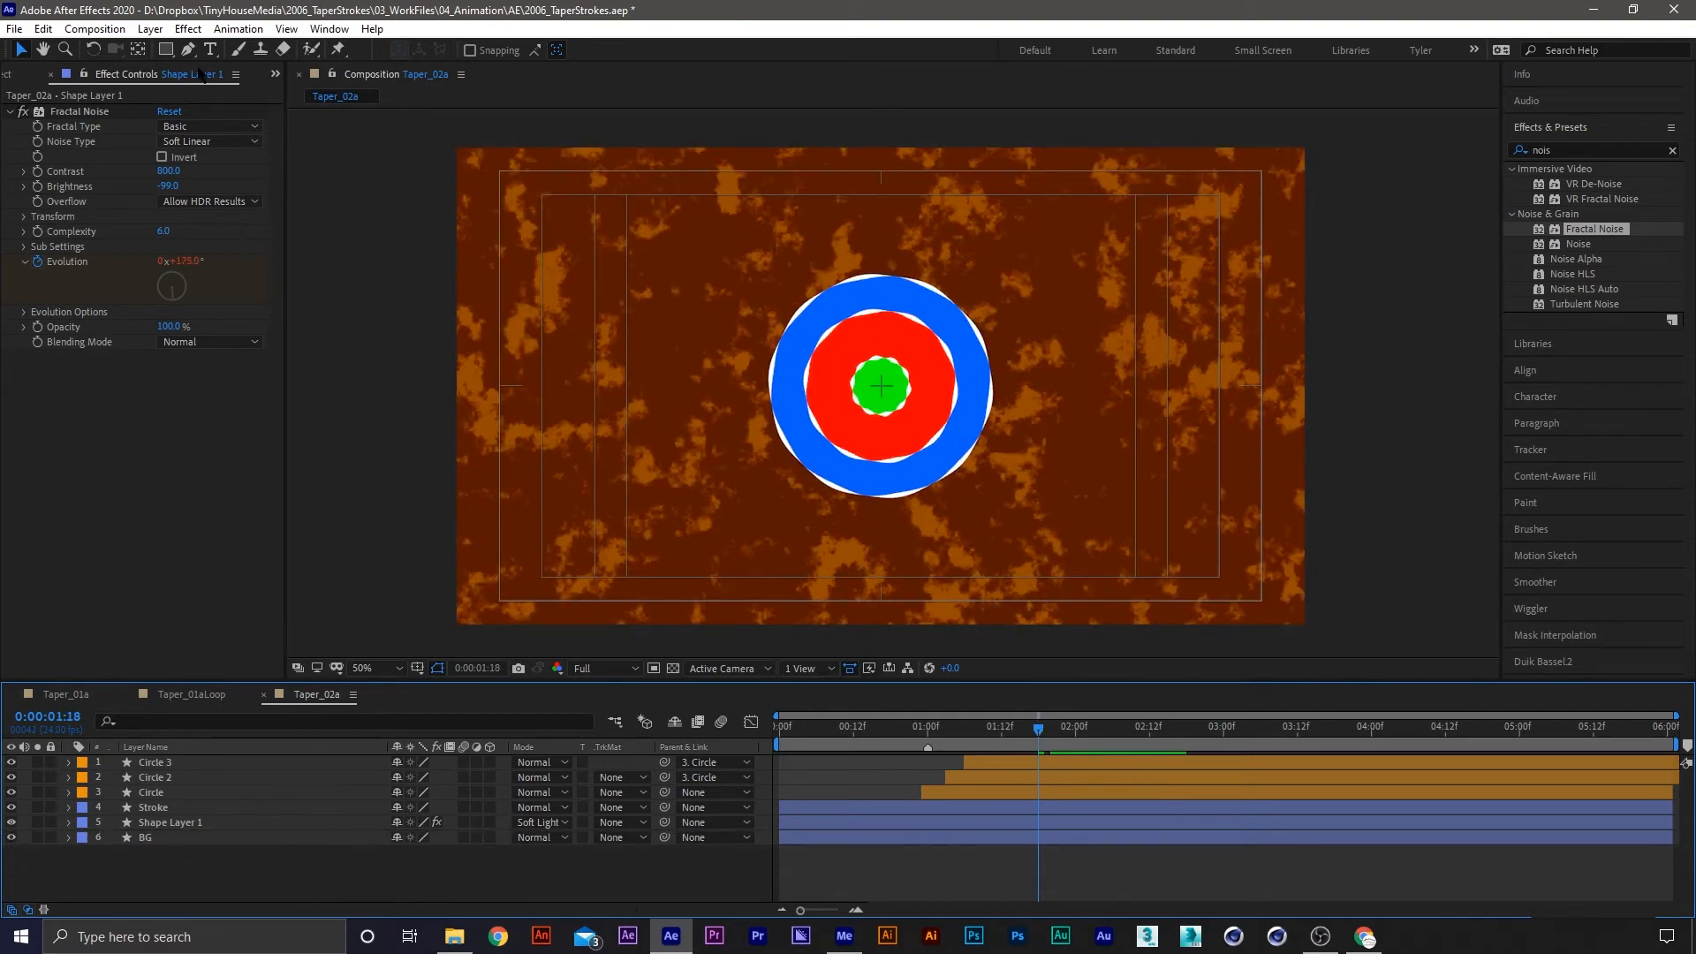
left_click(166, 50)
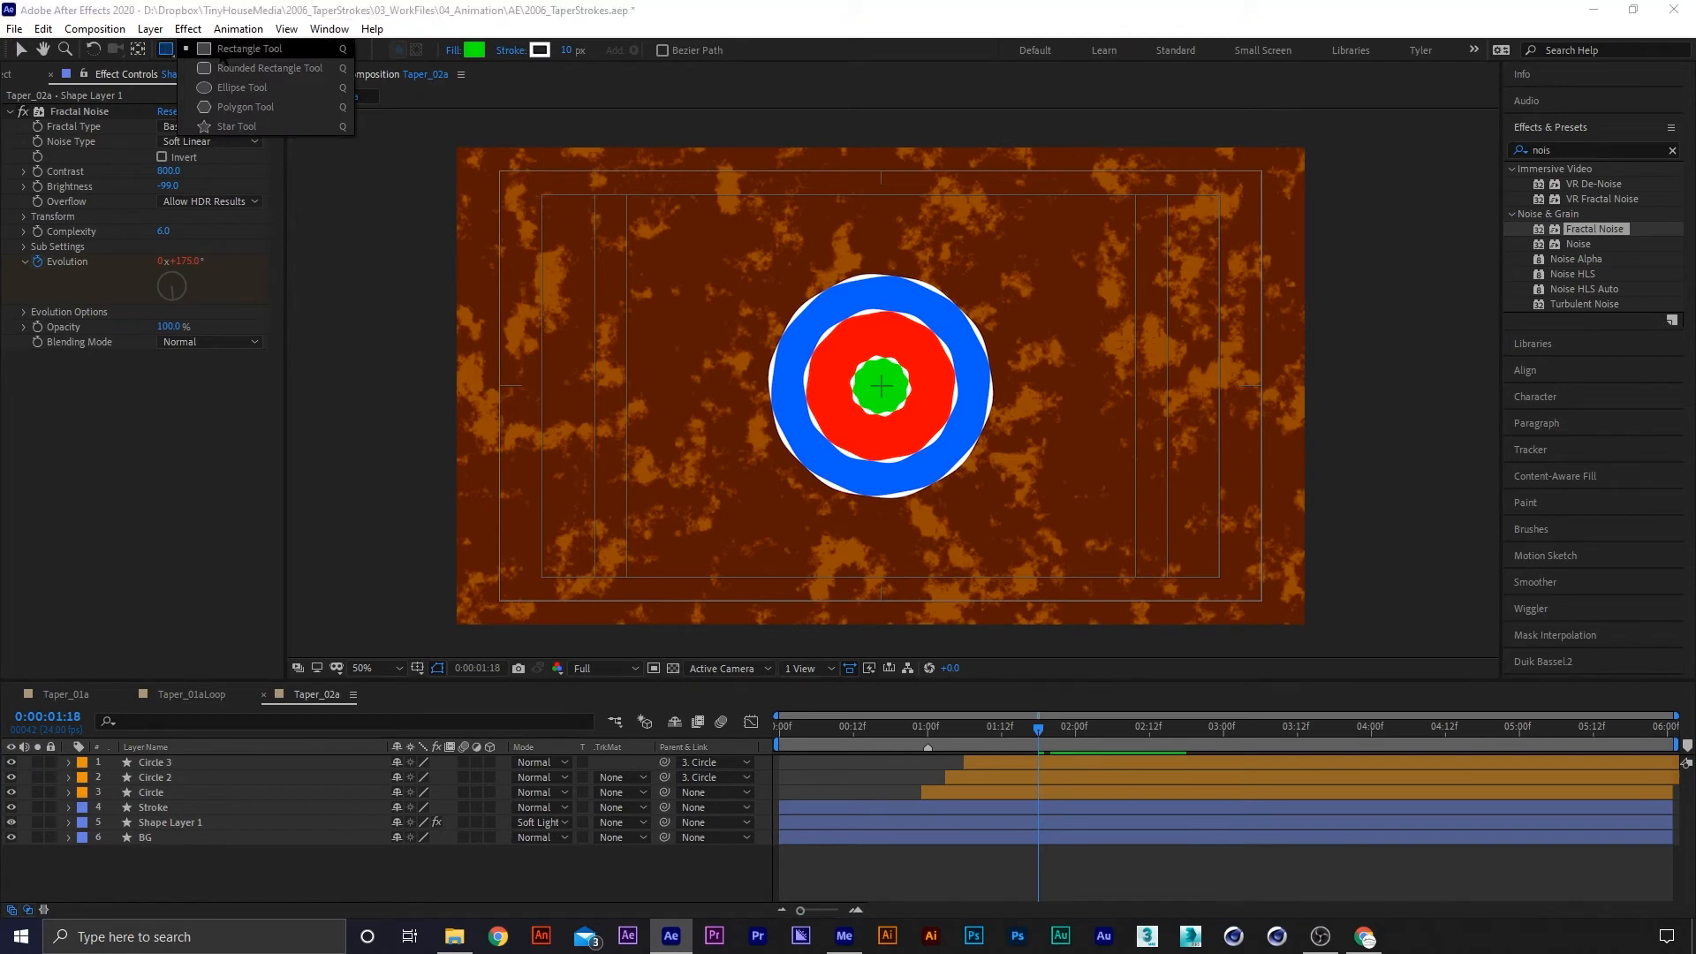
left_click(221, 53)
left_click(212, 51)
left_click(166, 50)
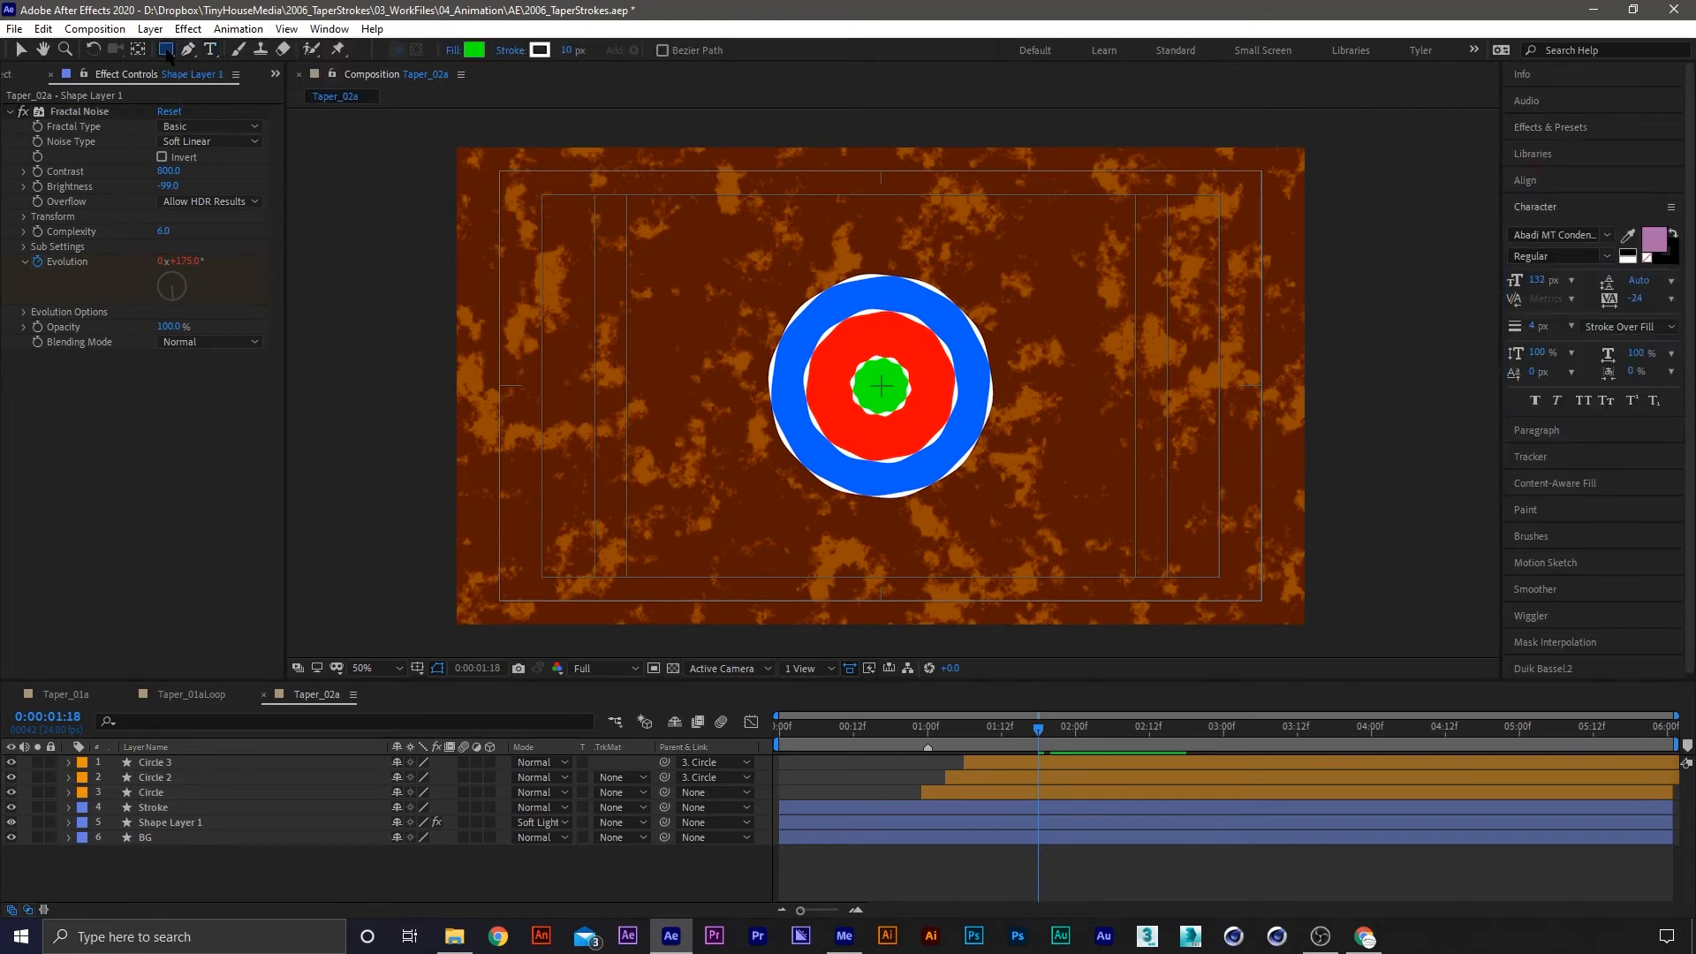
double_click(165, 50)
left_click_drag(193, 762, 192, 832)
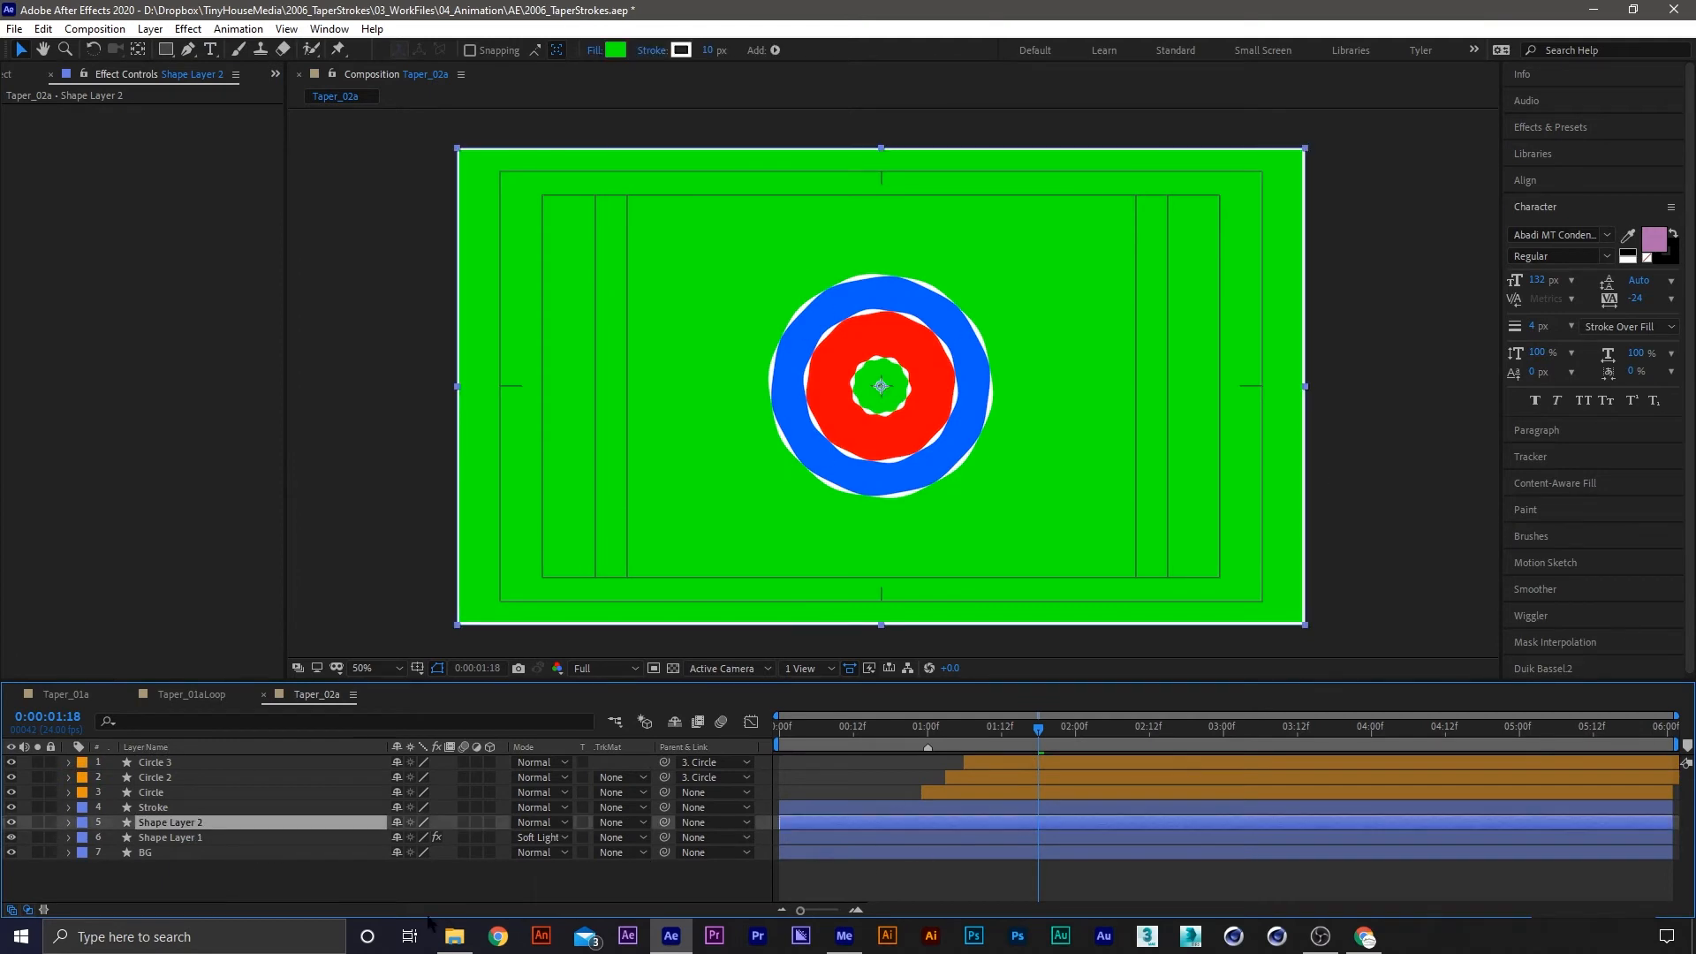
Make Shape Layer 2 an adjustment layer, search the effects for "poster", and apply Posterize Time to it
left_click(476, 822)
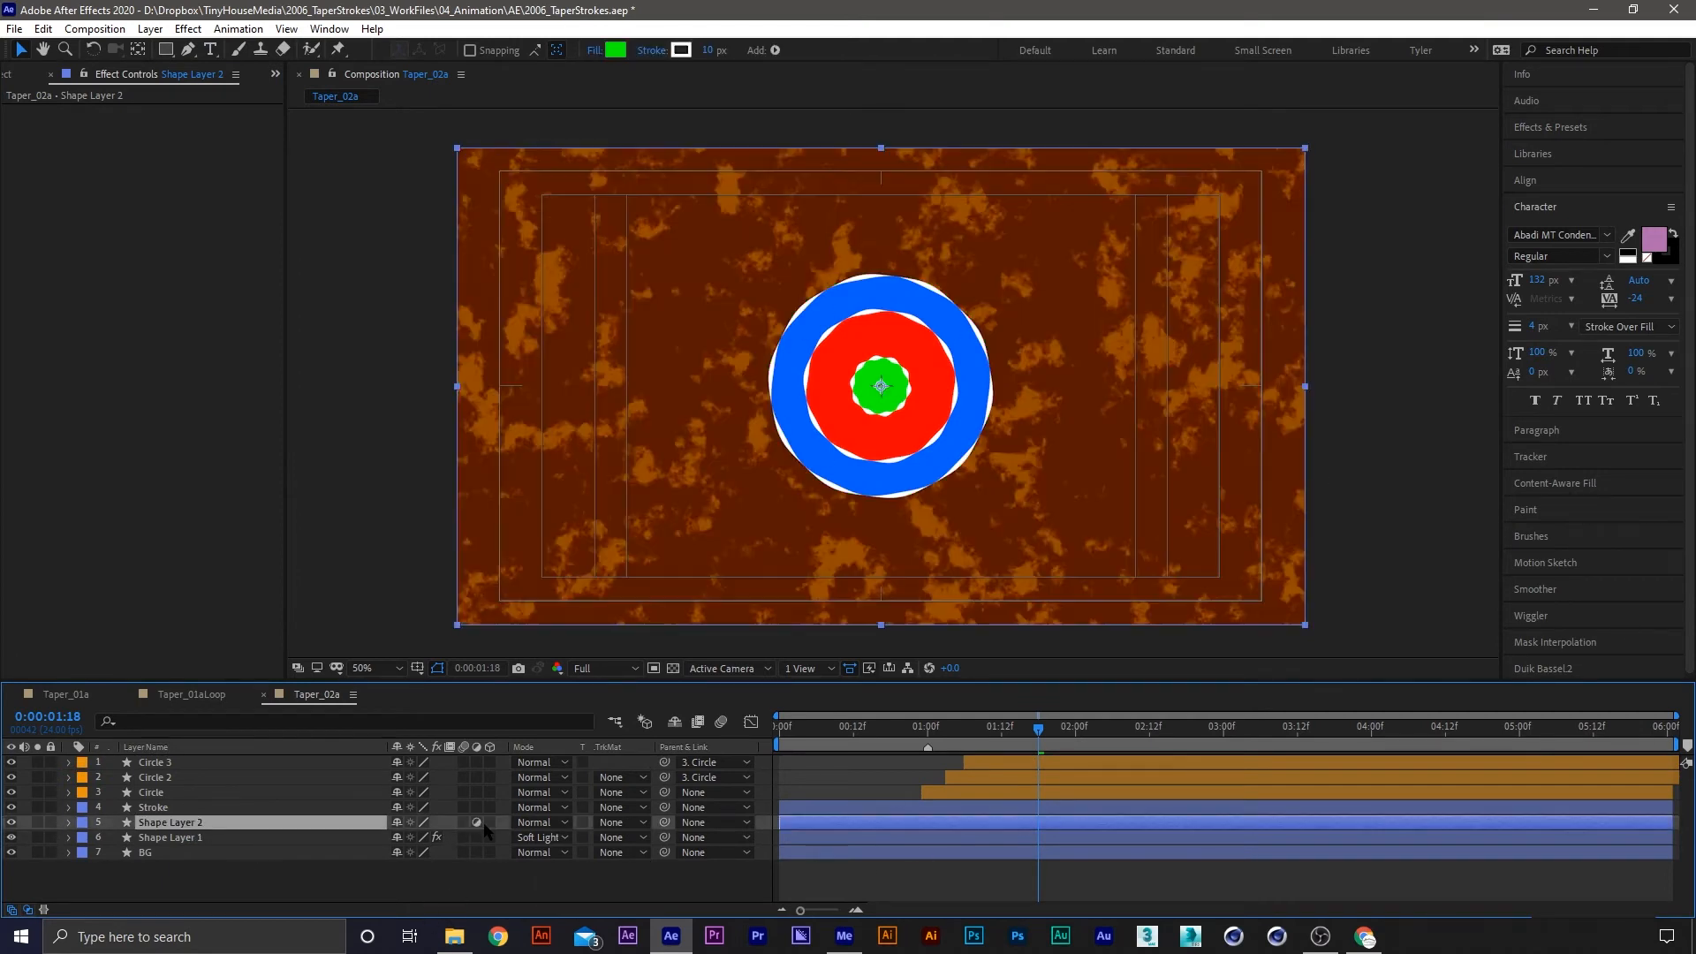
left_click(1544, 129)
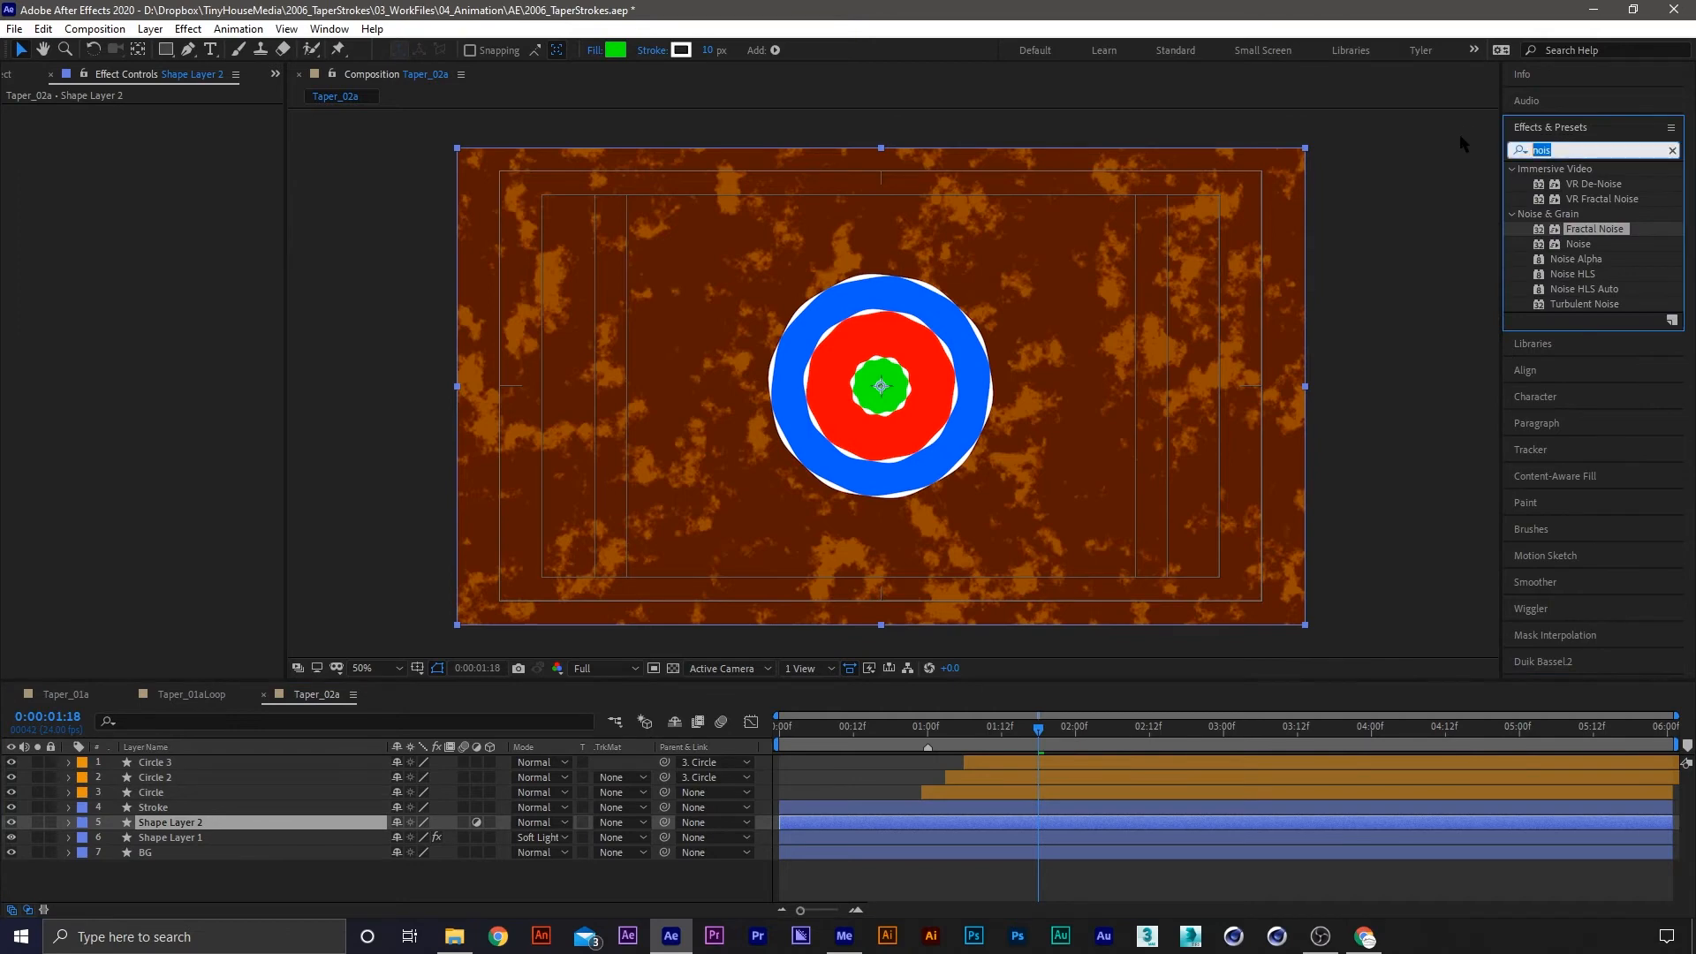
type("poster")
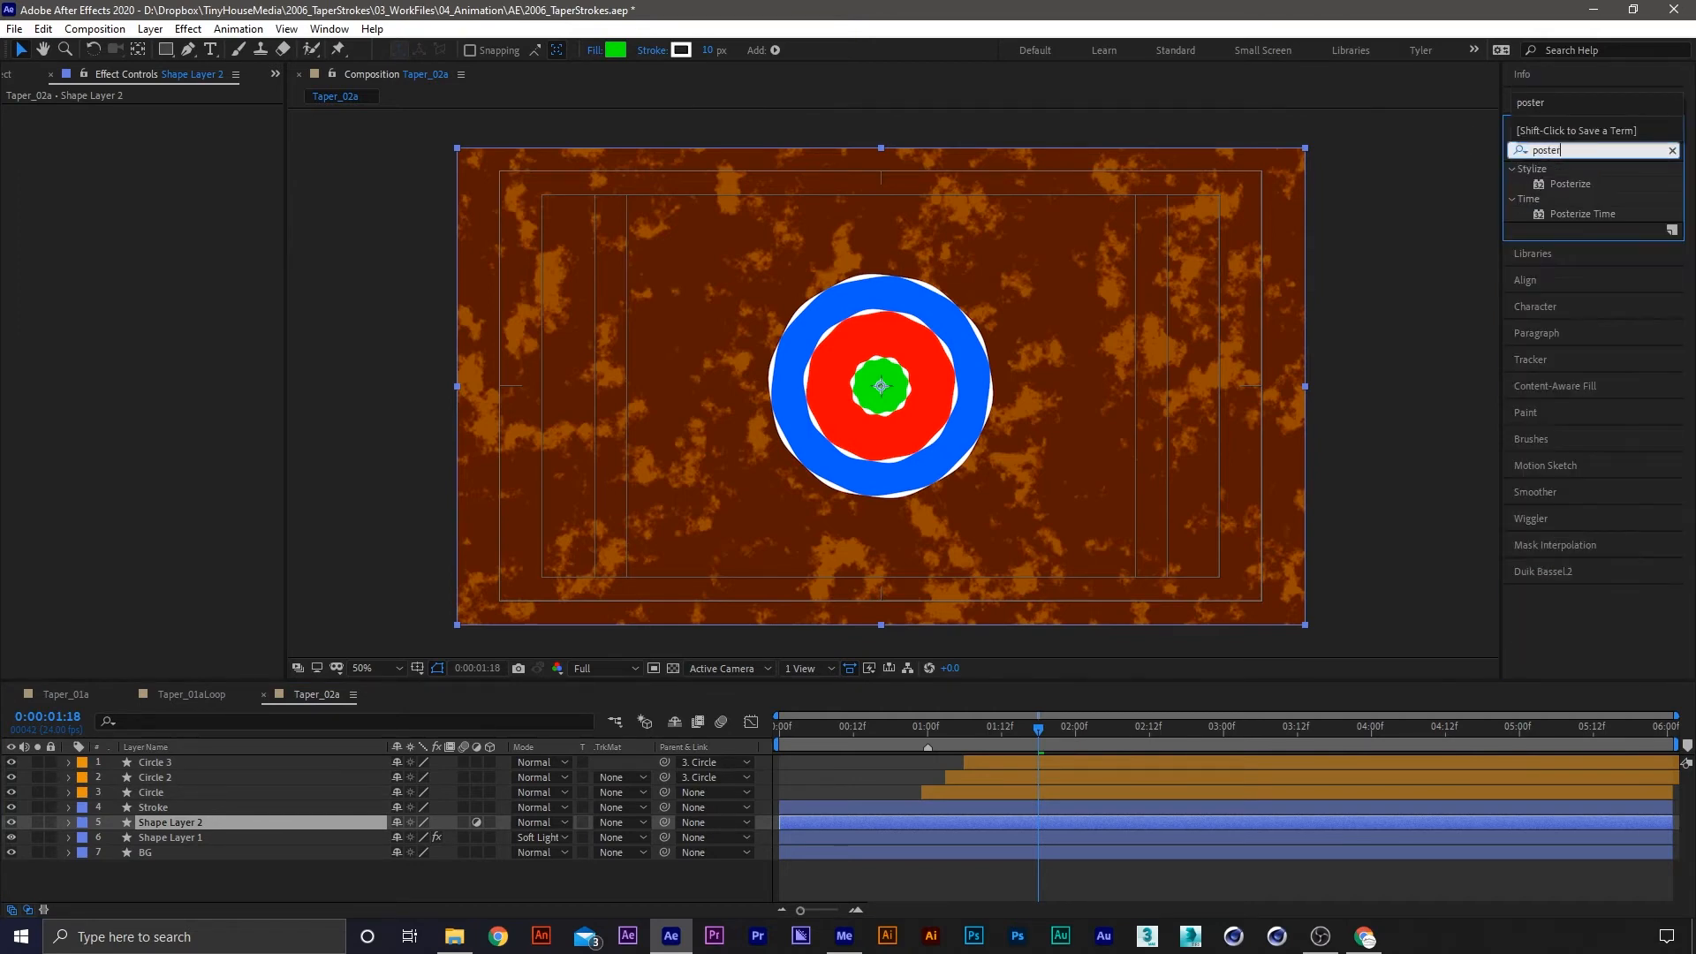
right_click(1459, 134)
left_click(1596, 628)
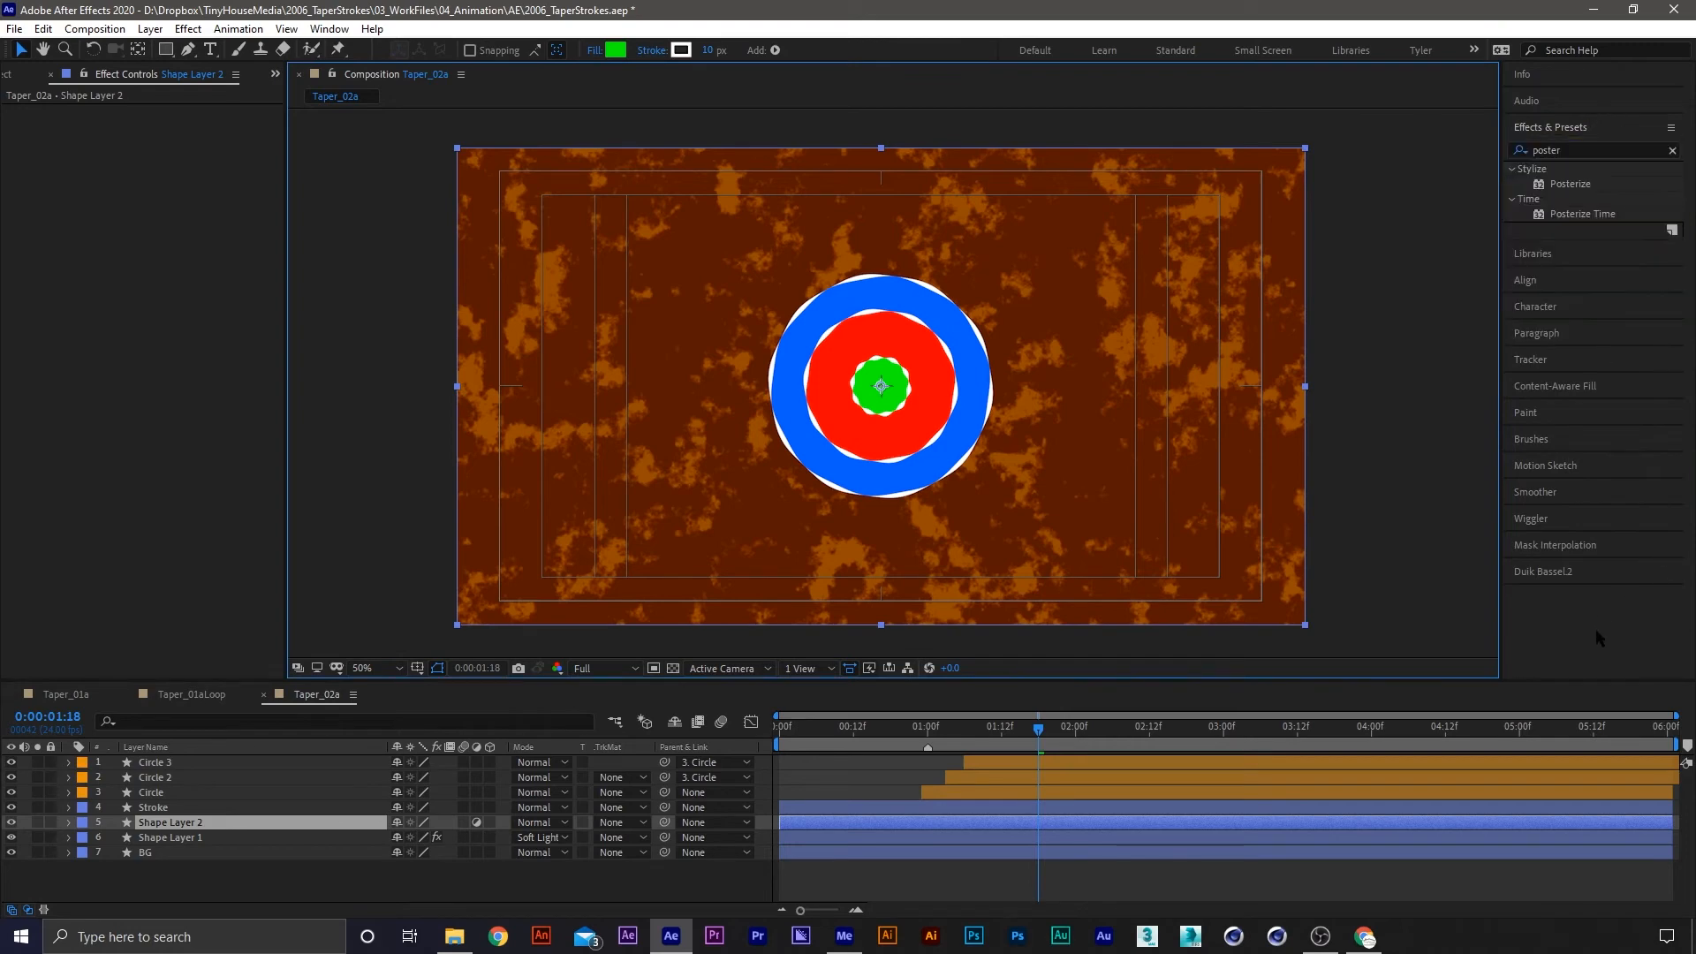
left_click_drag(1584, 219, 1073, 183)
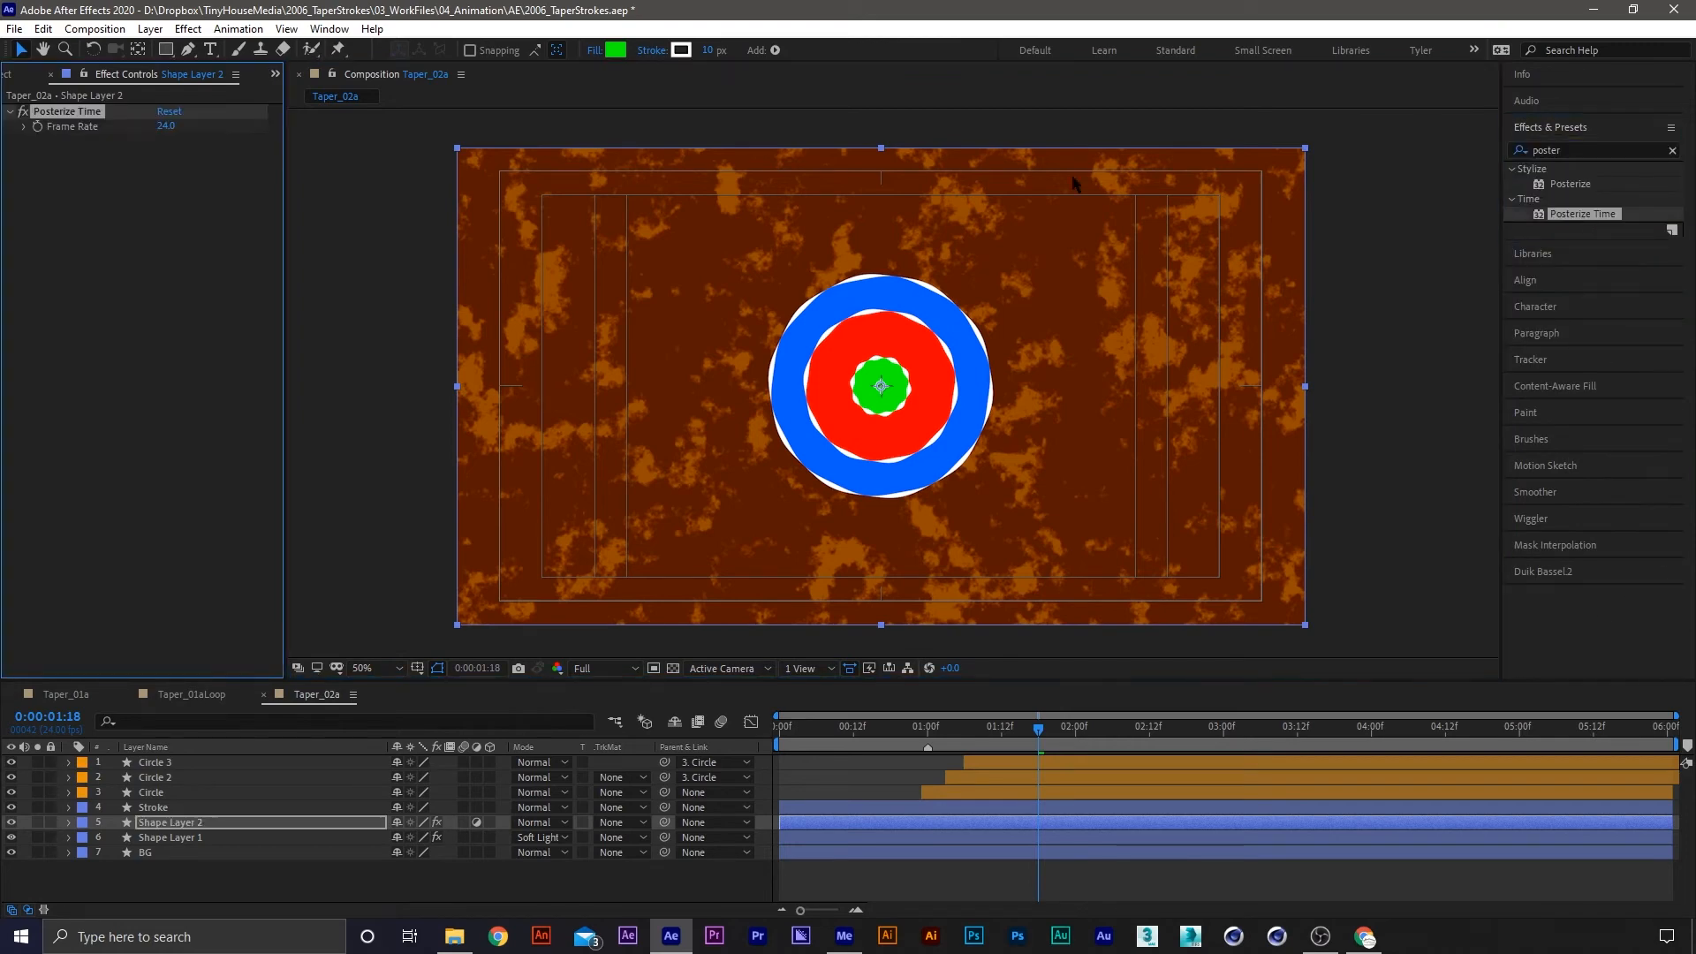
Set the Posterize Time Frame Rate to 12
left_click(169, 124)
type("12")
key("Return")
Step through frames from 0:00:01:22 and play from 0:00:01:12 to examine the noise's posterized motion
left_click(179, 827)
left_click_drag(1038, 738, 1060, 732)
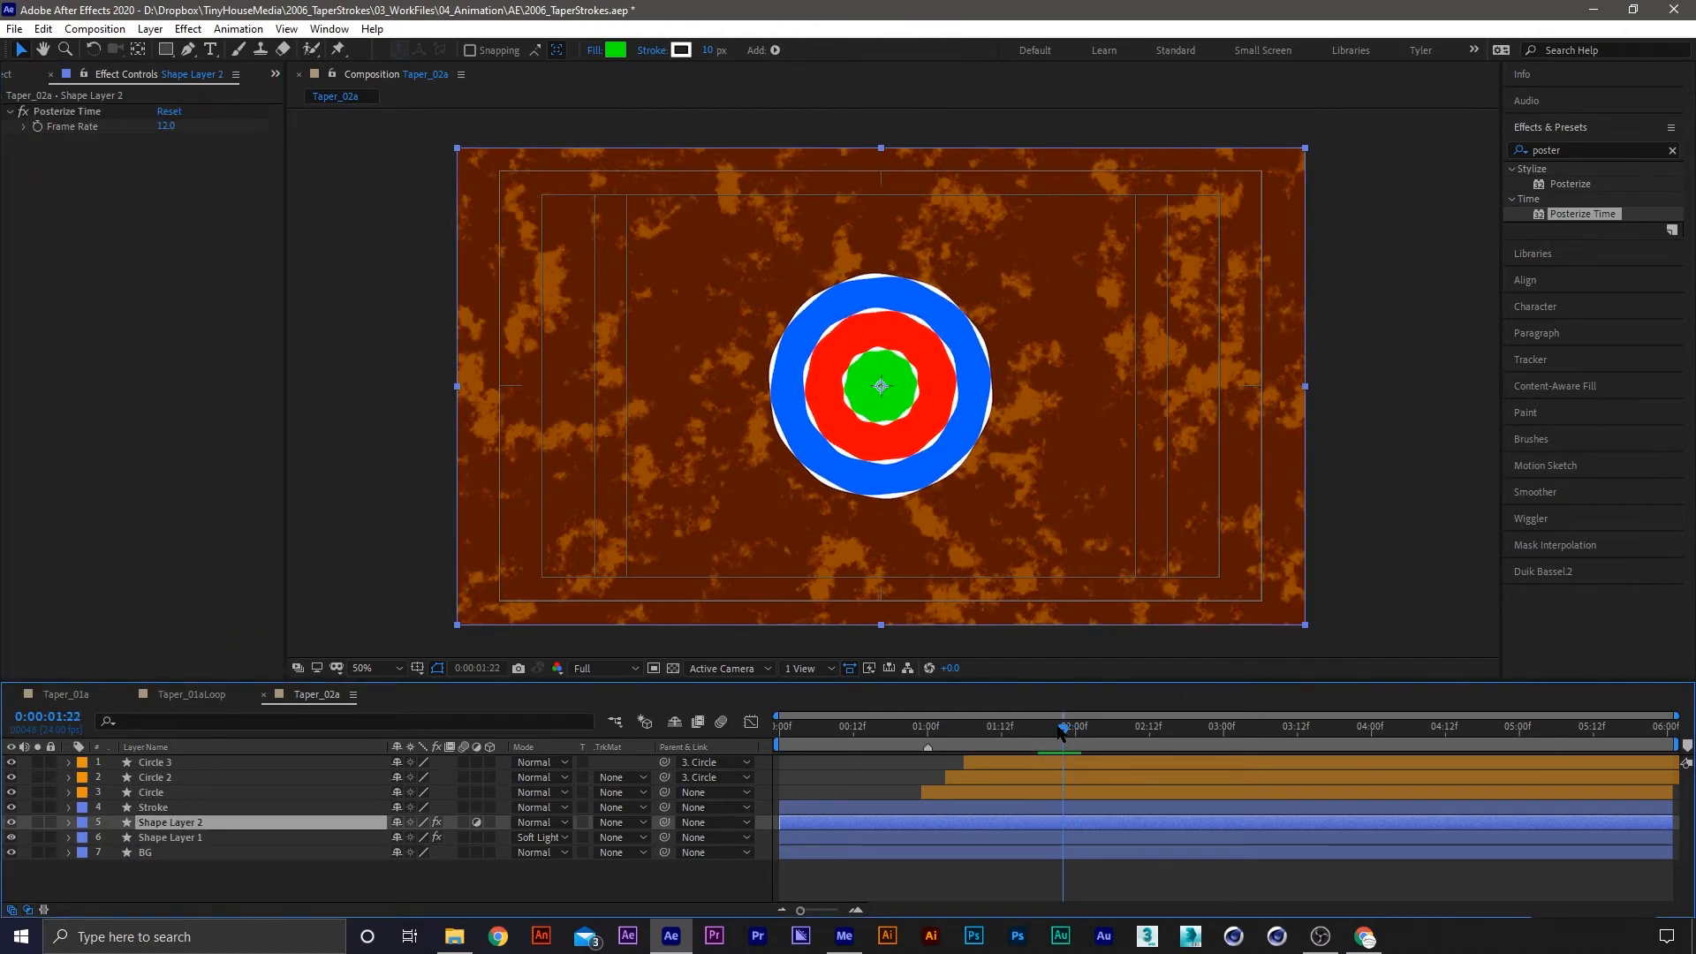
key("Page_Down")
key("Page_Down")
key("Page_Down")
key("Page_Down")
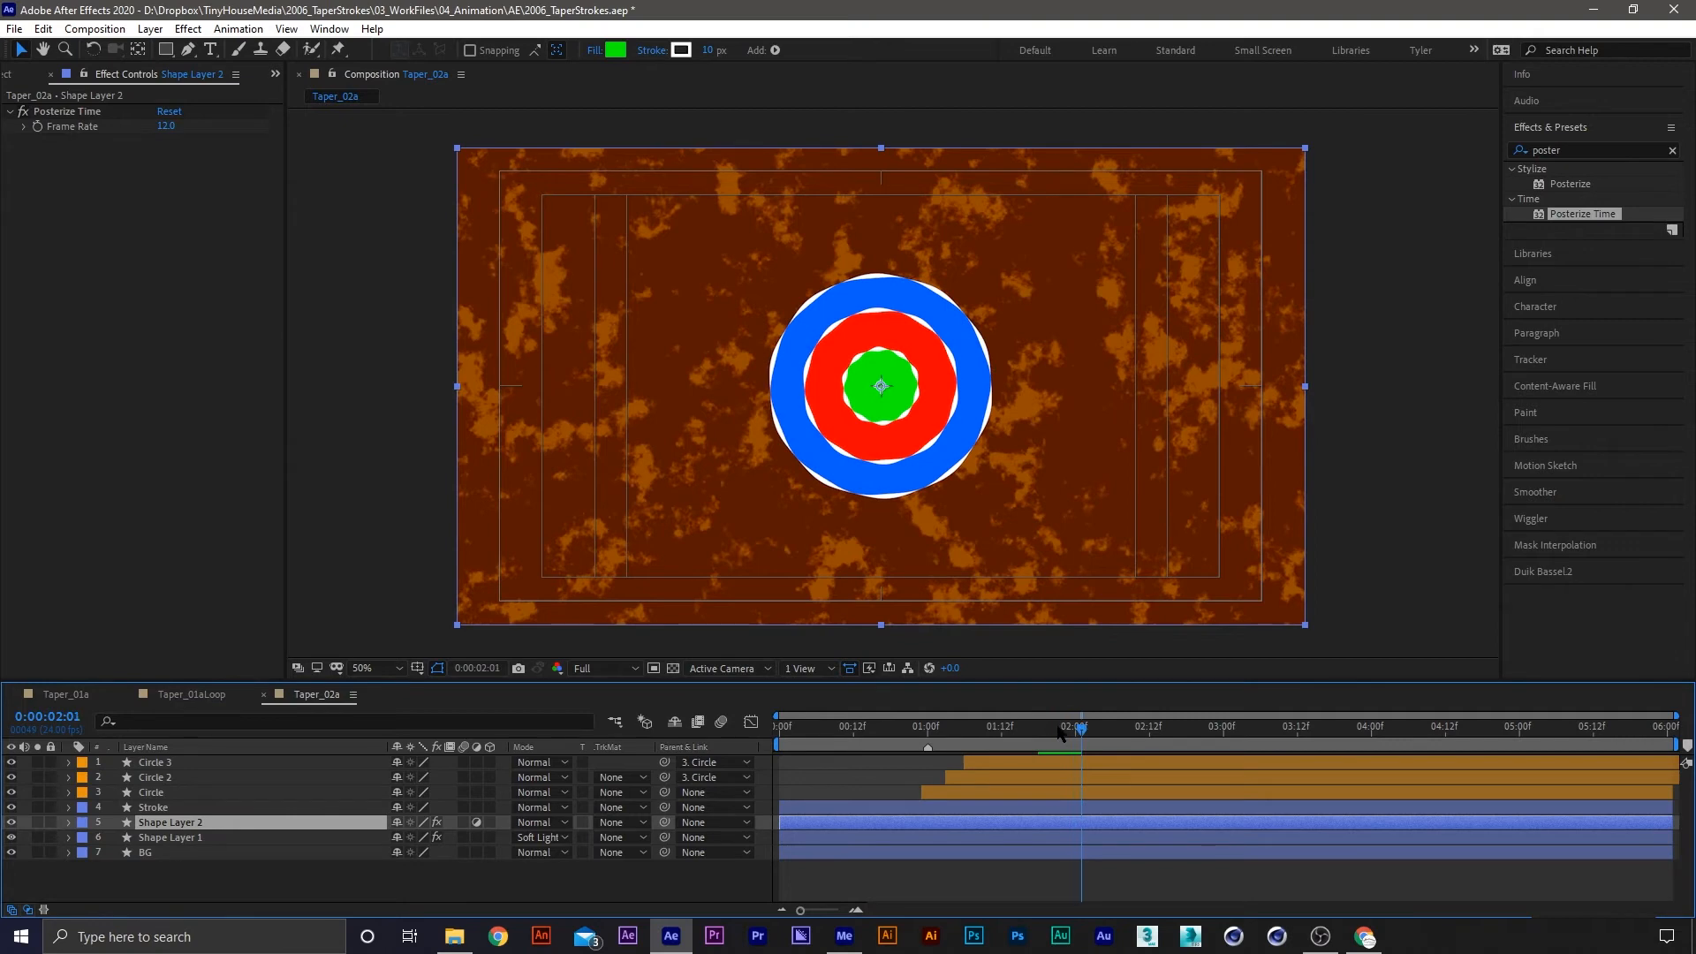
key("space")
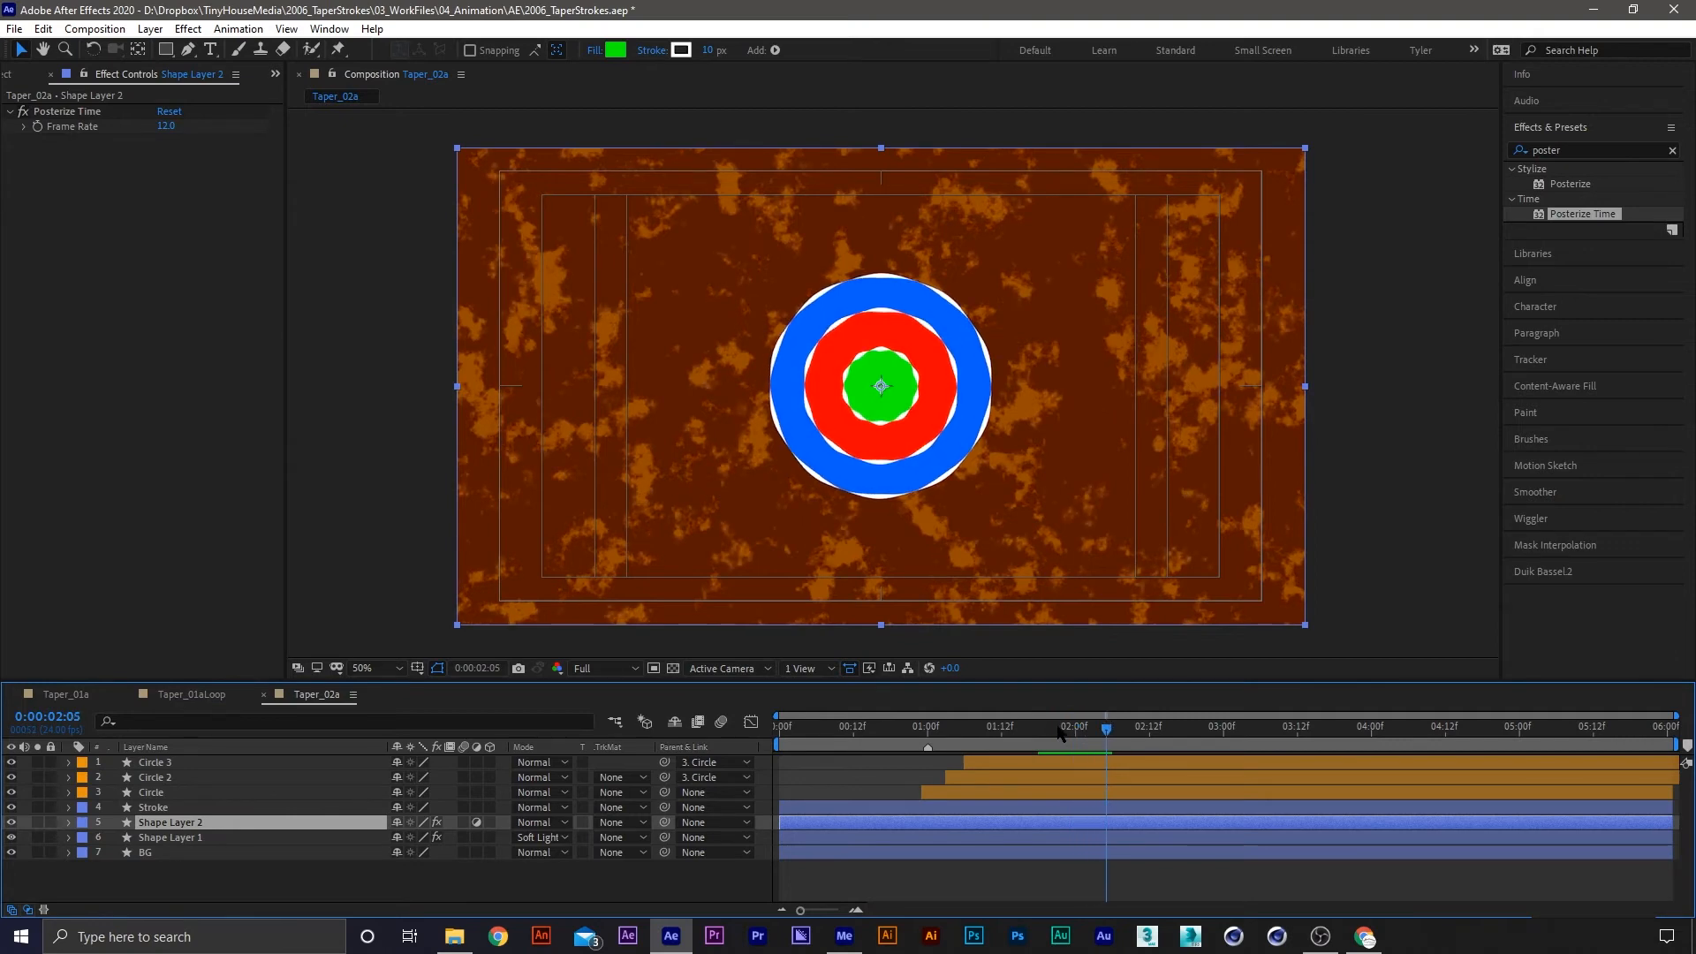
left_click(1007, 730)
key("space")
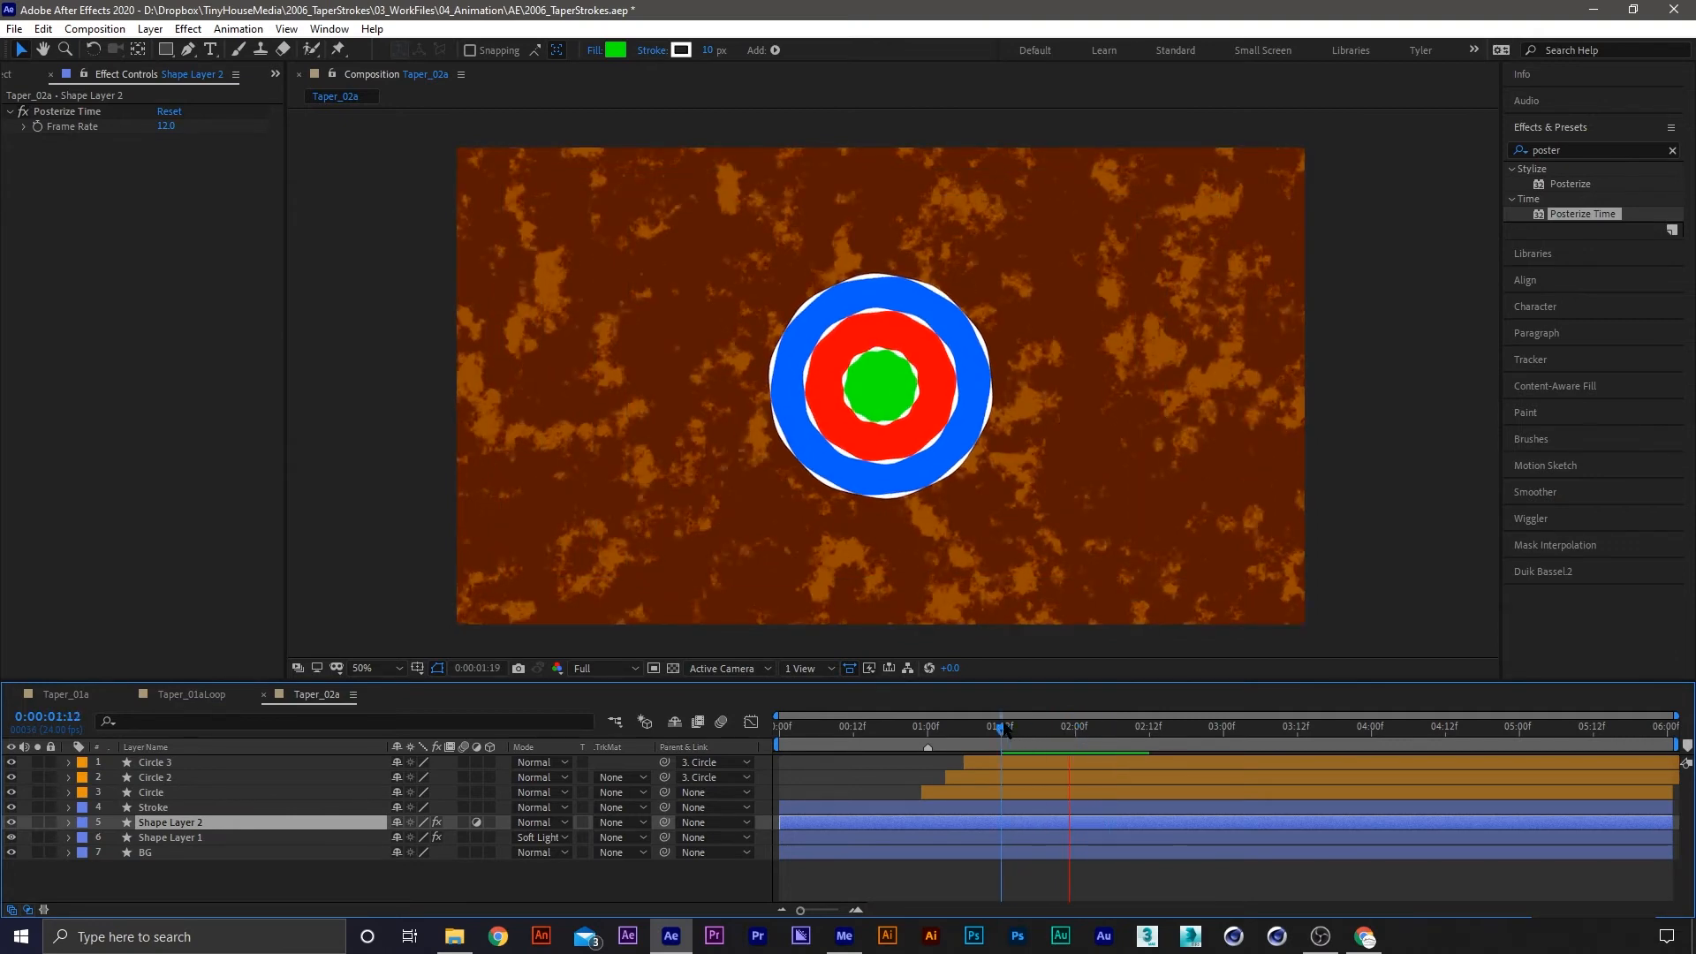
key("space")
key("apostrophe")
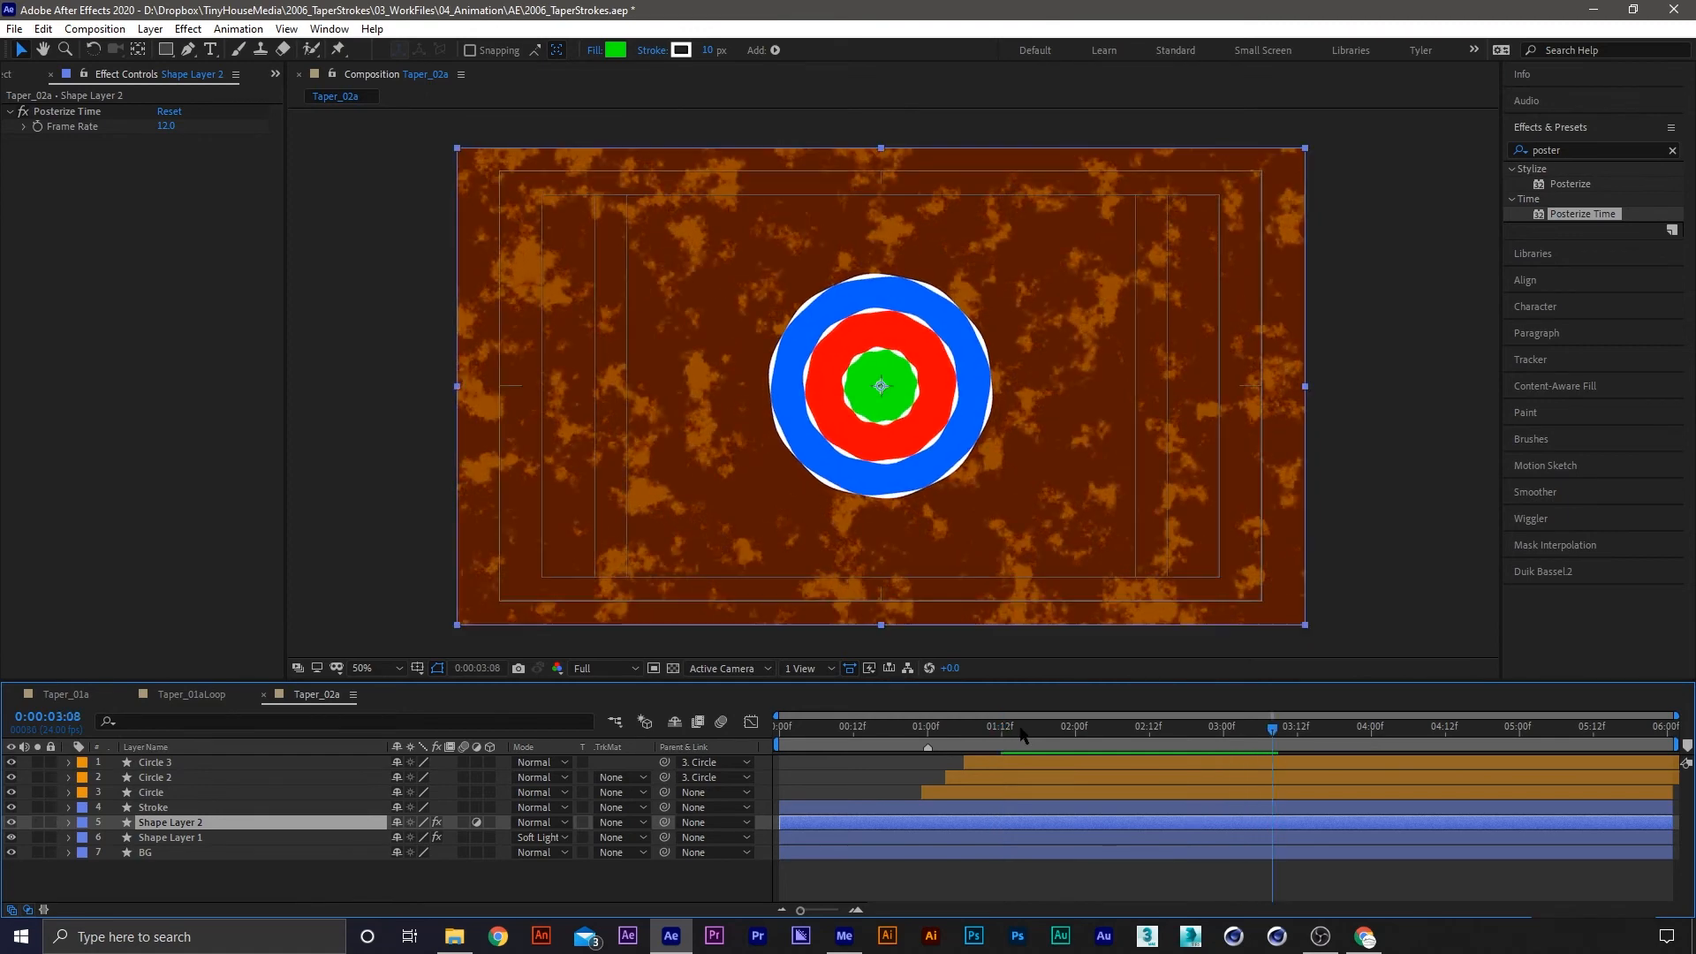
Rename Shape Layer 2 to Poster and Shape Layer 1 to Noise, and save the project
key("Return")
type("Poster")
key("Return")
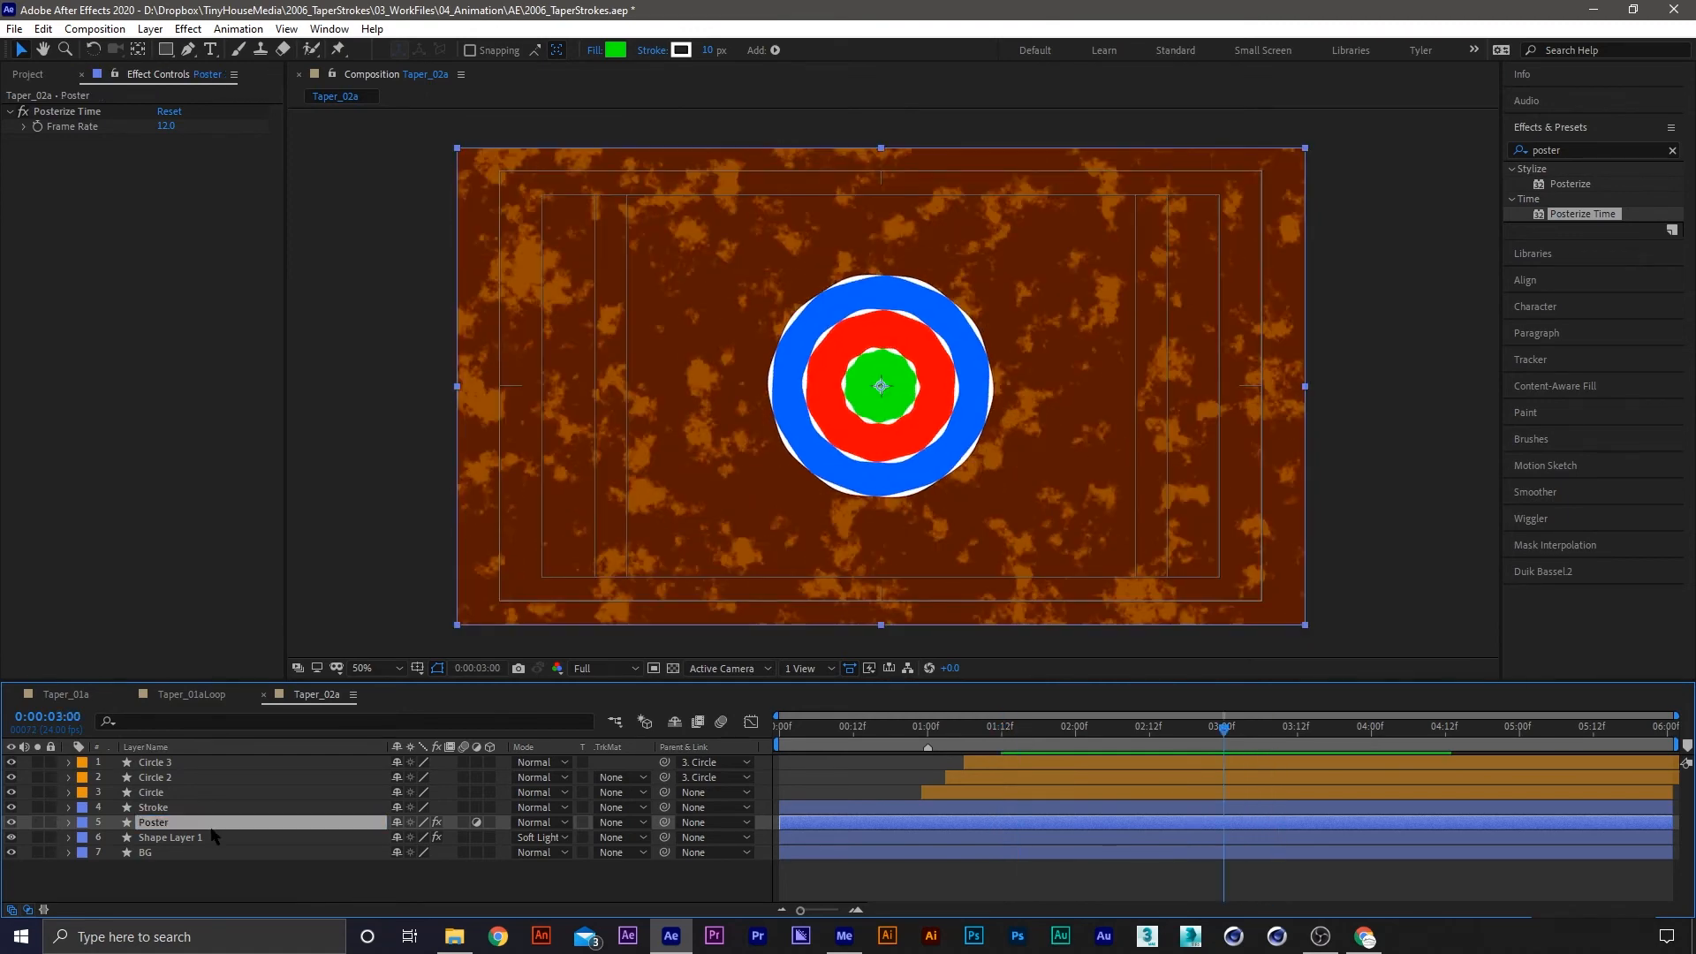
left_click(207, 836)
key("Return")
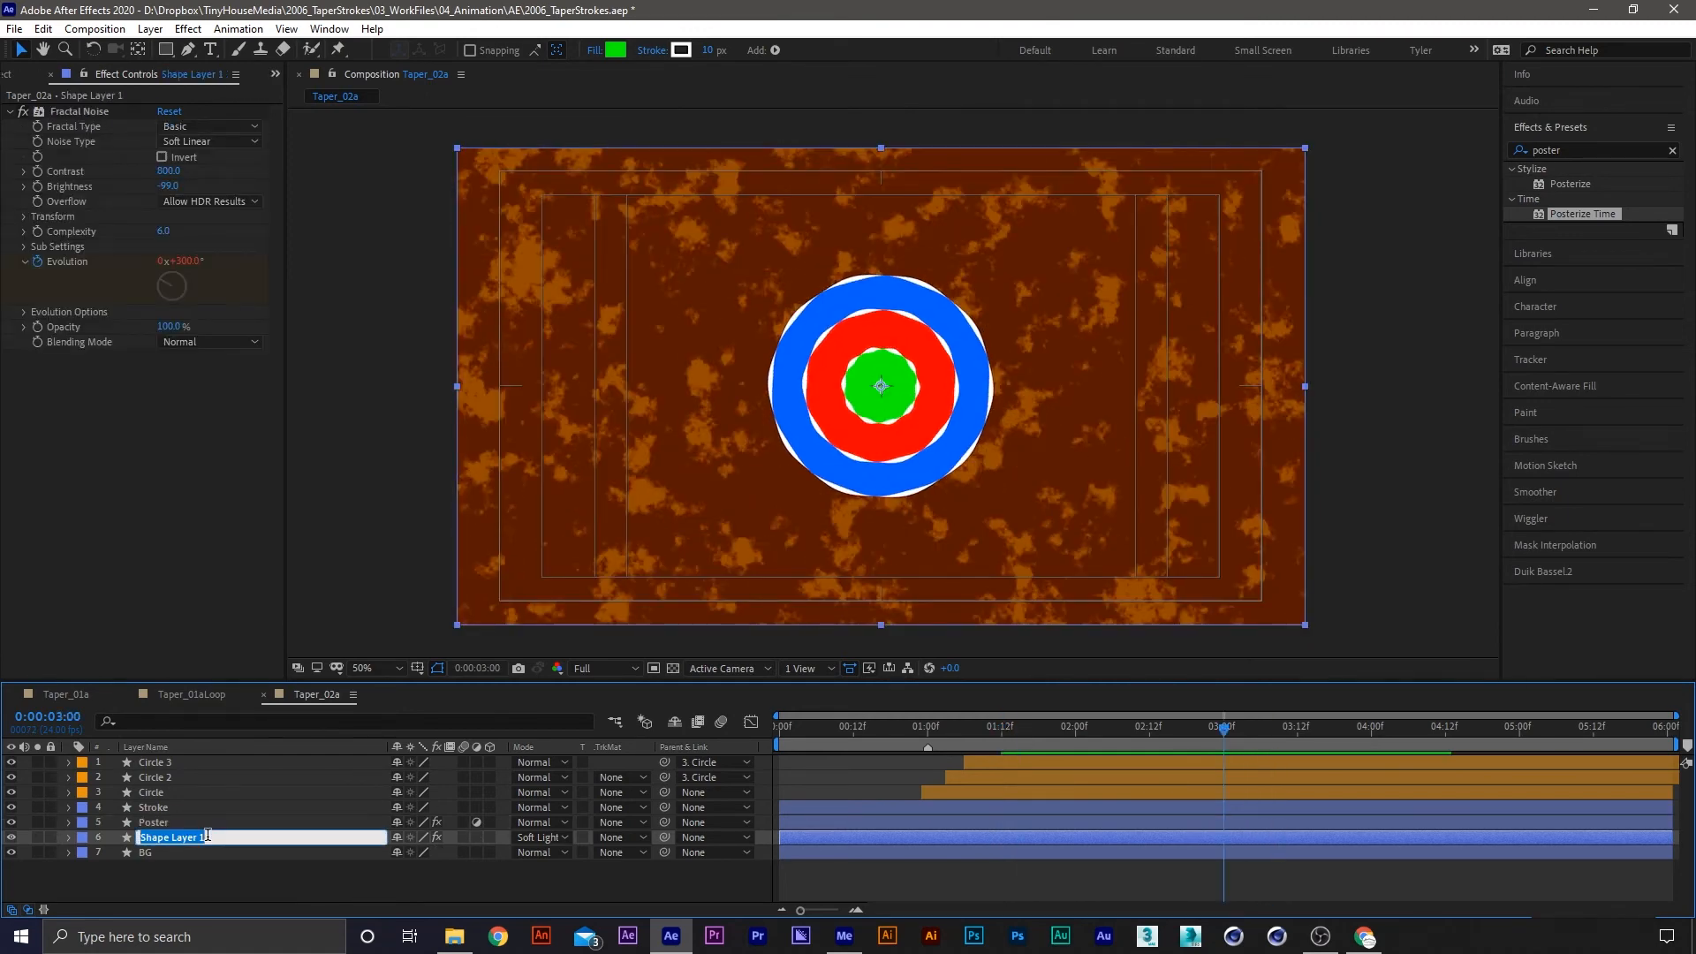
type("Noise")
key("Return")
key("ctrl+s")
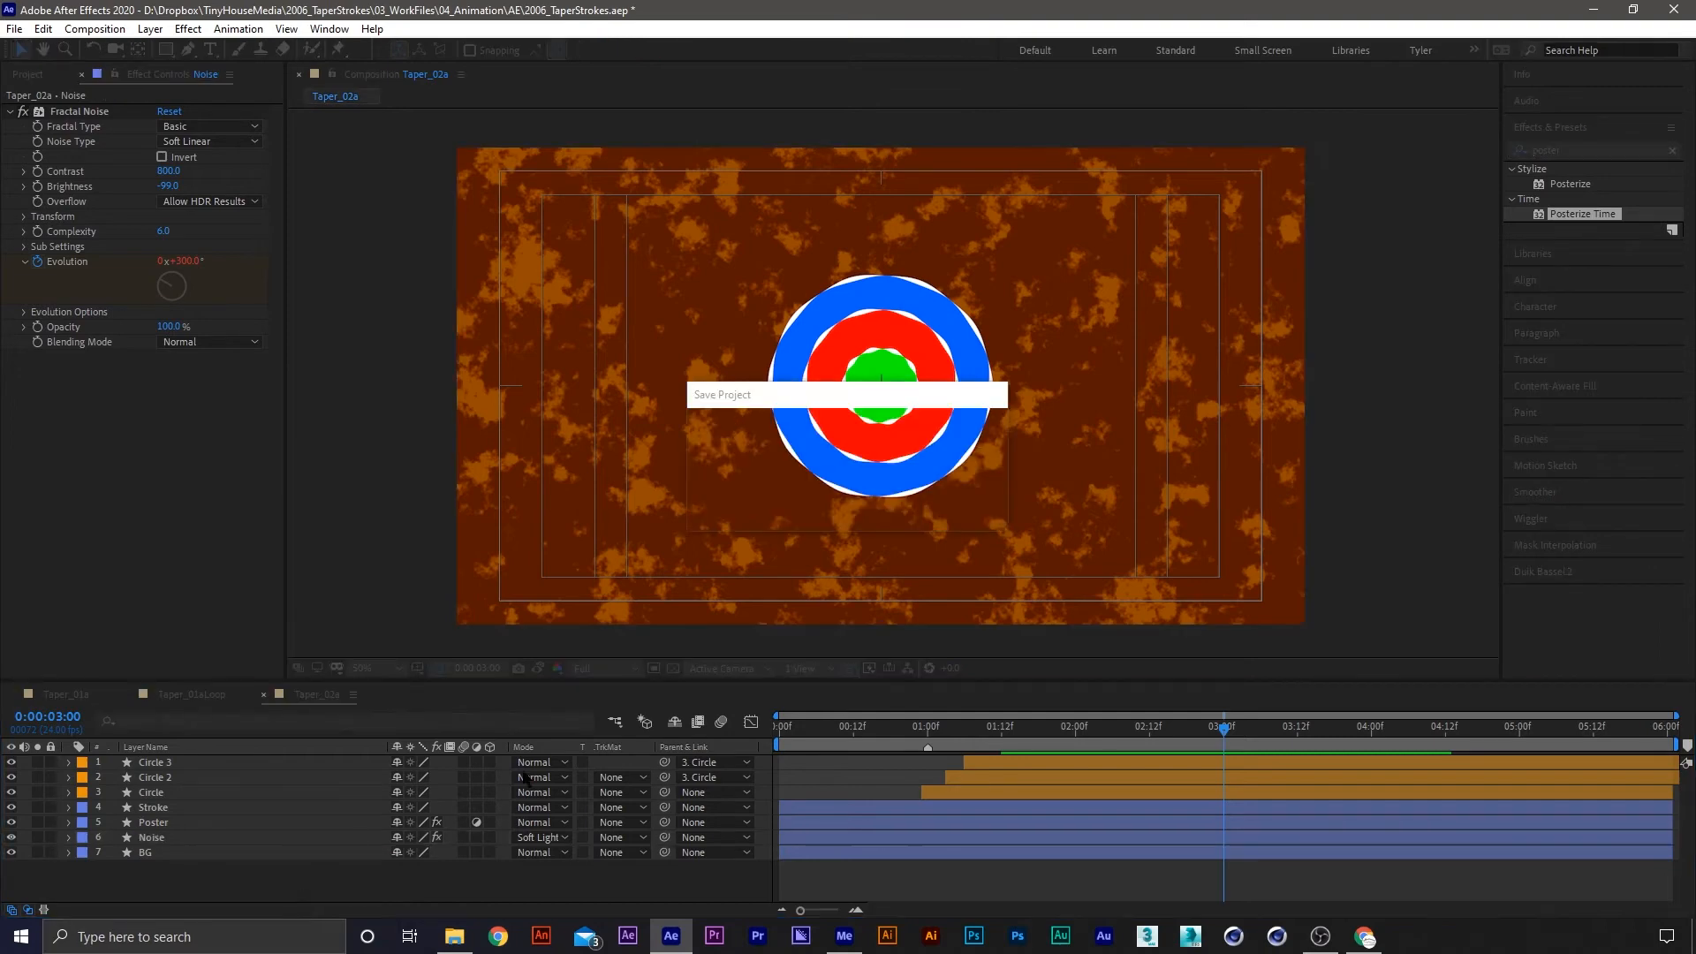
Add a composition-sized rectangle shape layer above all other layers and make it an adjustment layer
double_click(166, 49)
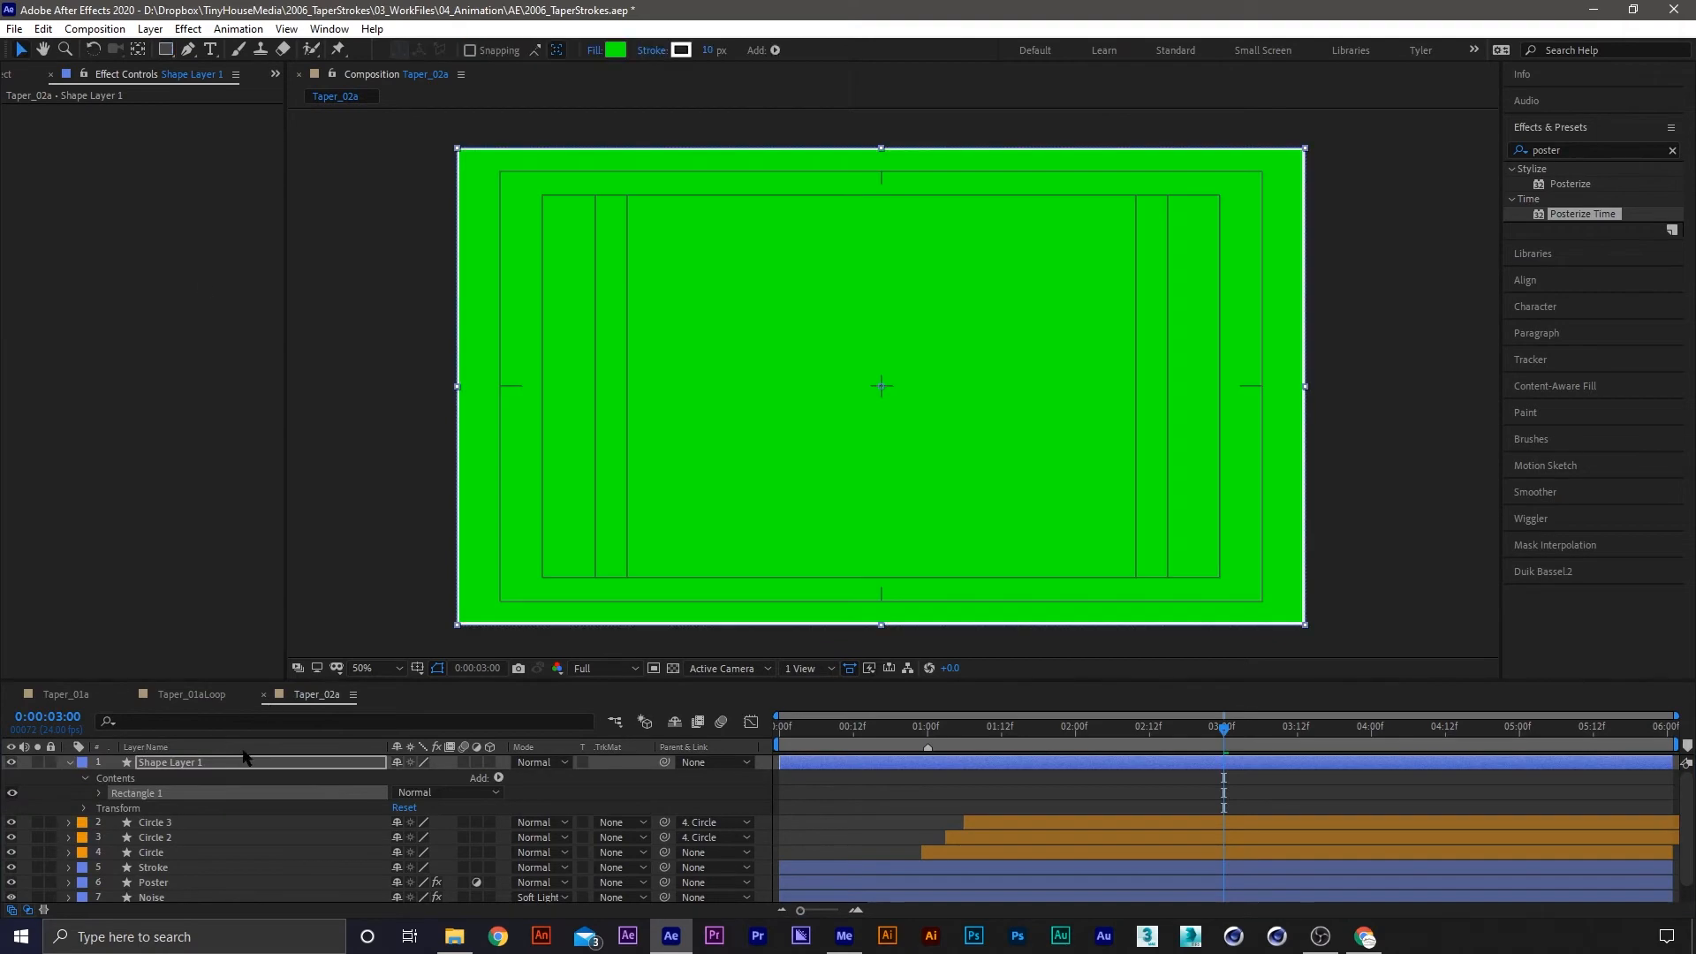
key("u")
left_click(476, 762)
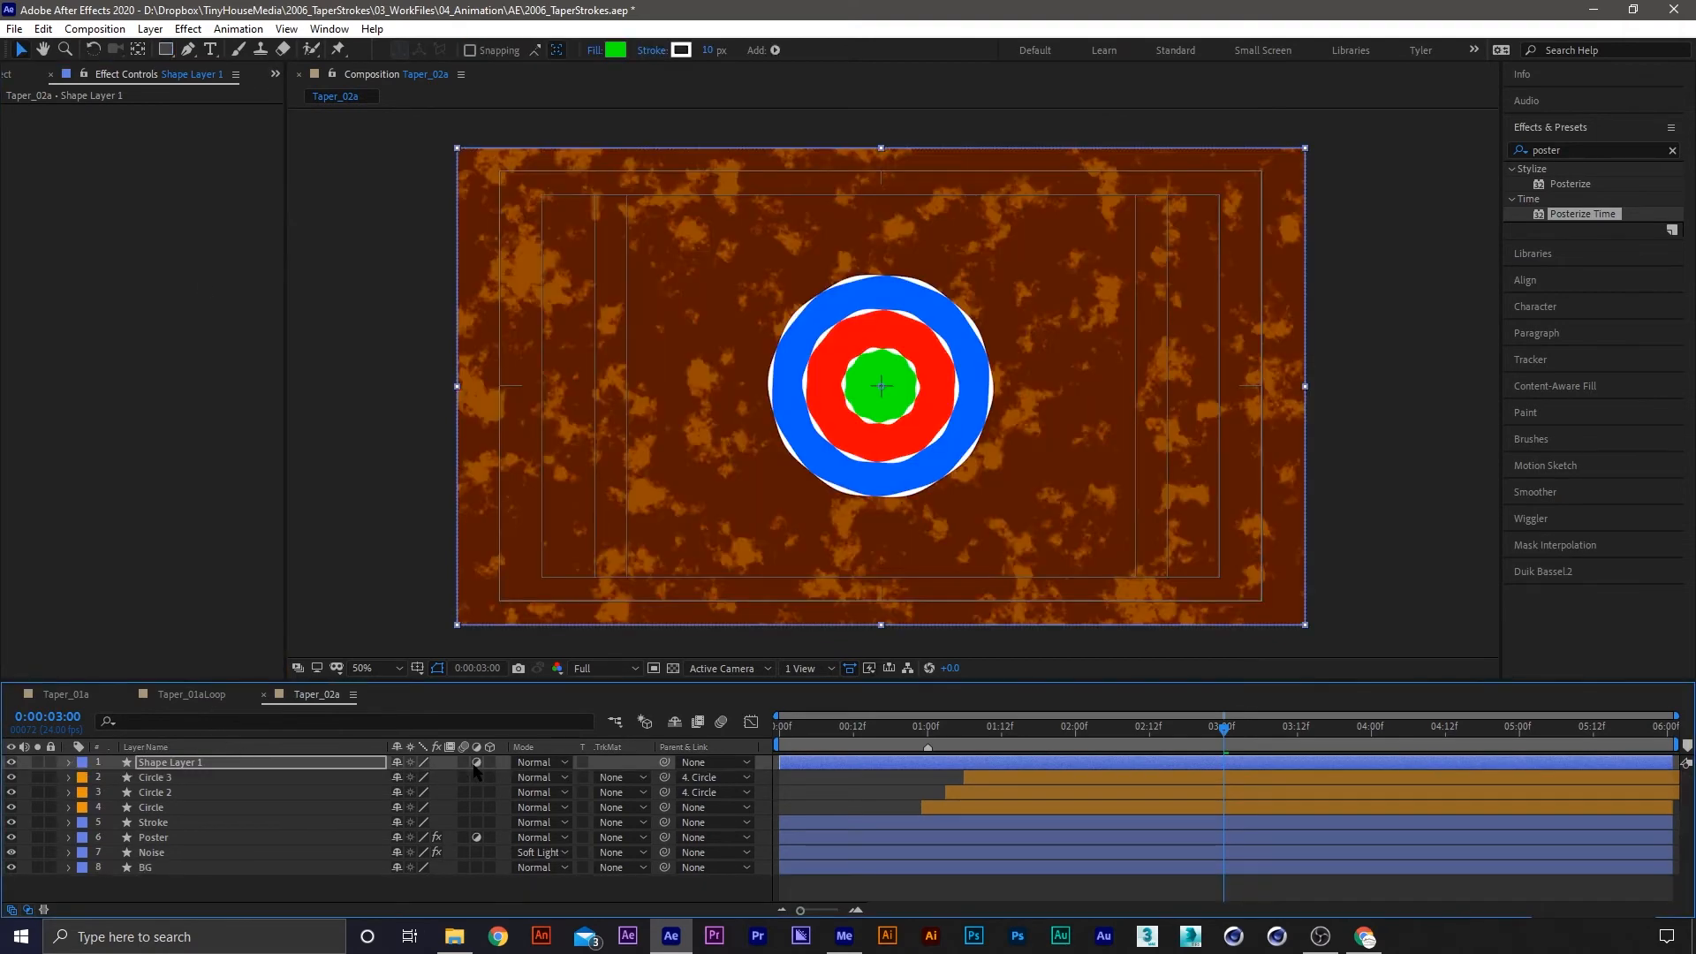
Search the effects for "turb" and apply Turbulent Displace to the new adjustment layer
left_click_drag(1588, 152, 1513, 156)
type("turb")
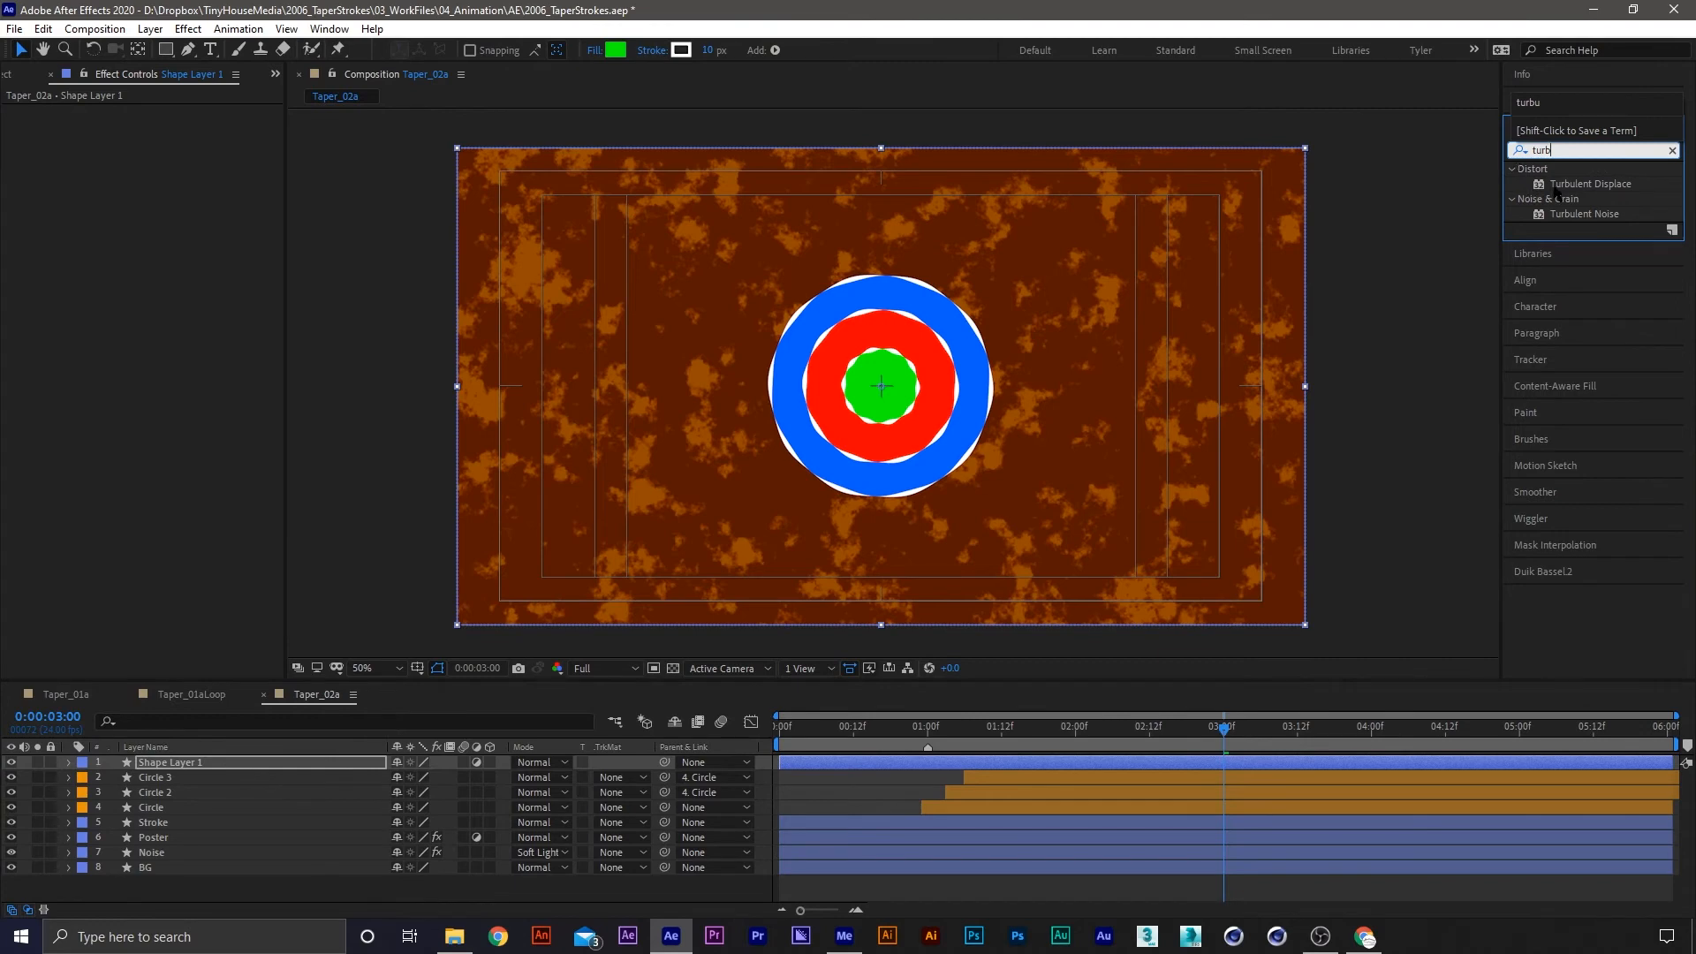
double_click(1565, 184)
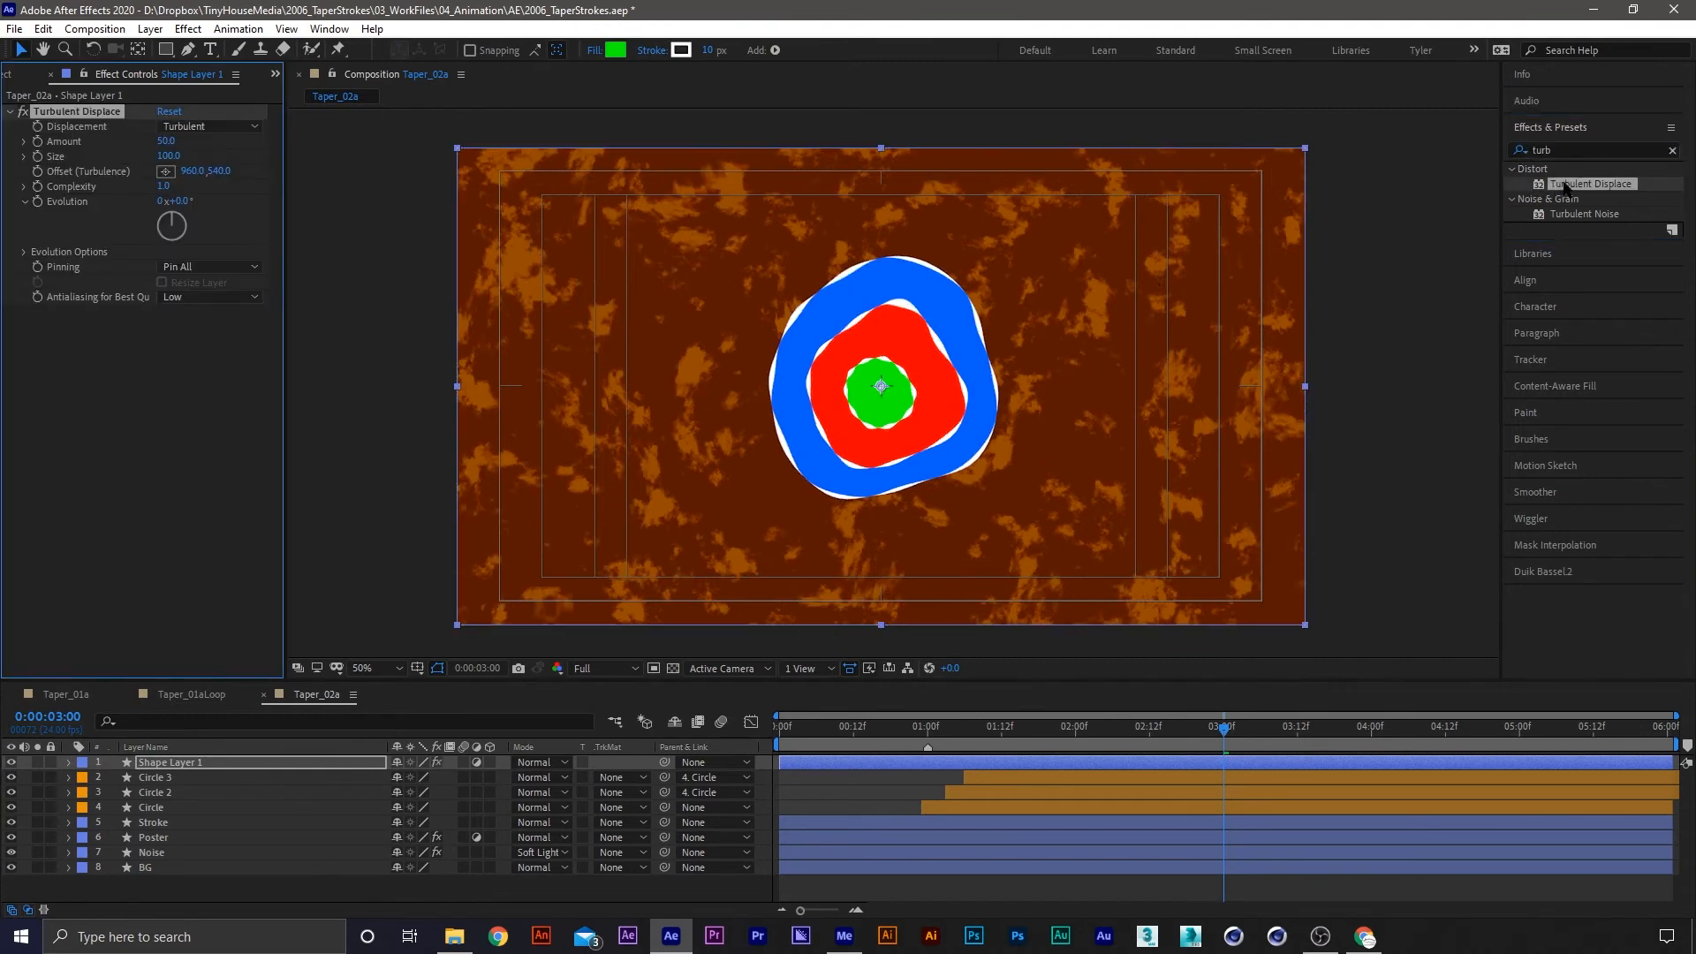
Set the Turbulent Displace Size to 10 and enable keyframing for its Evolution at 0:00:03:00
left_click(164, 157)
type("10")
key("Return")
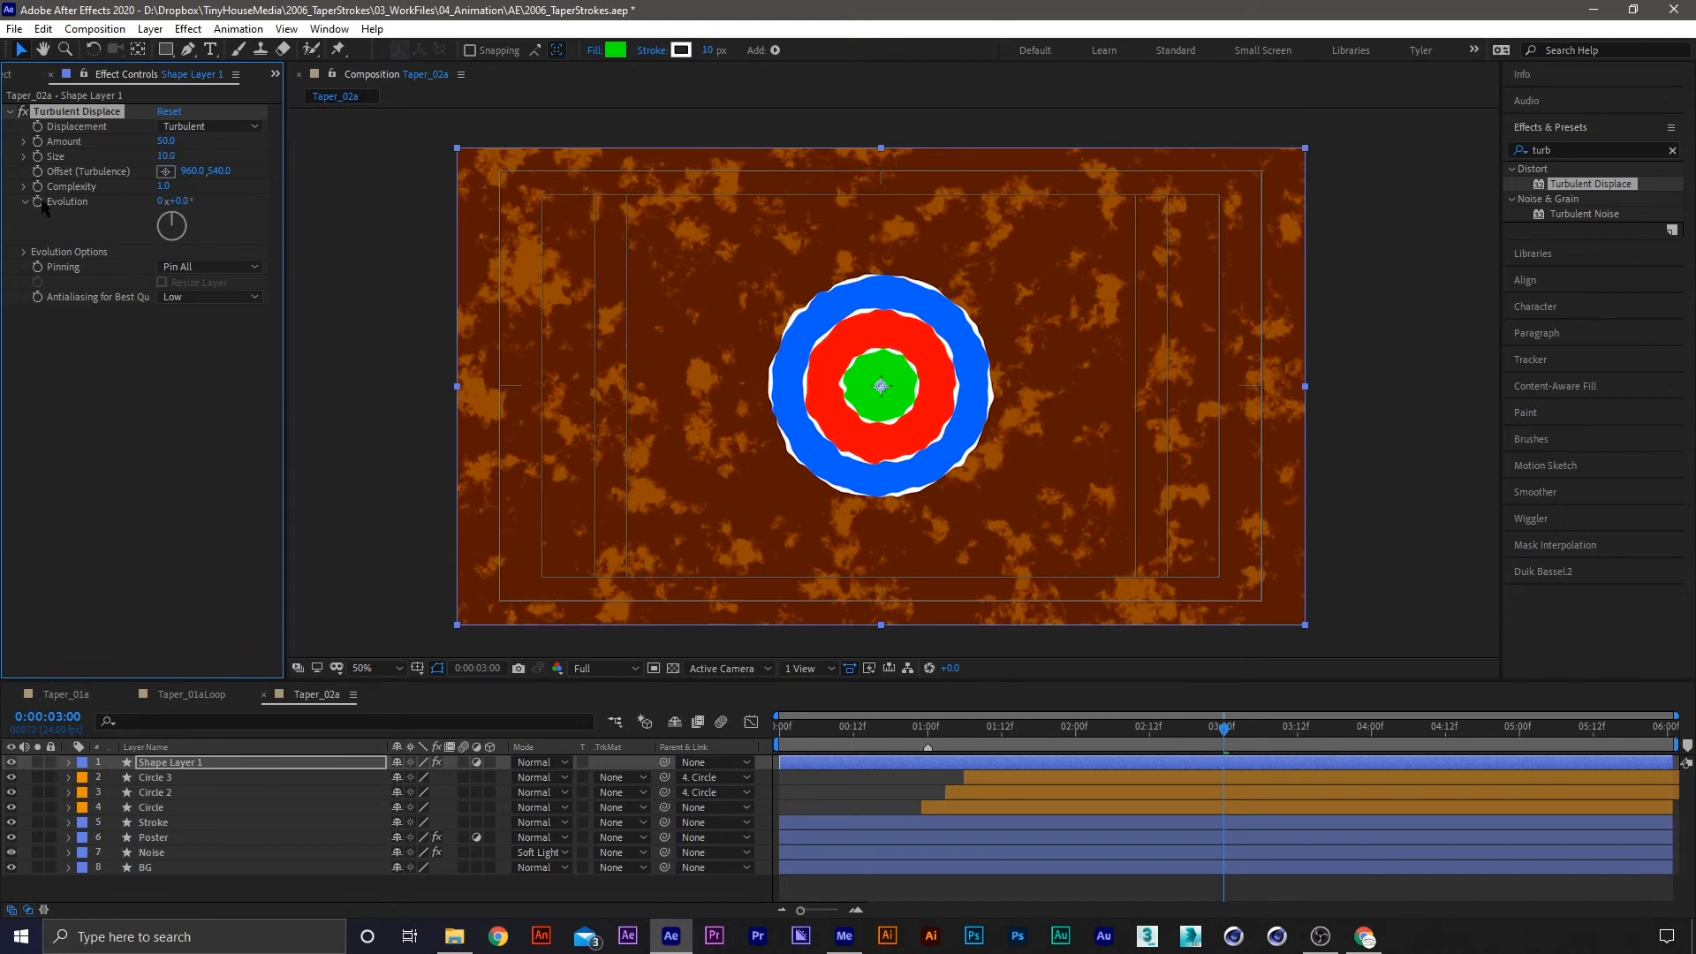
key("u")
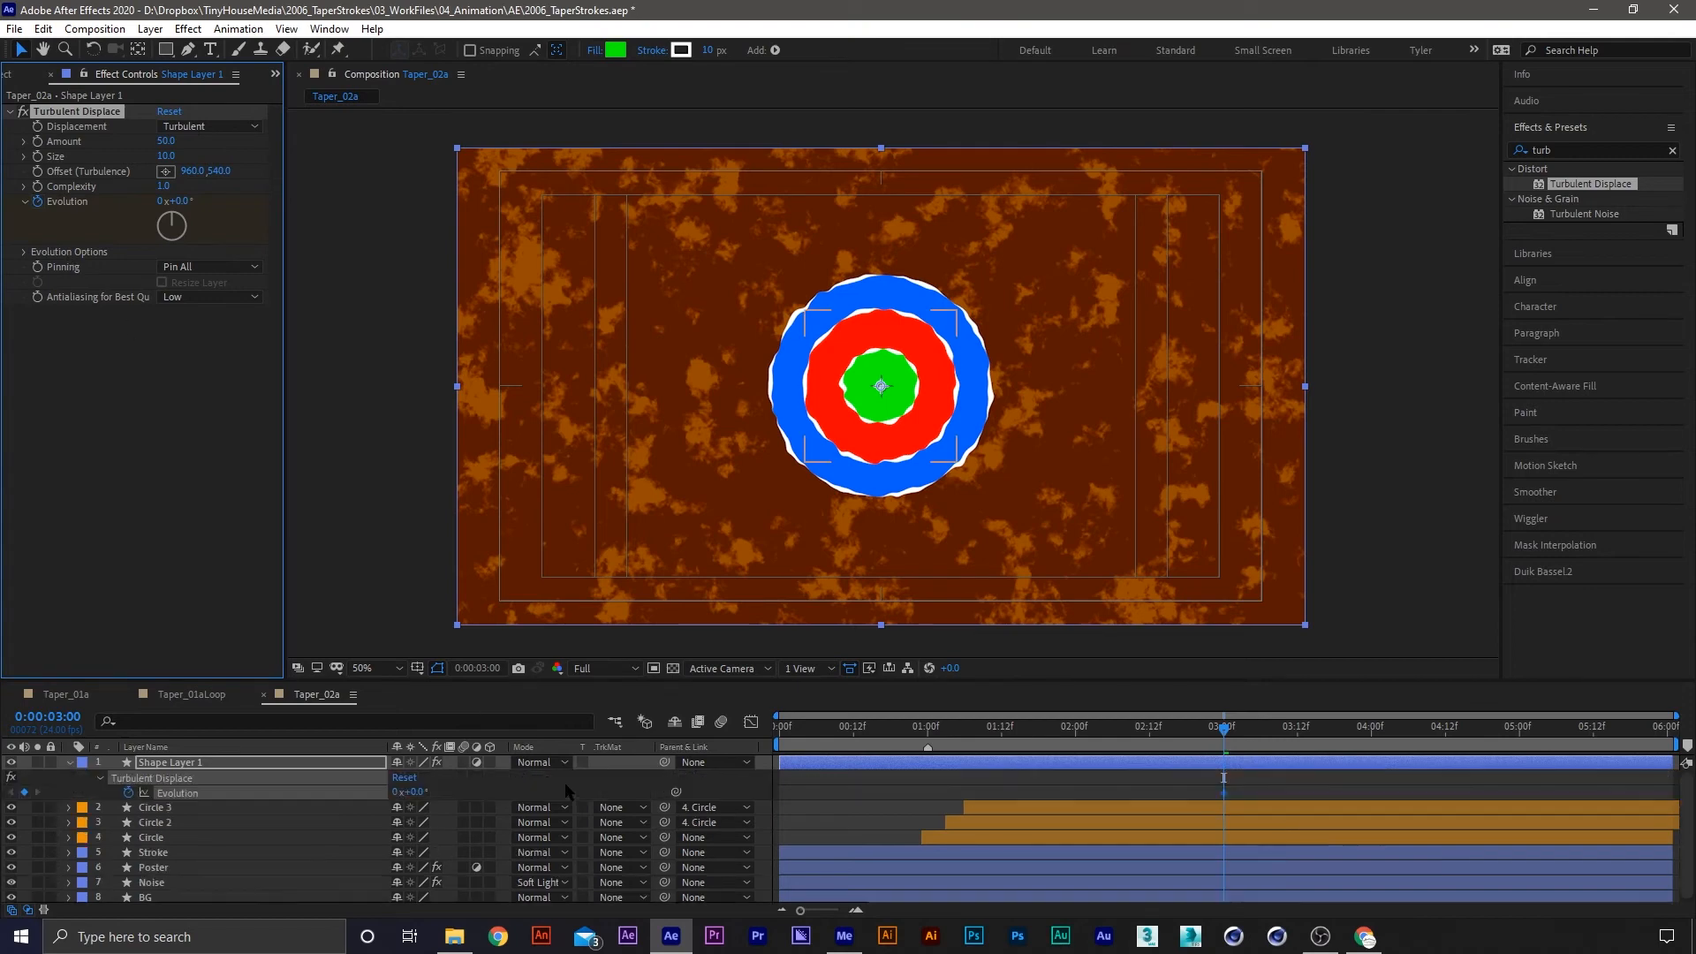
Add the expression time*500 to the Evolution of Turbulent Displace on Shape Layer 1
left_click(130, 793, "alt")
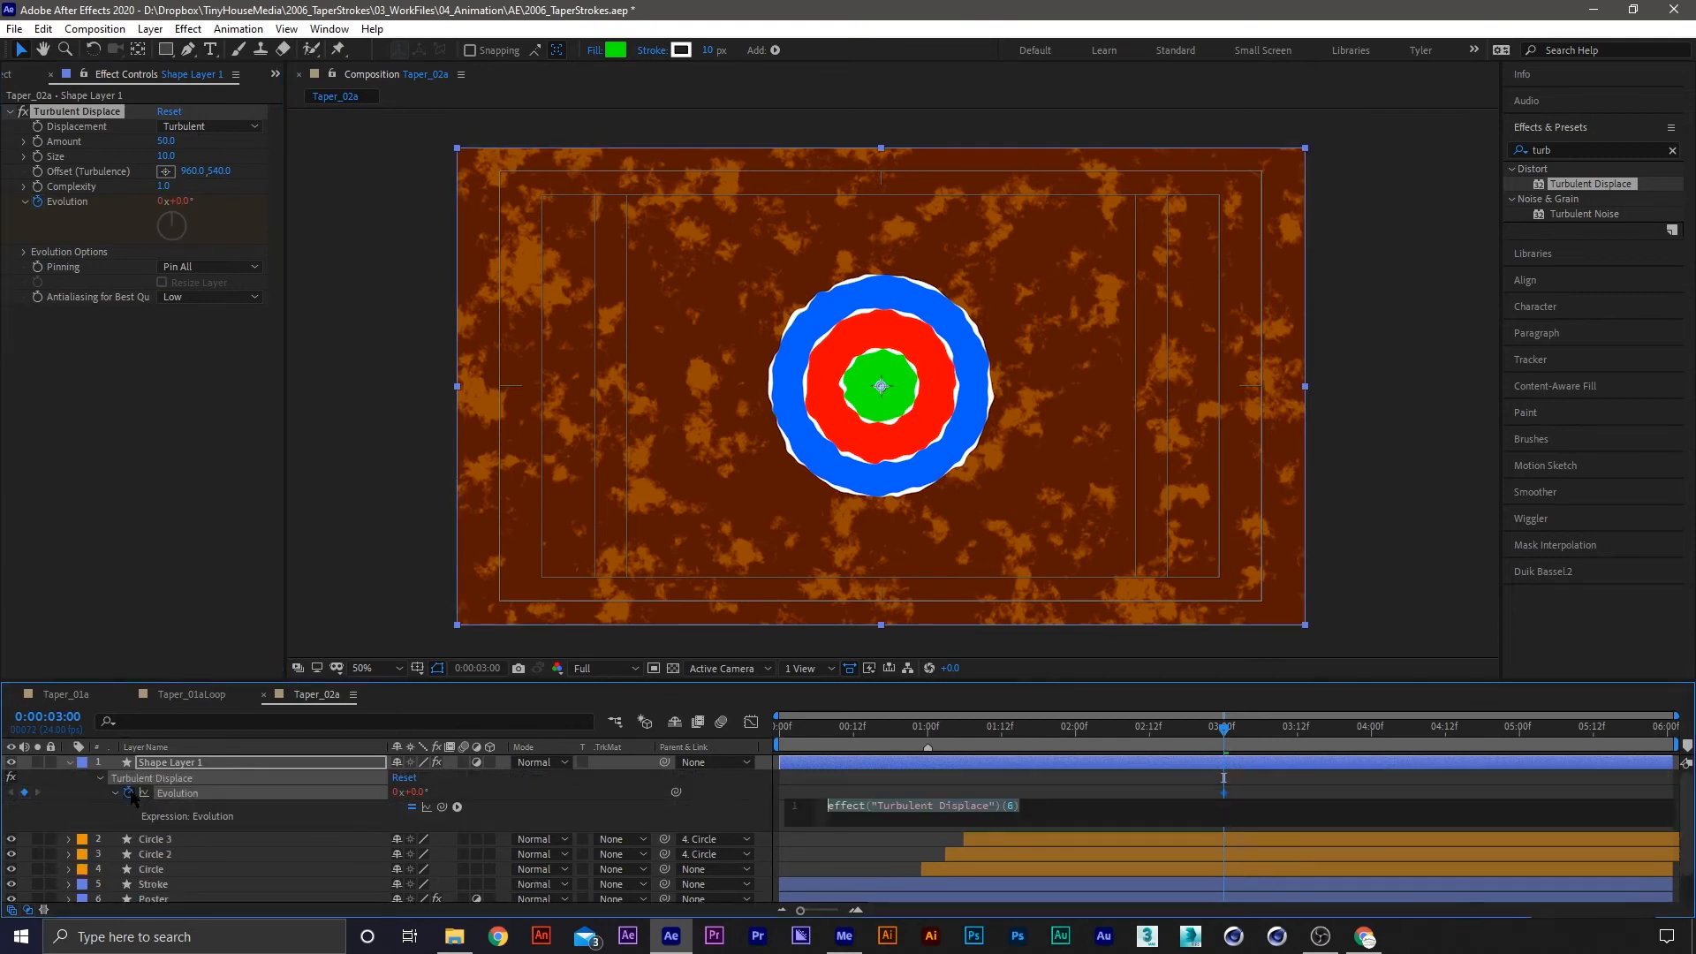
type("time")
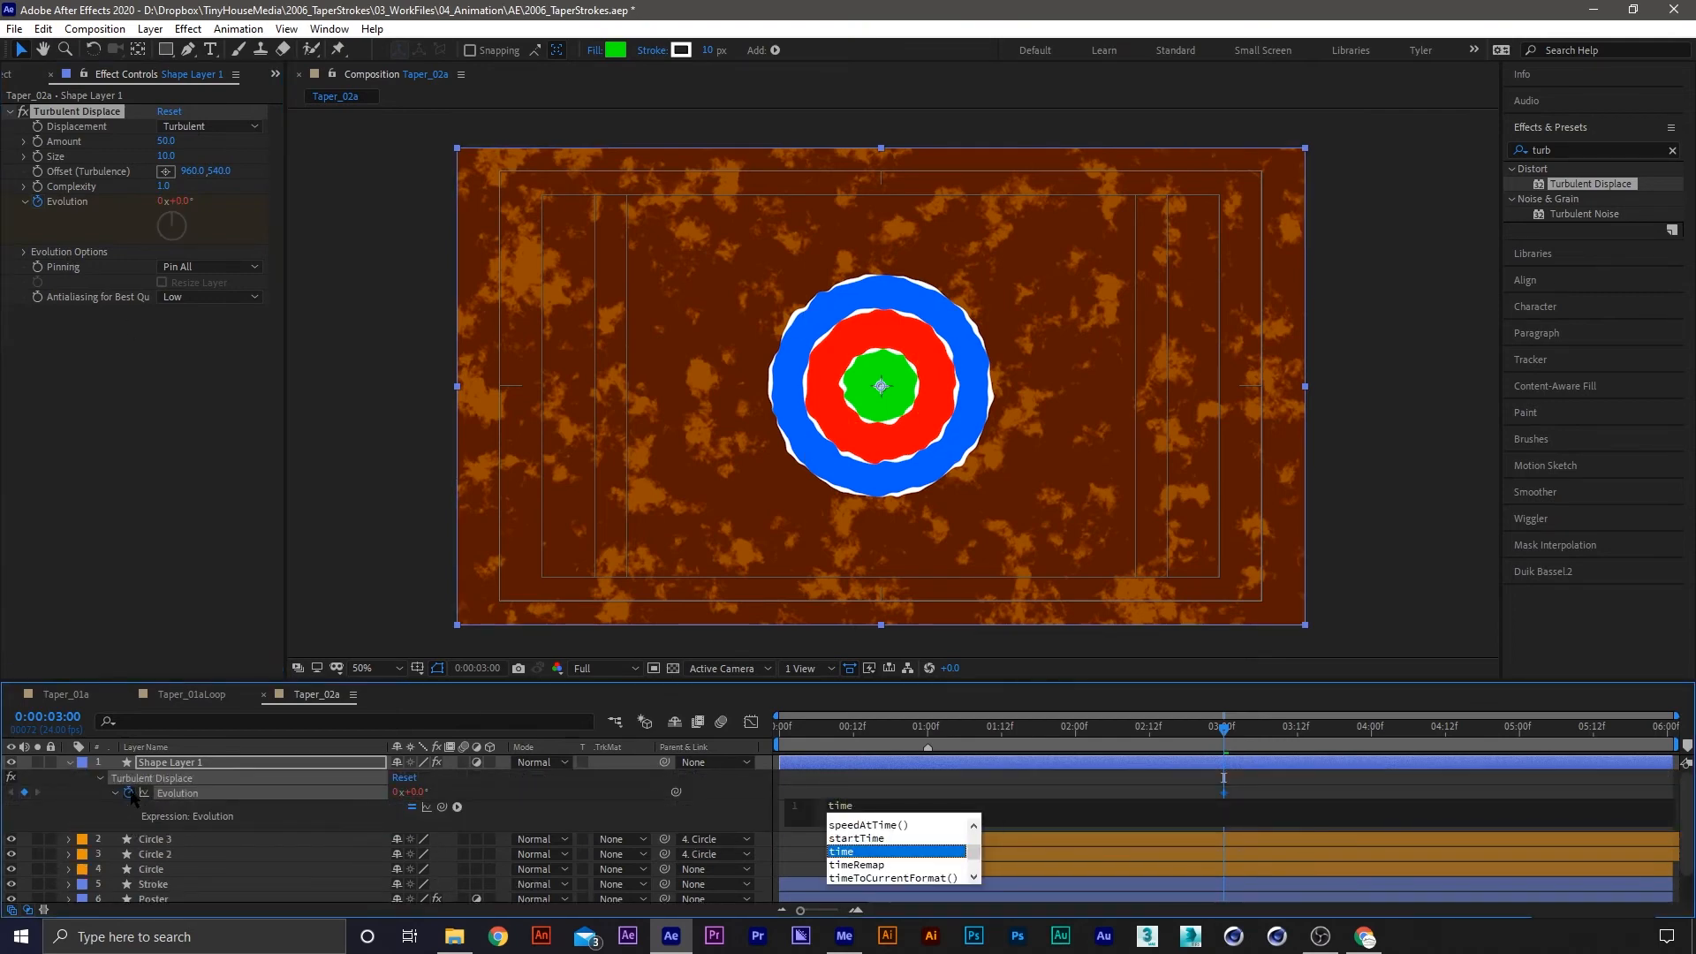
type("*150")
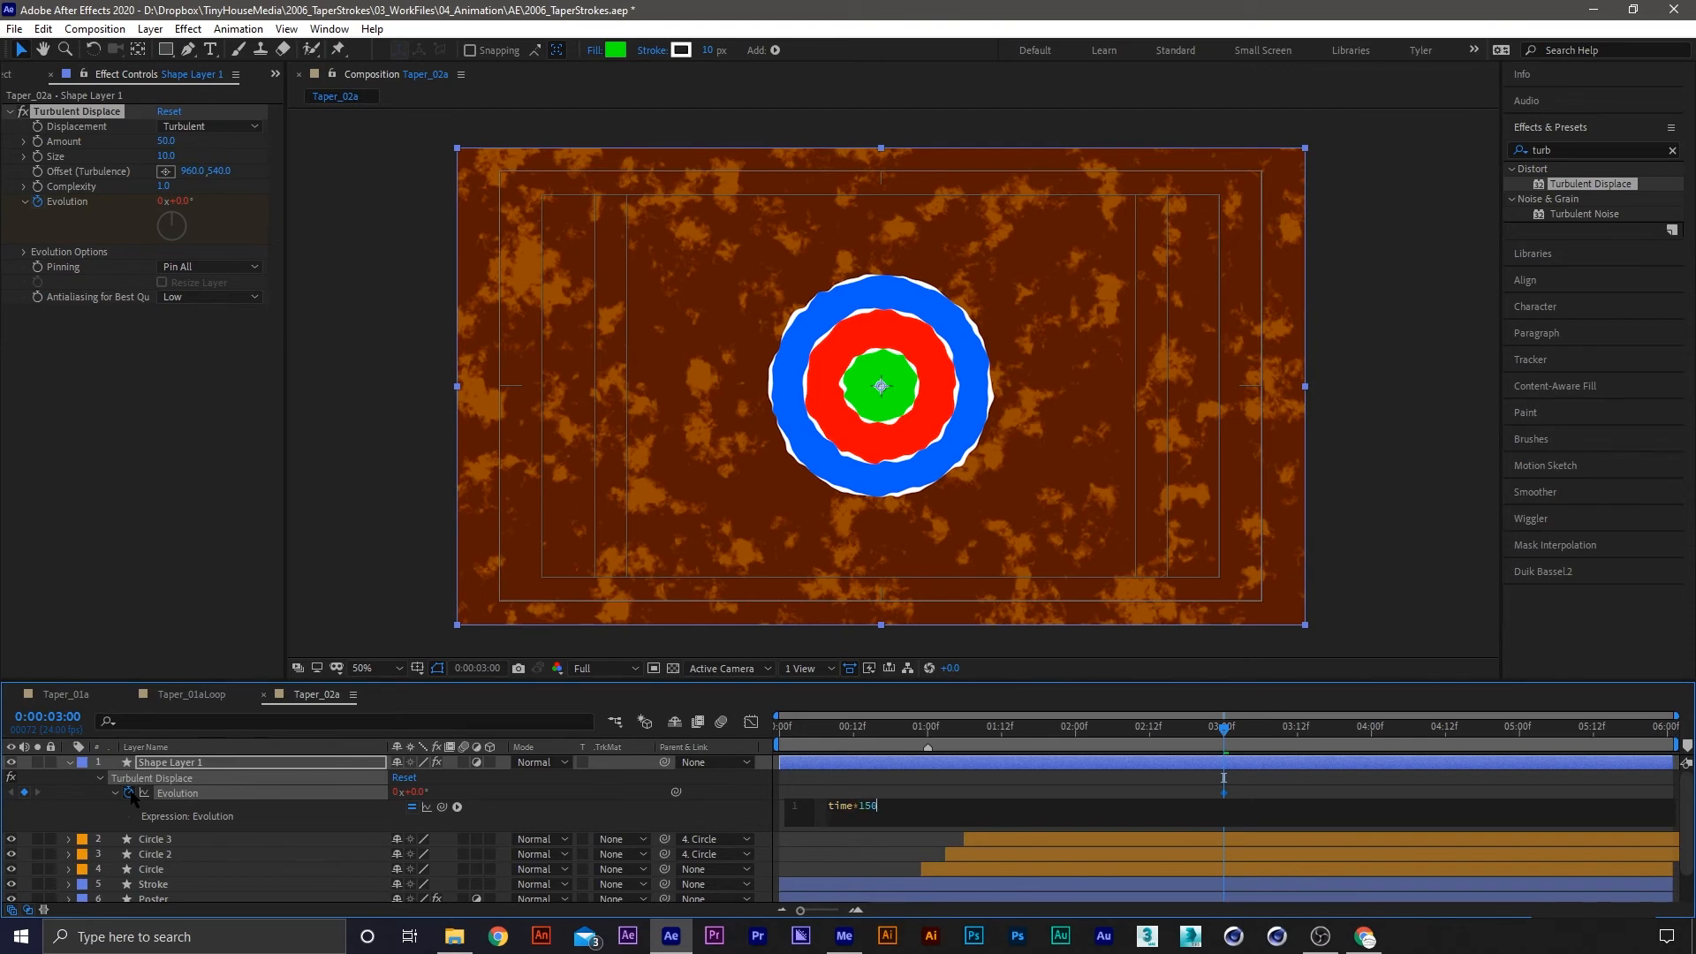
type("500")
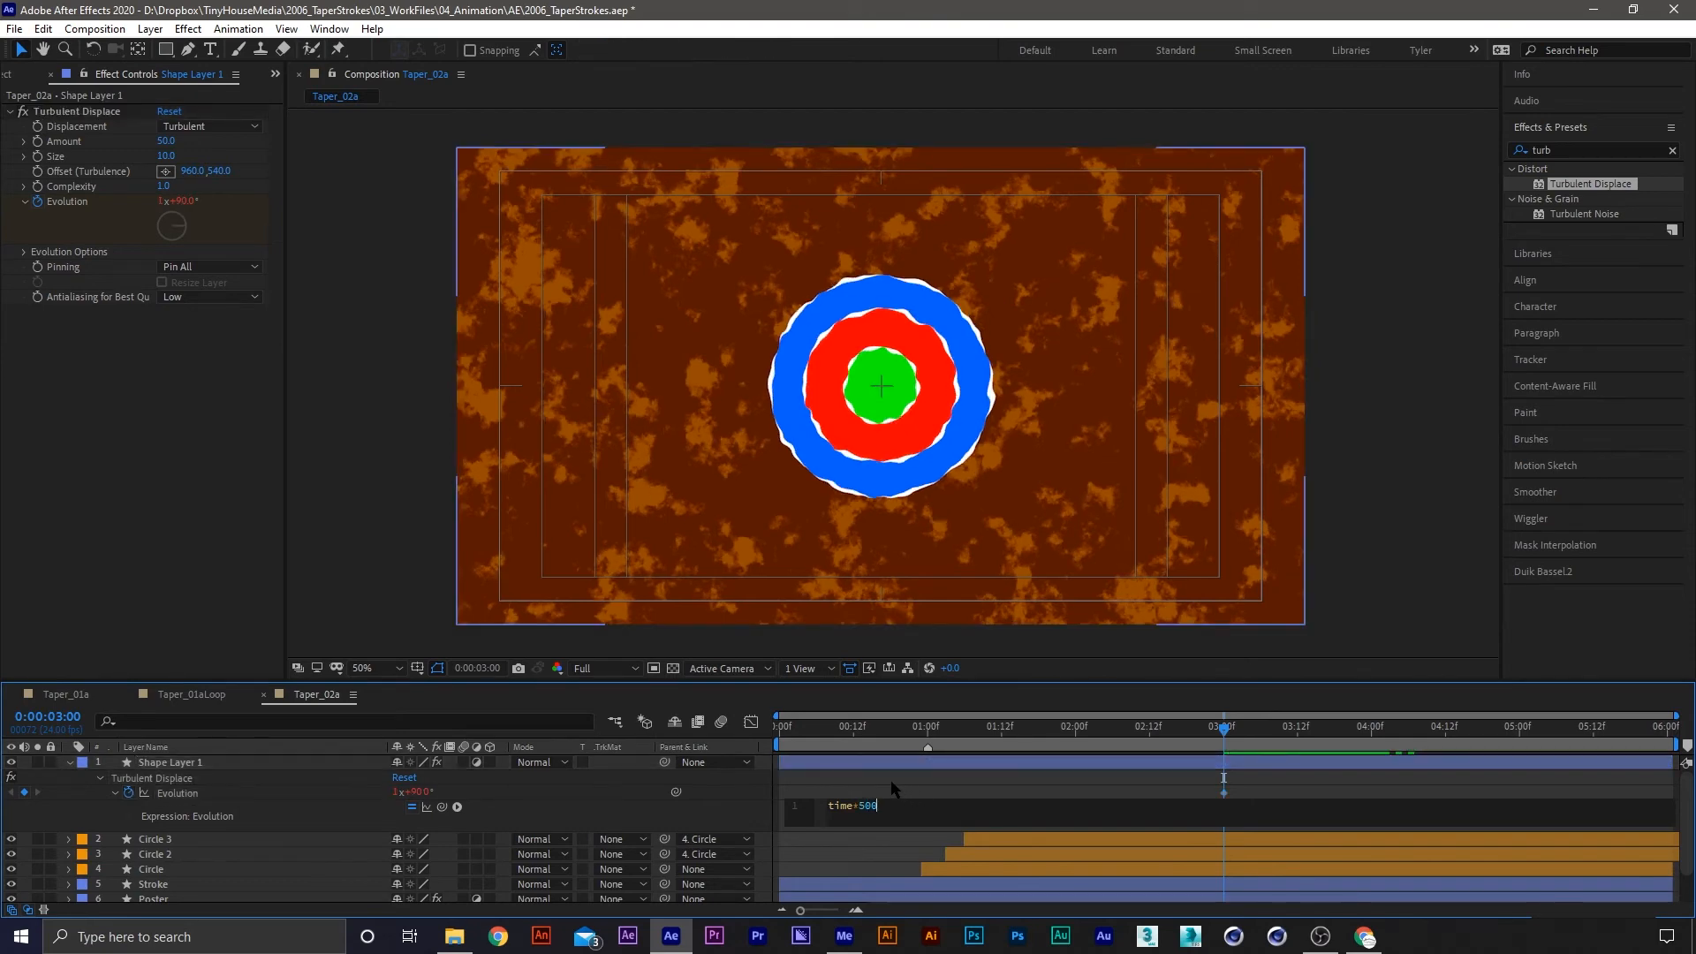
left_click(894, 787)
Preview the displaced animation from several points in the timeline, including 0:00:01:07 and 0:00:00:15, with the layer properties collapsed
key("space")
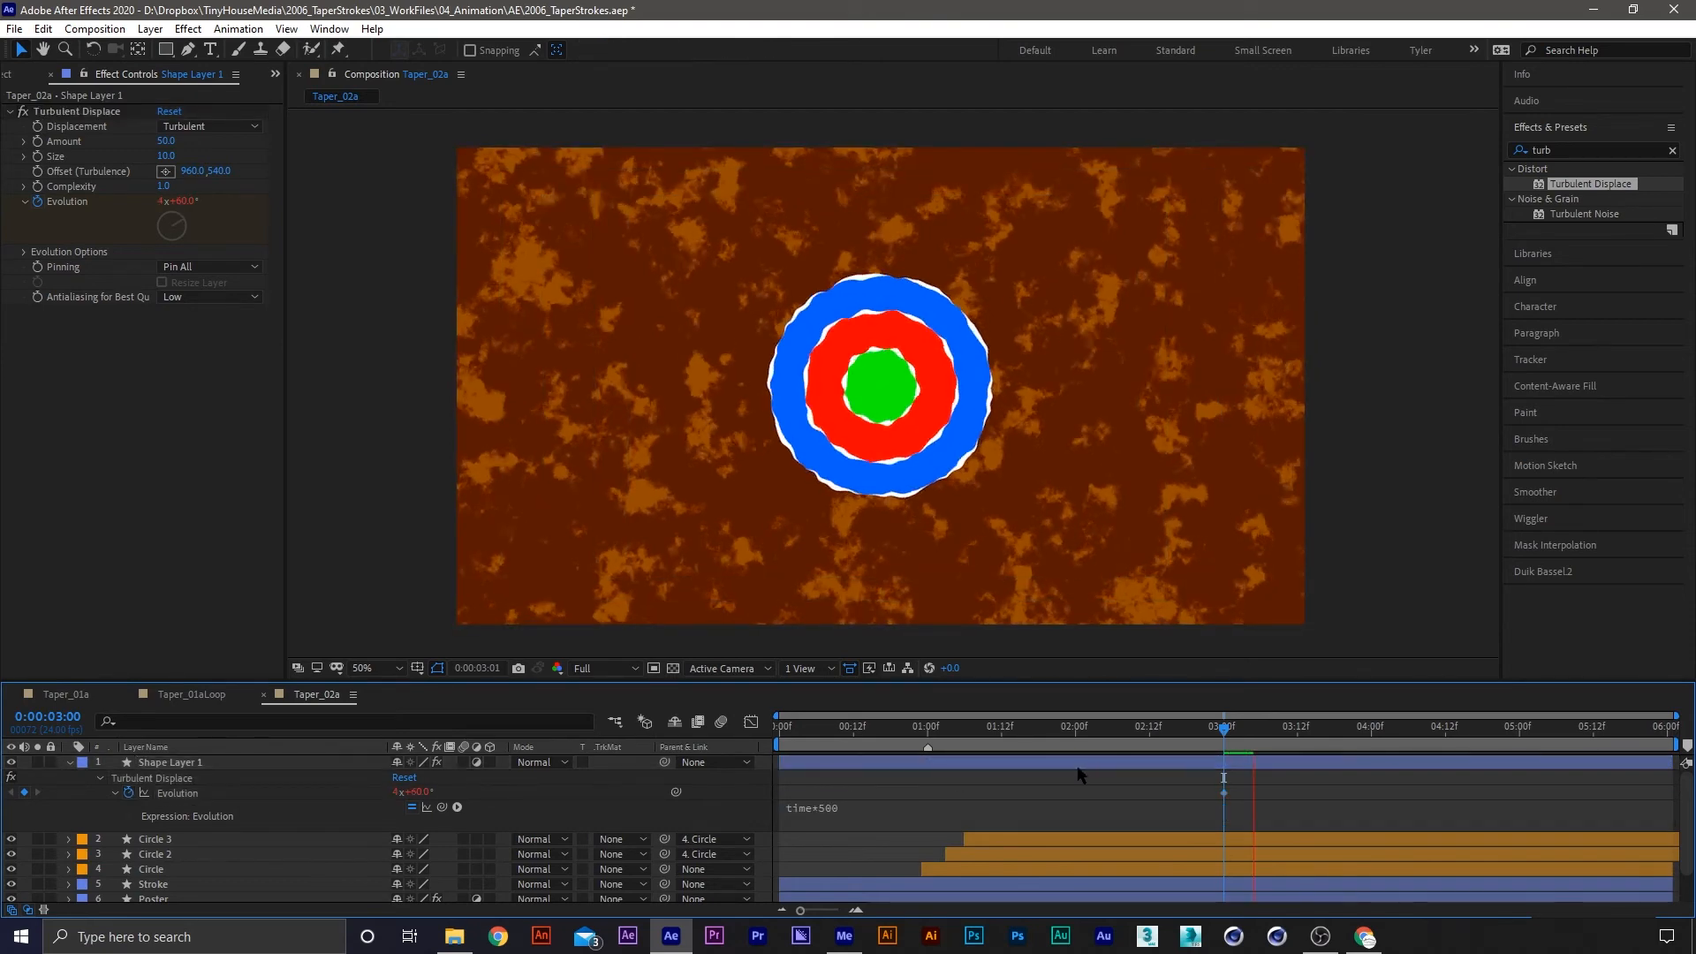
left_click(969, 733)
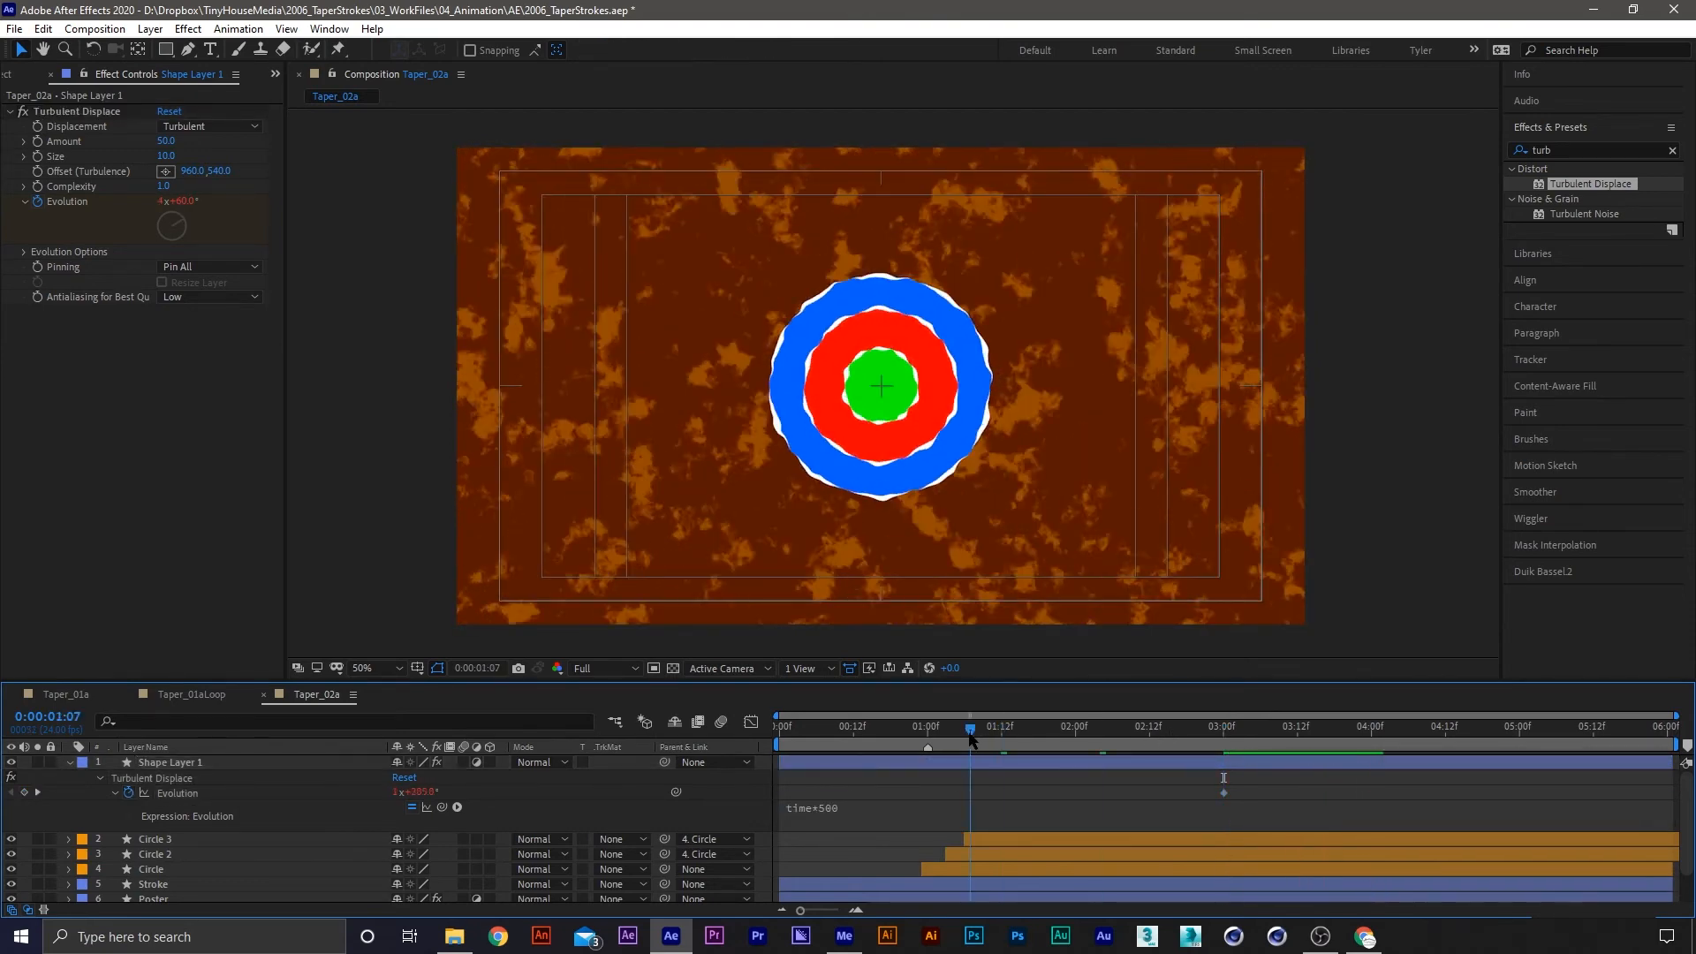
key("space")
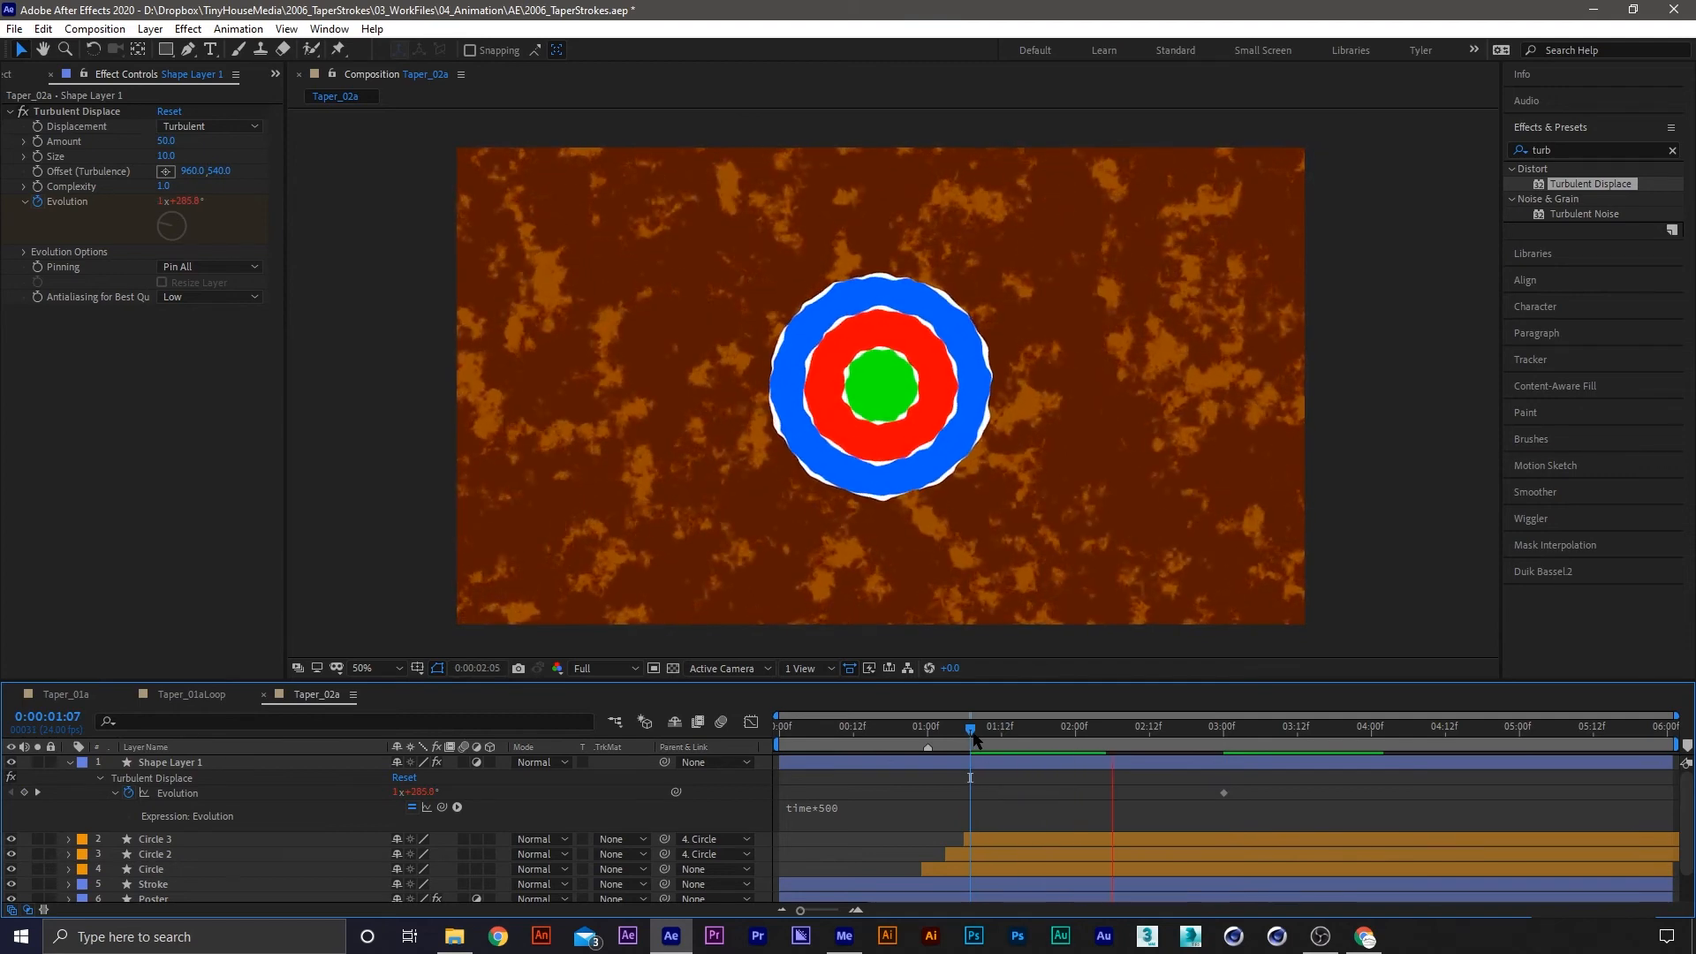
left_click_drag(973, 733, 872, 743)
key("e")
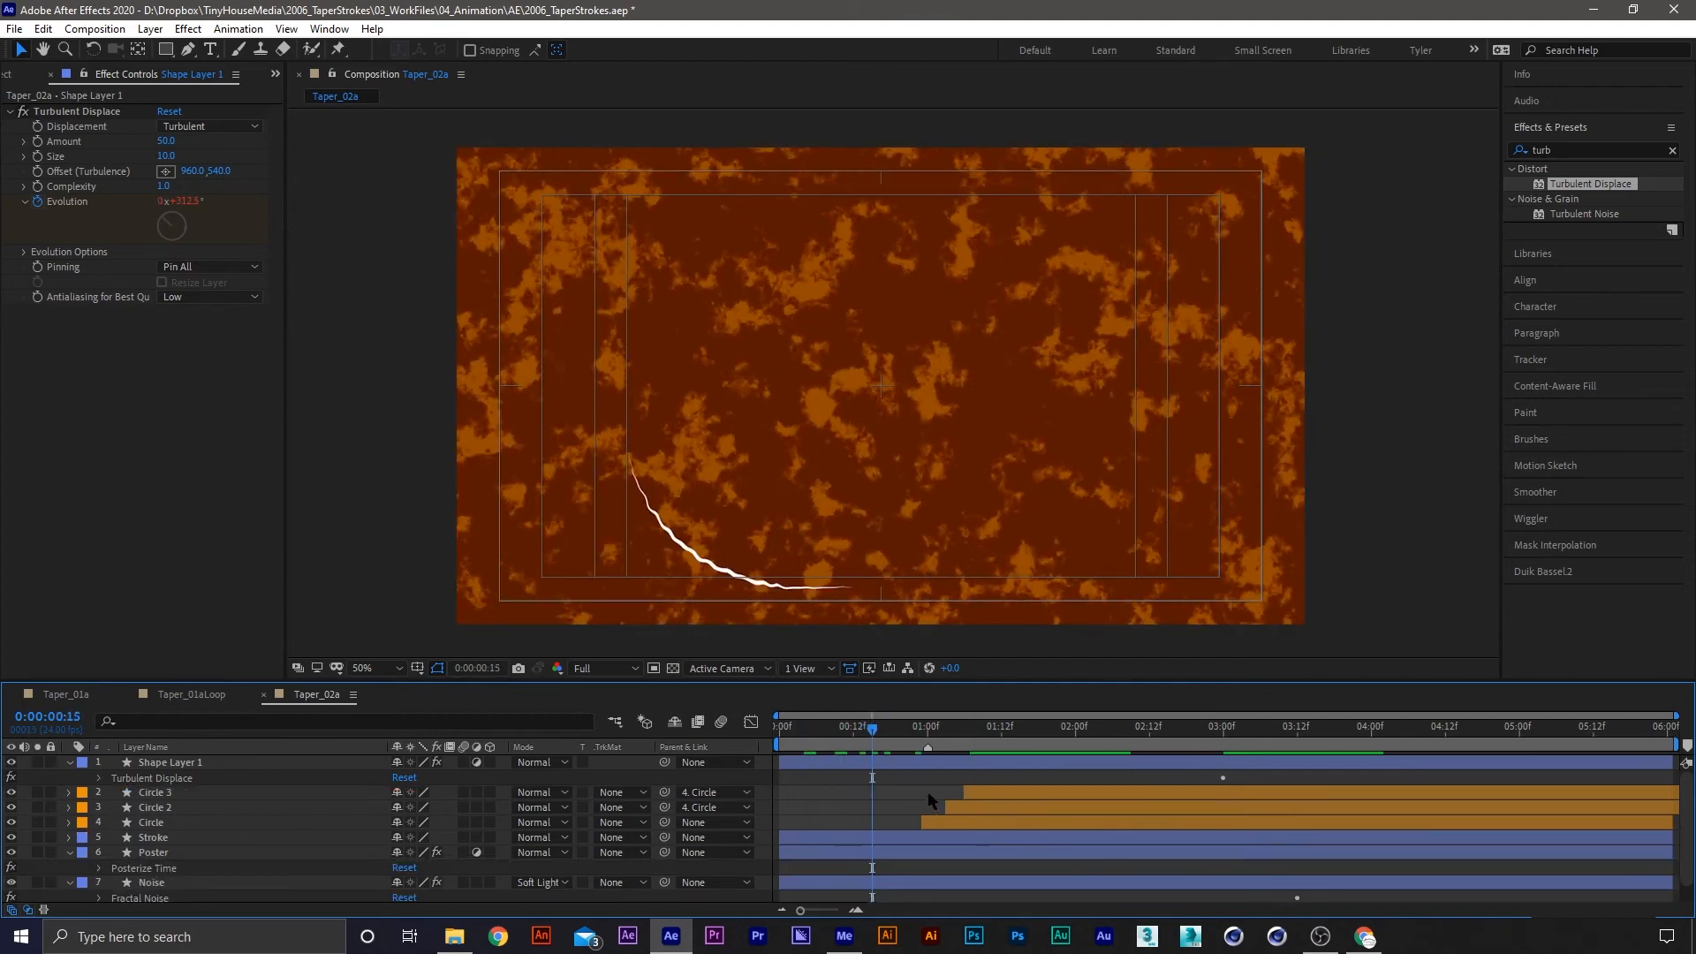
key("e")
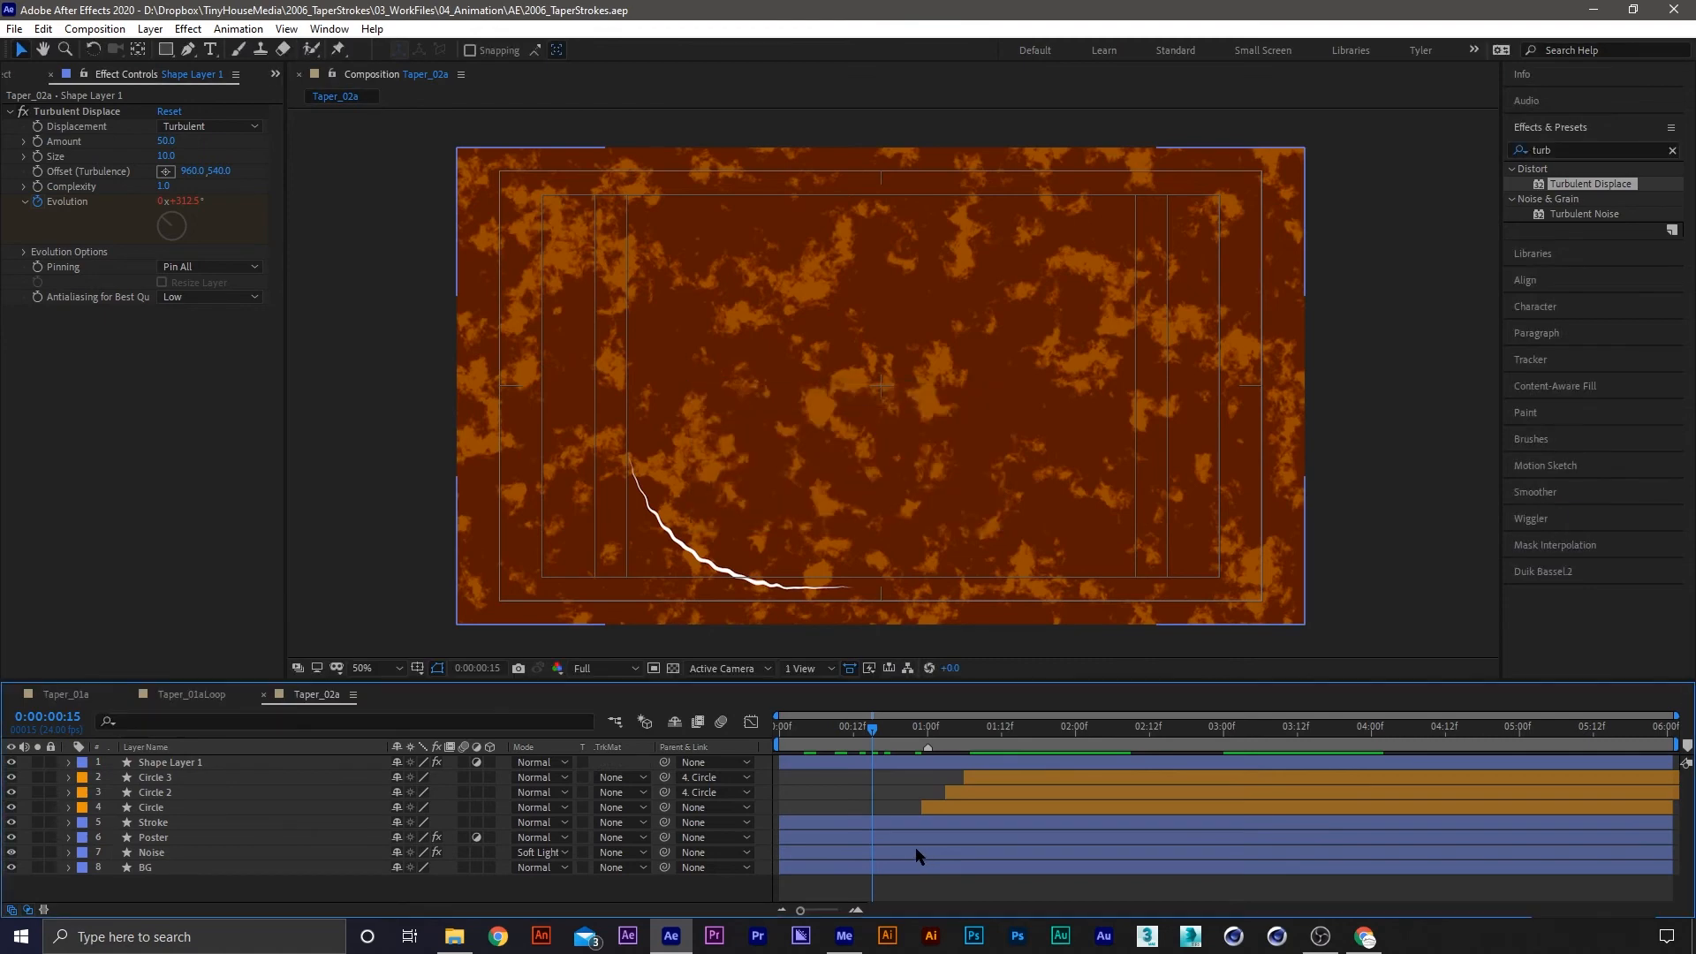
key("space")
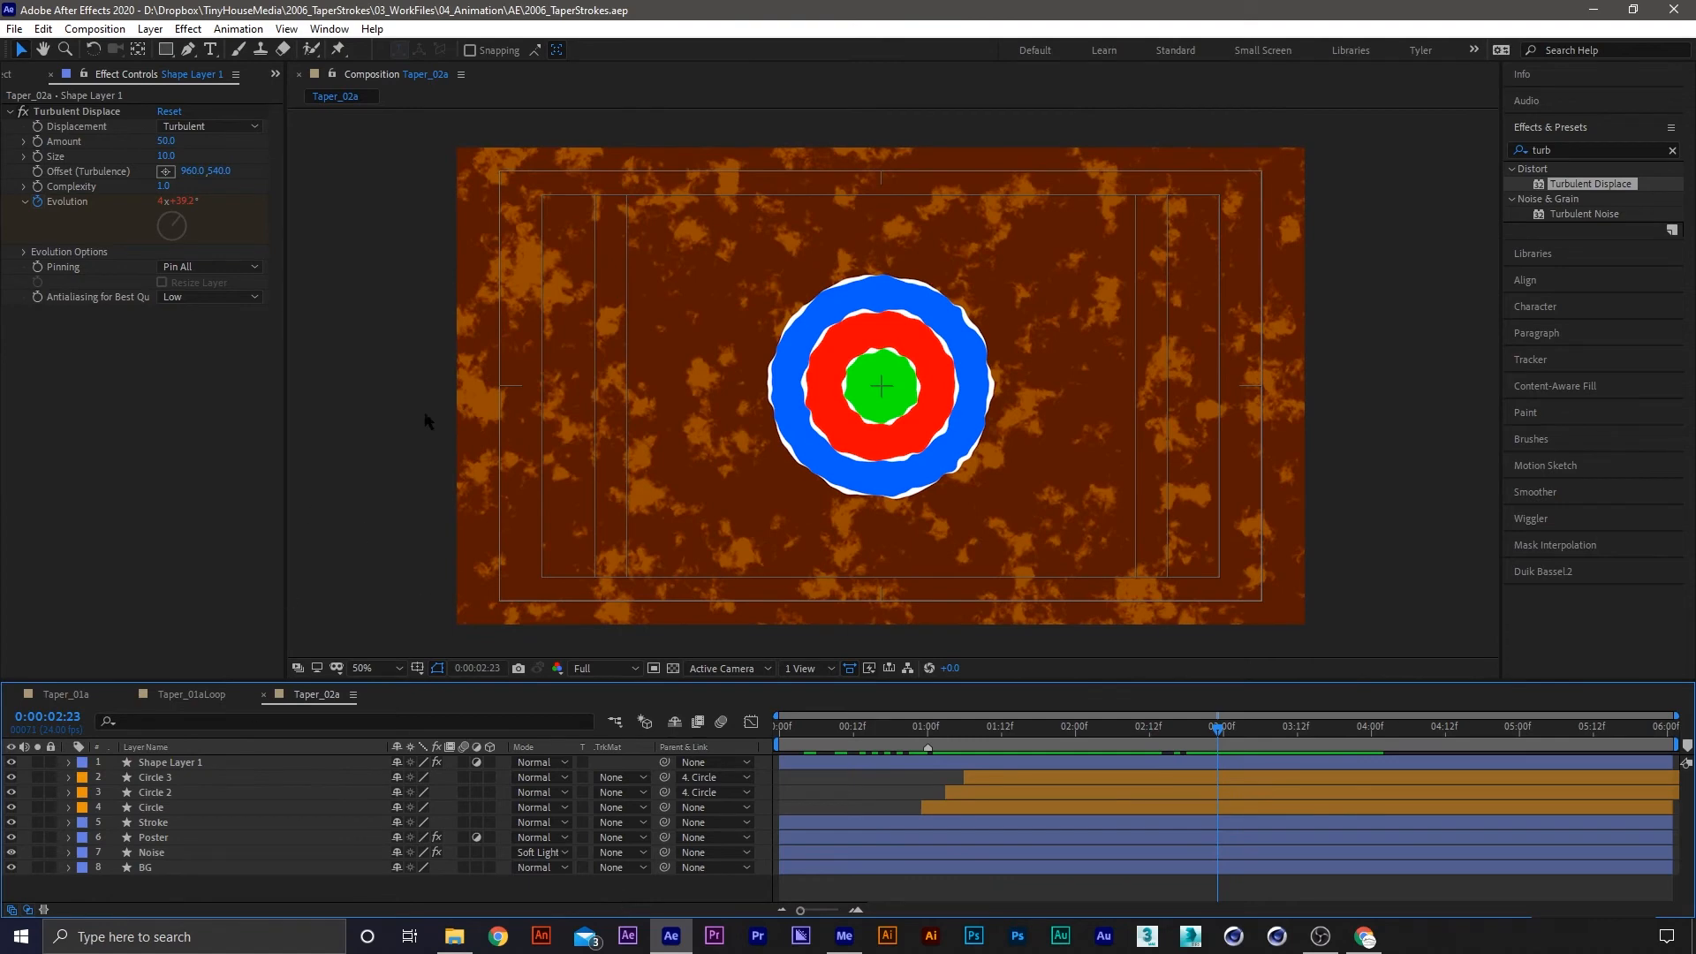
Add a composition-sized rectangle shape layer above all other layers, with a black 000000 fill and no stroke
left_click(166, 49)
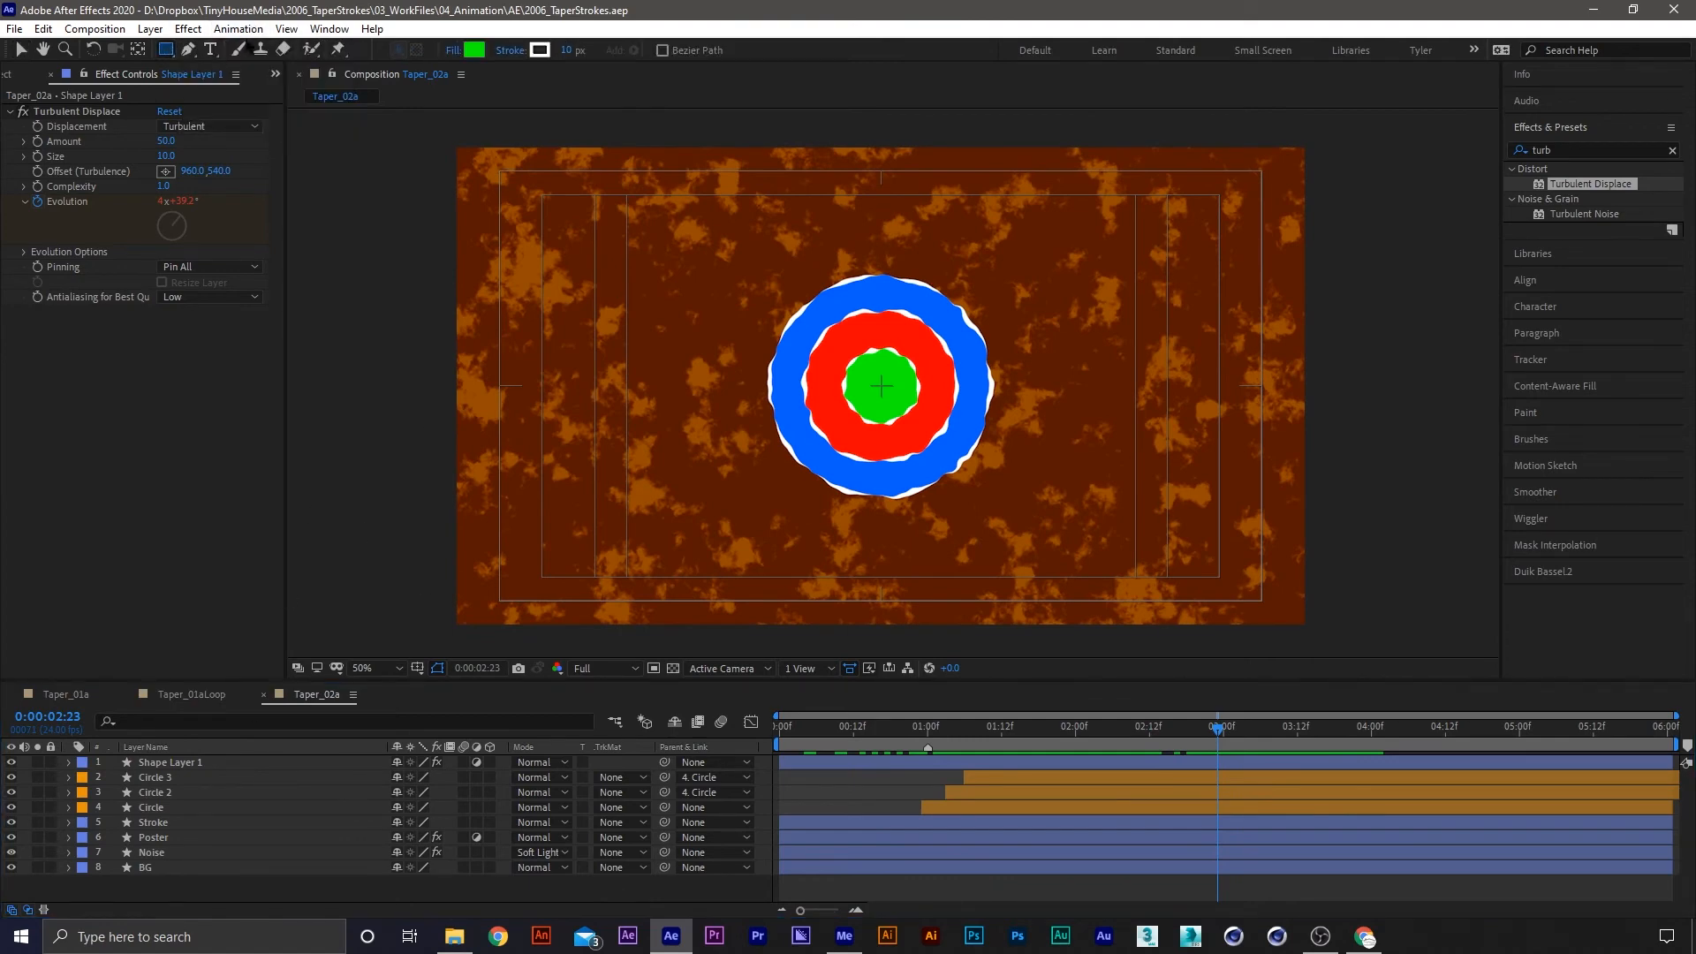
double_click(166, 49)
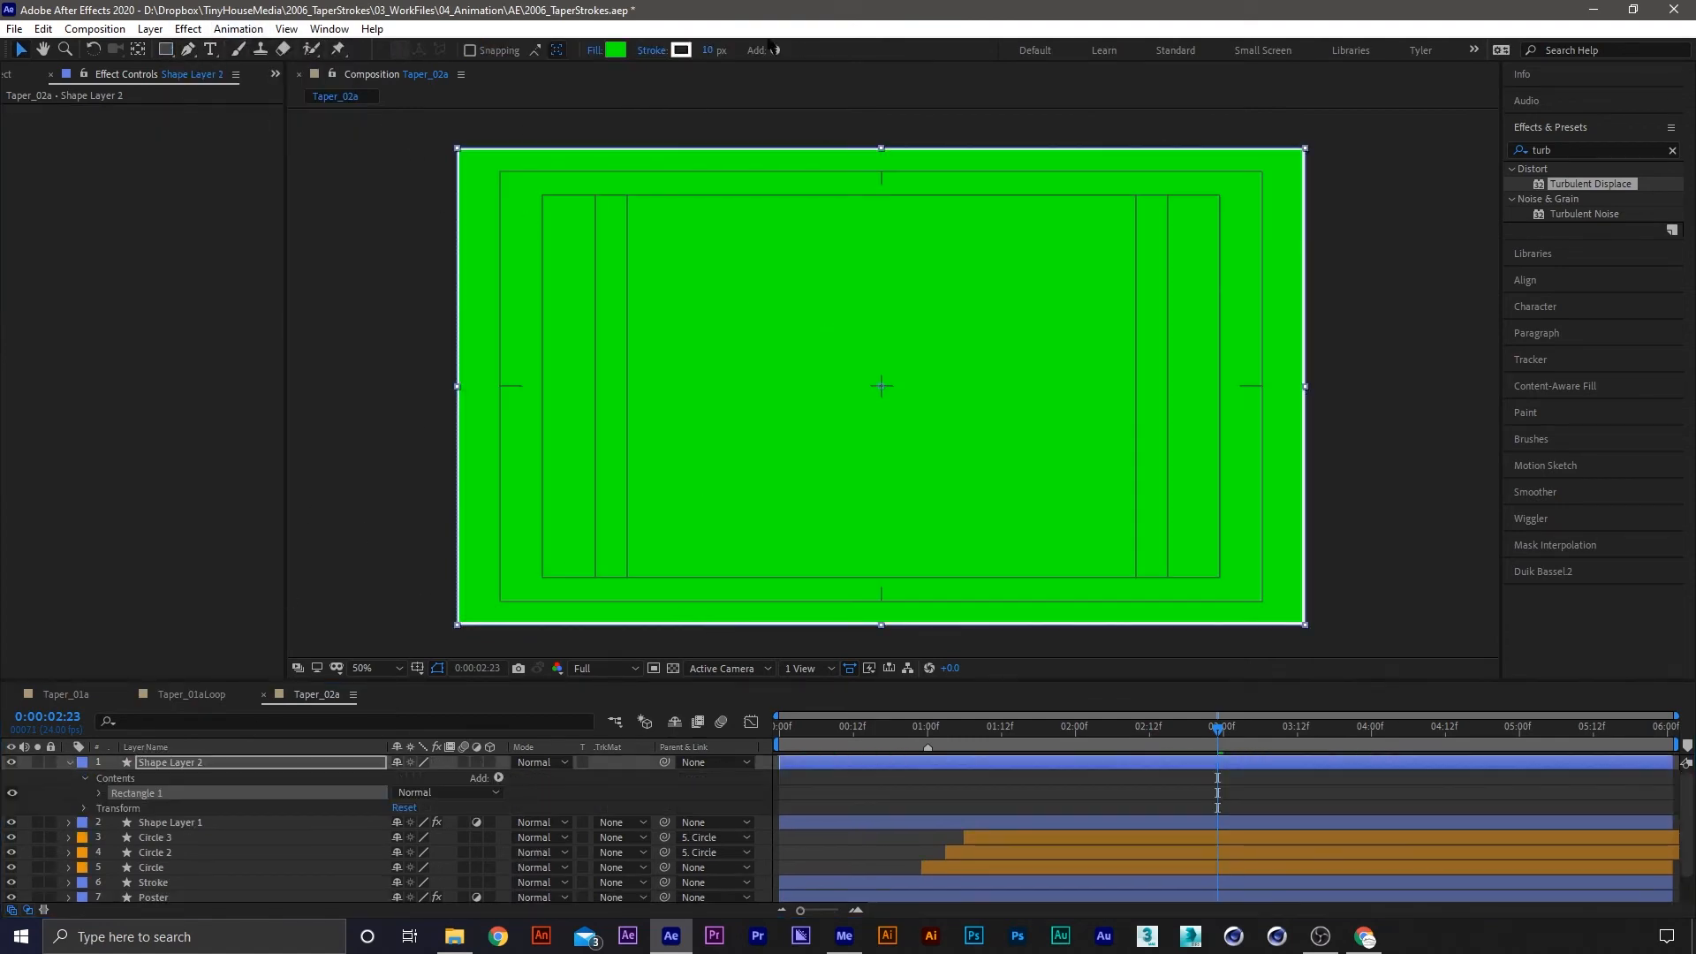
left_click(681, 50)
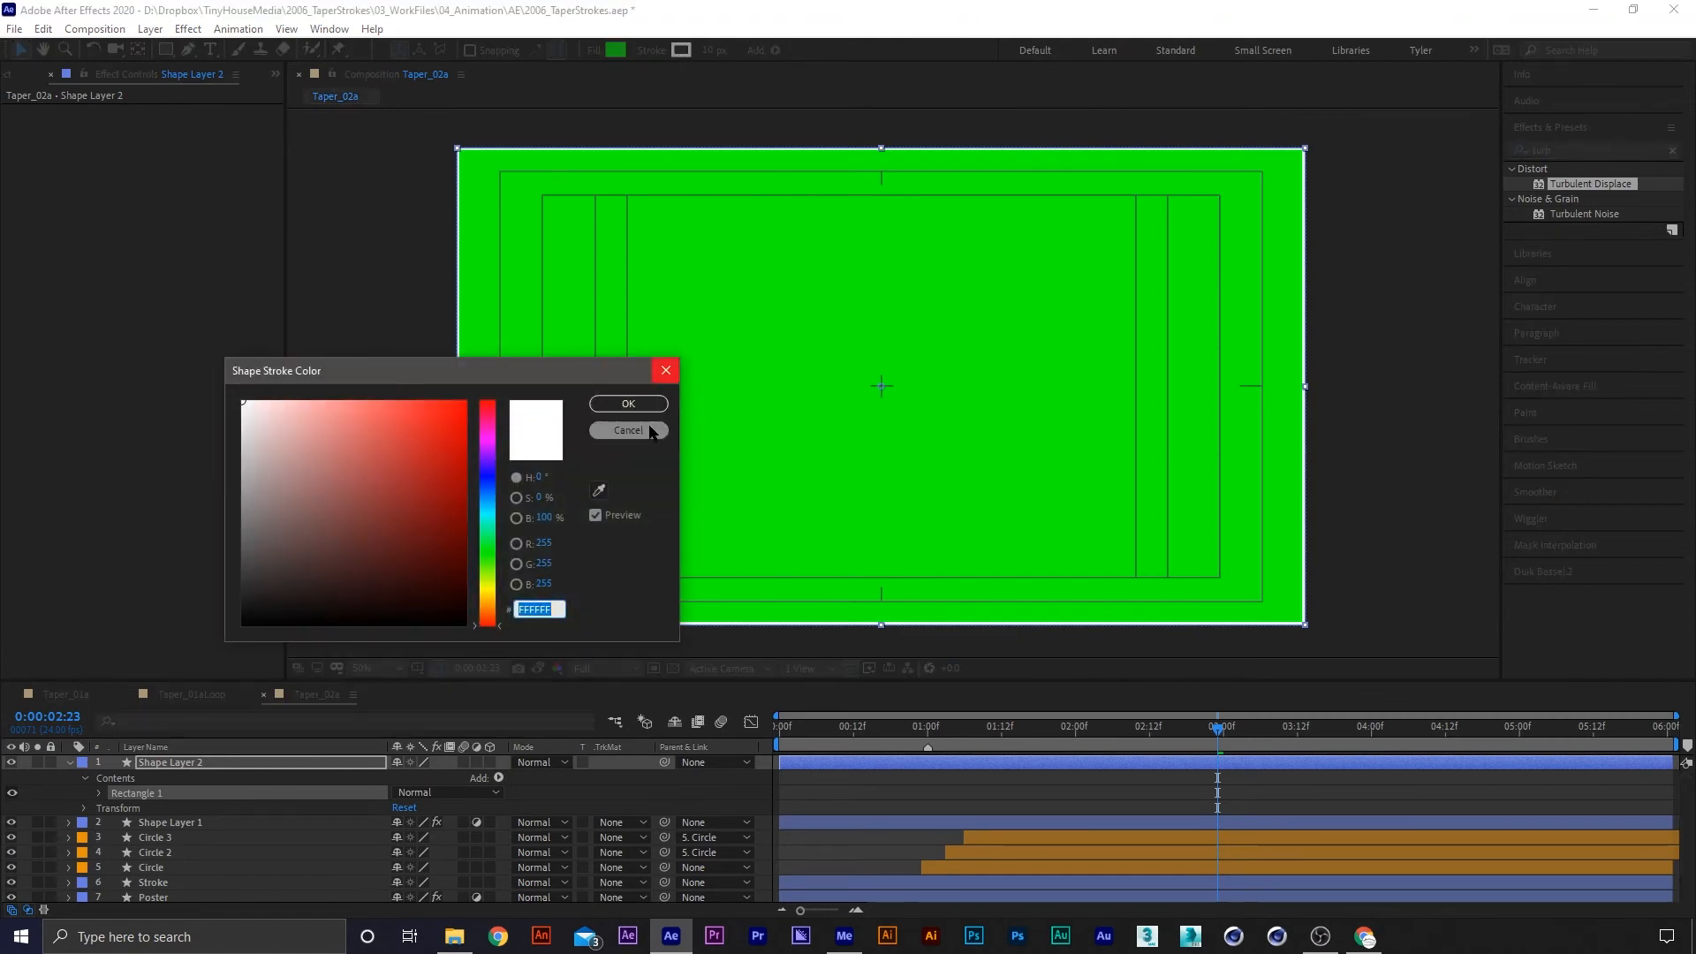
left_click(651, 432)
left_click(681, 50, "alt")
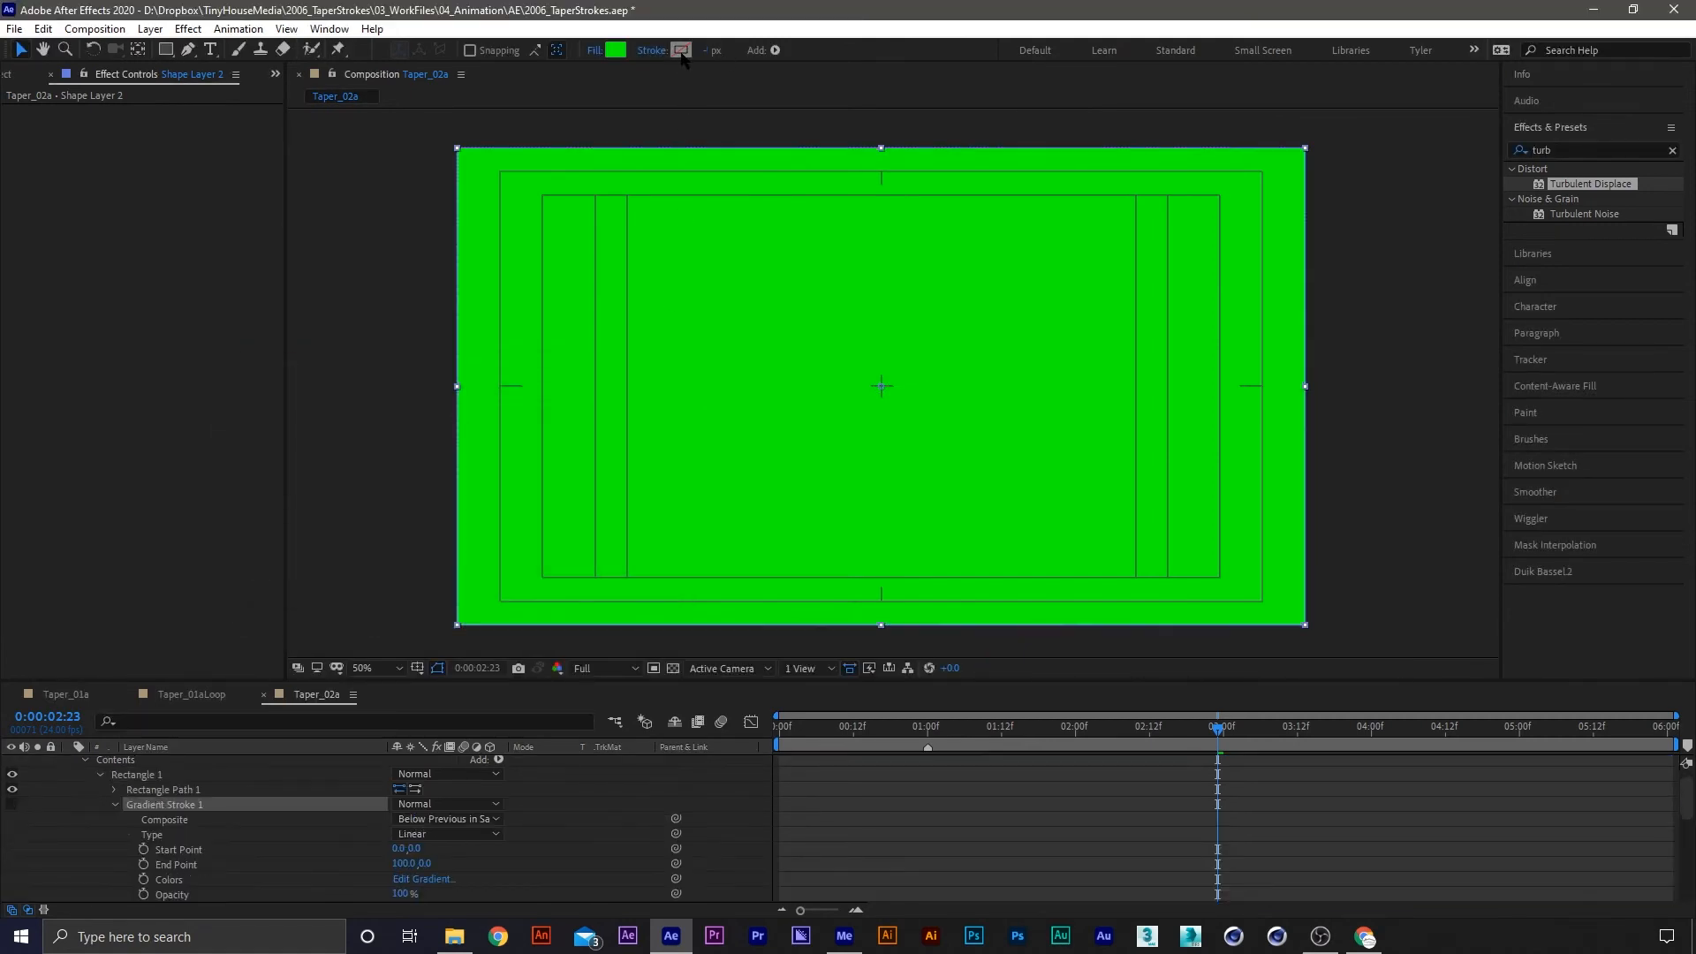
left_click(616, 50)
left_click_drag(374, 447, 519, 659)
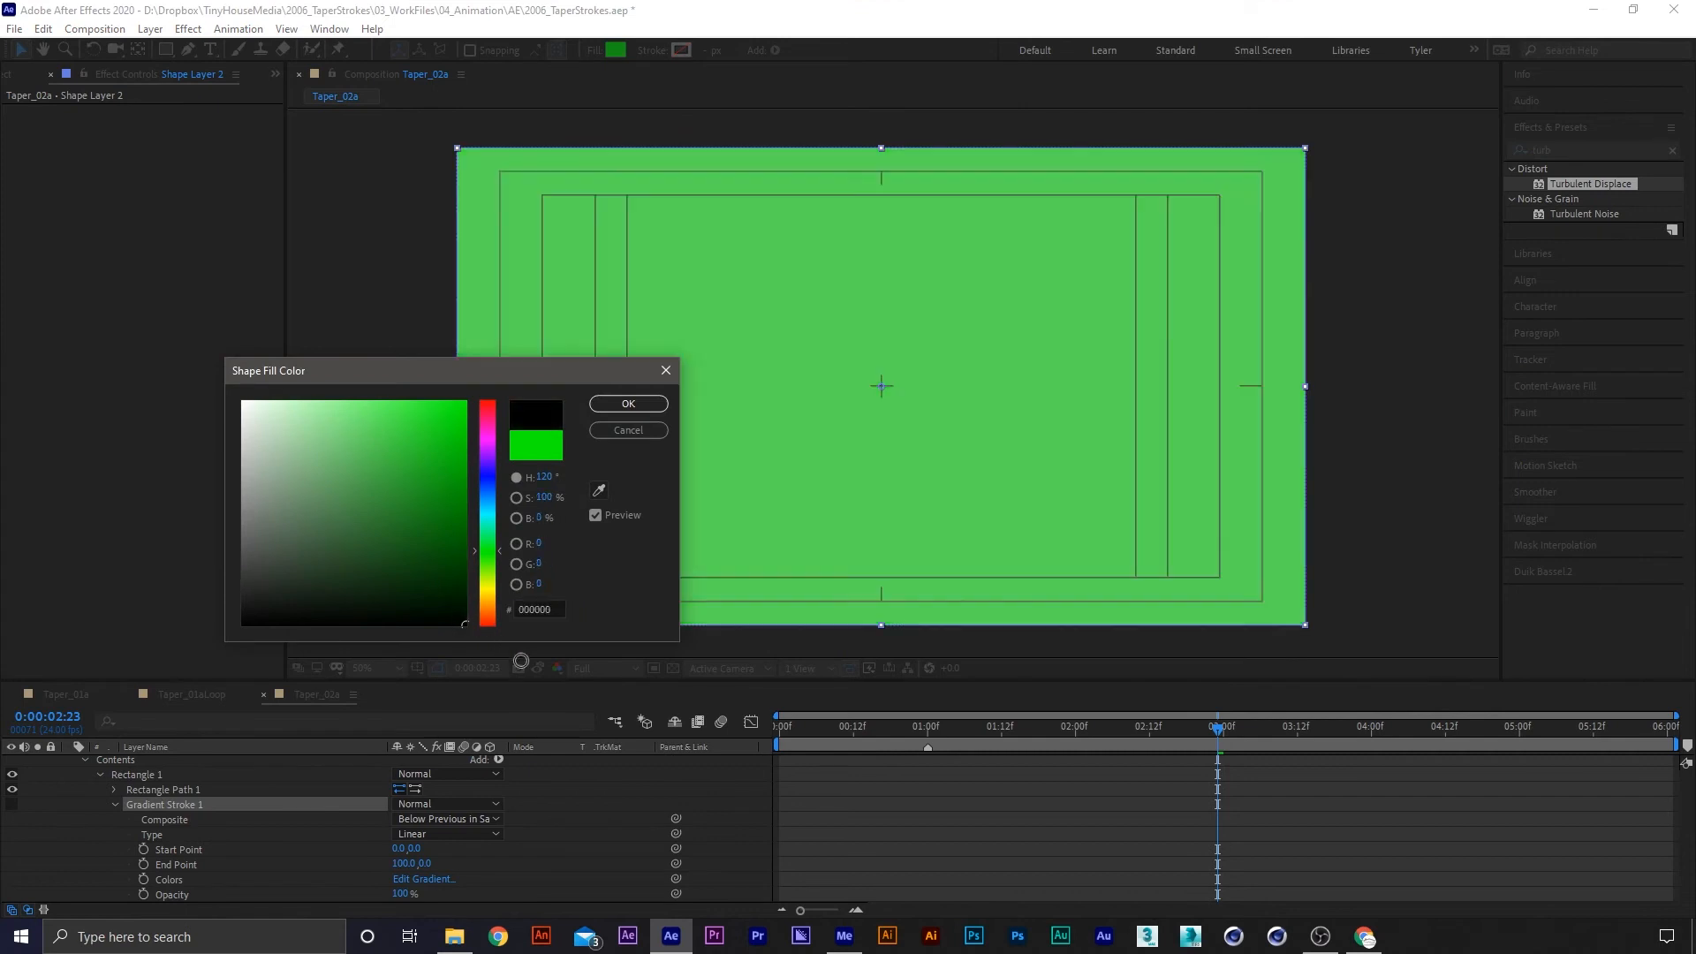
left_click(628, 406)
key("u")
left_click_drag(168, 51, 243, 87)
double_click(167, 50)
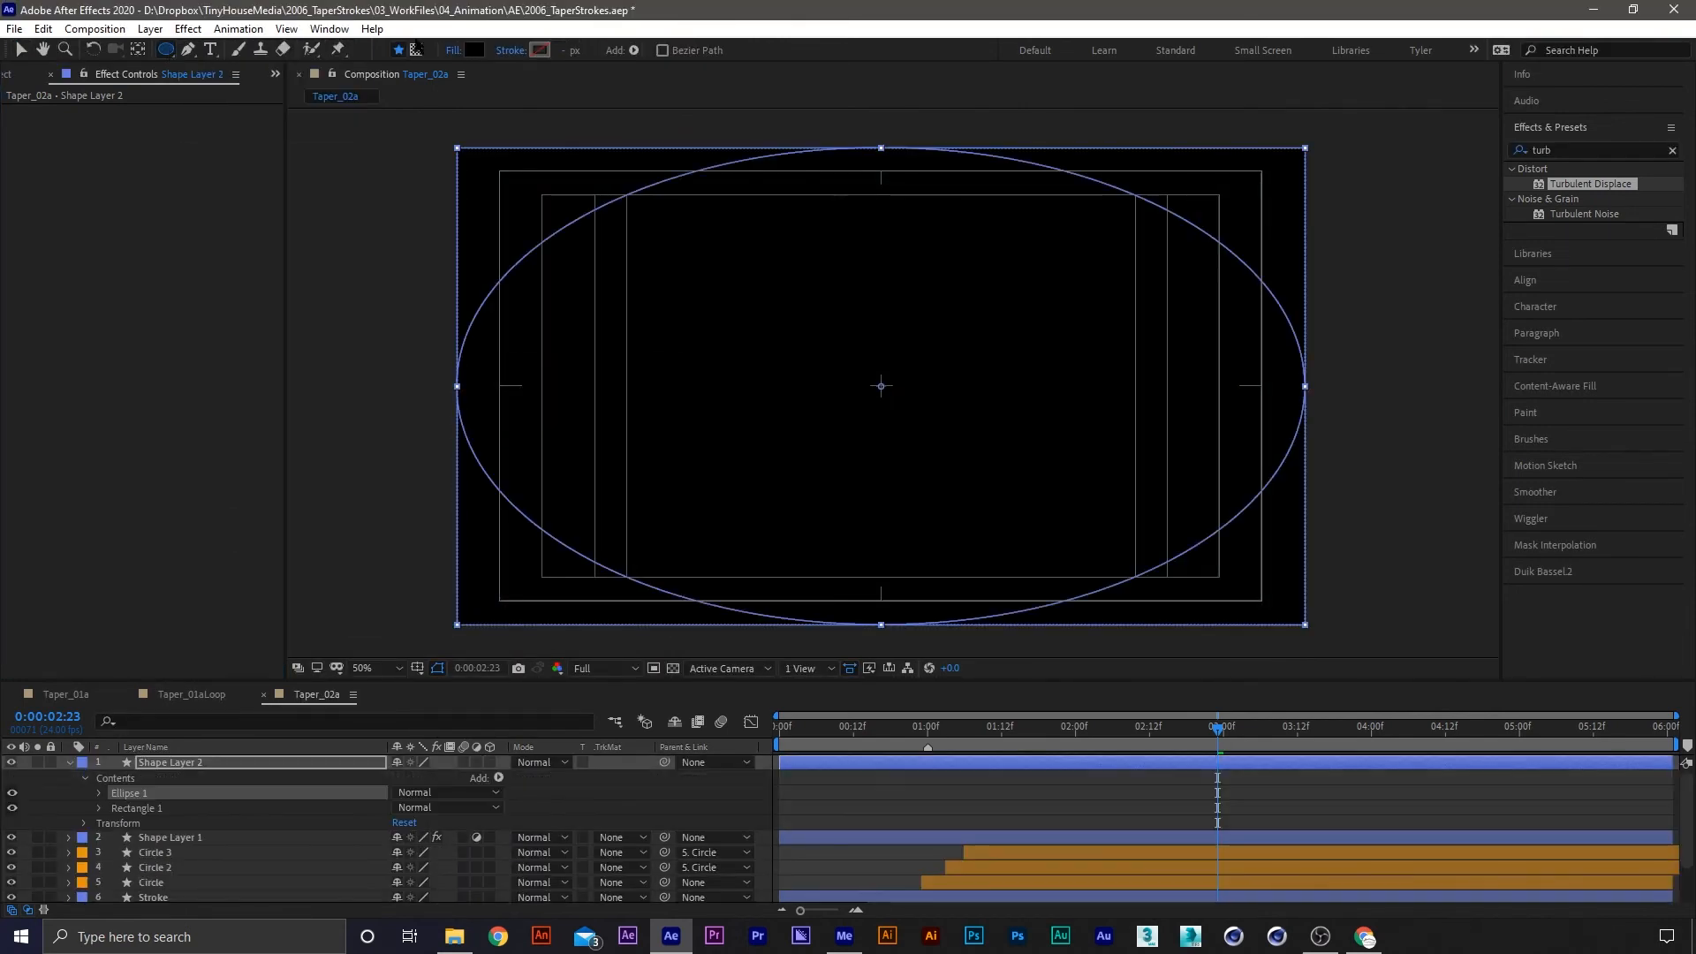
key("v")
key("ctrl+z")
Add a composition-sized elliptical mask to the black Shape Layer 2
left_click(167, 50)
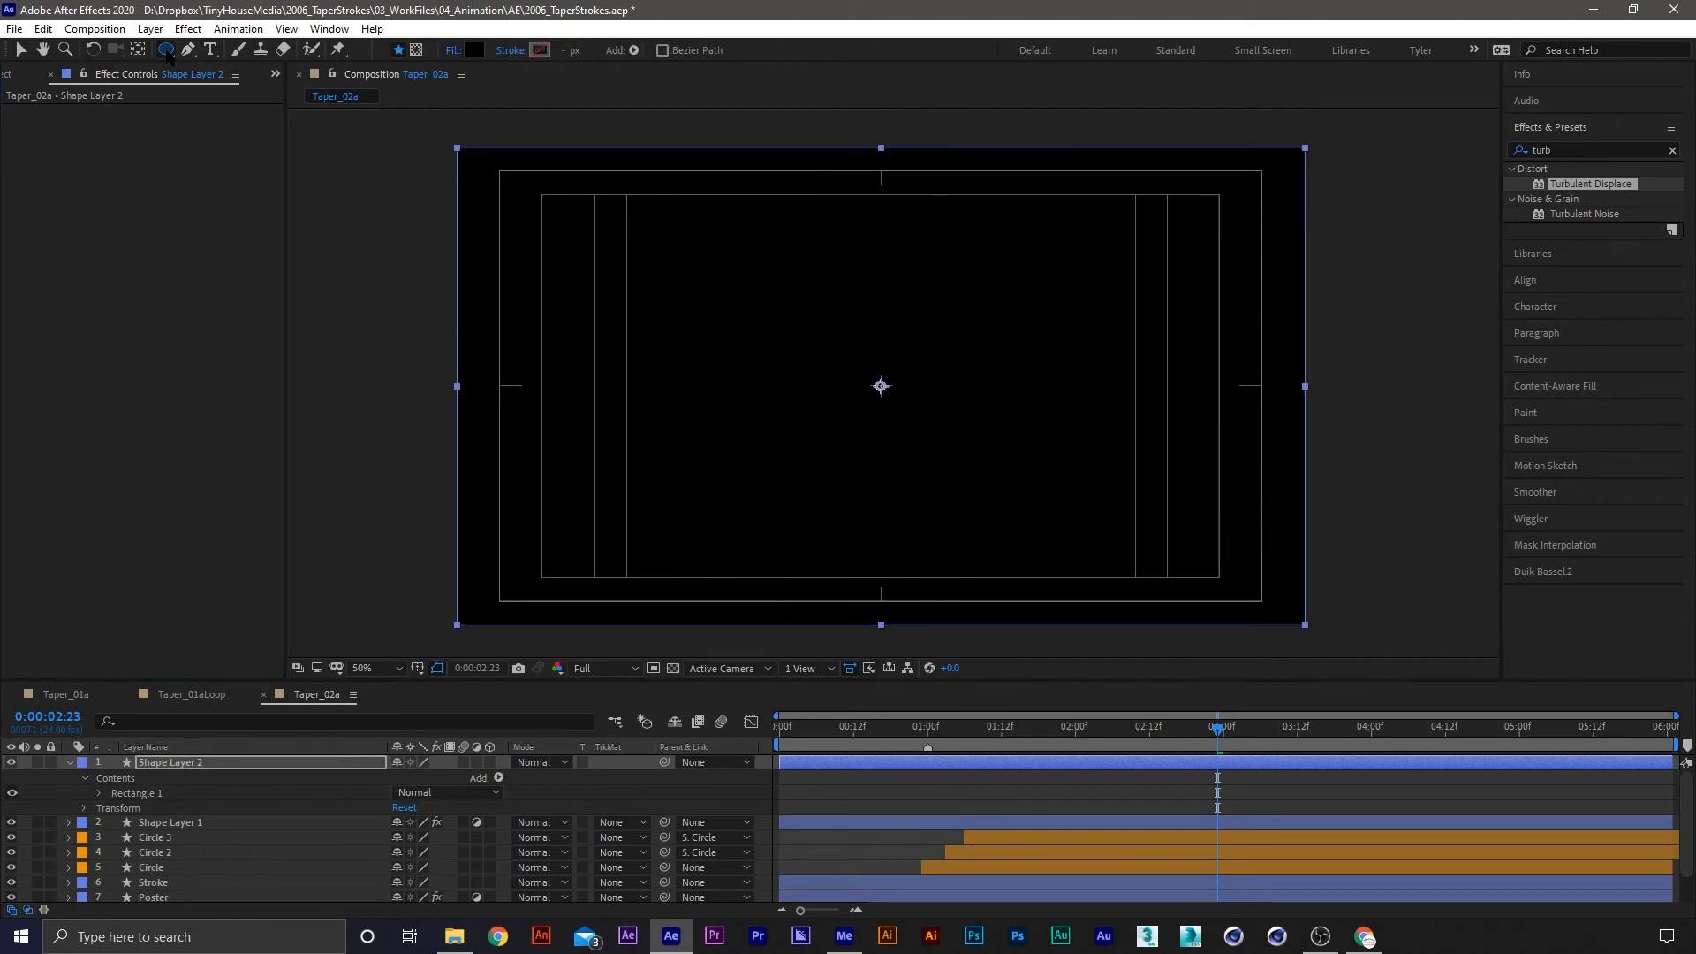
left_click(417, 51)
double_click(167, 50)
key("v")
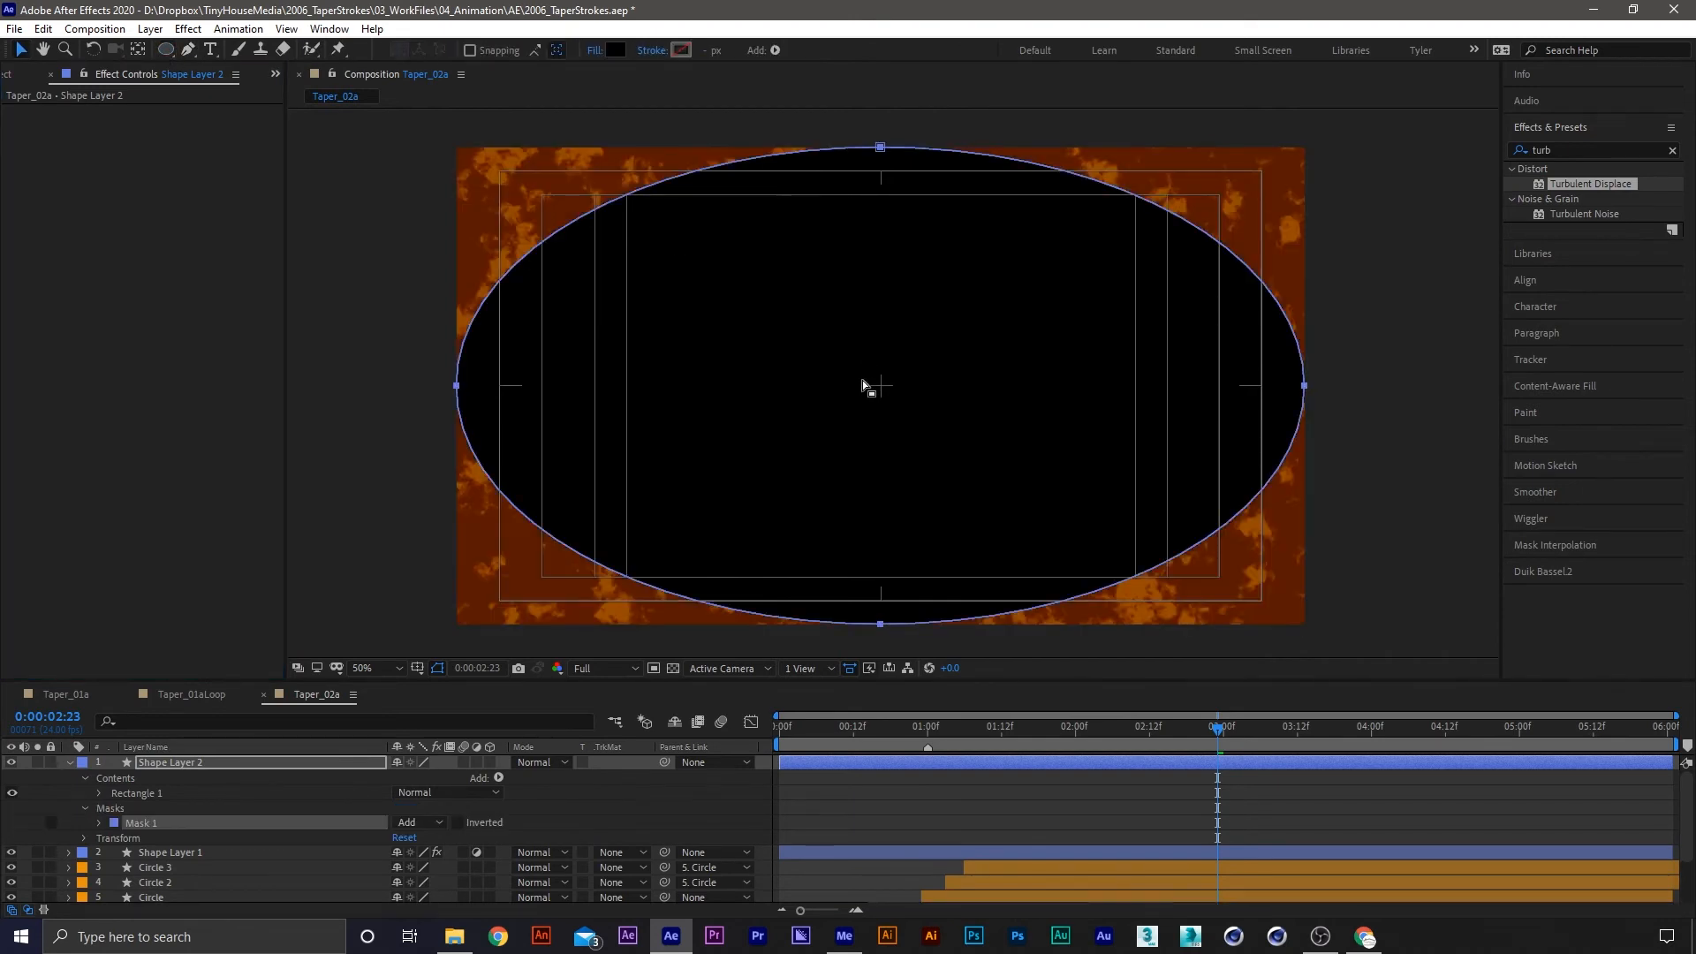
Set the ellipse mask on Shape Layer 2 to Subtract and its Mask Feather to 298 pixels
key("f")
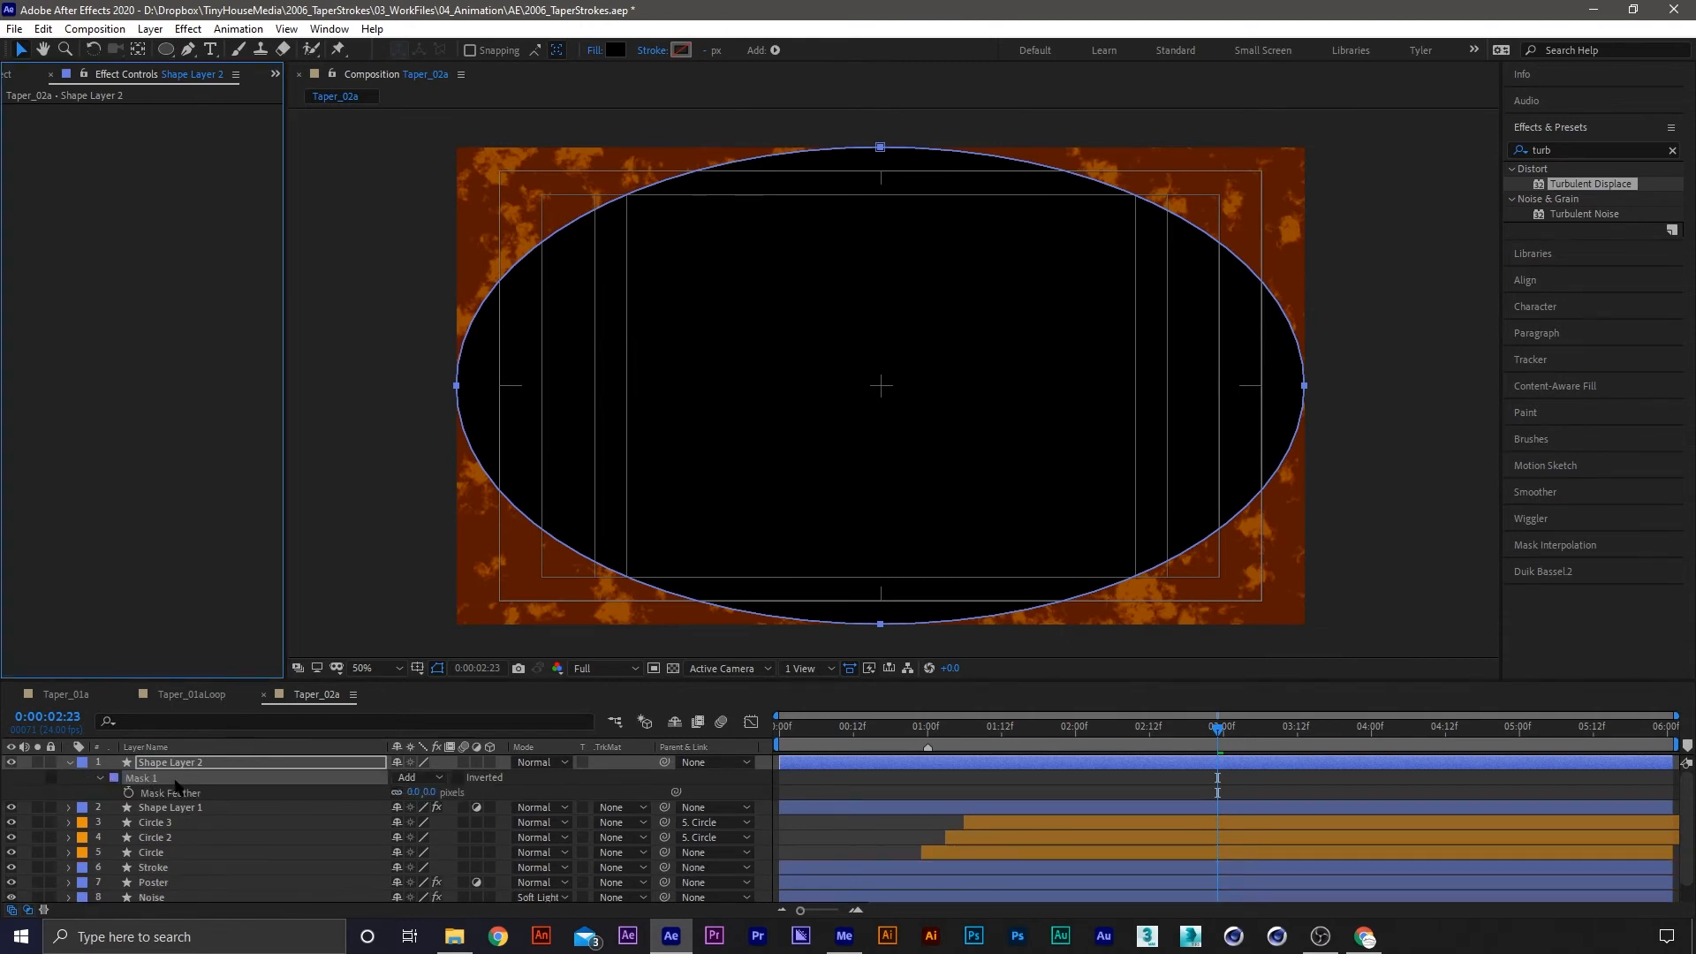
key("m")
key("f")
left_click(415, 777)
left_click(416, 682)
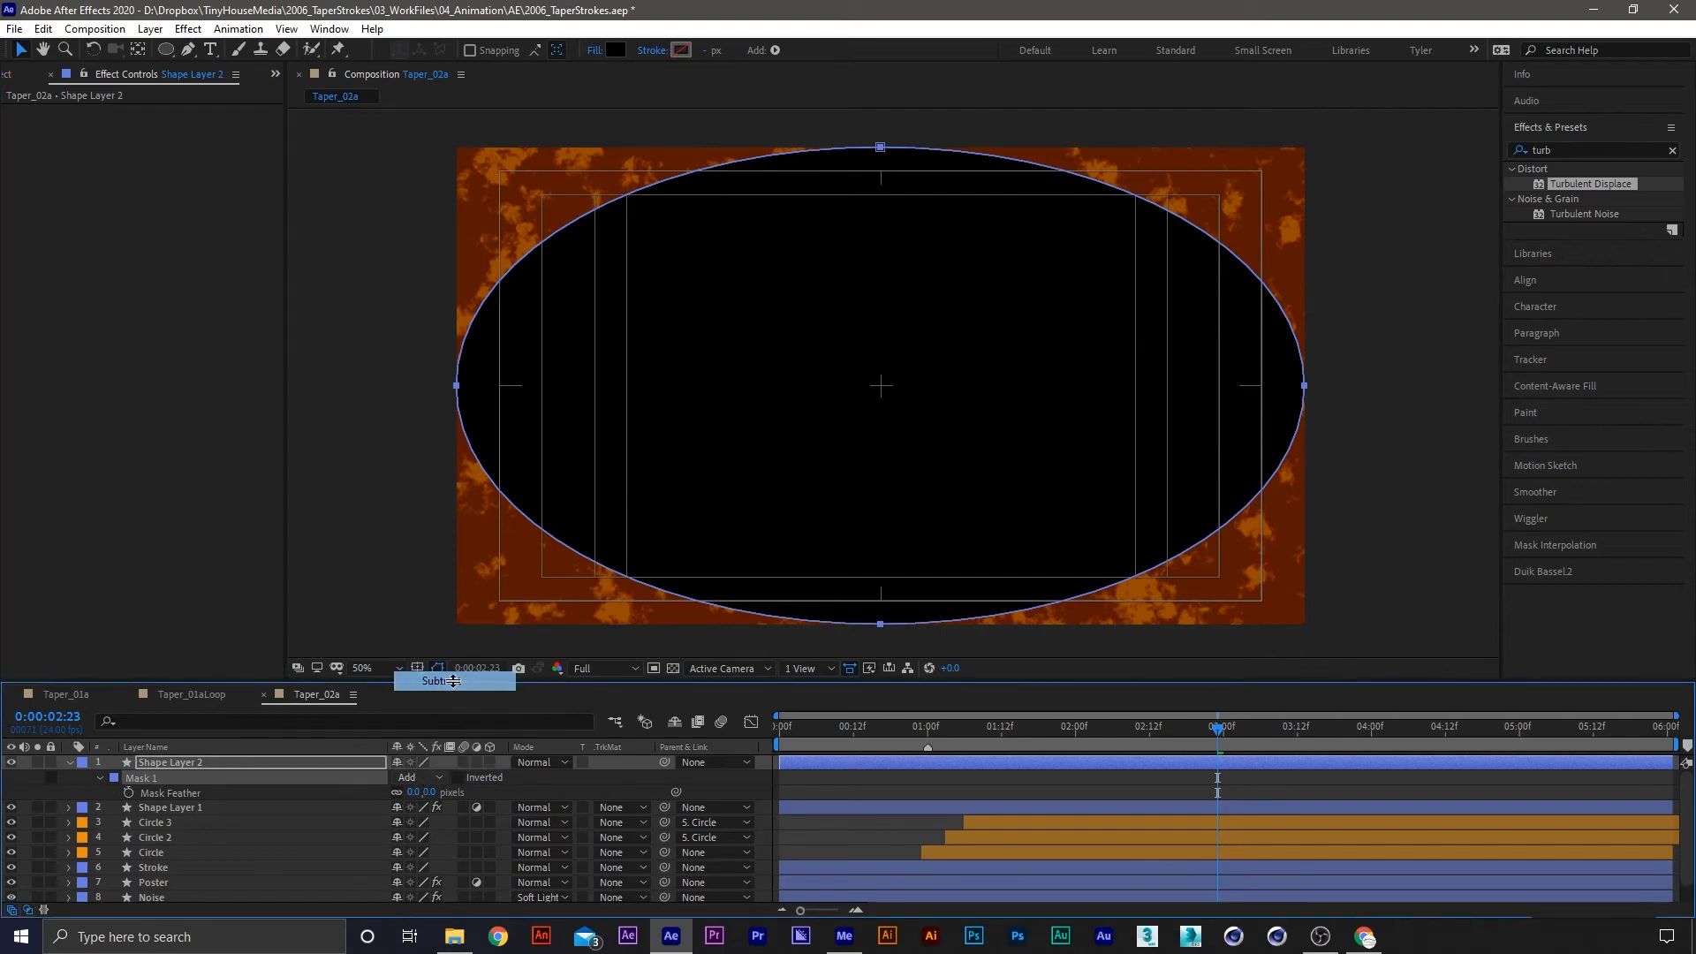
left_click_drag(413, 792, 677, 793)
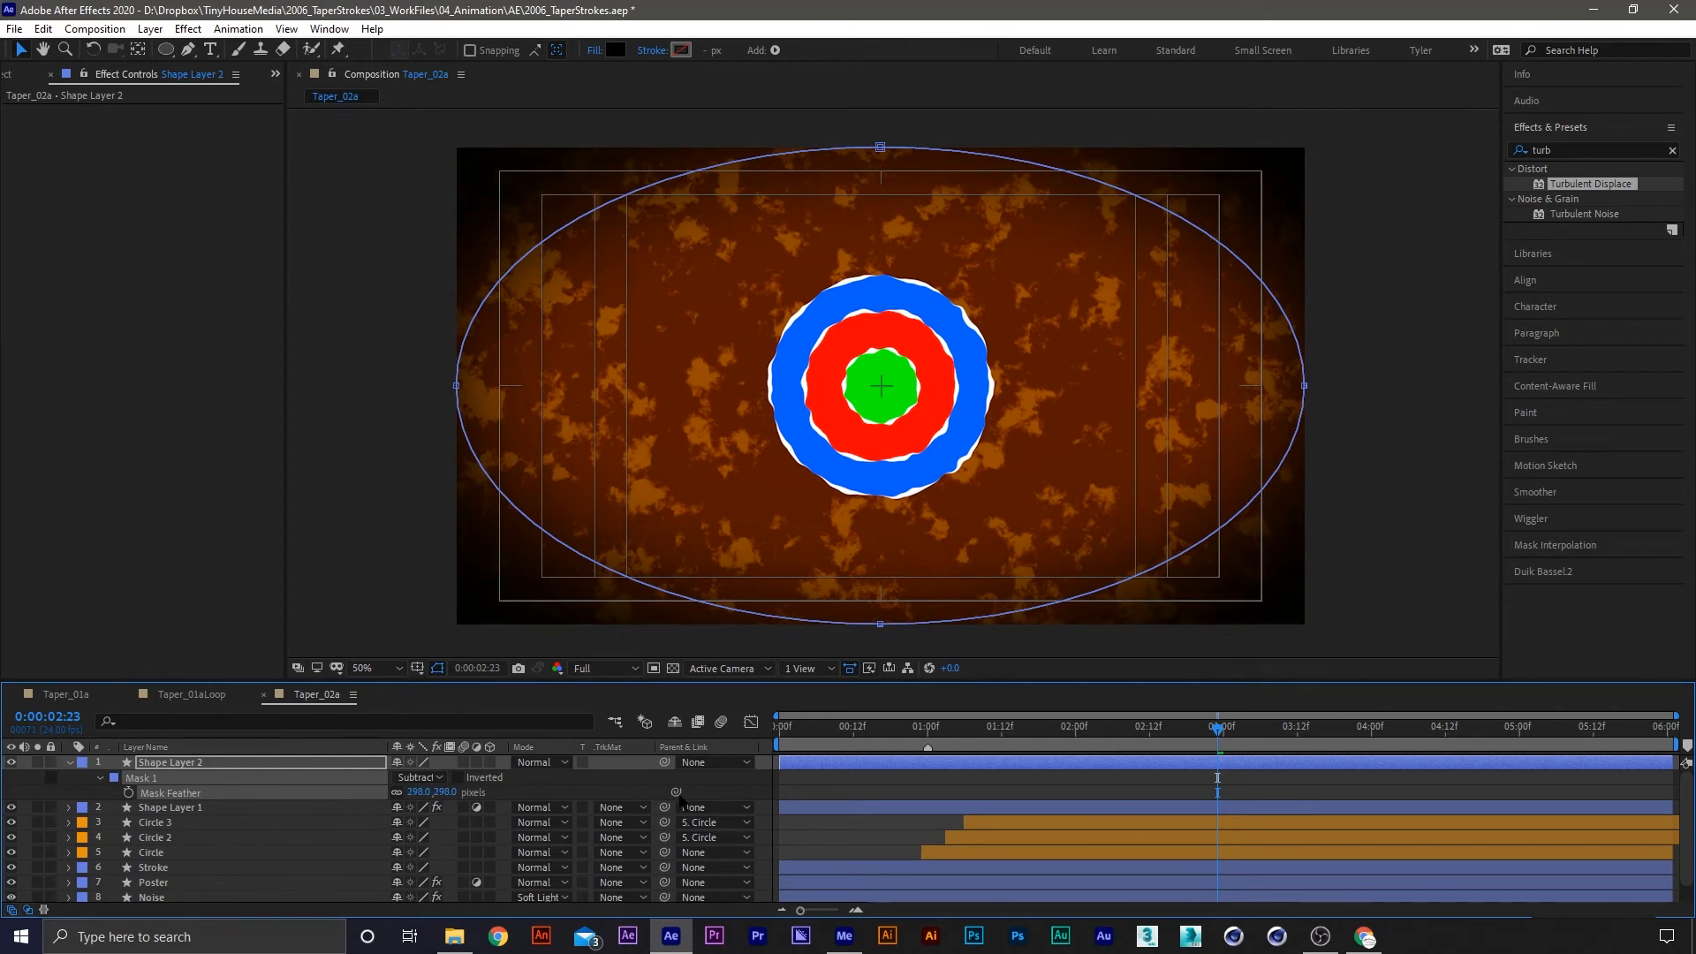
Set the blending mode of the black vignette layer, Shape Layer 2, to Soft Light
key("t")
left_click(528, 764)
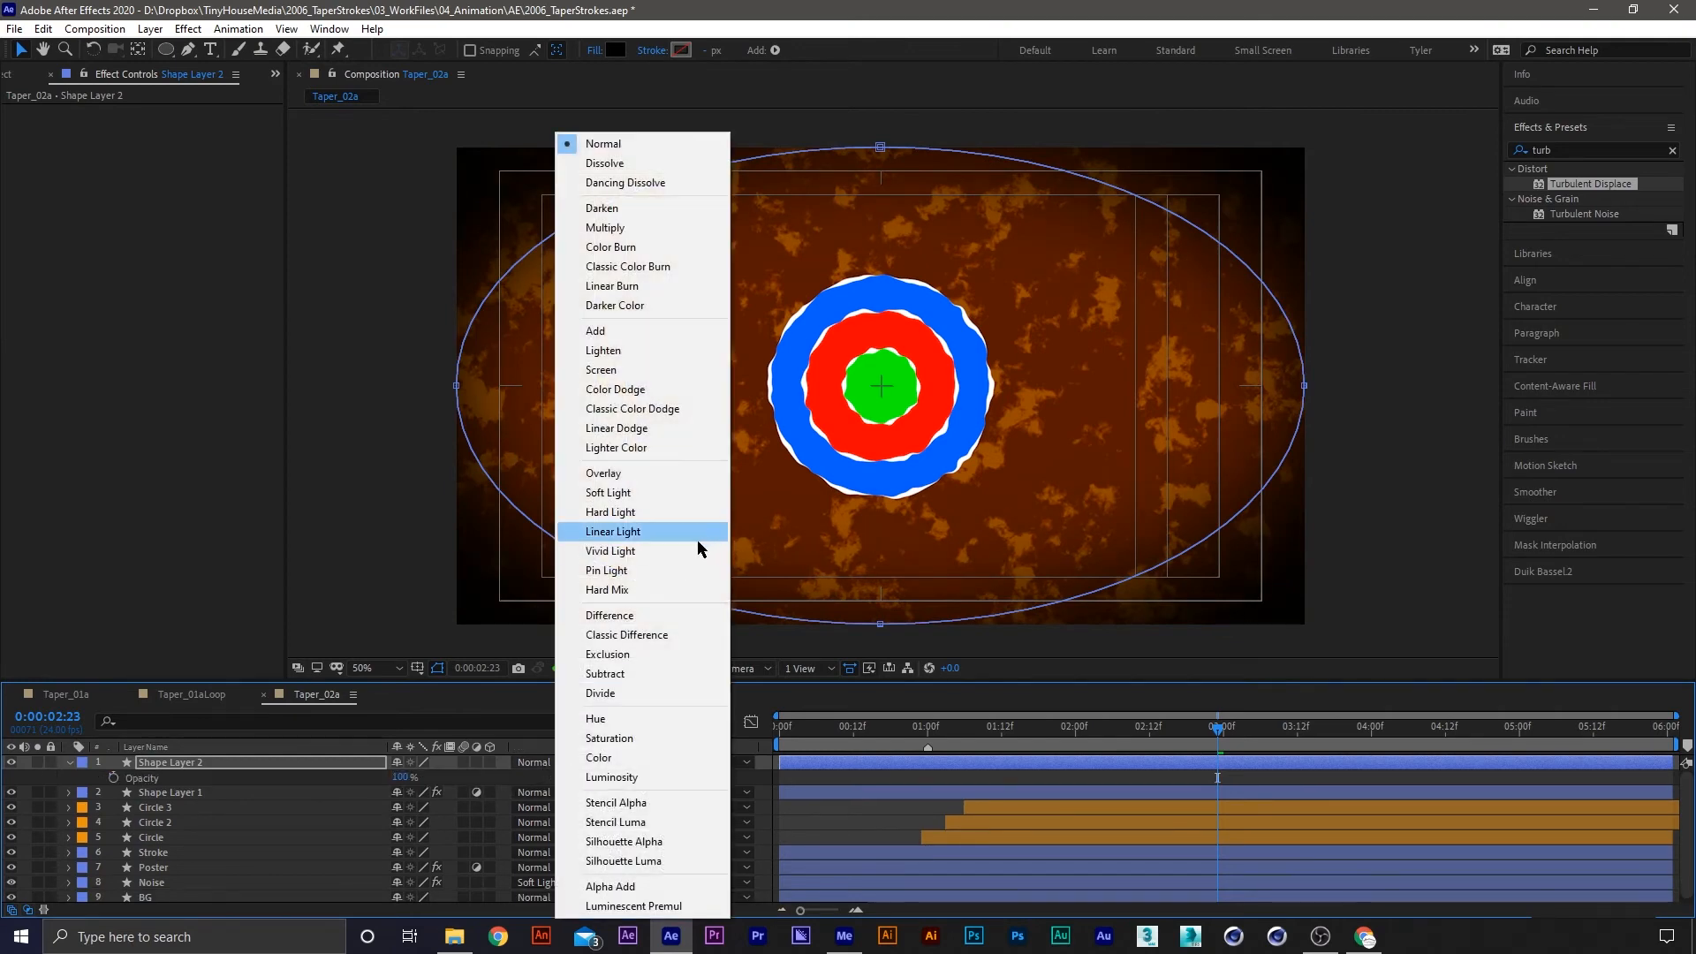
left_click(692, 495)
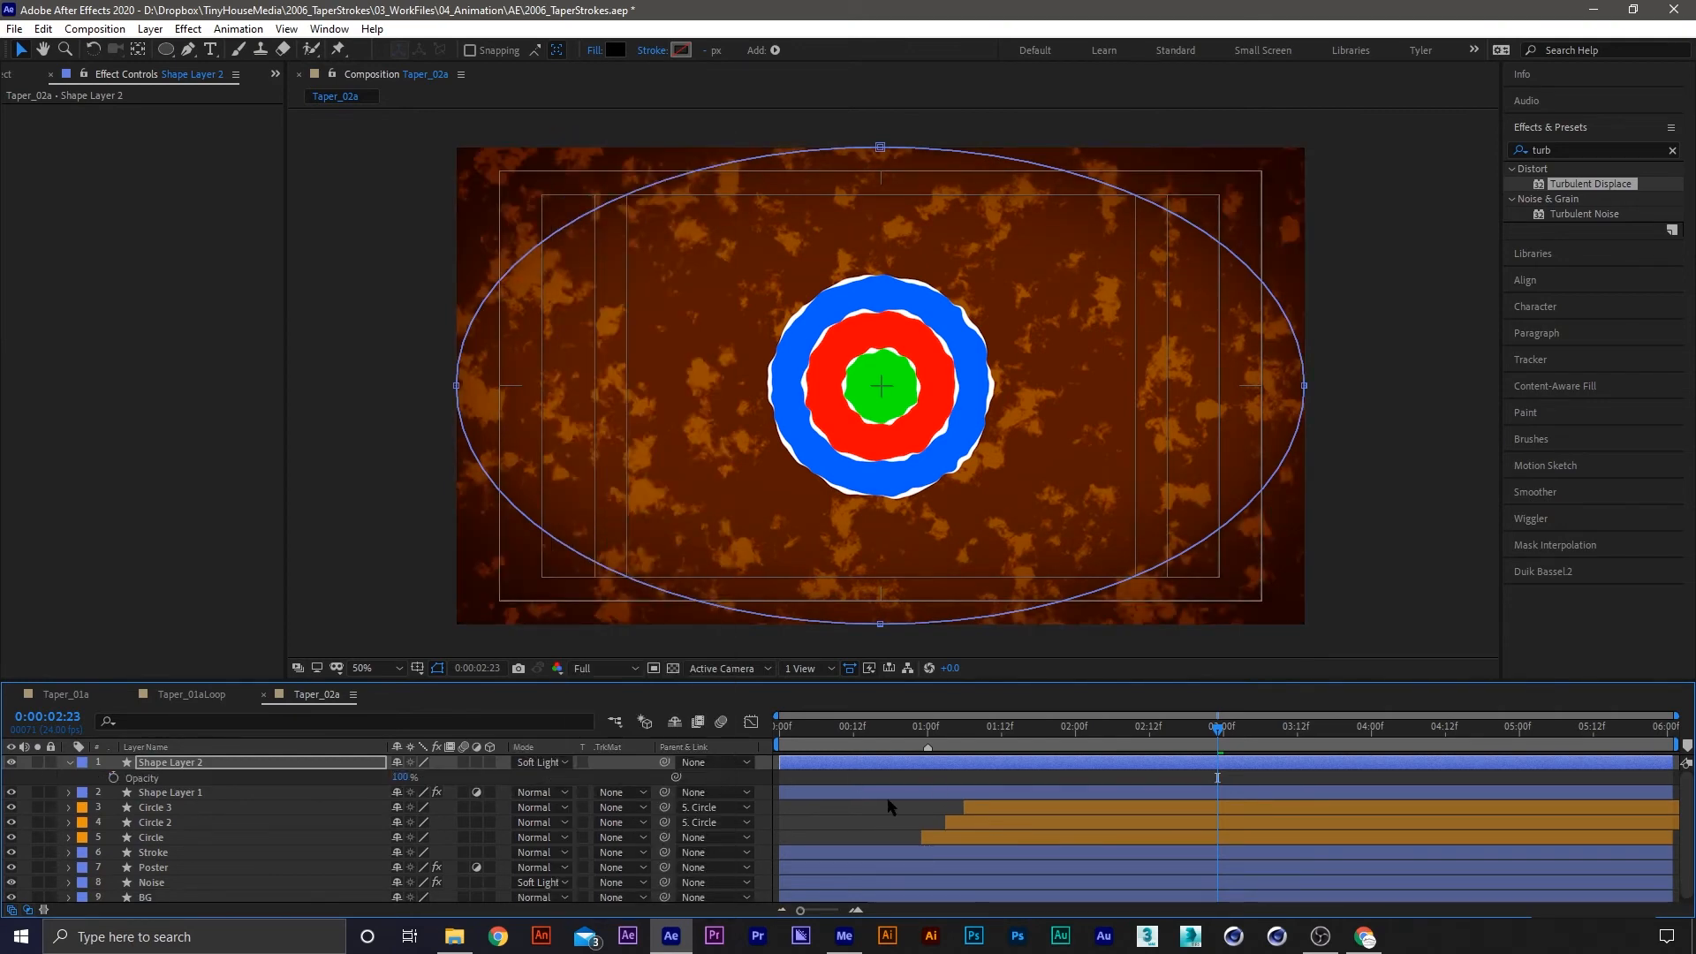
left_click(888, 806)
key("t")
Change the BG layer's fill to the very dark red 180200
left_click(166, 834)
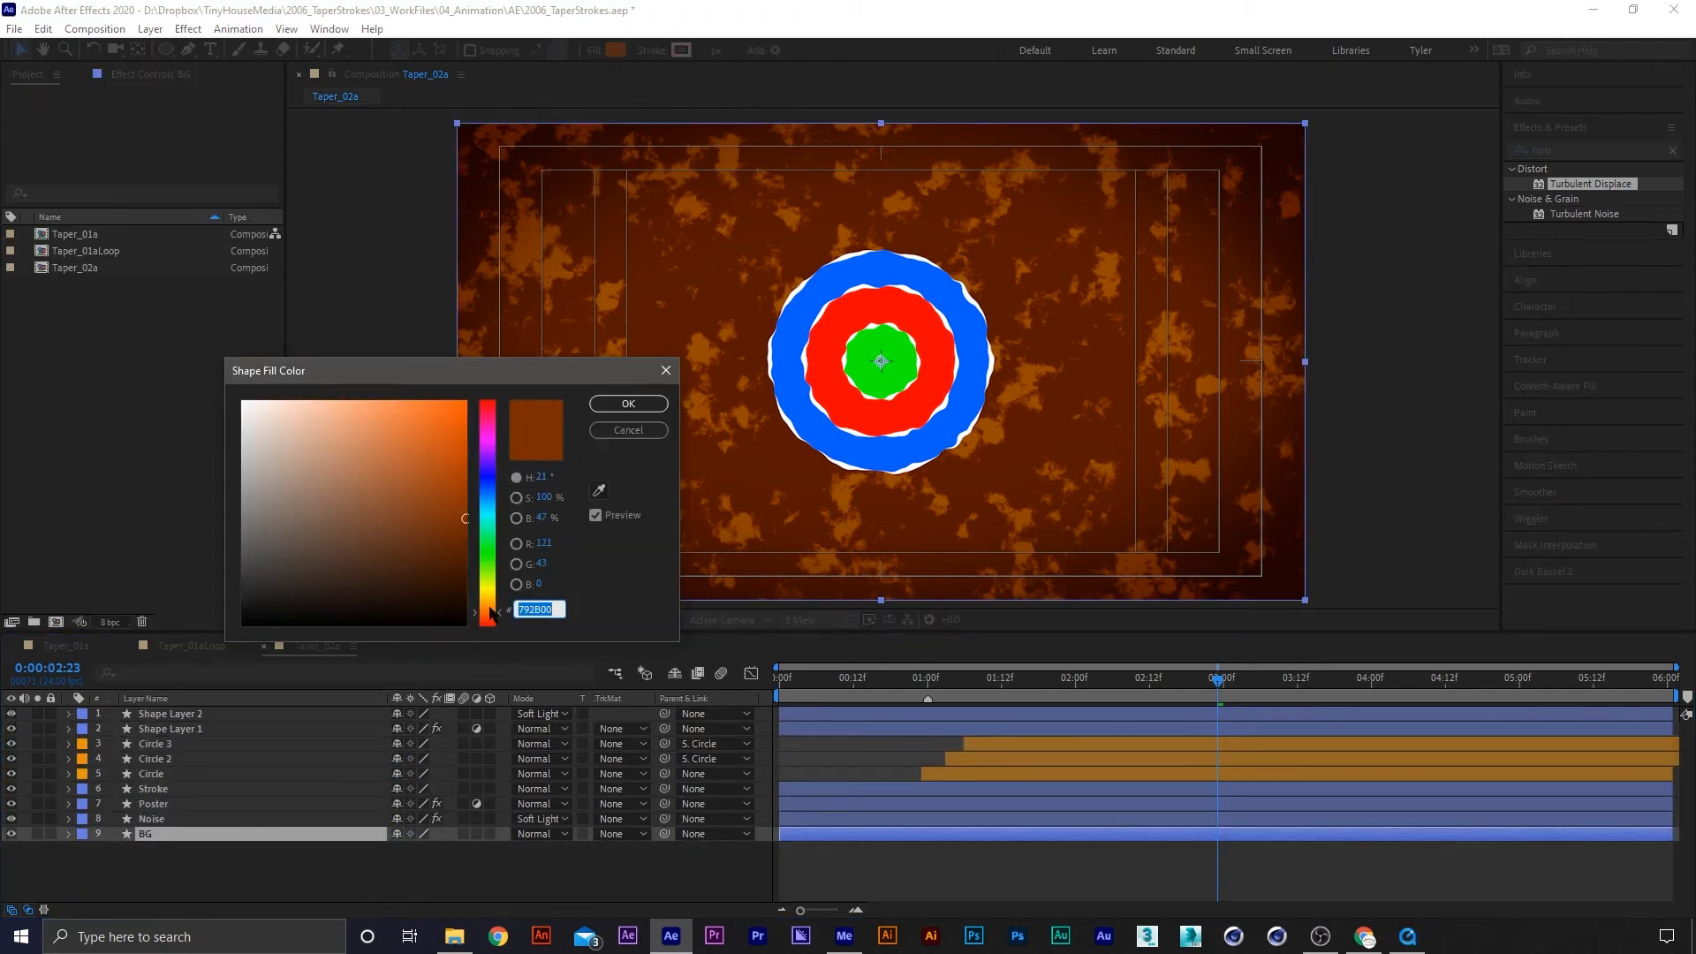
left_click_drag(472, 528, 467, 606)
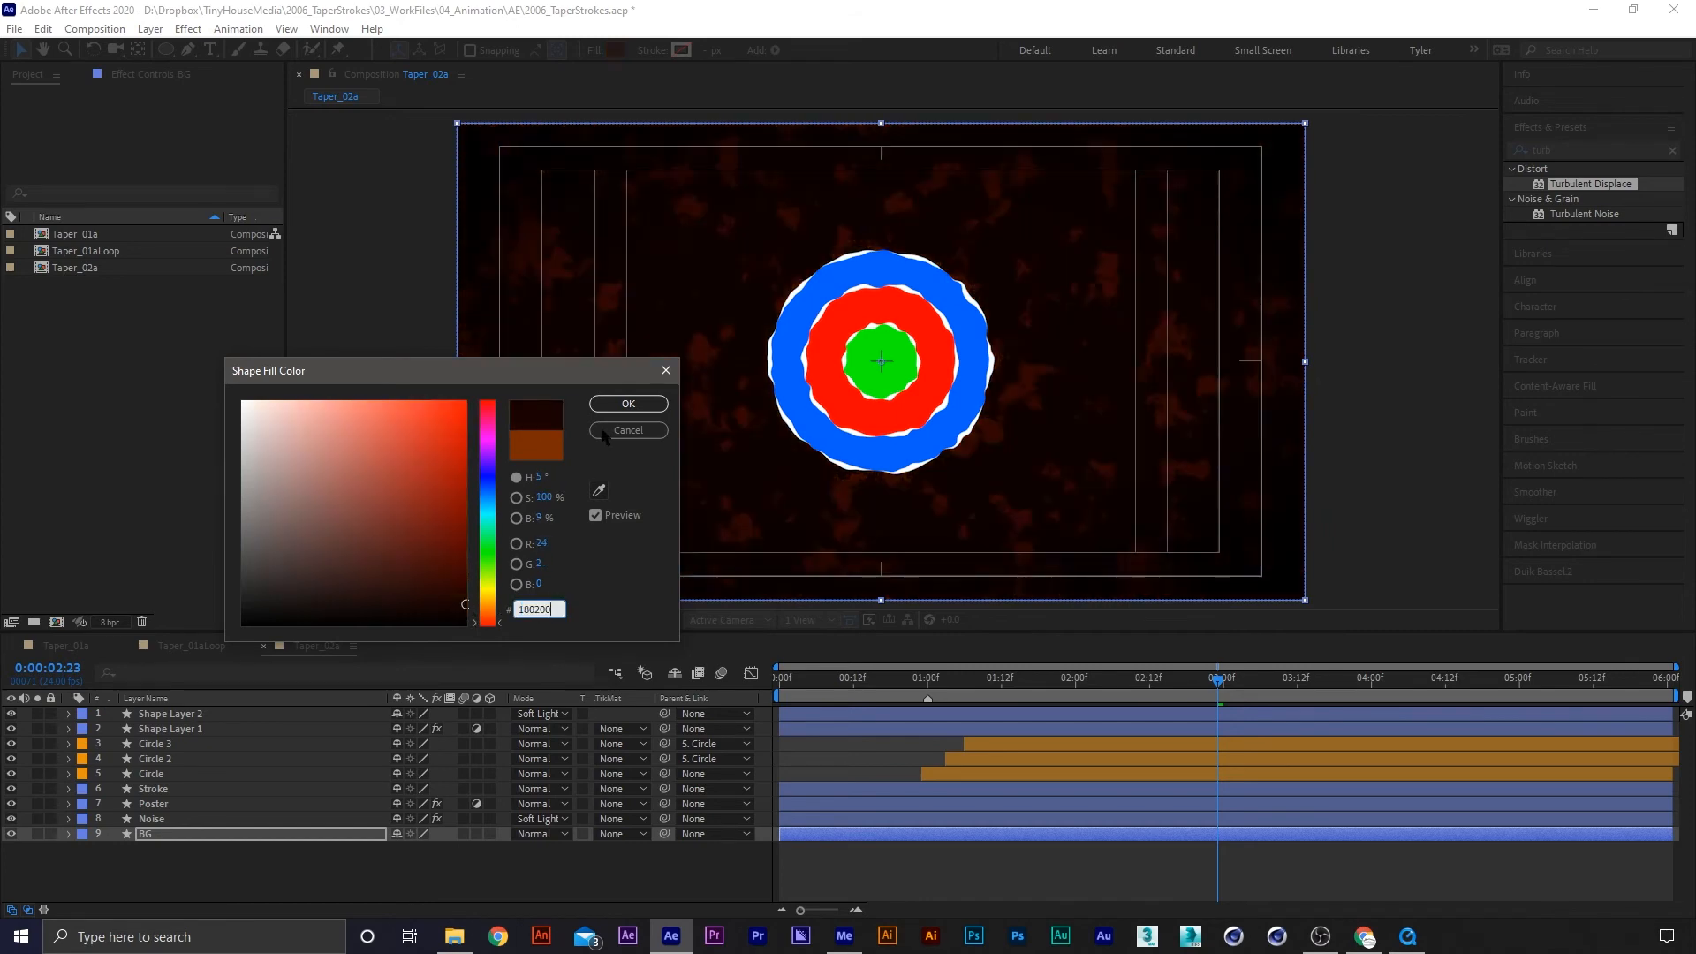
left_click(623, 404)
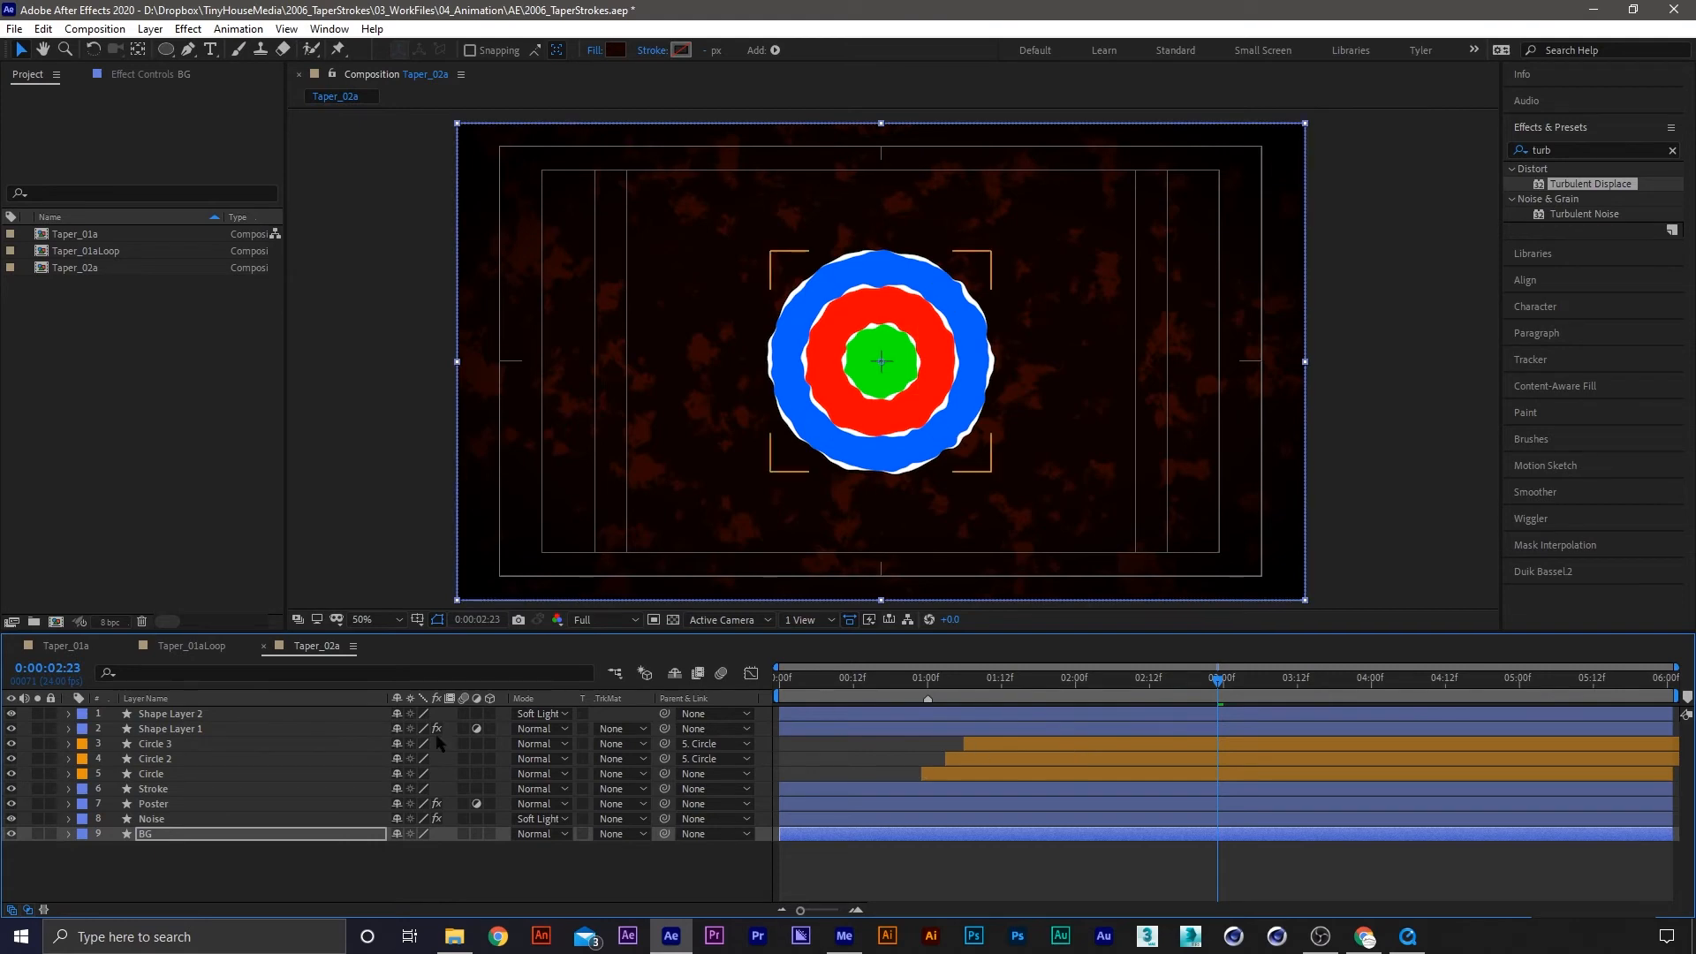
Change the Circle layer's fill to the dark blue 0F3677 and copy its hex value
left_click(939, 774)
left_click(607, 50)
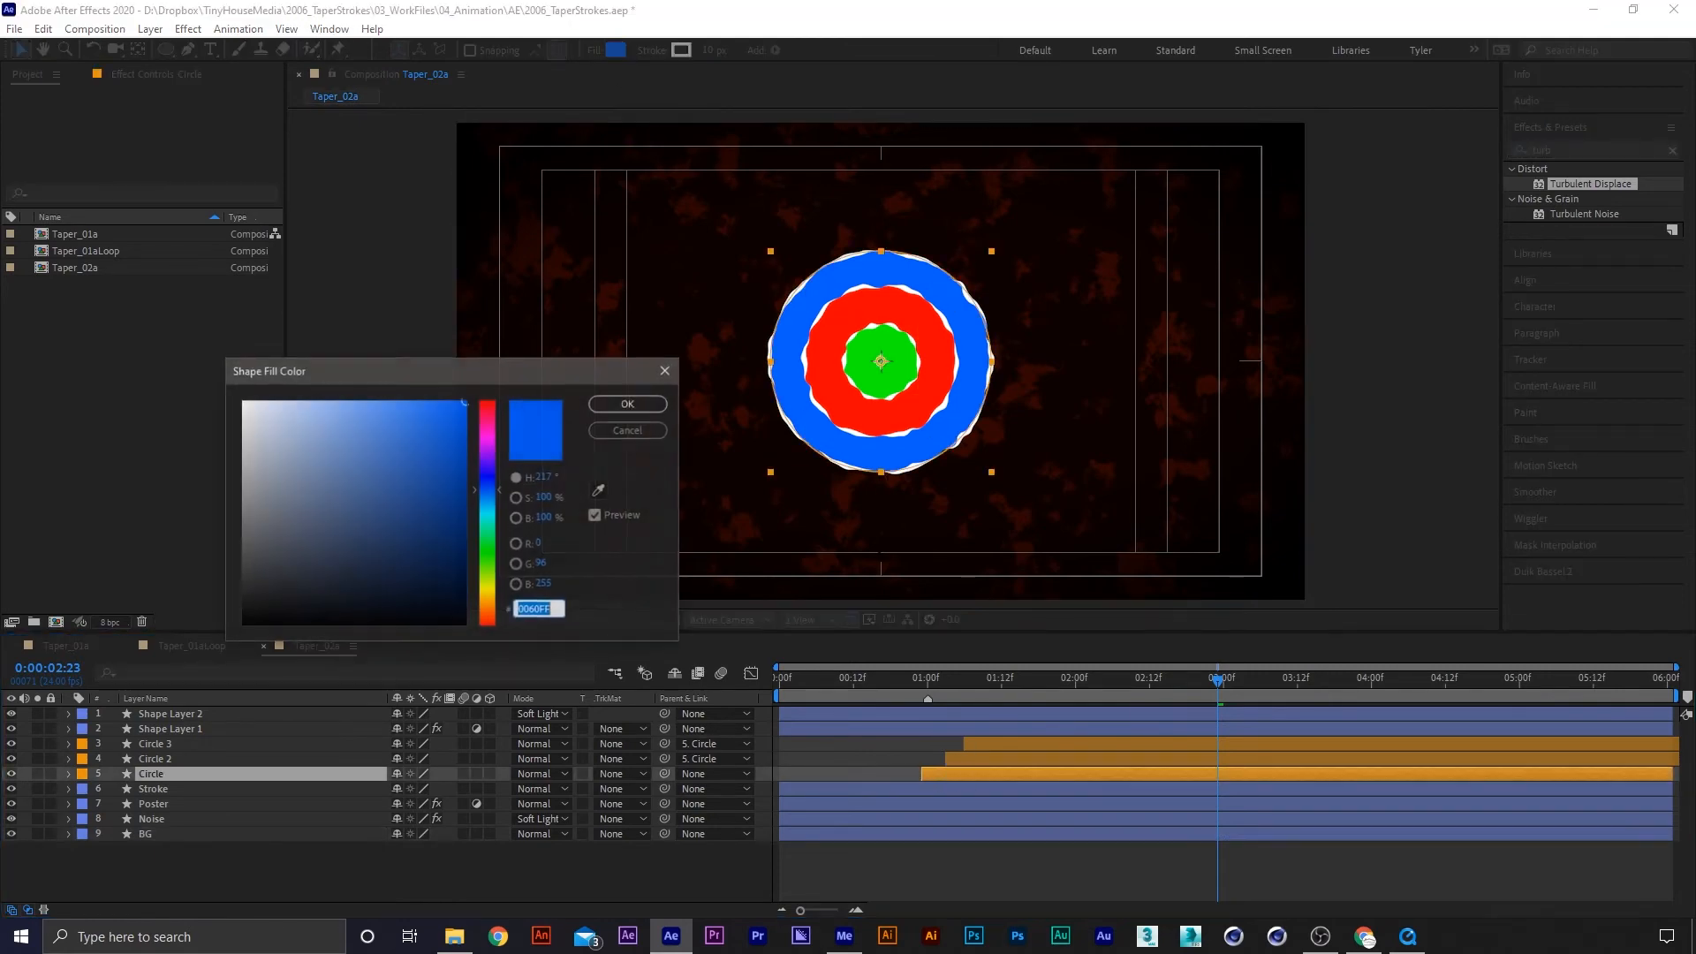
left_click(464, 535)
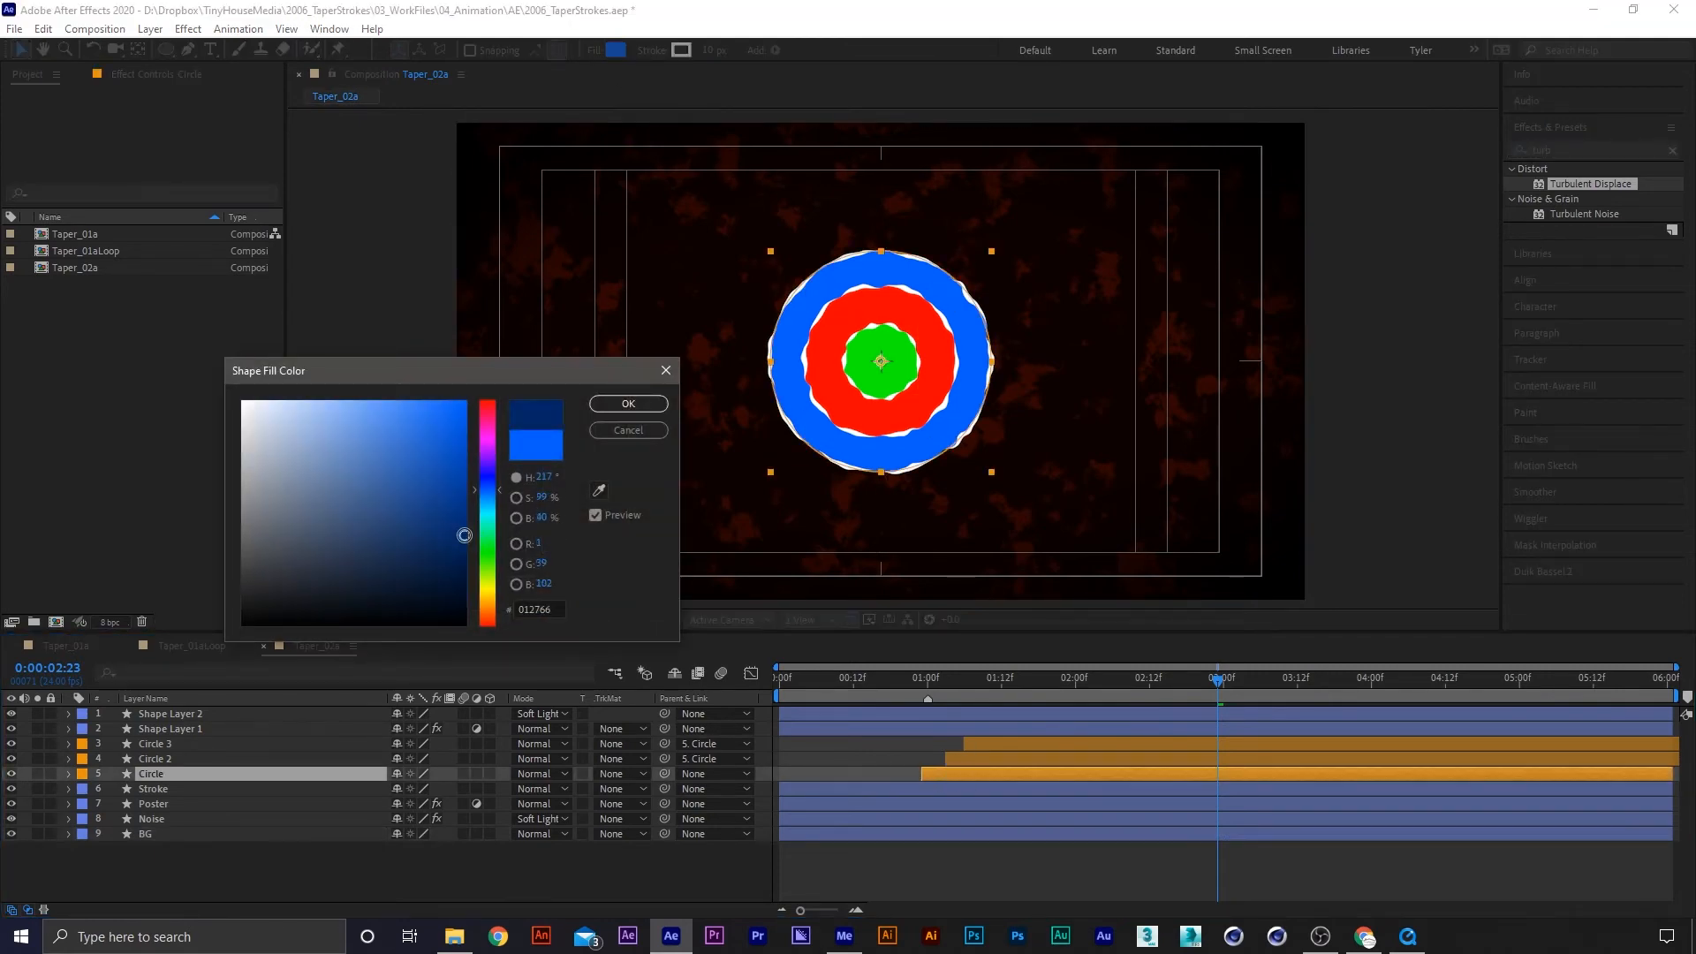
left_click_drag(464, 534, 436, 520)
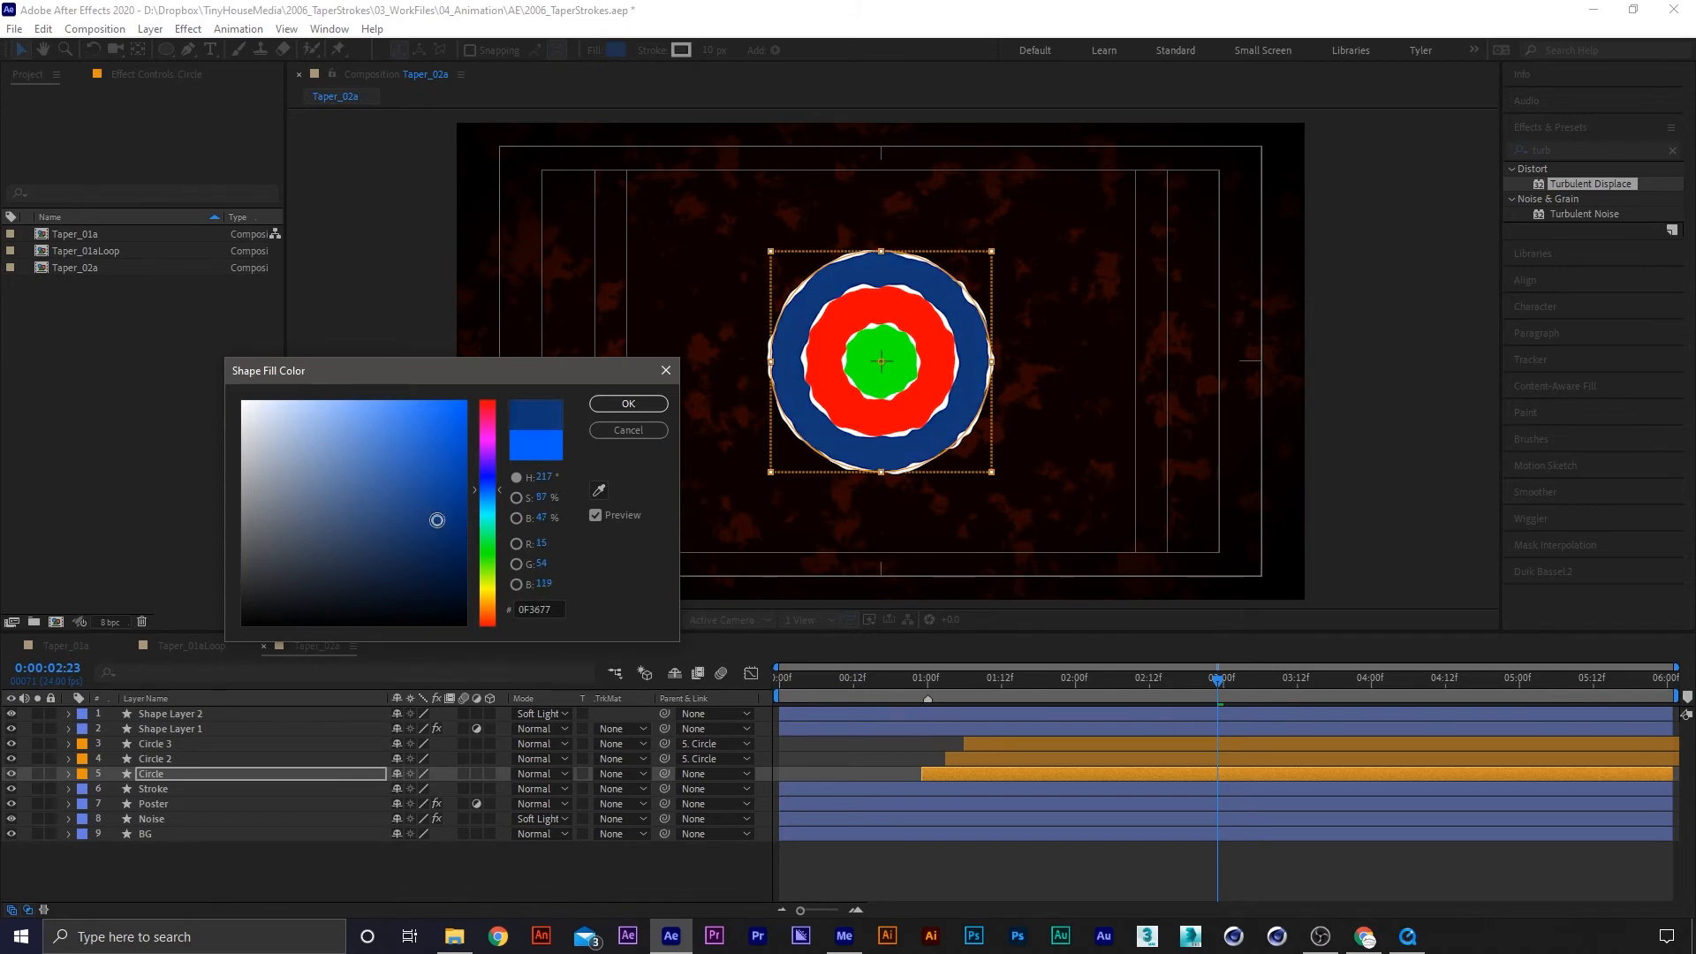
left_click(561, 603)
key("ctrl+c")
left_click(628, 404)
Paste the copied hex colour into the Circle 2 layer's fill and shift its hue to the teal 0F7760
left_click(1007, 757)
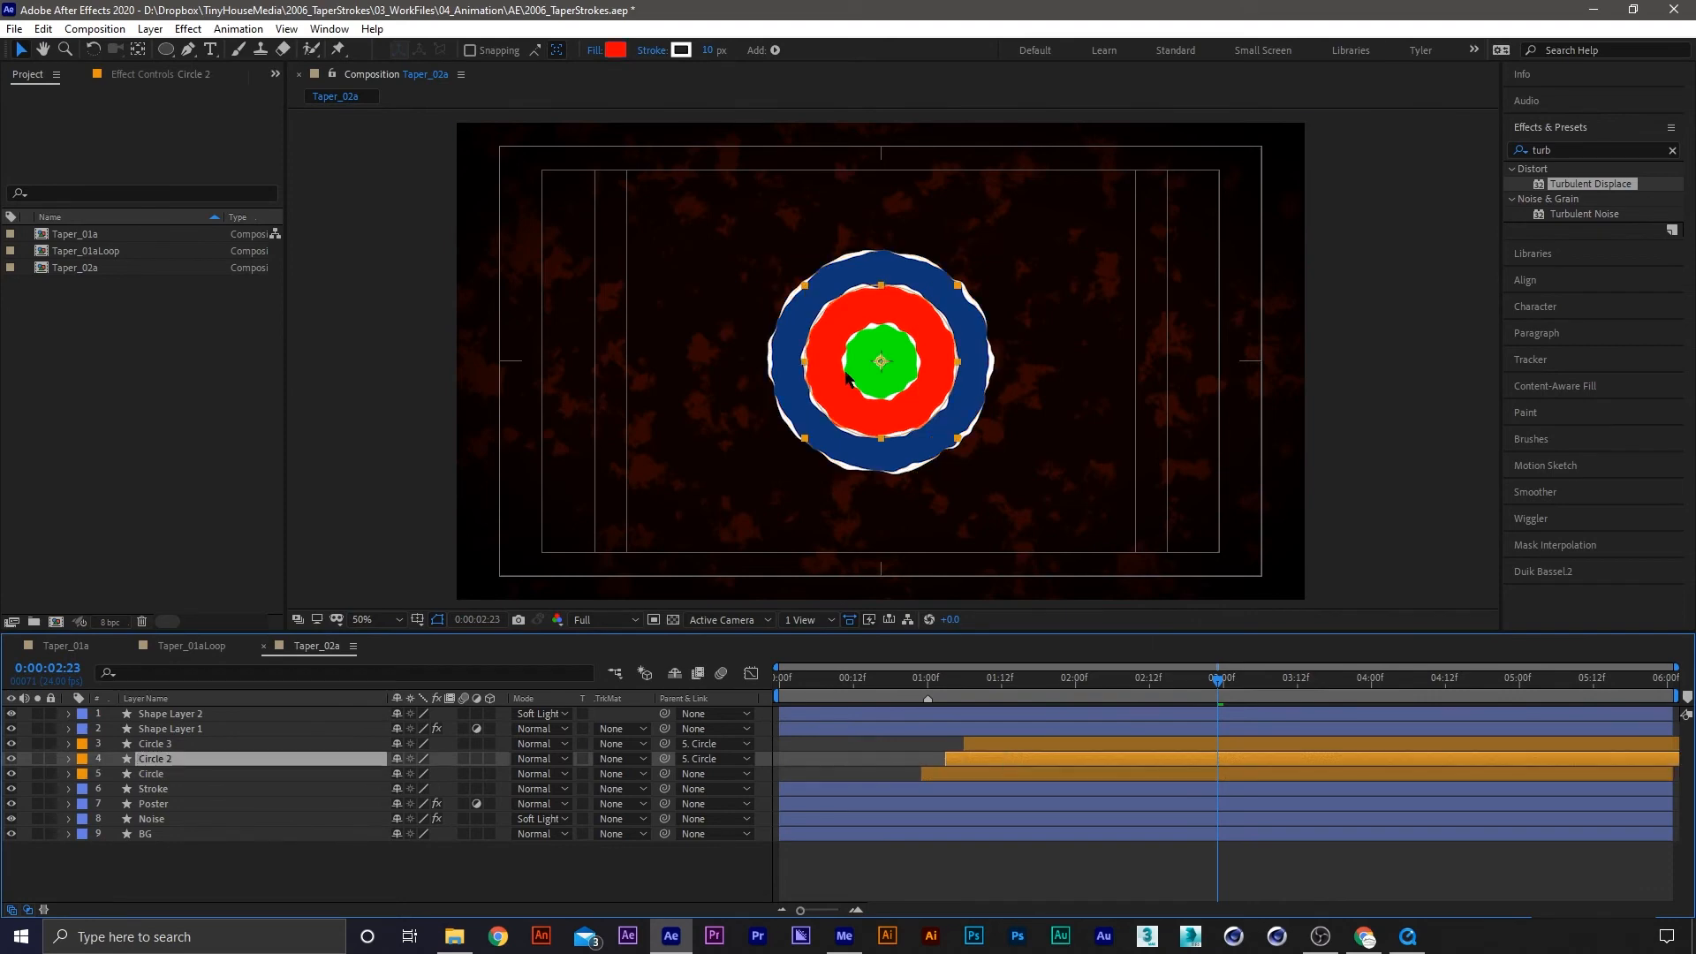
left_click(616, 49)
key("ctrl+v")
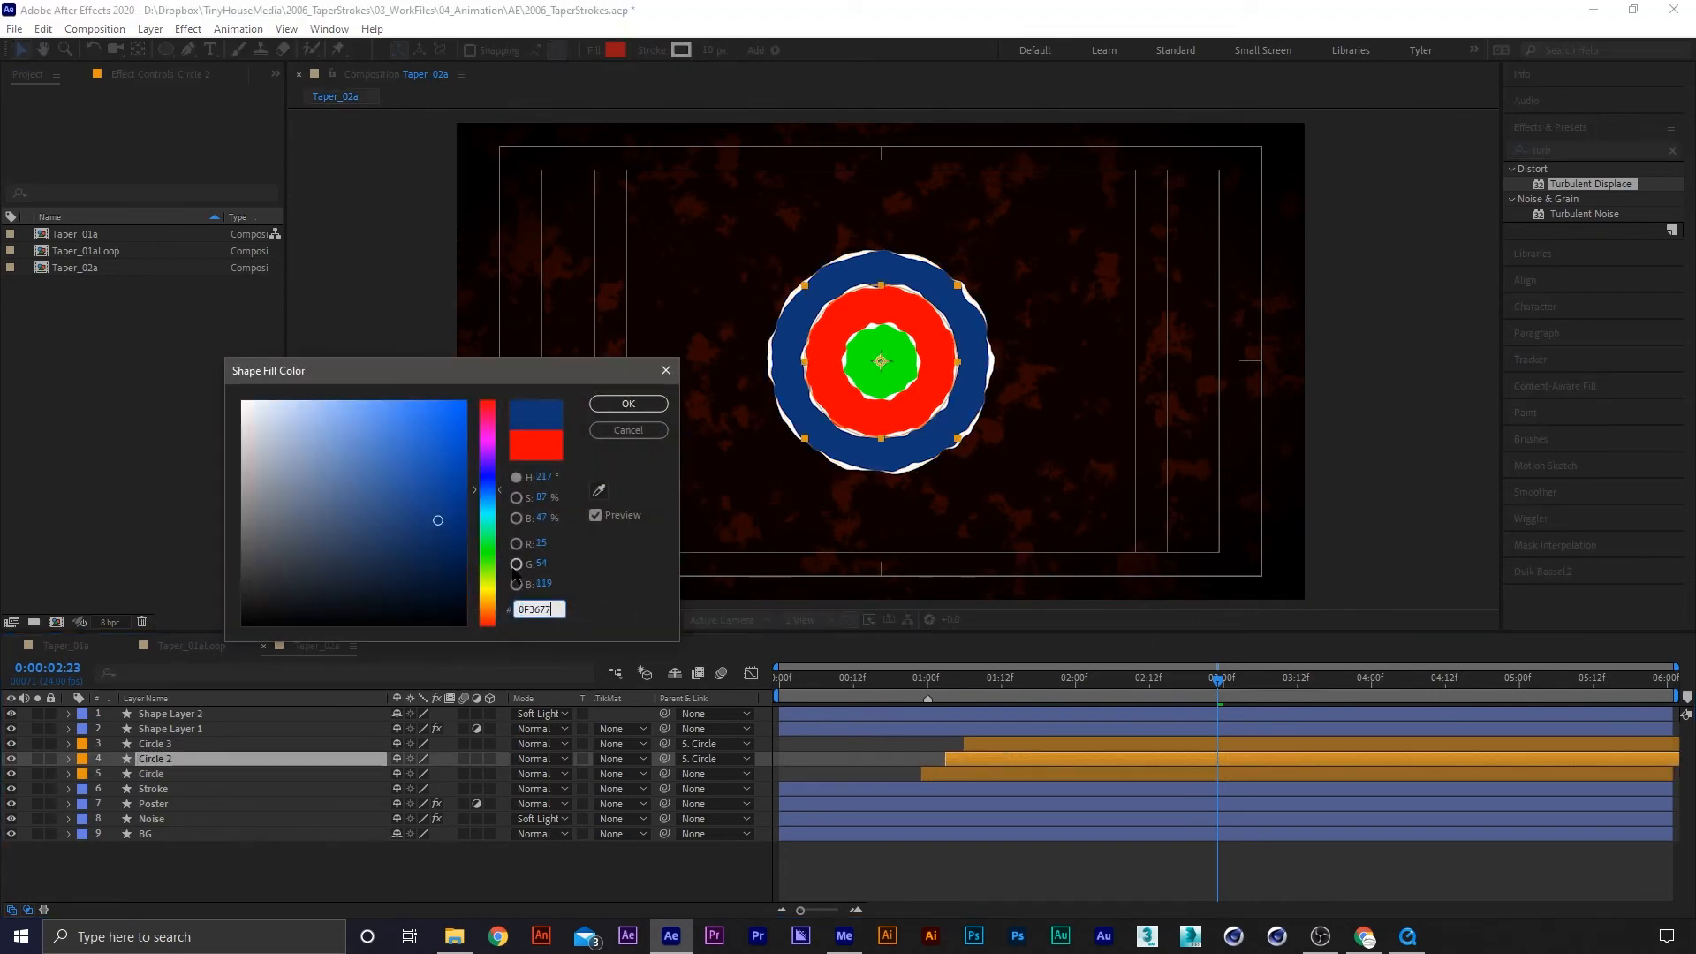
left_click(492, 411)
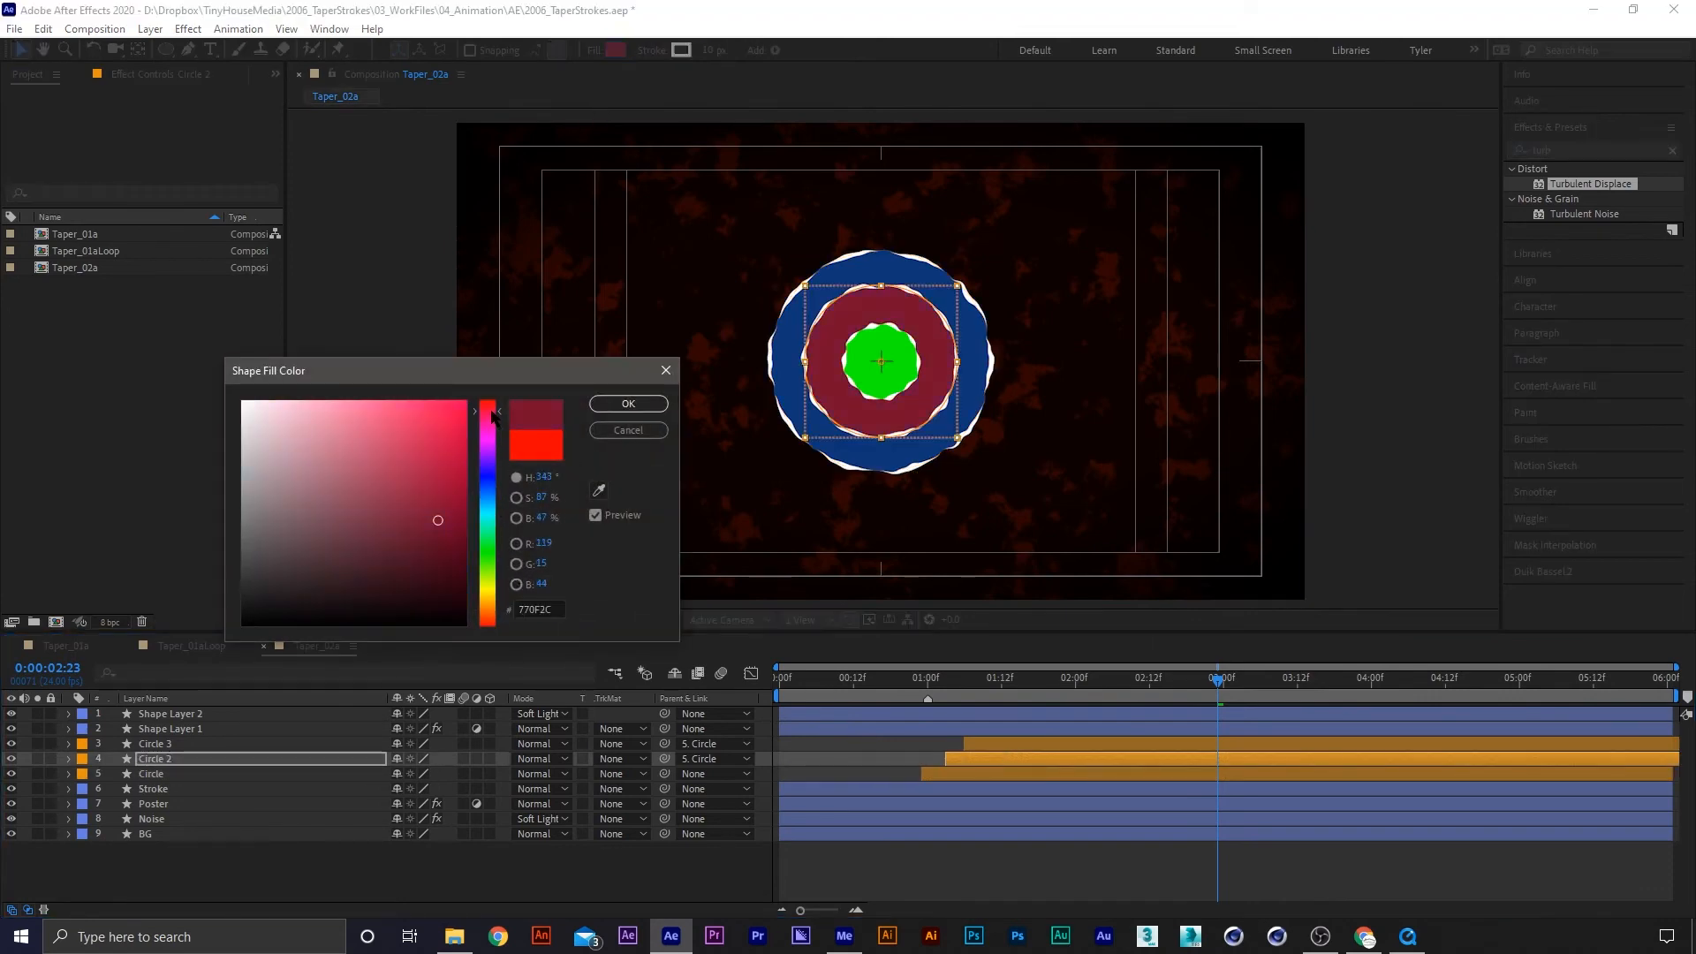
left_click_drag(492, 416, 489, 548)
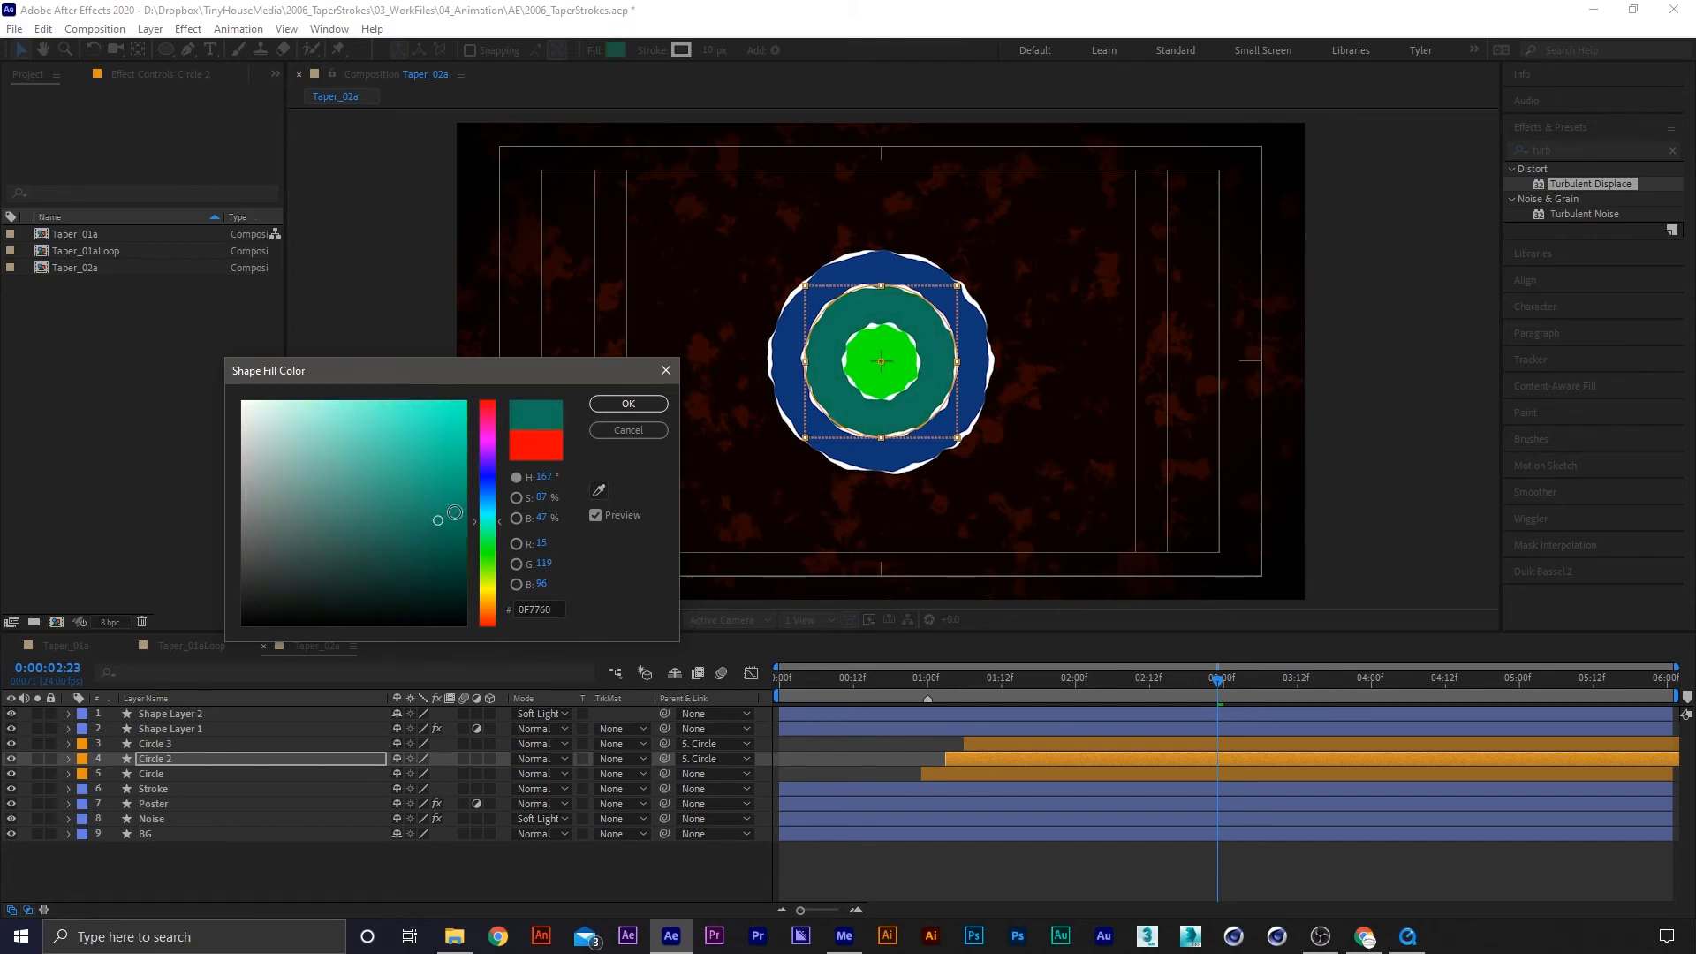
left_click(628, 403)
Paste the copied hex colour into the Circle 3 layer's fill and shift its hue to the dark yellow 77650F
left_click(977, 744)
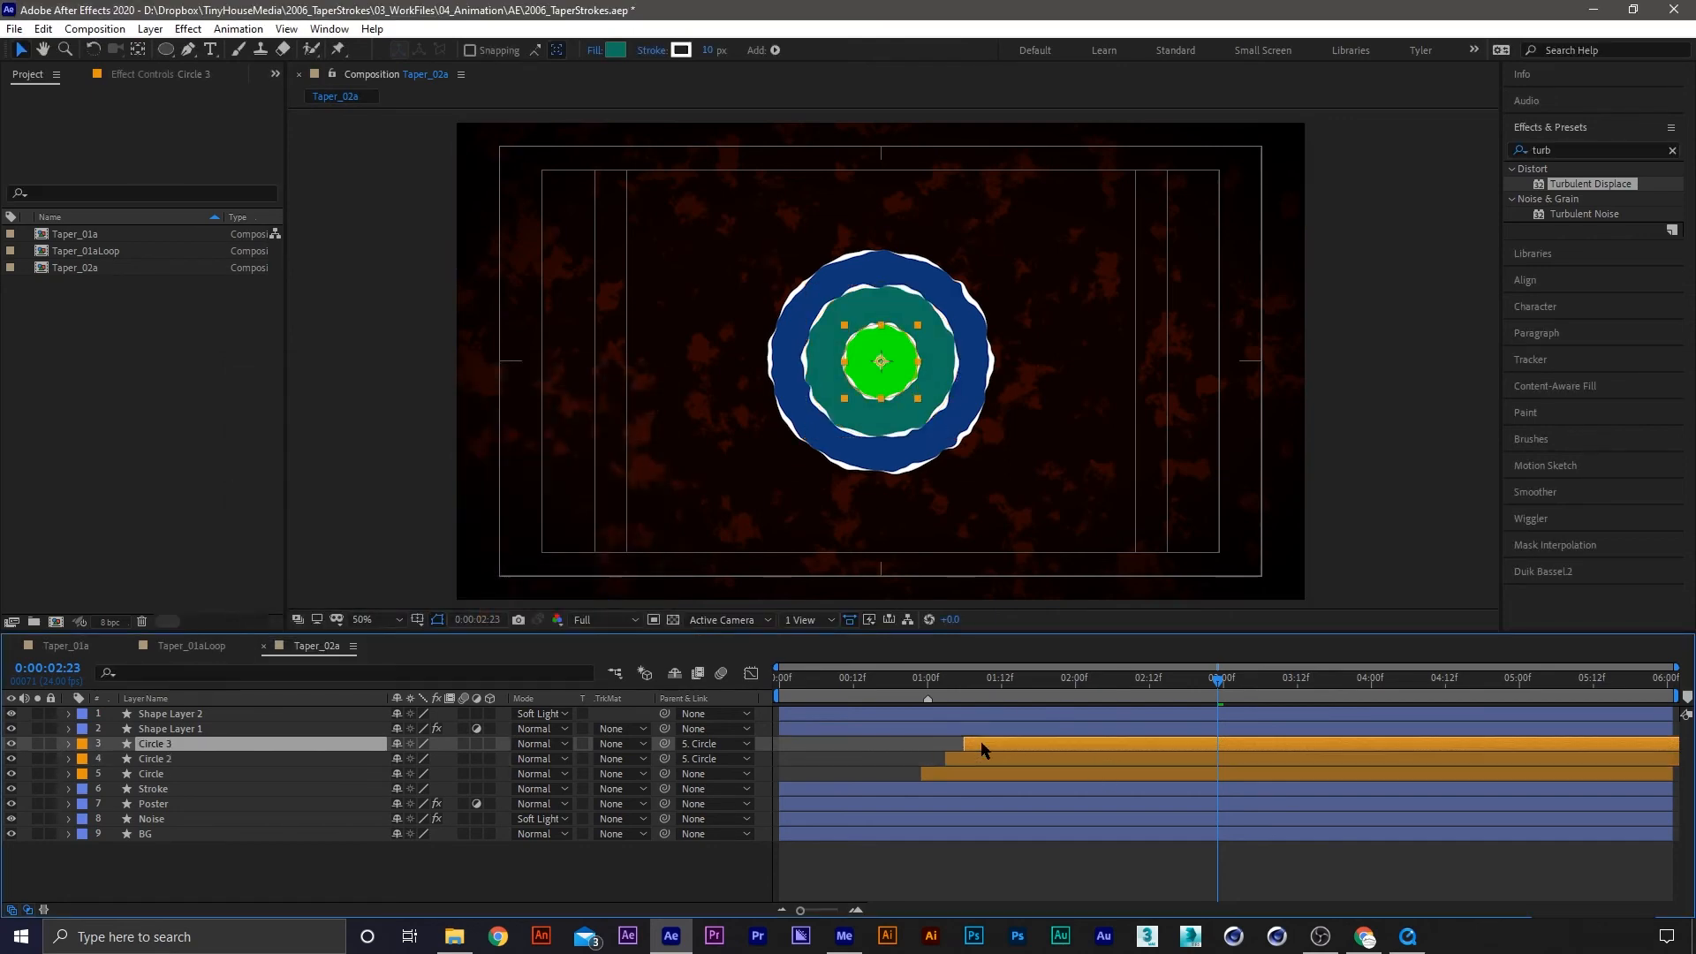
left_click(616, 49)
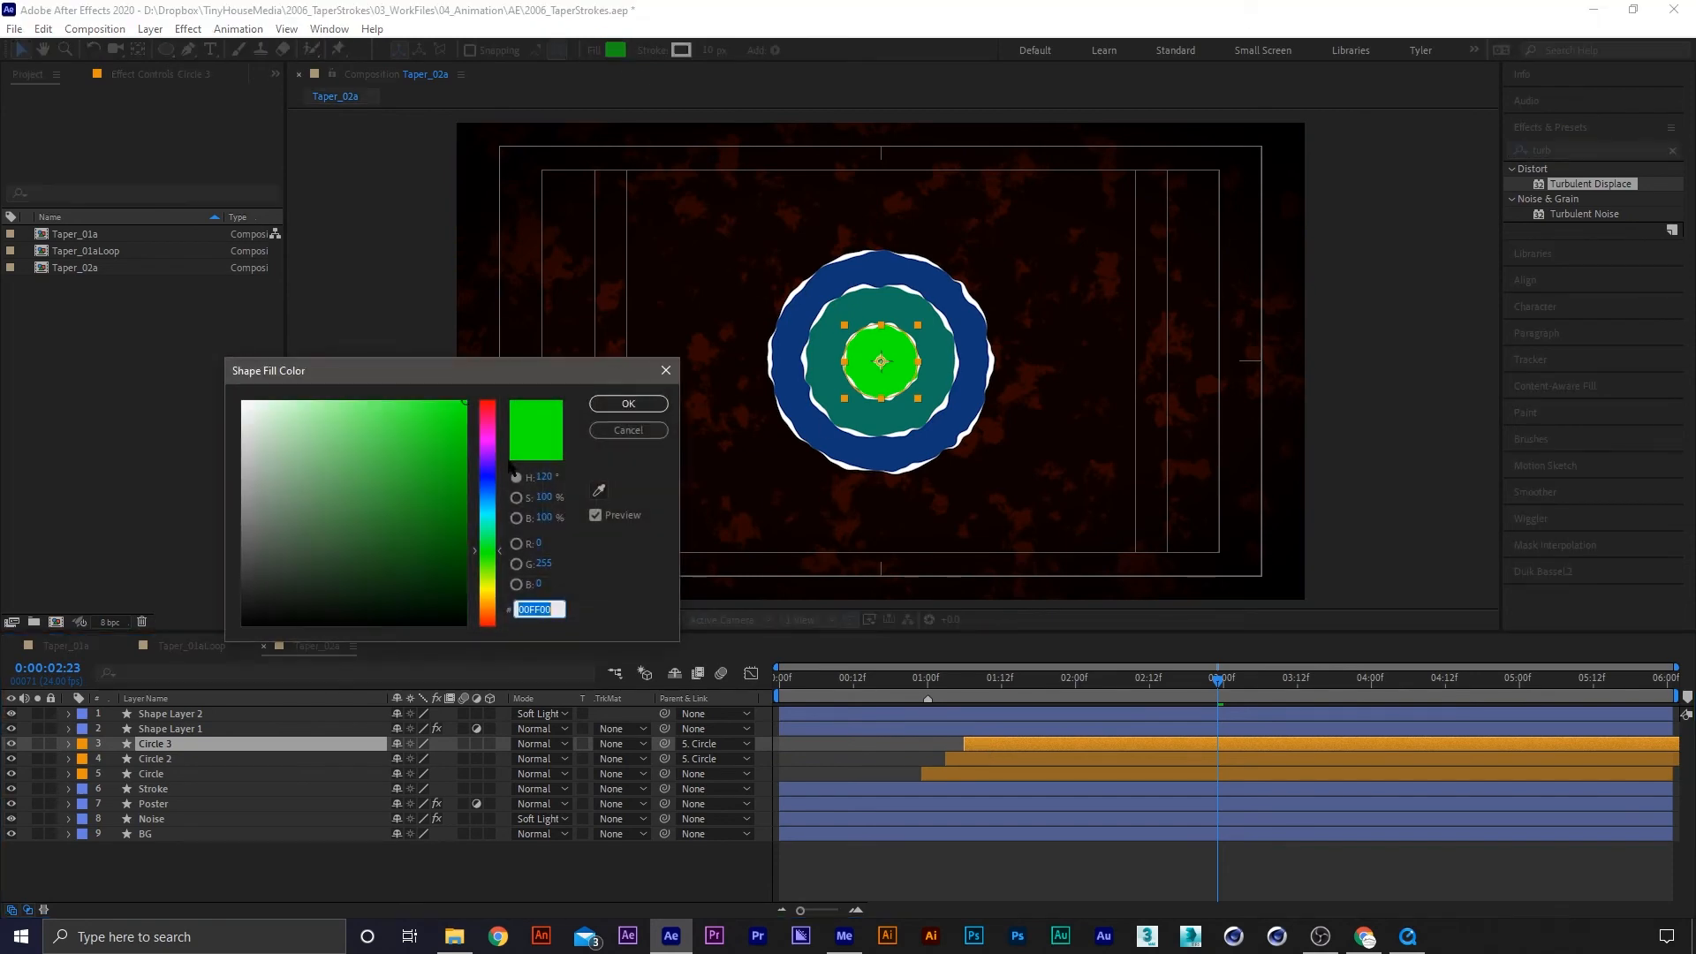
key("ctrl+v")
left_click_drag(492, 512, 500, 599)
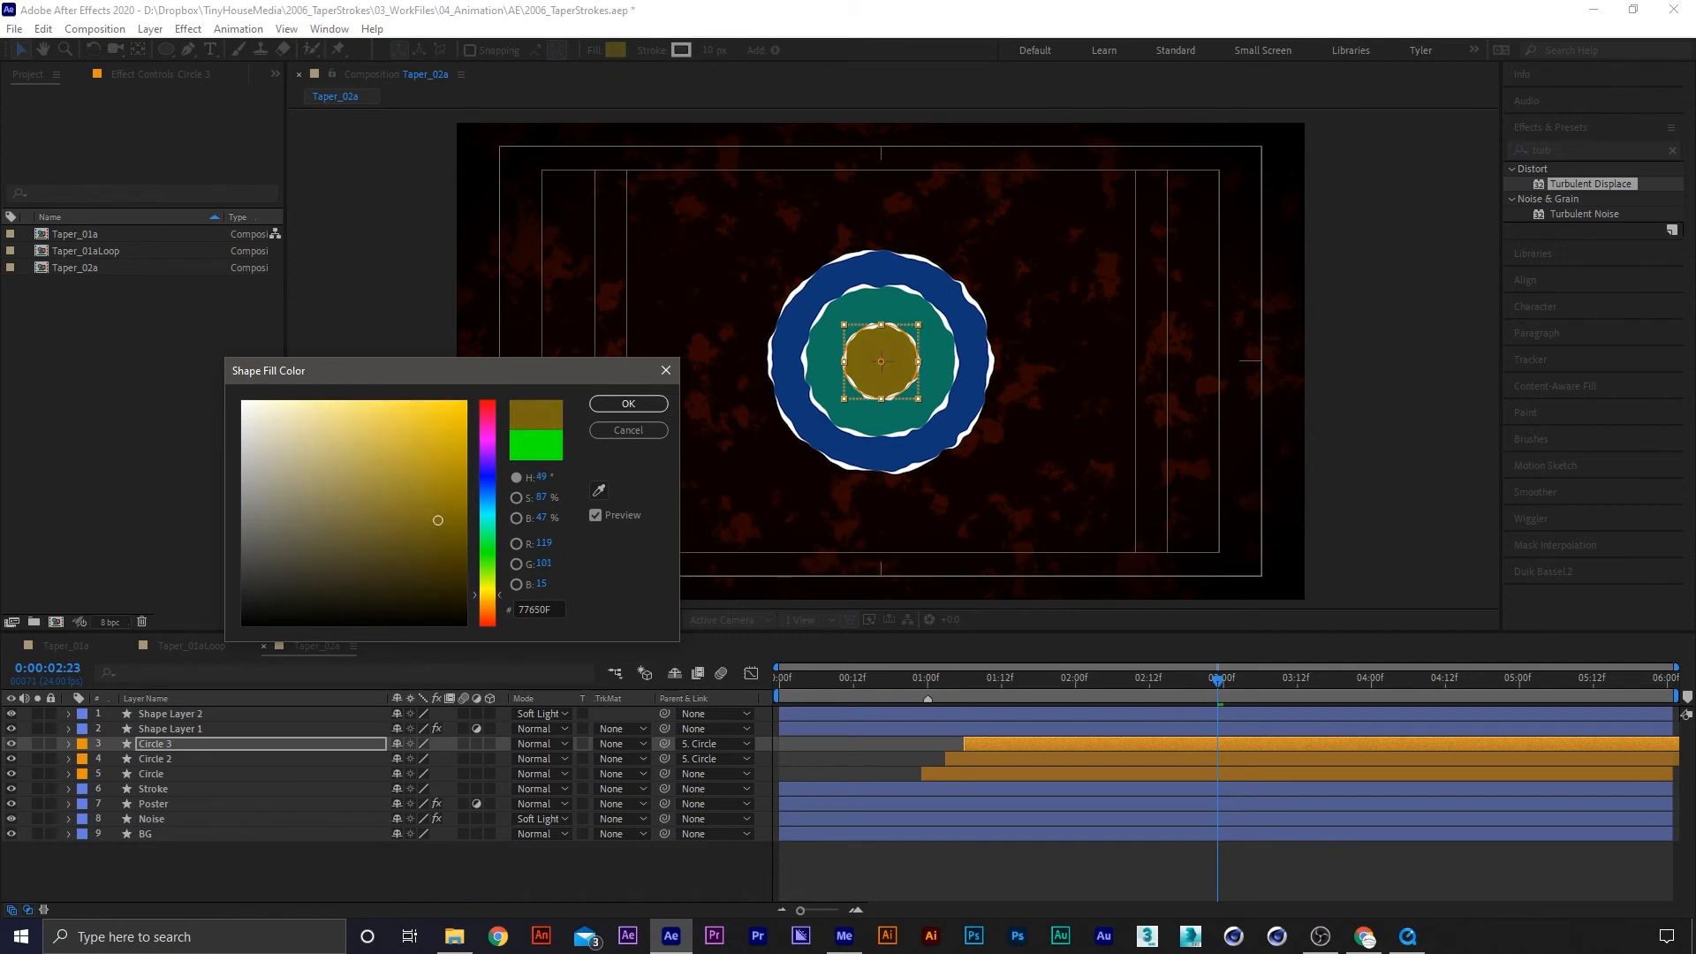
left_click(651, 403)
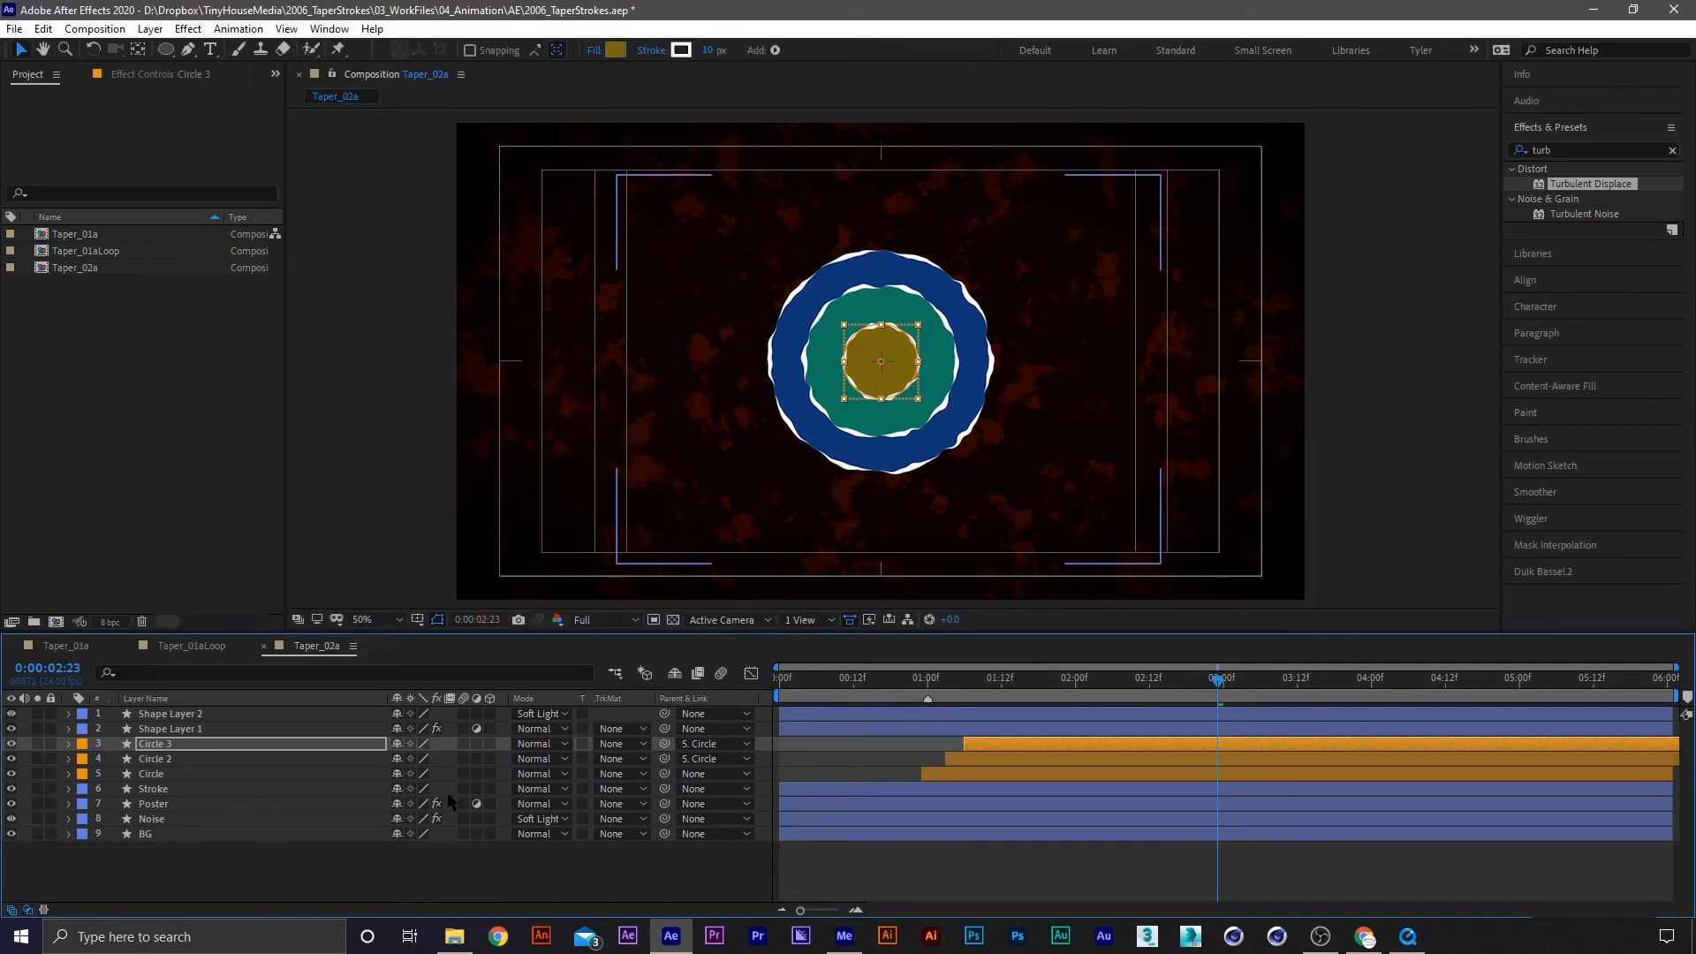
Set the stroke width of the Circle, Circle 2 and Circle 3 layers to 20 px
left_click(241, 788)
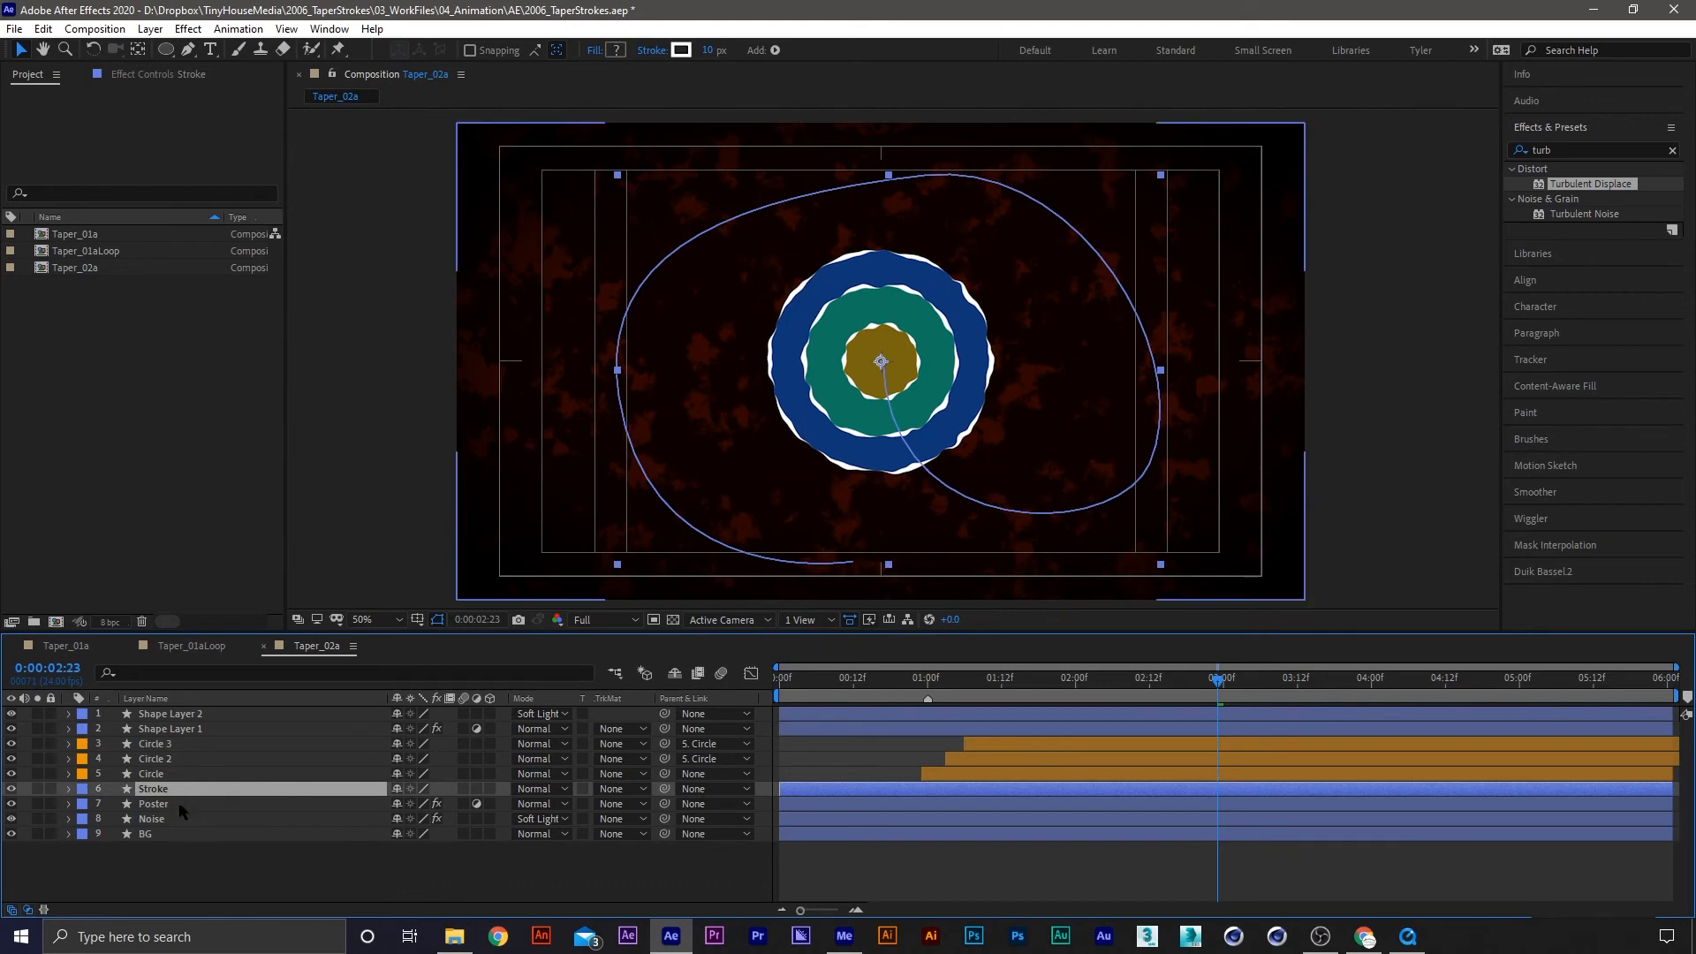
left_click(166, 774)
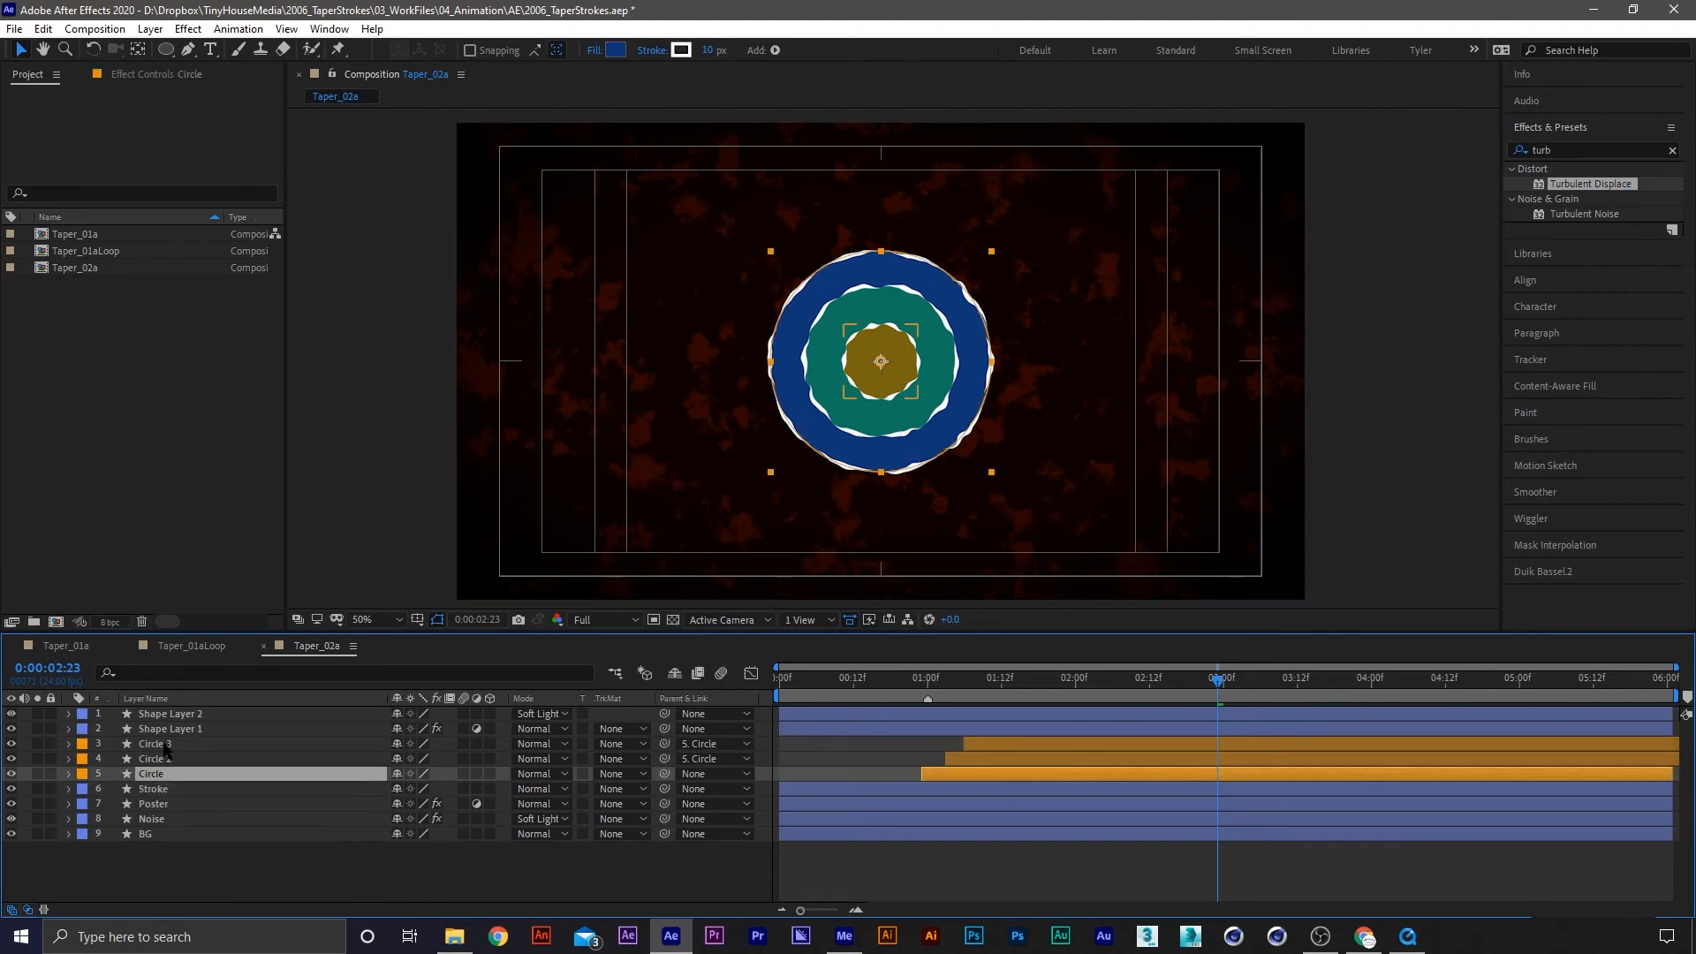
left_click(164, 744, "shift")
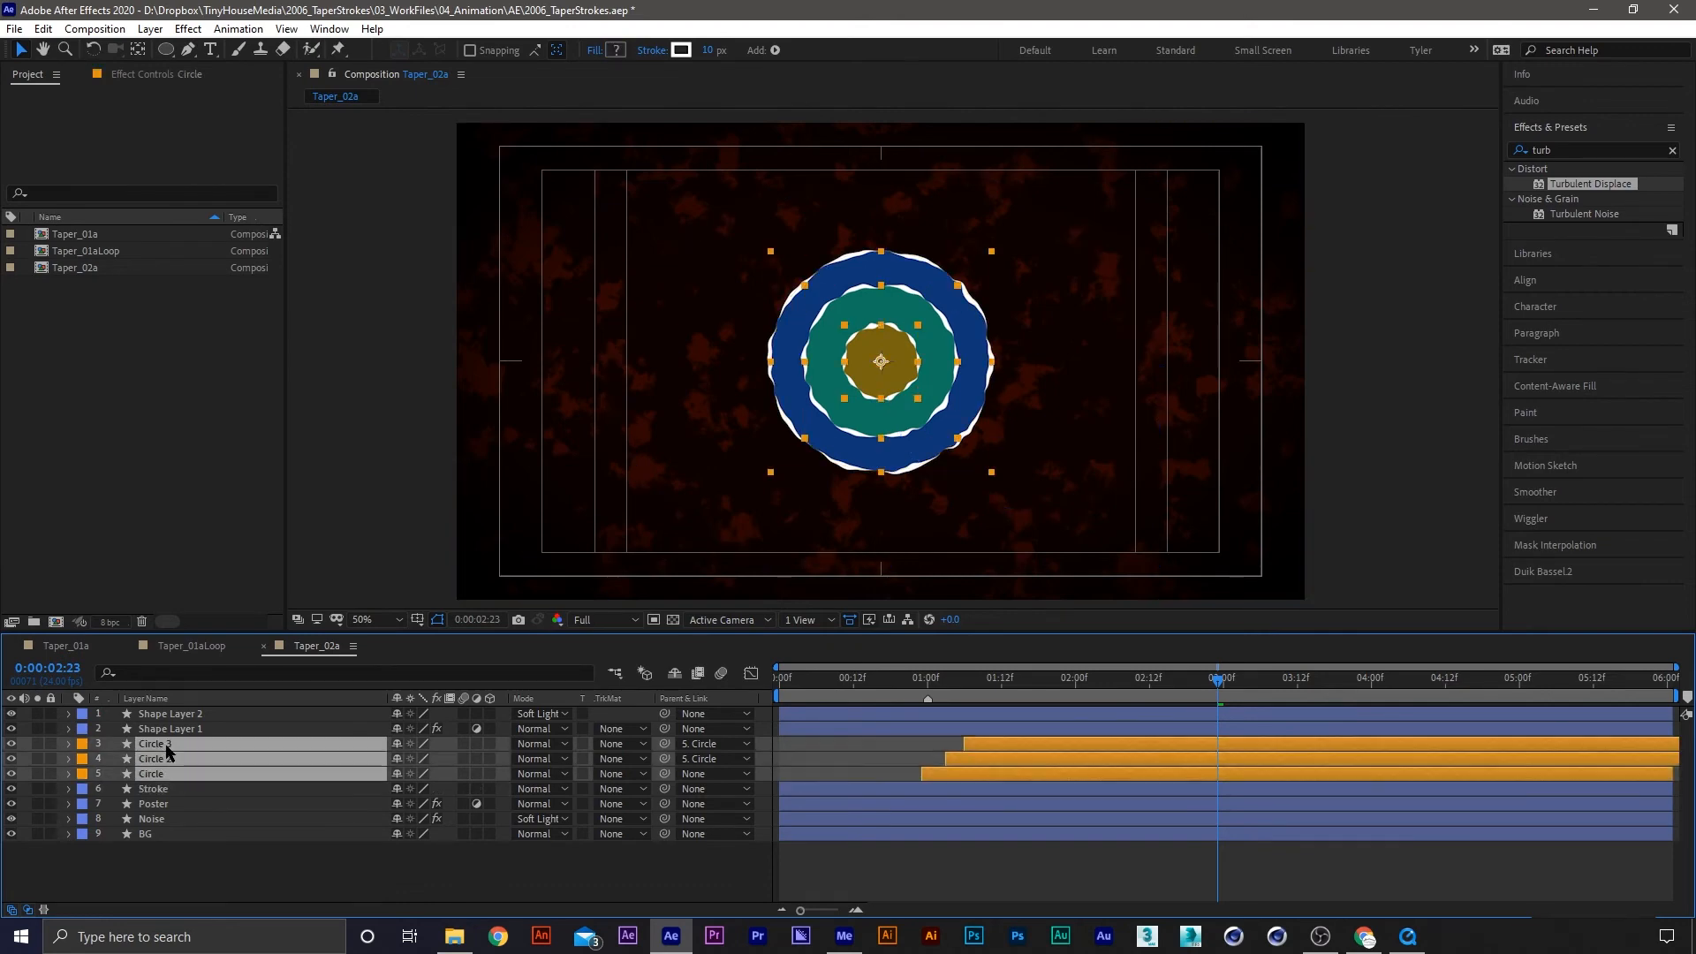
left_click(707, 50)
type("20")
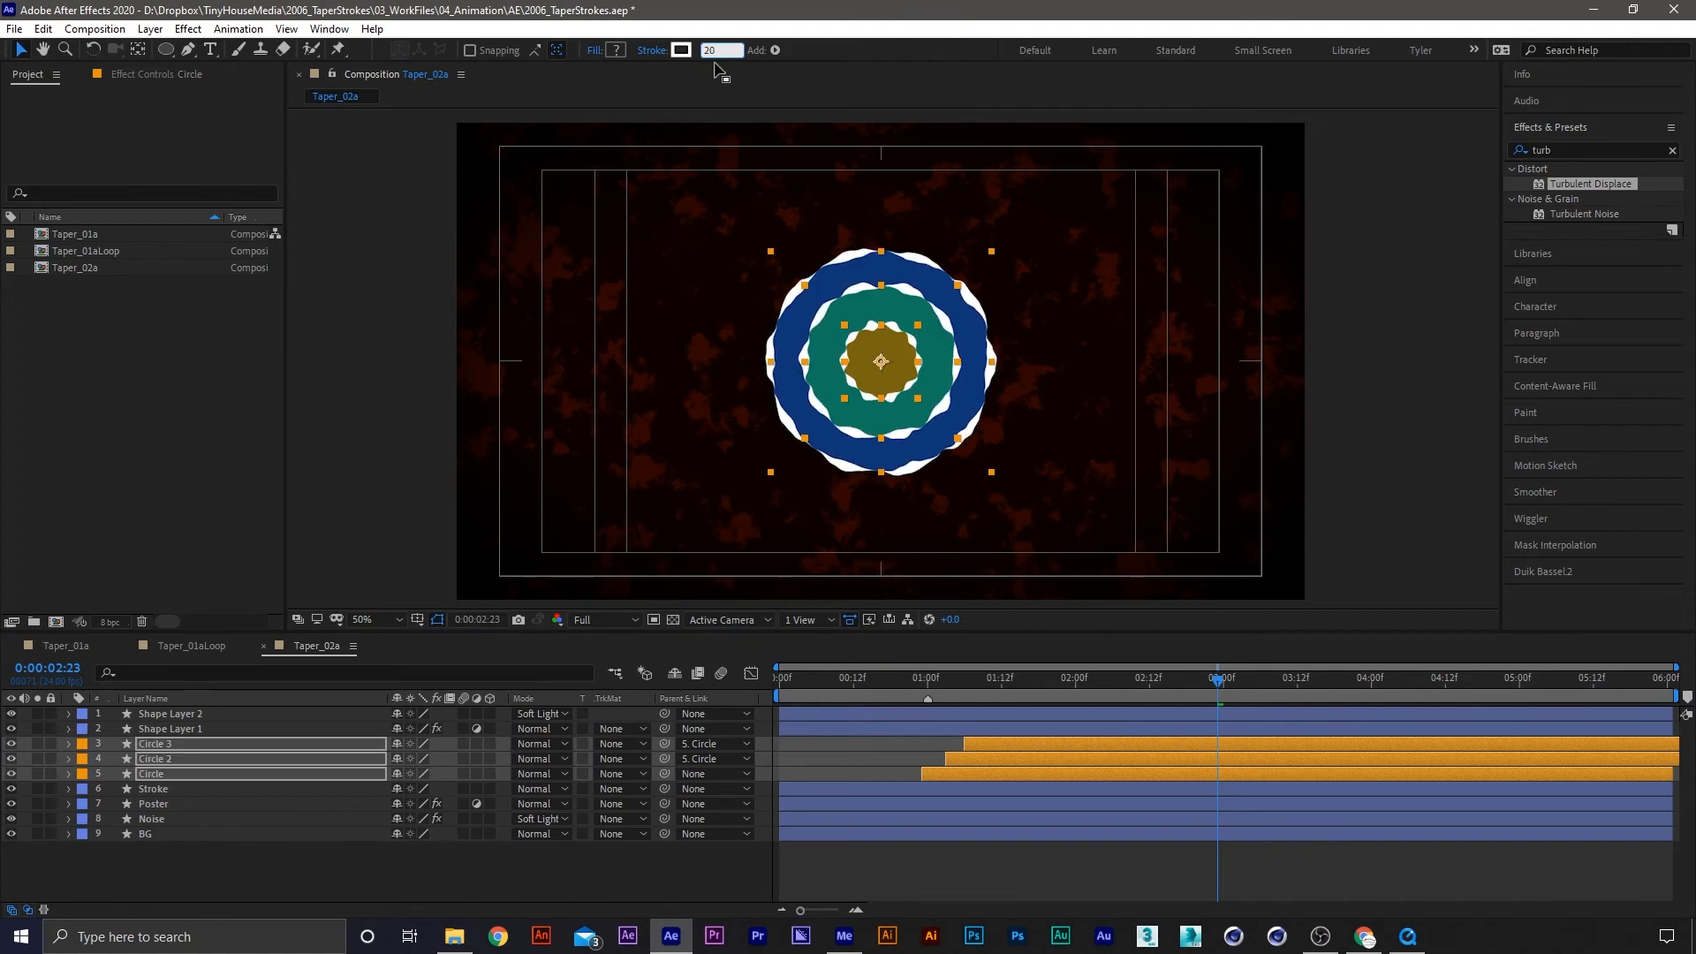
Rename the Turbulent Displace adjustment layer, Shape Layer 1, as Tur
left_click(175, 728)
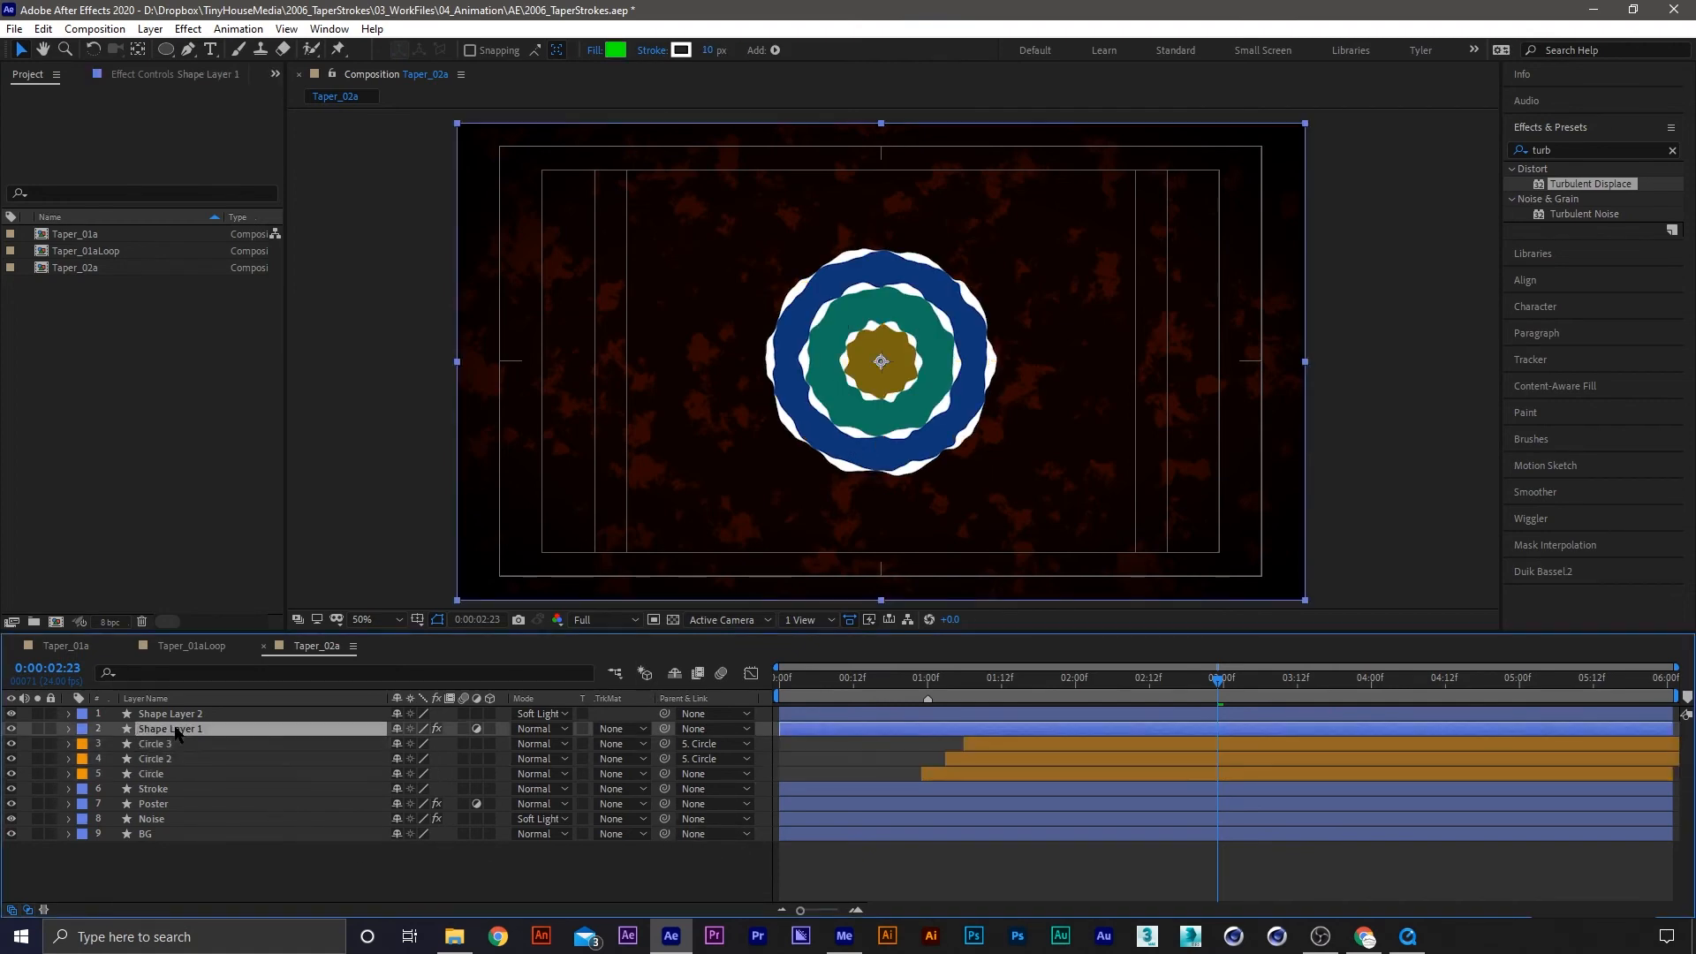
left_click(137, 75)
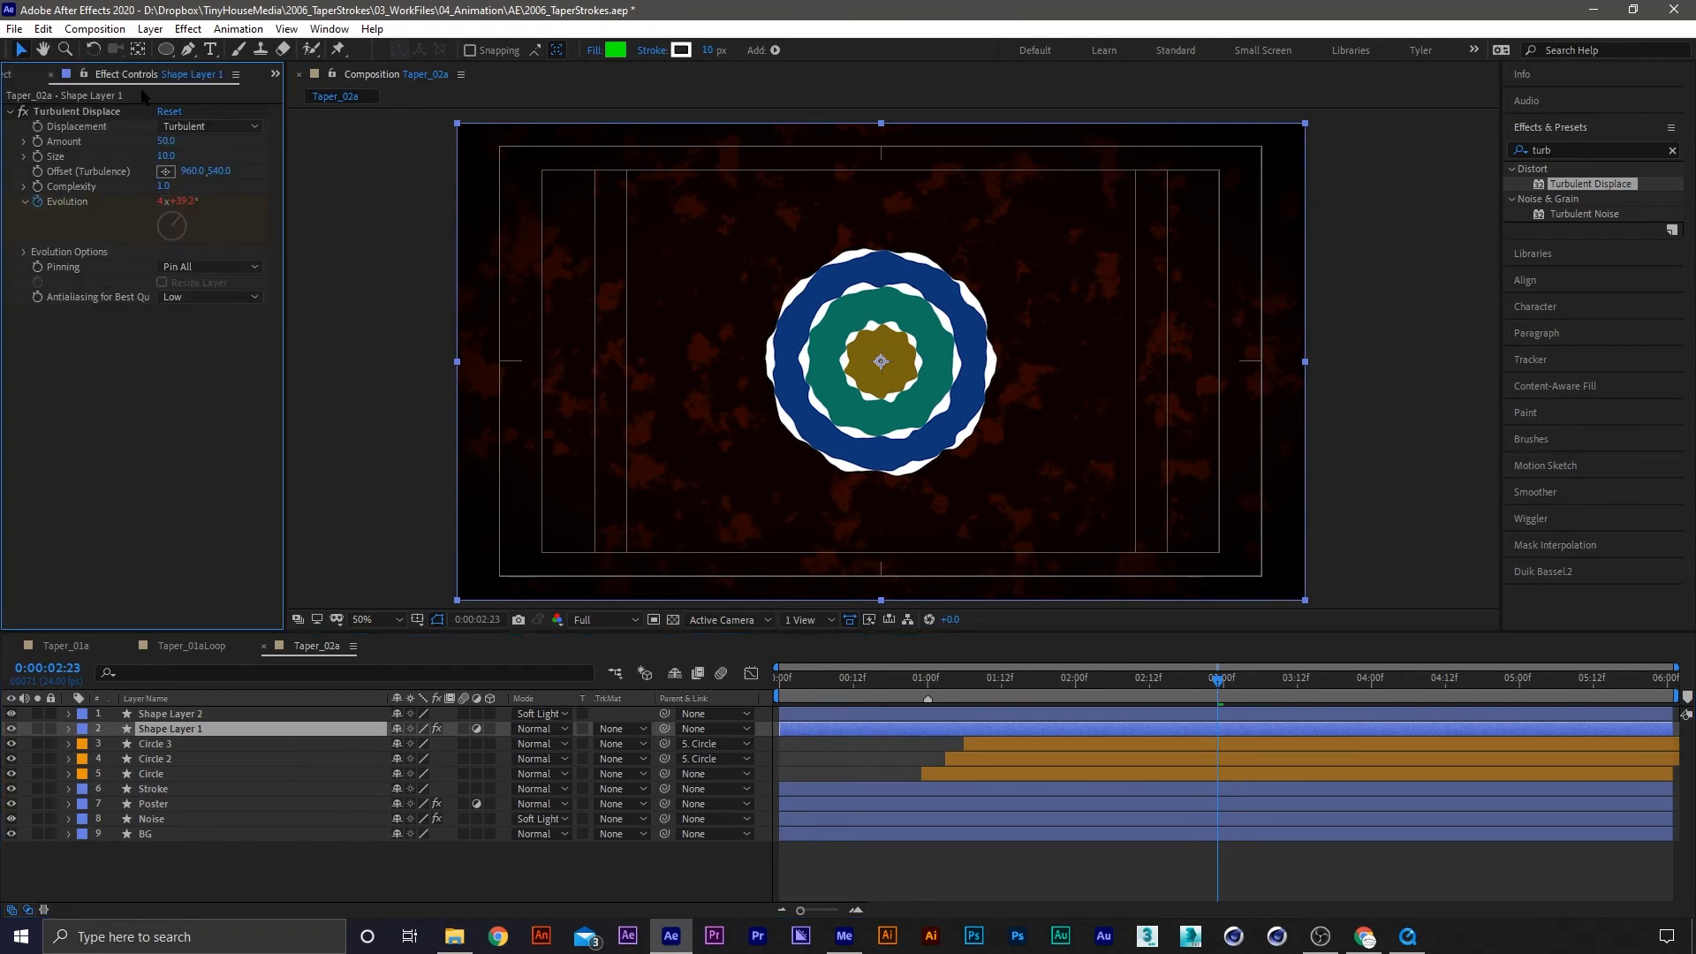
left_click(348, 813)
left_click(203, 728)
key("Return")
type("R")
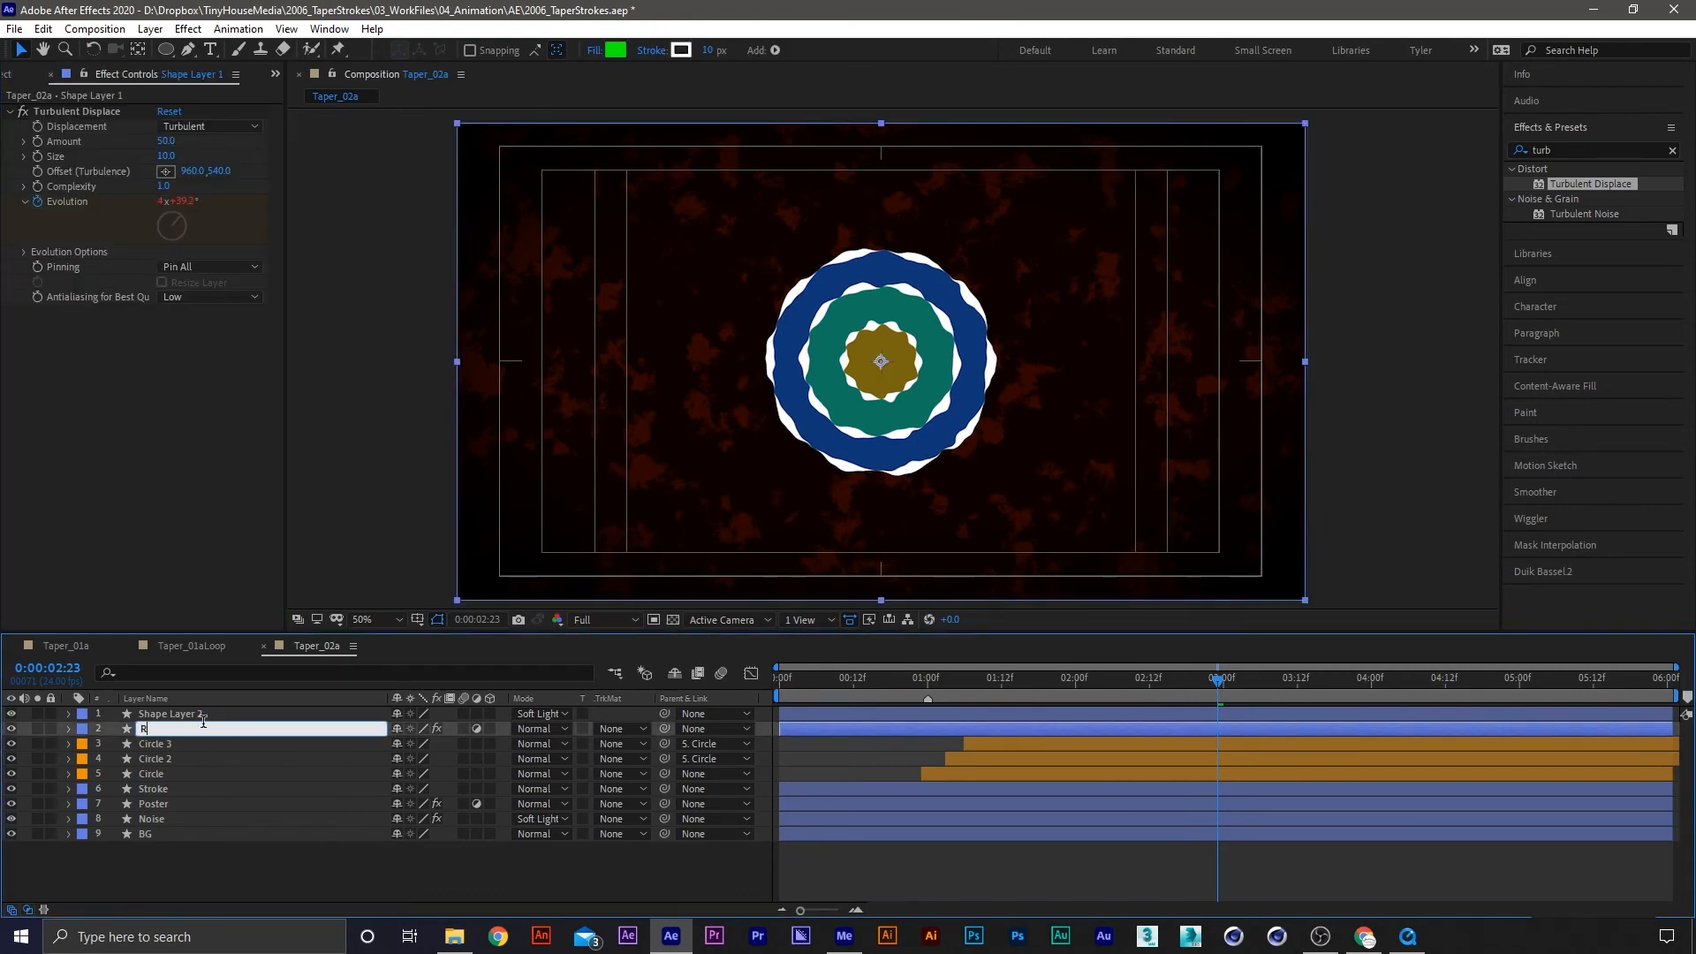
type("ur")
key("Return")
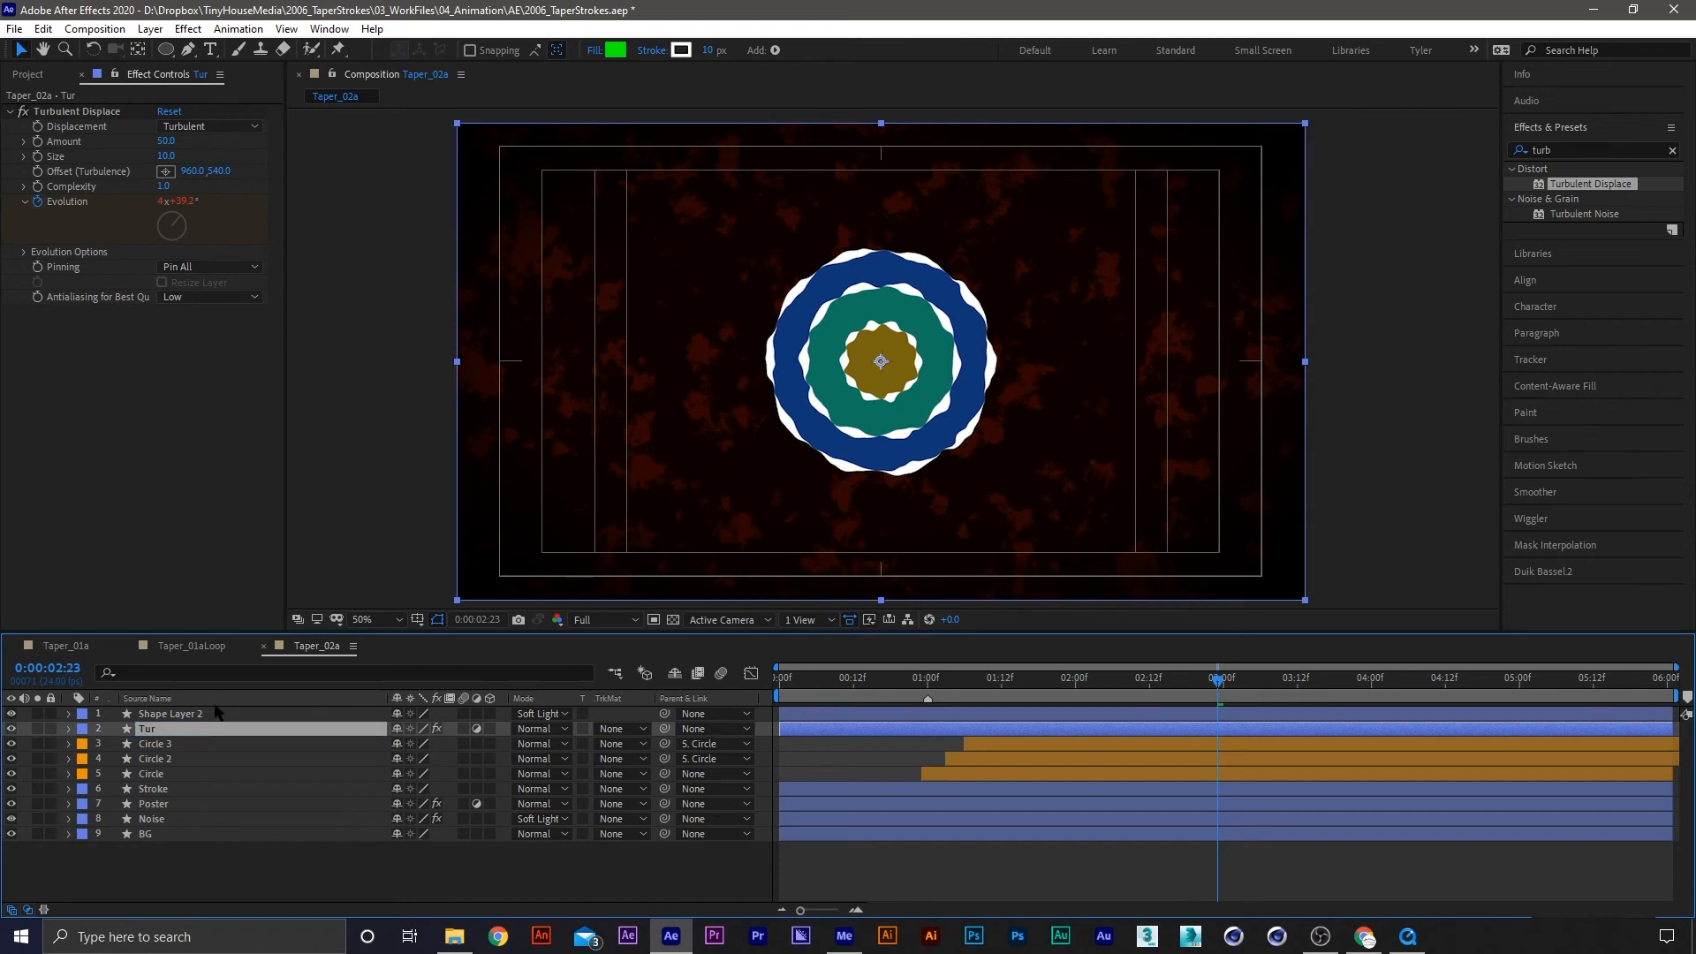
key("Return")
Rename the vignette layer, Shape Layer 2, as Vin
left_click(207, 714)
key("Return")
type("Vin")
key("Return")
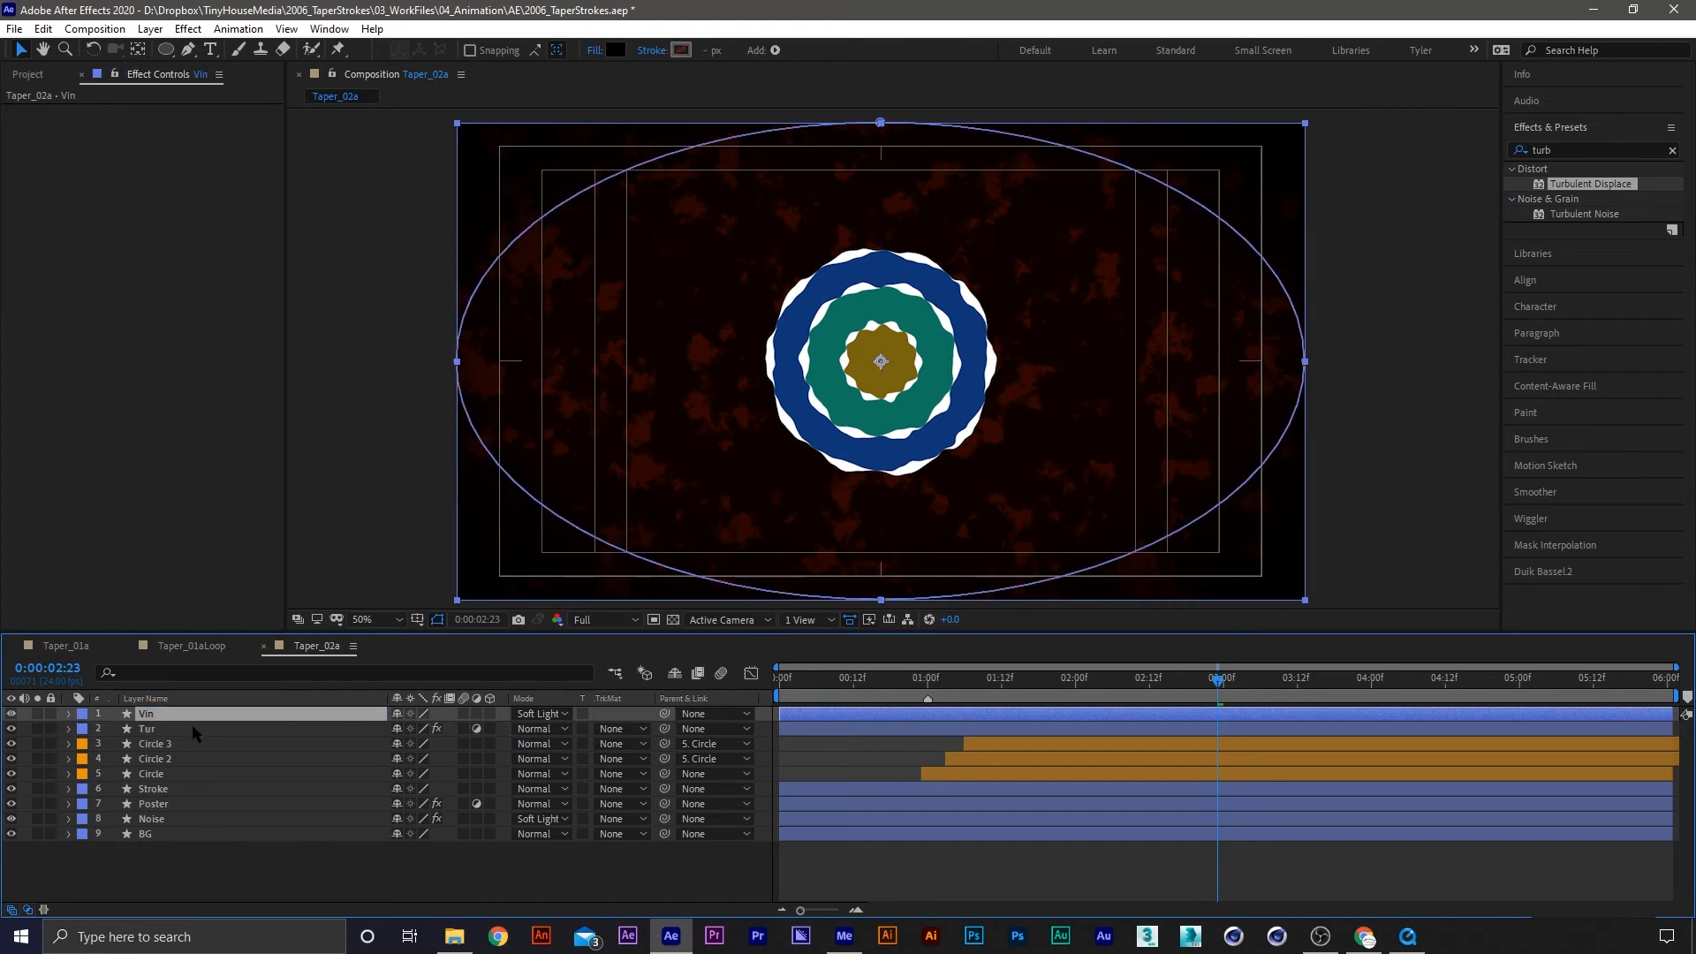
Set the Turbulent Displace size on the Tur layer to 5
left_click(194, 729)
left_click(174, 156)
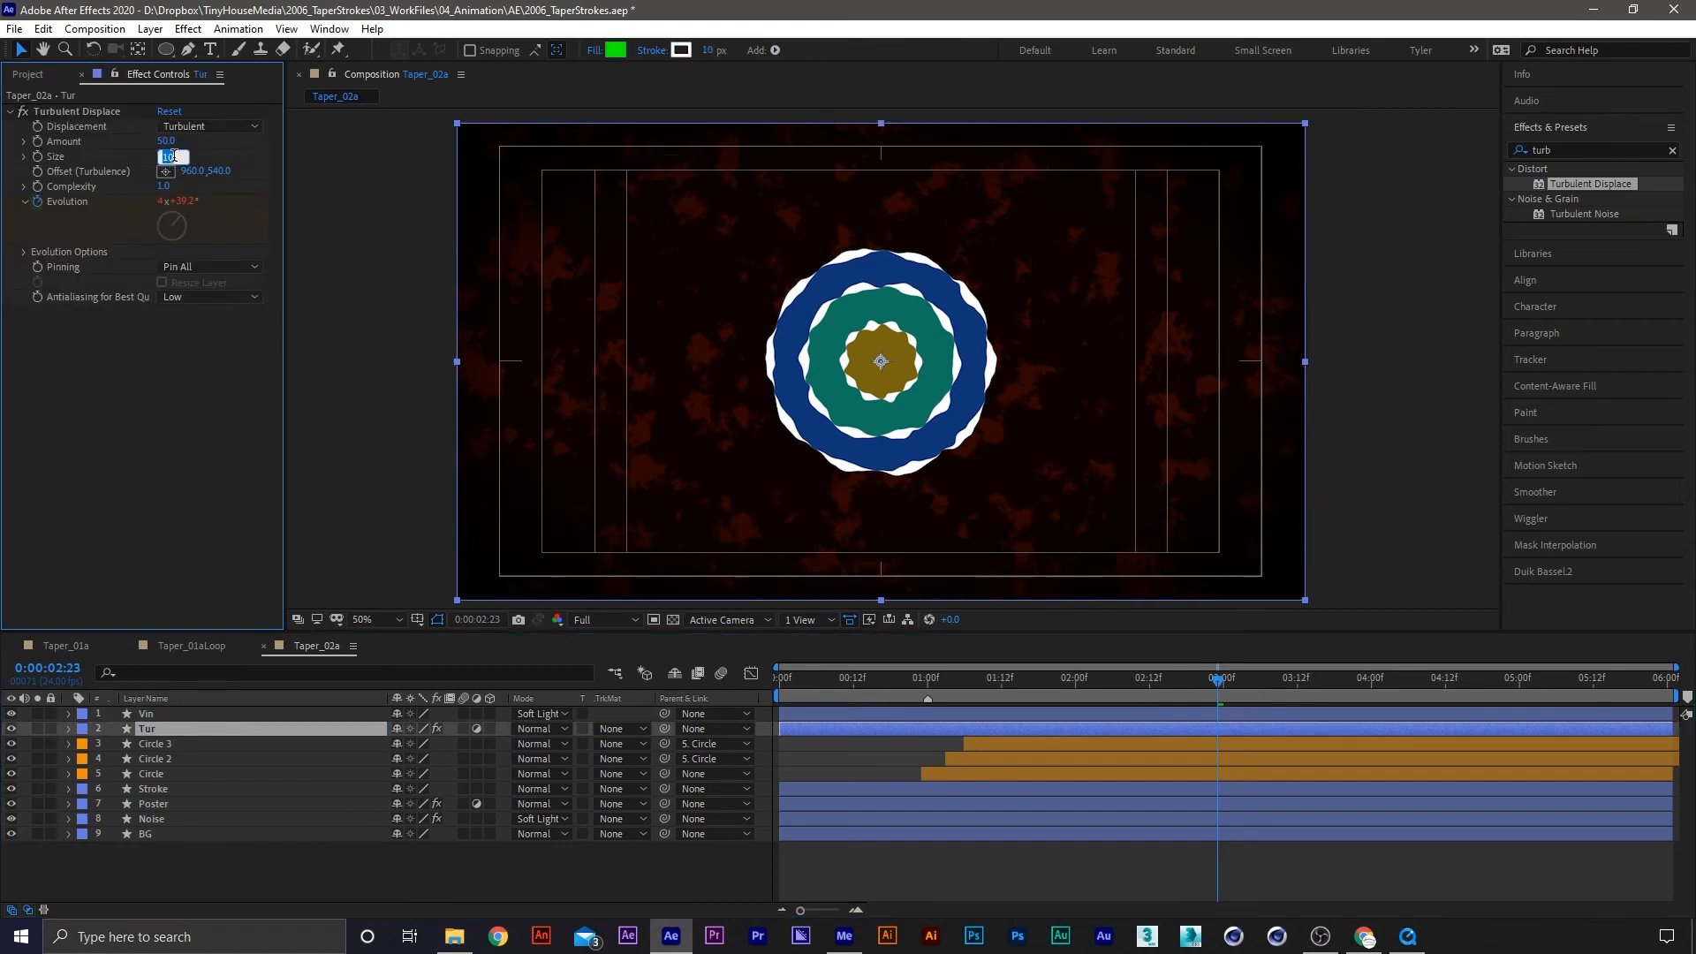
type("5")
key("Return")
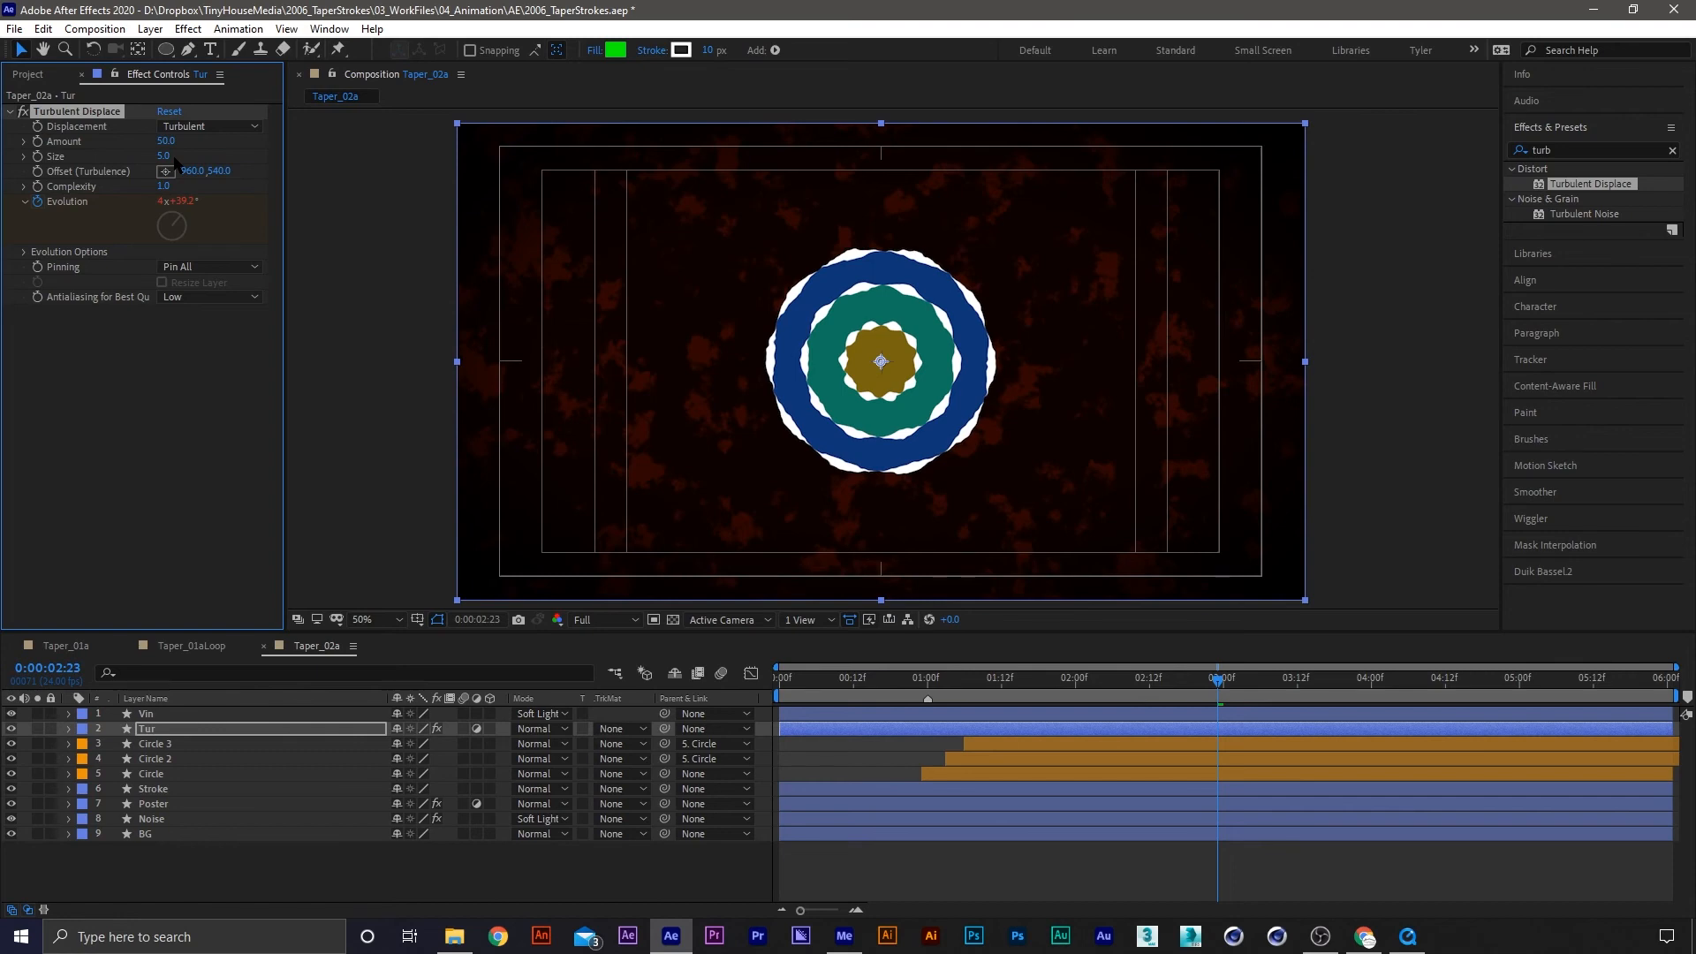
Set the Noise layer's opacity to 25%
left_click(176, 805)
left_click(188, 819)
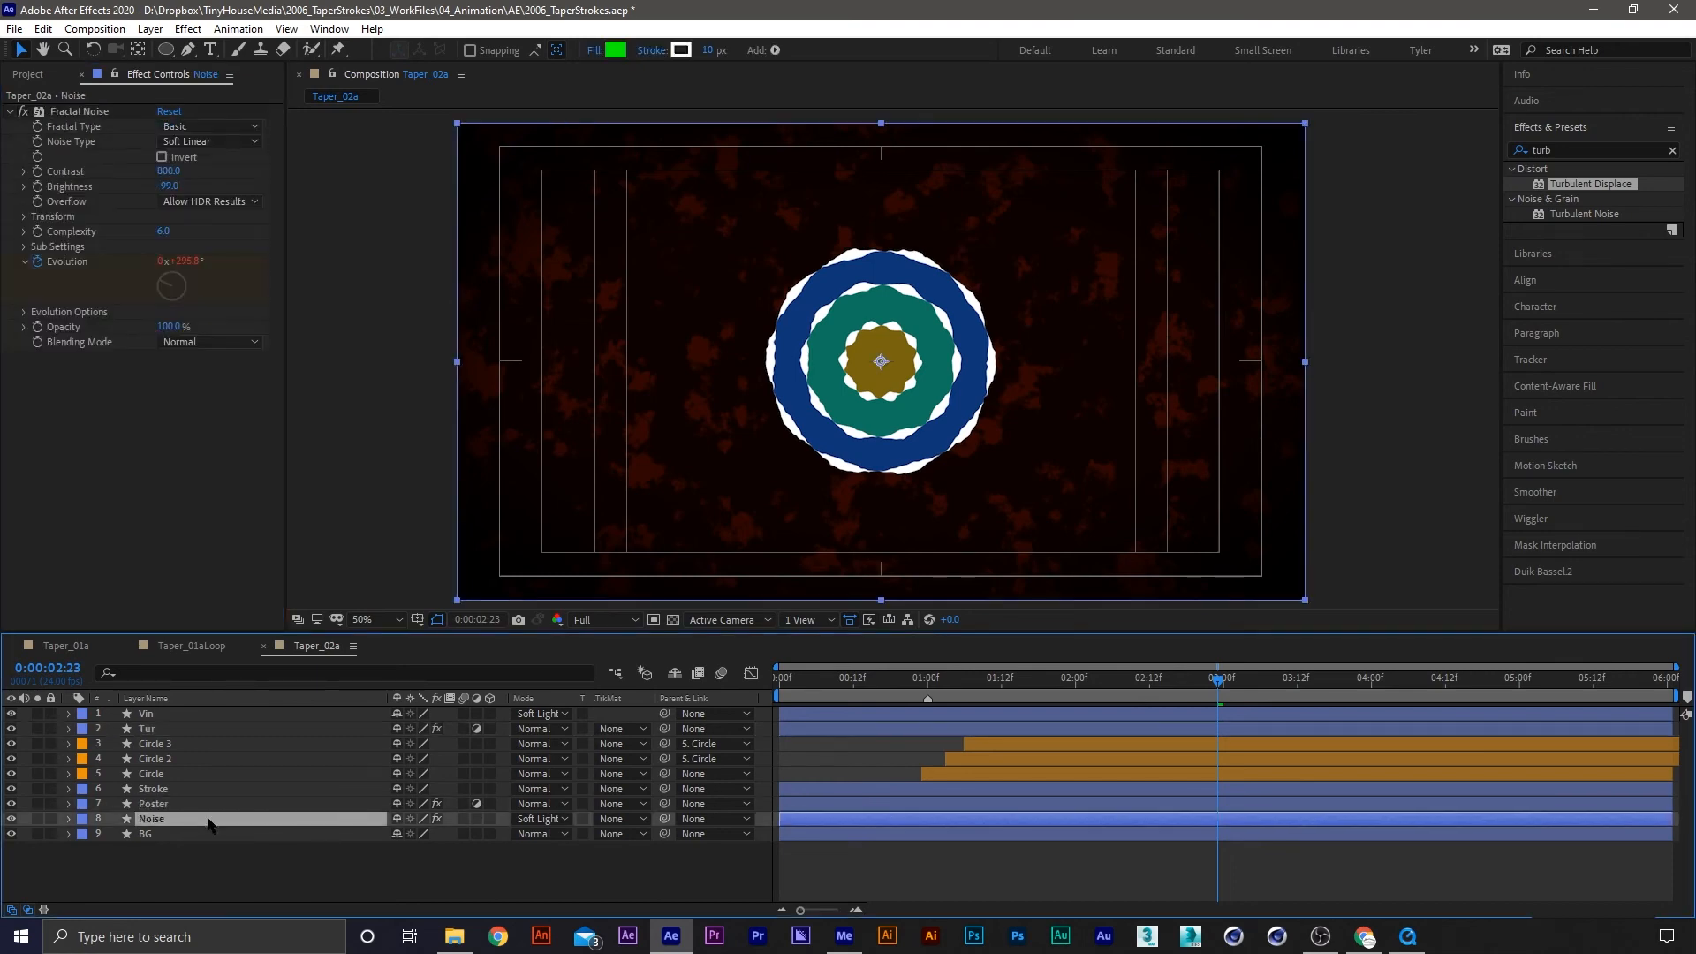
key("t")
left_click(397, 833)
type("25")
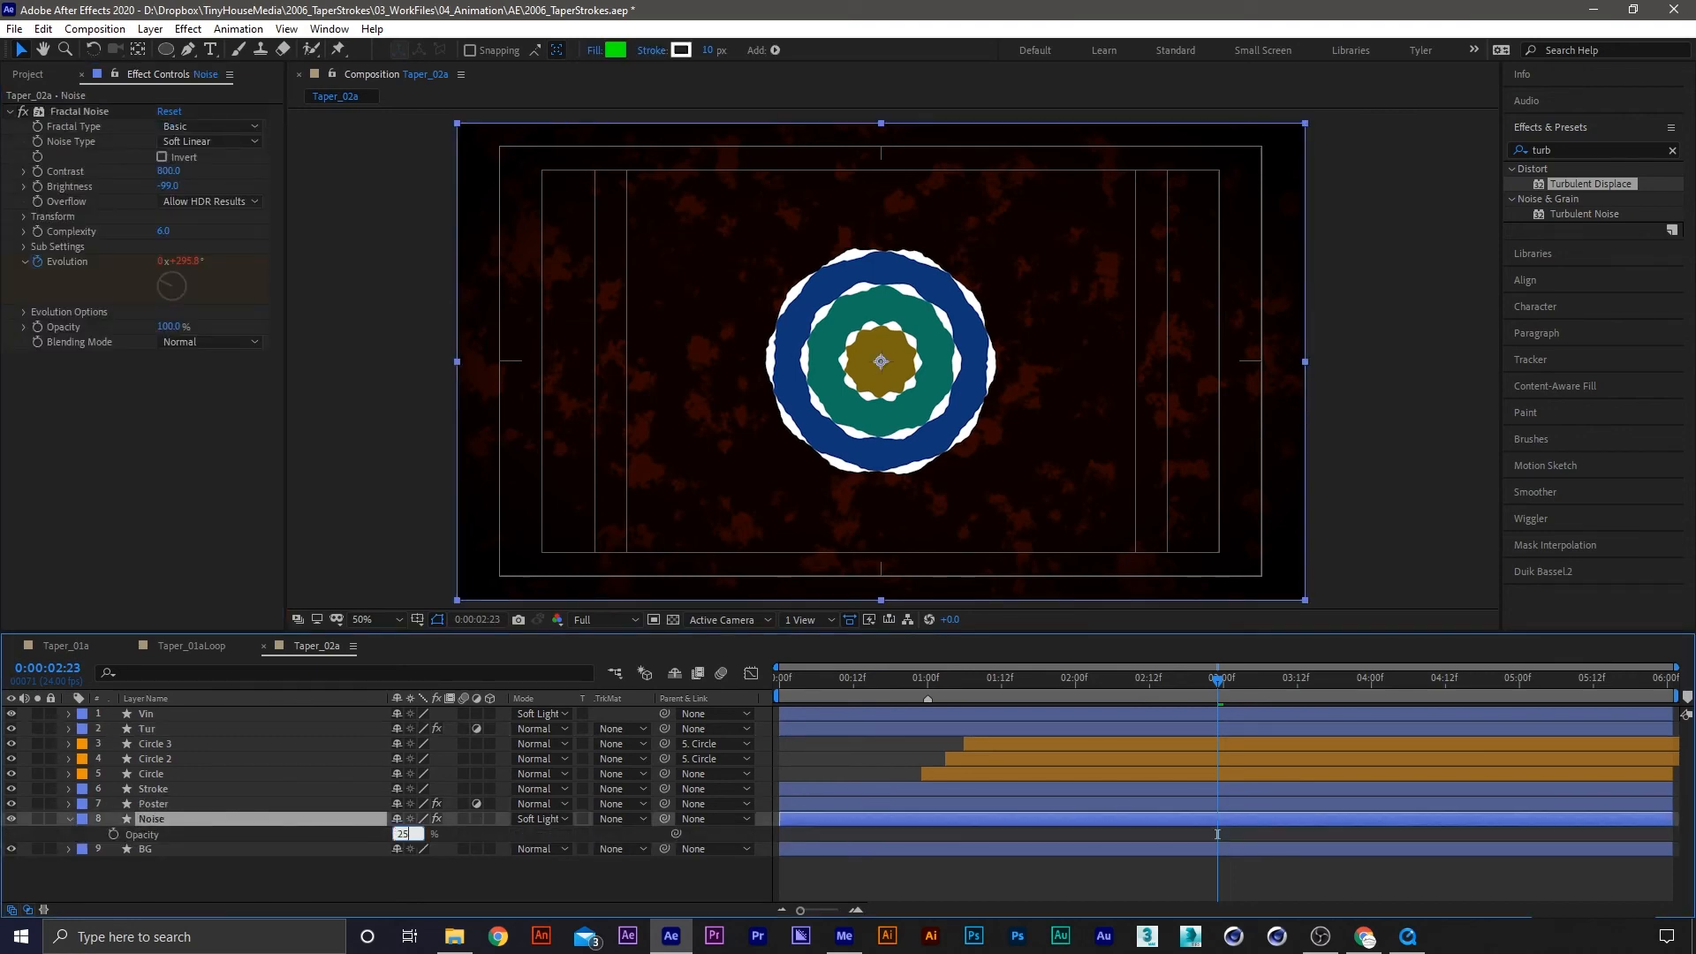
key("Return")
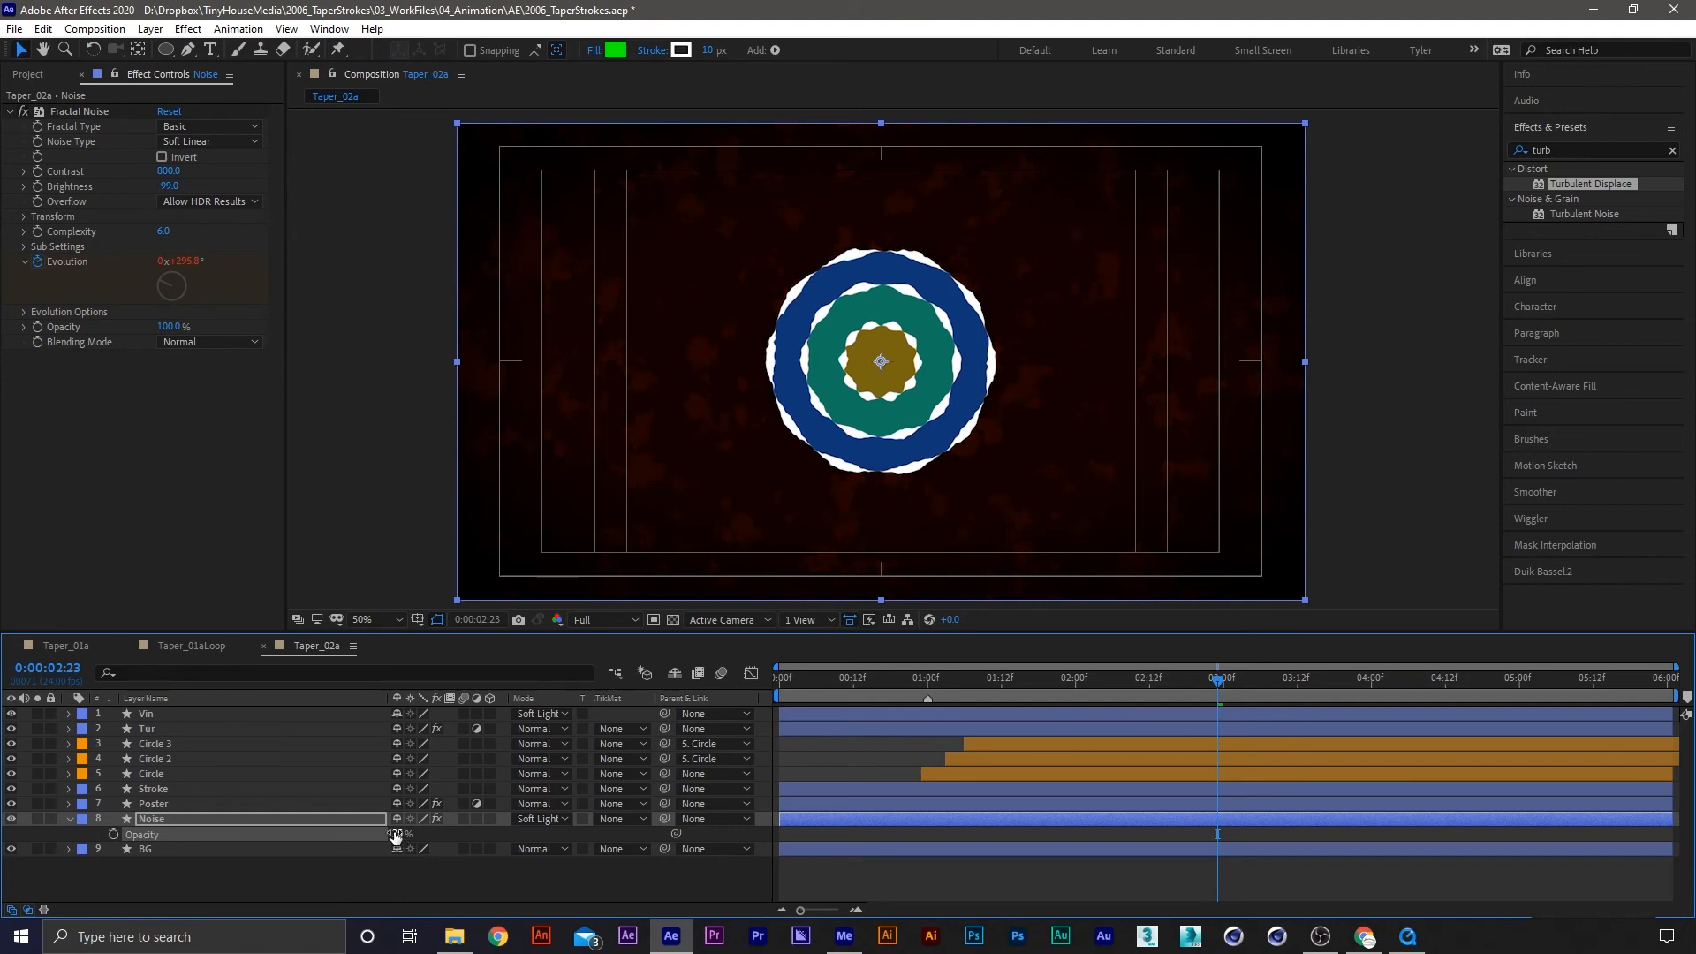
Play back the composition from 0:00:00:22 to check the circles and background in motion
left_click(383, 871)
key("e")
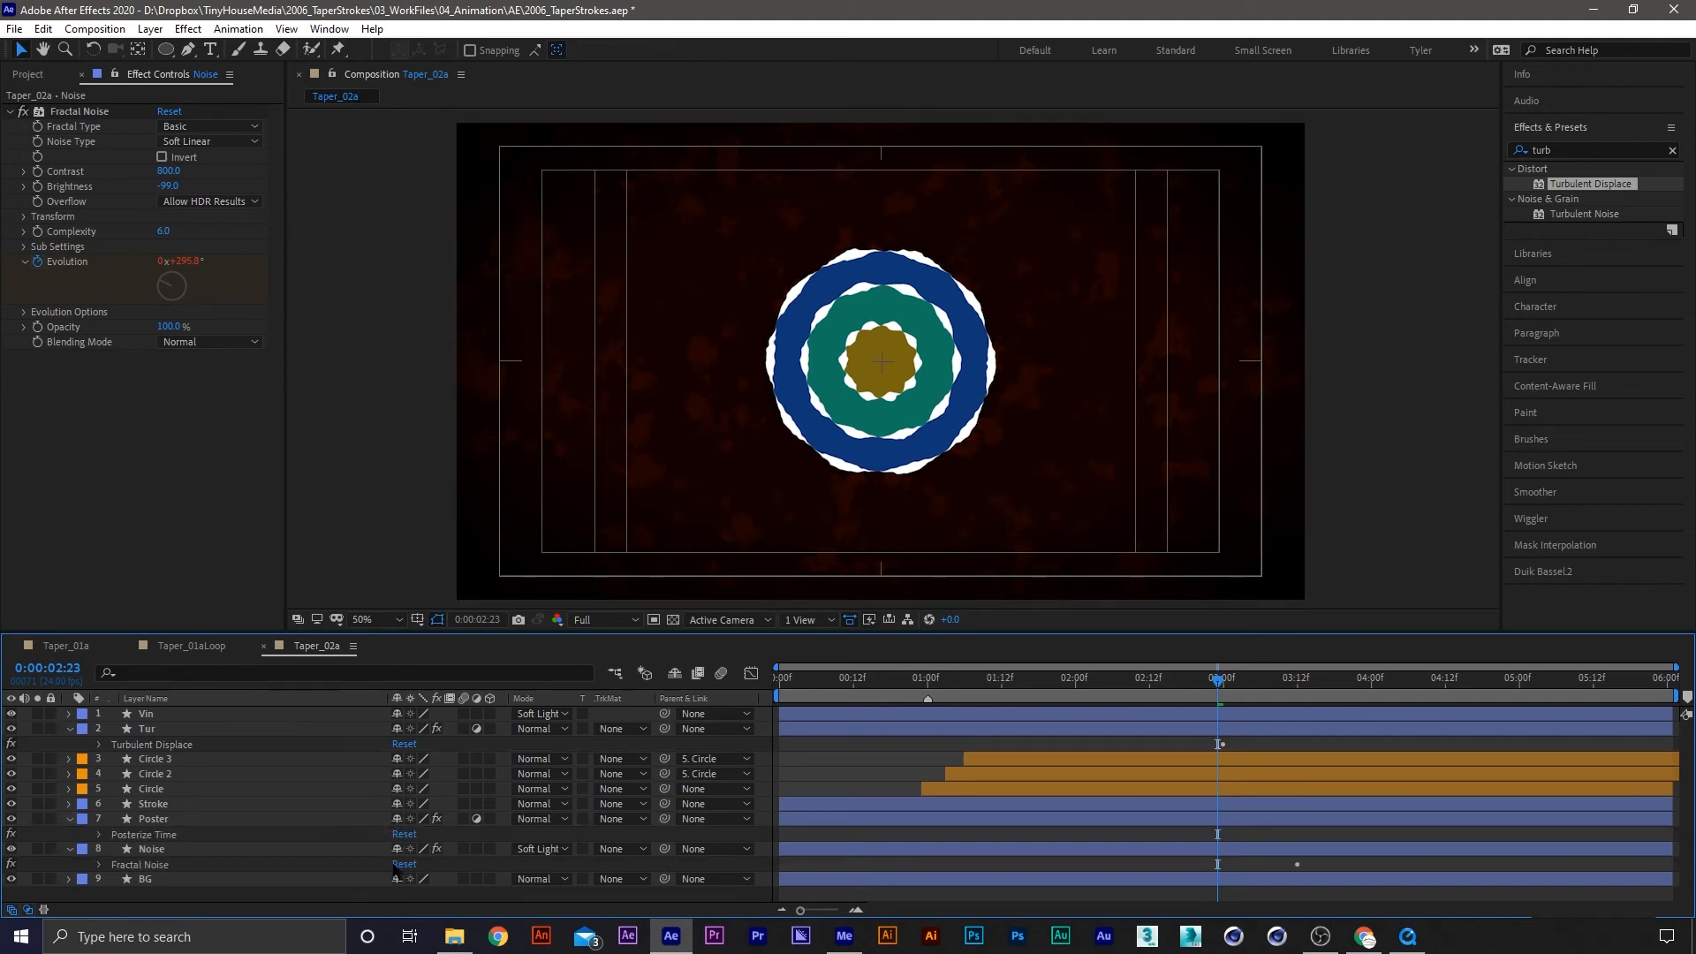
key("e")
left_click(918, 691)
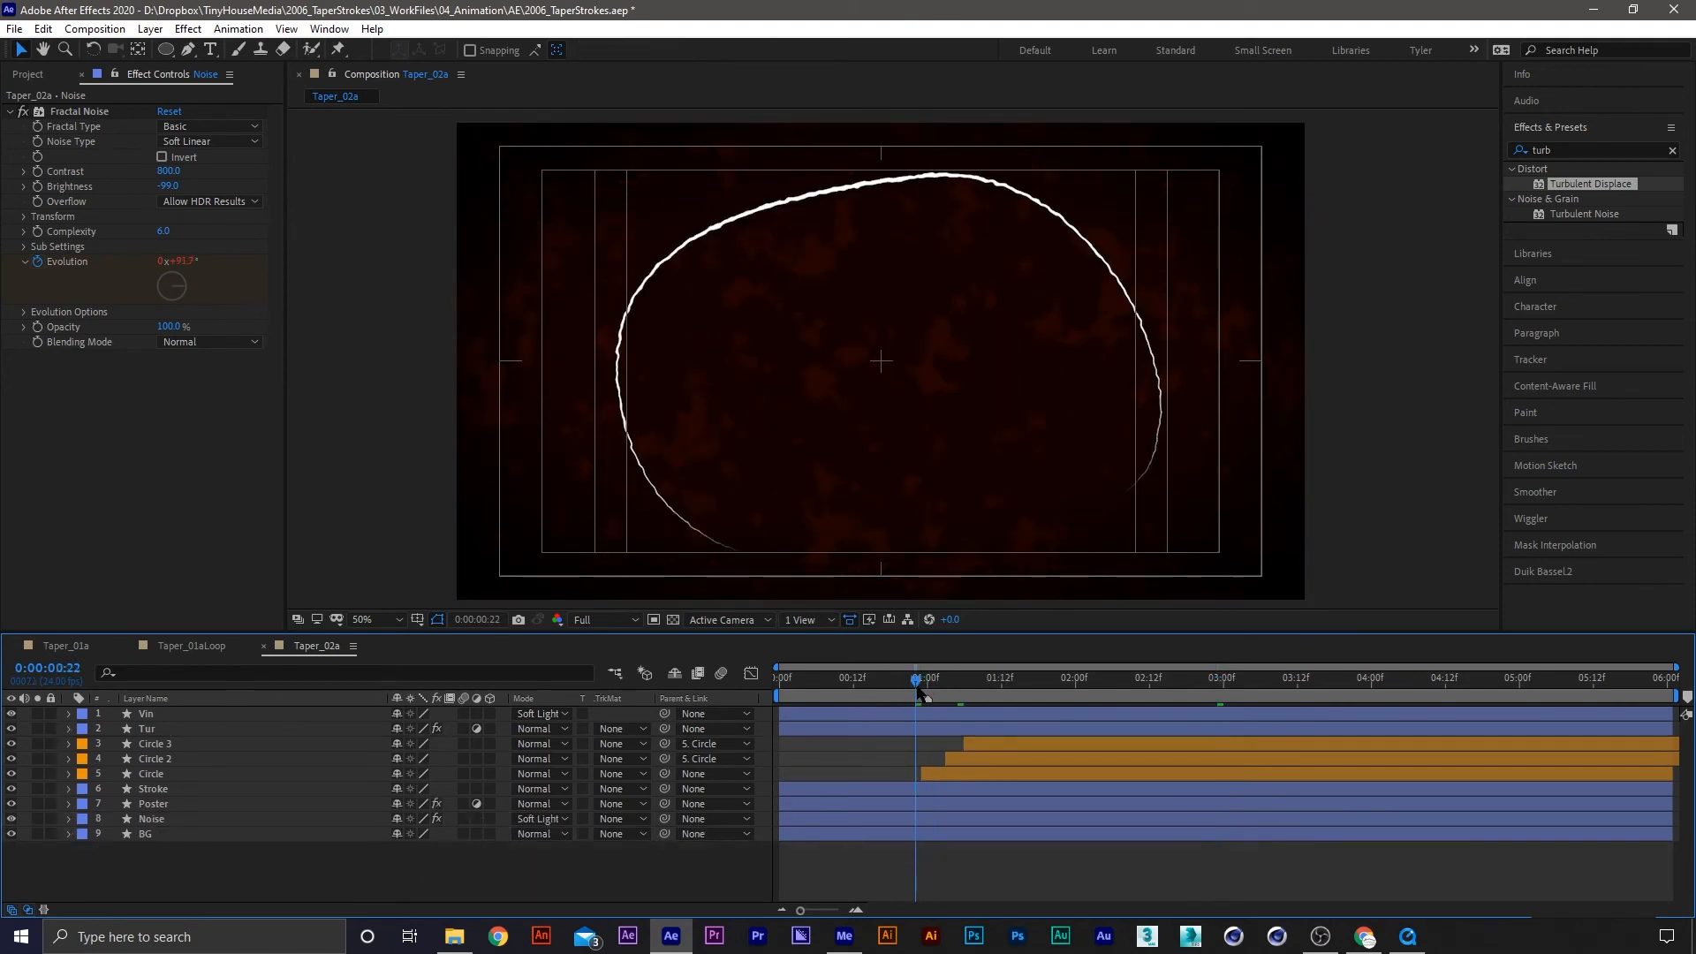
key("space")
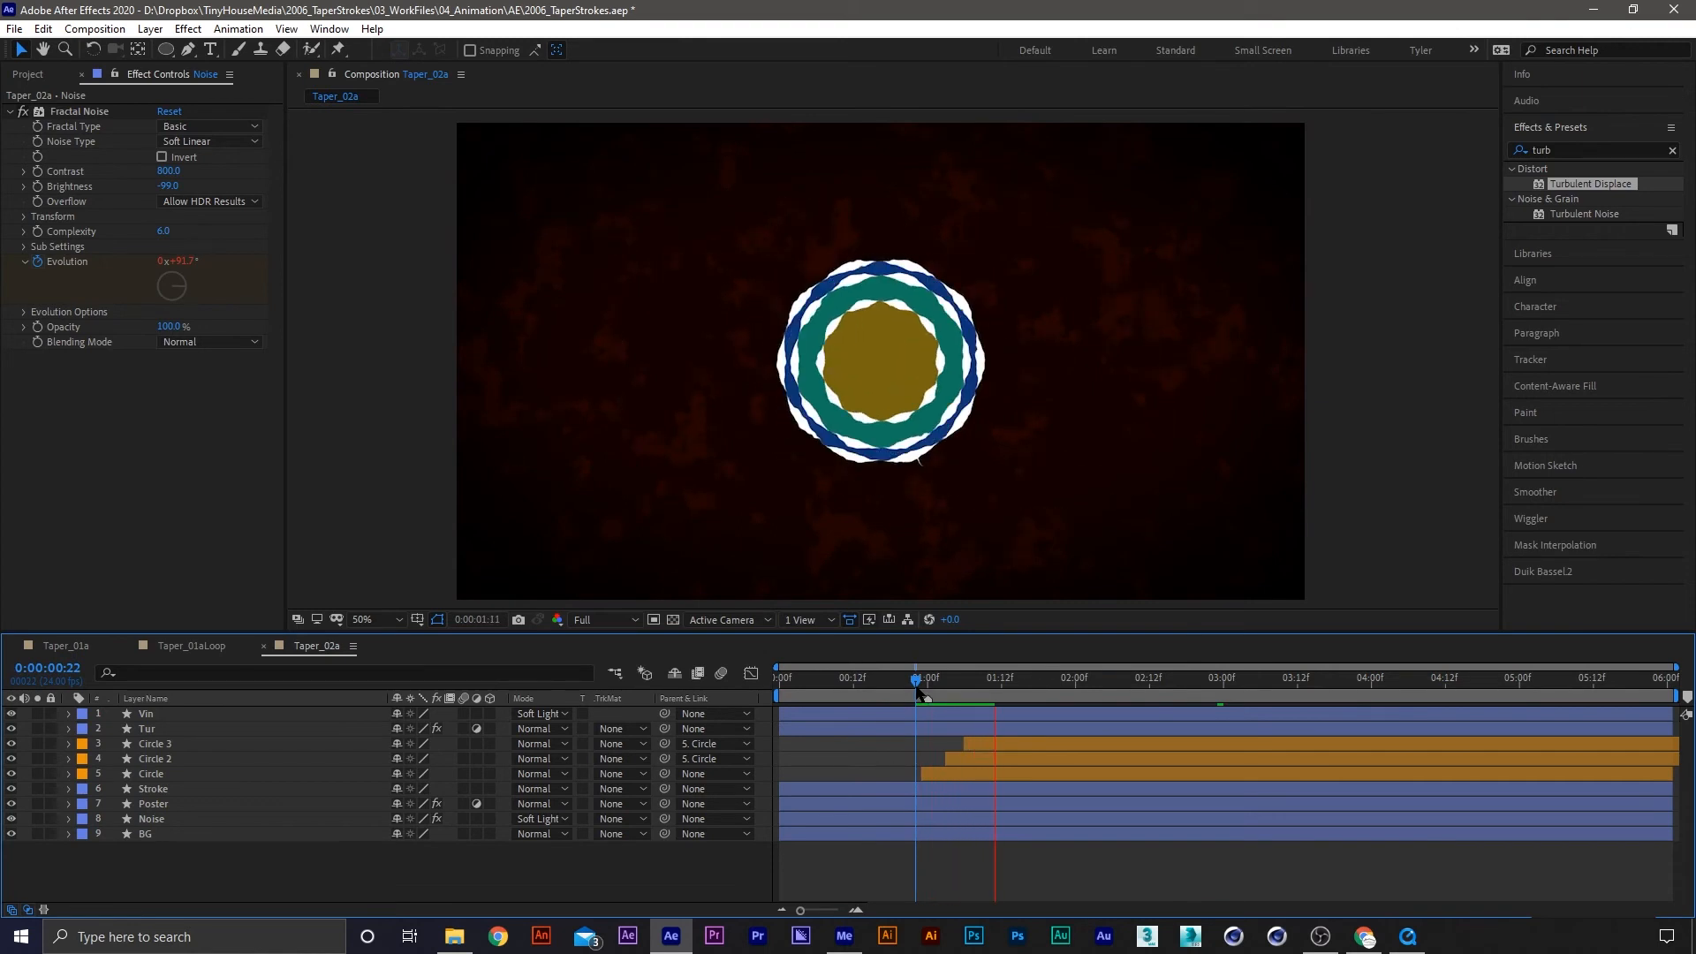
key("apostrophe")
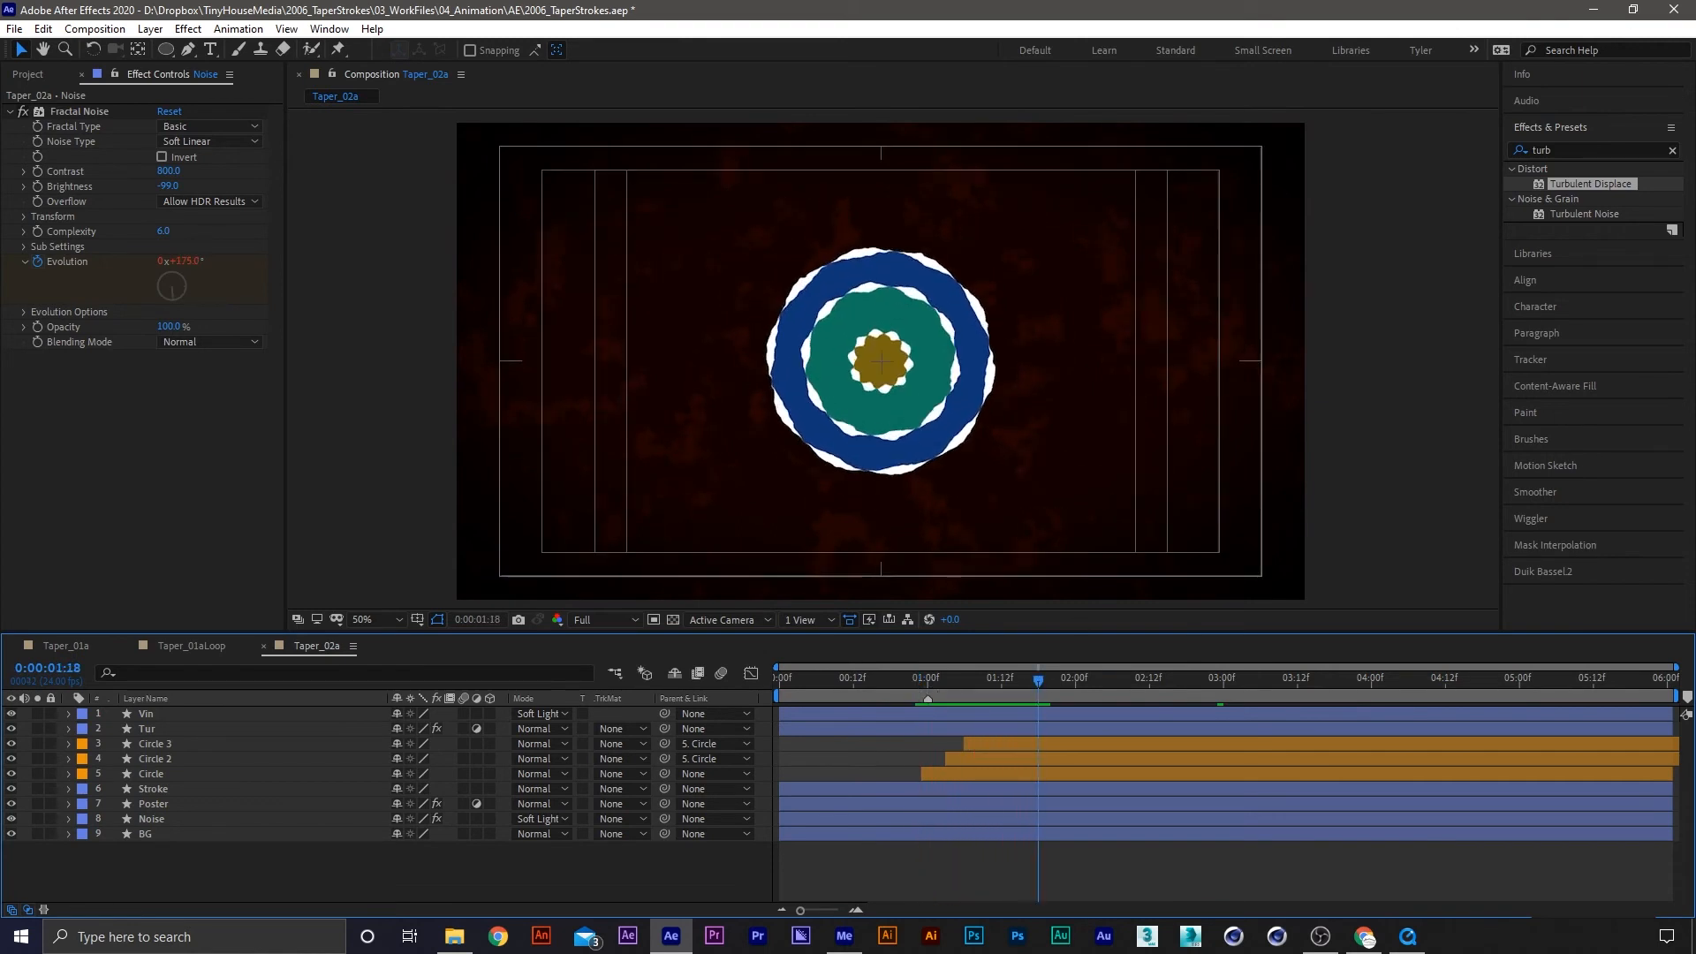
Switch to the Taper_01a 2 reference movie in the video player and examine how the lines burst out around the circles
left_click_drag(924, 276, 910, 182)
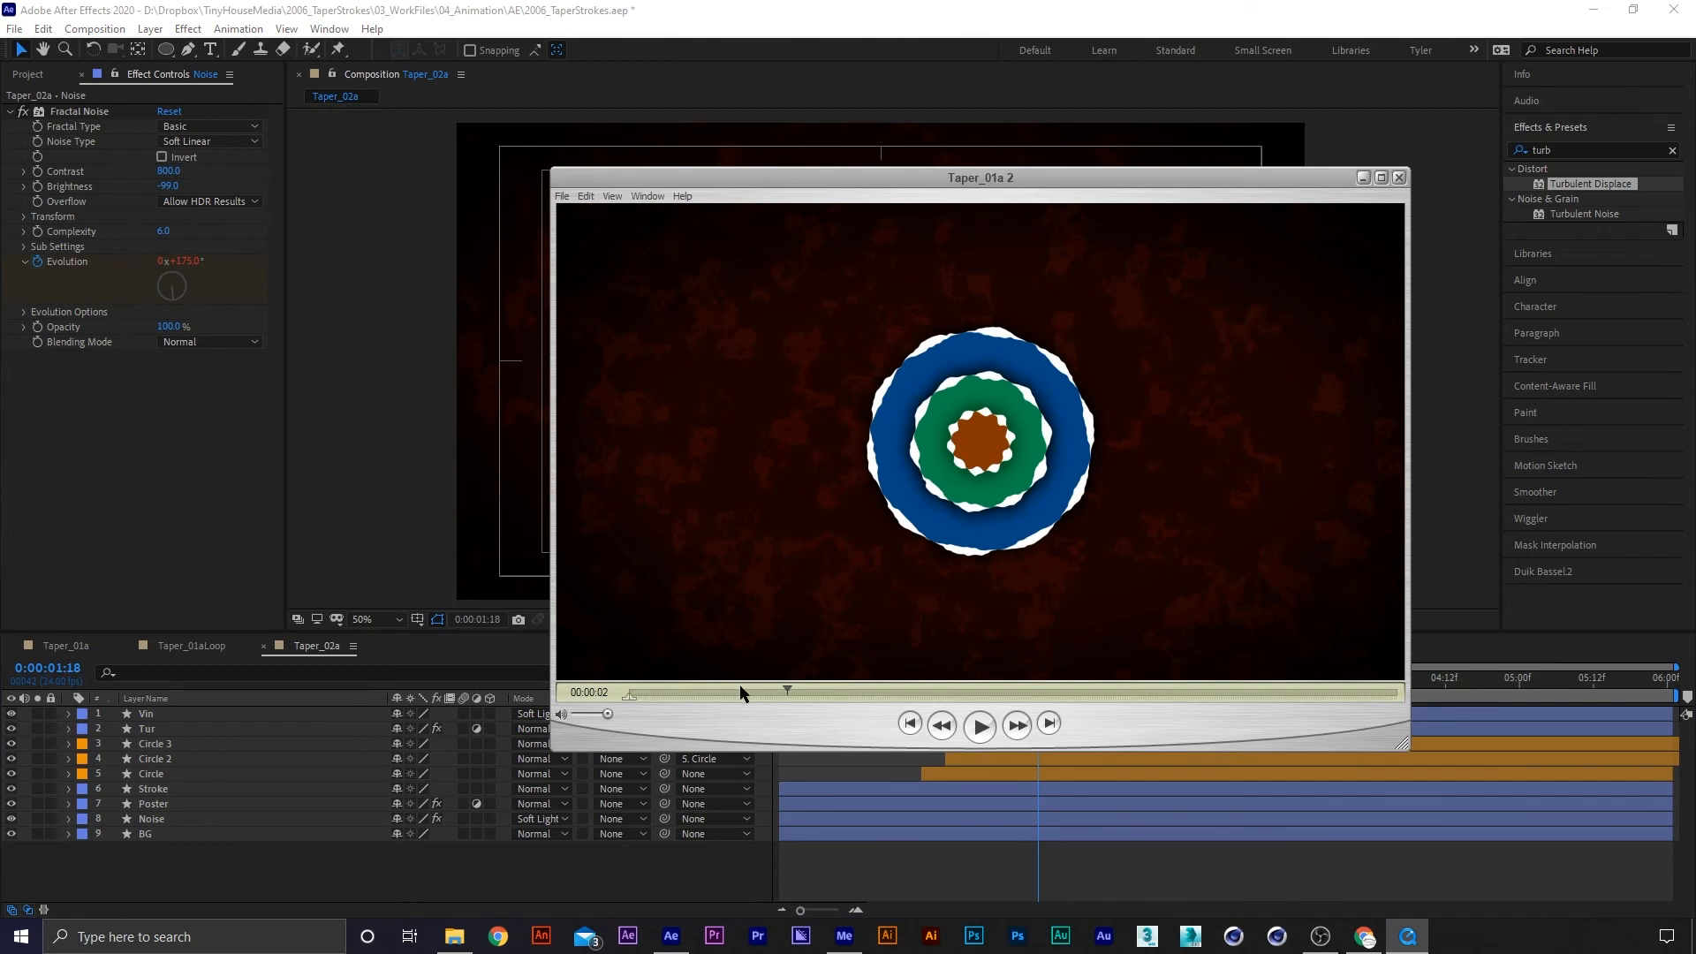
left_click_drag(740, 687, 629, 695)
key("space")
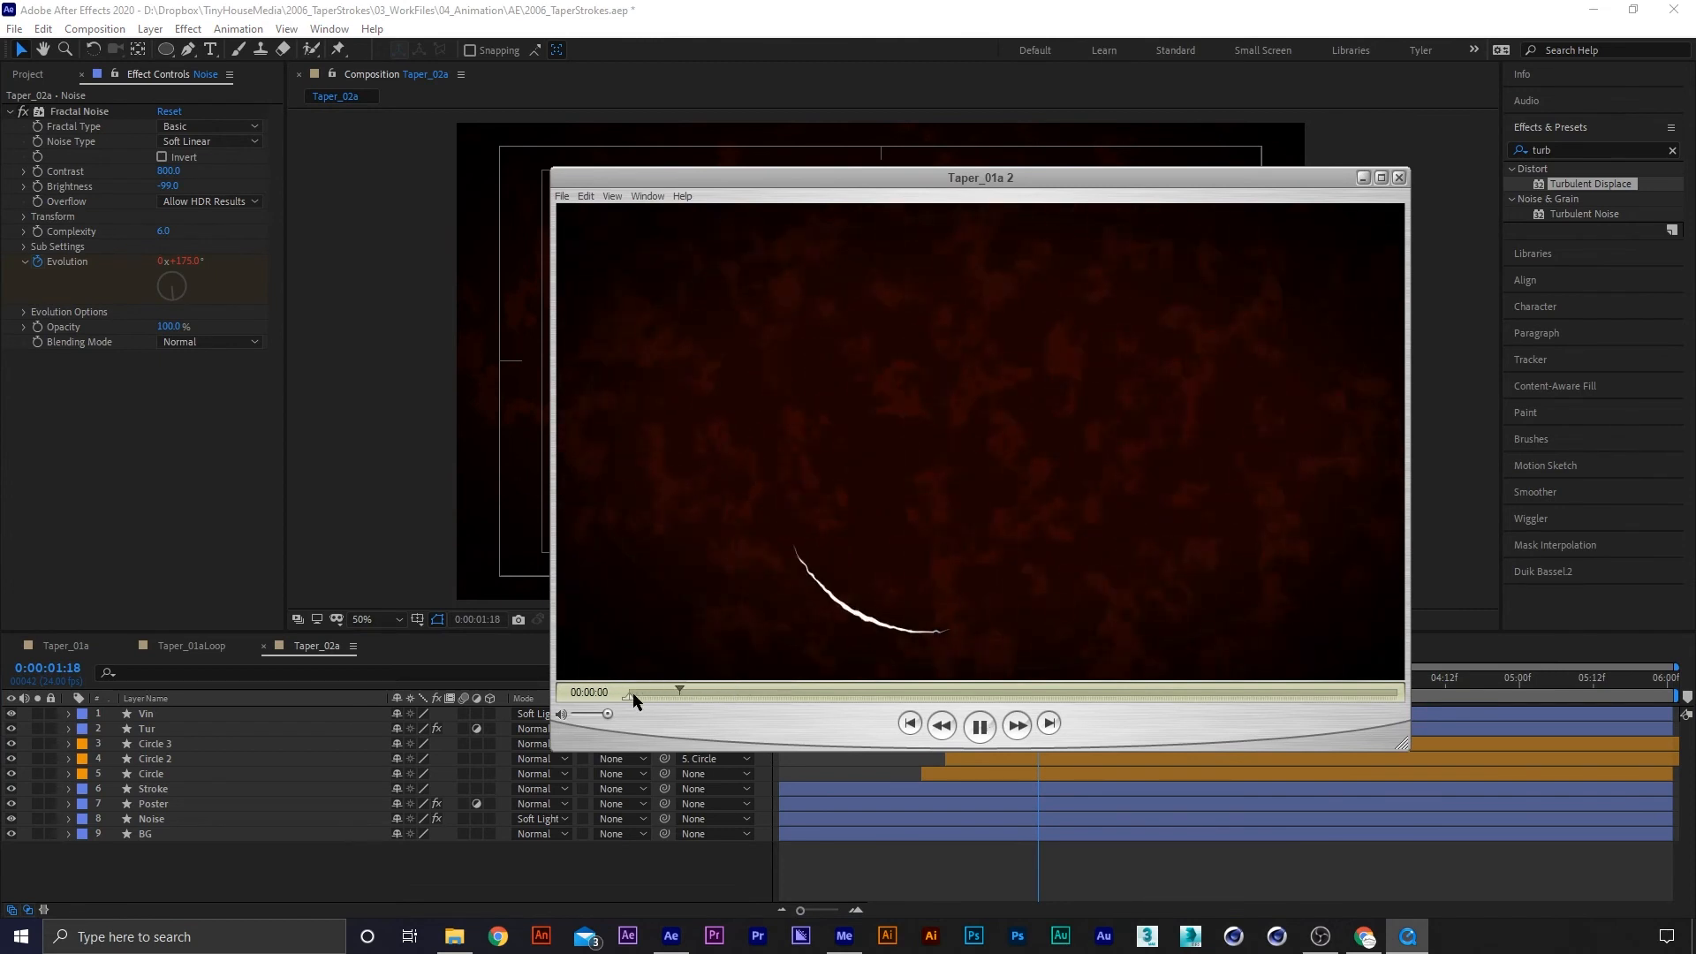
key("space")
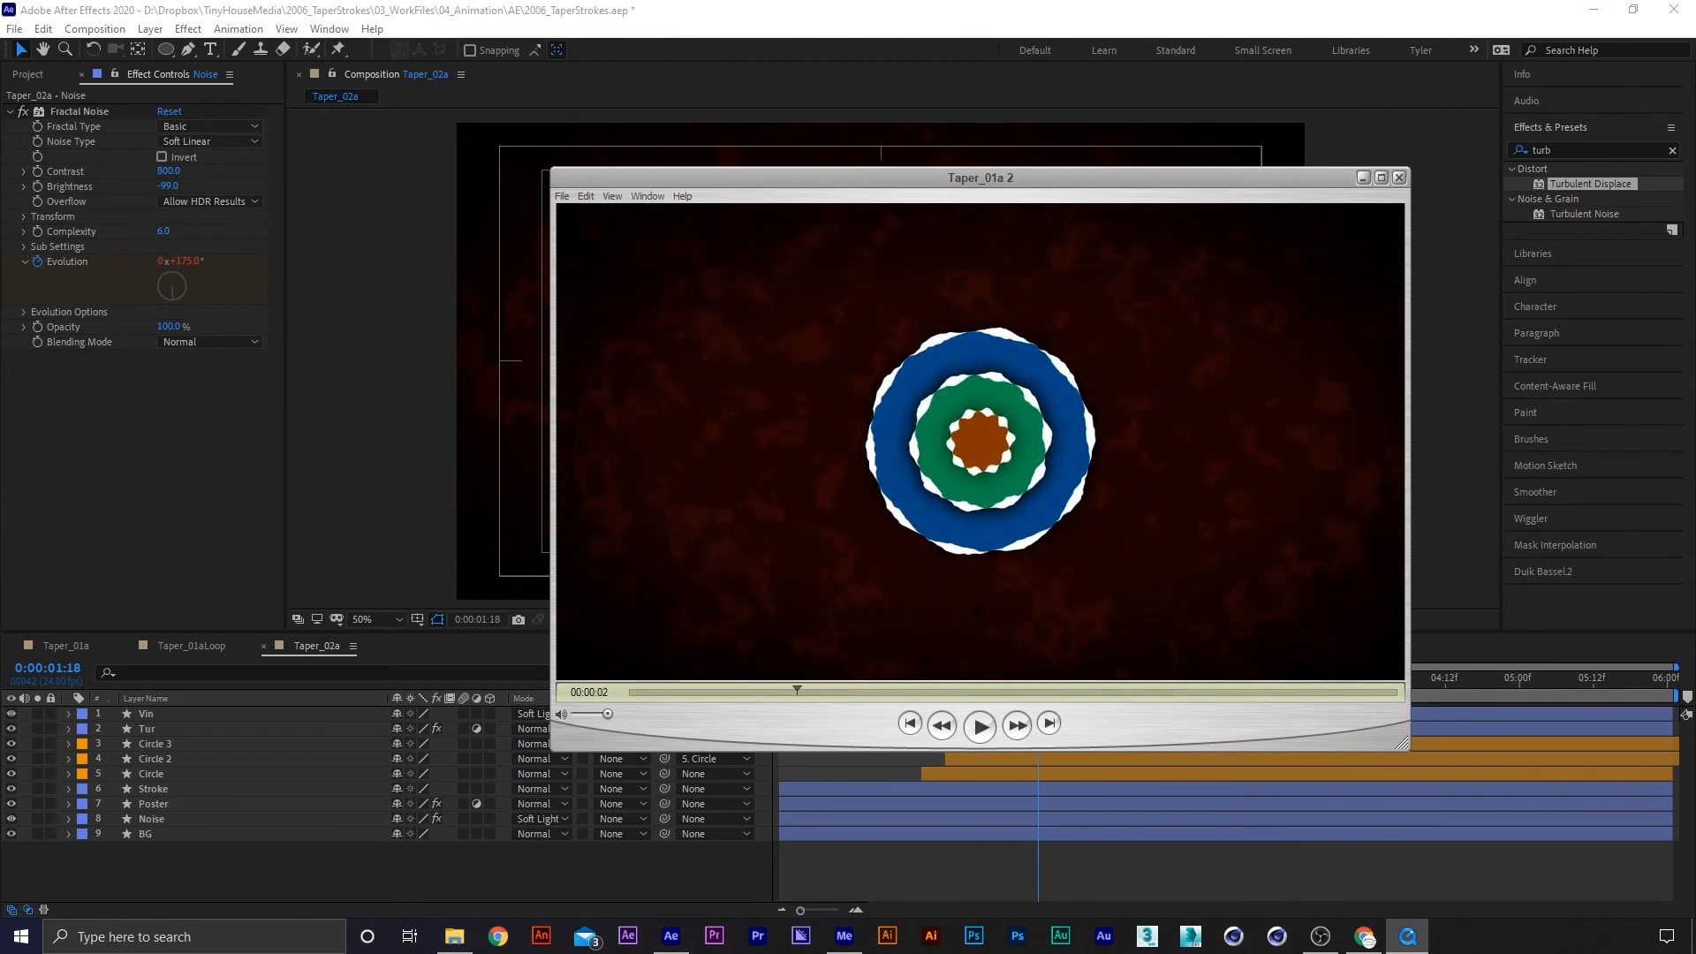
left_click_drag(796, 691, 732, 702)
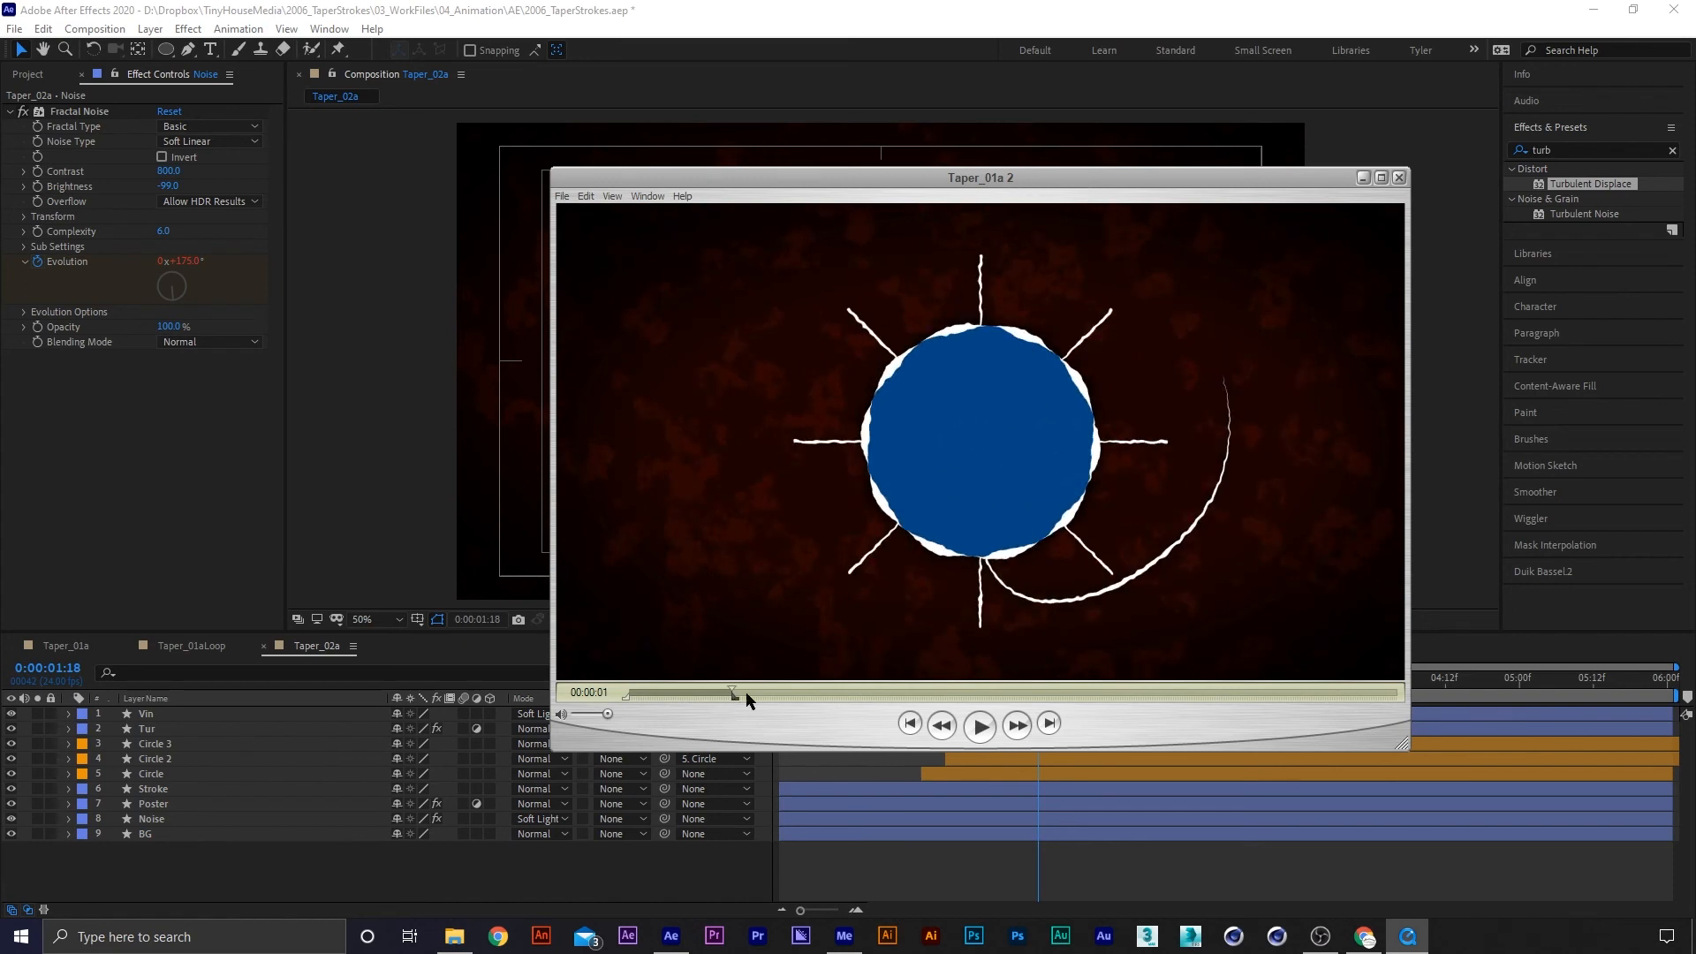
left_click_drag(746, 701, 742, 695)
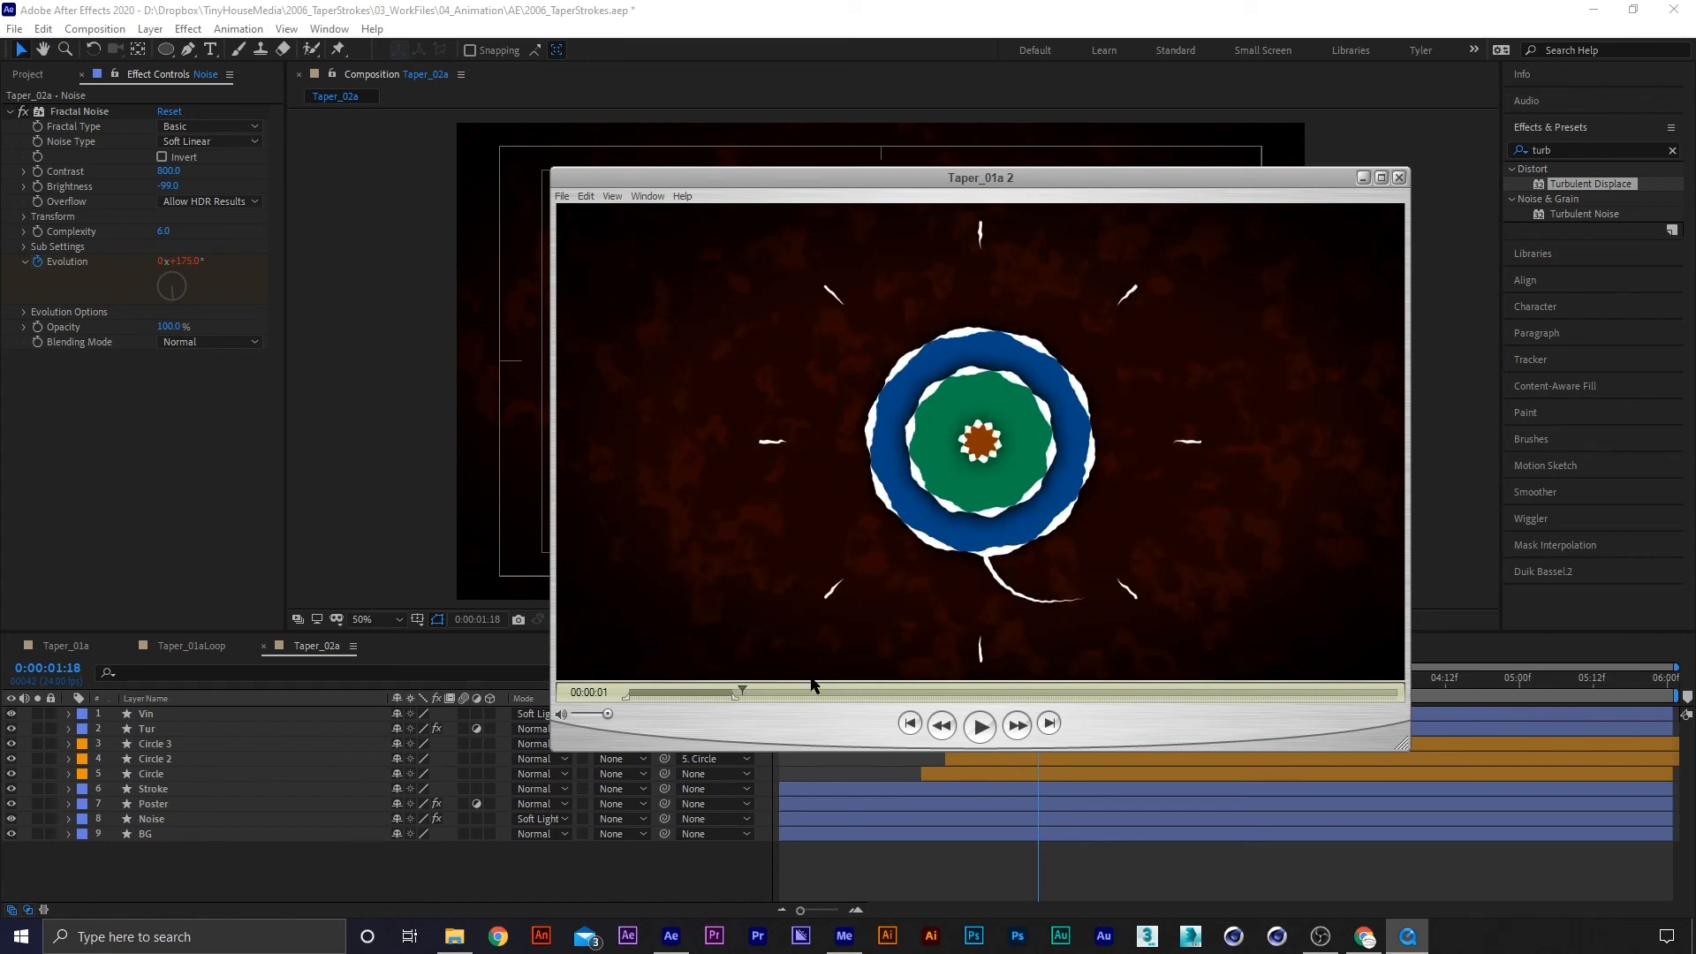
left_click_drag(1021, 184, 0, 184)
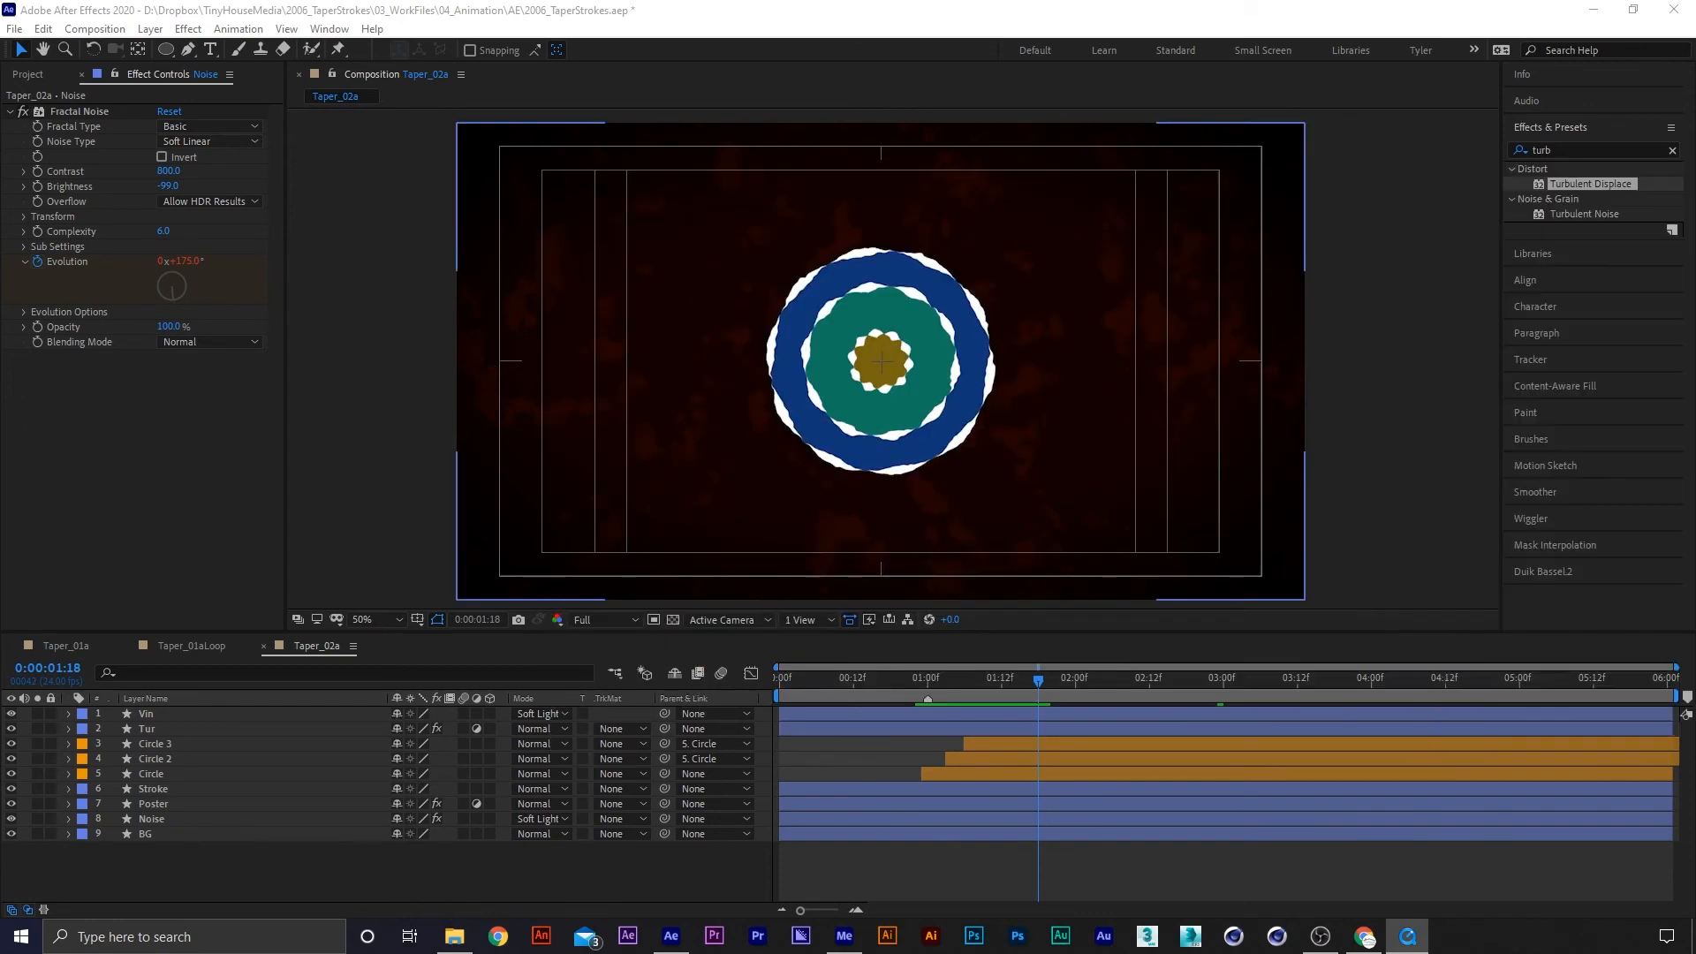
Draw a horizontal line with the Pen tool from the composition's centre out past the blue circle, with a solid white 20 px stroke
left_click(189, 49)
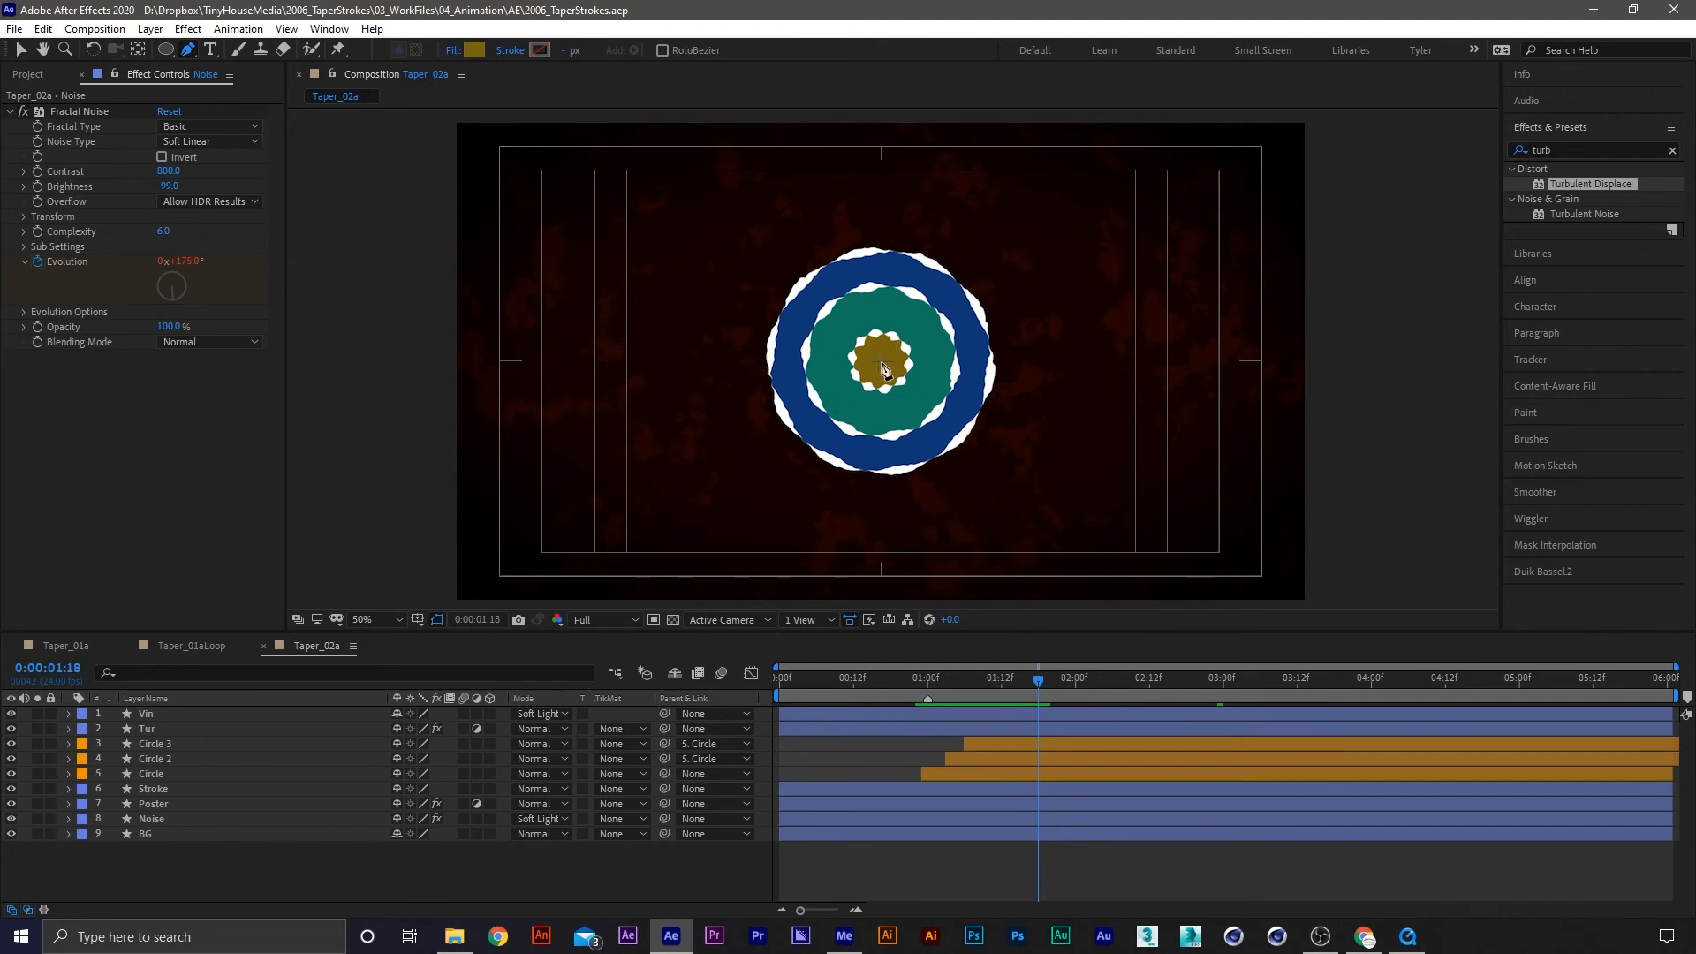
left_click(881, 362)
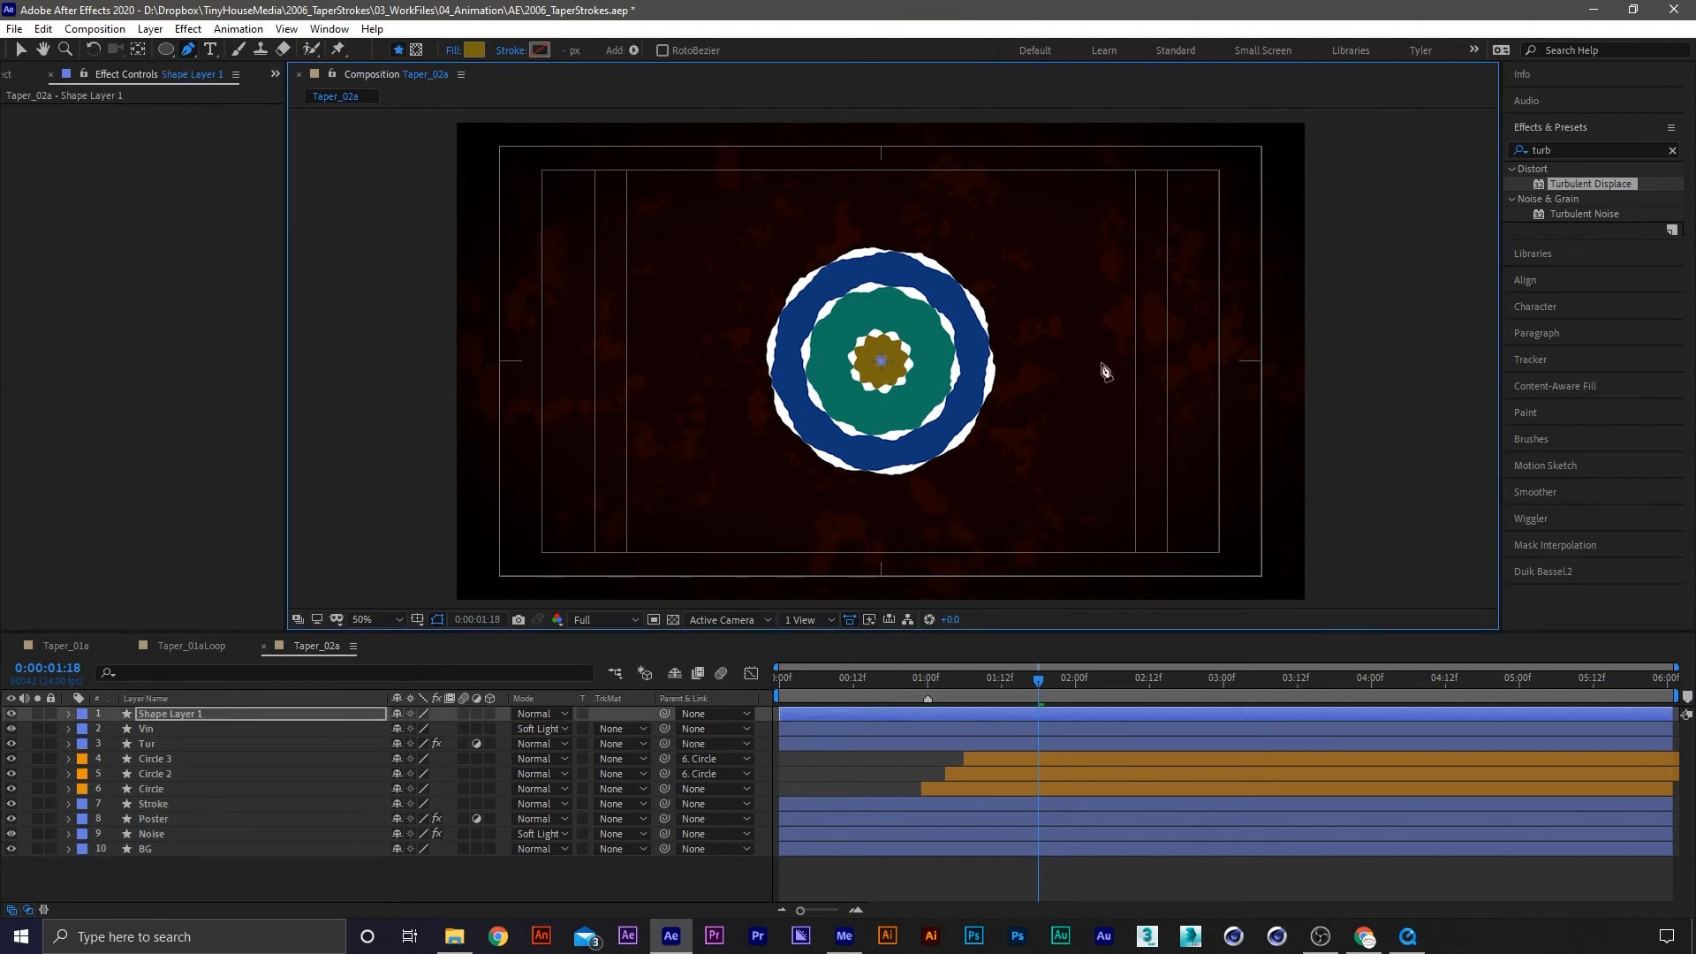
left_click(1099, 361)
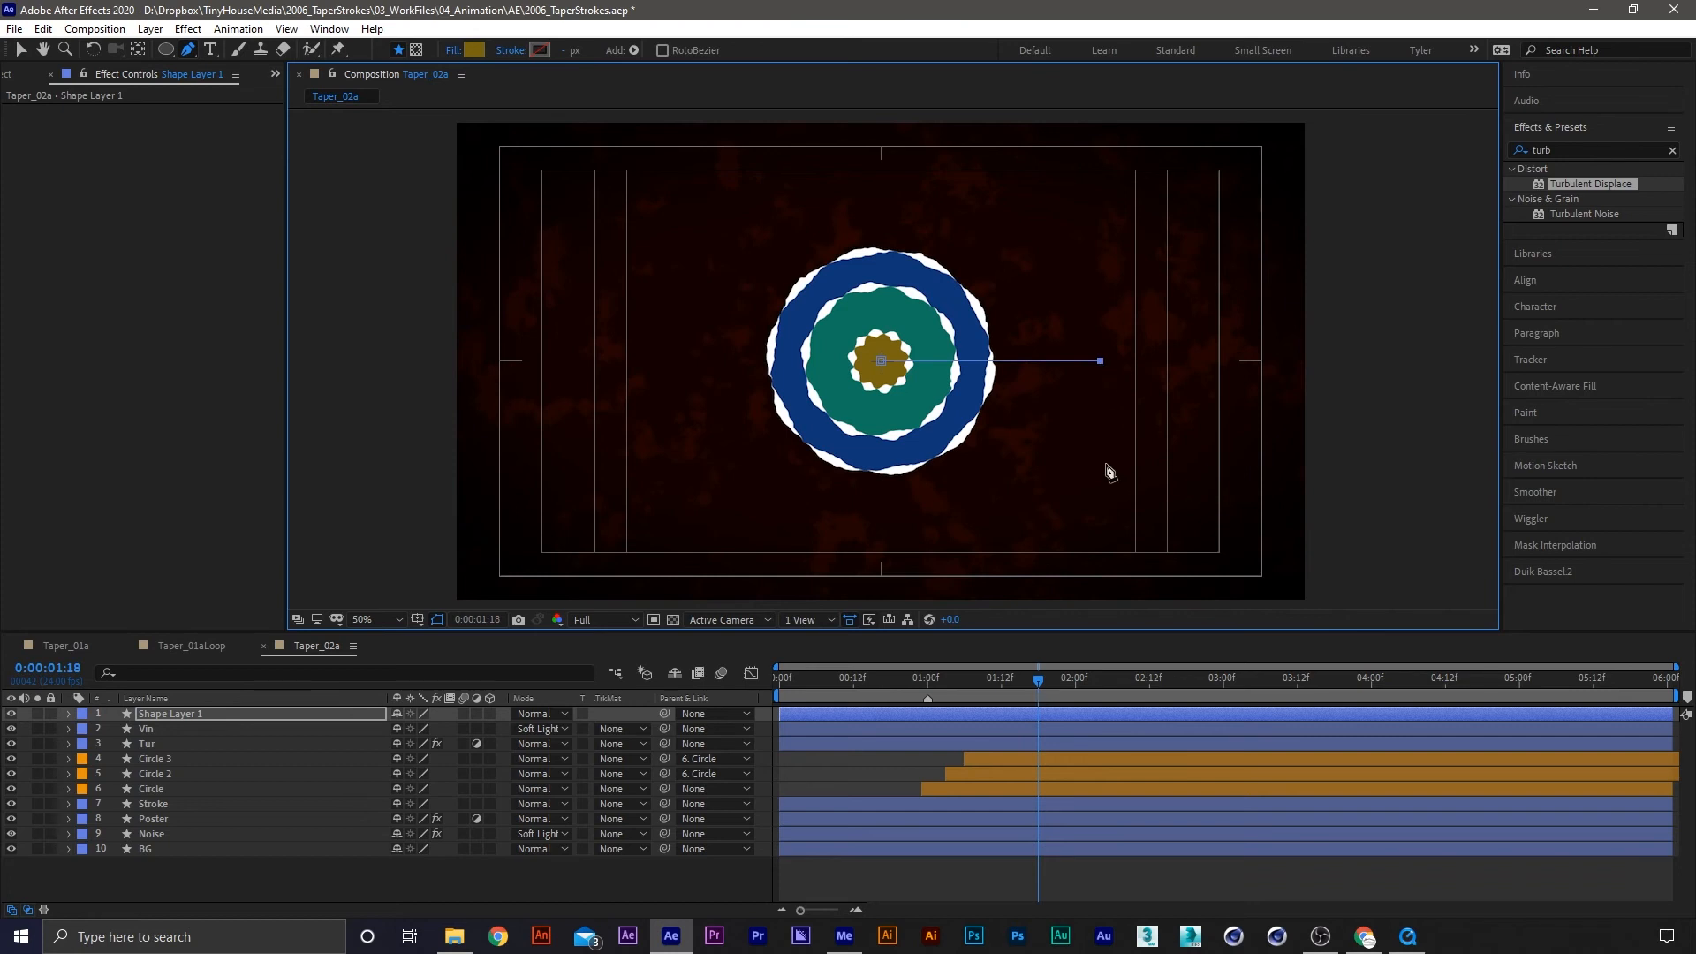
left_click(540, 50, "alt")
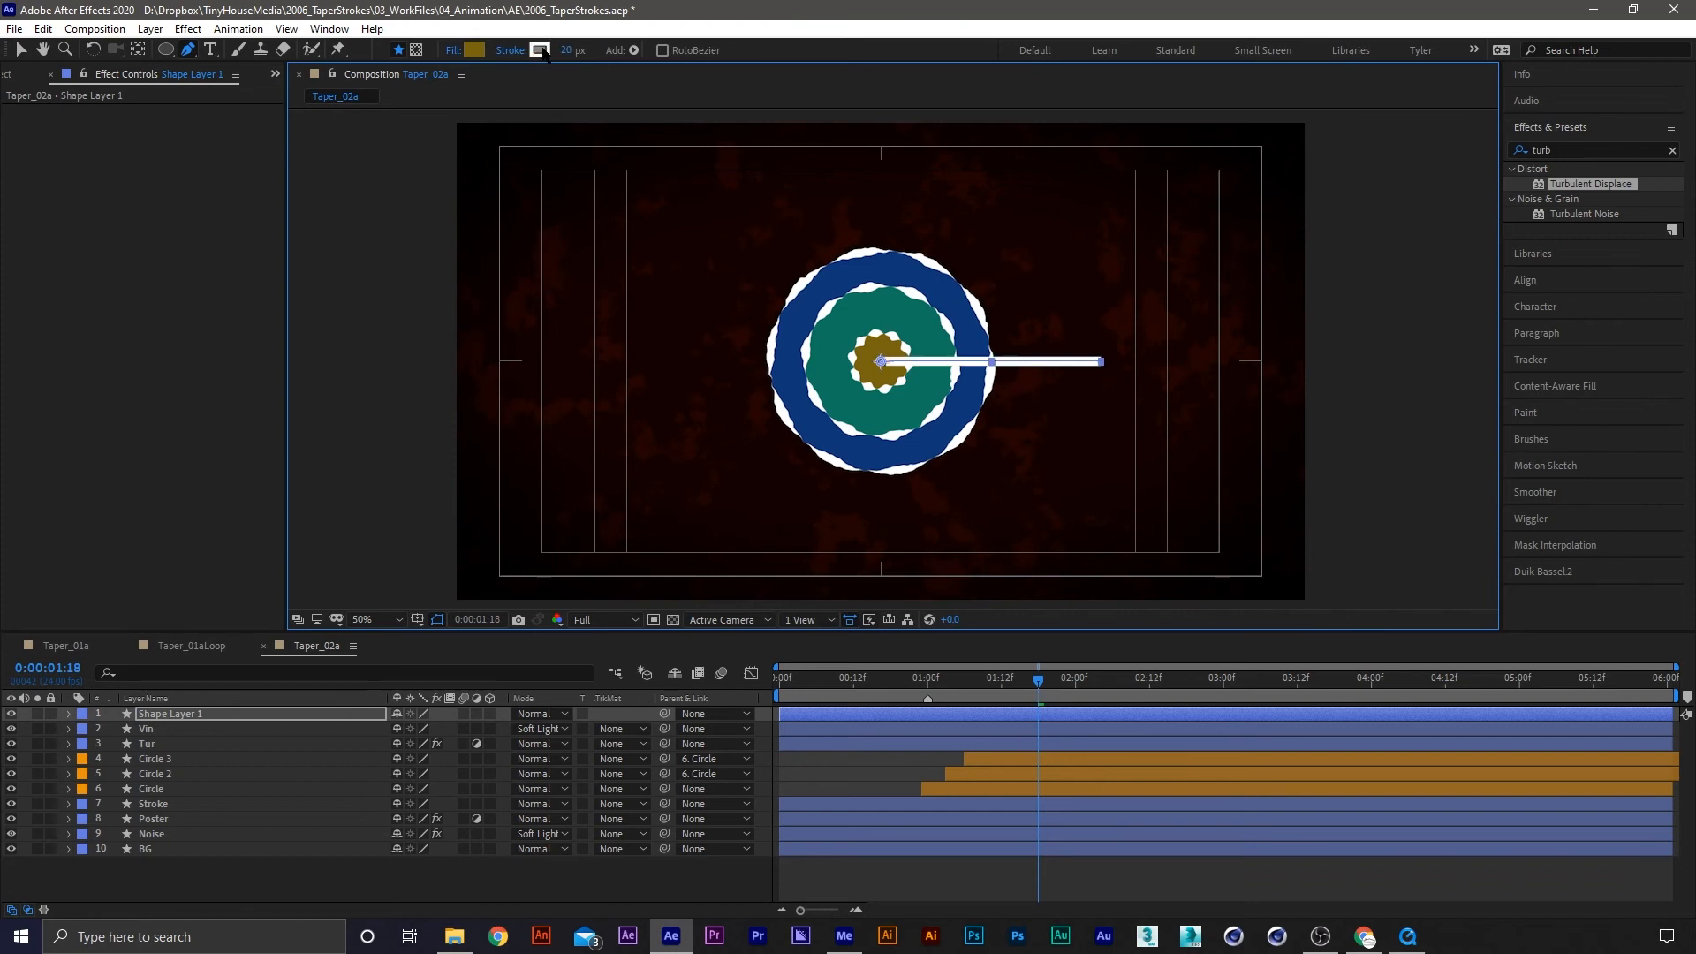
Delete the fill from the new line's shape group and select its Stroke 1
left_click(472, 51, "alt")
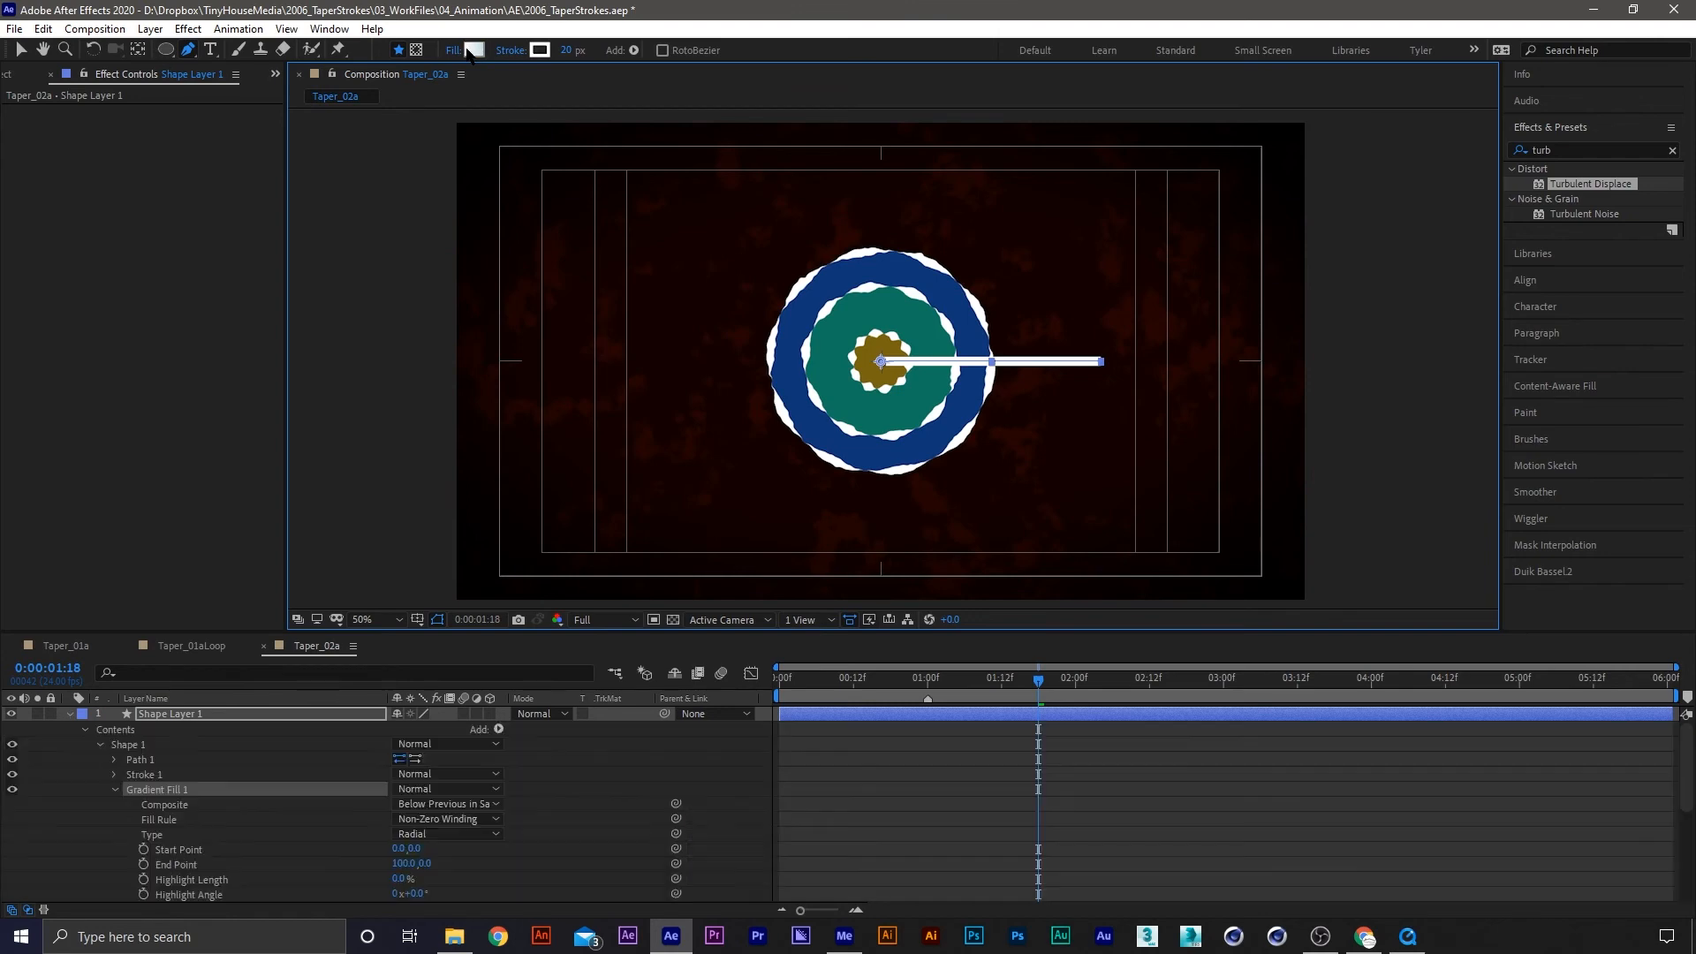
left_click(166, 788)
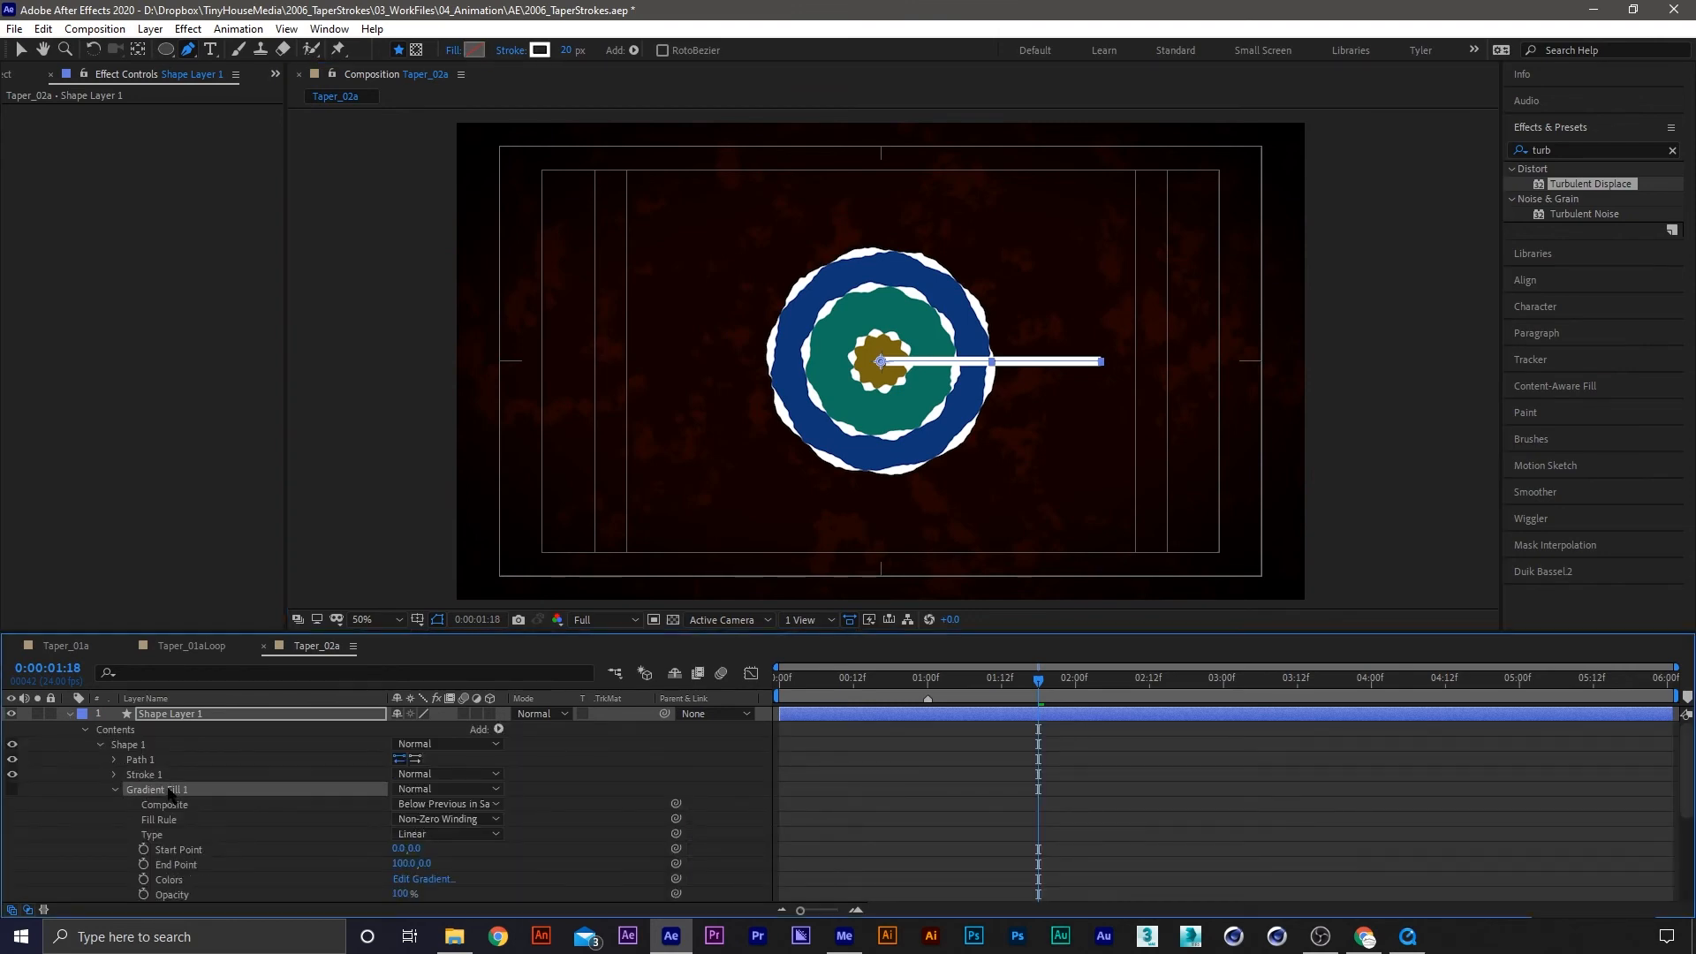
key("Delete")
left_click(155, 775)
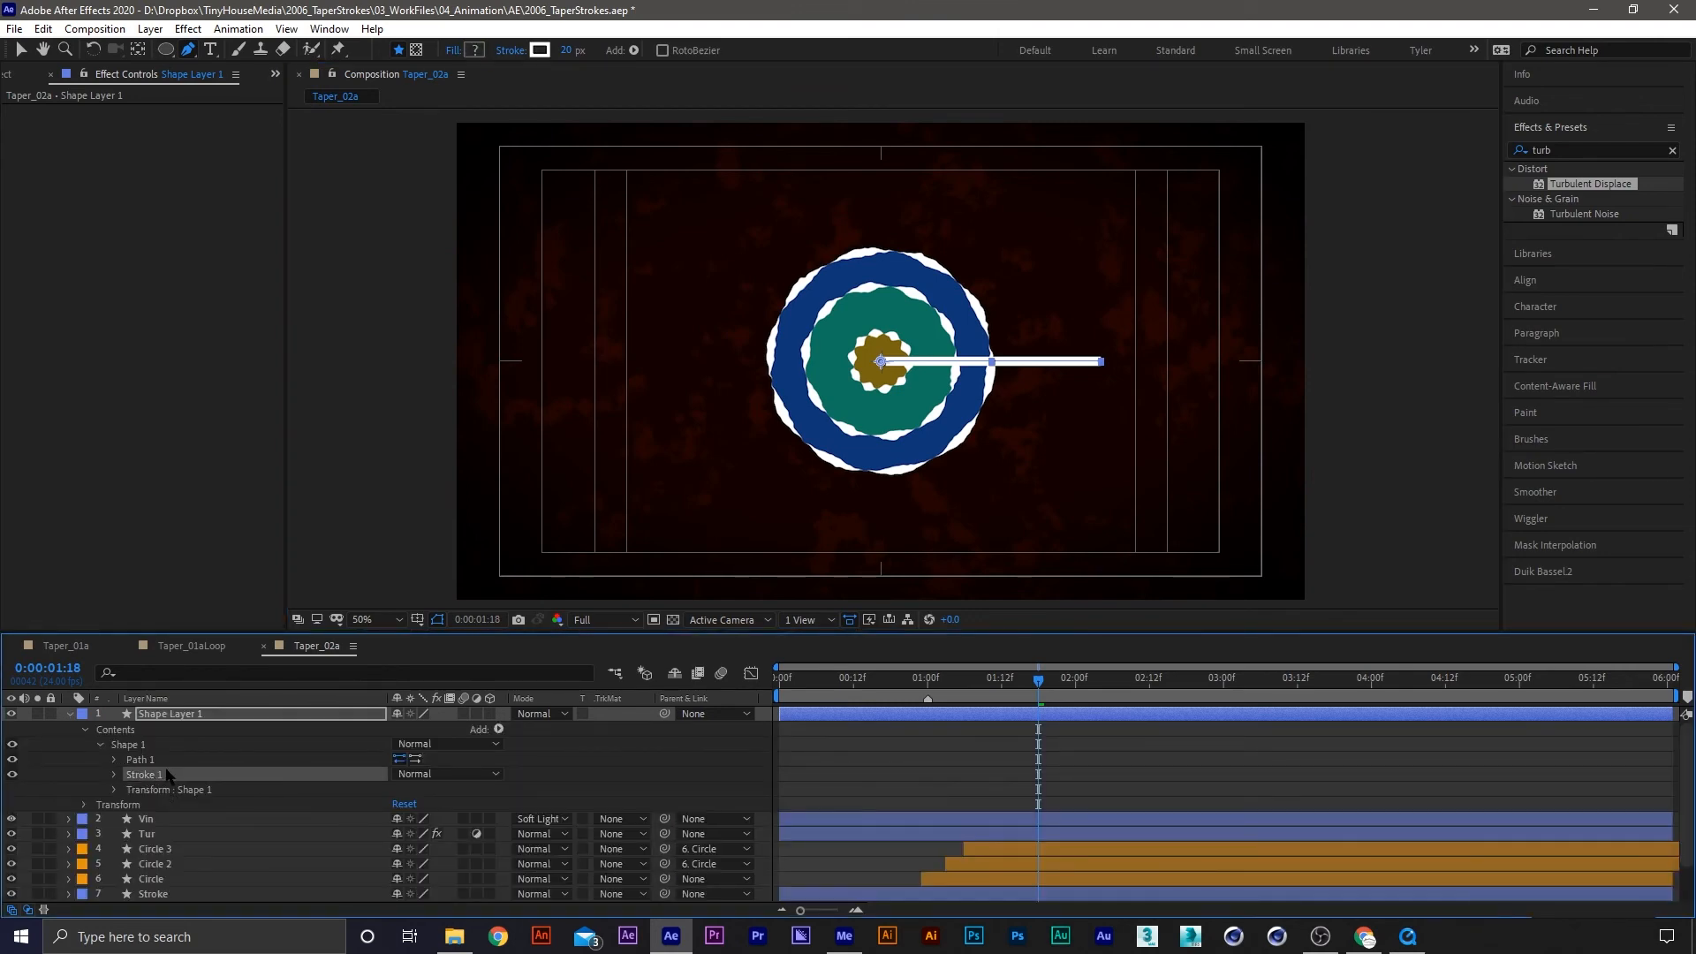
Set the new line's stroke width to 10 px and its line cap to Round Cap
left_click(567, 51)
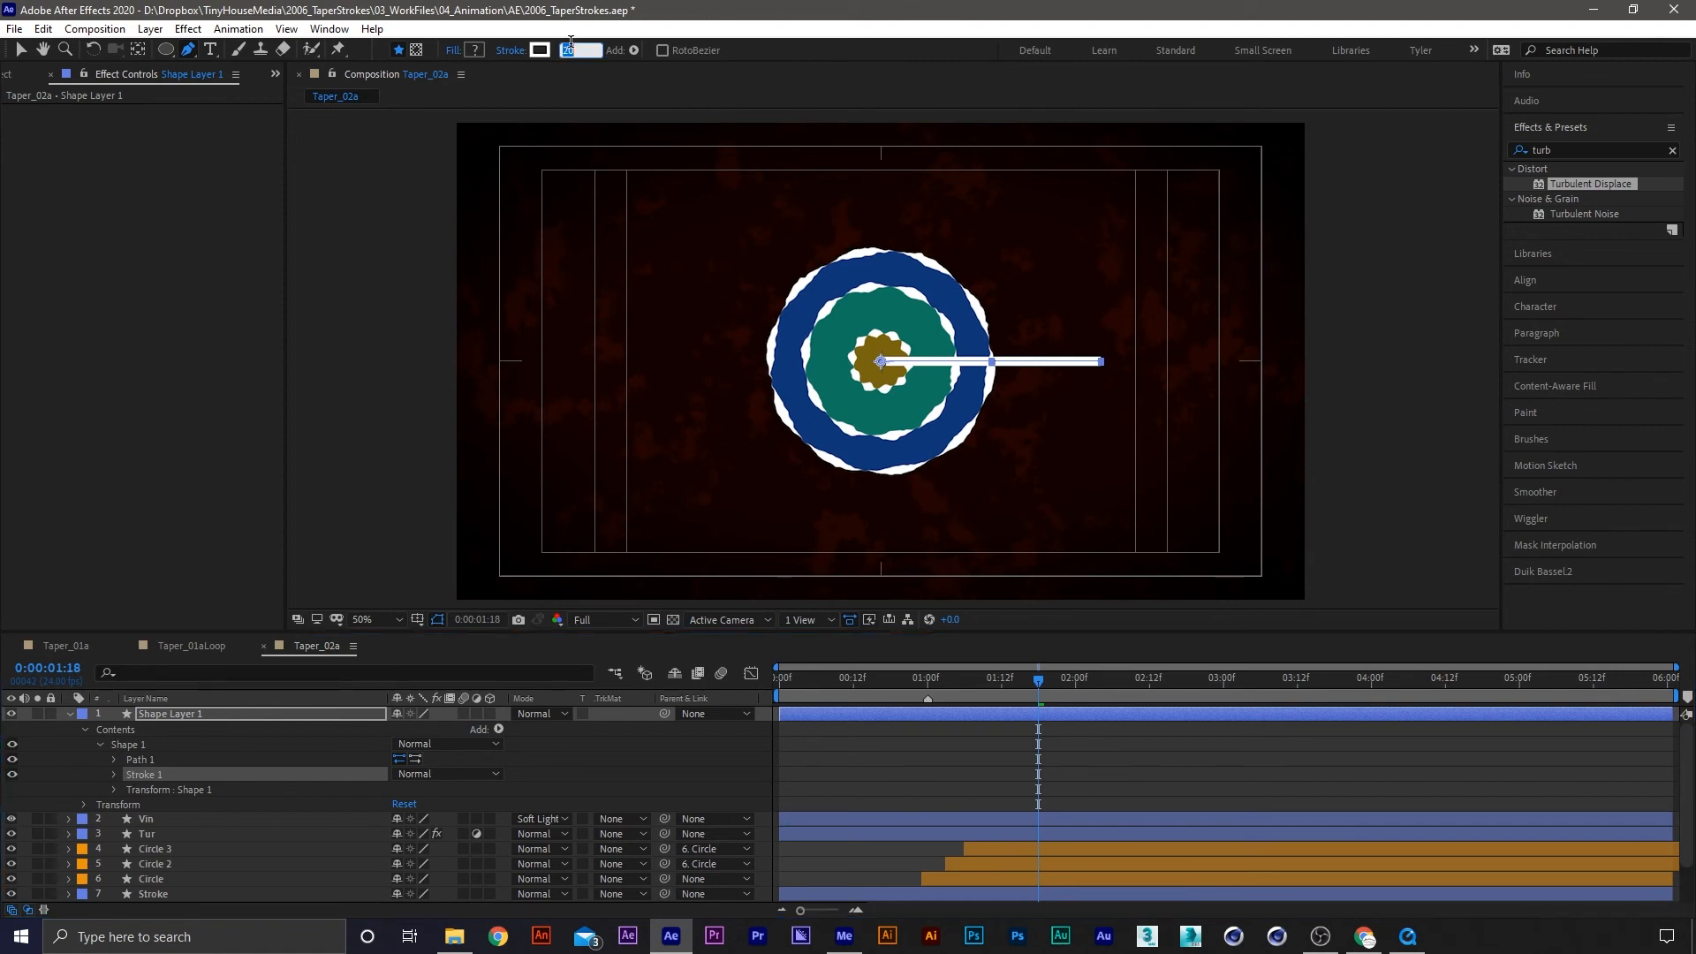
type("10")
key("Return")
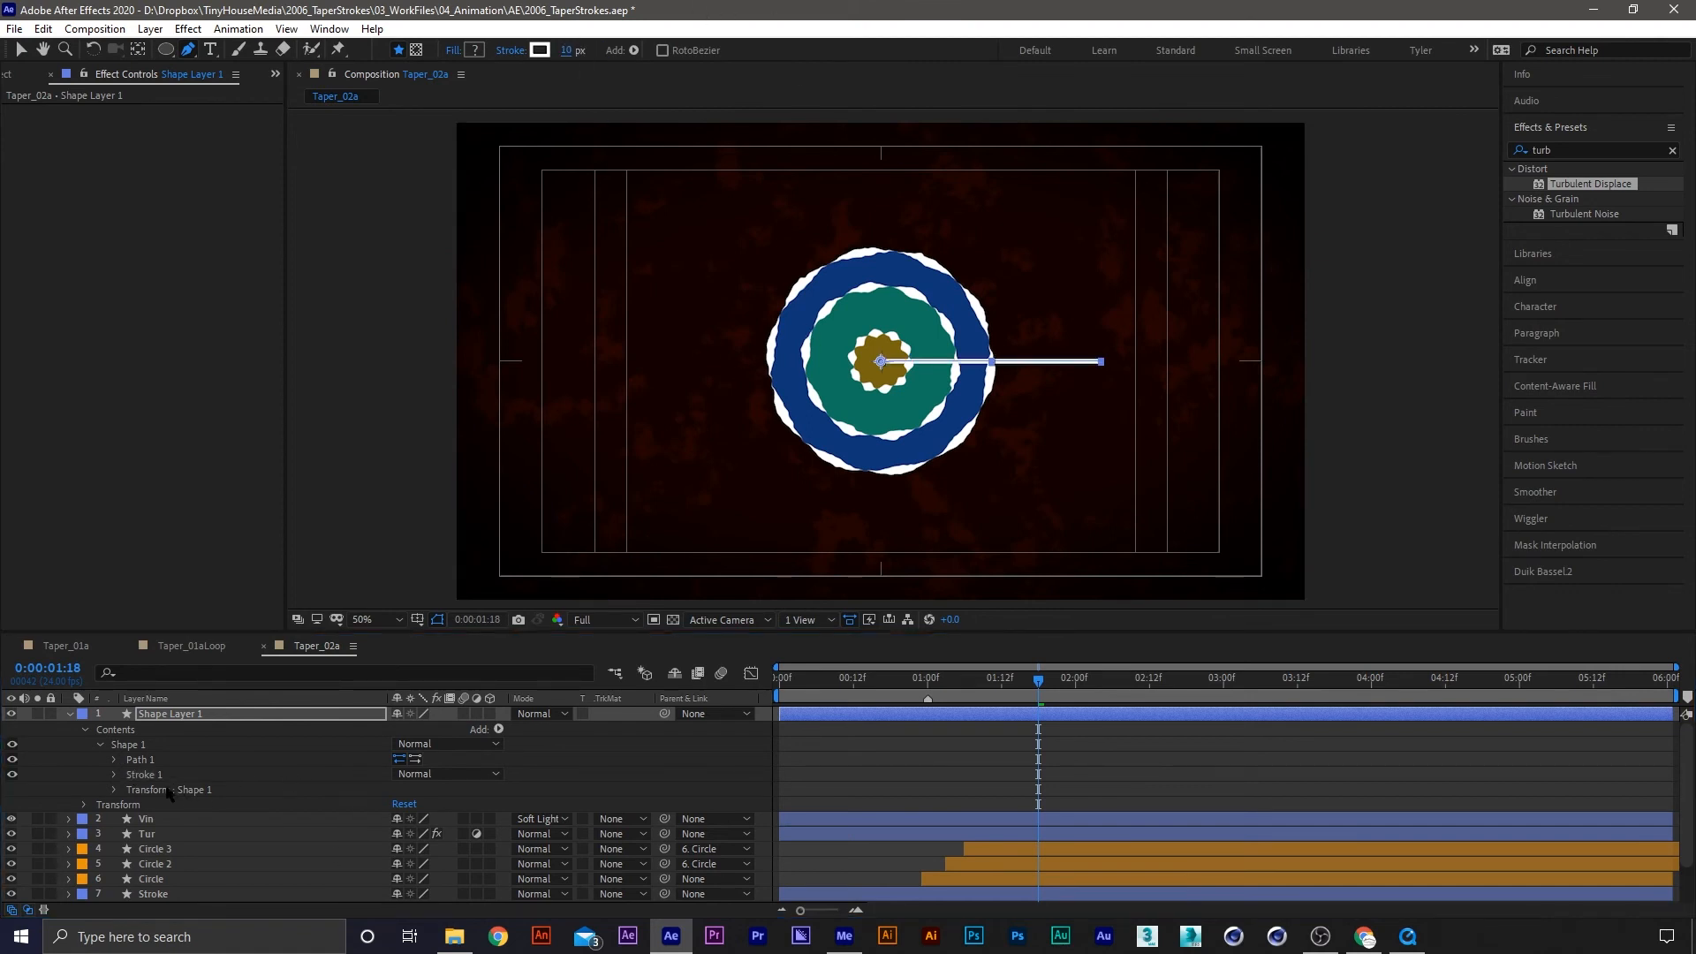
left_click(116, 776)
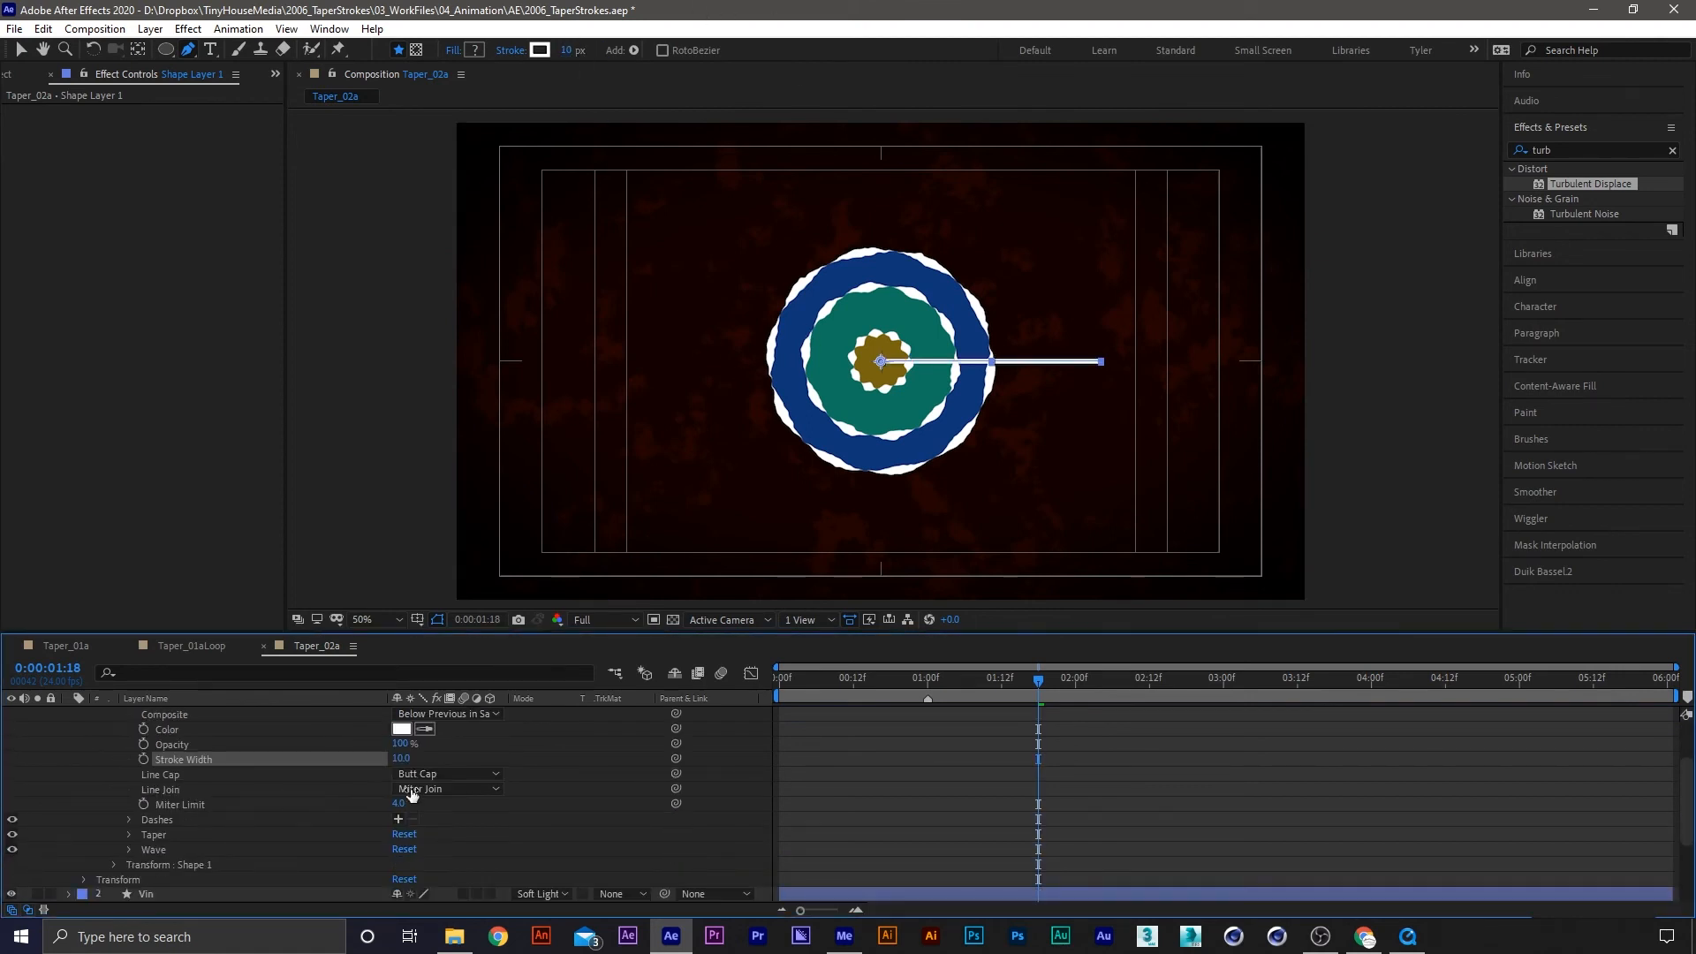
scroll(420, 777, "up", 1)
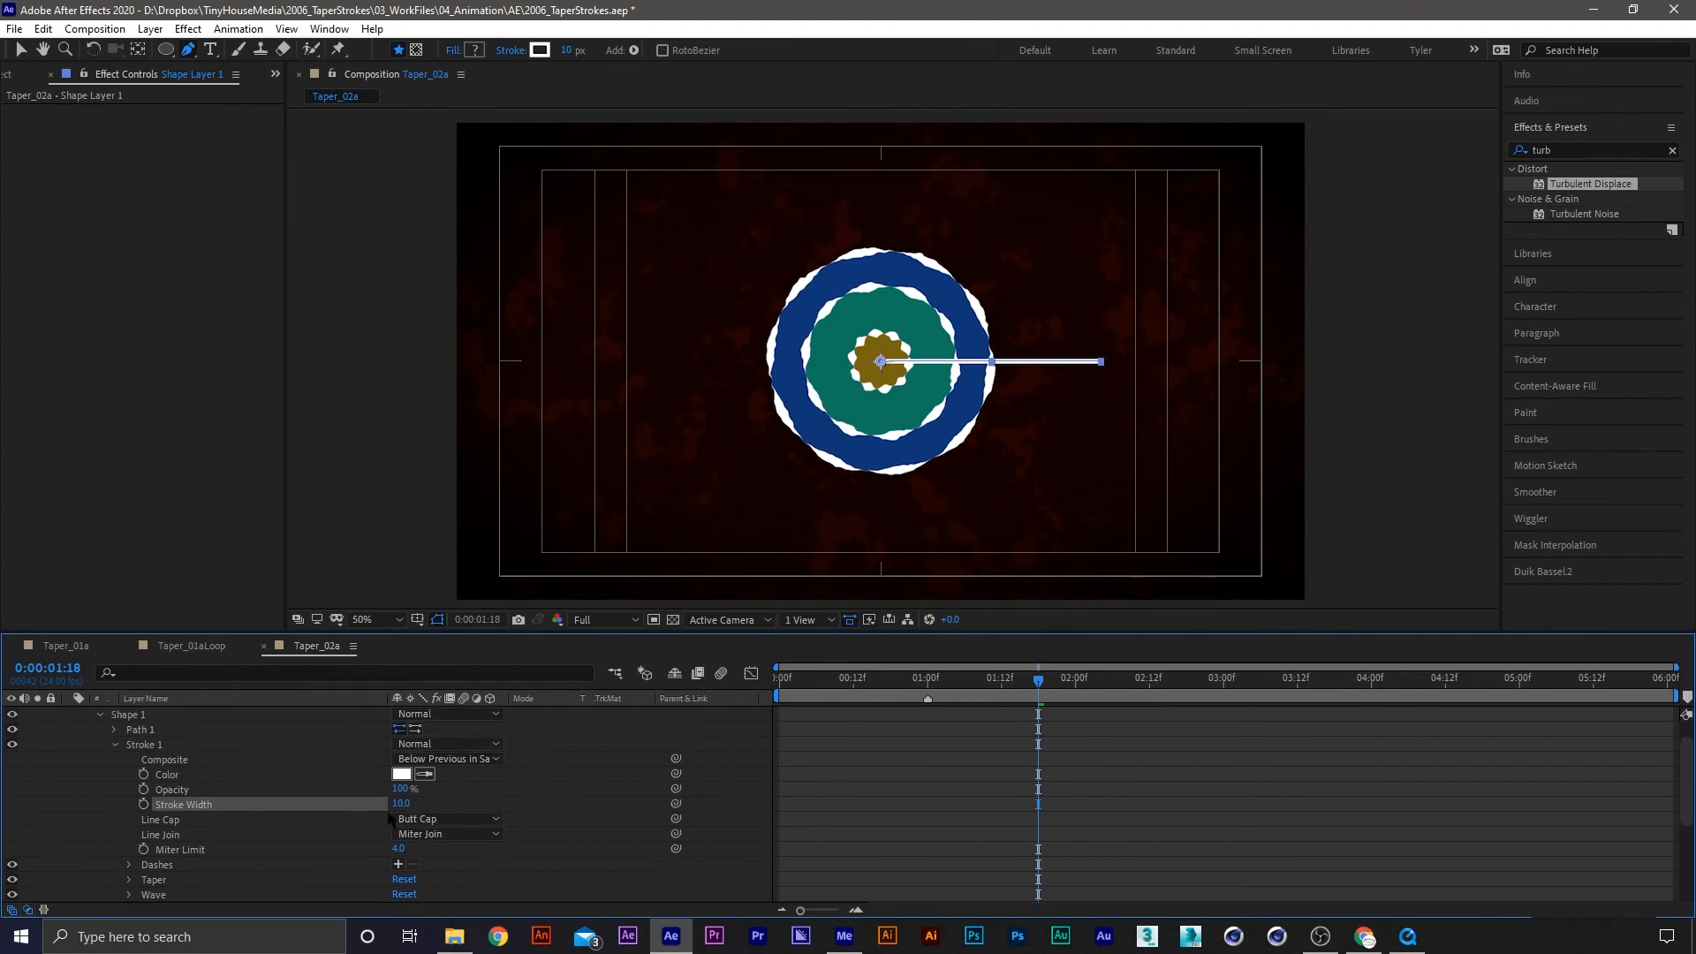
left_click(433, 821)
left_click(448, 858)
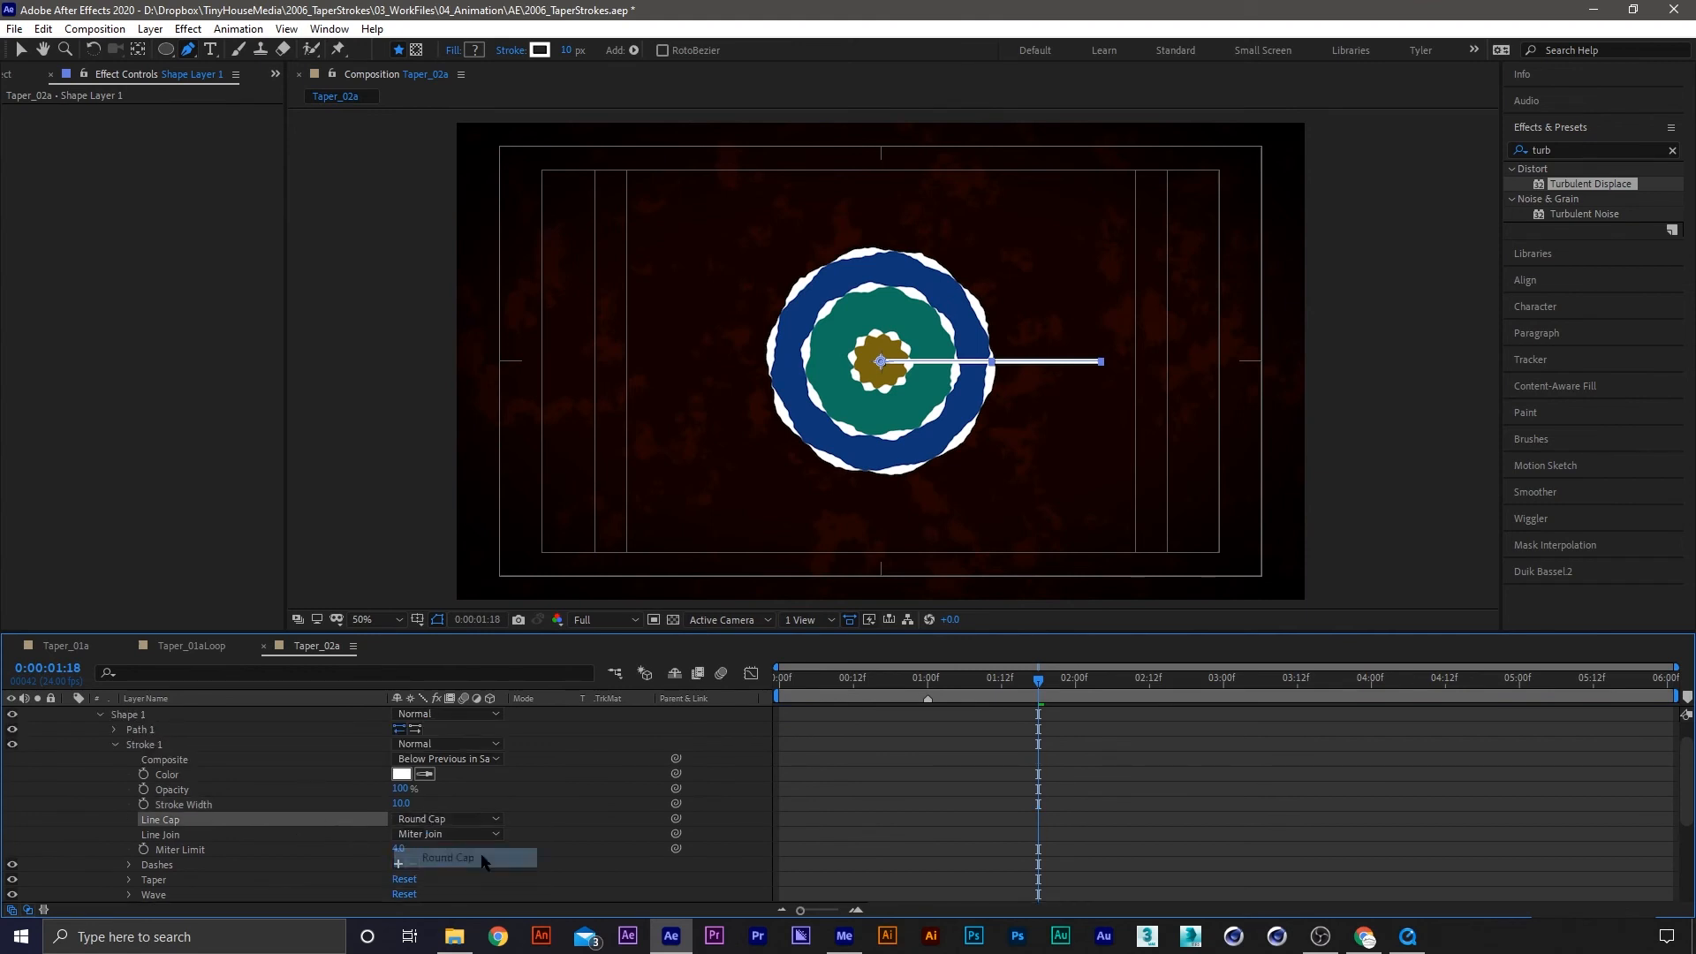
Compare Butt Cap with Round Cap at the line's outer end, ending back on Round Cap
scroll(1095, 409, "up", 4)
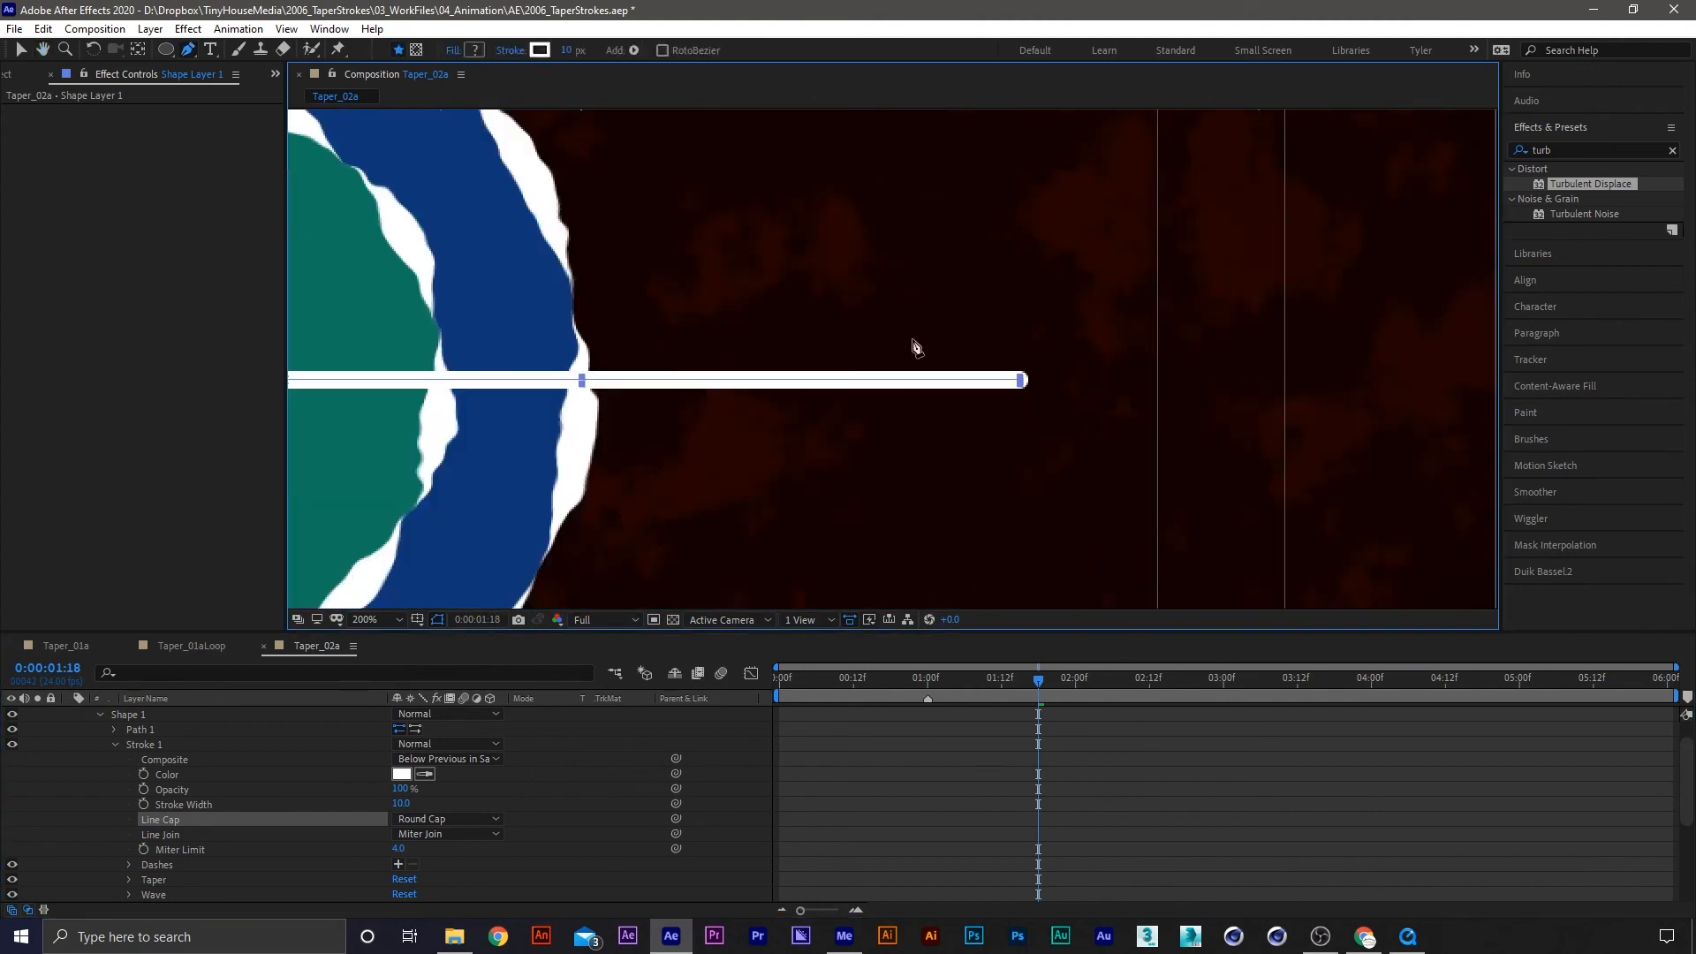
left_click(446, 819)
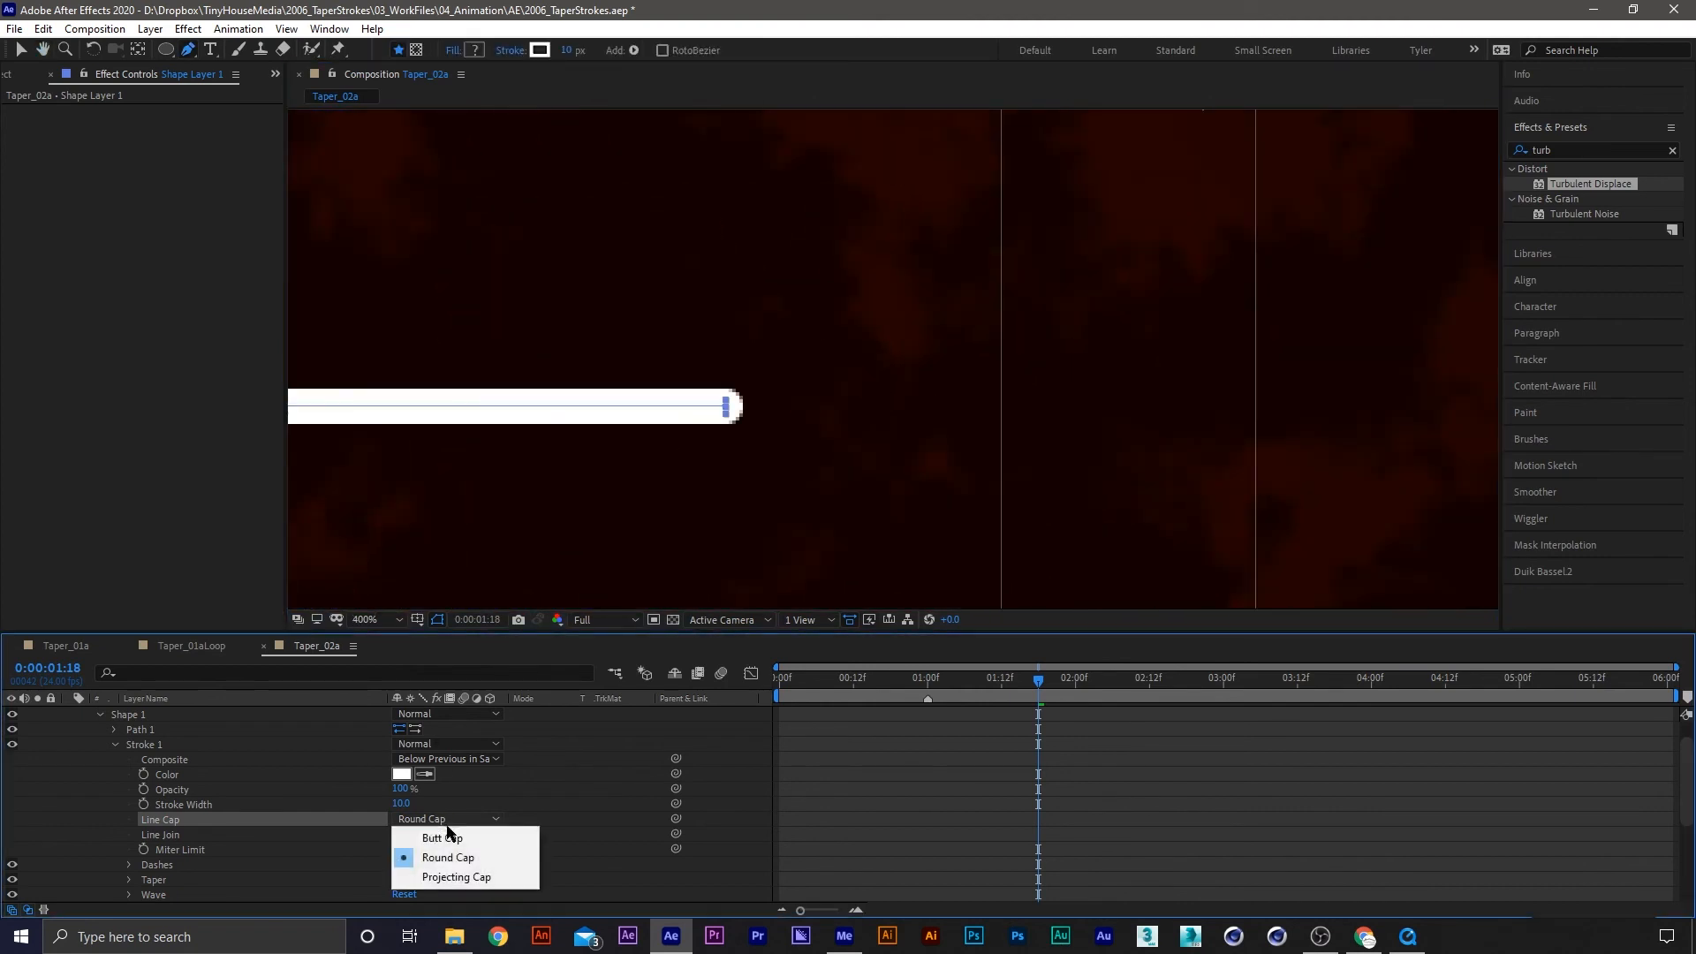
left_click(446, 839)
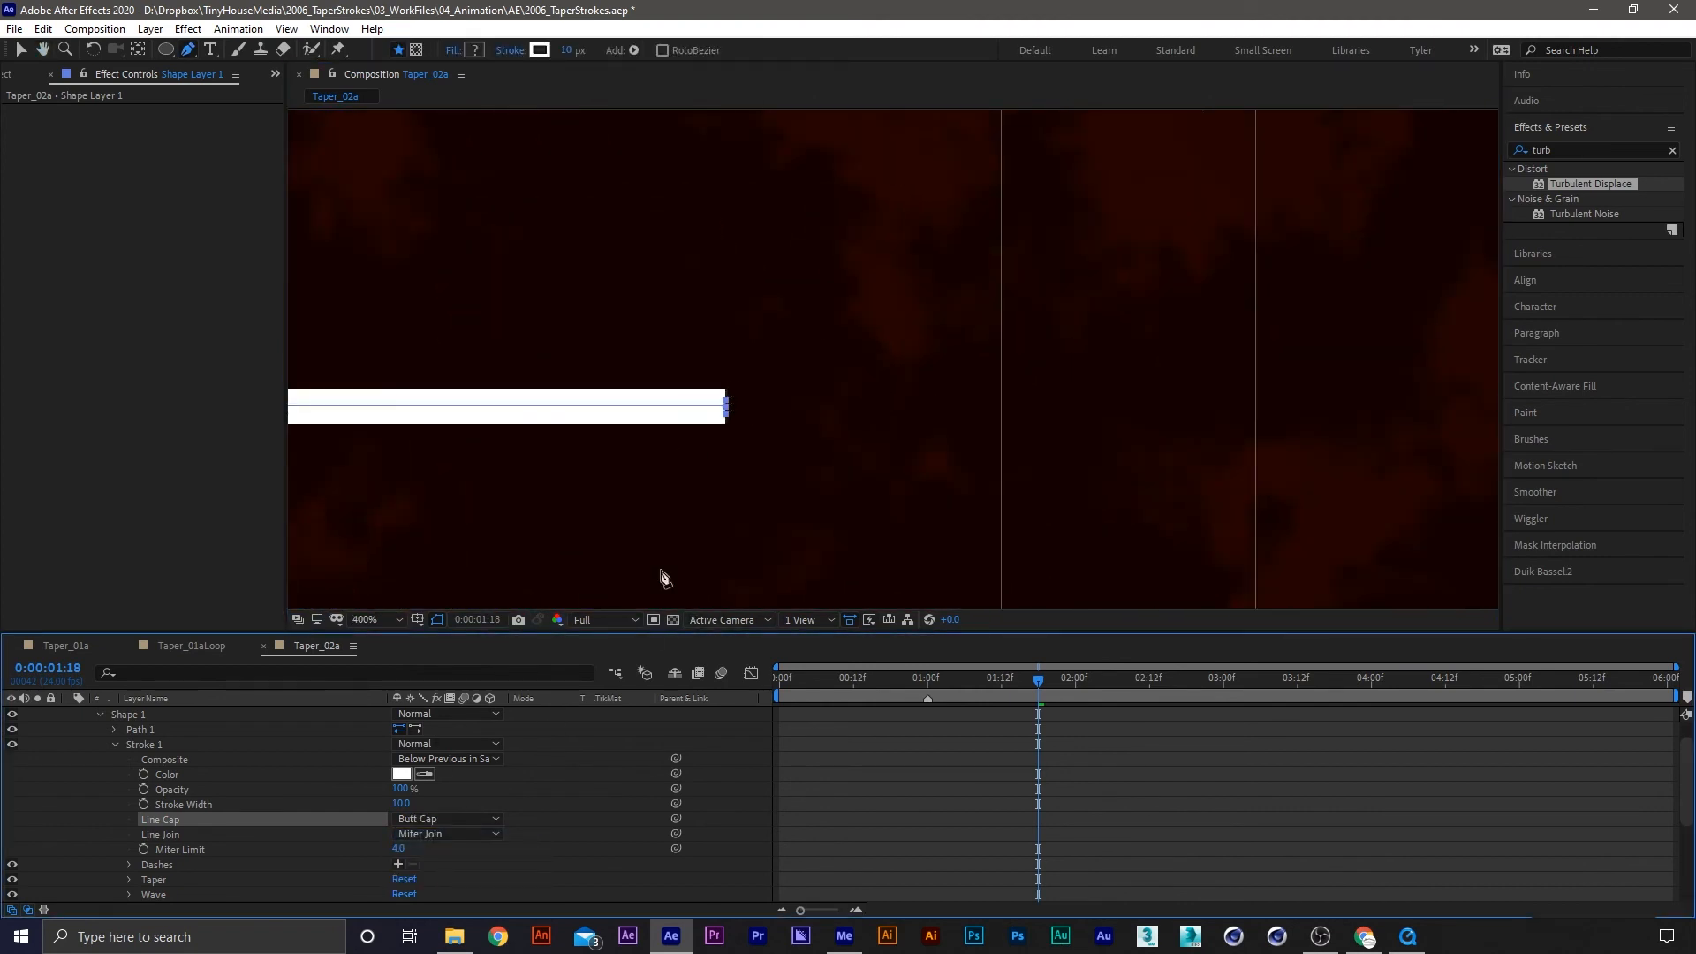
left_click(434, 821)
left_click(447, 857)
scroll(760, 439, "down", 6)
left_click_drag(675, 409, 850, 436)
Taper the line's Stroke 1 at both ends with Start Length and End Length each set to 50%
key("v")
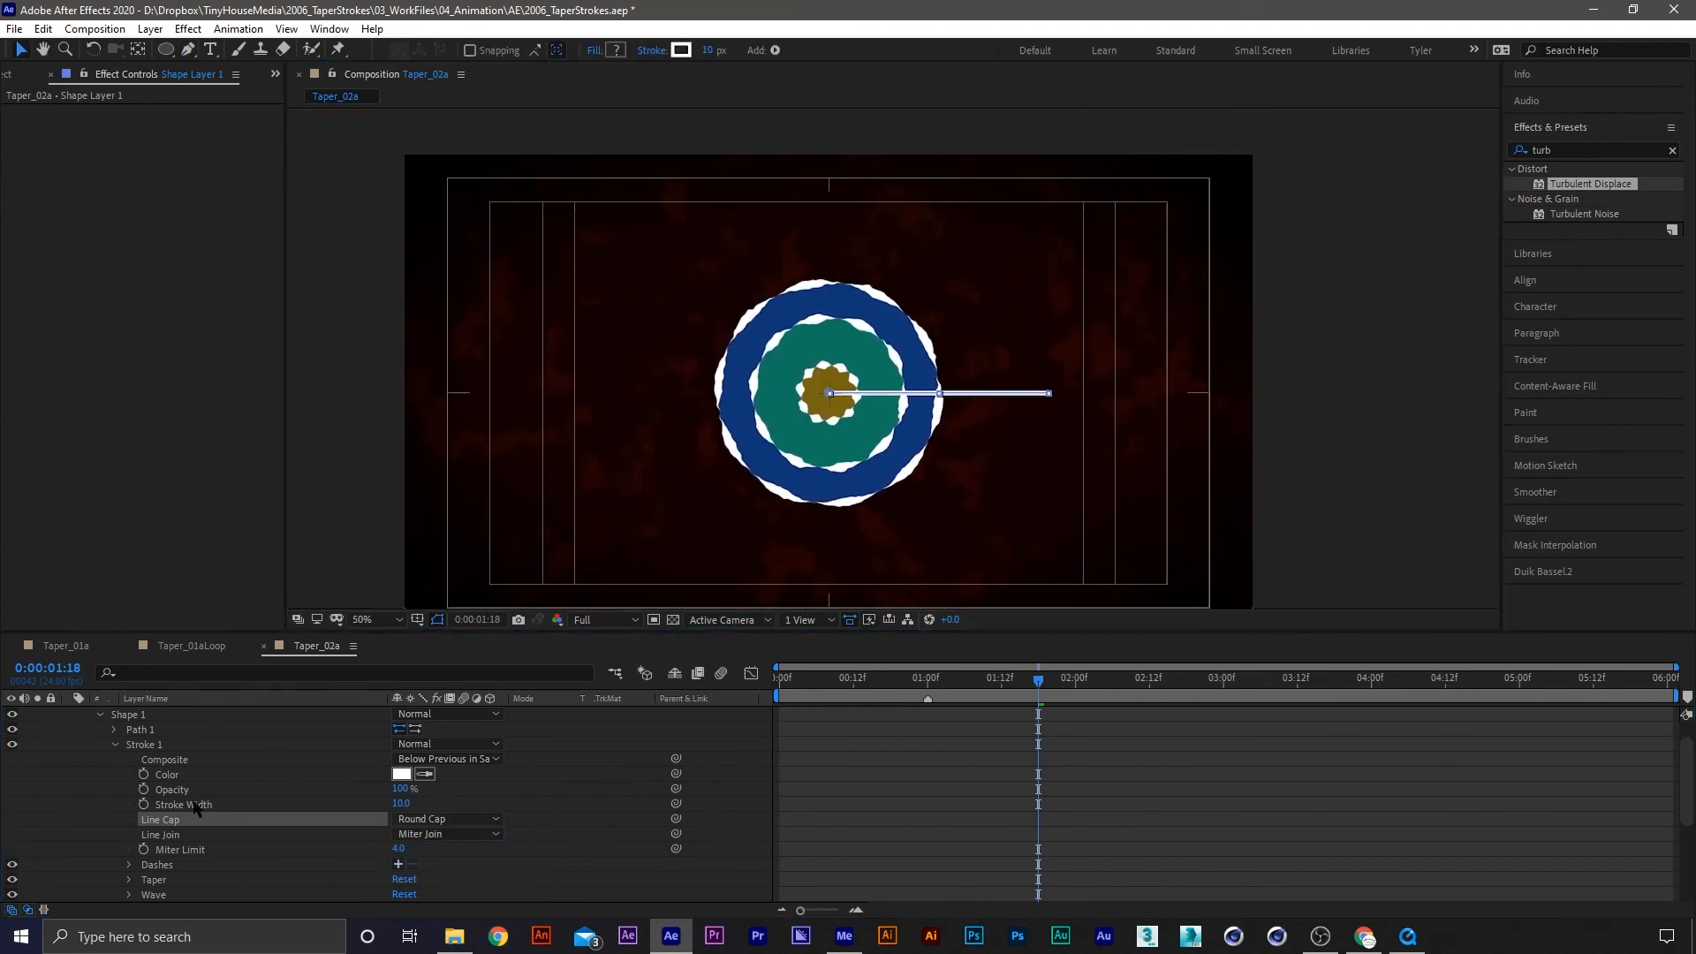
left_click(144, 747)
left_click(117, 746)
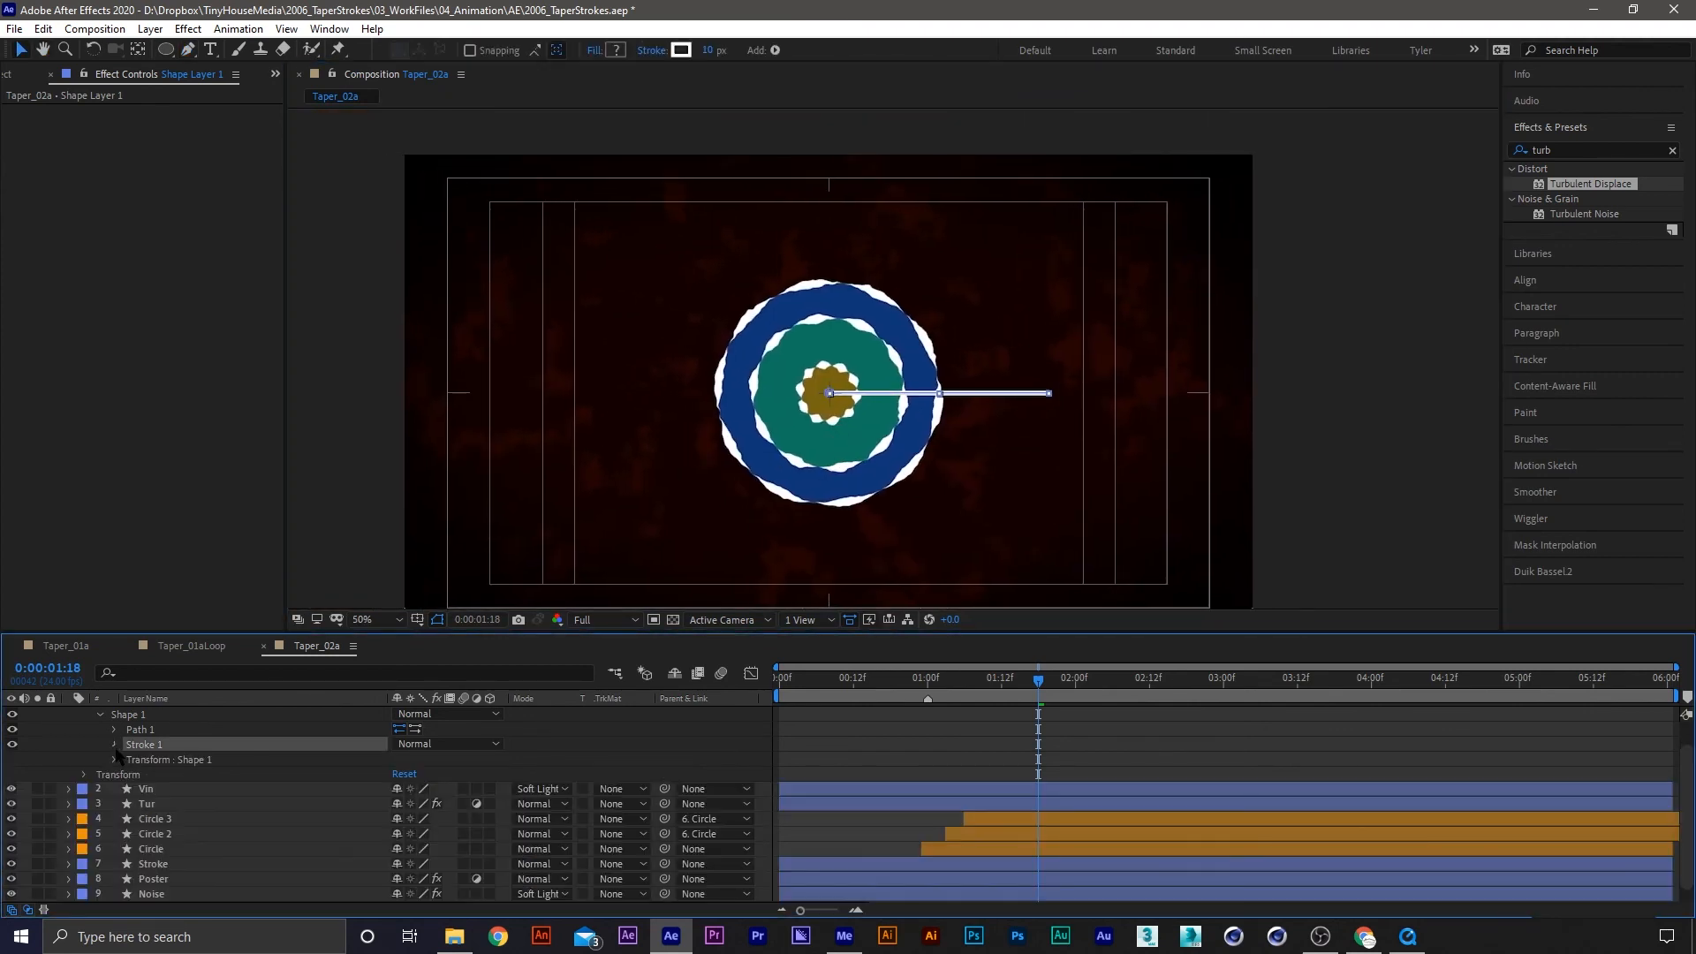
left_click(114, 747)
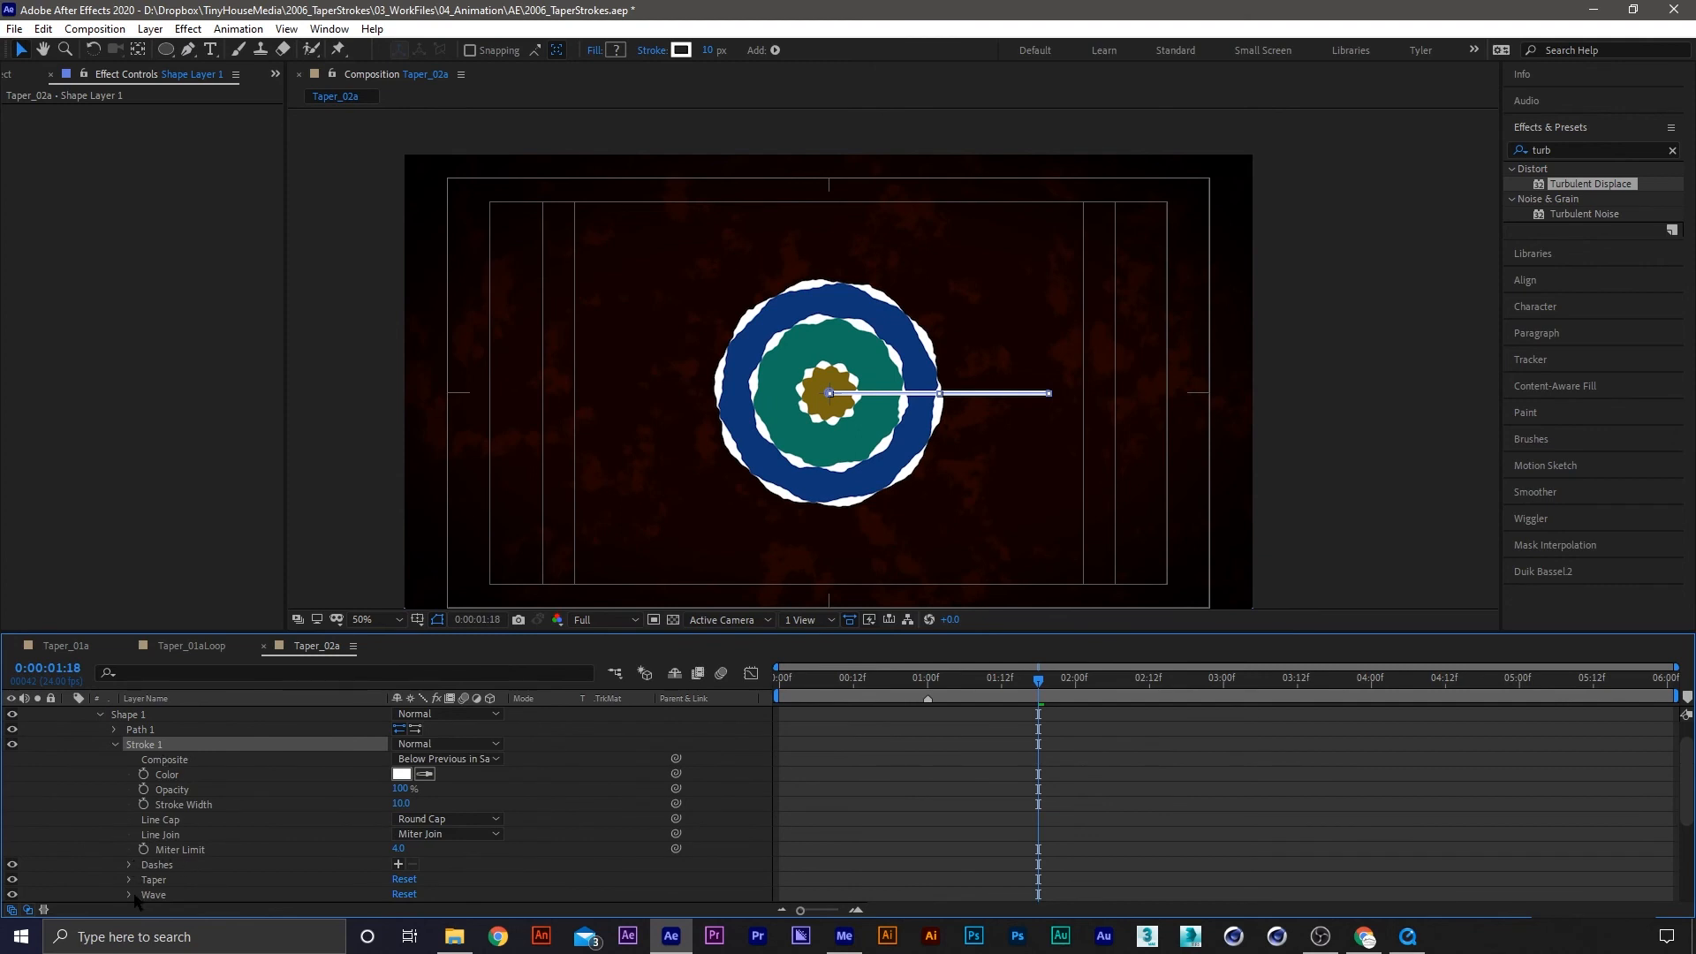
scroll(146, 884, "down", 1)
left_click(129, 835)
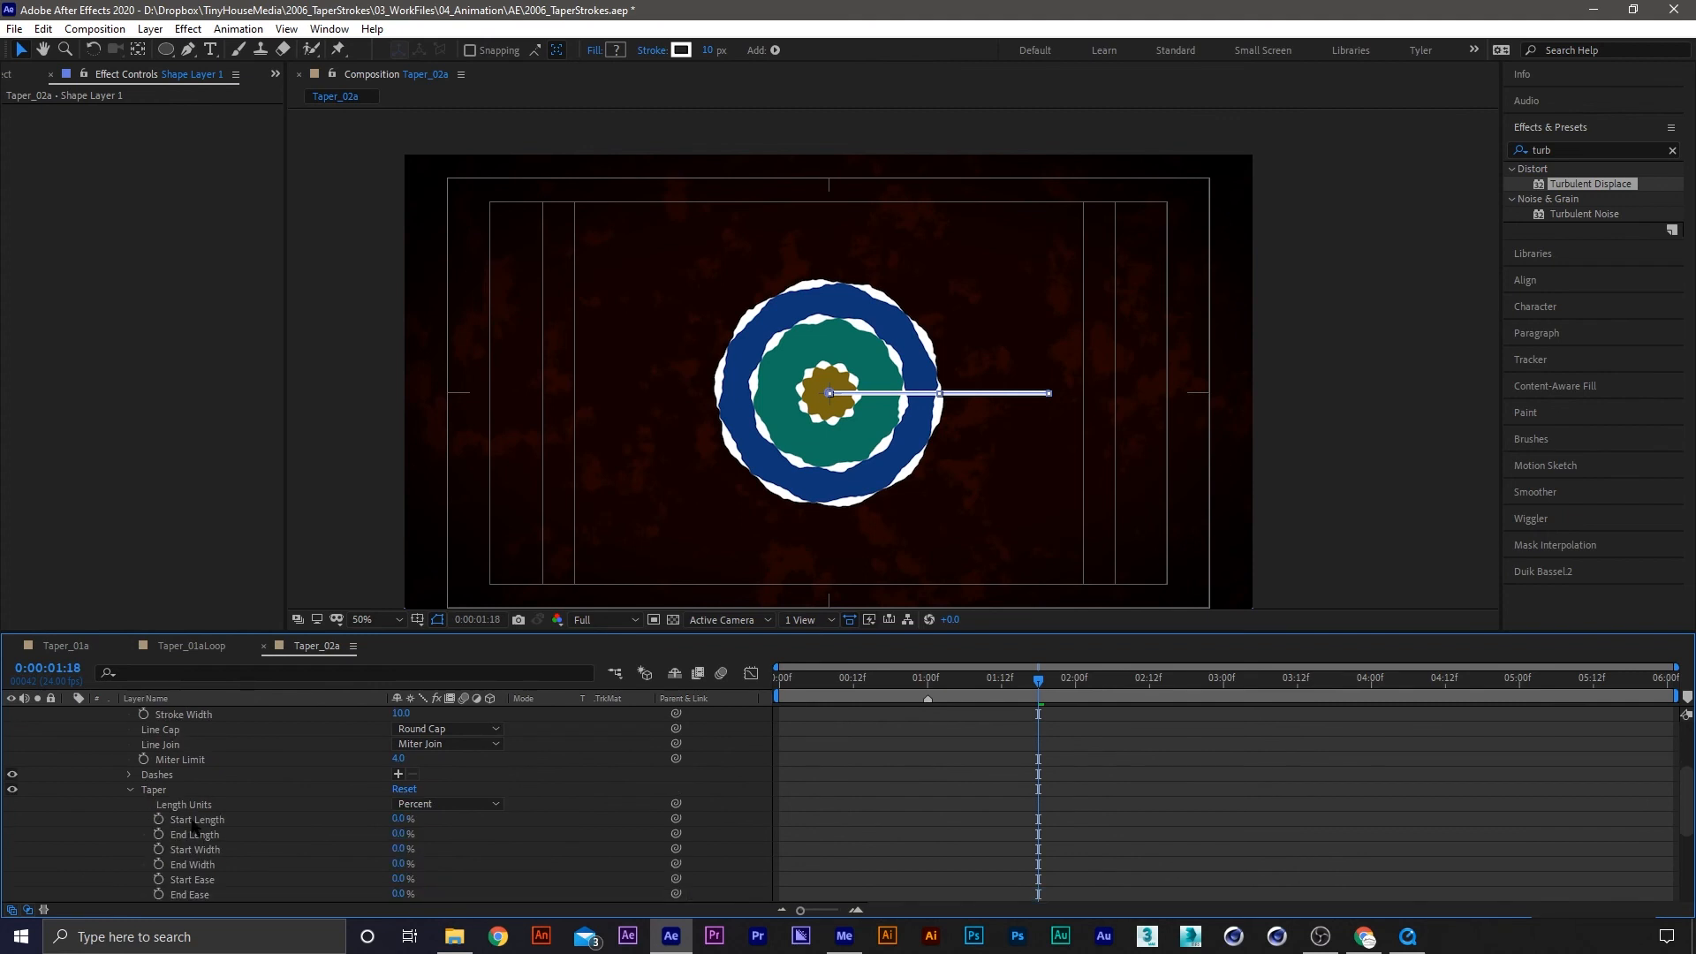
left_click_drag(400, 819, 450, 817)
left_click(402, 820)
type("50")
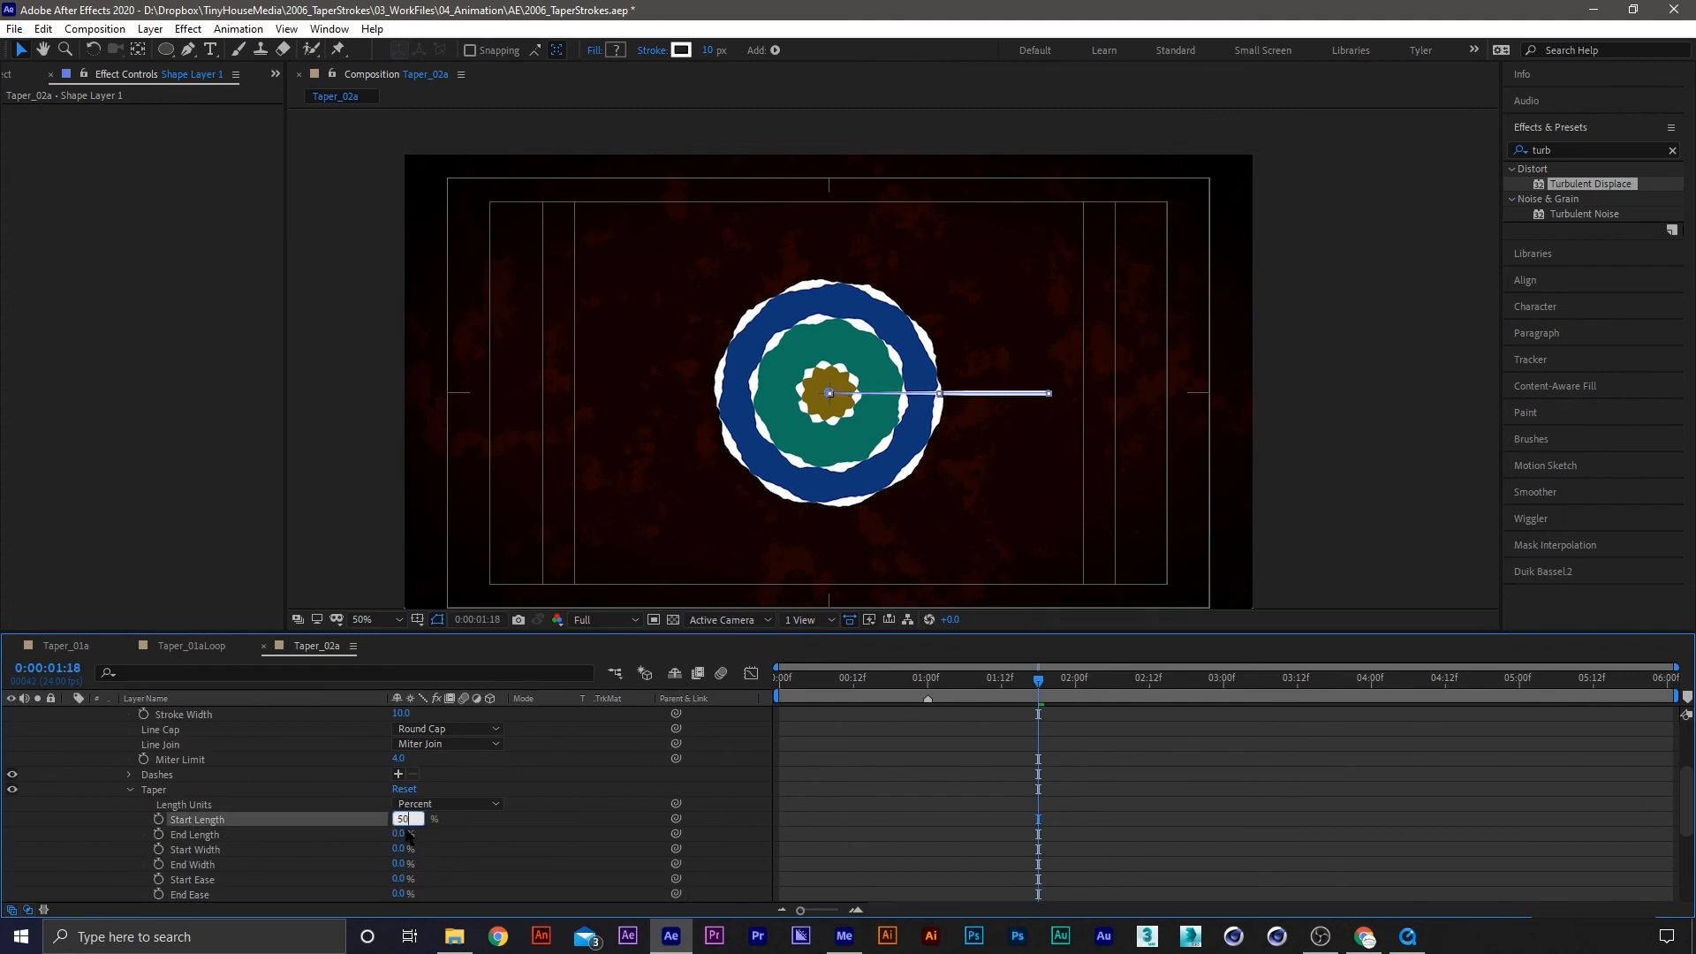
key("Return")
left_click(400, 833)
type("50")
key("Return")
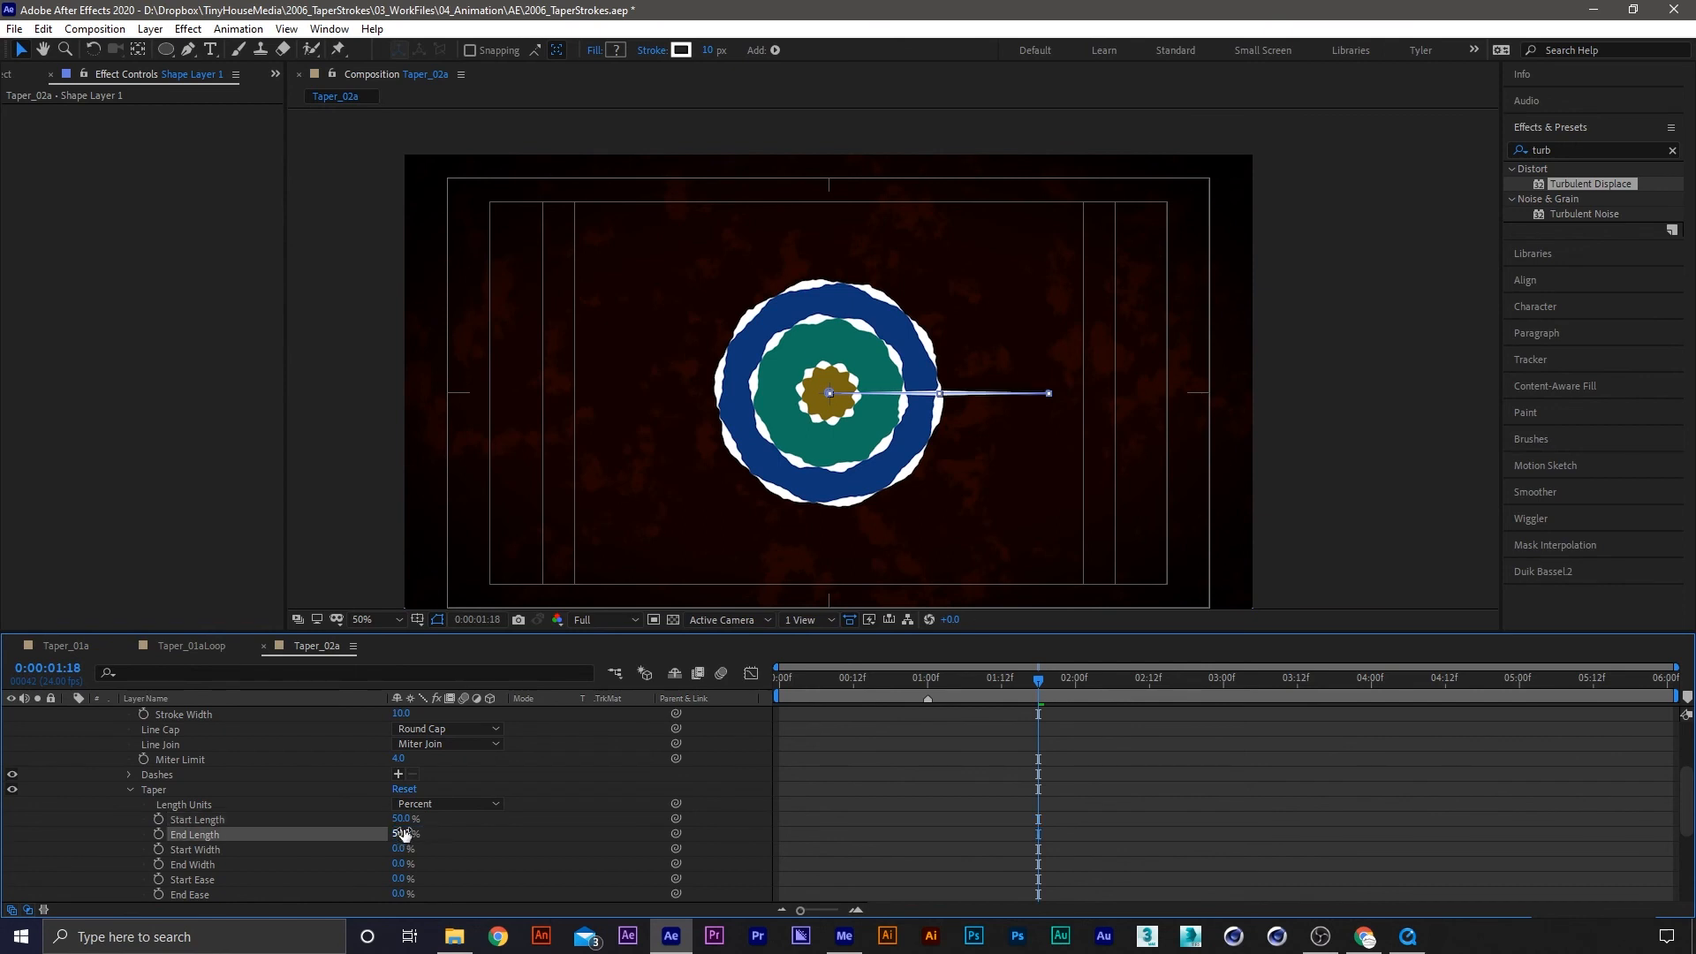
Add Trim Paths to the line's Shape 1 group
scroll(165, 782, "up", 3)
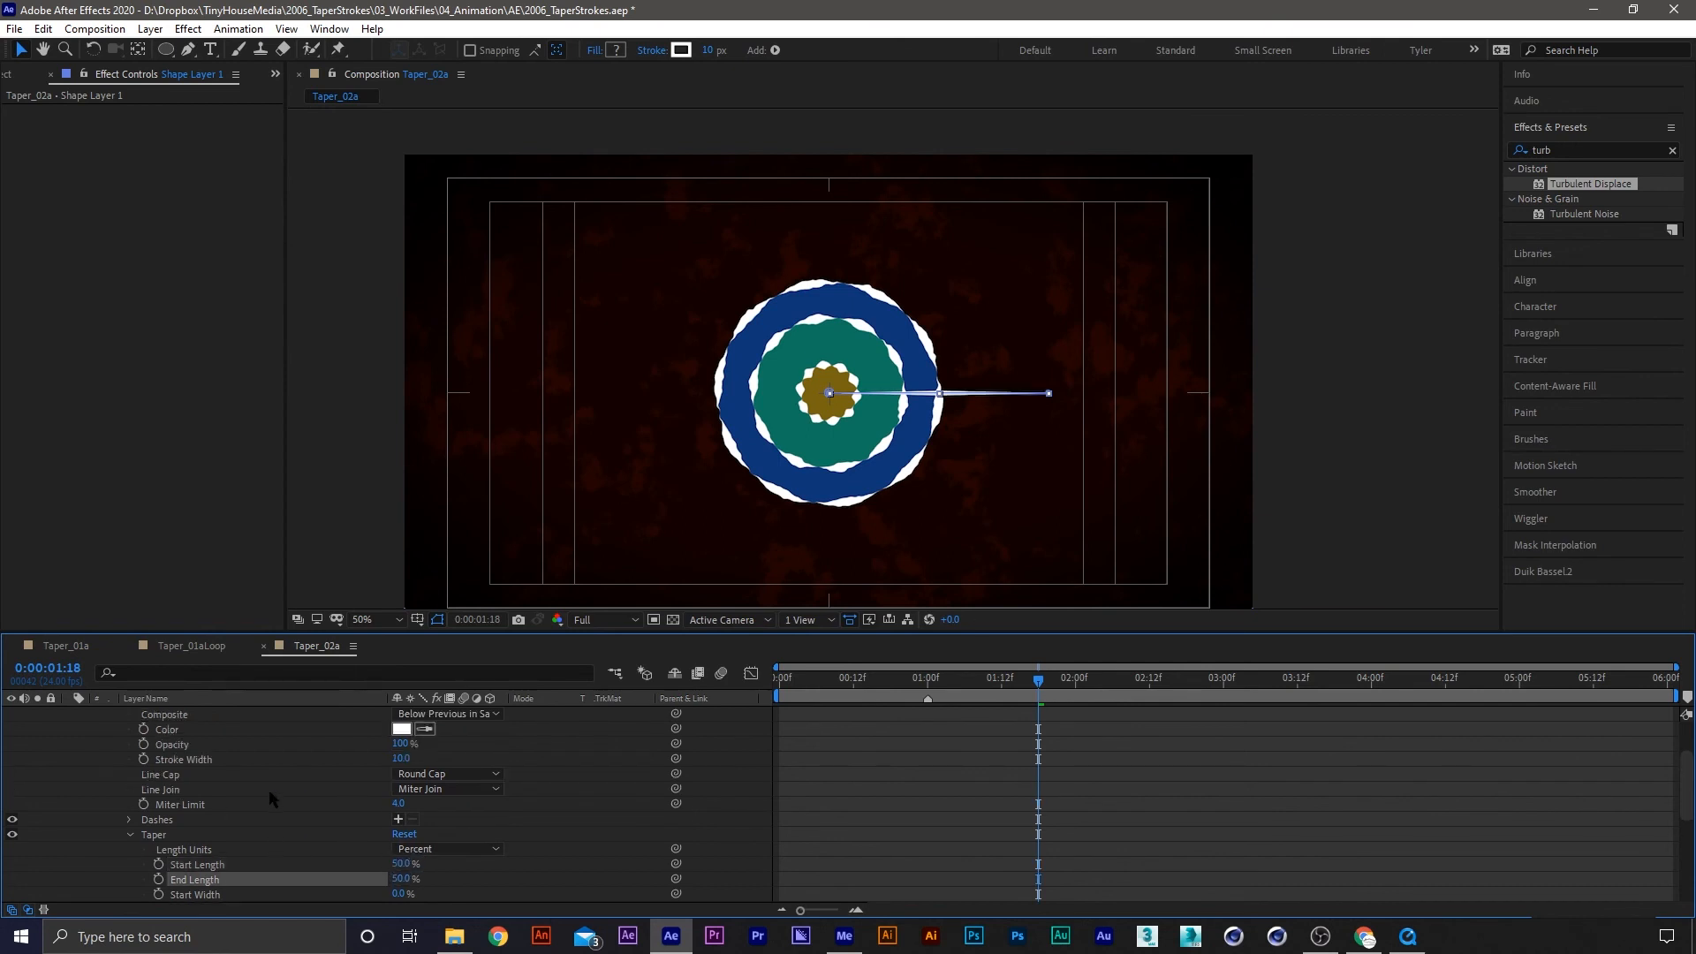
left_click(115, 745)
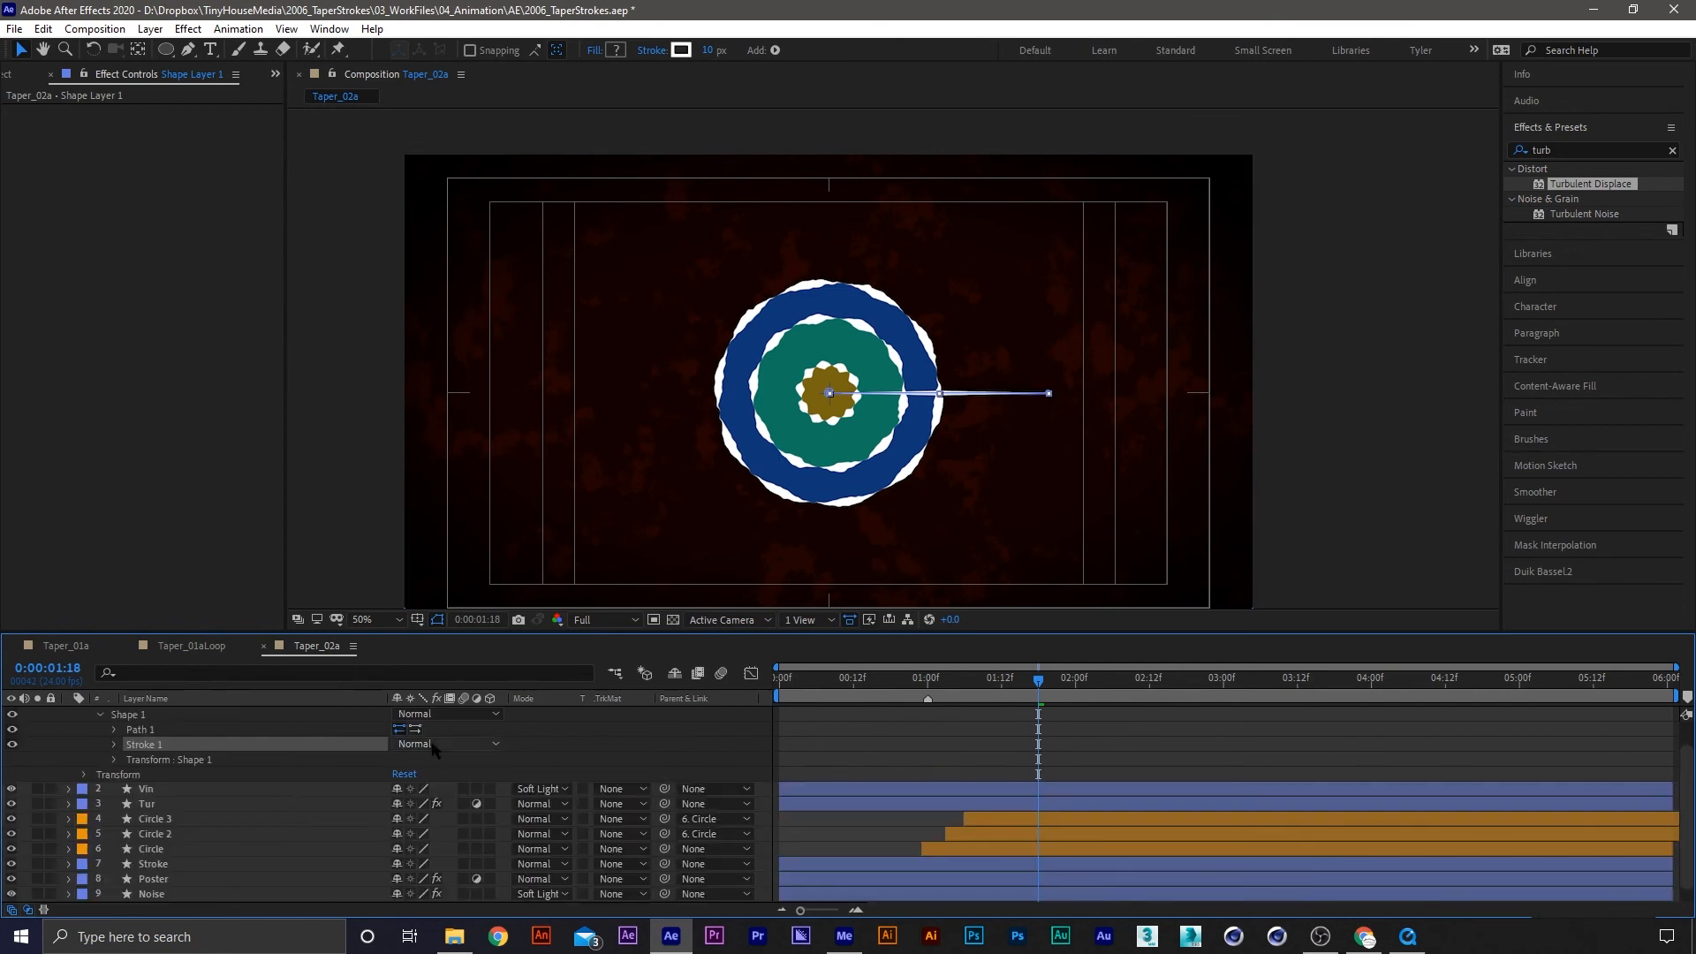
scroll(274, 782, "up", 1)
left_click(134, 749)
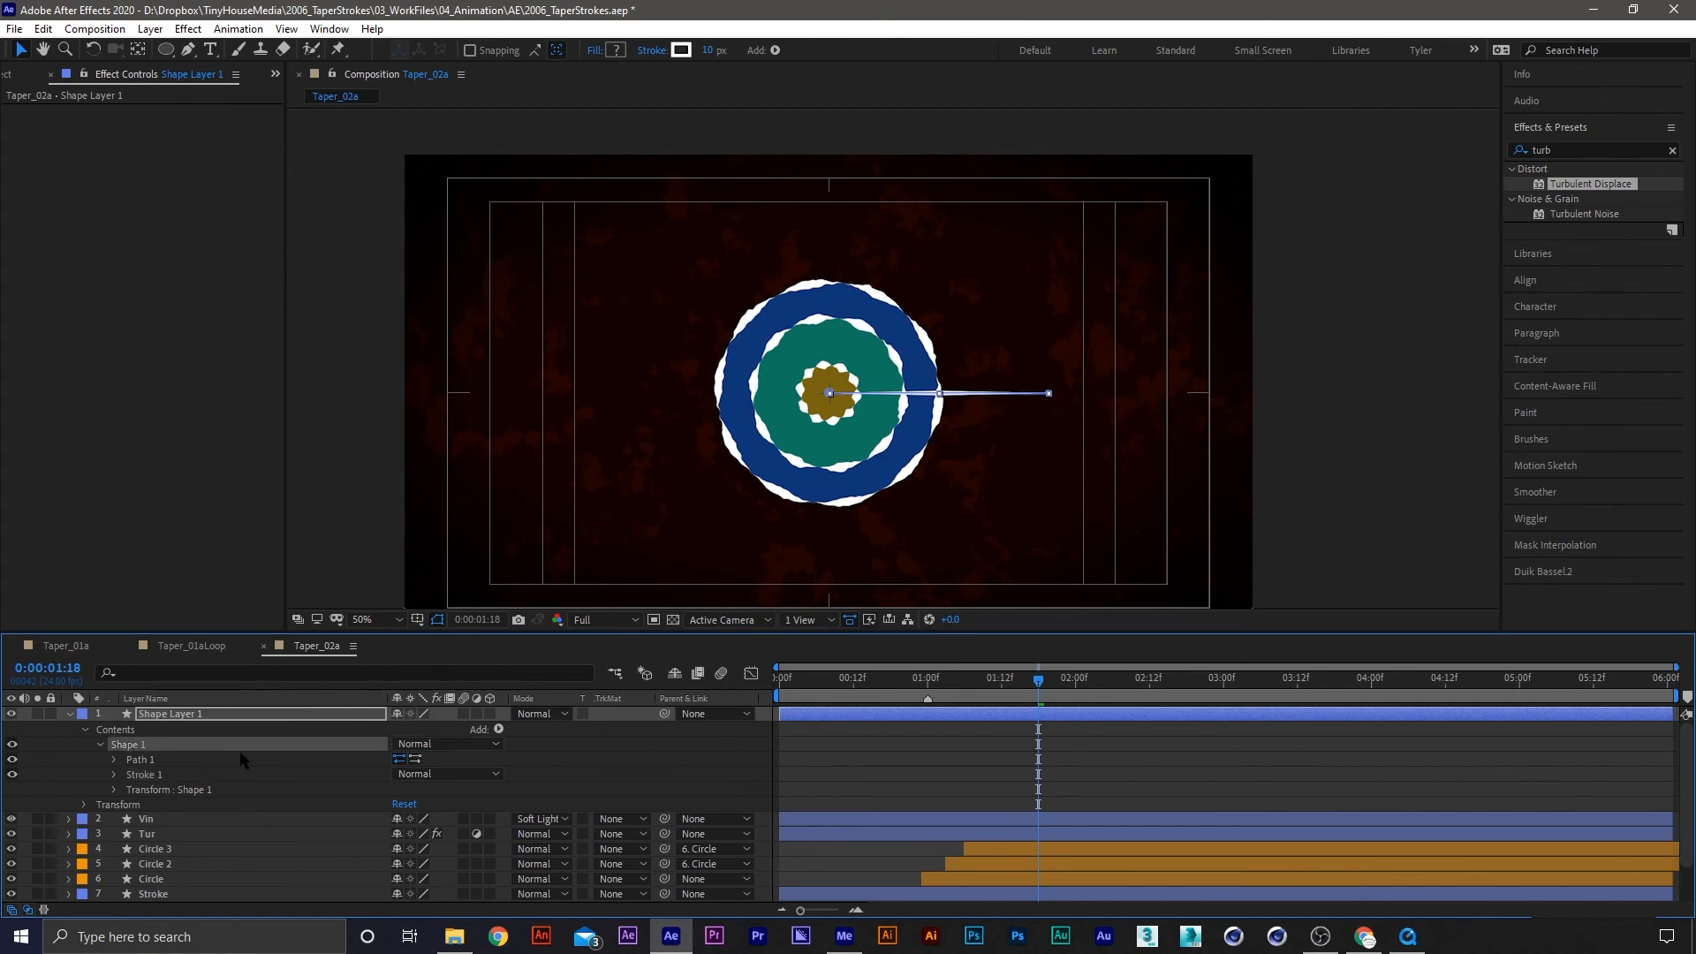
left_click(498, 730)
left_click(565, 628)
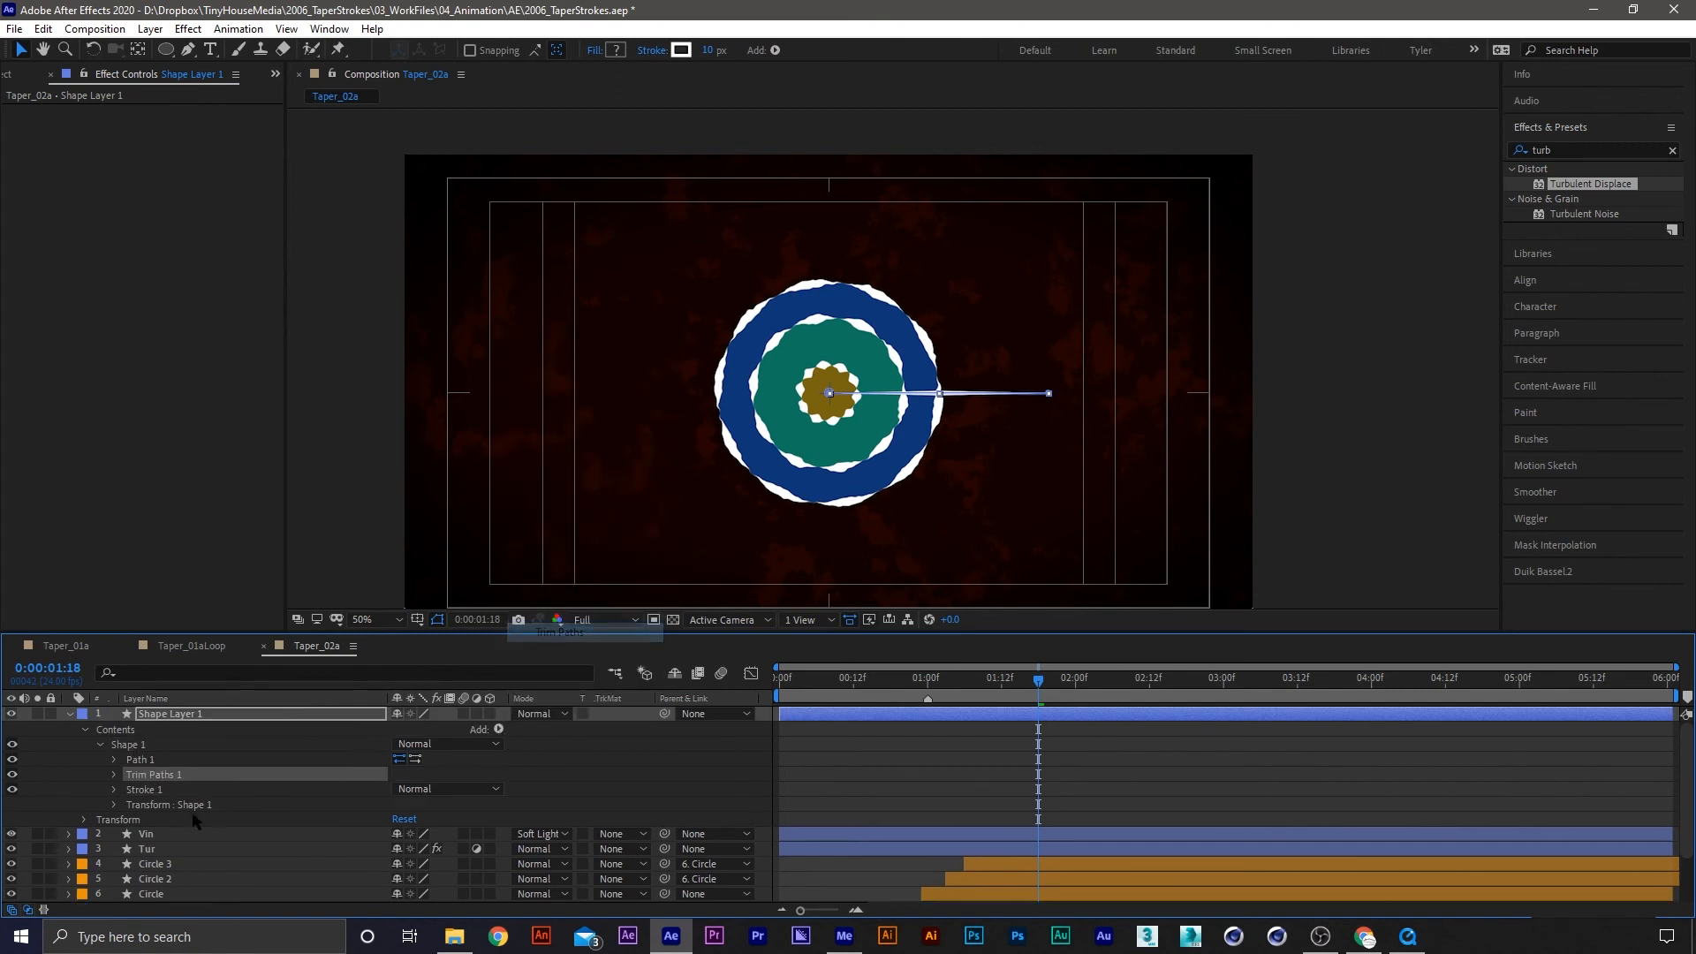
Keyframe the Trim Paths Start and End at 0:00:01:18, with a second pair of keyframes at 0:00:02:01
left_click(114, 775)
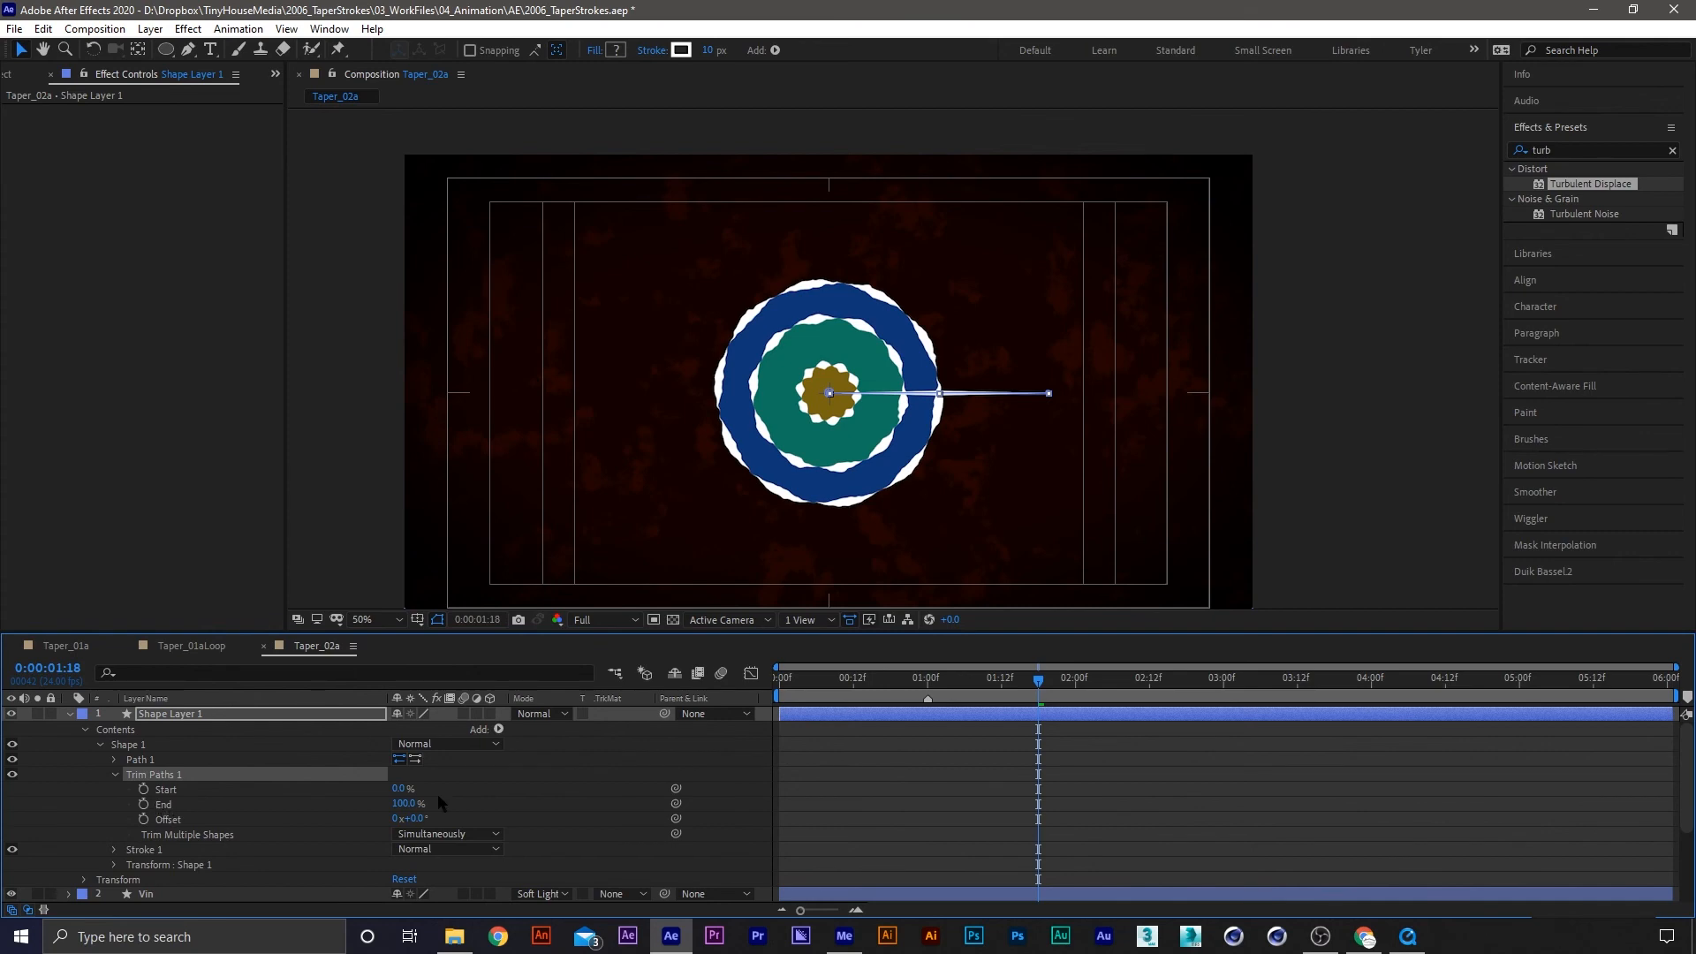
left_click(143, 789)
left_click(143, 804)
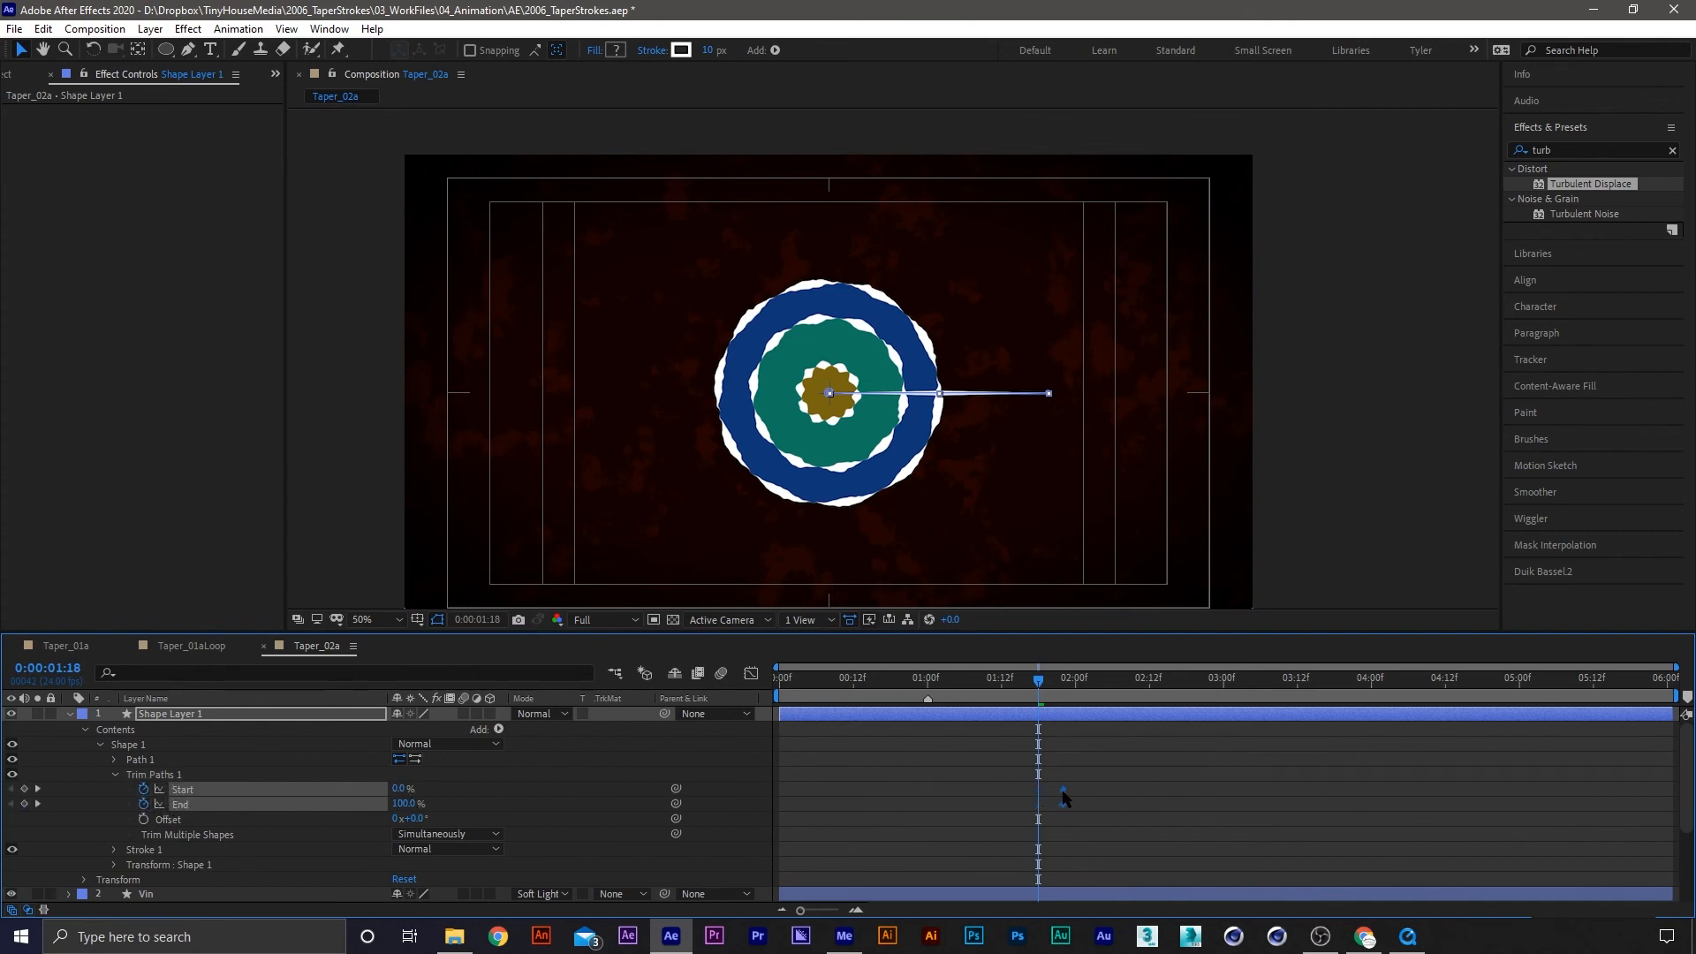
left_click_drag(1064, 797, 1079, 797)
left_click(38, 788)
left_click(593, 759)
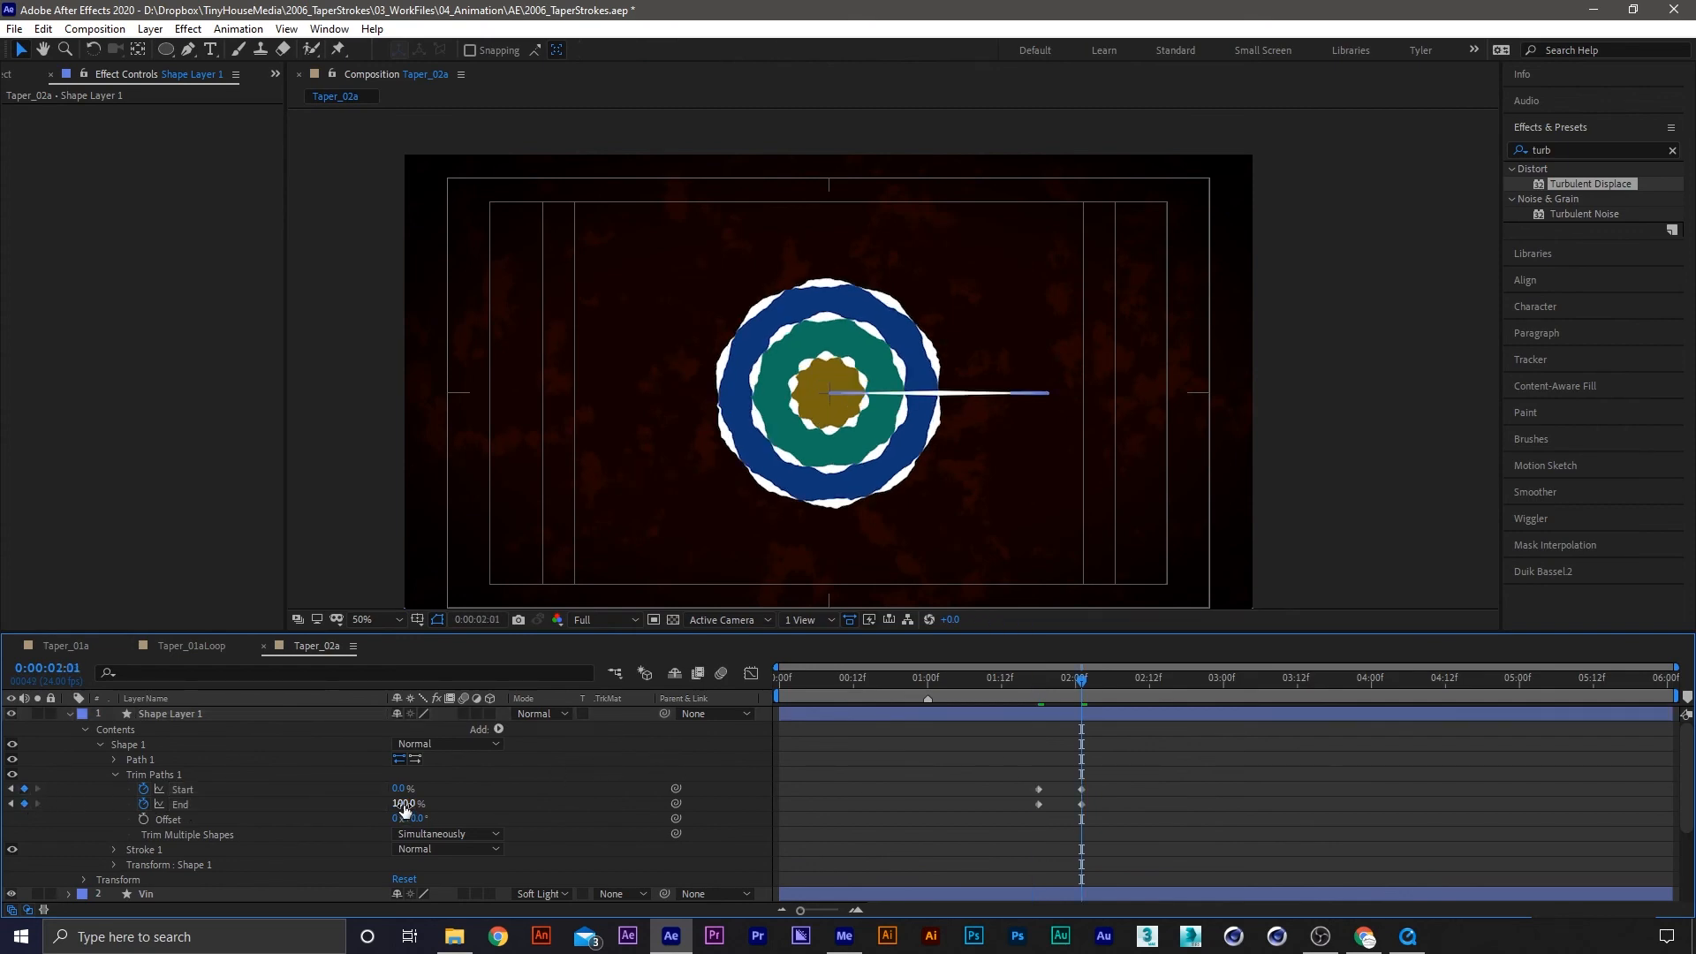
Lower the Trim Paths End value at the 0:00:01:18 keyframe so the line grows outward from the centre
key("j")
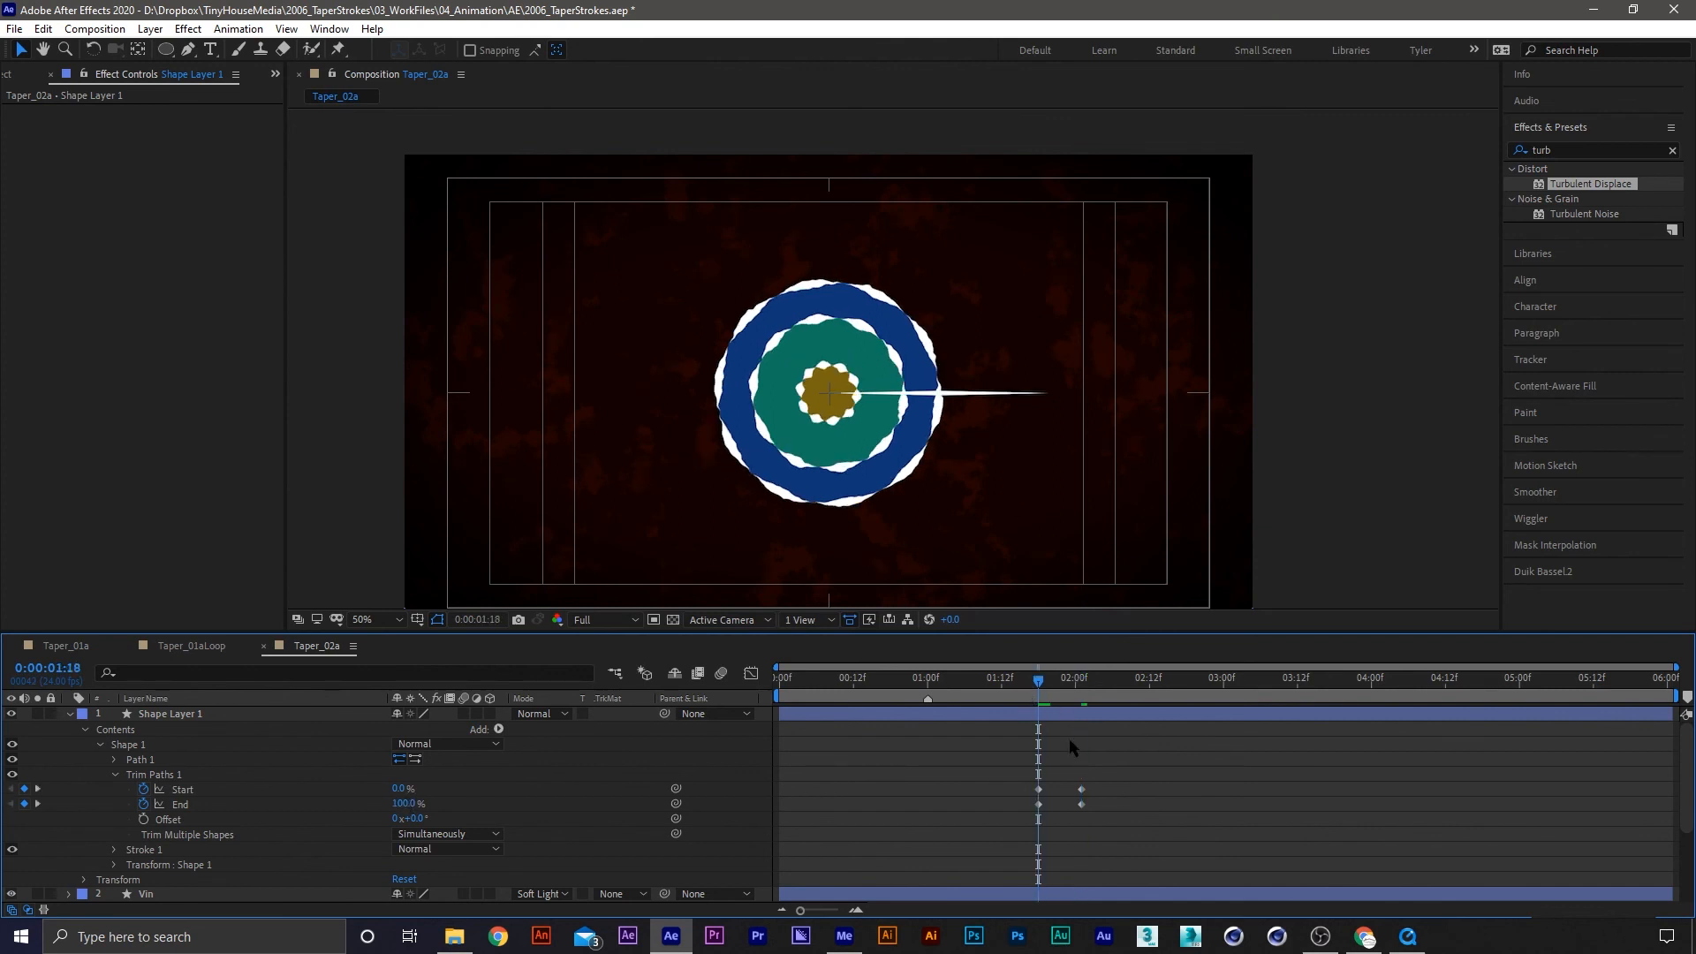
left_click_drag(407, 805, 279, 811)
mouse_move(1072, 685)
left_mouse_down()
mouse_move(1052, 688)
mouse_move(1083, 688)
left_mouse_up()
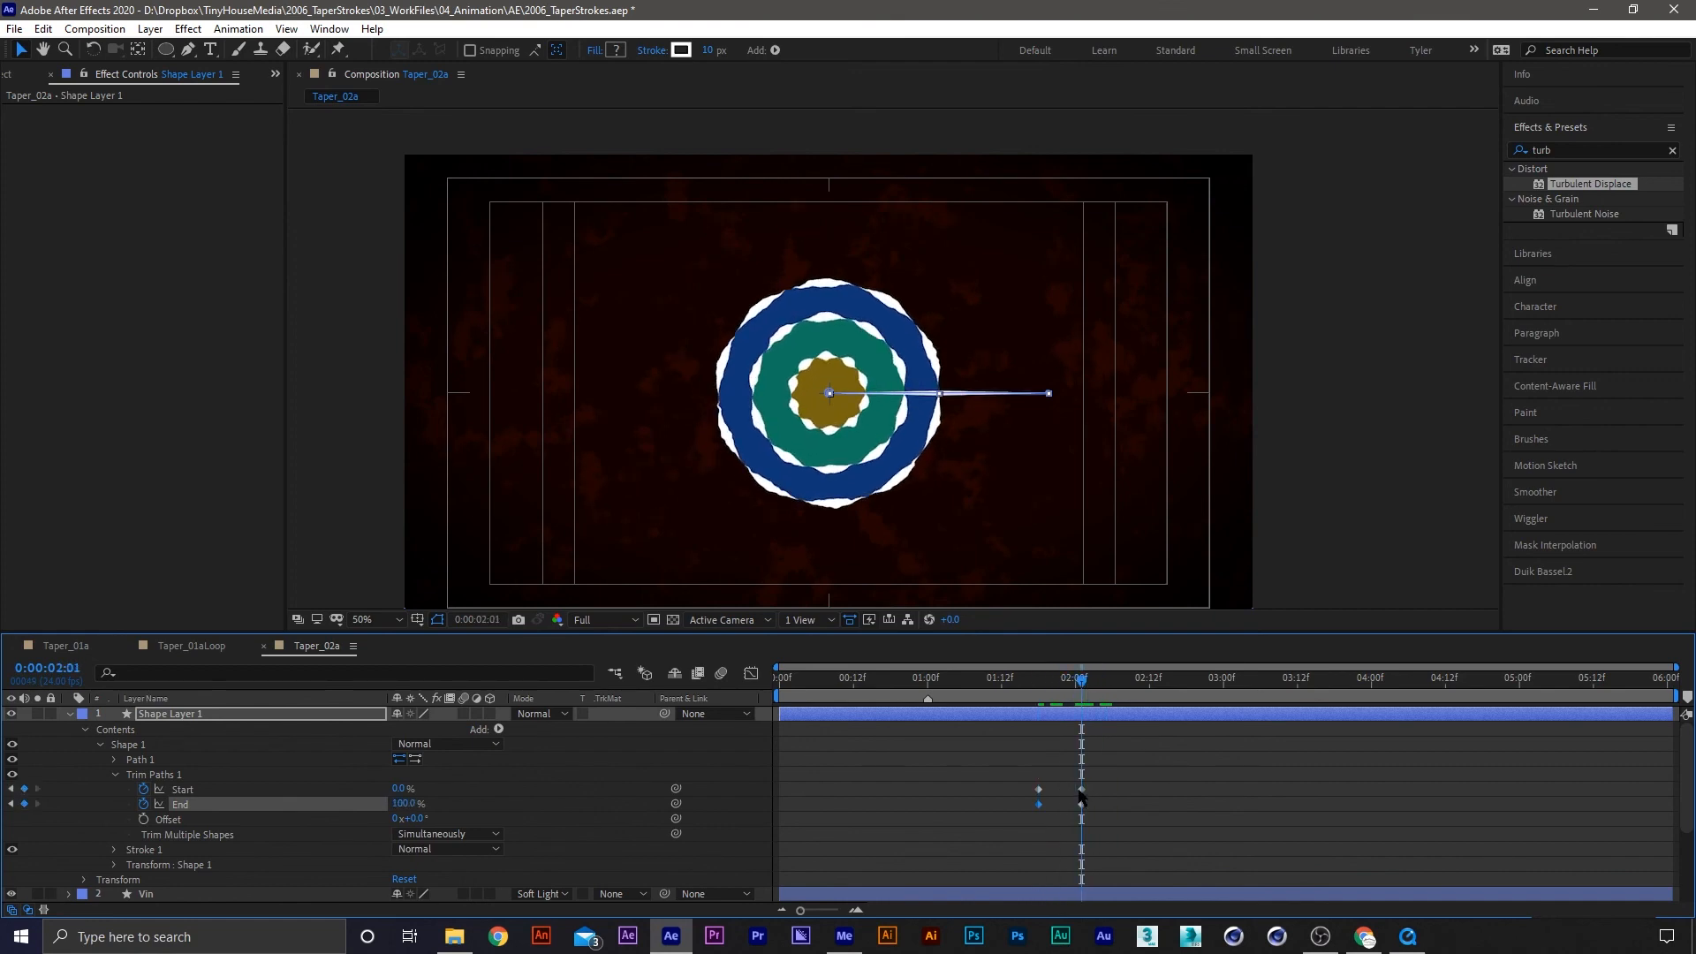
Offset the Trim Paths Start keyframes behind the End keyframes, with the last at 0:00:02:04, and set Start to 100% there
mouse_move(1081, 789)
left_mouse_down()
mouse_move(1099, 789)
mouse_move(1064, 789)
left_mouse_up()
key("k")
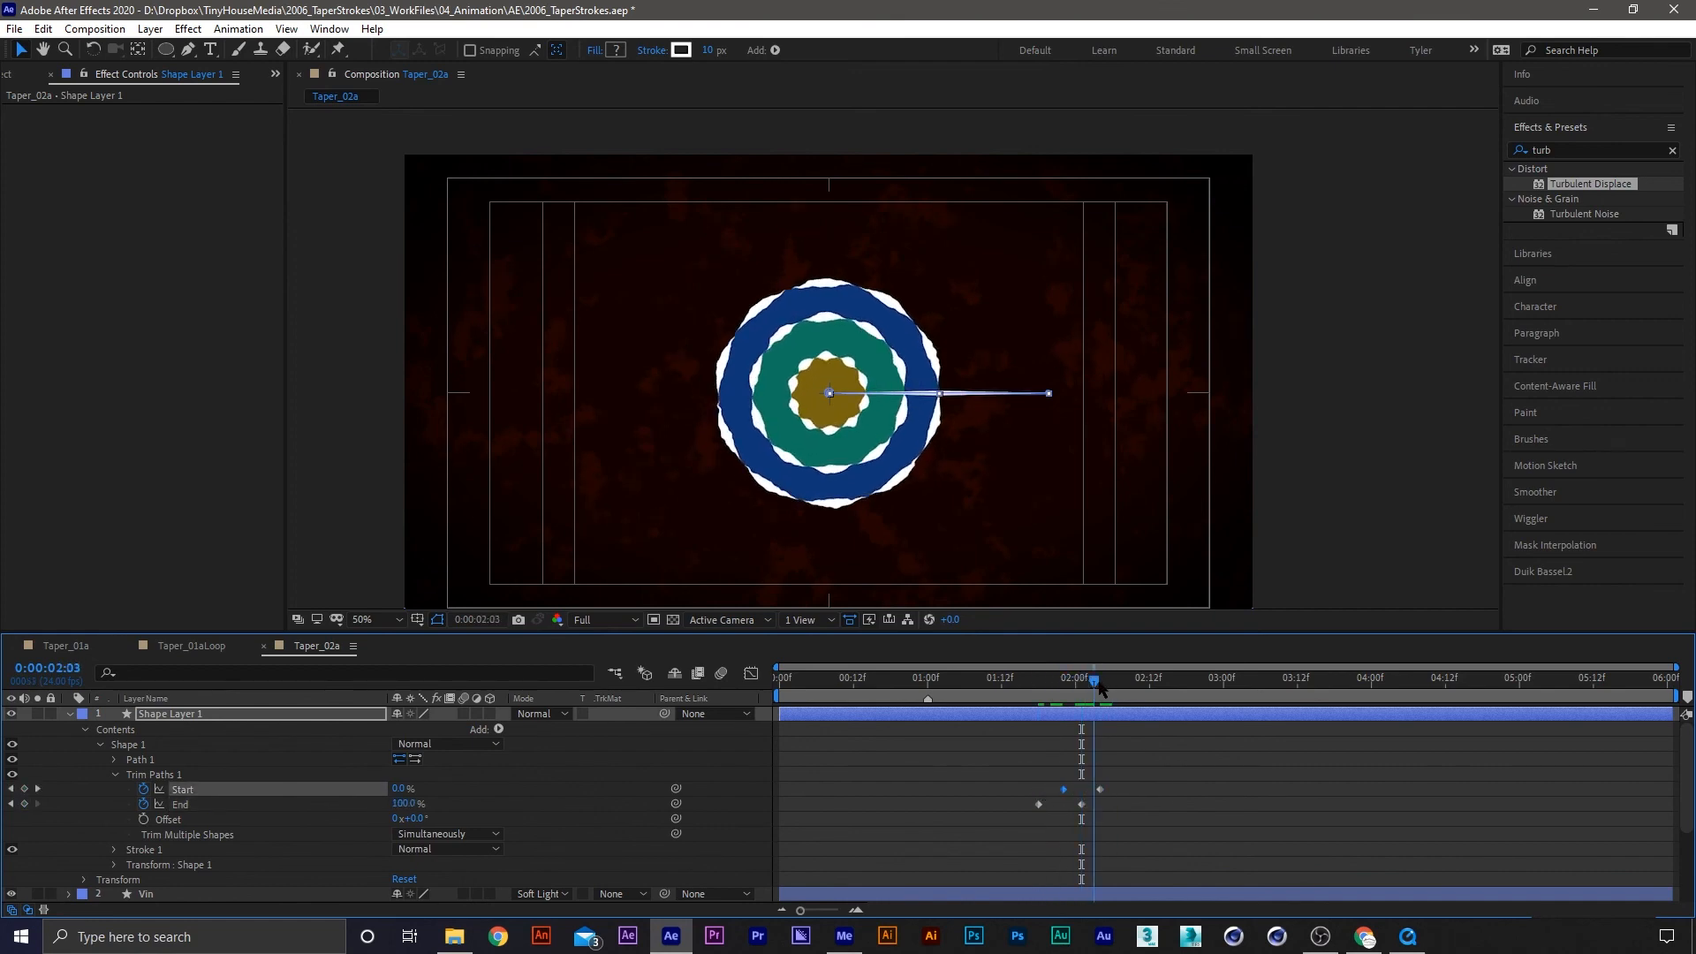
left_click_drag(408, 788, 522, 792)
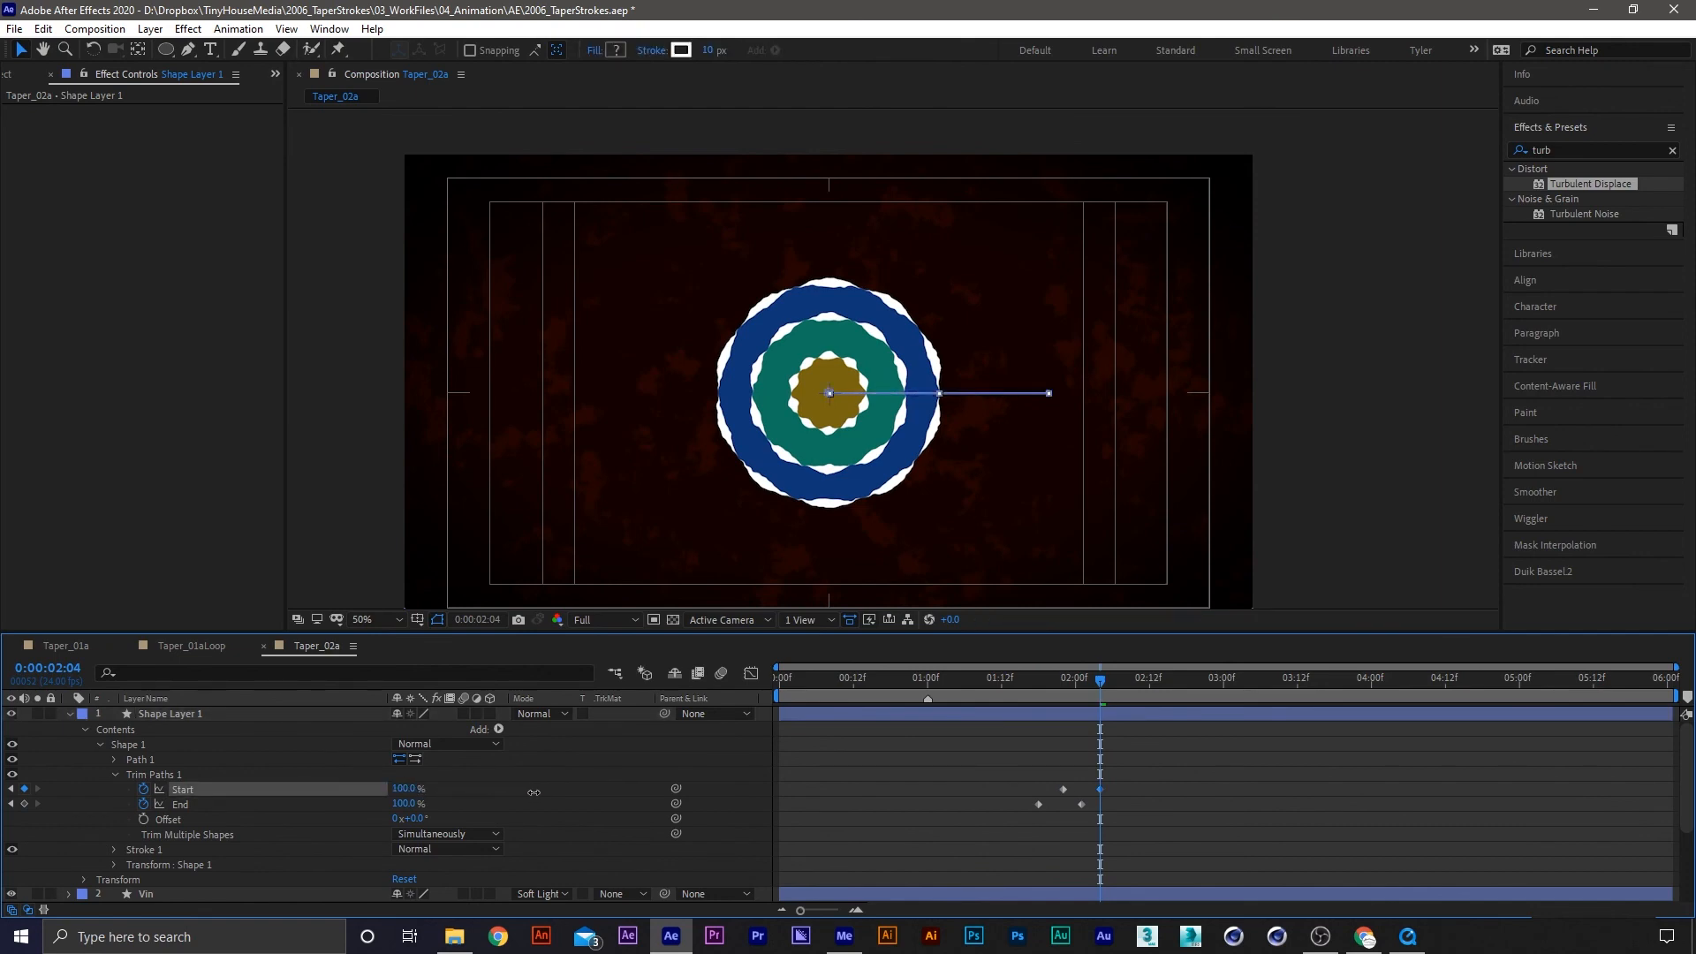
left_click(1175, 804)
mouse_move(1099, 680)
left_mouse_down()
mouse_move(1015, 693)
mouse_move(1056, 689)
left_mouse_up()
Rename Shape Layer 1 as Line and move it below the Stroke layer
key("u")
left_click(176, 715)
key("Return")
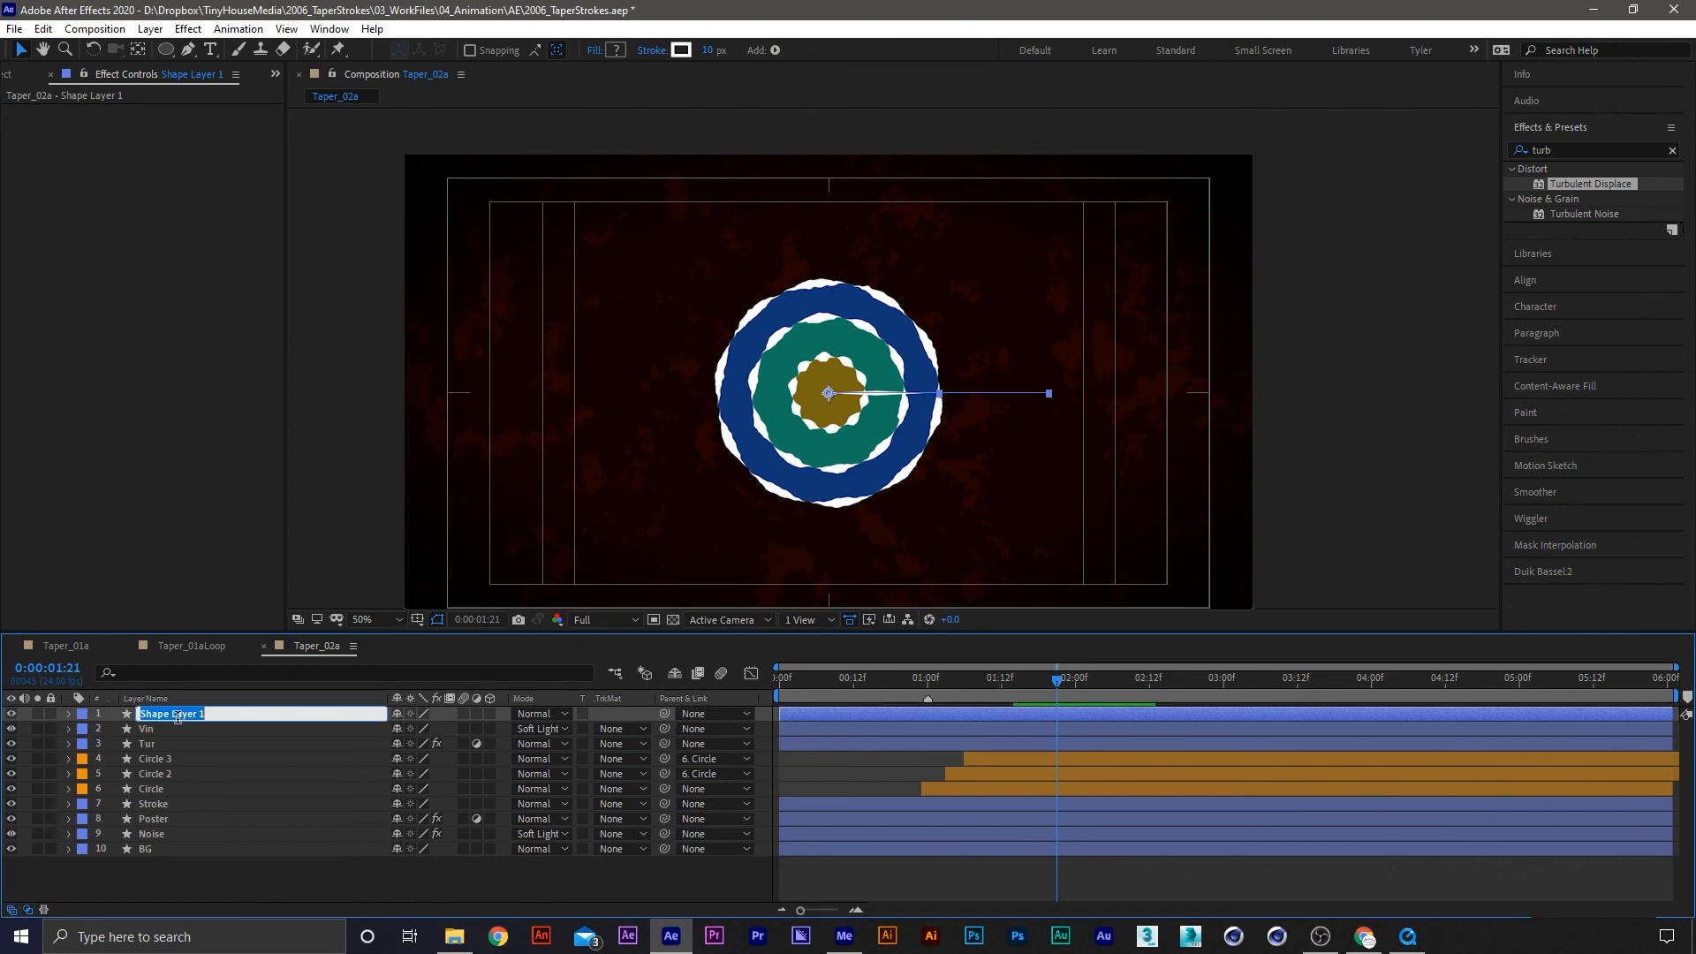
type("L")
key("Return")
key("Page_Down")
key("Page_Down")
key("Page_Down")
left_click_drag(190, 716, 200, 812)
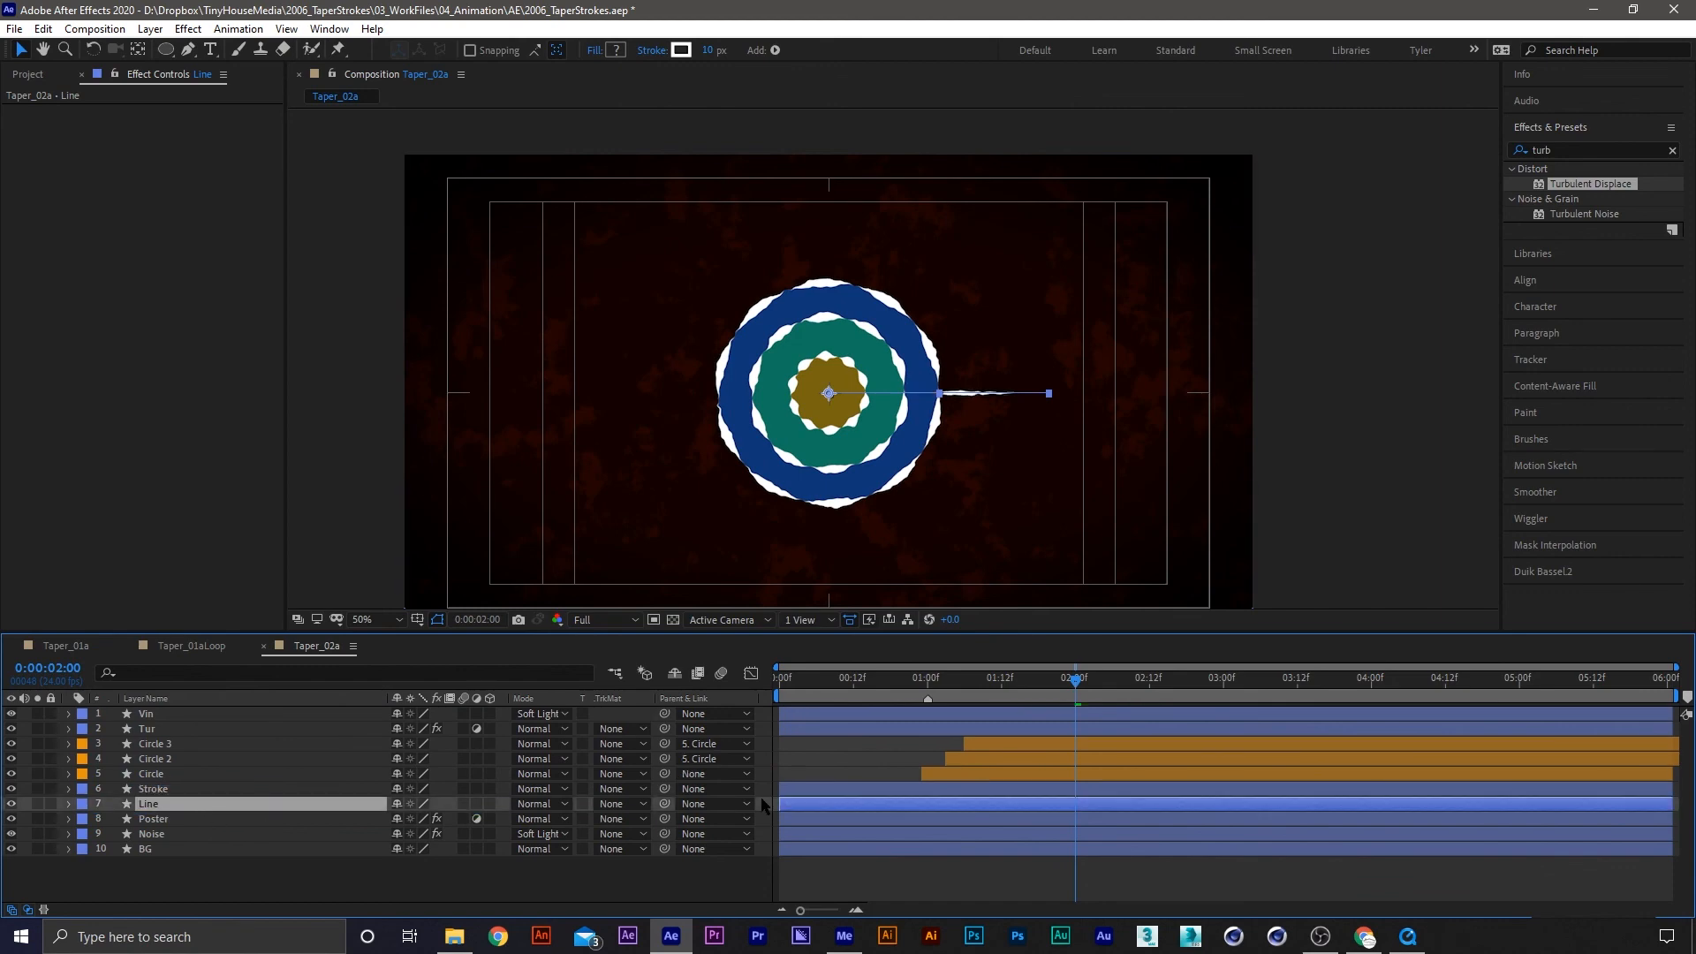
key("Page_Down")
Add a Repeater to the Line layer's Shape 1 group and place it above Trim Paths 1
left_click(68, 804)
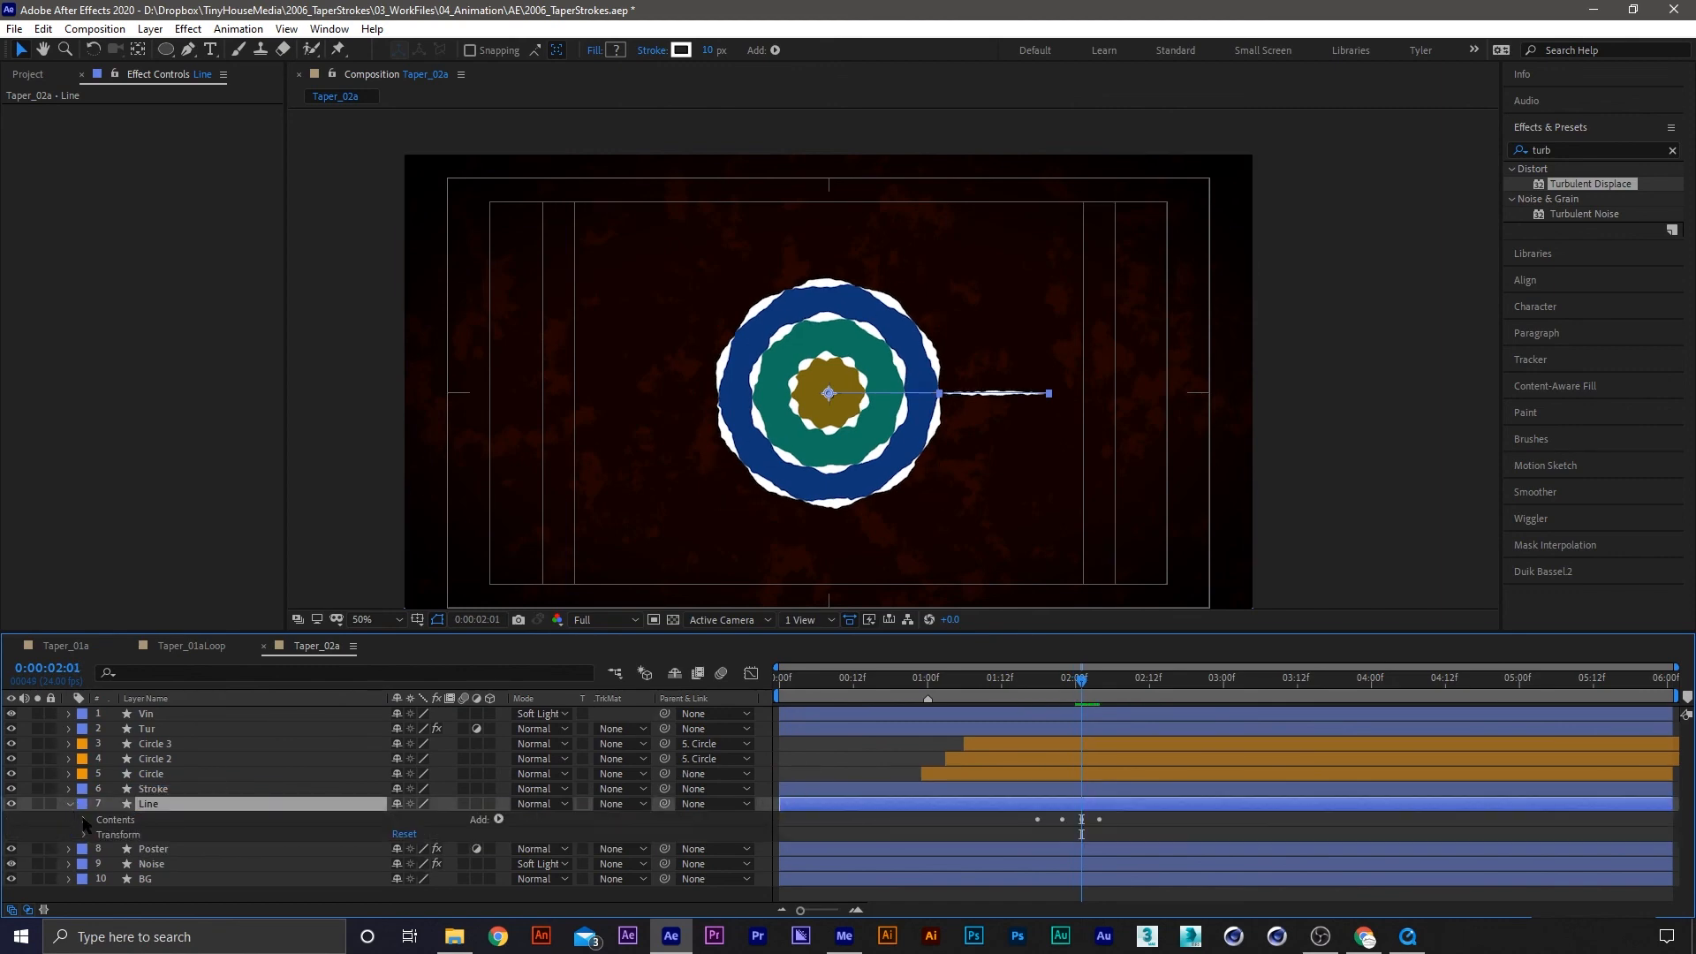
left_click(85, 820)
left_click(99, 834)
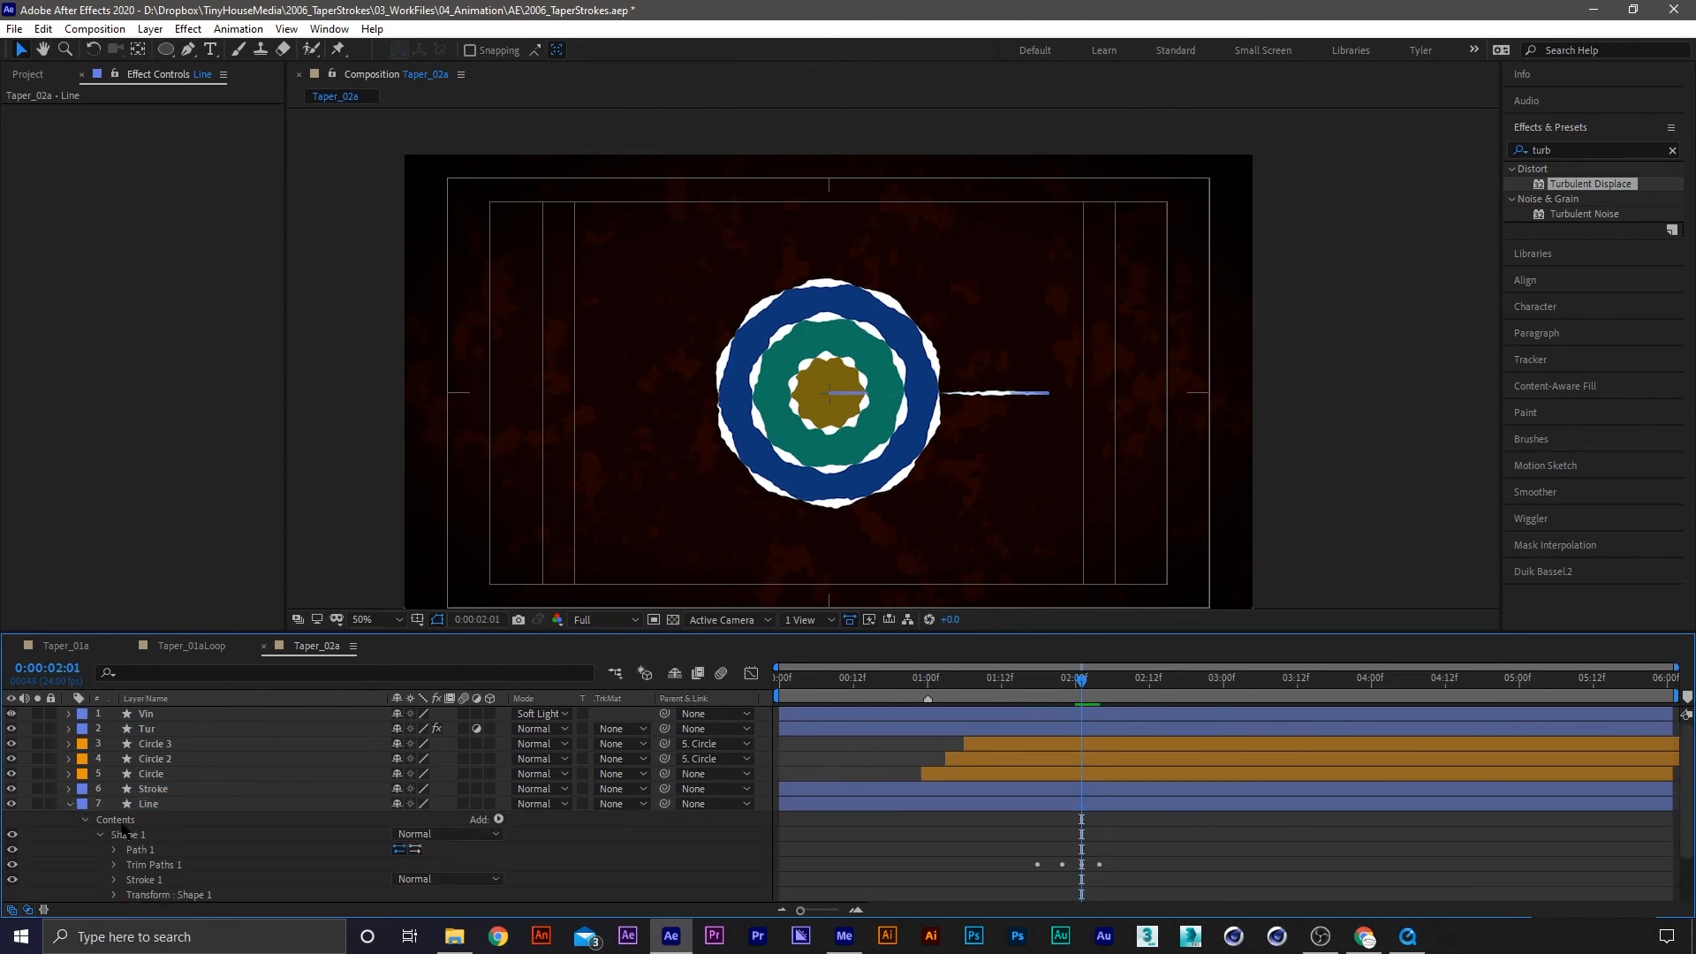
left_click(128, 834)
scroll(242, 807, "down", 1)
left_click(498, 773)
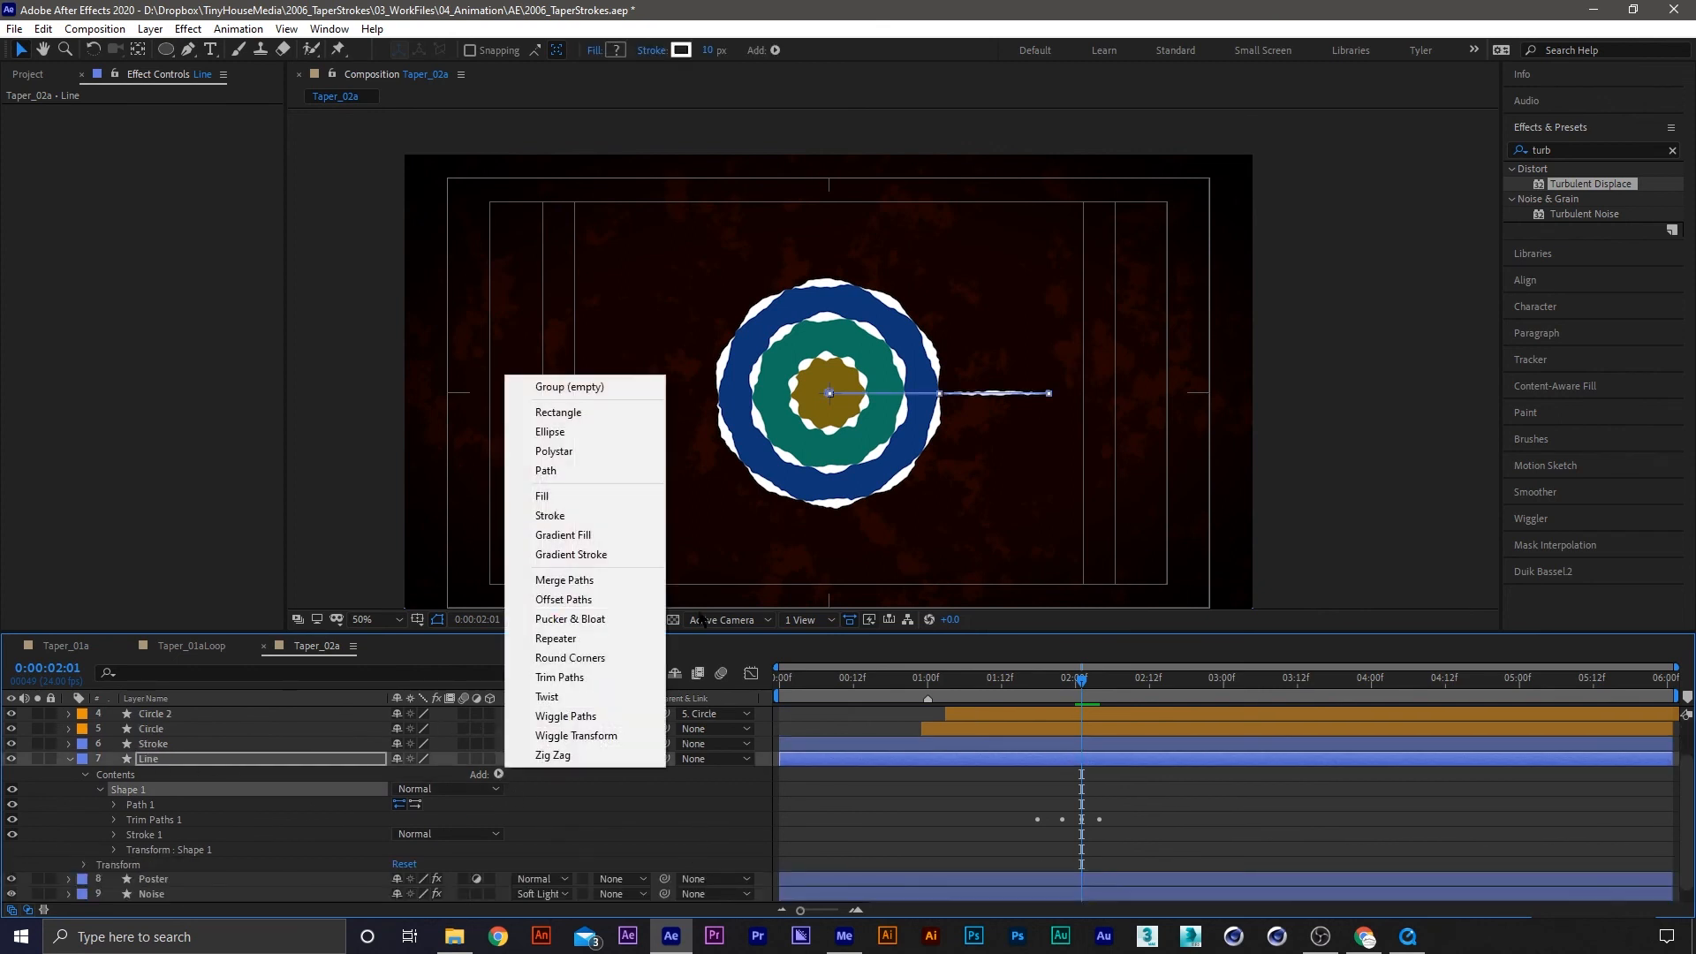
left_click(591, 645)
scroll(184, 784, "down", 1)
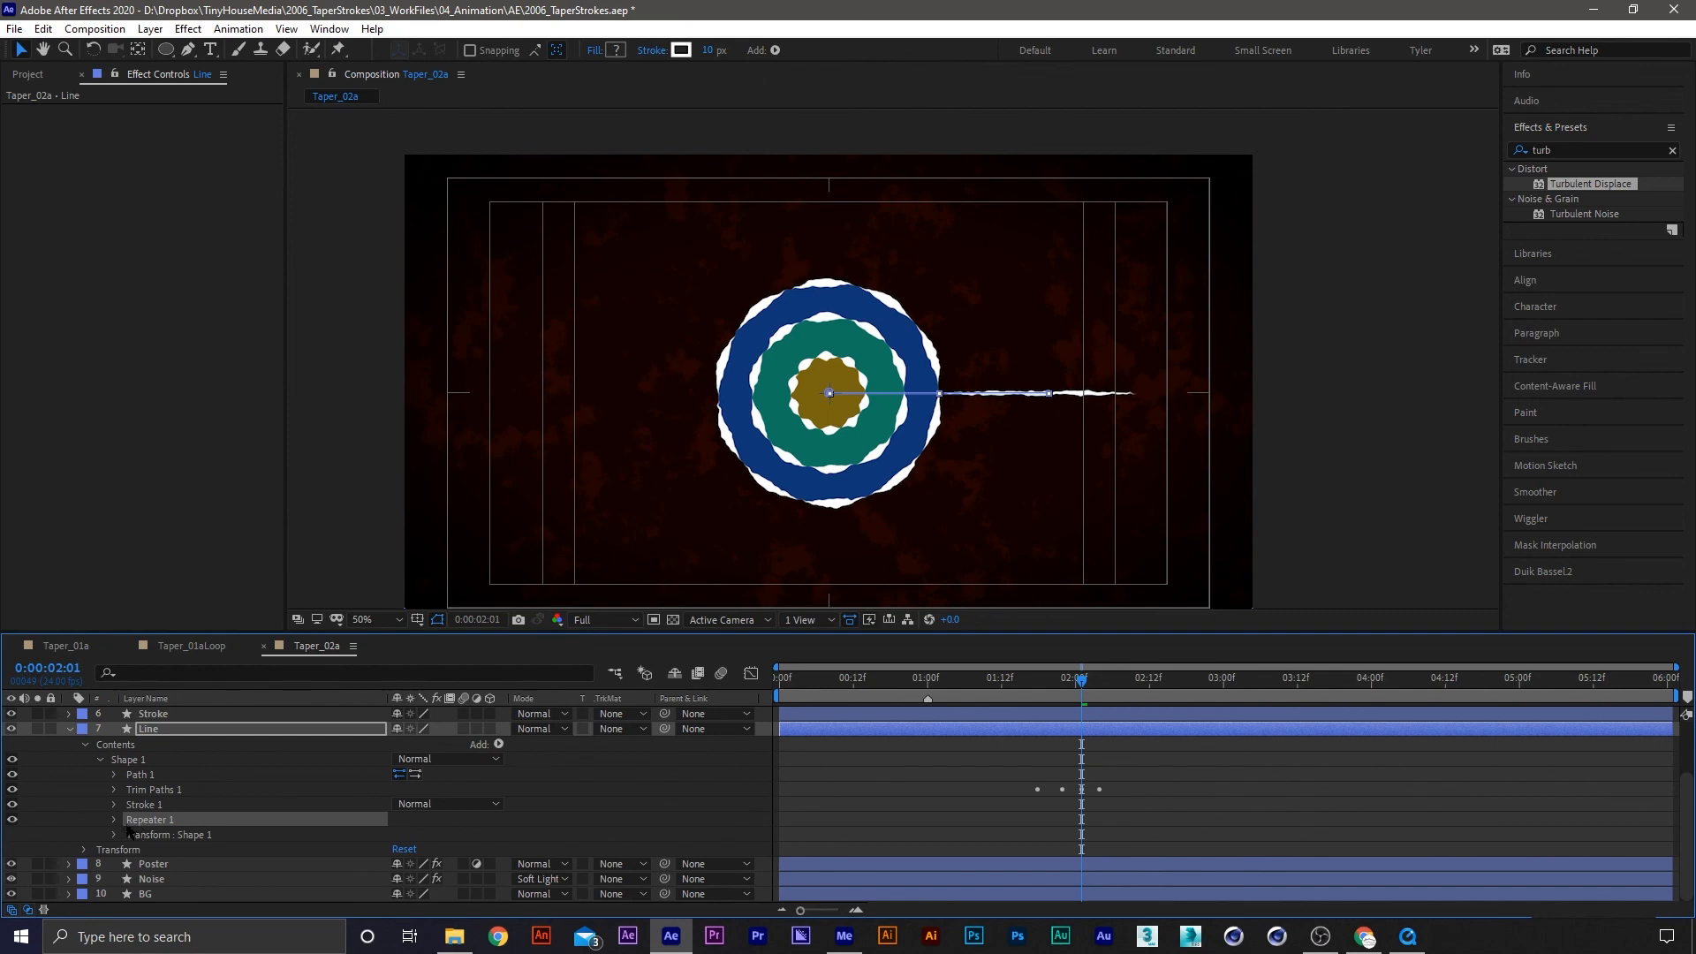
left_click_drag(141, 823, 158, 783)
Try offsetting the Repeater copies vertically through the Repeater's transform Position, and undo the change
left_click(115, 790)
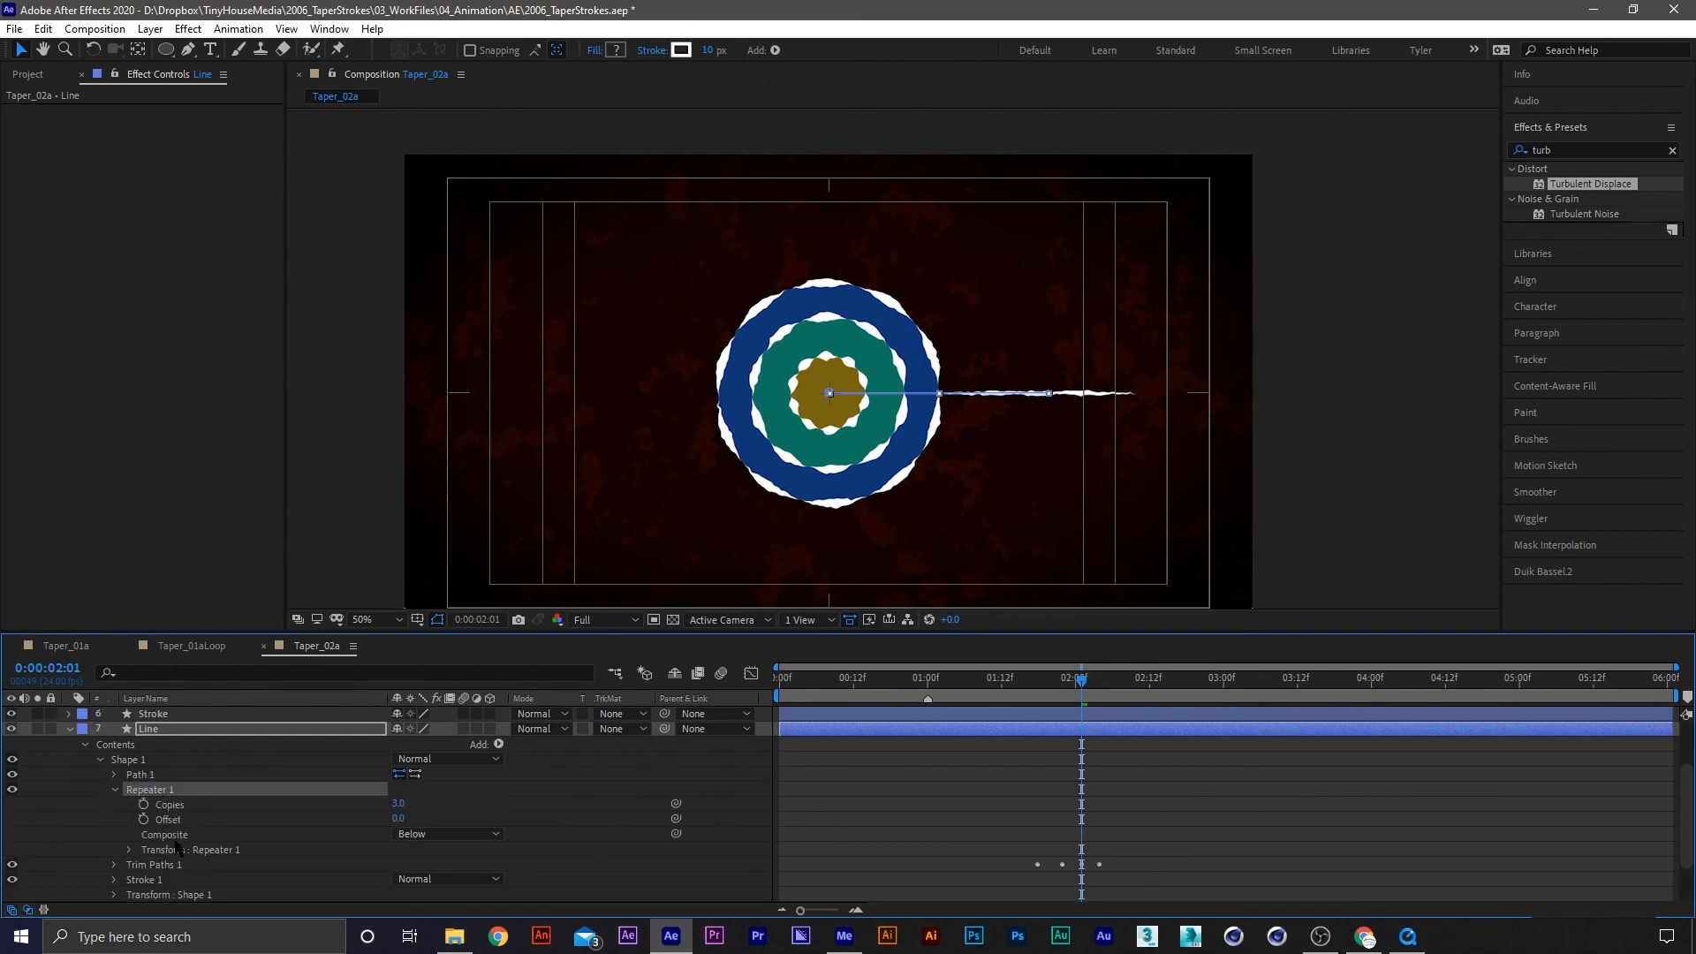
scroll(138, 813, "down", 1)
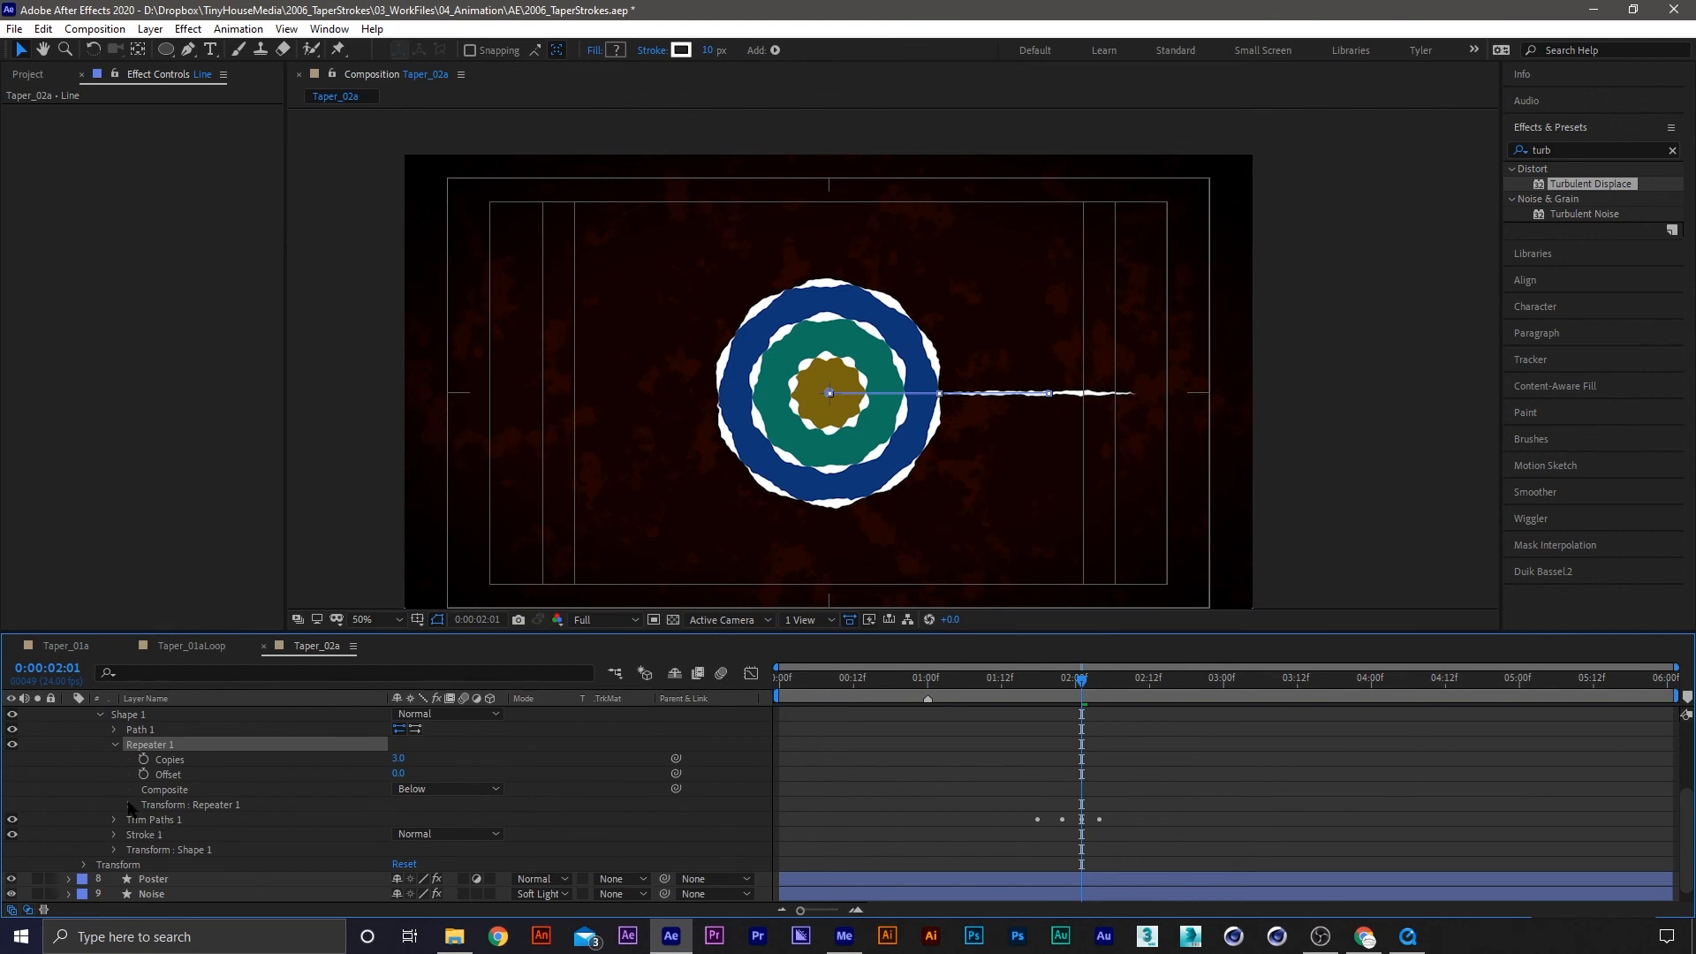
left_click(130, 805)
scroll(336, 803, "down", 1)
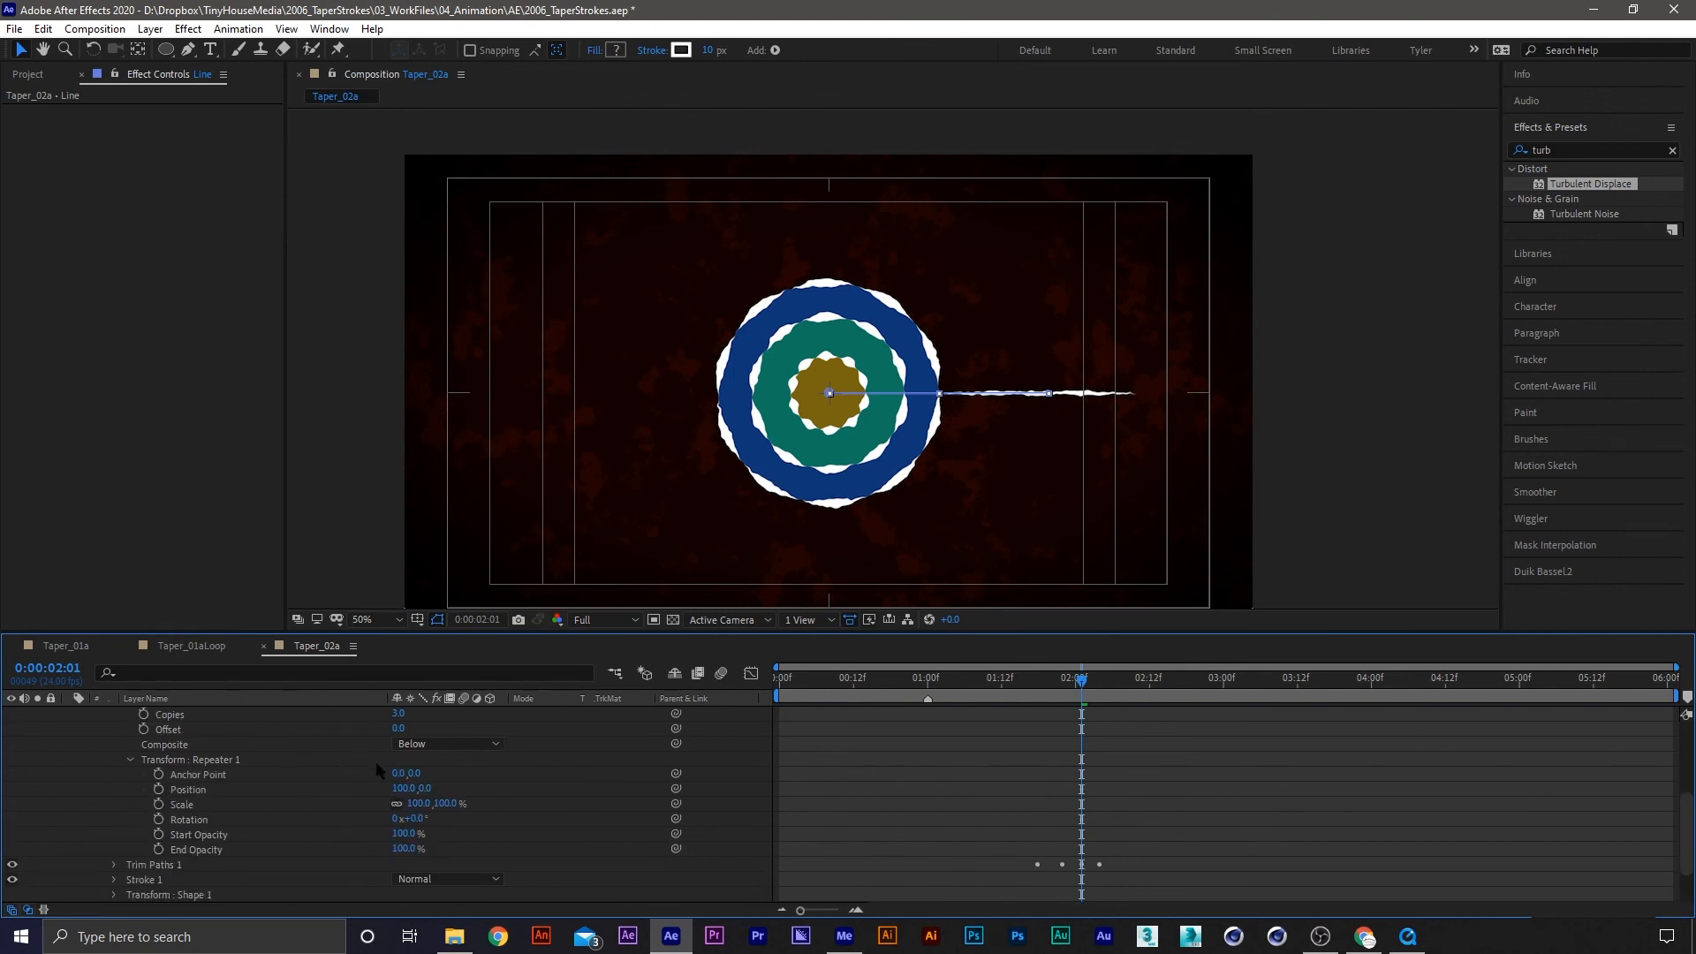
left_click_drag(420, 788, 531, 788)
key("ctrl+z")
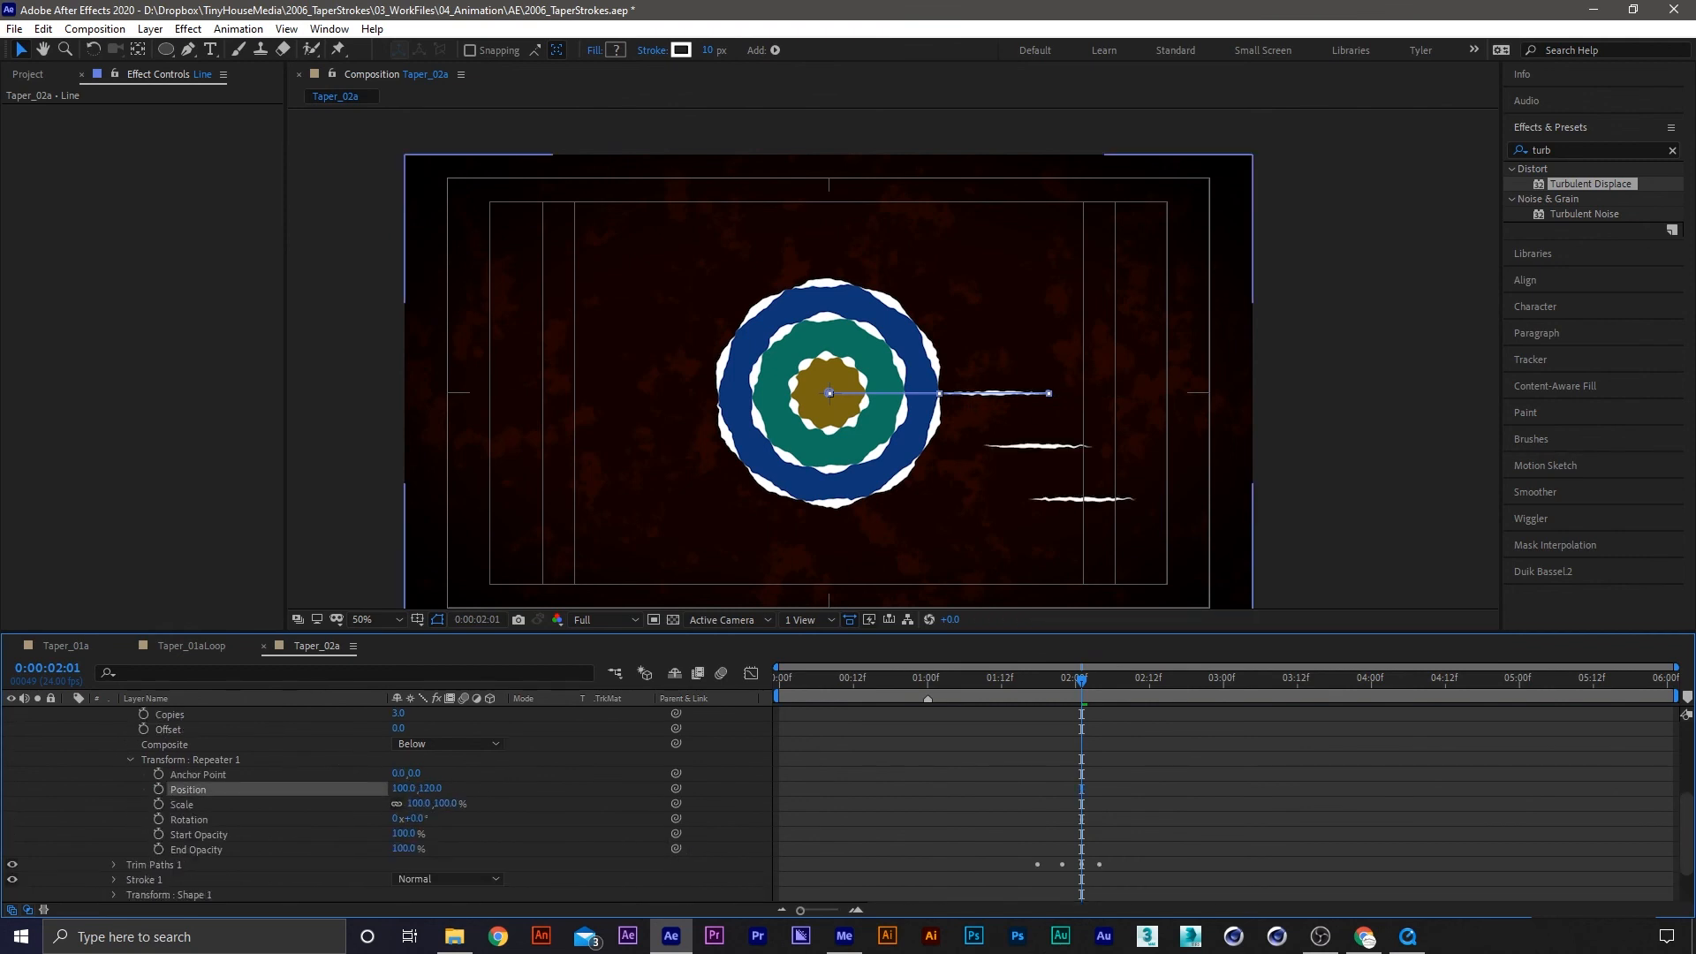
Undo the vertical offset of the Repeater copies and set the Repeater transform's horizontal Position to 0
key("ctrl+z")
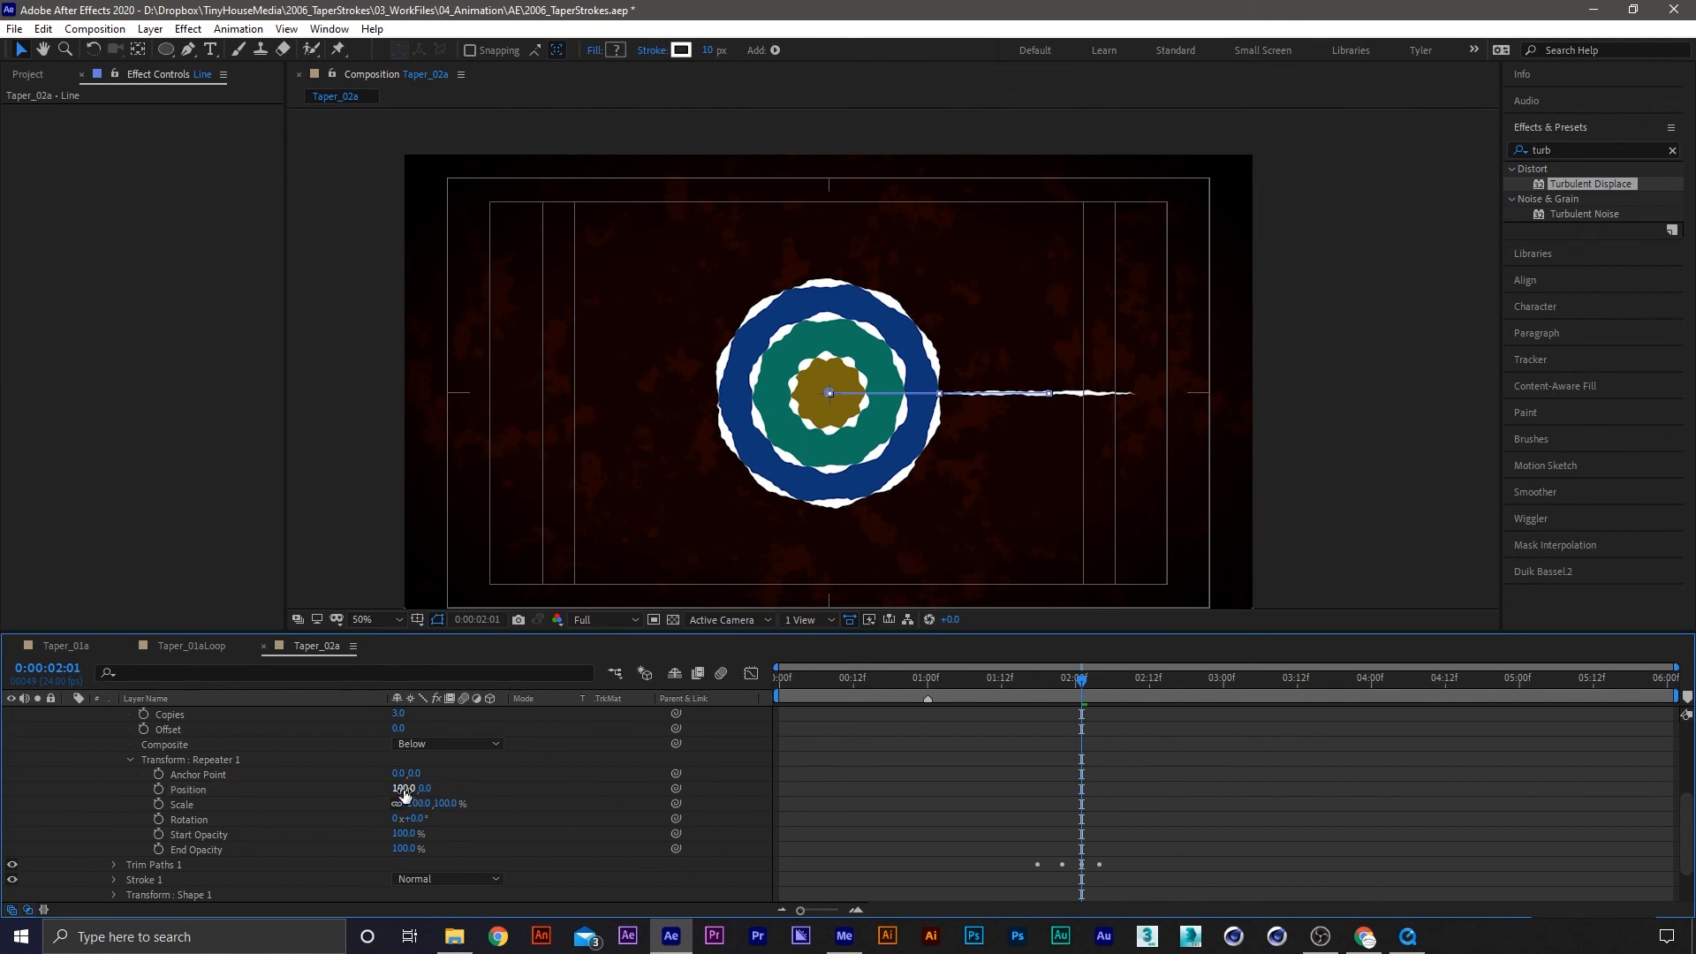
left_click(403, 788)
type("0")
key("Return")
Set the Repeater's transform Rotation to 45° and raise its Copies to 9 so the lines radiate around the circles
mouse_move(412, 818)
left_mouse_down()
mouse_move(506, 821)
mouse_move(422, 819)
left_mouse_up()
left_click(422, 818)
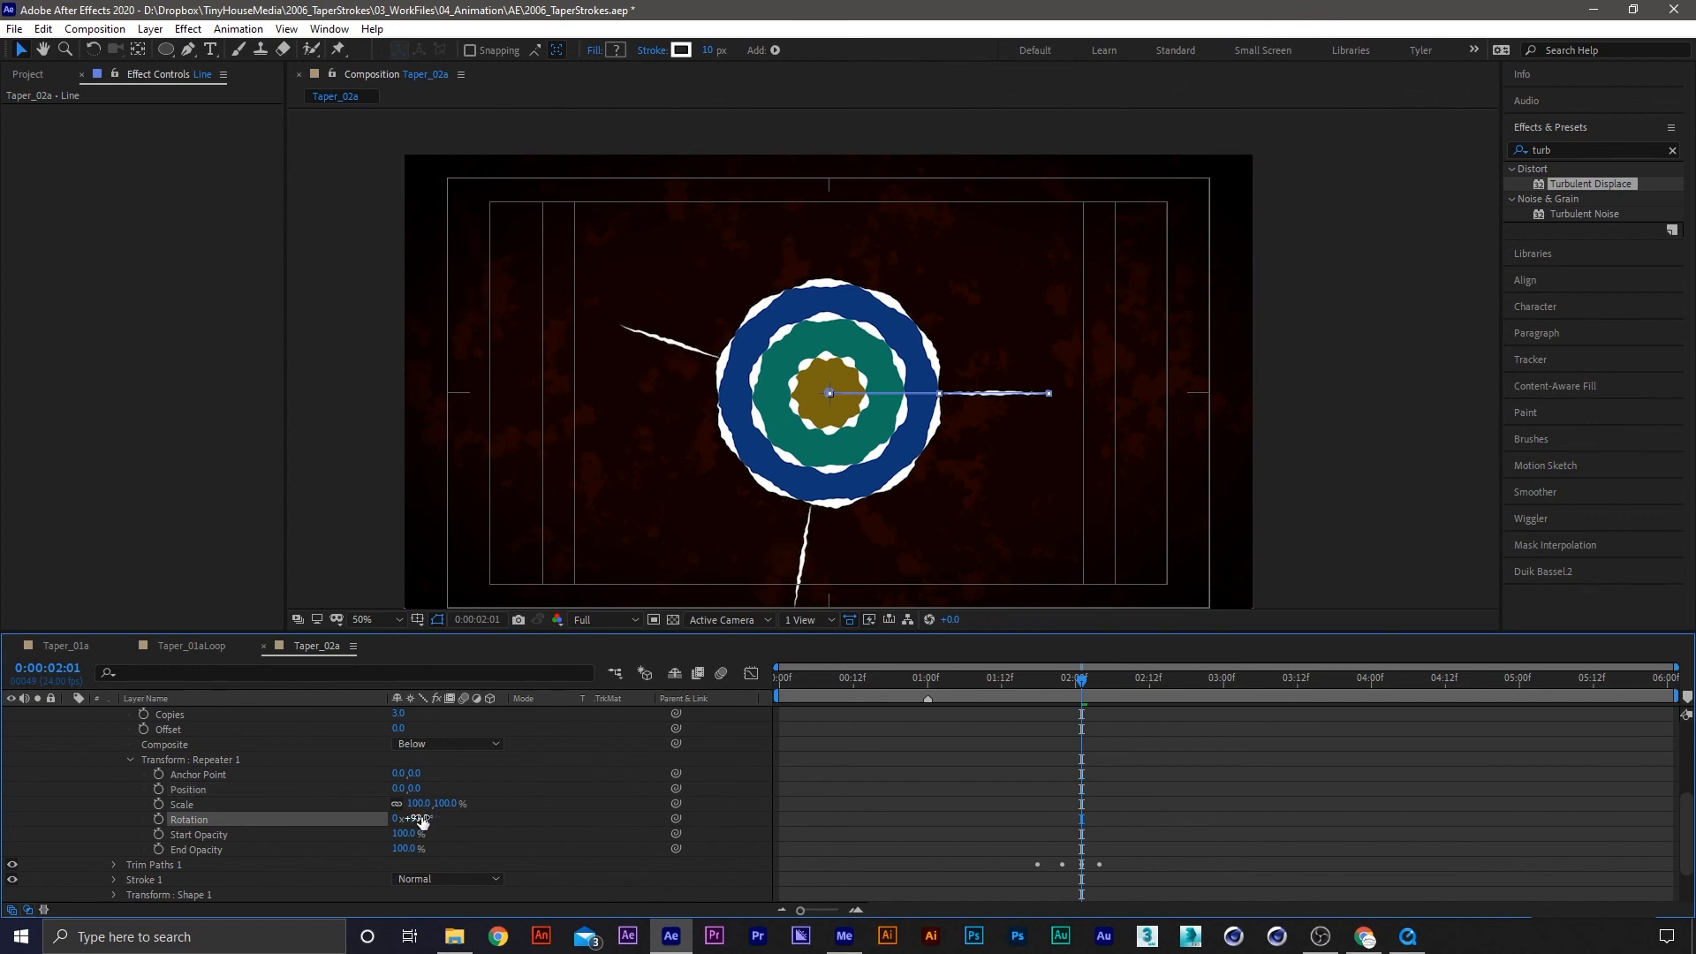
type("45")
key("Return")
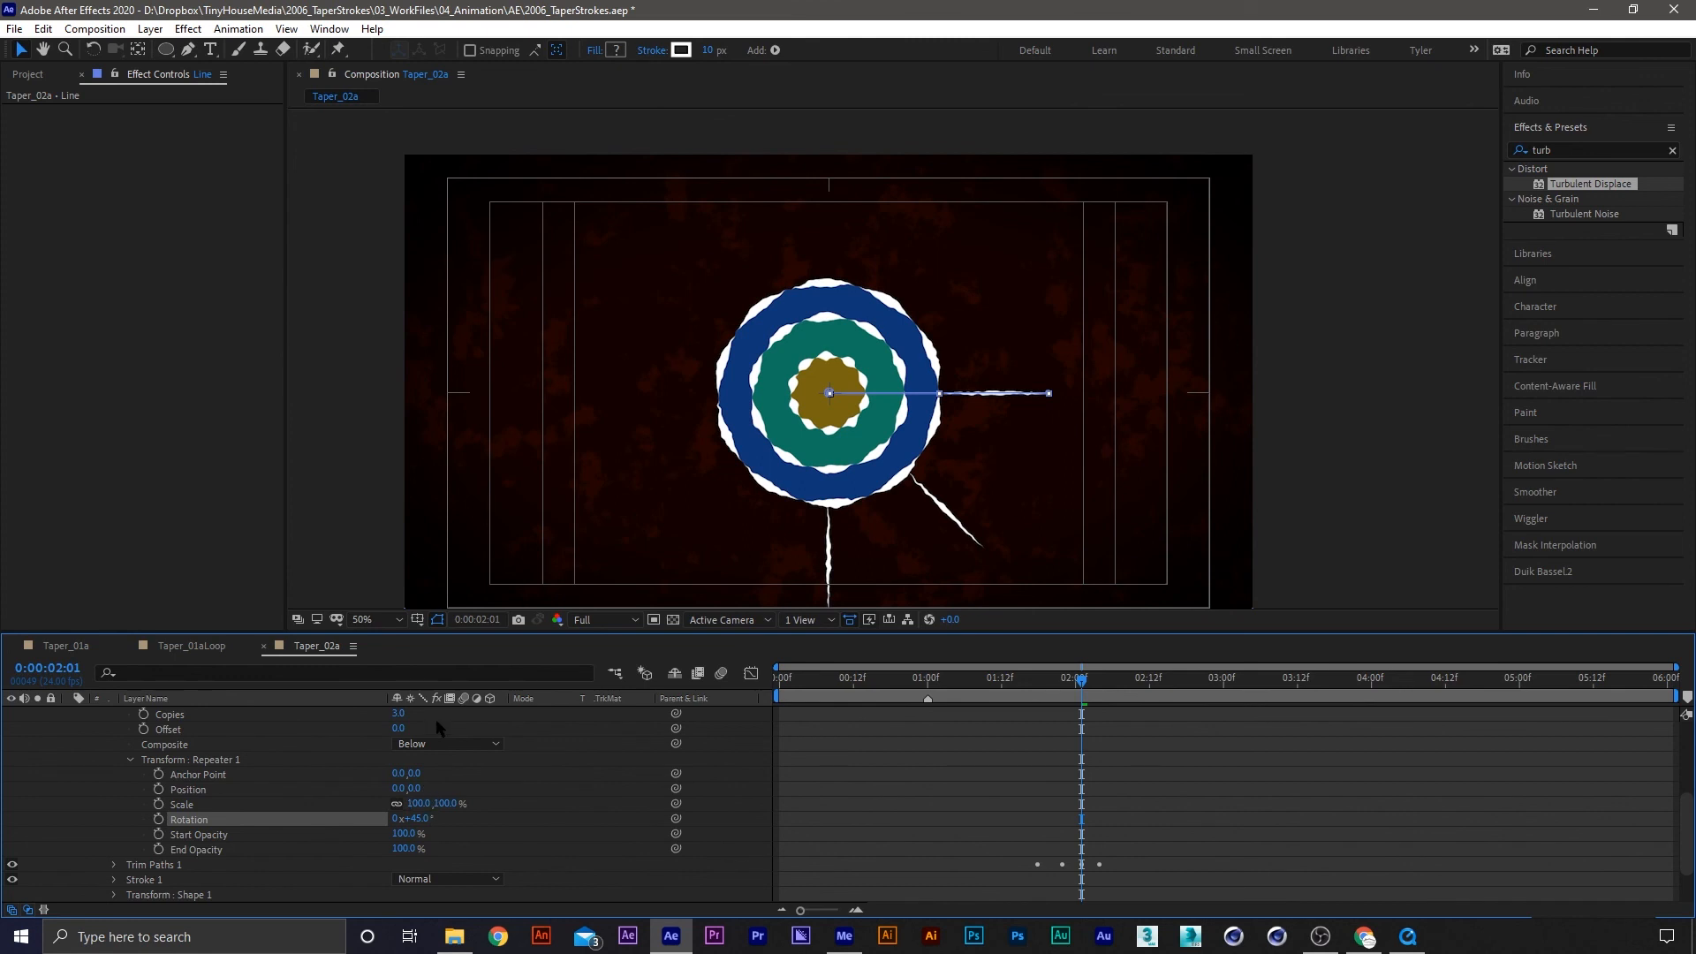
left_click_drag(398, 712, 473, 744)
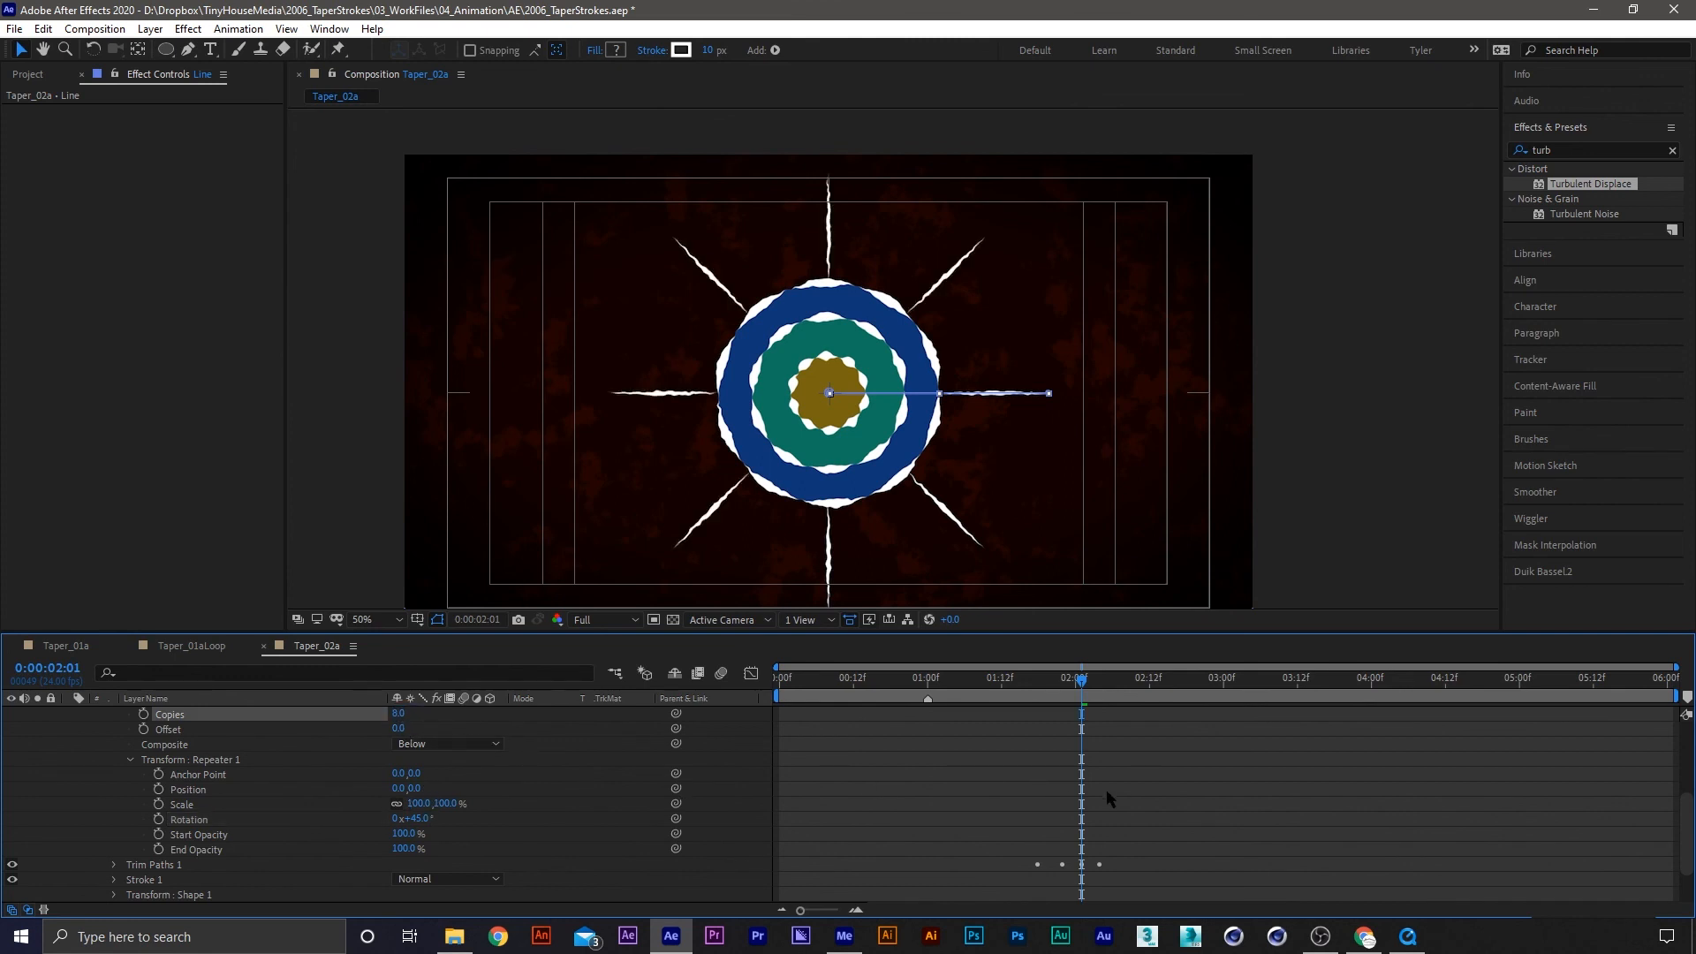
Show the Line layer's keyframes, give the layer the Fuchsia label colour, and preview the burst from about 0:00:01:00
key("u")
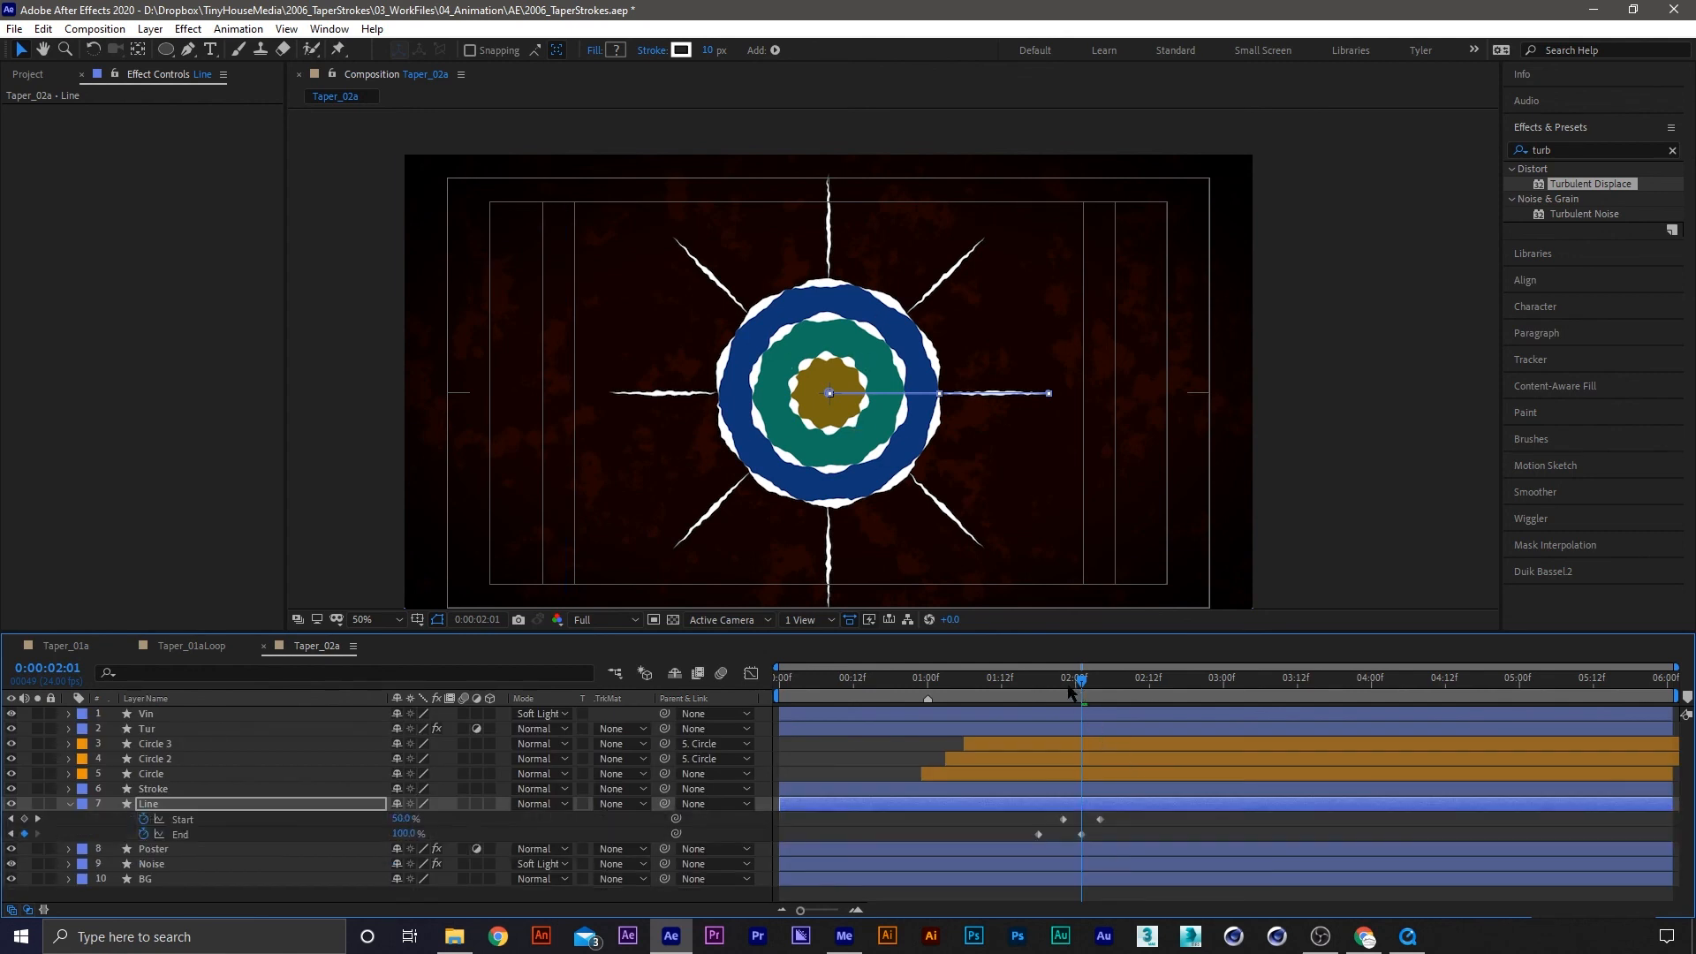
left_click(80, 807)
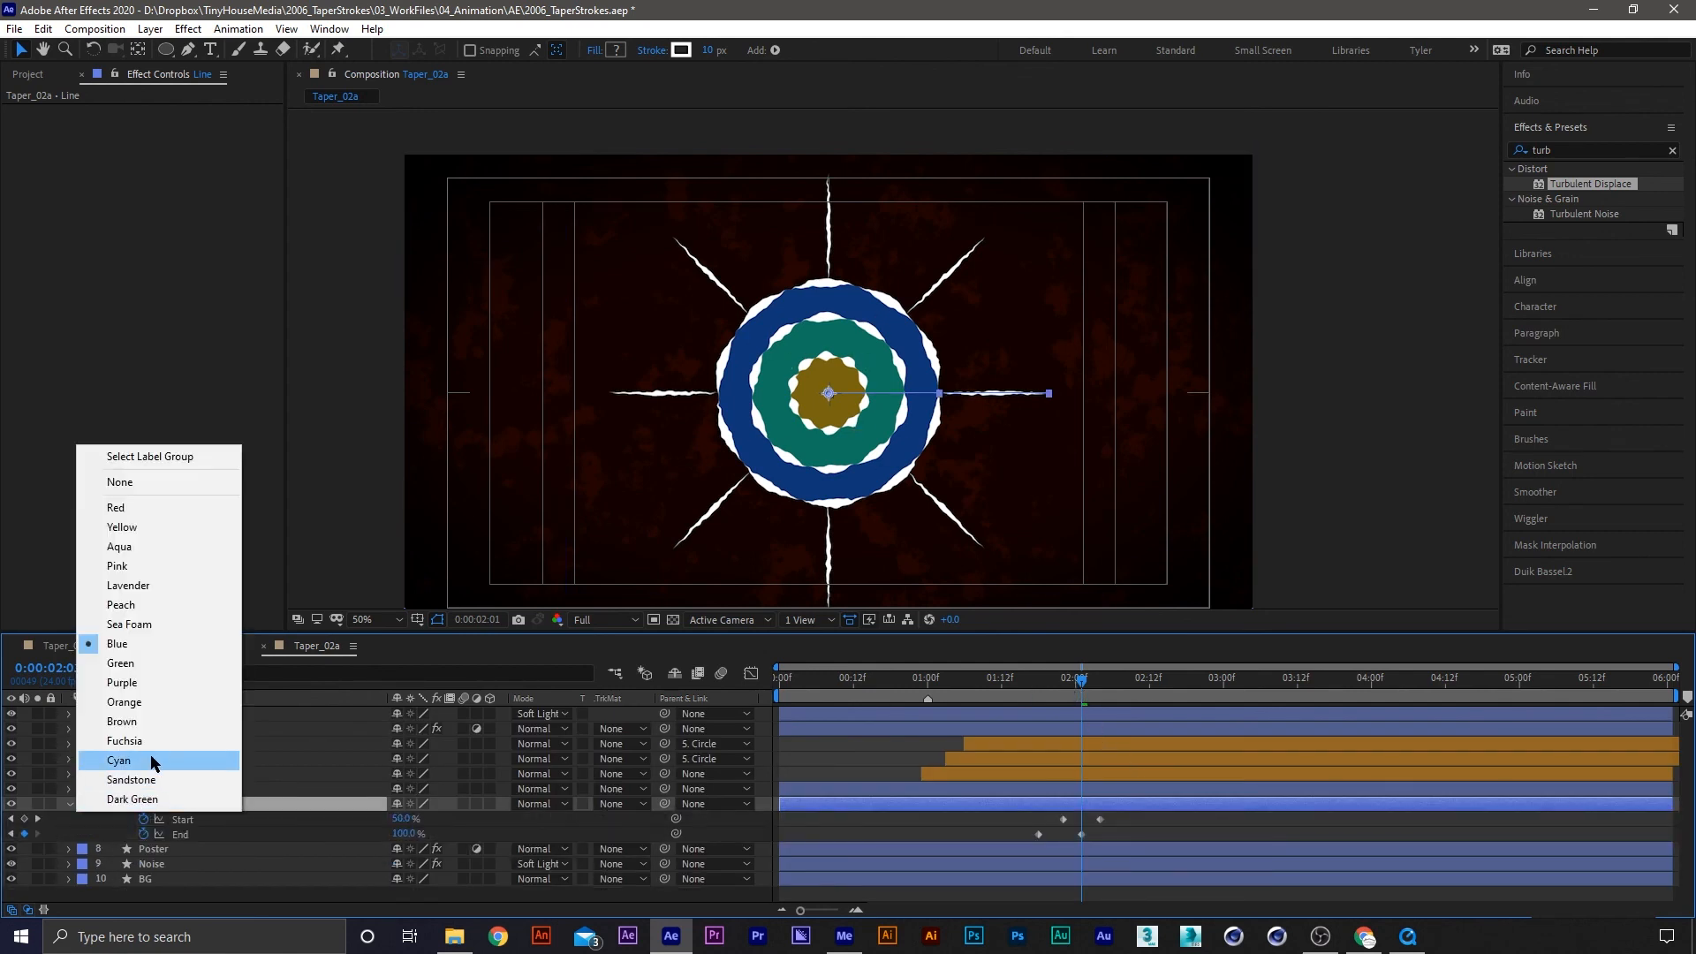
left_click(151, 742)
left_click_drag(1046, 680, 928, 692)
key("space")
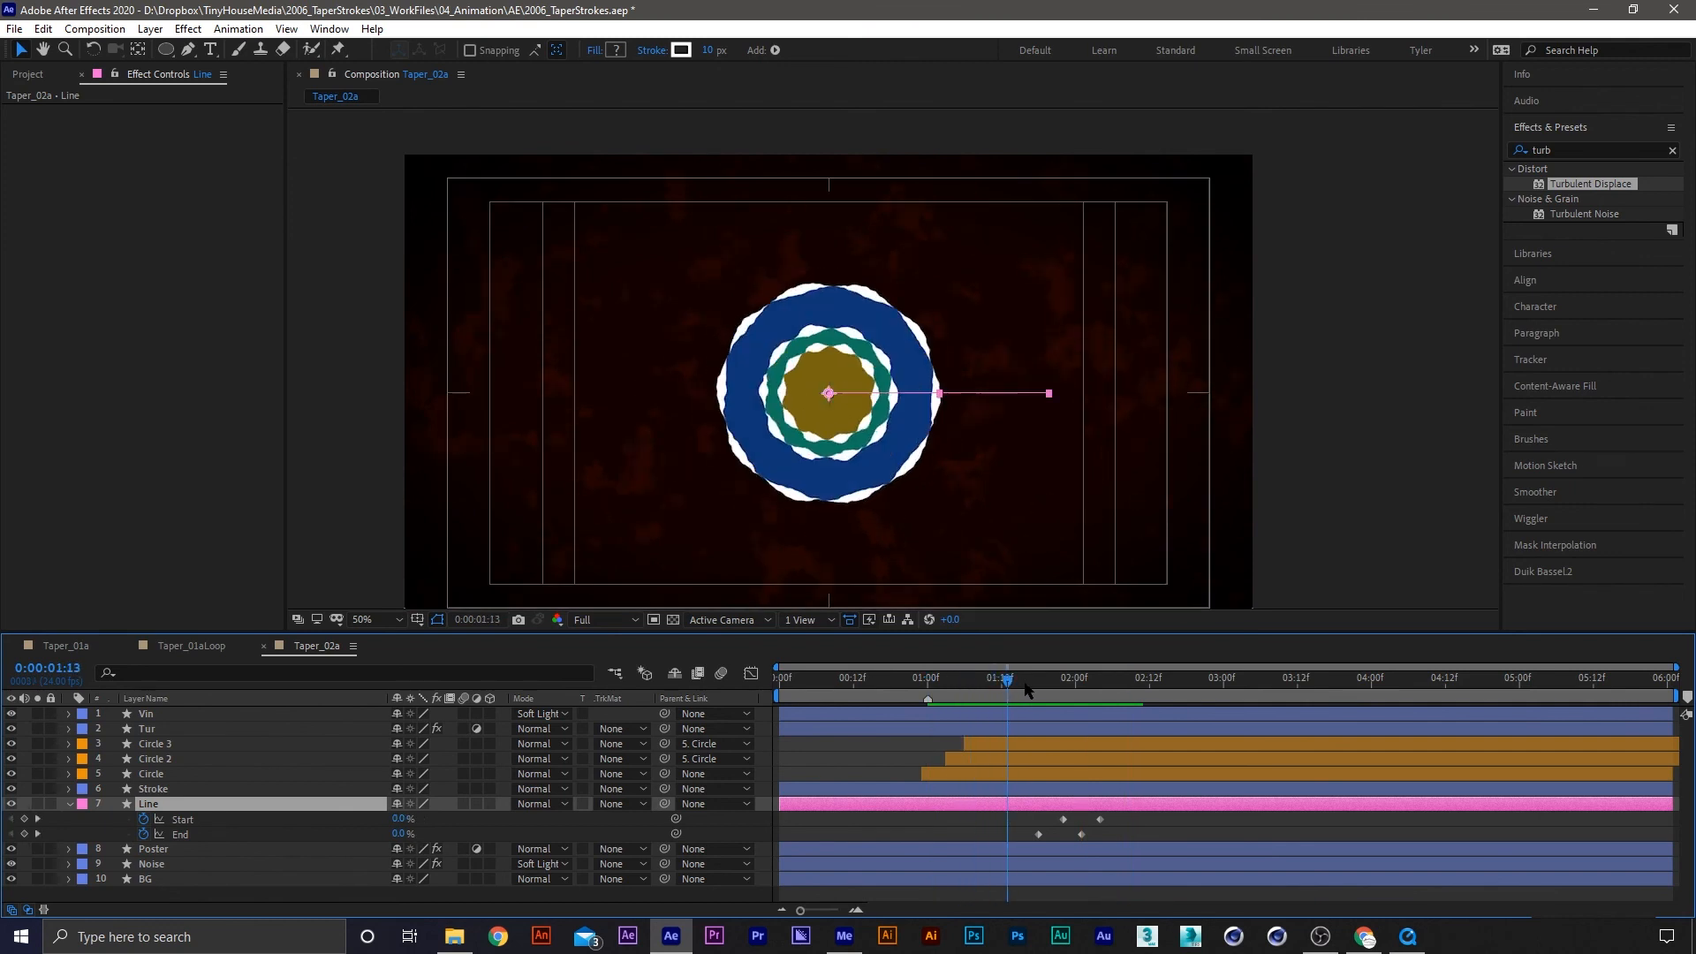
Trim the Line layer's start to its first End keyframe and shift the layer earlier to begin just before 0:00:01:00
left_click(1032, 688)
key("alt+bracketleft")
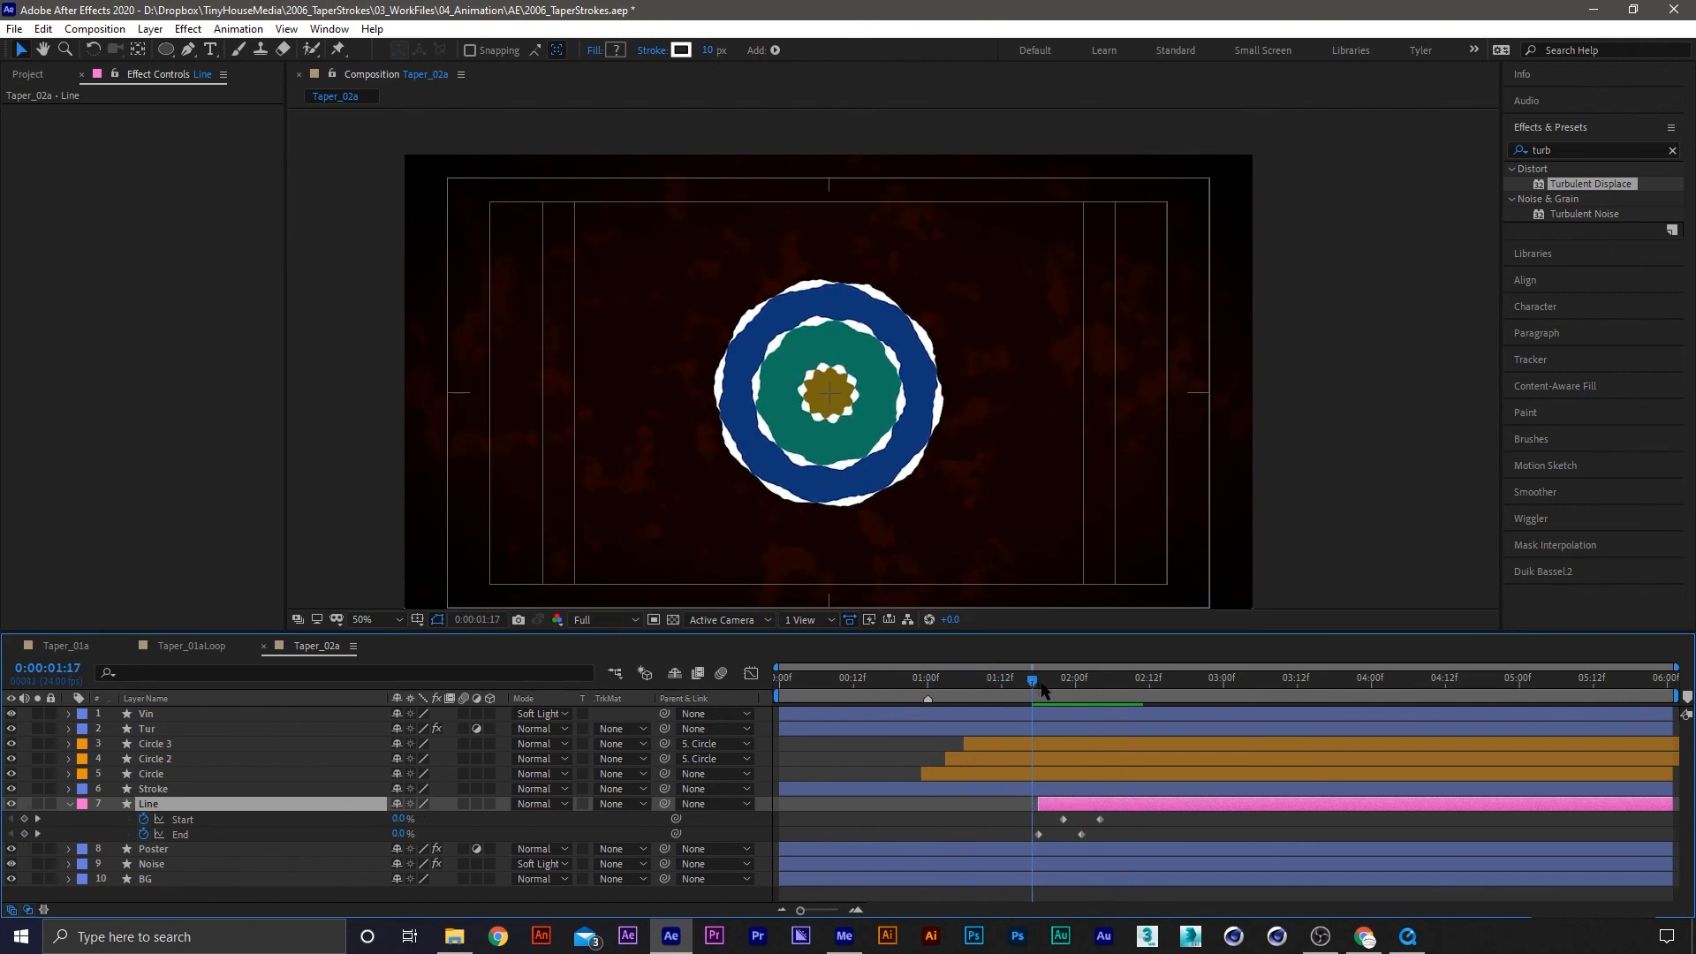
left_click_drag(1031, 691, 940, 690)
key("bracketleft")
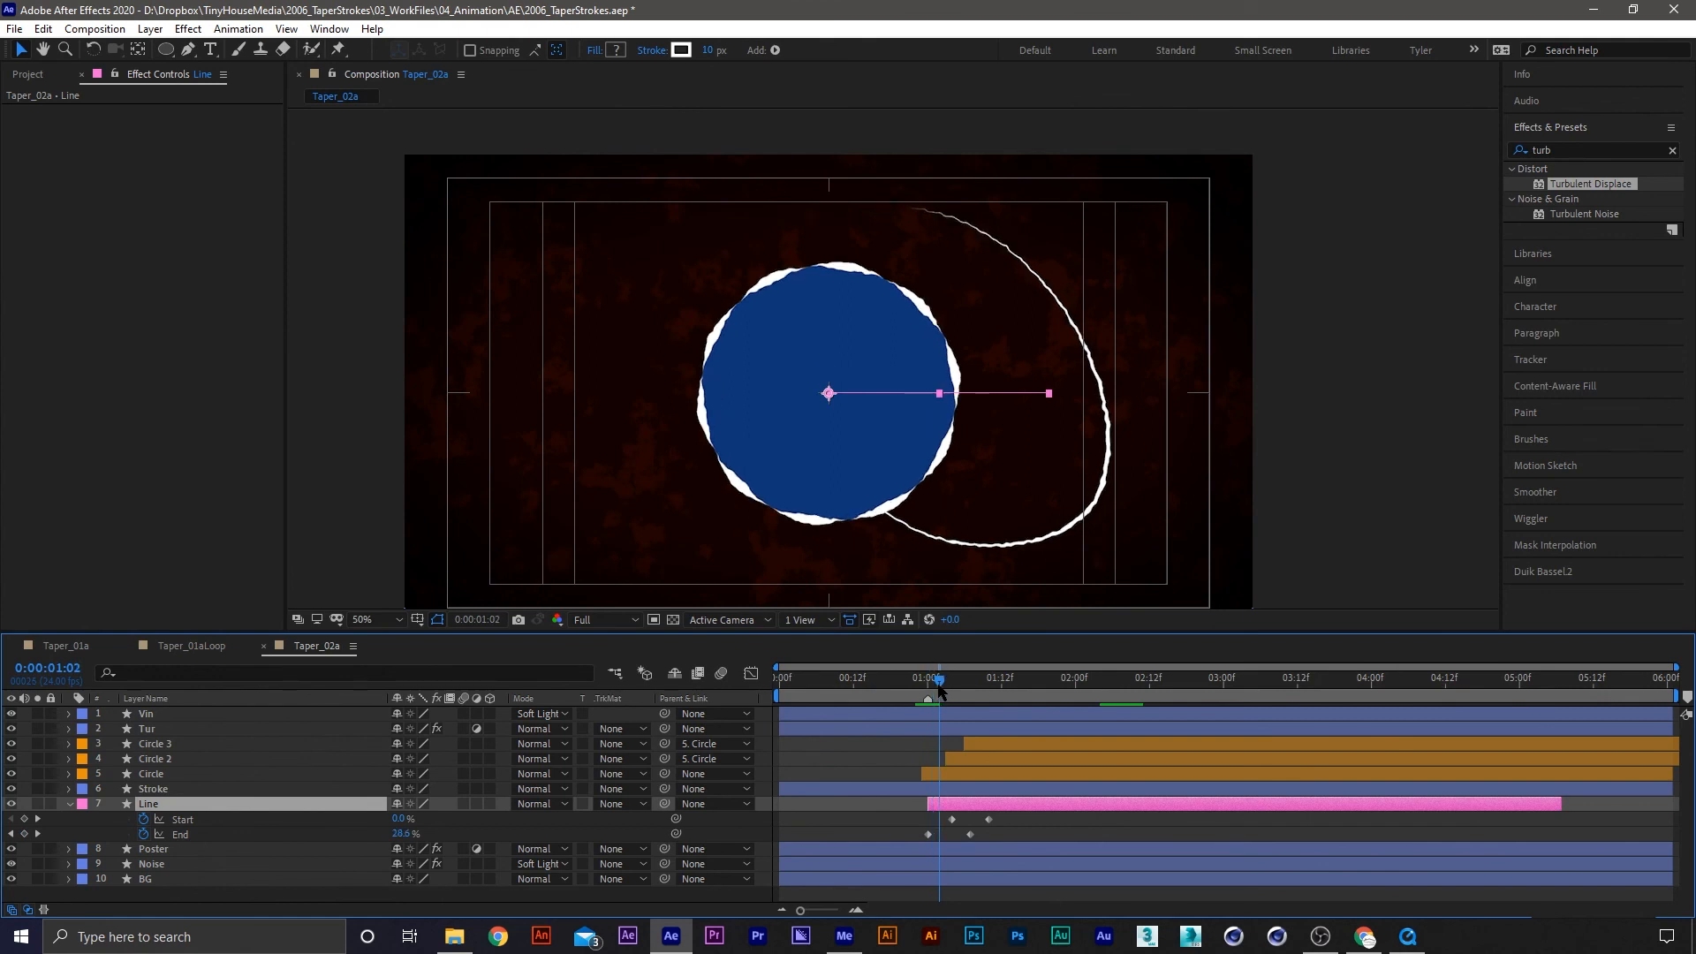
left_click_drag(971, 806, 953, 805)
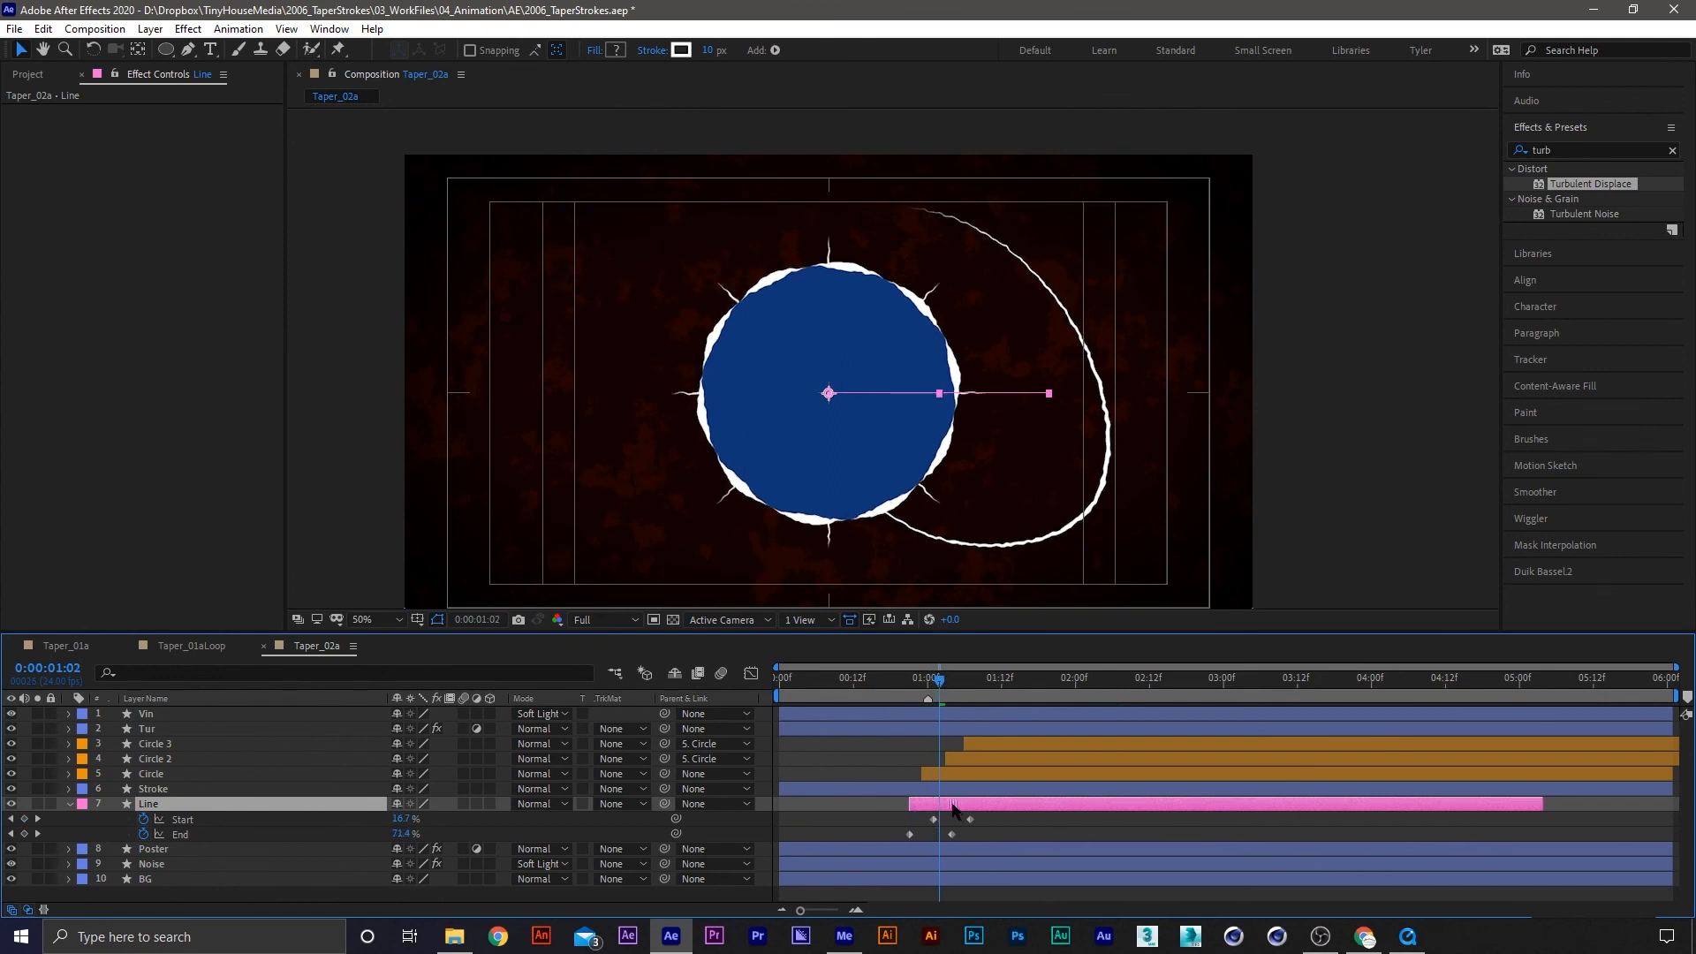
Trim the Line layer's start to about 0:00:01:00 without moving its keyframes, and preview the timing
mouse_move(941, 694)
left_mouse_down()
mouse_move(919, 694)
mouse_move(970, 683)
left_mouse_up()
key("alt+bracketleft")
key("space")
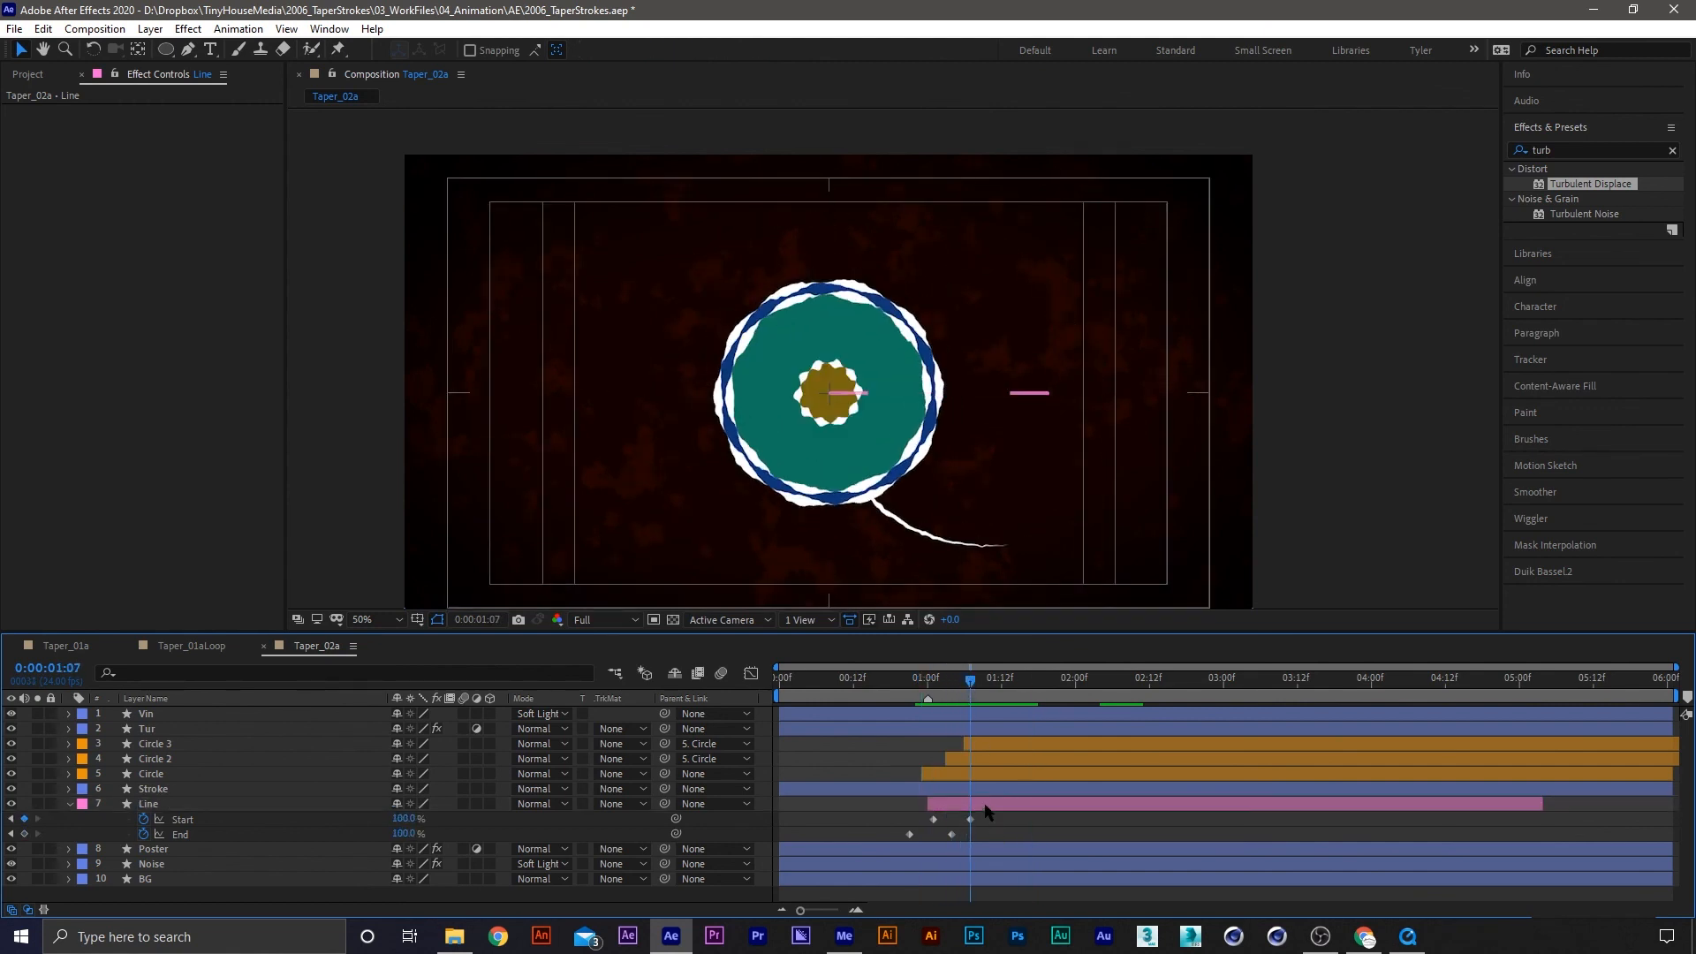
Animate the Line layer's Scale from 100% at the first Start keyframe to a larger value at 0:00:01:07
left_click(966, 805)
key("s")
left_click(113, 820)
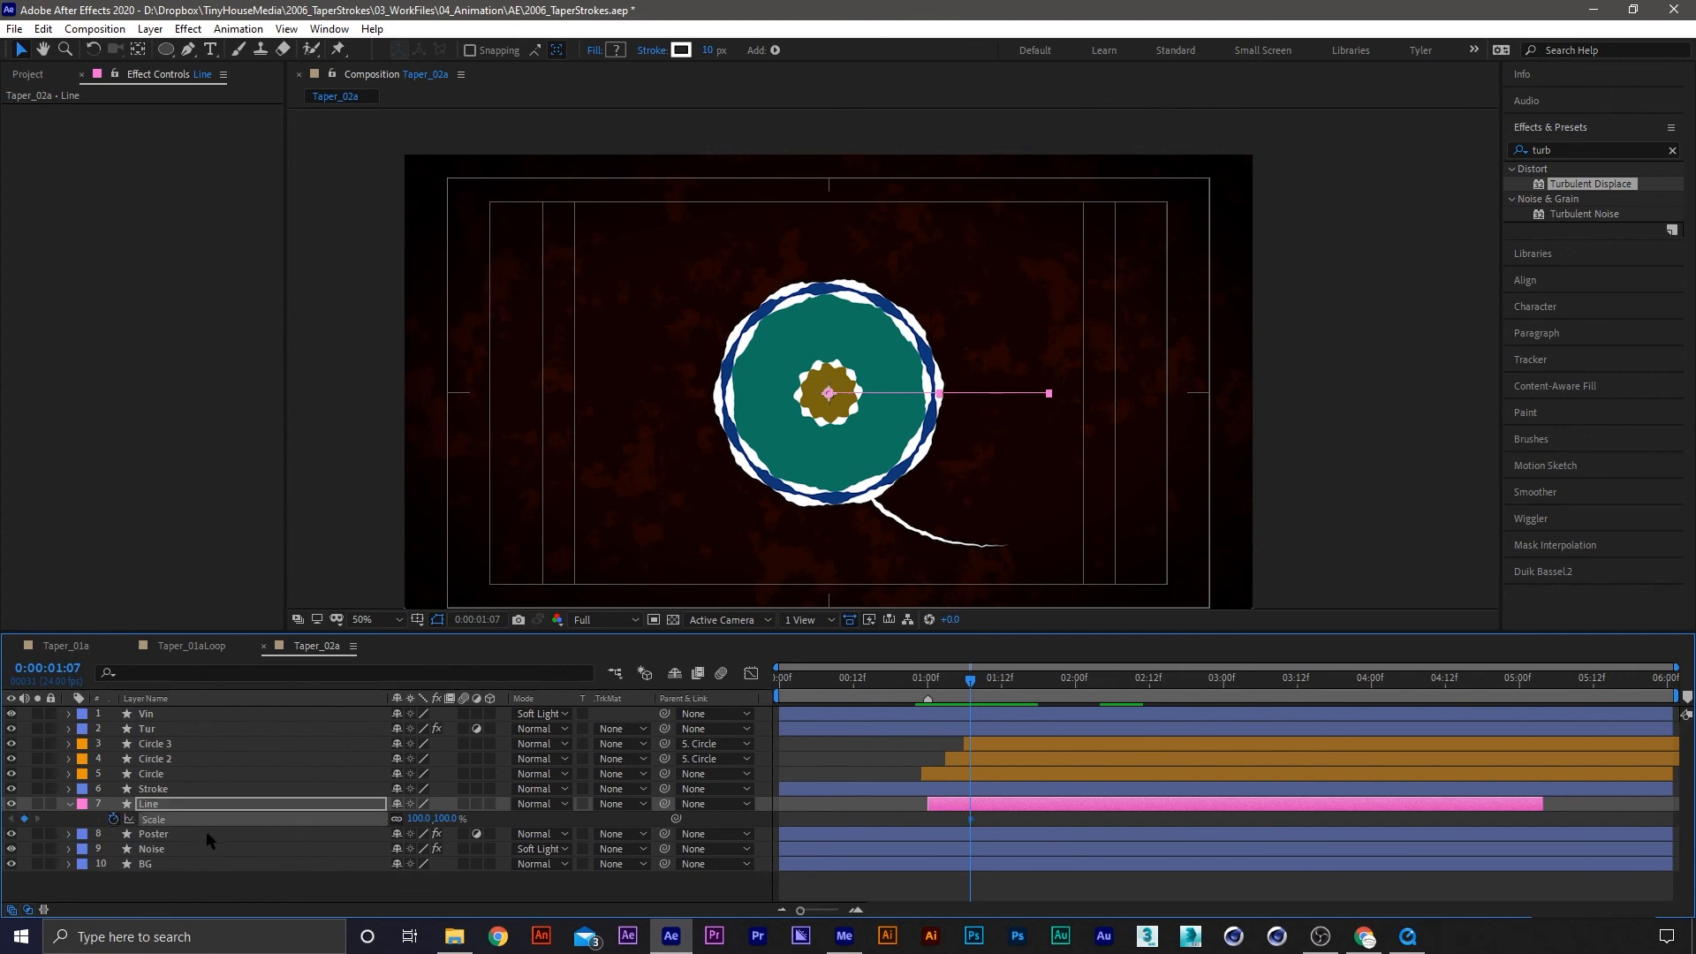
key("u")
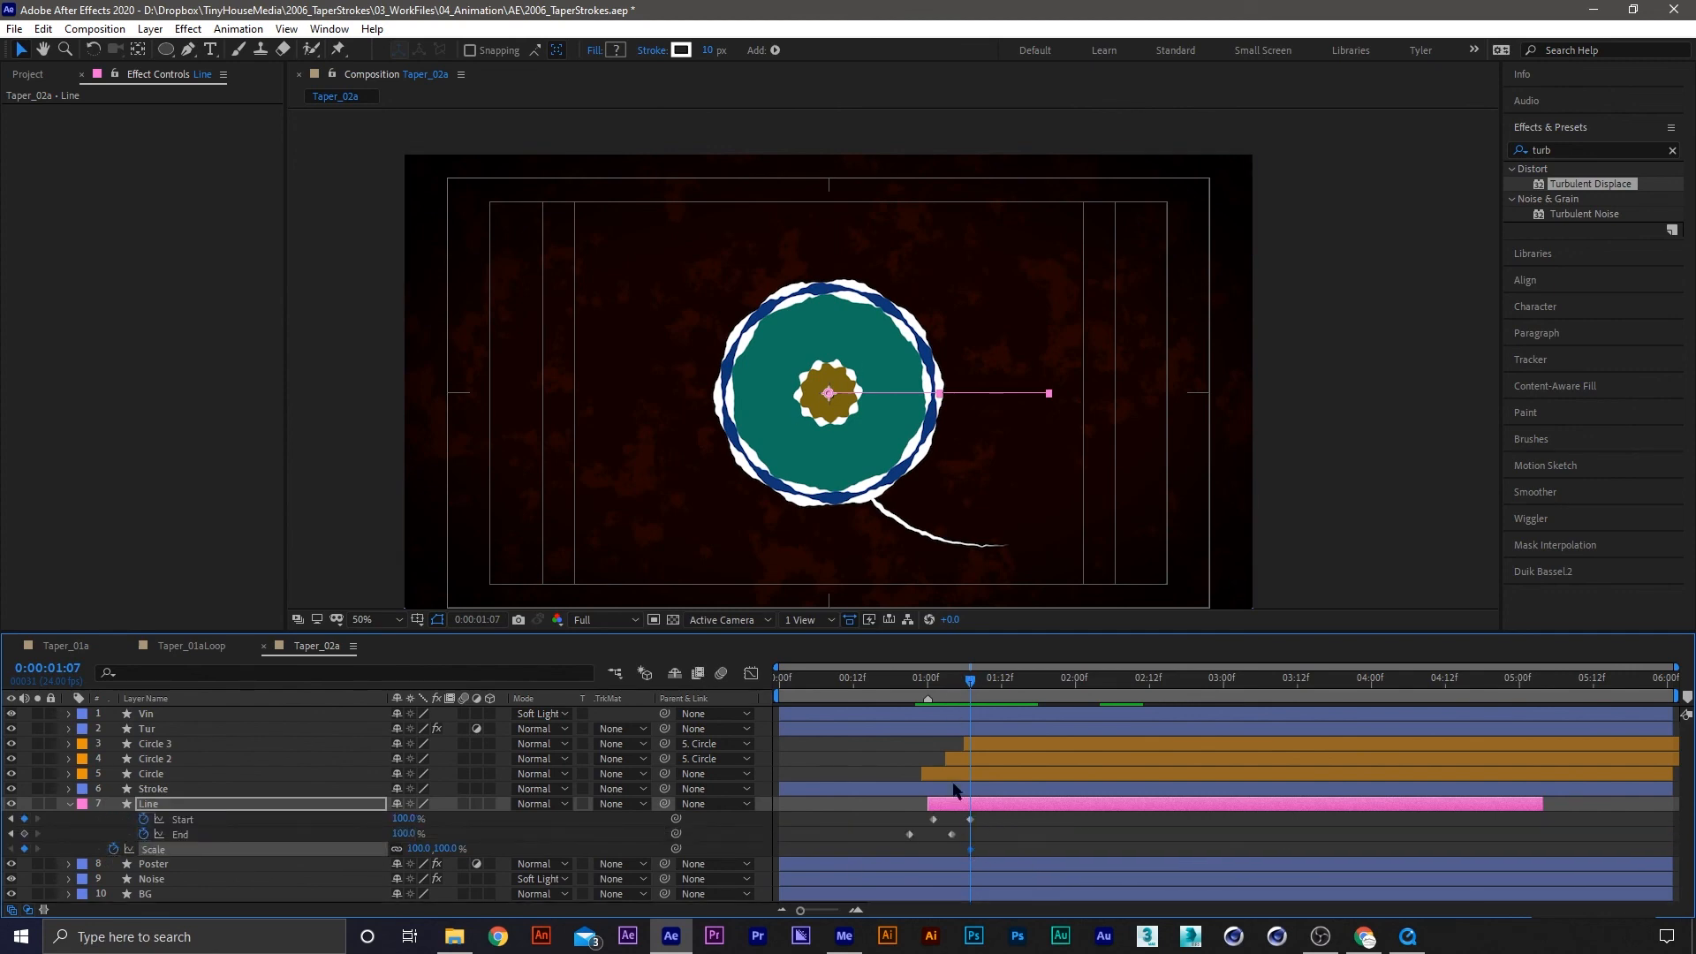
left_click_drag(971, 849, 933, 849)
left_click(452, 848)
type("1")
key("Return")
Move the last Start and Scale keyframes about two frames later, apply Duik's ease-in to them, and preview
left_click(970, 848)
left_click_drag(970, 824, 977, 855)
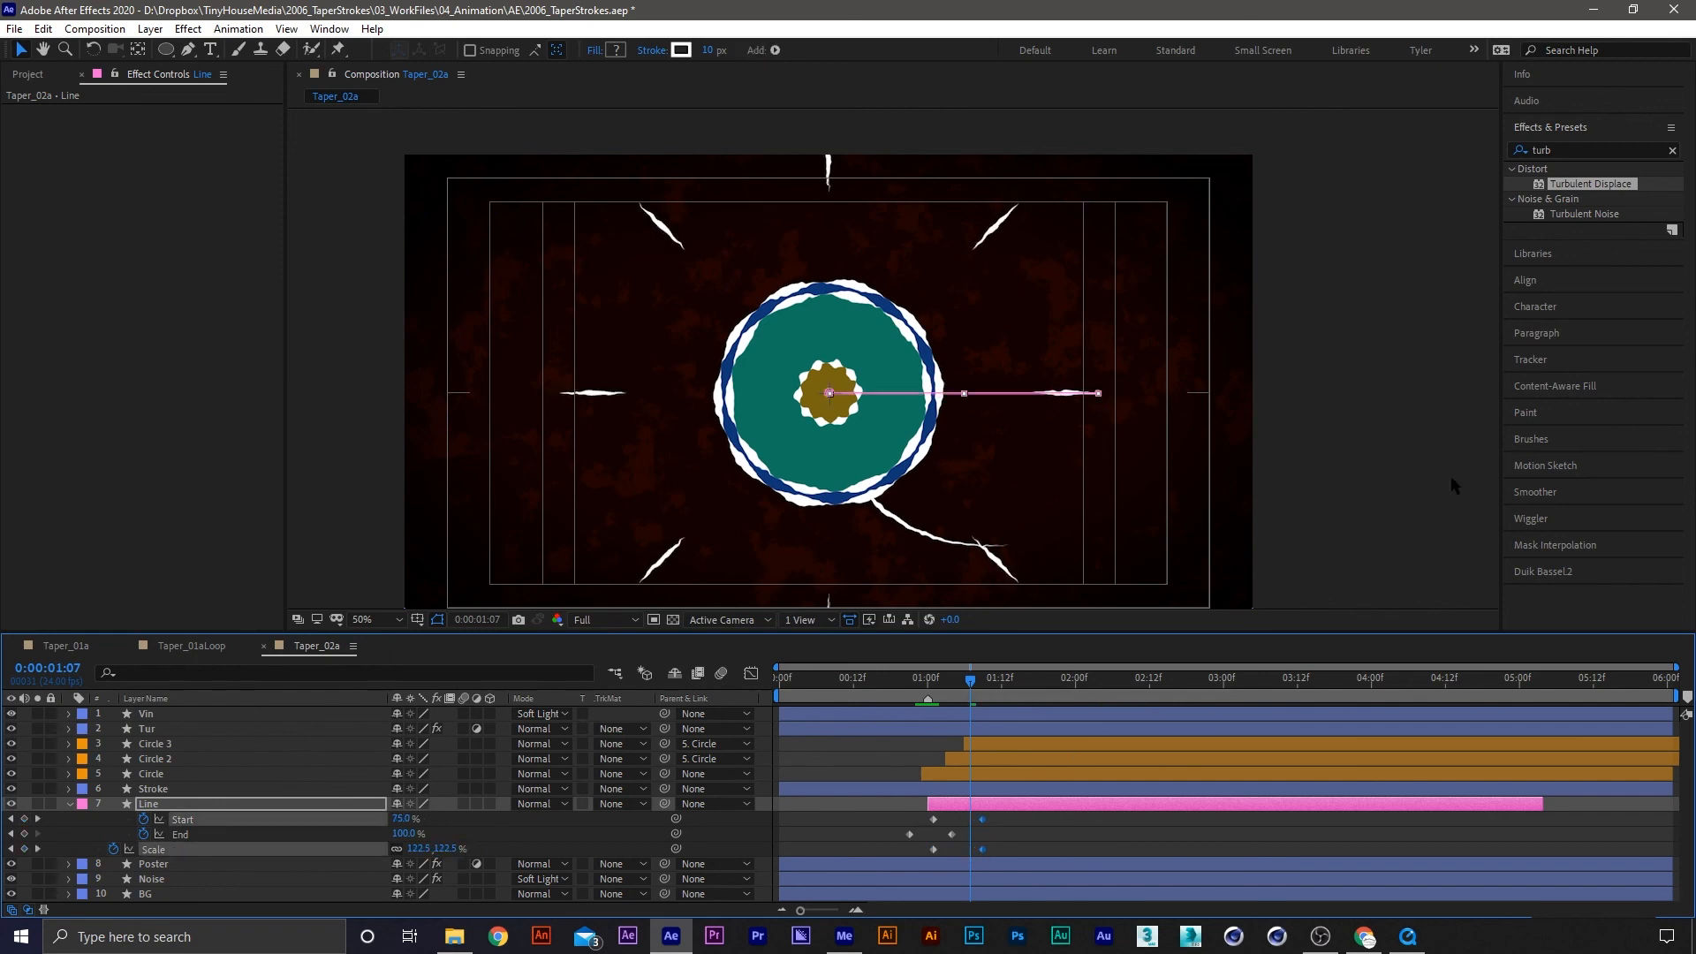
left_click(1551, 572)
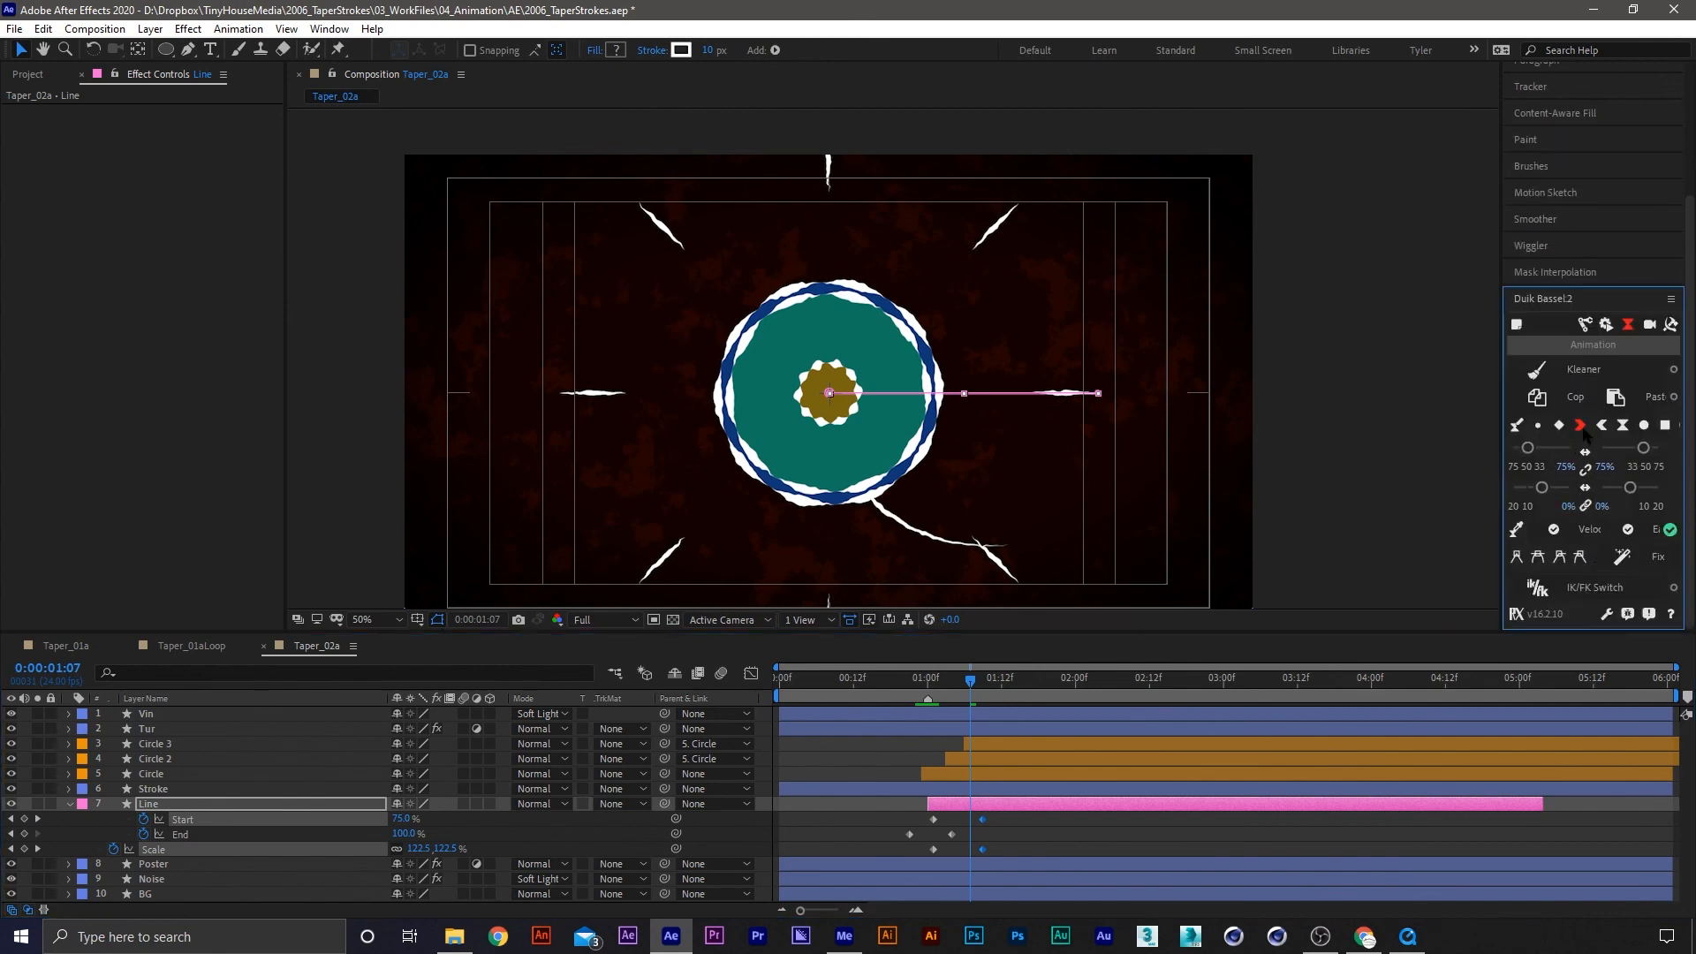
left_click(1579, 426)
left_click_drag(966, 682, 919, 680)
key("space")
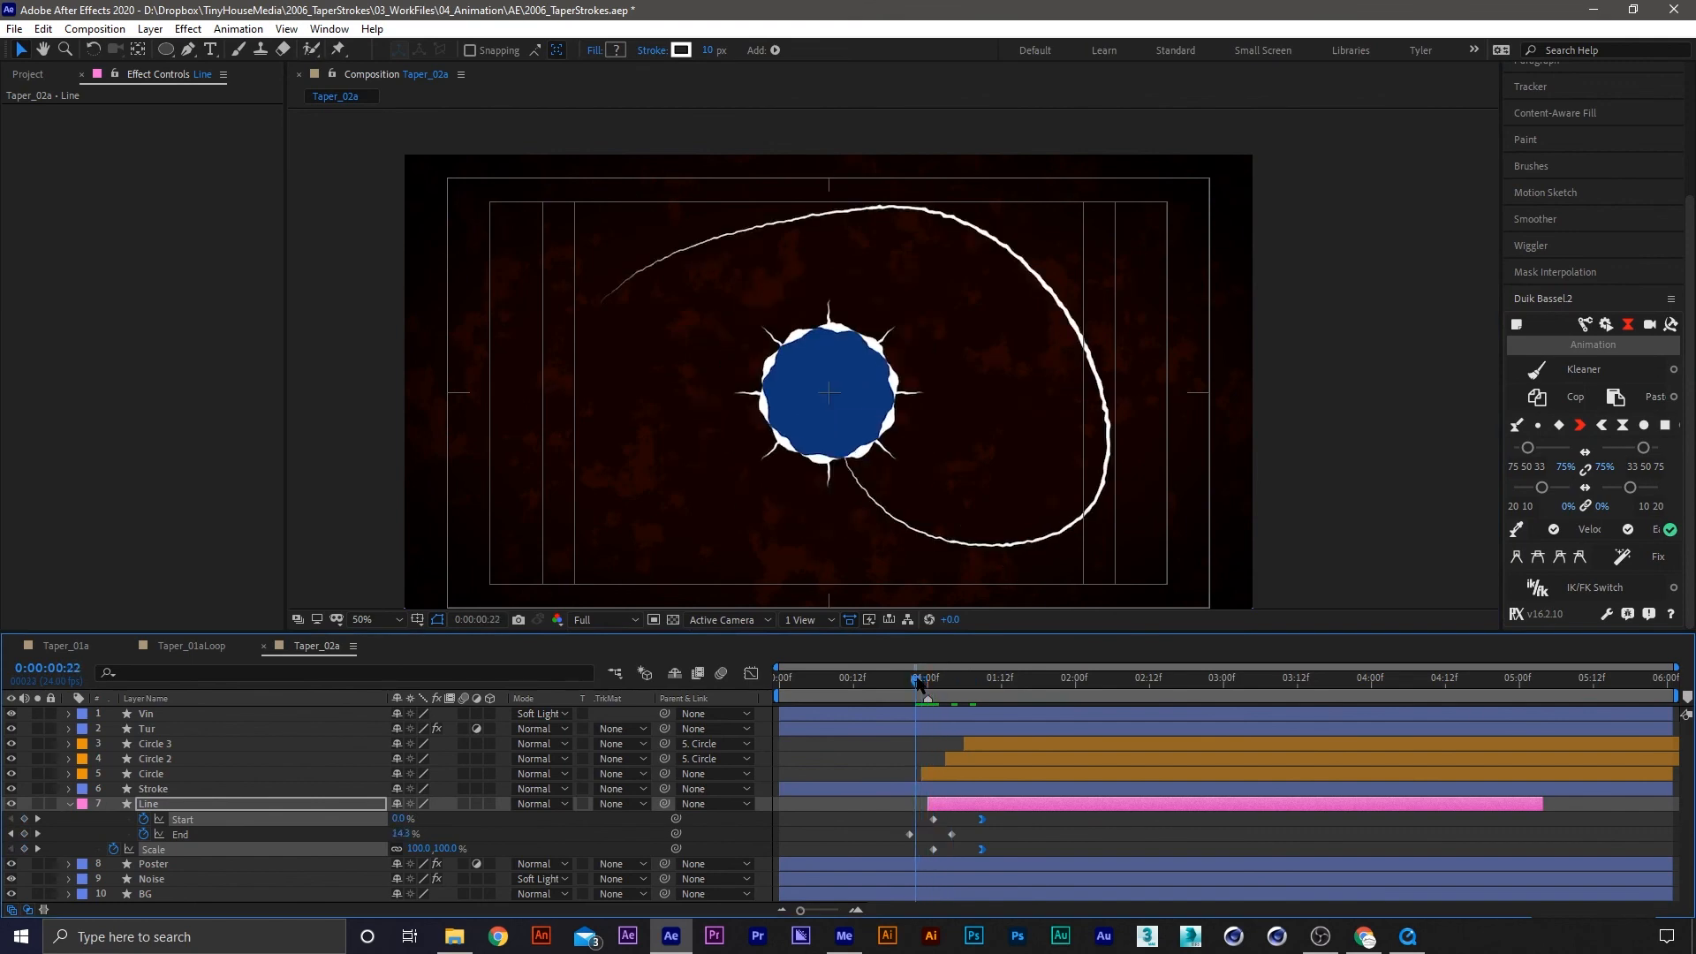